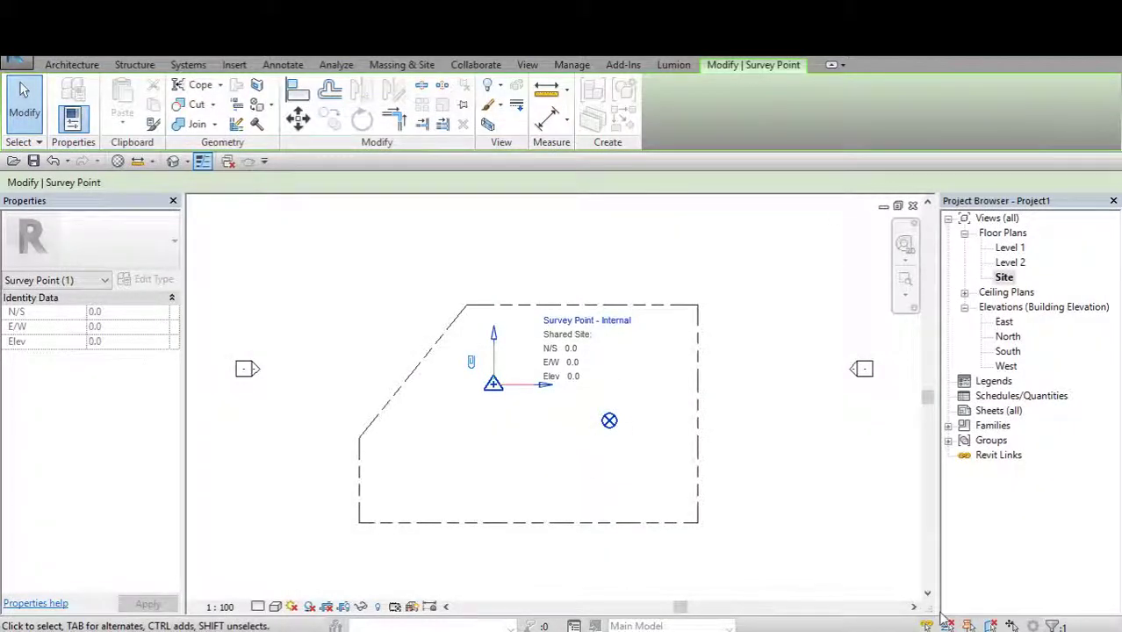
Pan the Site plan to recentre the property boundary, leaving the survey point deselected.
scroll(578, 446, "up", 2)
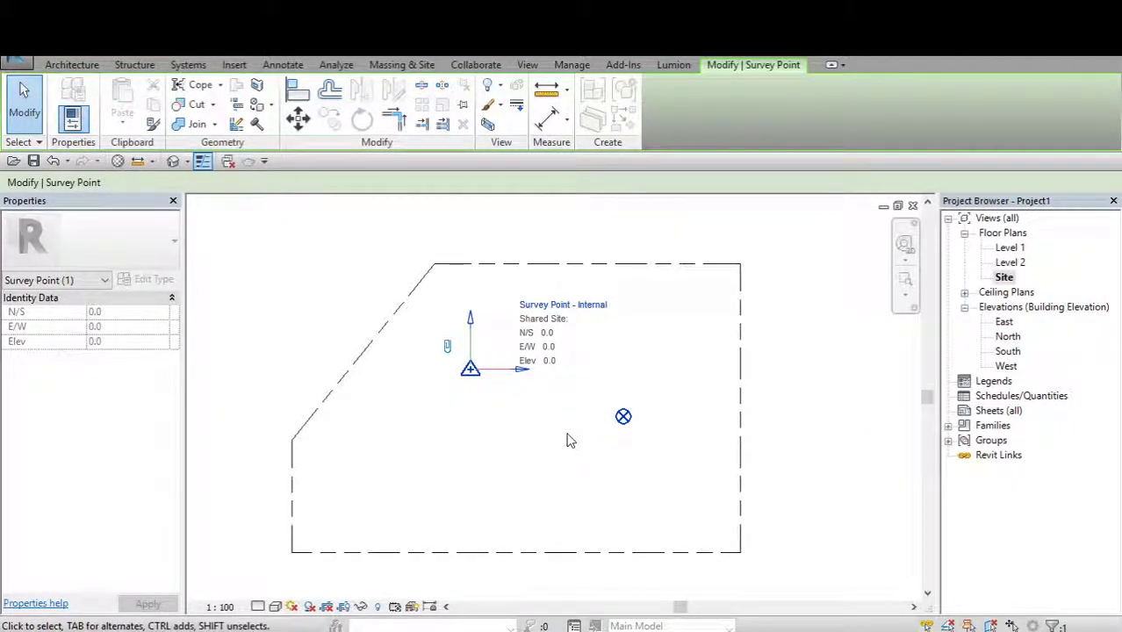
middle_click_drag(566, 439, 587, 451)
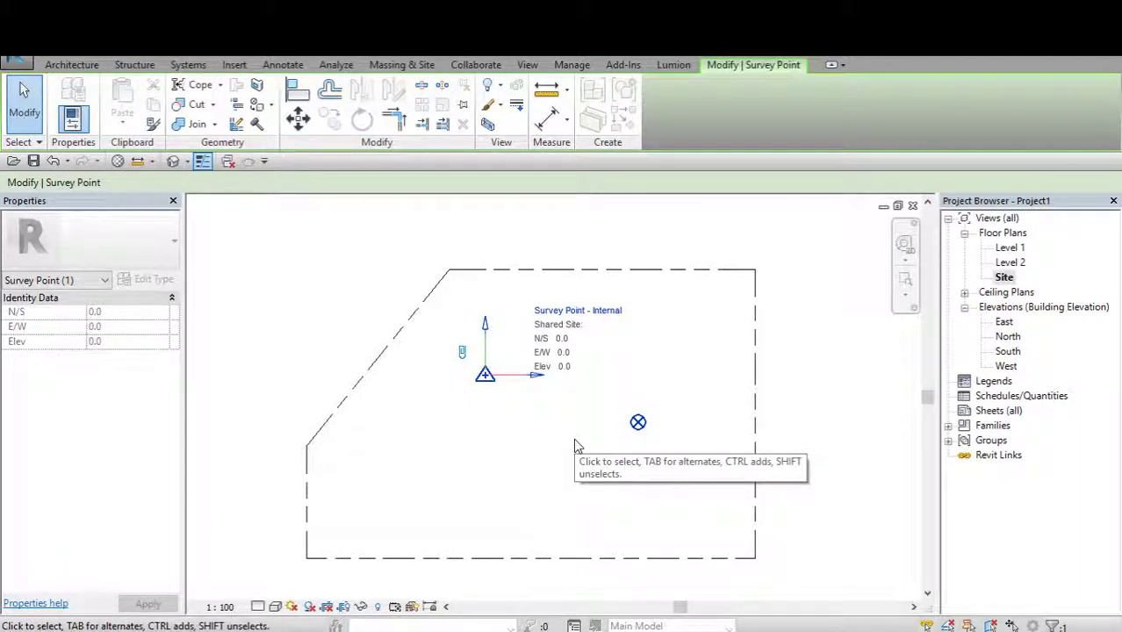
middle_click_drag(575, 446, 576, 441)
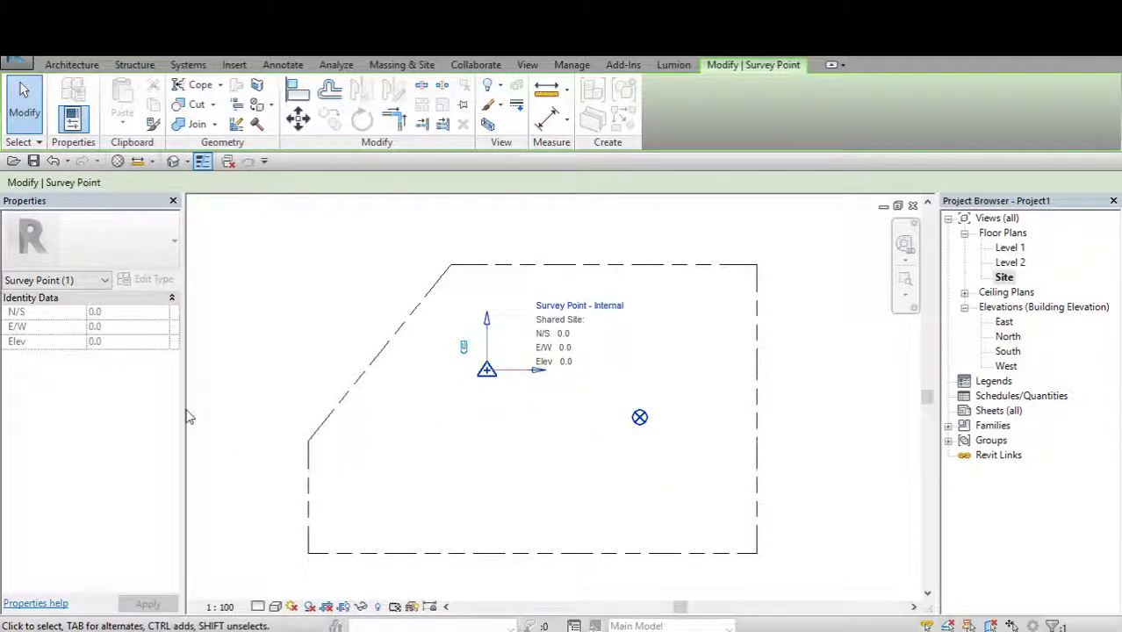
mouse_move(180, 408)
left_mouse_down()
mouse_move(184, 420)
mouse_move(176, 417)
left_mouse_up()
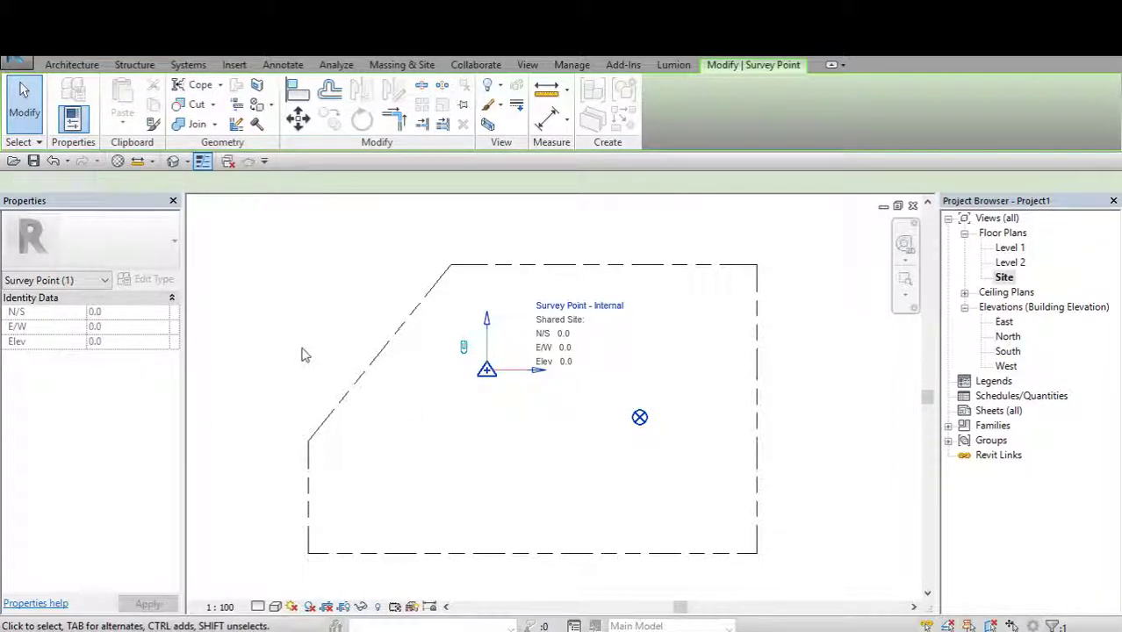
key("Escape")
Move the project base point down a little, inside the site boundary.
middle_click_drag(579, 453, 591, 428)
left_click(644, 395)
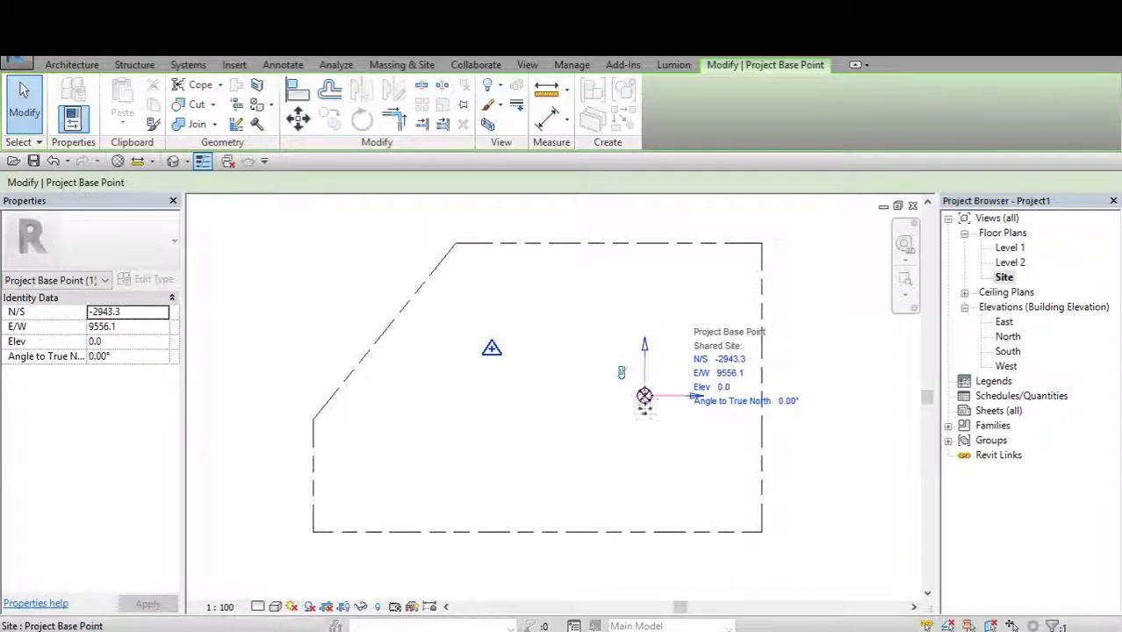
left_click_drag(644, 395, 653, 428)
key("Escape")
Nudge the project base point further into the site boundary, away from the survey point.
scroll(636, 420, "up", 1)
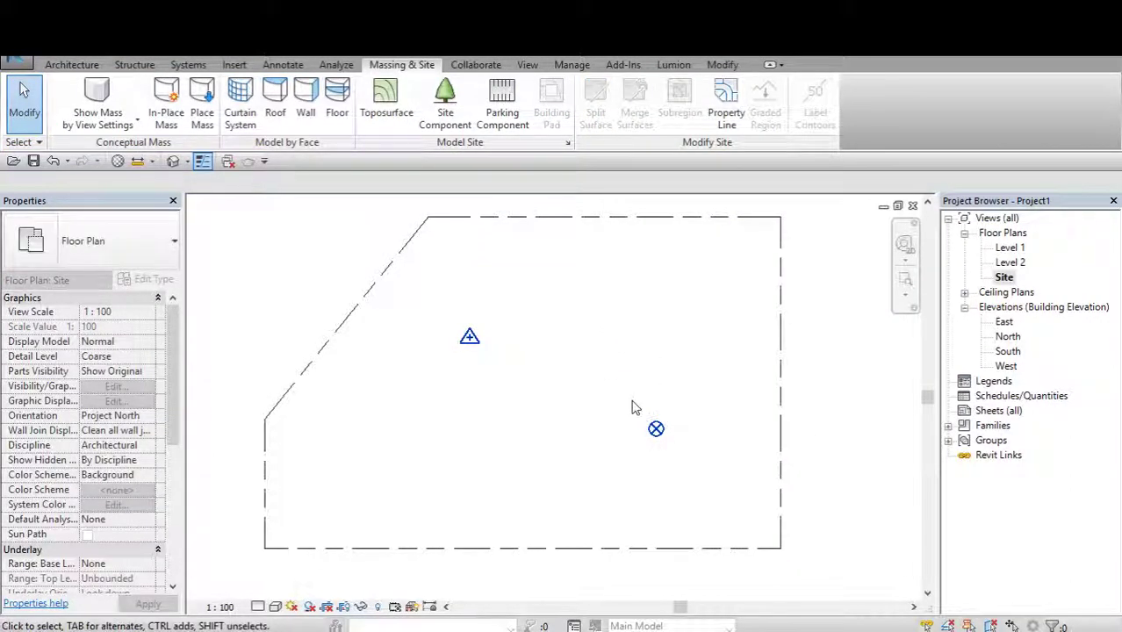
left_click(657, 430)
mouse_move(656, 429)
left_mouse_down()
mouse_move(655, 418)
mouse_move(690, 467)
left_mouse_up()
key("Escape")
key("Escape")
Restore the Site plan into a smaller floating window and open the application menu.
left_click(897, 205)
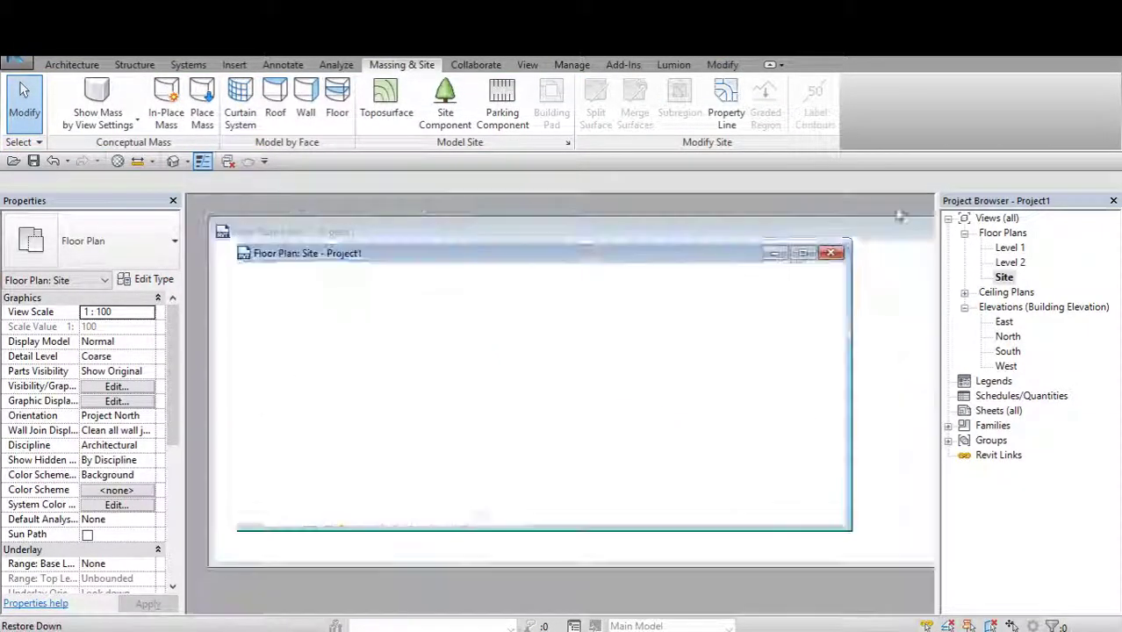
left_click_drag(478, 254, 222, 187)
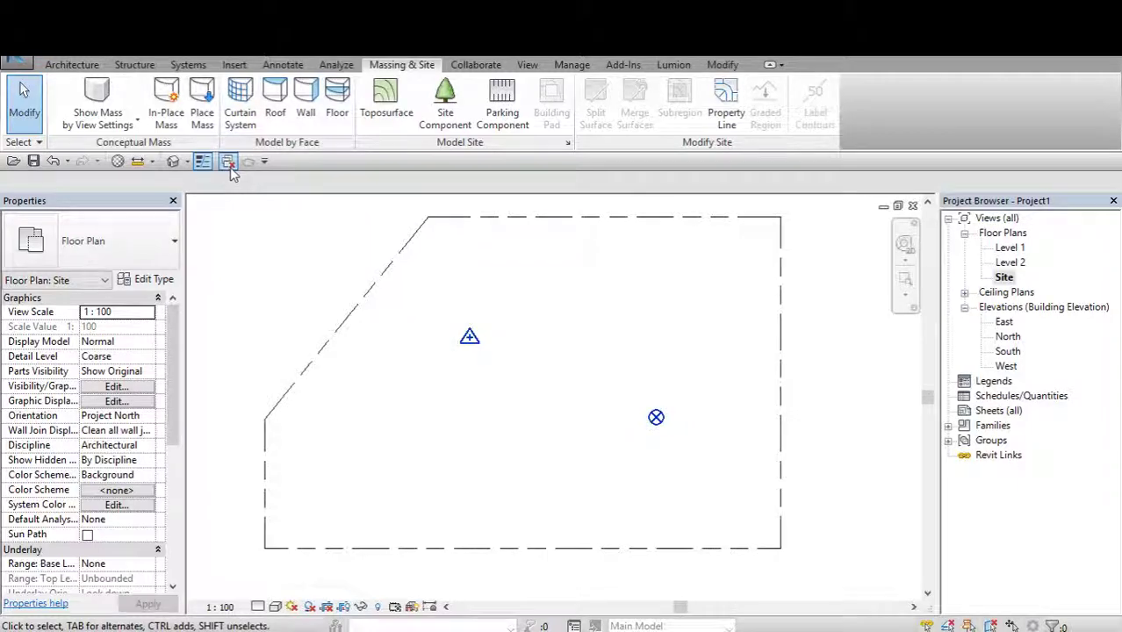
left_click(897, 205)
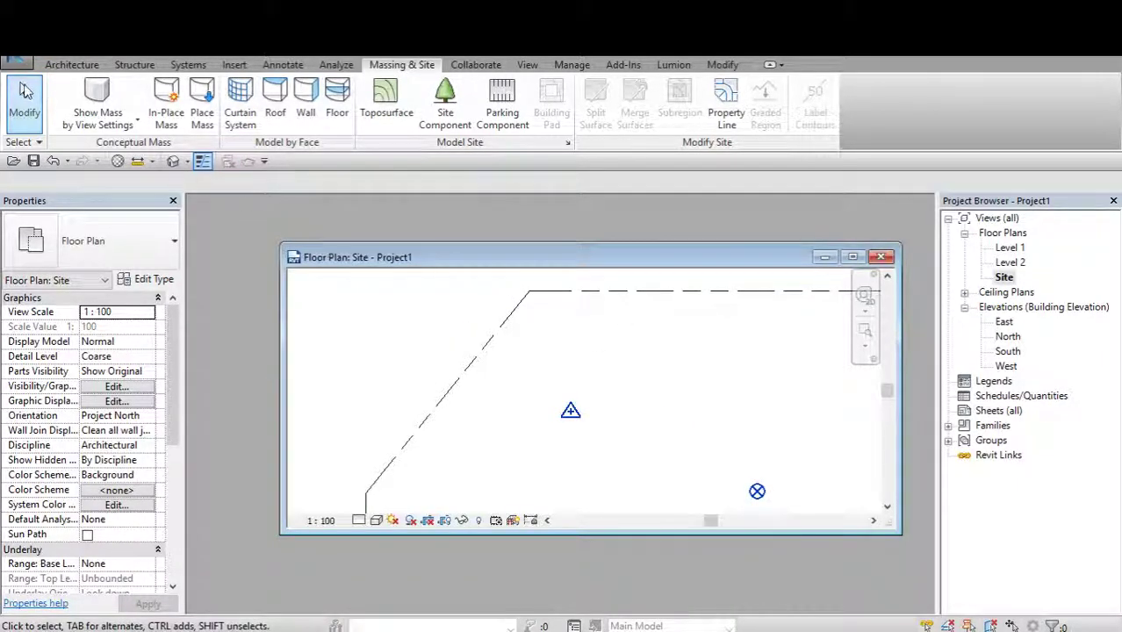
left_click(18, 61)
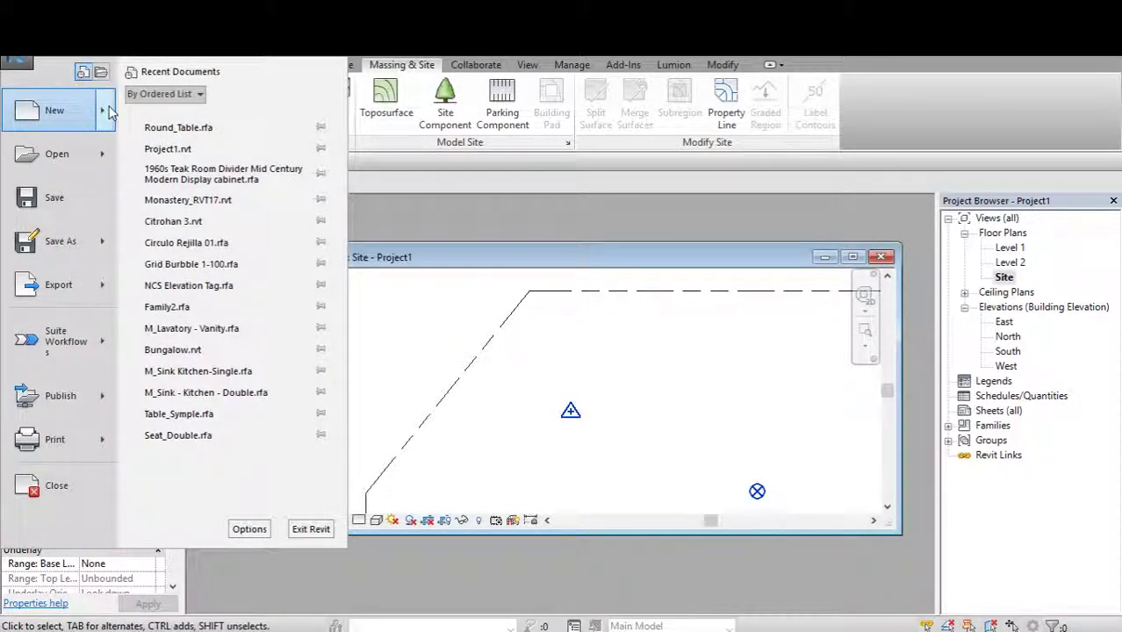
mouse_move(54, 111)
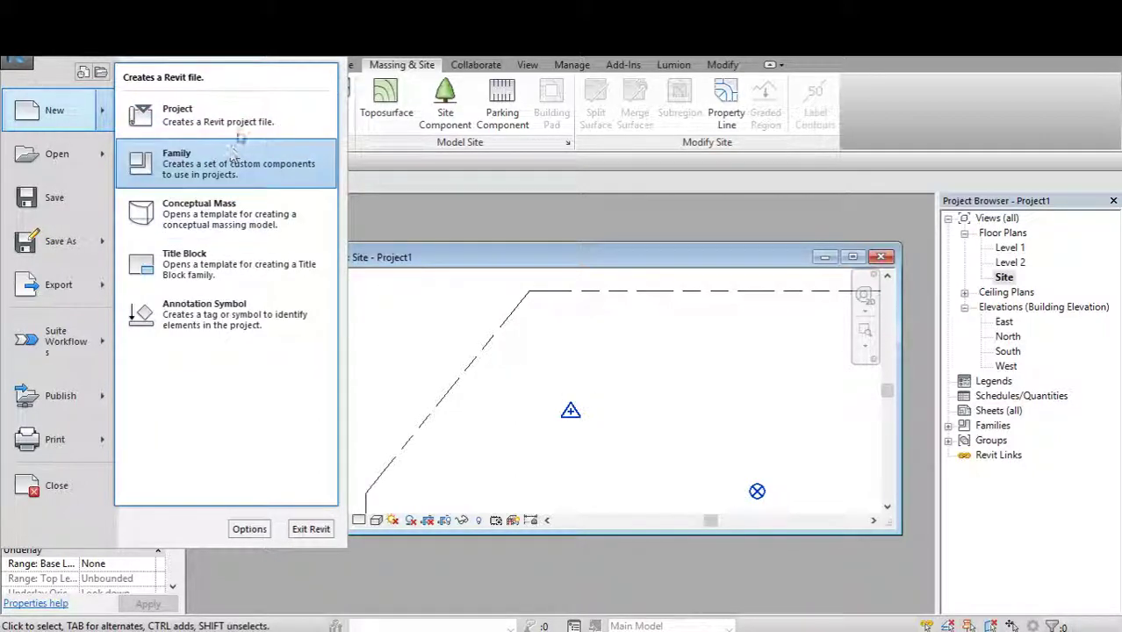
Create Project2 from the Construction Template, dismissing the unsaved-project reminder.
left_click(493, 330)
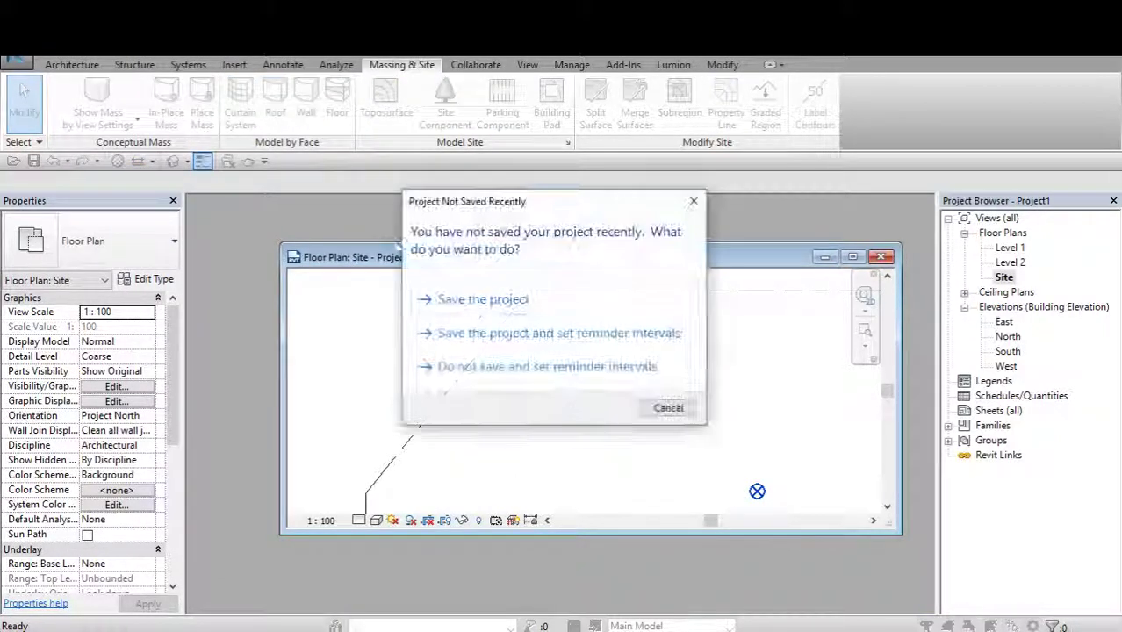
key("Escape")
left_click(375, 247)
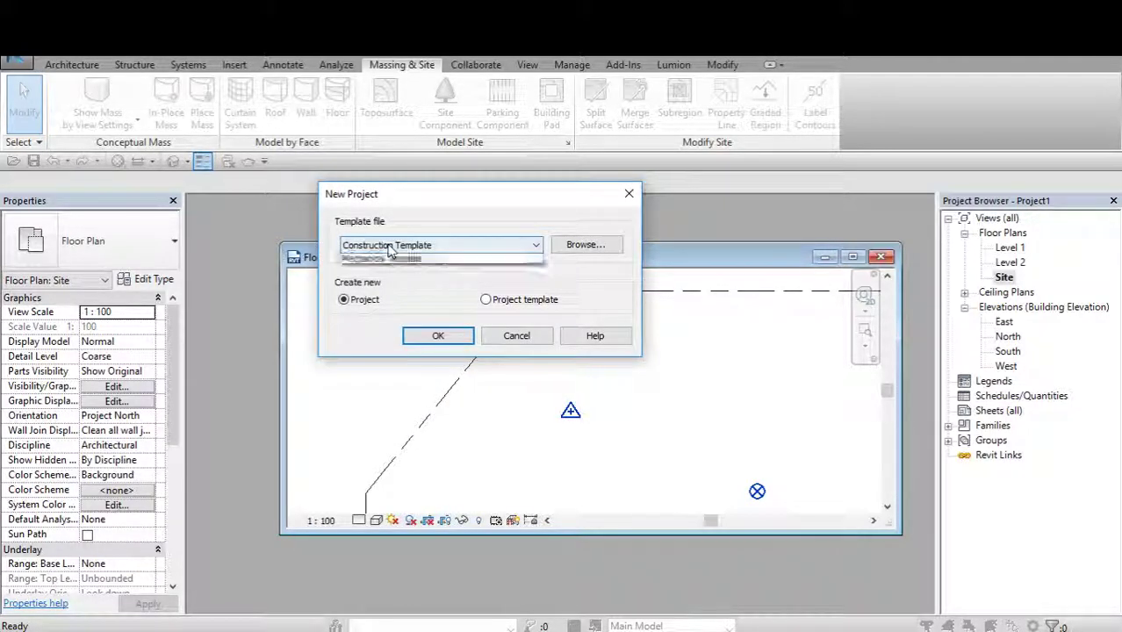
key("Escape")
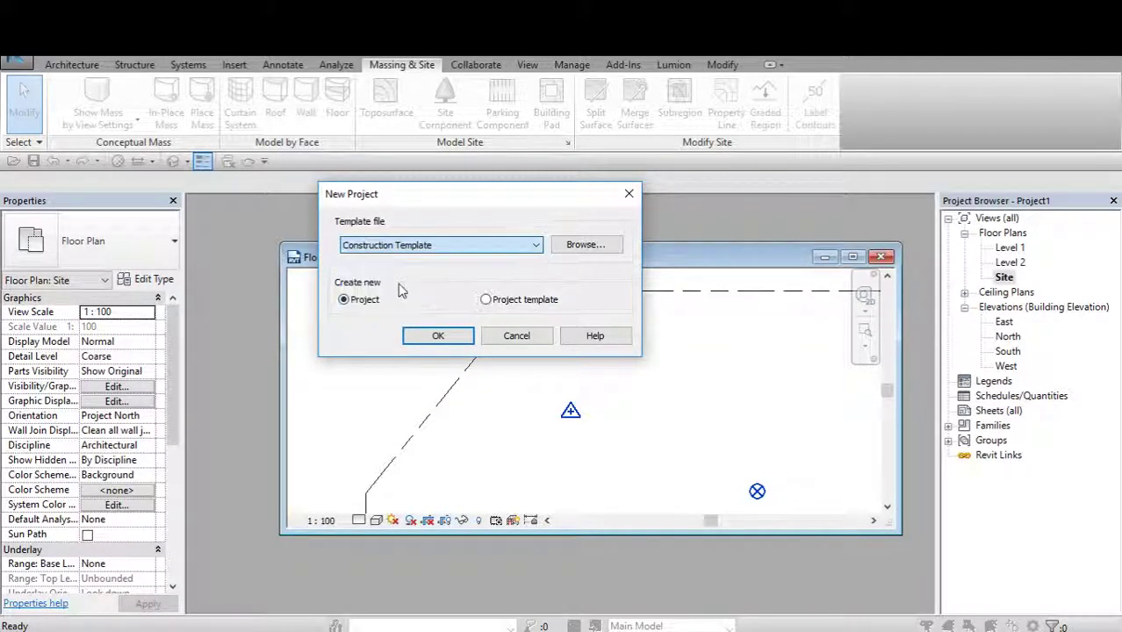
left_click(438, 337)
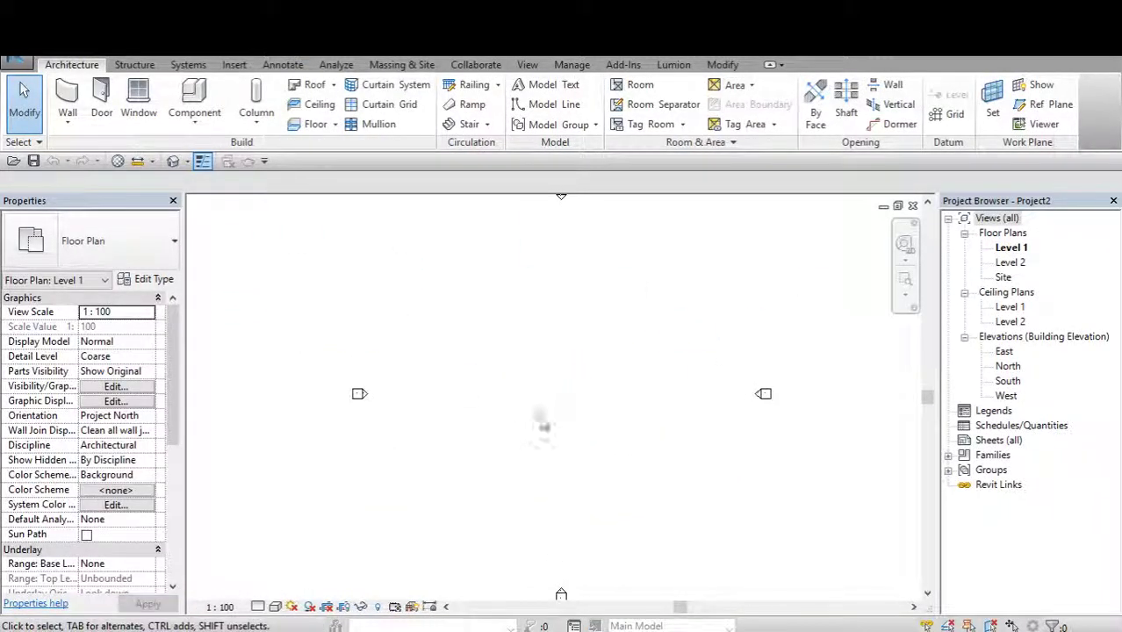
Pan the new Level 1 floor plan slightly and close the application menu again.
scroll(598, 428, "up", 1)
middle_click_drag(598, 429, 602, 422)
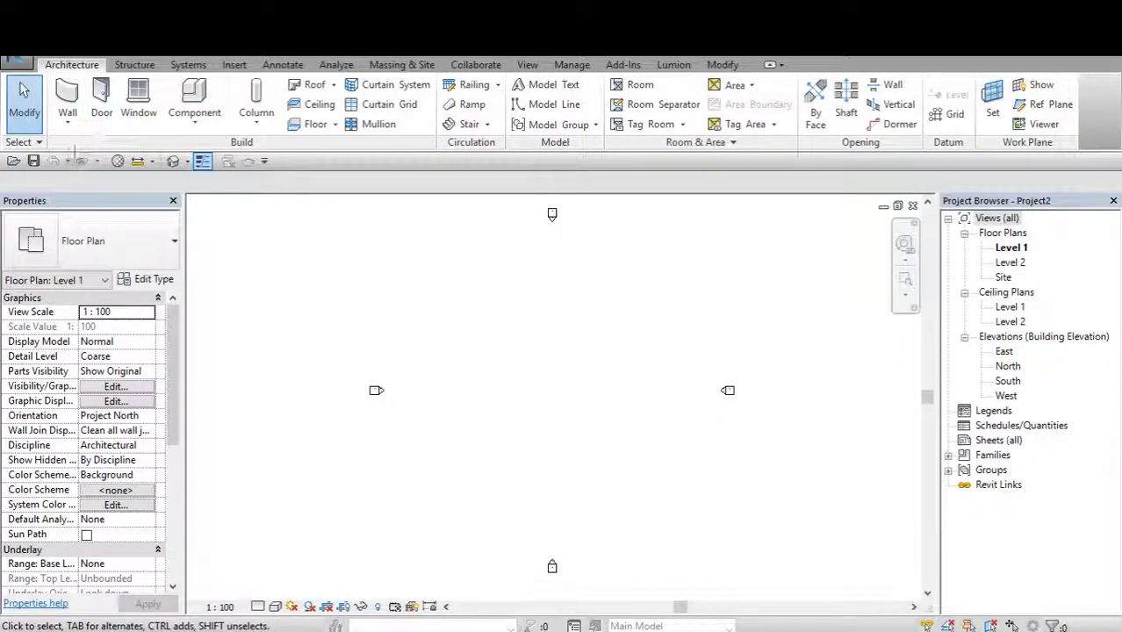
left_click(26, 67)
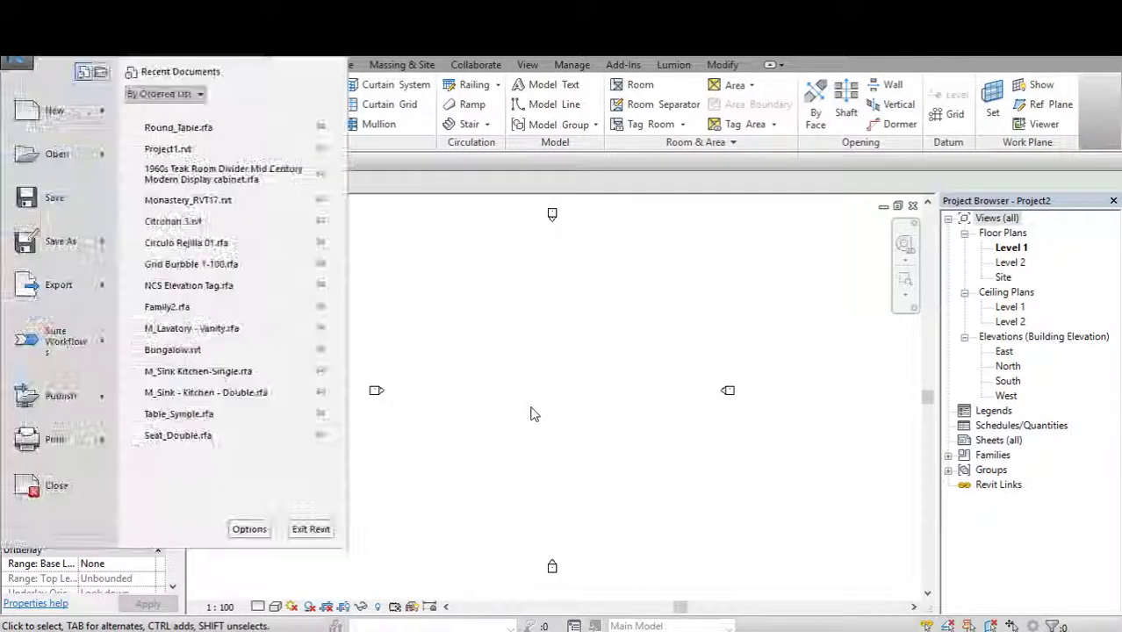
left_click(511, 383)
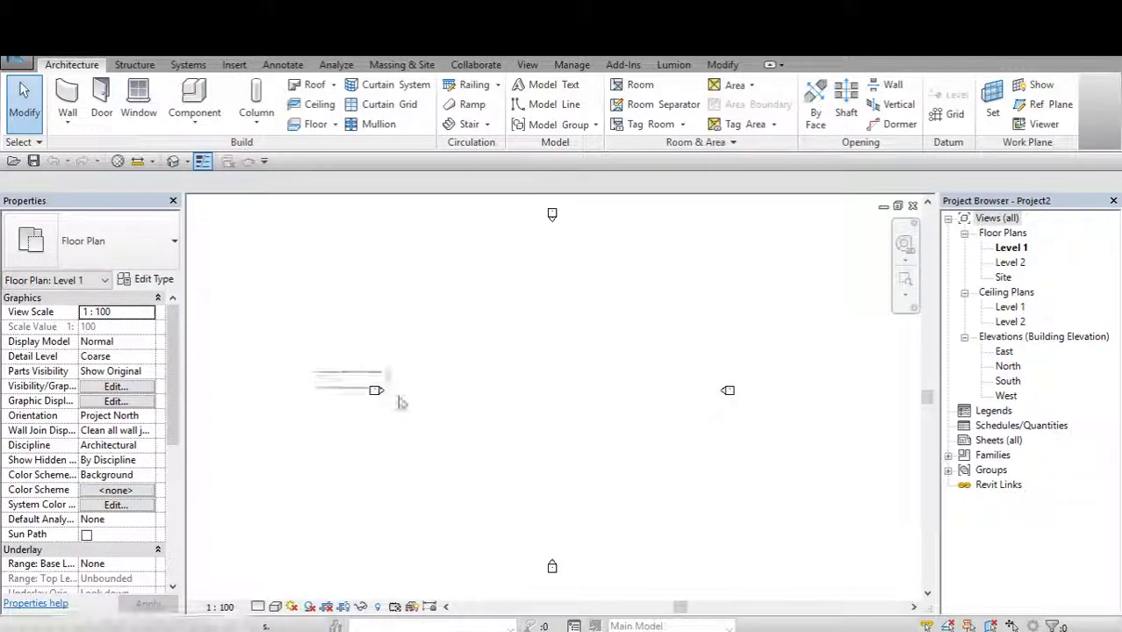
Box-select the four elevation markers several times, clearing the selection each time.
left_click_drag(518, 412, 531, 356)
scroll(397, 349, "down", 2)
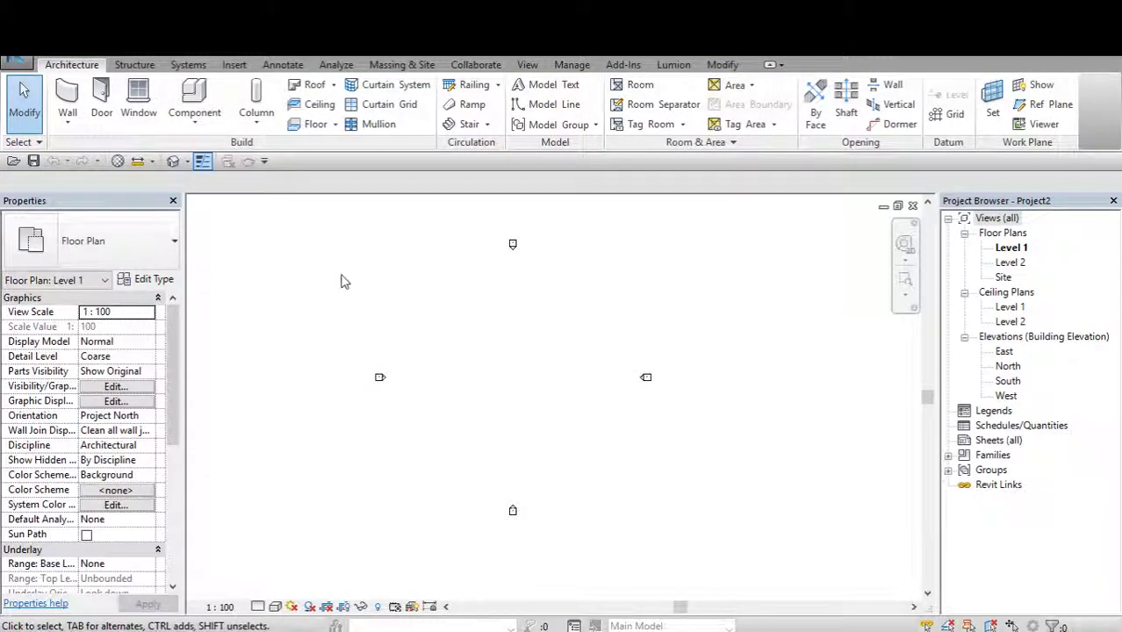
left_click_drag(340, 233, 686, 531)
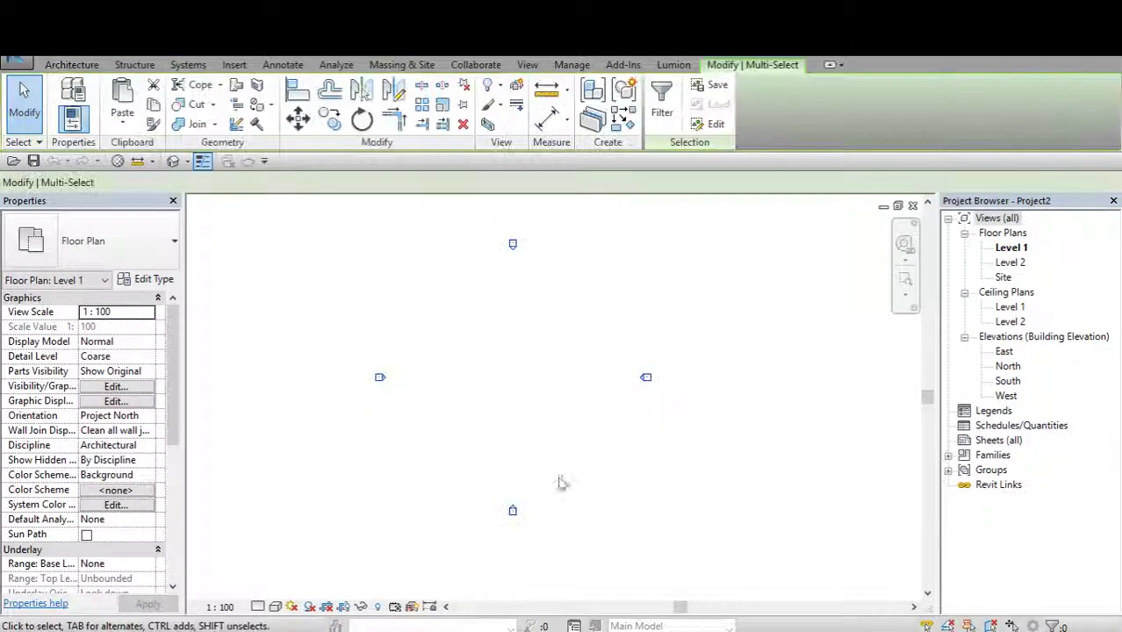
left_click(346, 321)
mouse_move(336, 238)
left_mouse_down()
mouse_move(662, 540)
mouse_move(686, 531)
left_mouse_up()
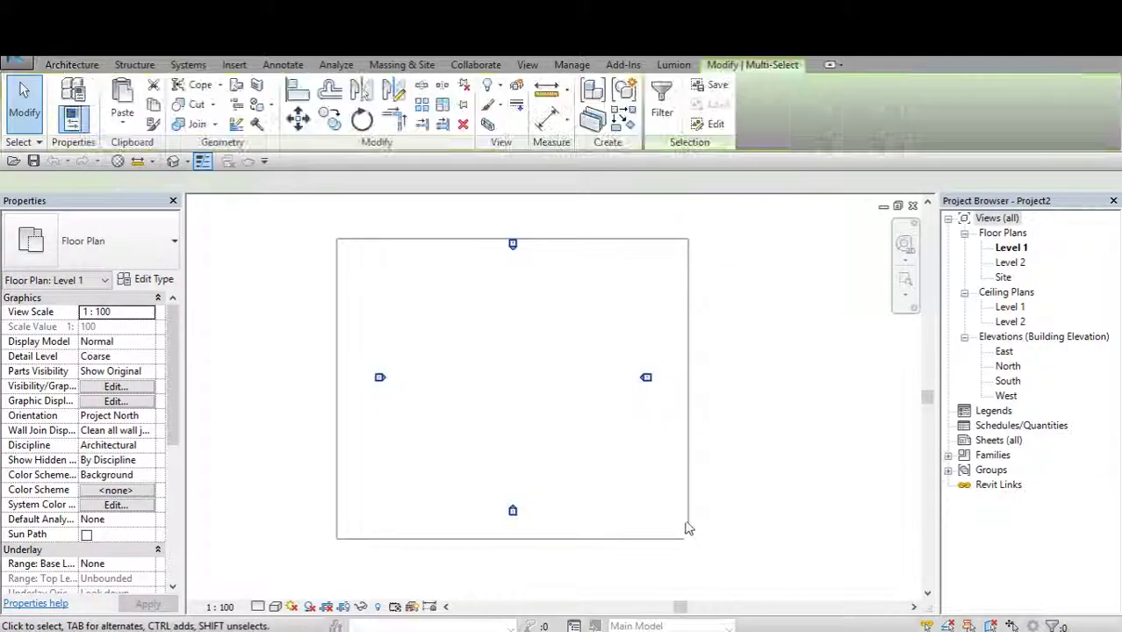
left_click(325, 395)
left_click_drag(407, 363, 531, 376)
left_click(343, 361)
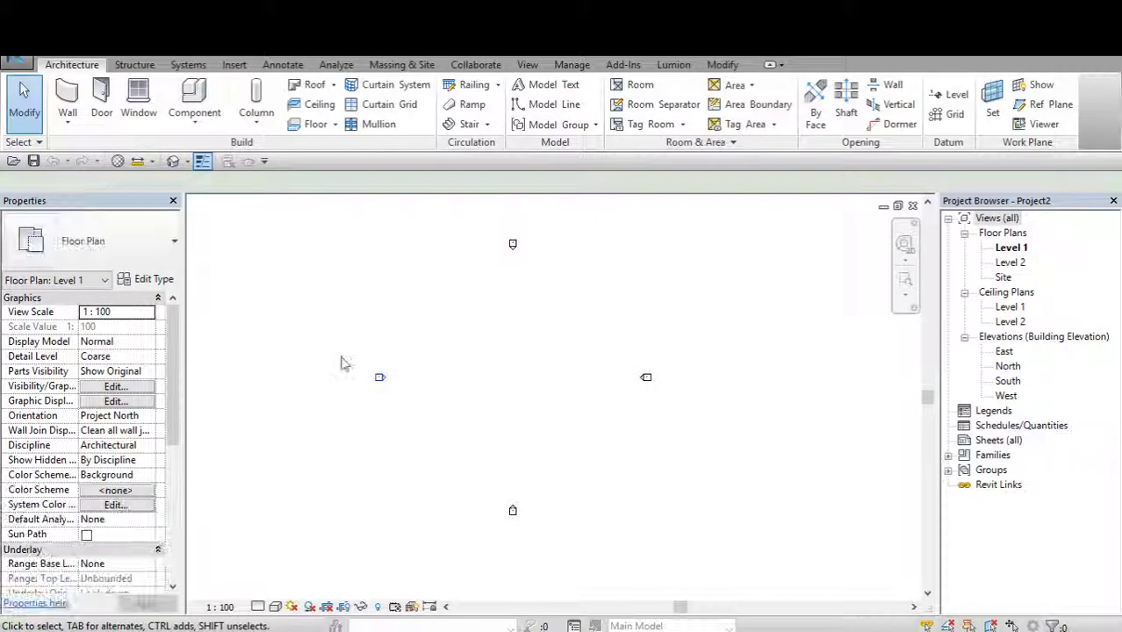
left_click_drag(343, 358, 414, 395)
left_click(390, 384)
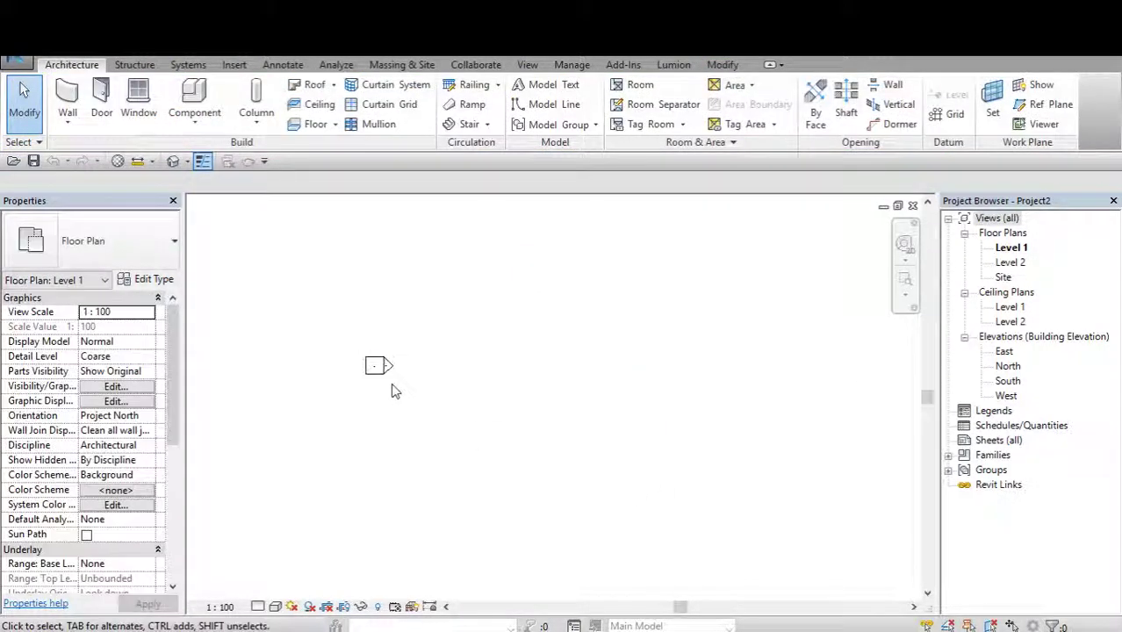
Select the left elevation marker's body and view arrow, then pan out to all four markers.
left_click_drag(356, 399, 472, 299)
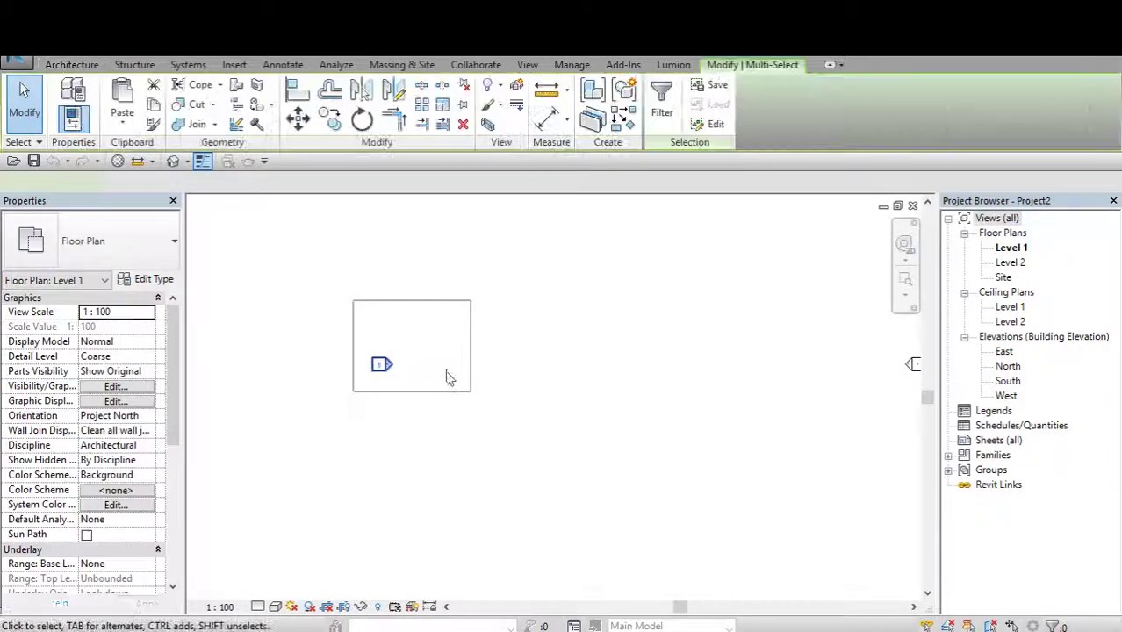
scroll(451, 376, "down", 1)
left_click(430, 389)
scroll(431, 389, "up", 1)
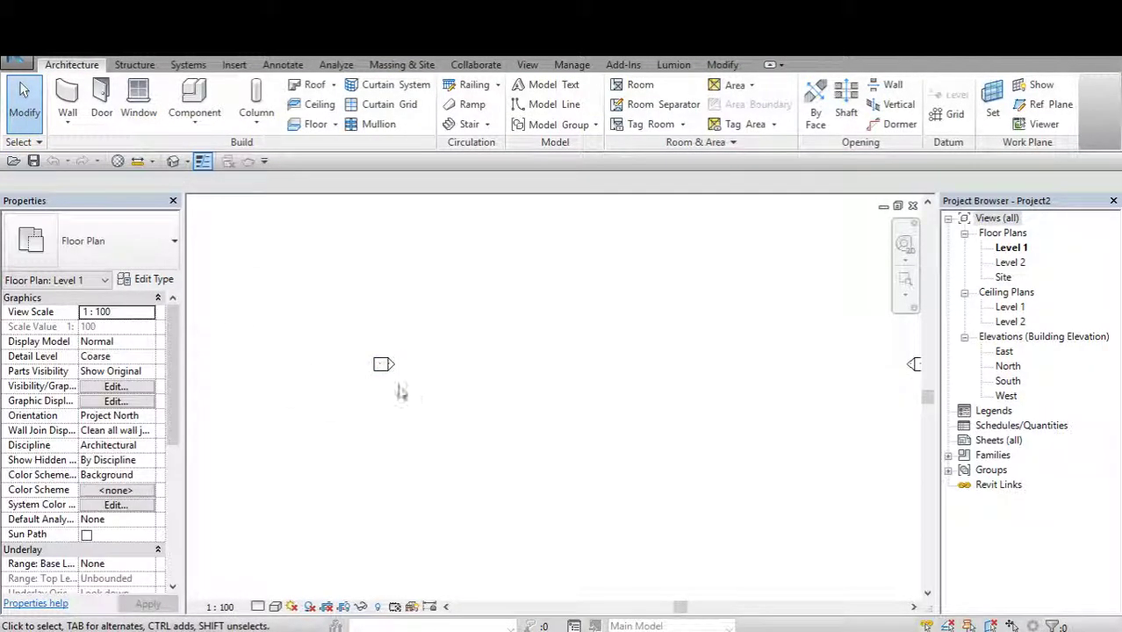
left_click(400, 384)
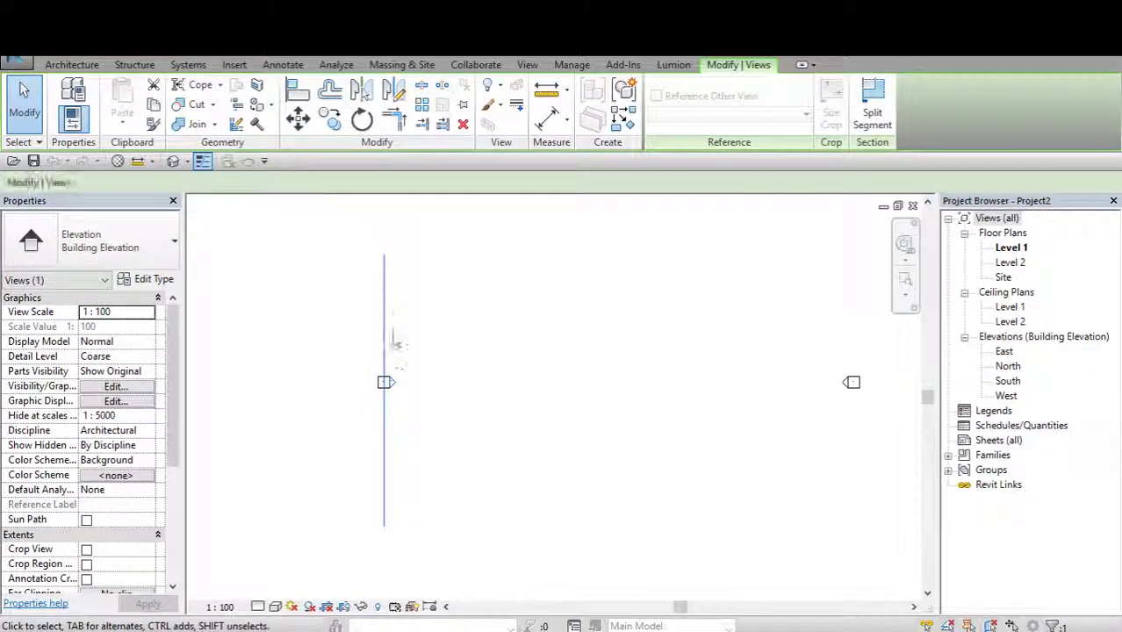
left_click(393, 338)
left_click(386, 380)
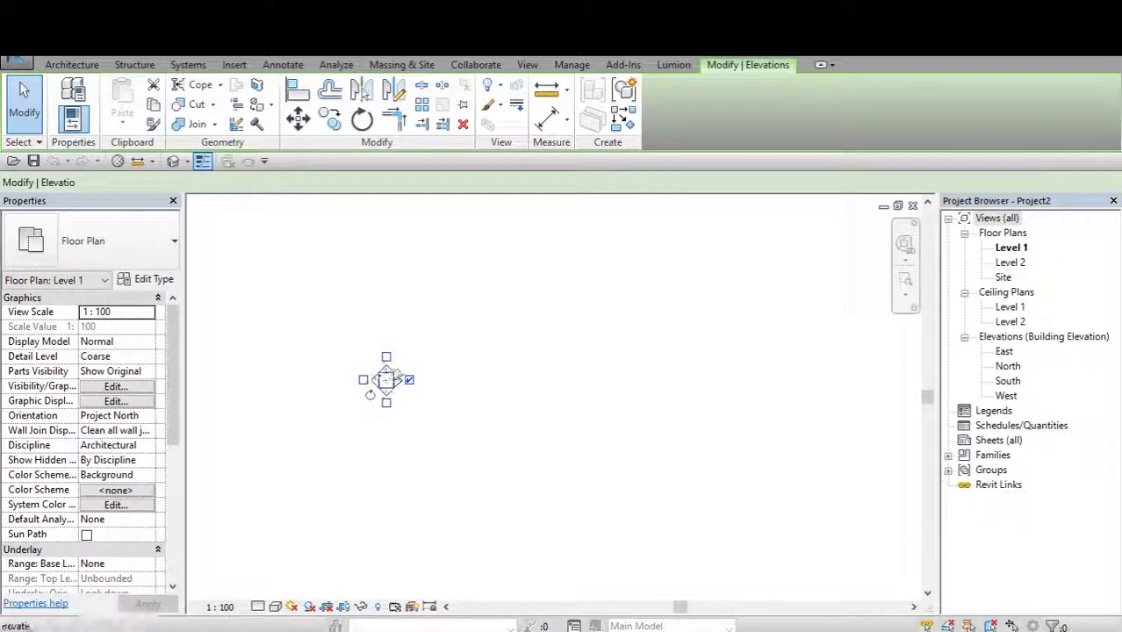
left_click(407, 423)
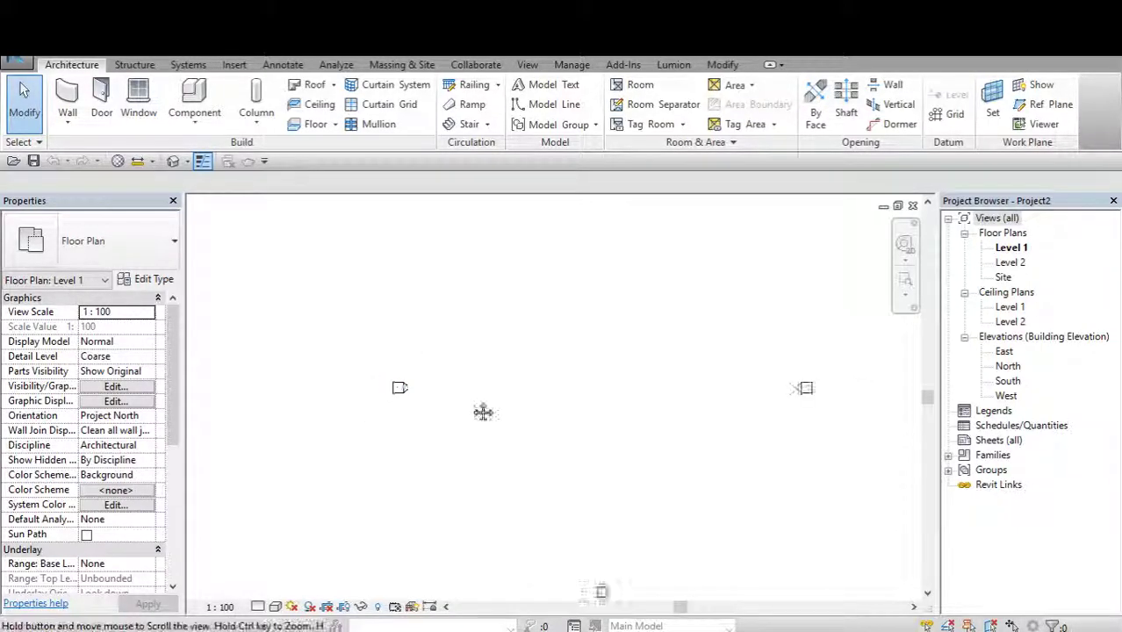
middle_click_drag(483, 413, 631, 415)
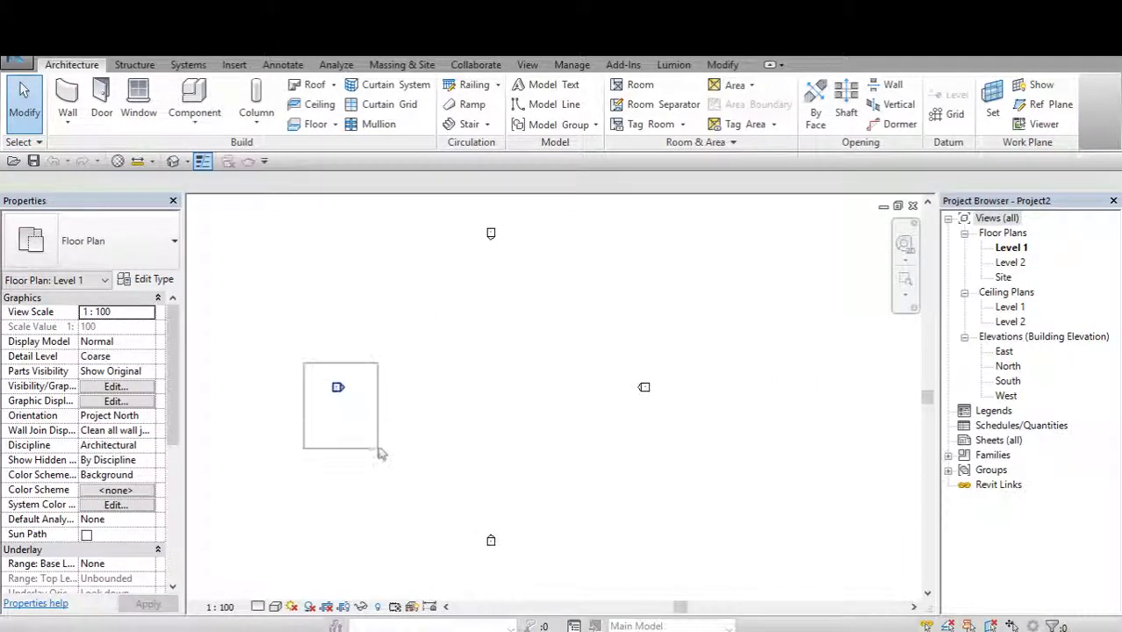
left_click_drag(380, 452, 380, 453)
key("Escape")
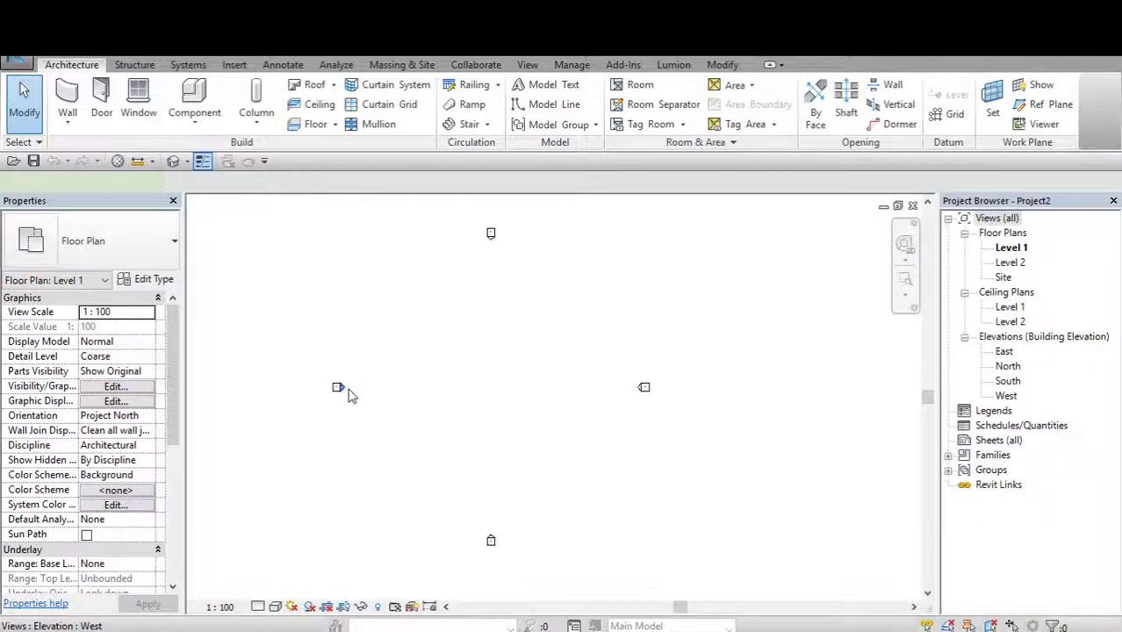
Look at the West elevation, return to Level 1, then switch to the Default 3D View.
double_click(345, 390)
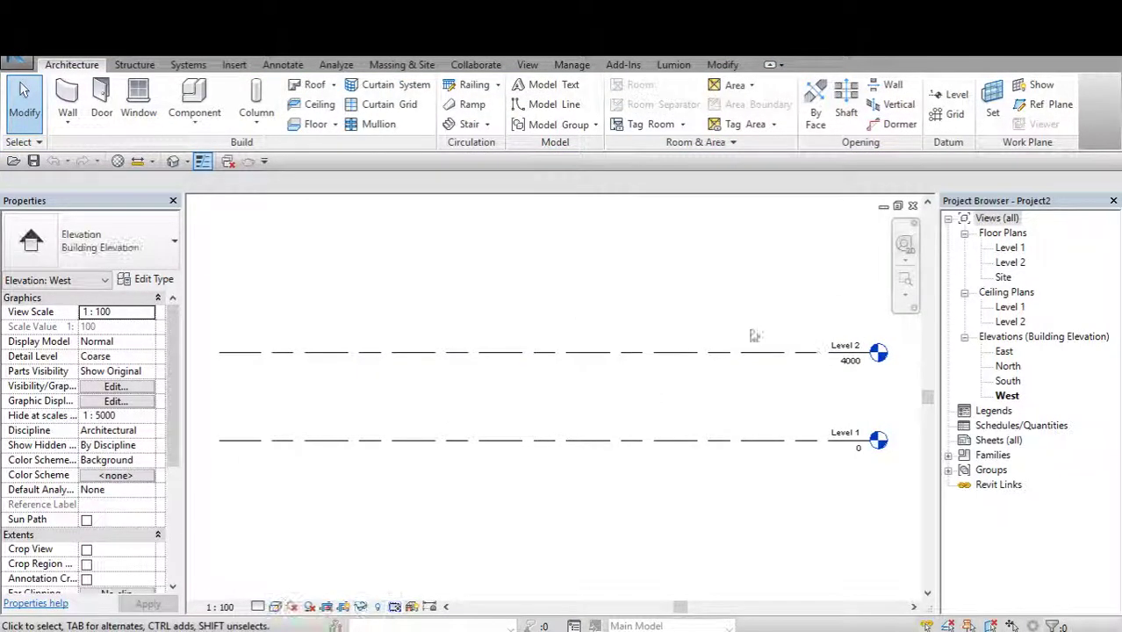
left_click(912, 206)
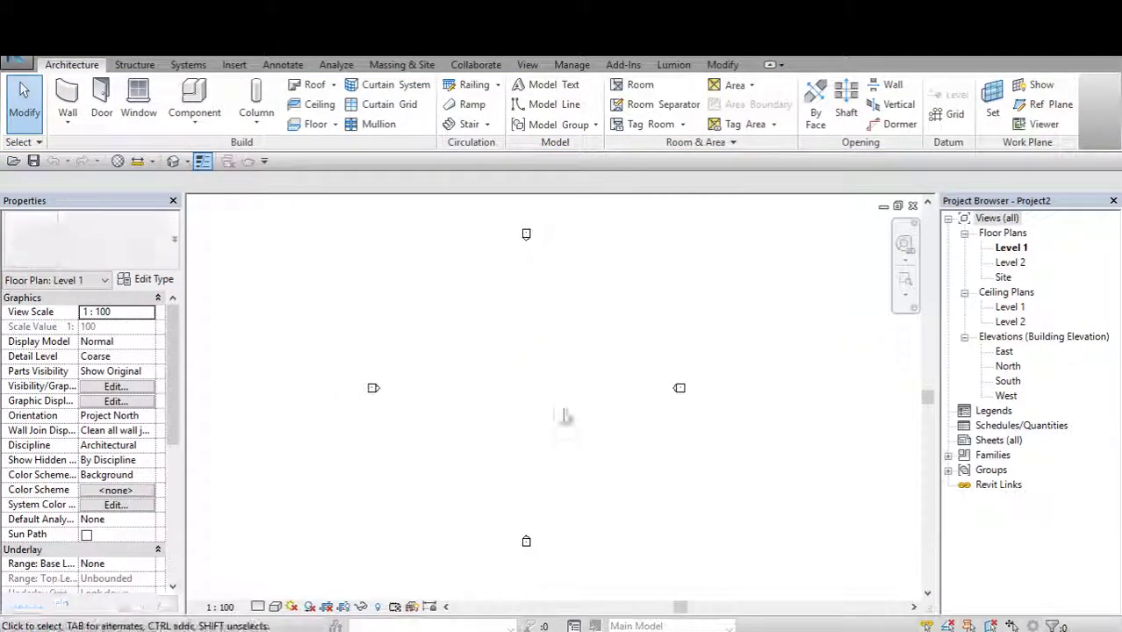
left_click(187, 162)
left_click(144, 180)
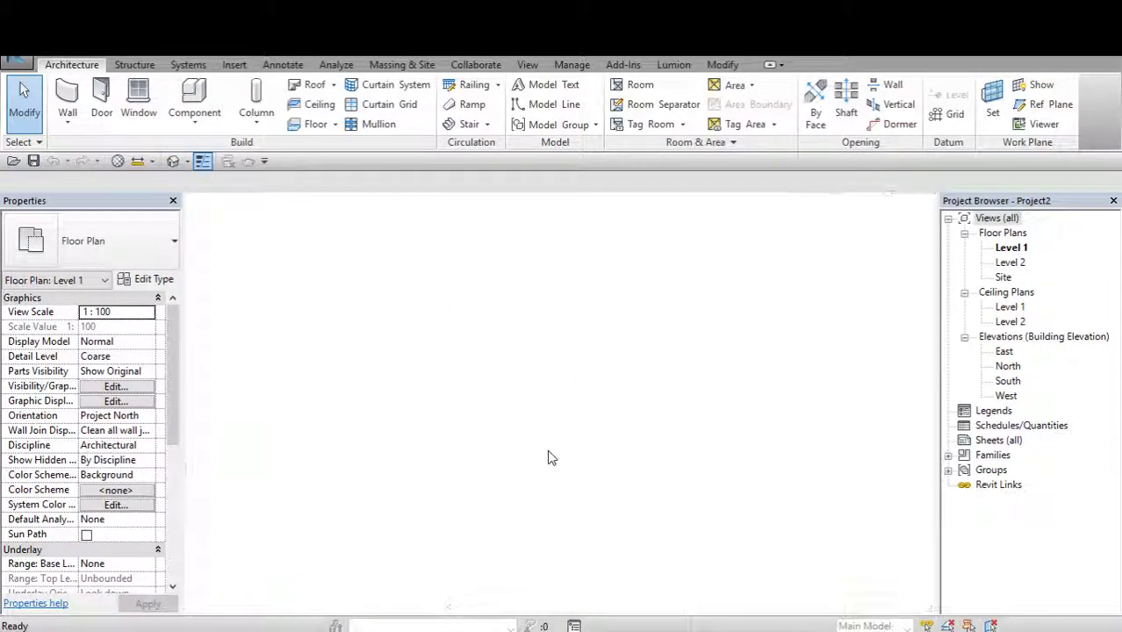
Open the Level 1 floor plan from the project browser.
double_click(1001, 292)
left_click(1008, 247)
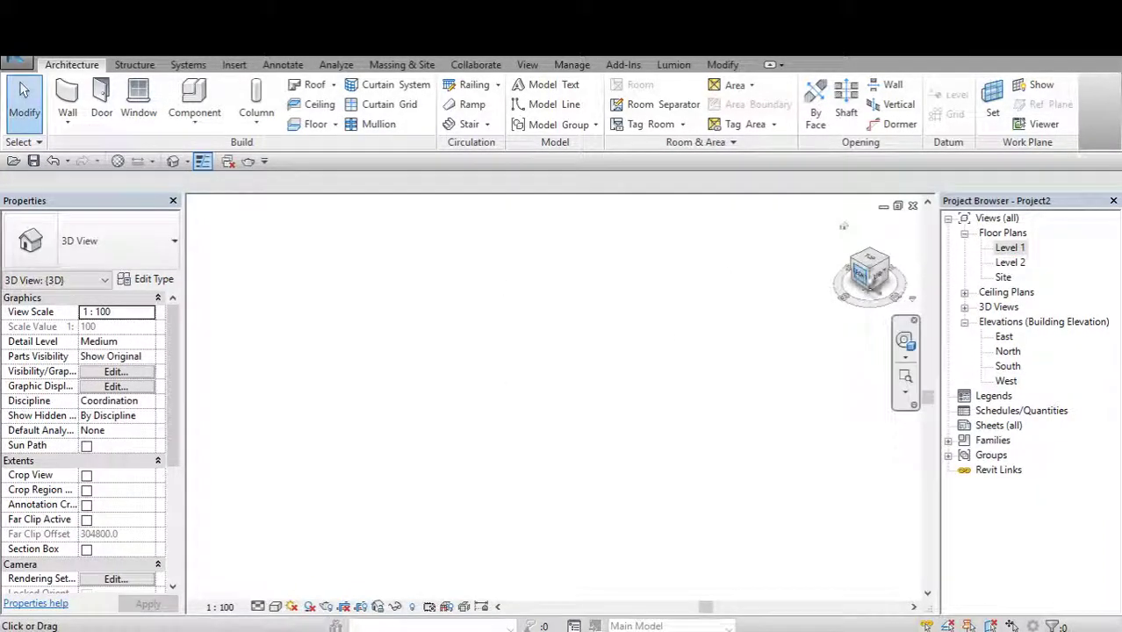
left_click_drag(868, 274, 914, 273)
double_click(1009, 248)
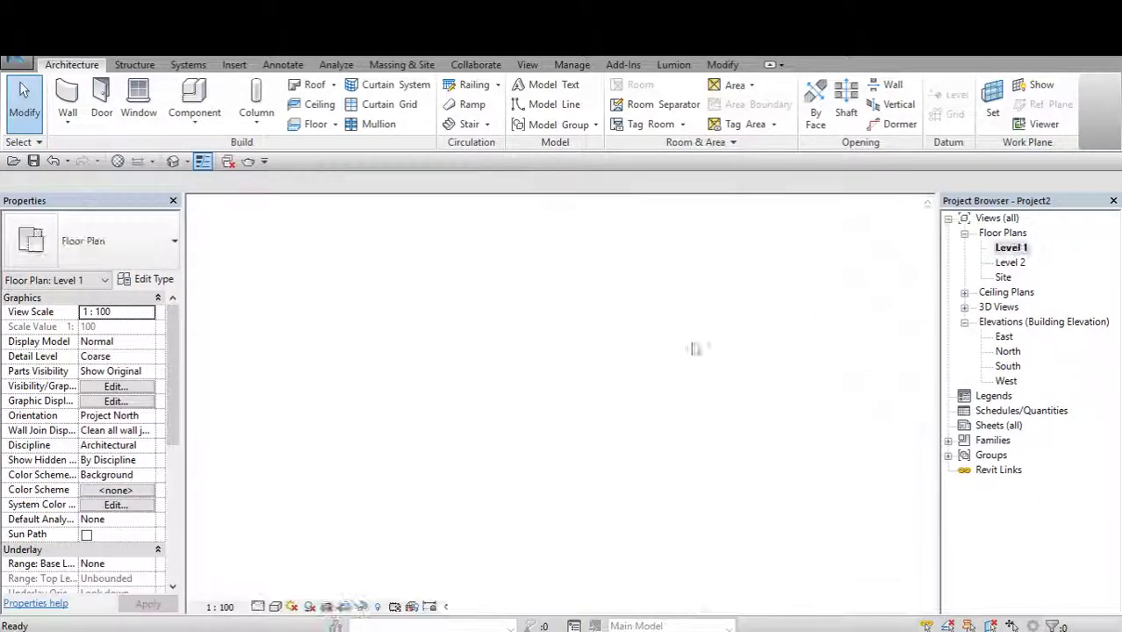
Place an M_Desk 1525 x 762mm component near the centre of the Level 1 plan.
left_click(208, 123)
left_click(131, 151)
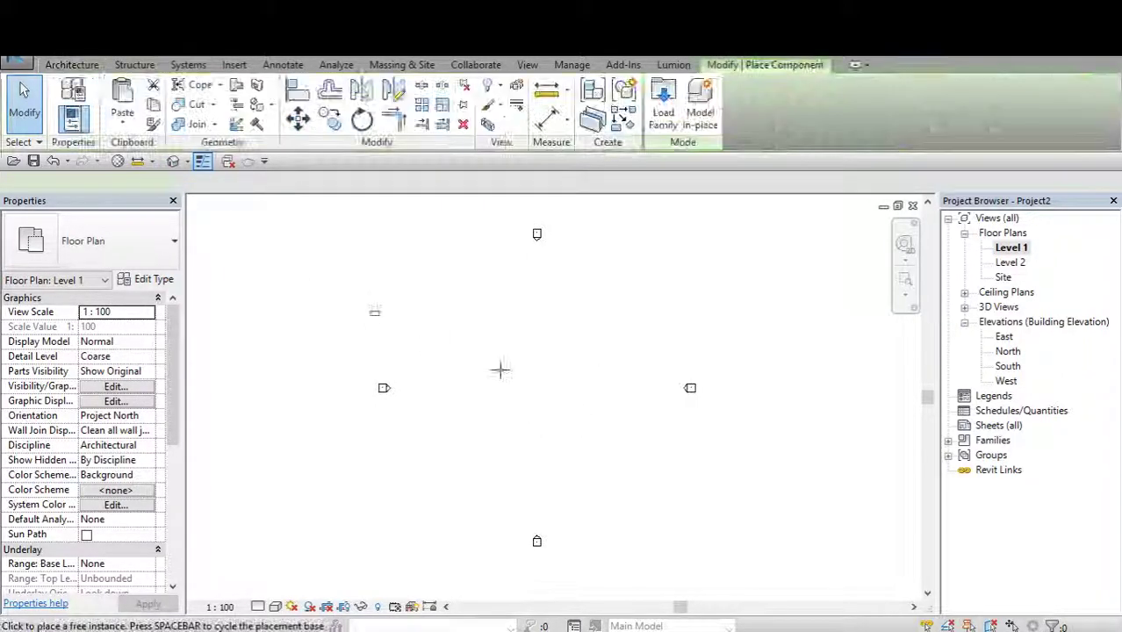
scroll(537, 390, "up", 2)
left_click(22, 93)
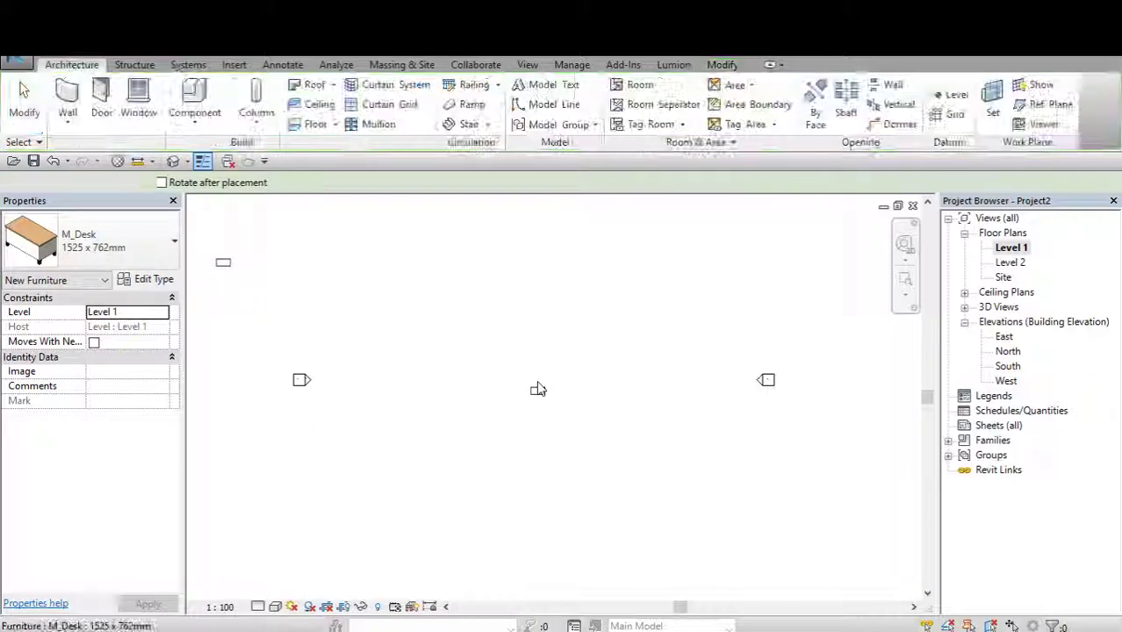
scroll(540, 408, "up", 2)
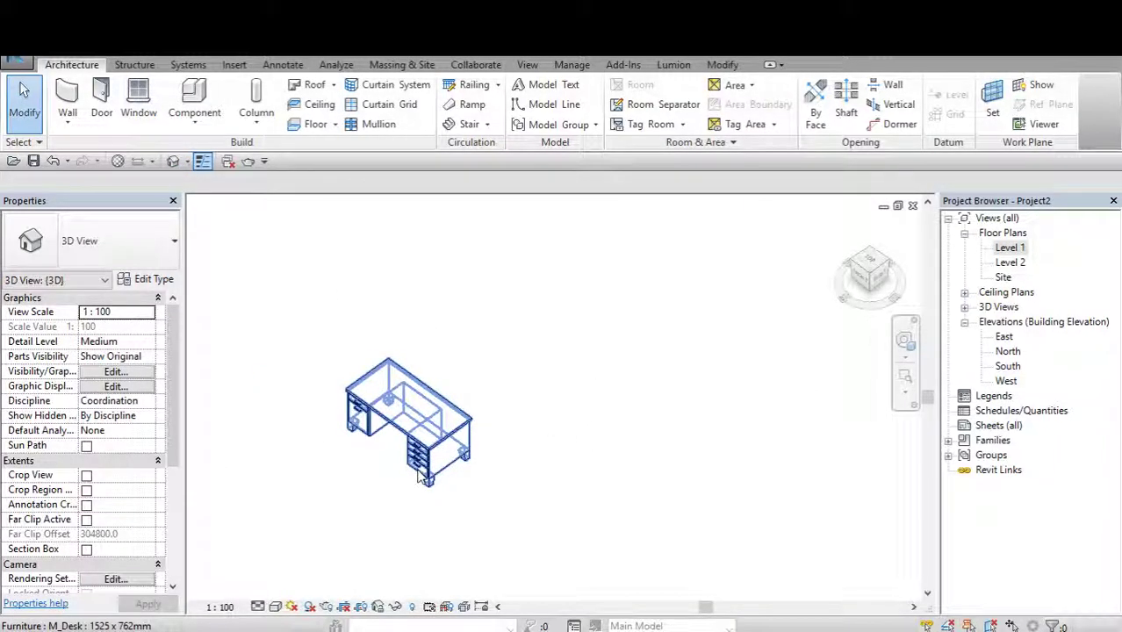
Orbit the 3D view around the desk, then close it to return to Level 1.
scroll(420, 476, "up", 3)
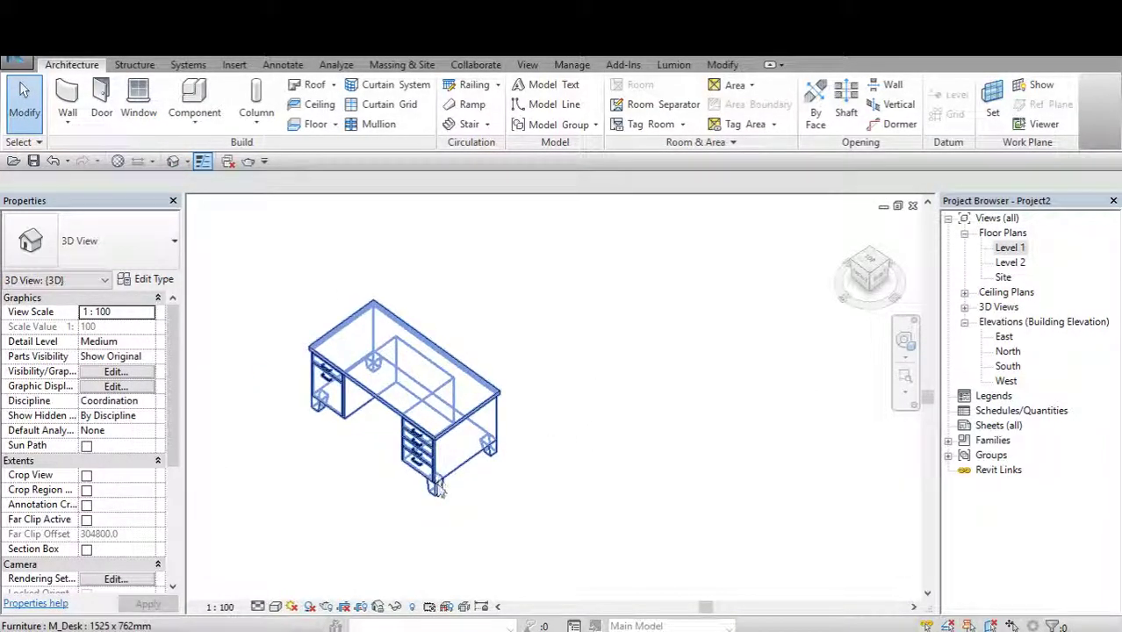
left_click_drag(875, 285, 903, 253)
left_click(869, 301)
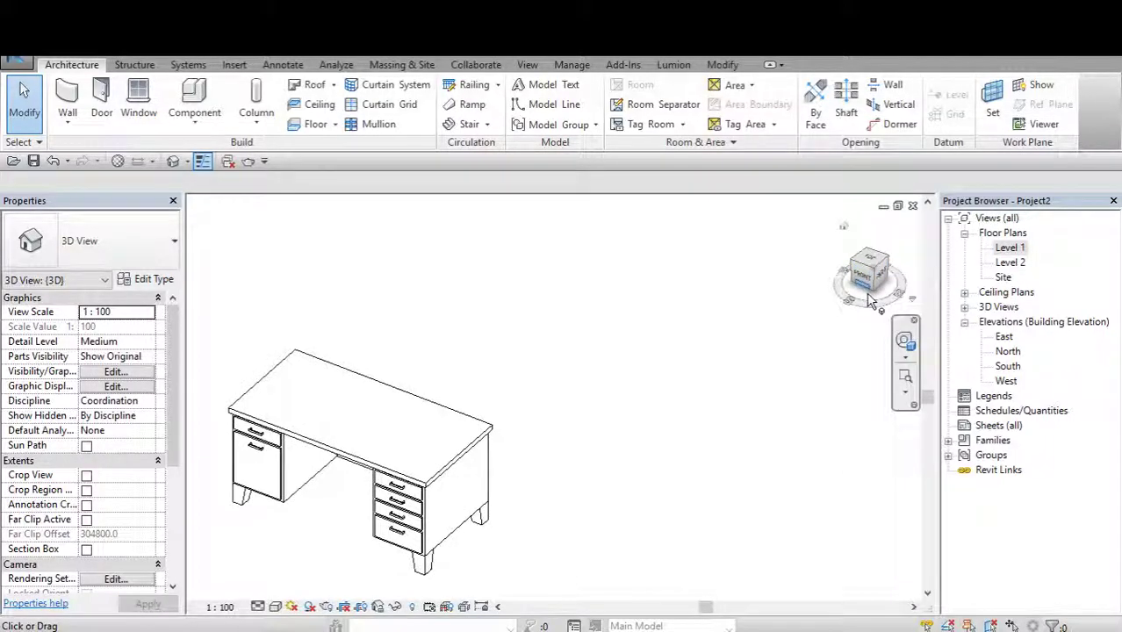
left_click(912, 205)
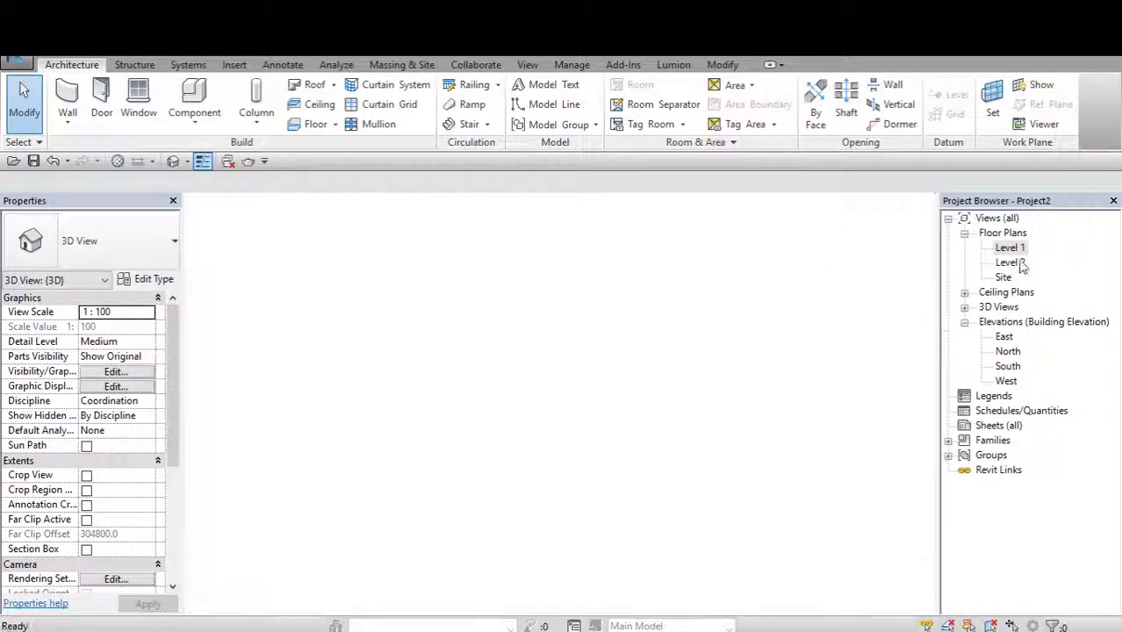
Select and inspect the desk on the Level 1 plan, then clear the selection.
left_click(541, 422)
scroll(526, 430, "down", 2)
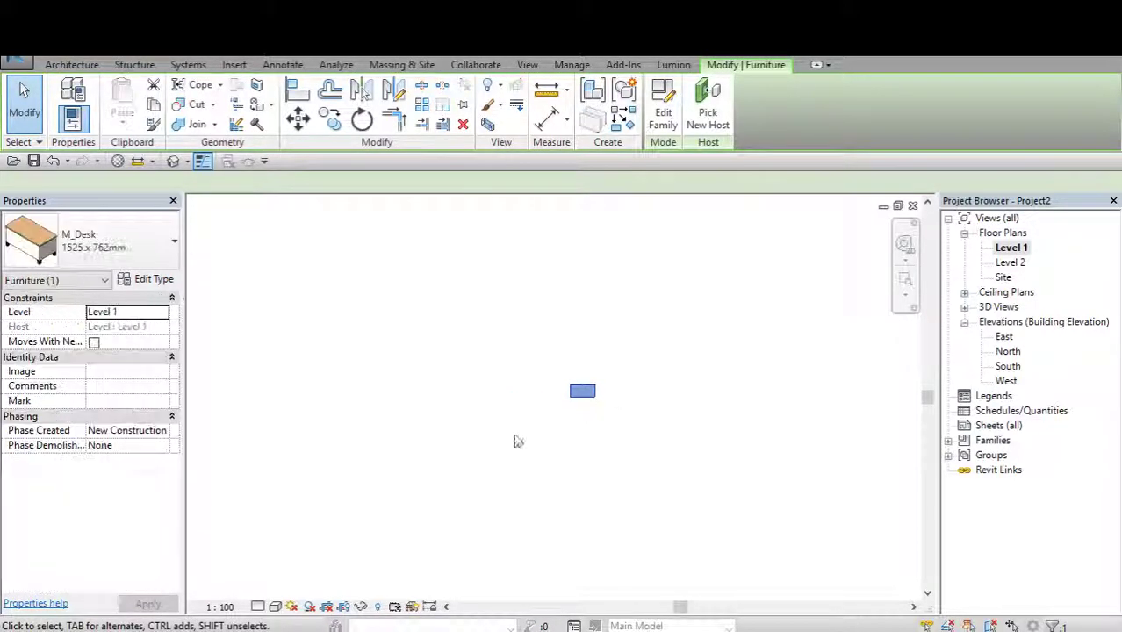
left_click(515, 440)
left_click_drag(525, 353, 656, 431)
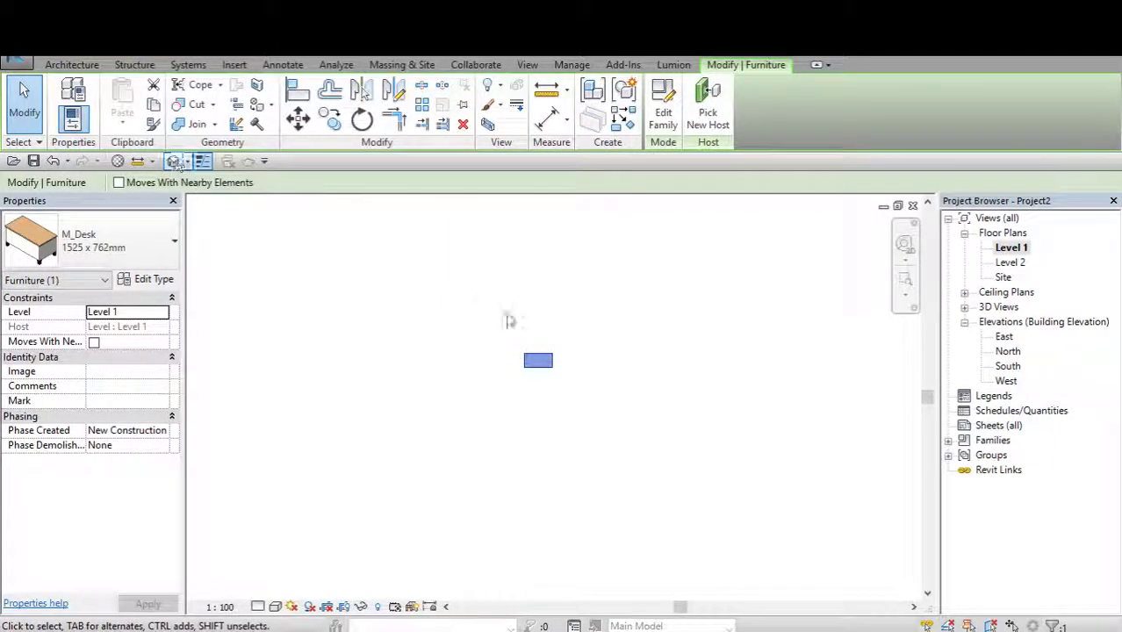
scroll(488, 356, "down", 2)
left_click(488, 355)
scroll(638, 356, "down", 1)
left_click(626, 353)
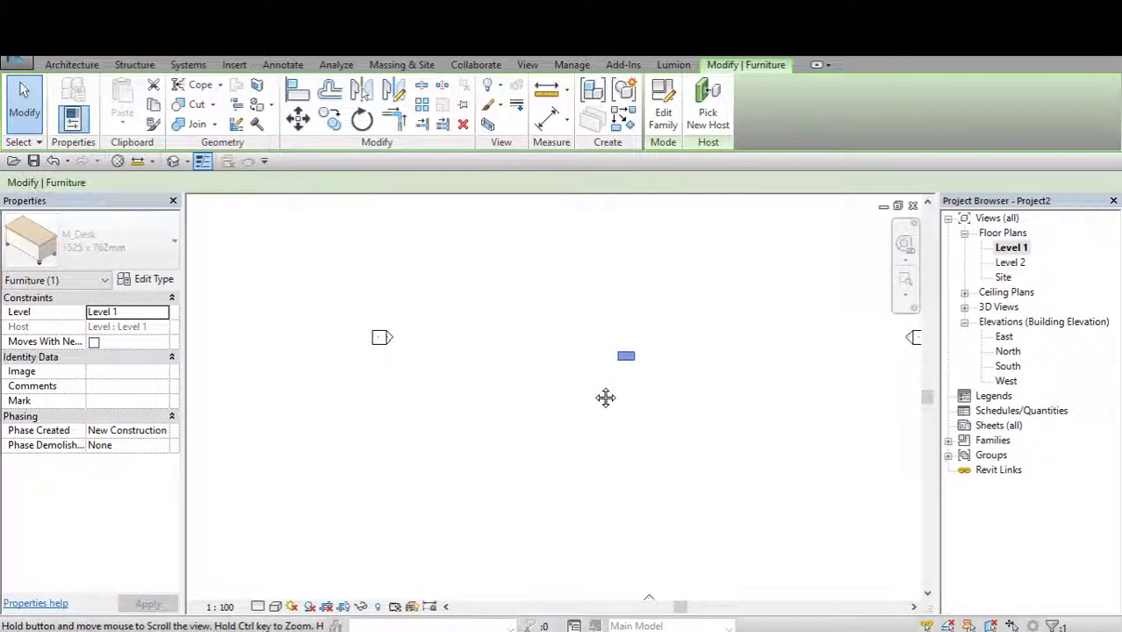
key("Escape")
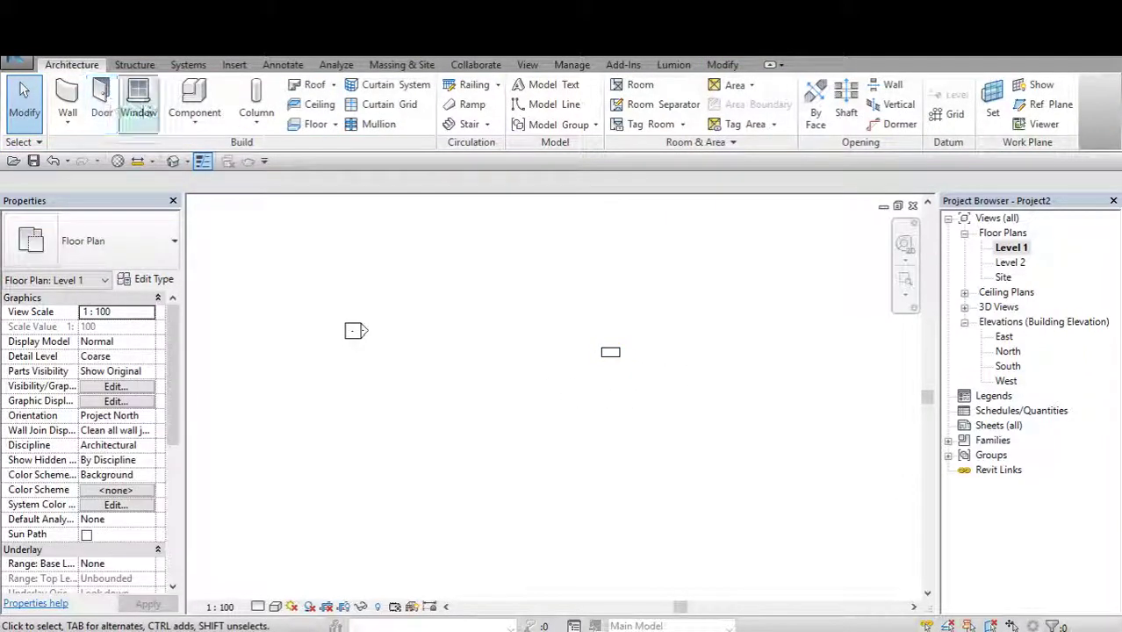
Place an M_RPC Tree - Deciduous American Beech - 6.0 Meters above and right of the desk.
left_click(194, 97)
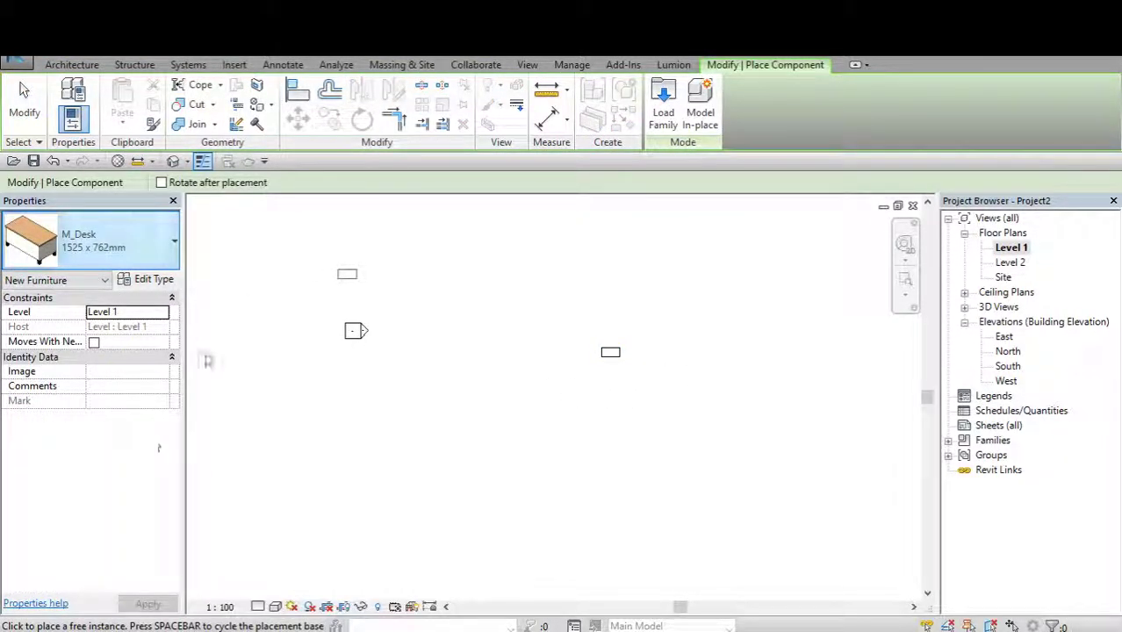
left_click(96, 242)
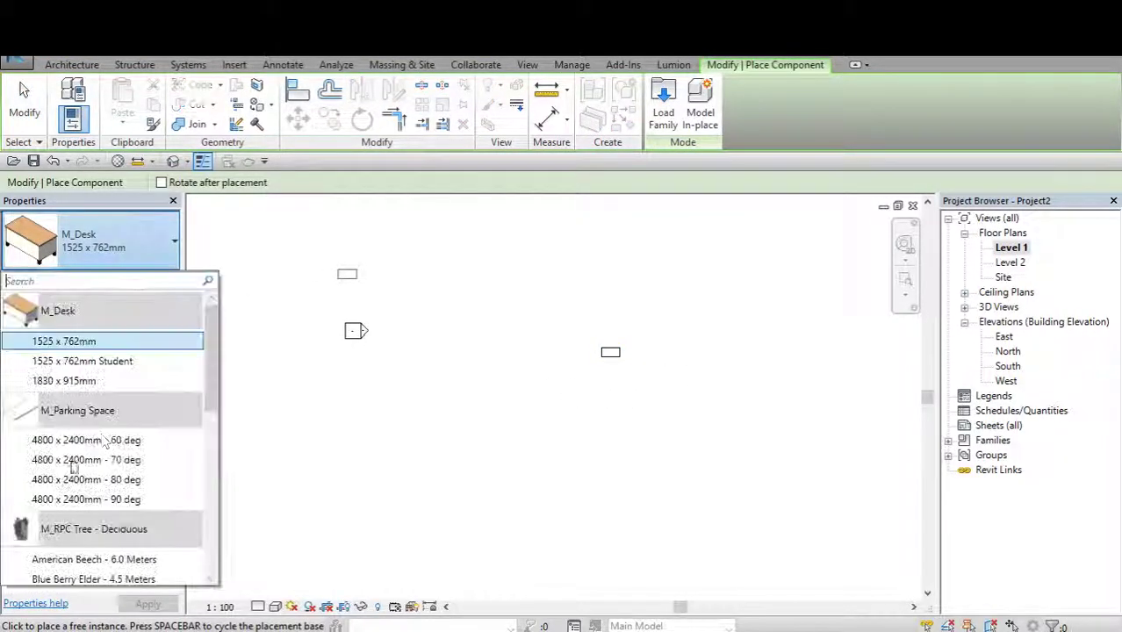
left_click(88, 559)
left_click(706, 309)
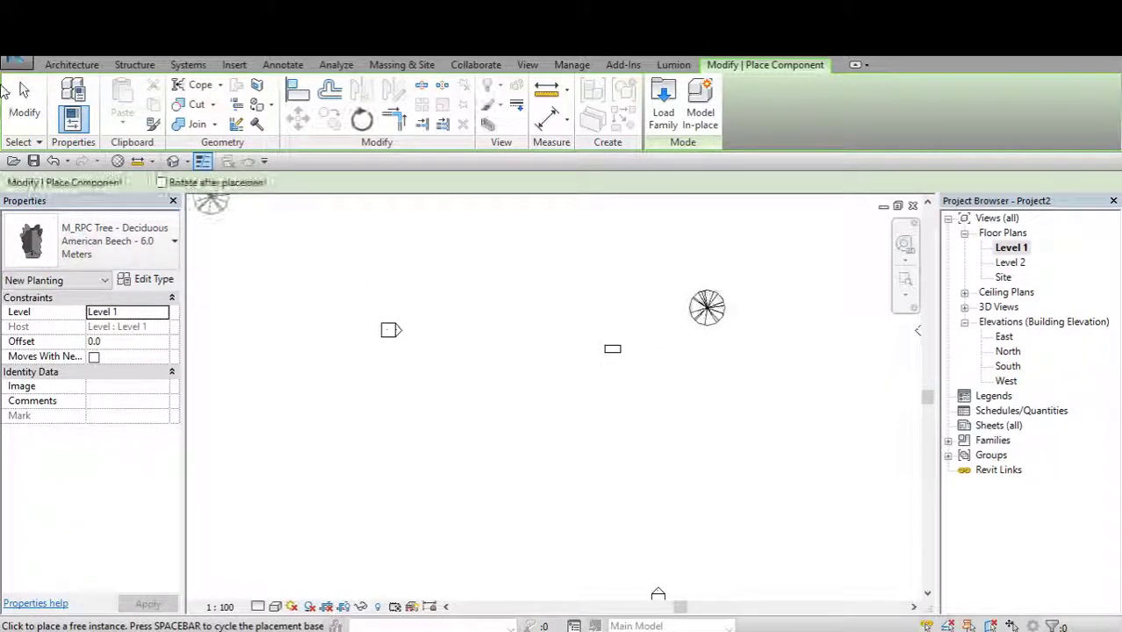
key("Escape")
key("Escape")
Select the tree and recentre the plan on the tree and desk.
left_click(702, 307)
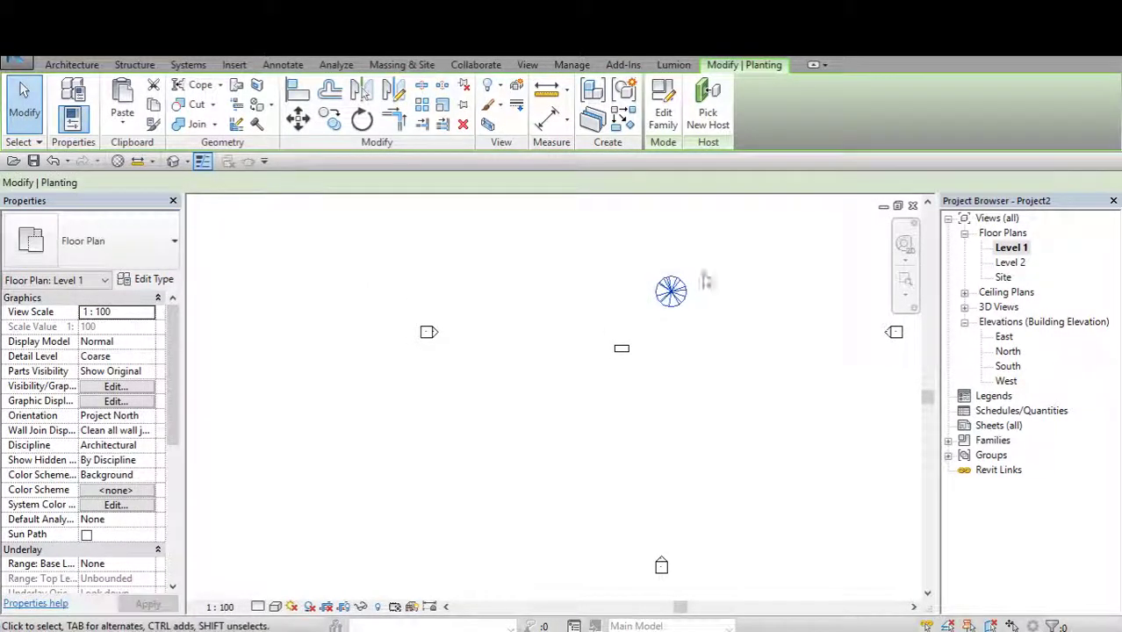
middle_click_drag(701, 276, 619, 379)
scroll(609, 340, "down", 1)
scroll(663, 435, "up", 1)
scroll(626, 441, "up", 1)
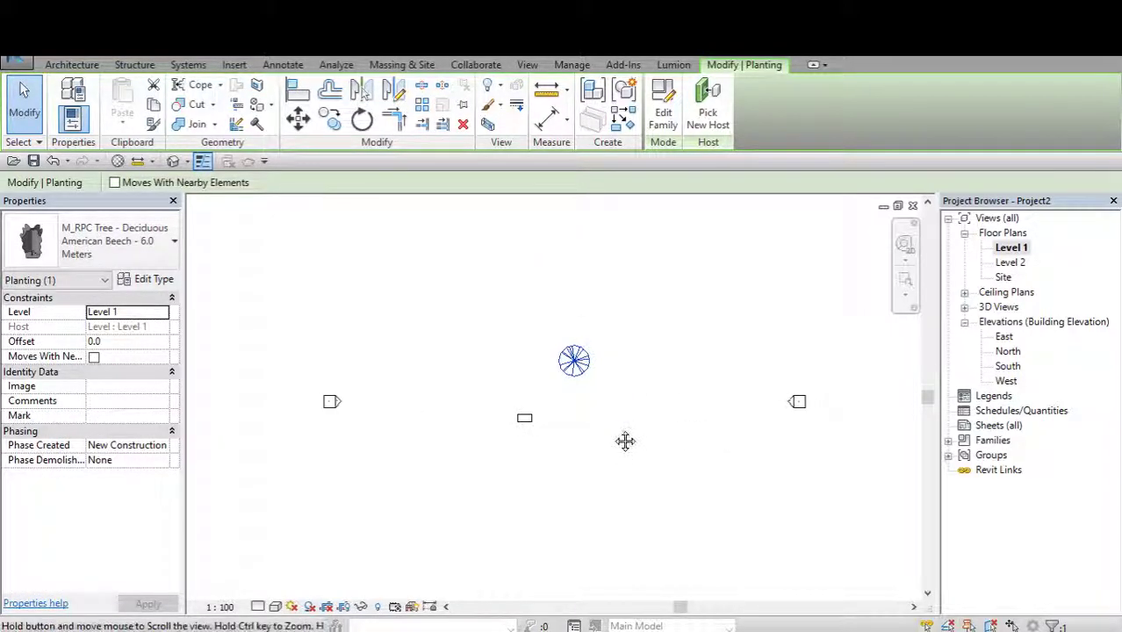
scroll(564, 384, "up", 1)
left_click(283, 410)
scroll(371, 423, "down", 1)
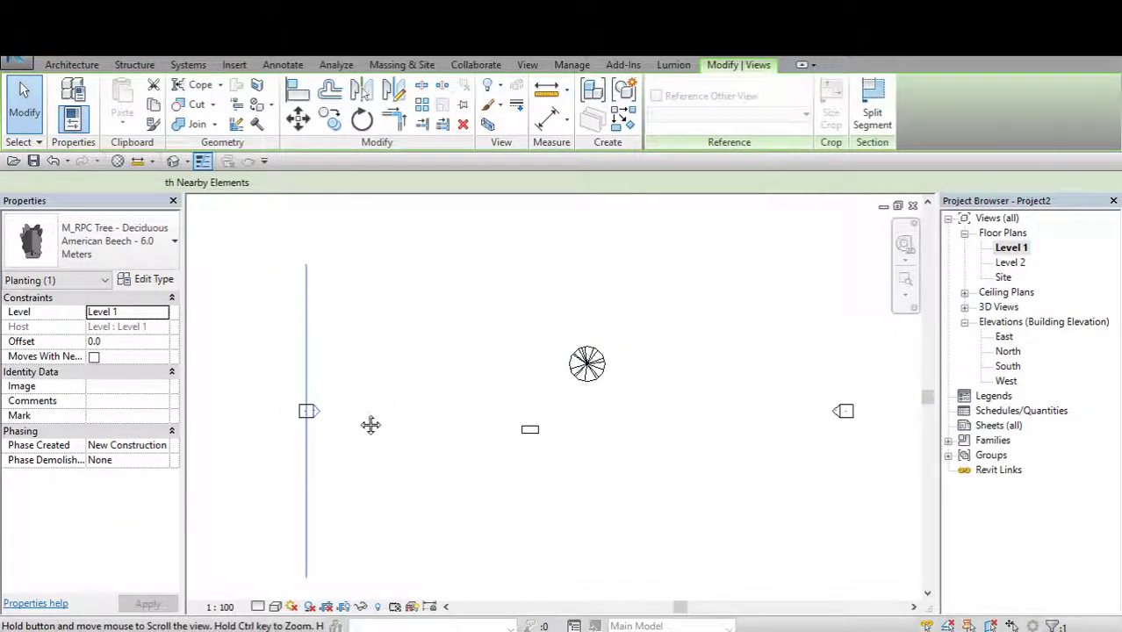
scroll(348, 402, "down", 1)
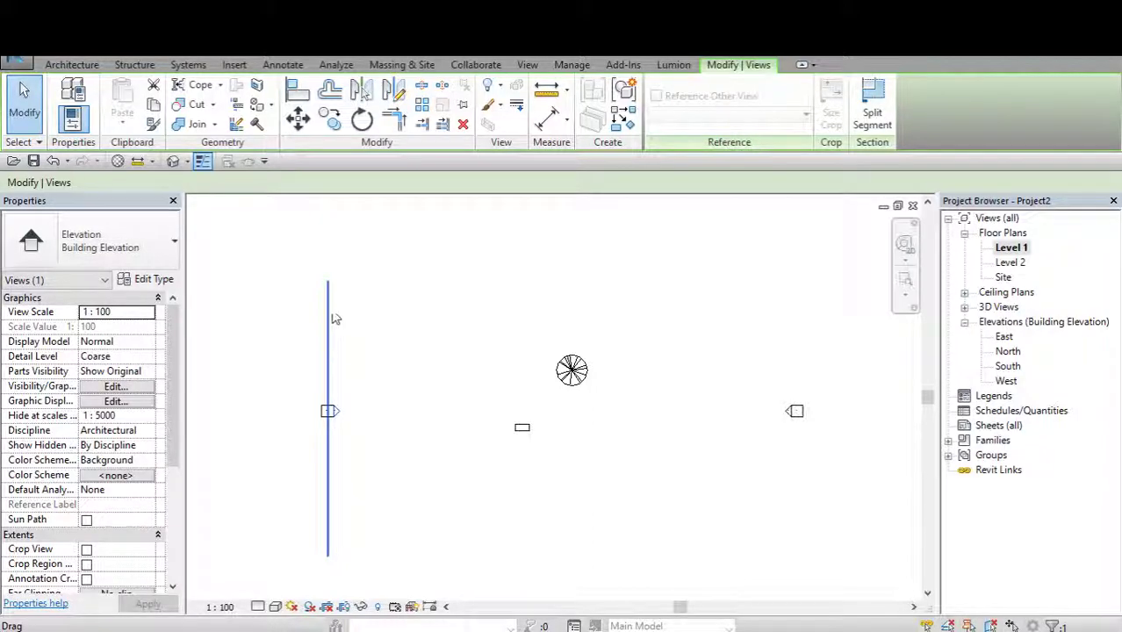
left_click_drag(340, 481, 335, 437)
left_click_drag(327, 365, 329, 496)
scroll(595, 415, "down", 1)
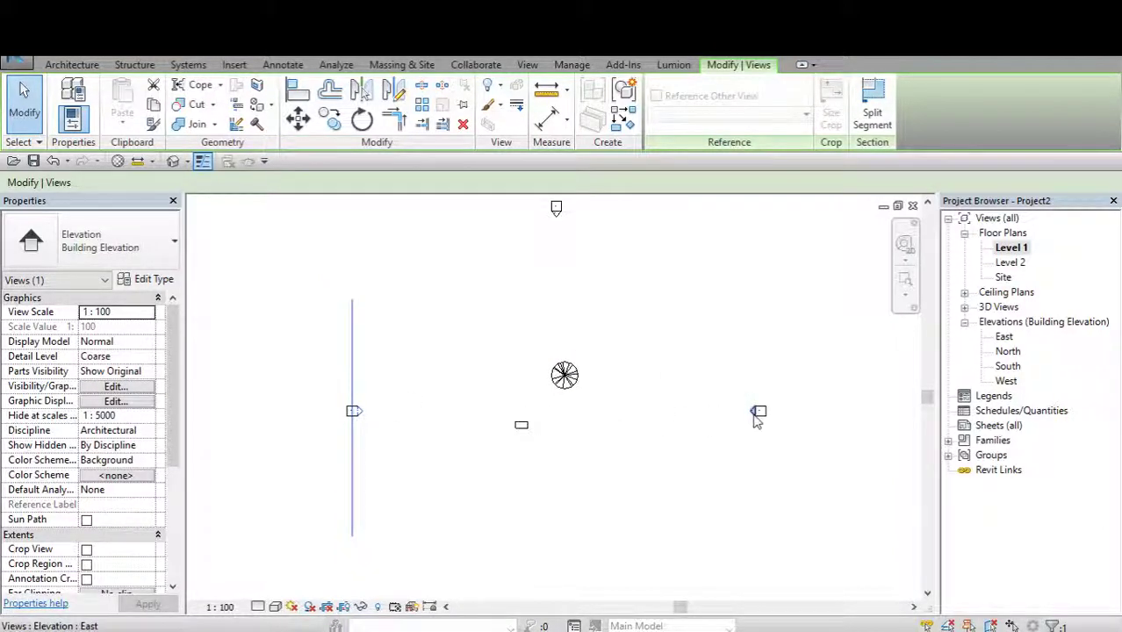
left_click(754, 417)
key("Escape")
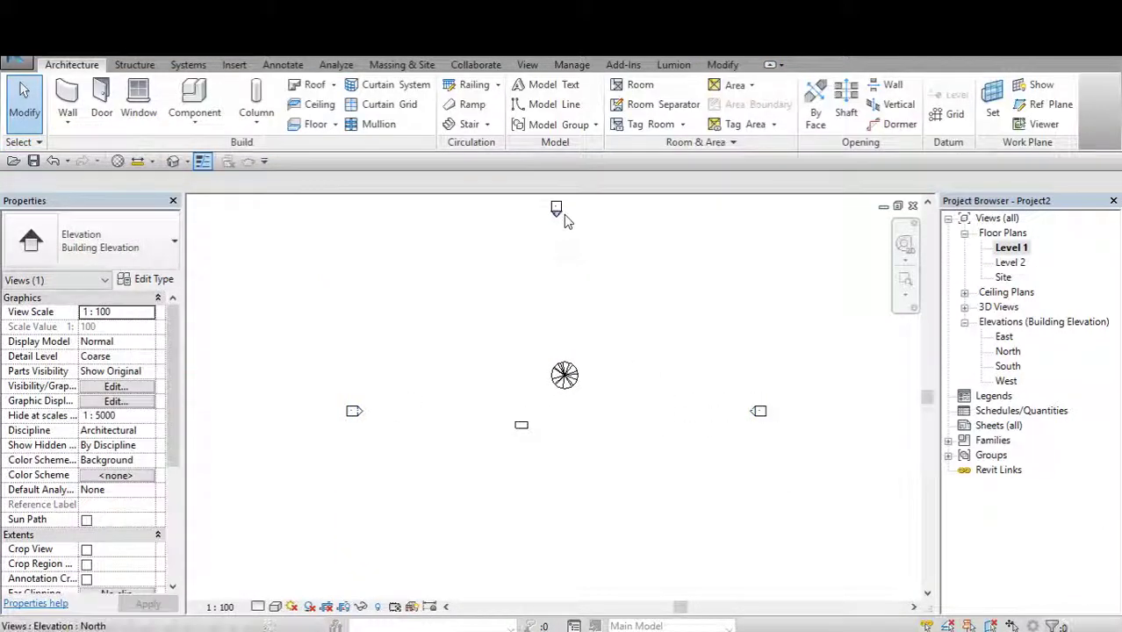
left_click(558, 210)
key("Escape")
scroll(589, 303, "down", 1)
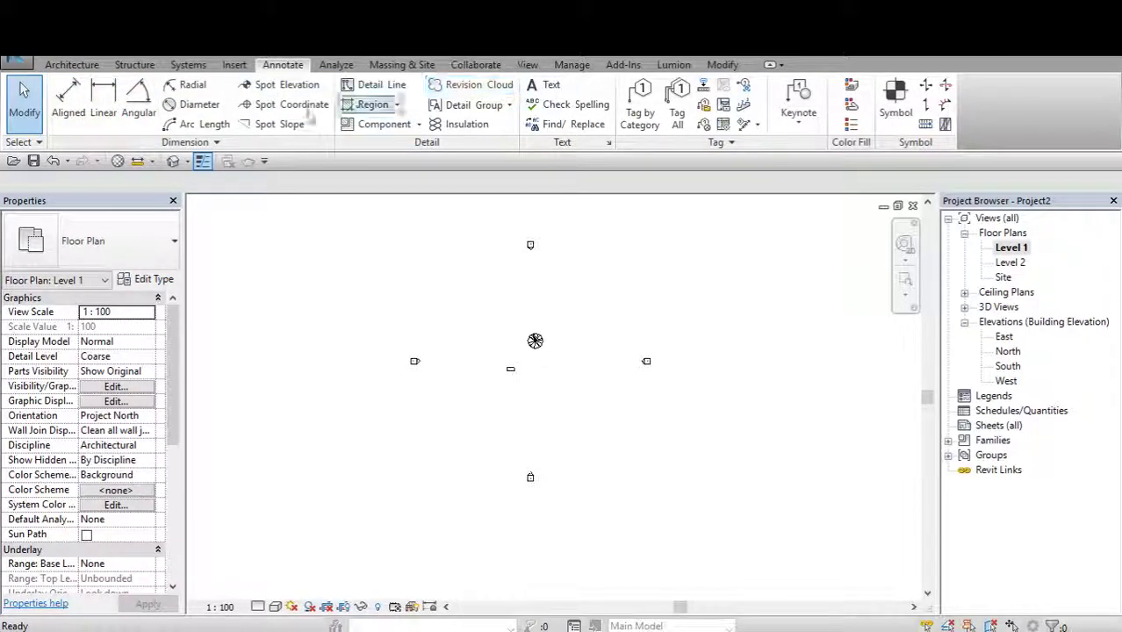
Draw a model-line rectangle, about 57000 by 52000, around the desk, tree and four elevation markers.
left_click(397, 105)
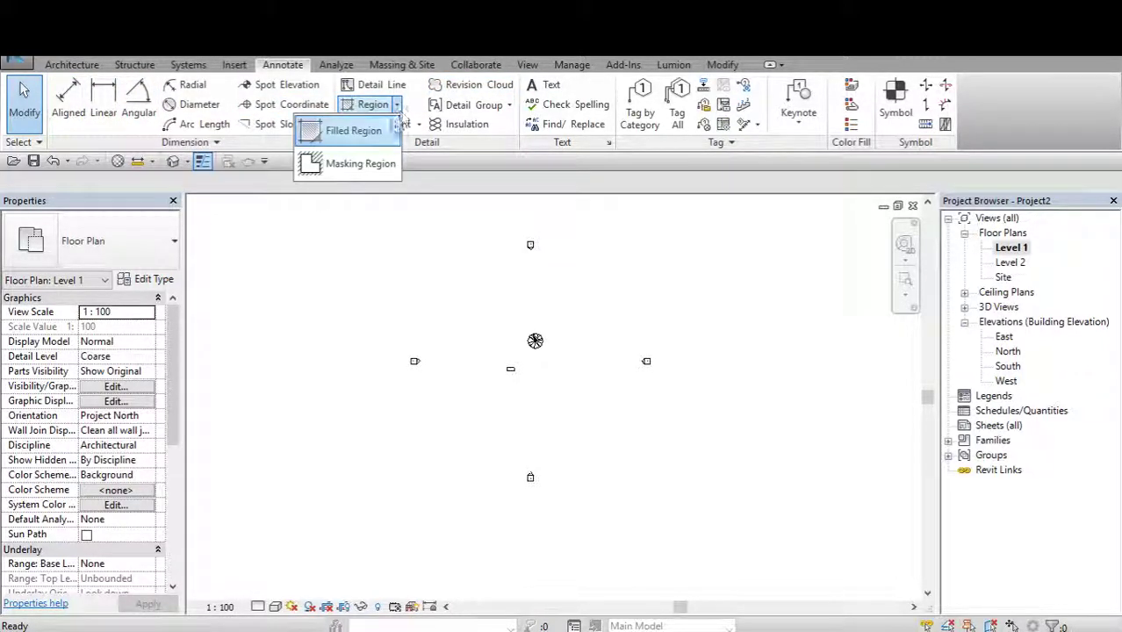
left_click(79, 68)
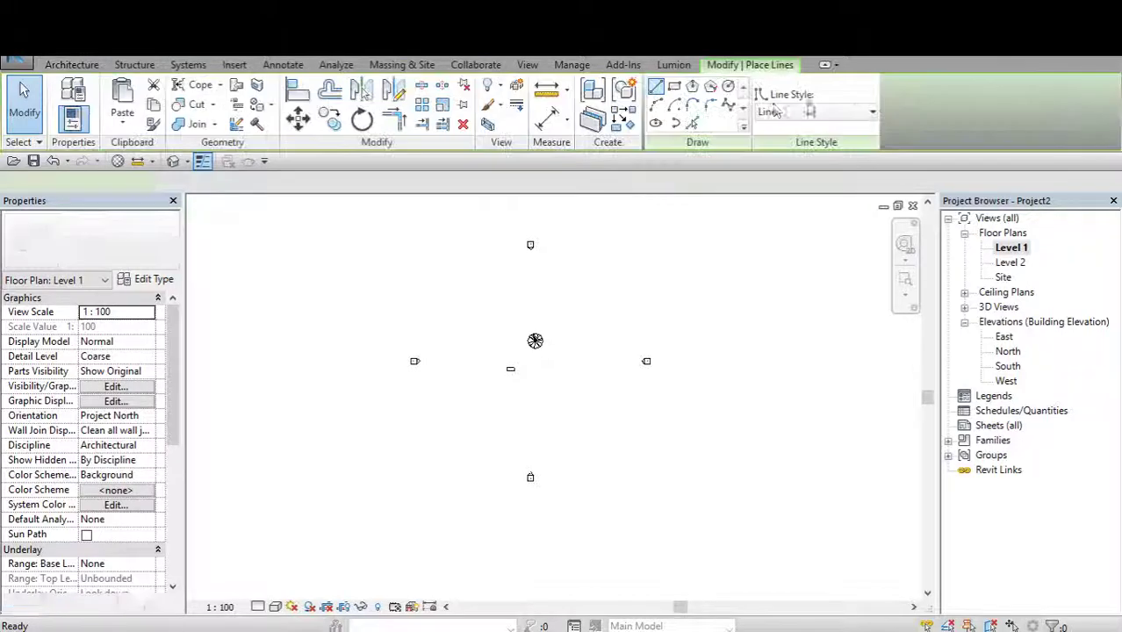
left_click(673, 85)
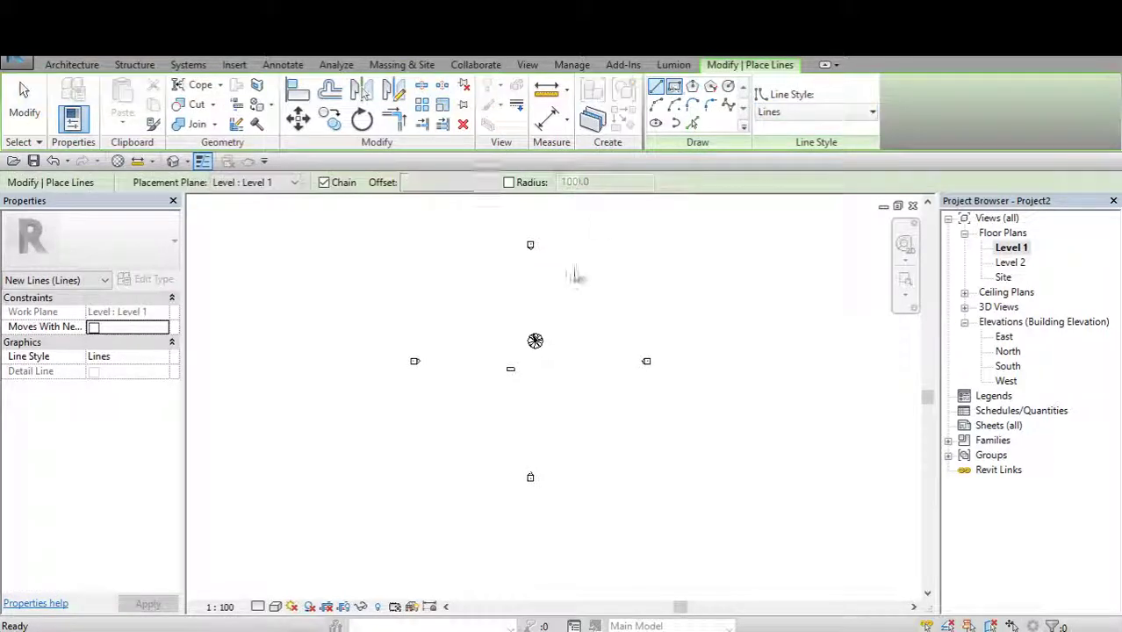
left_click(396, 241)
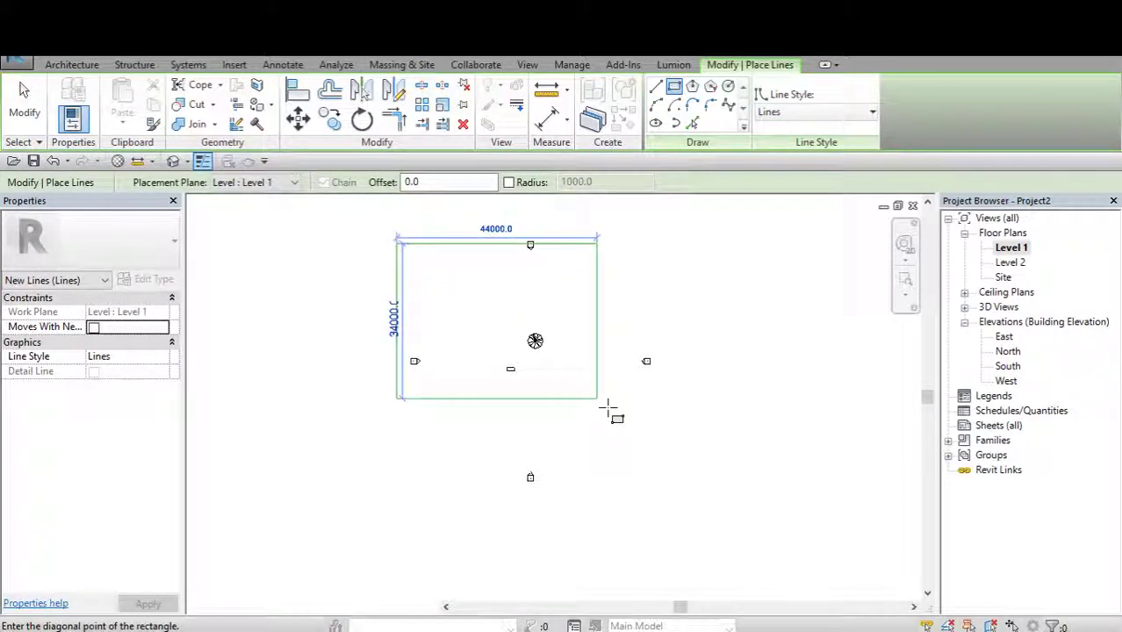
left_click(657, 481)
key("Escape")
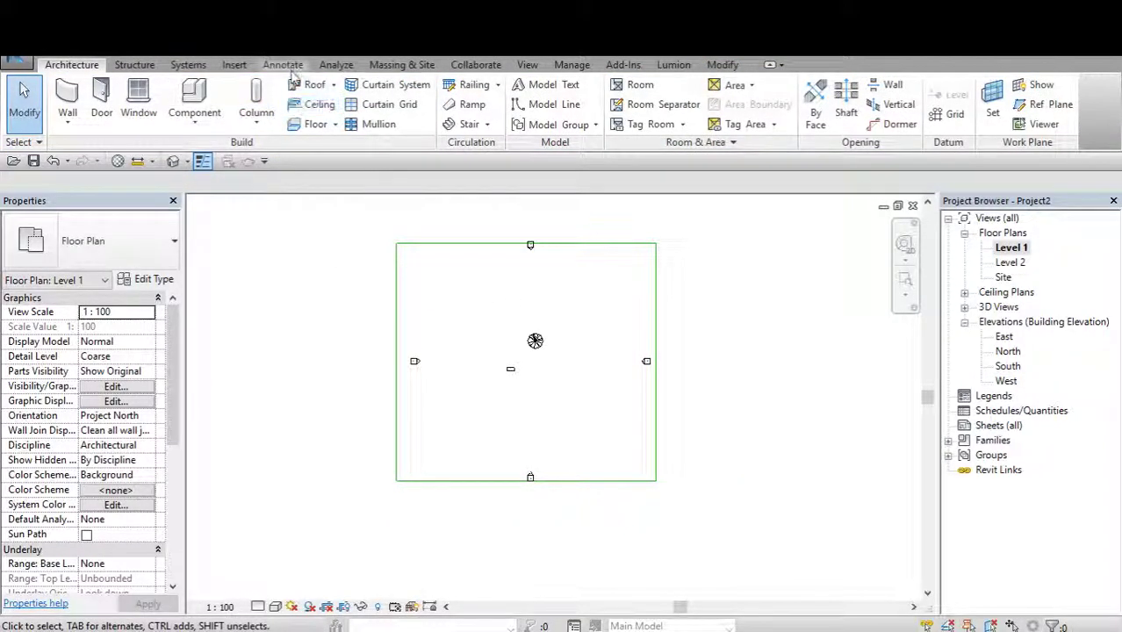
left_click(293, 67)
Add aligned dimensions across the rectangle's width and height.
left_click(67, 97)
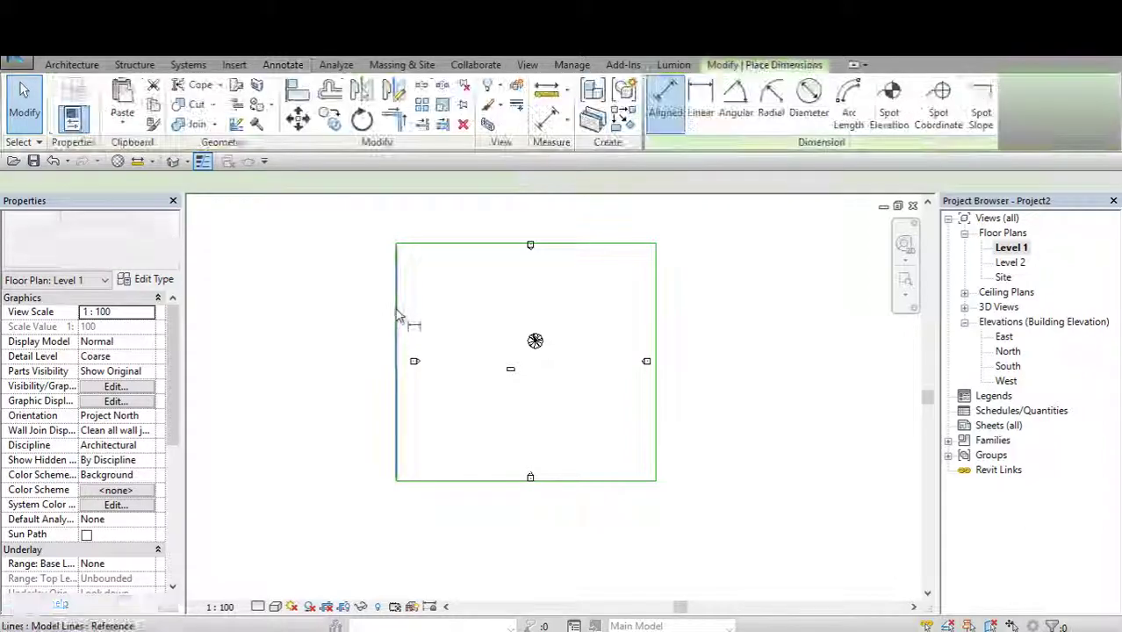
left_click(654, 323)
left_click(531, 321)
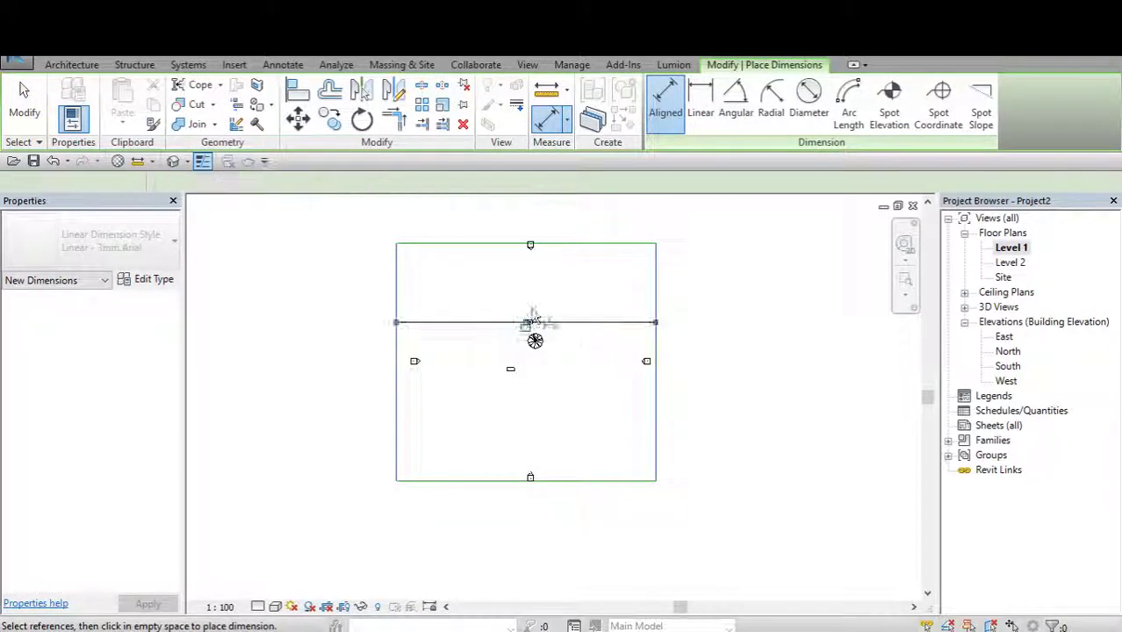
scroll(579, 322, "up", 1)
left_click(488, 504)
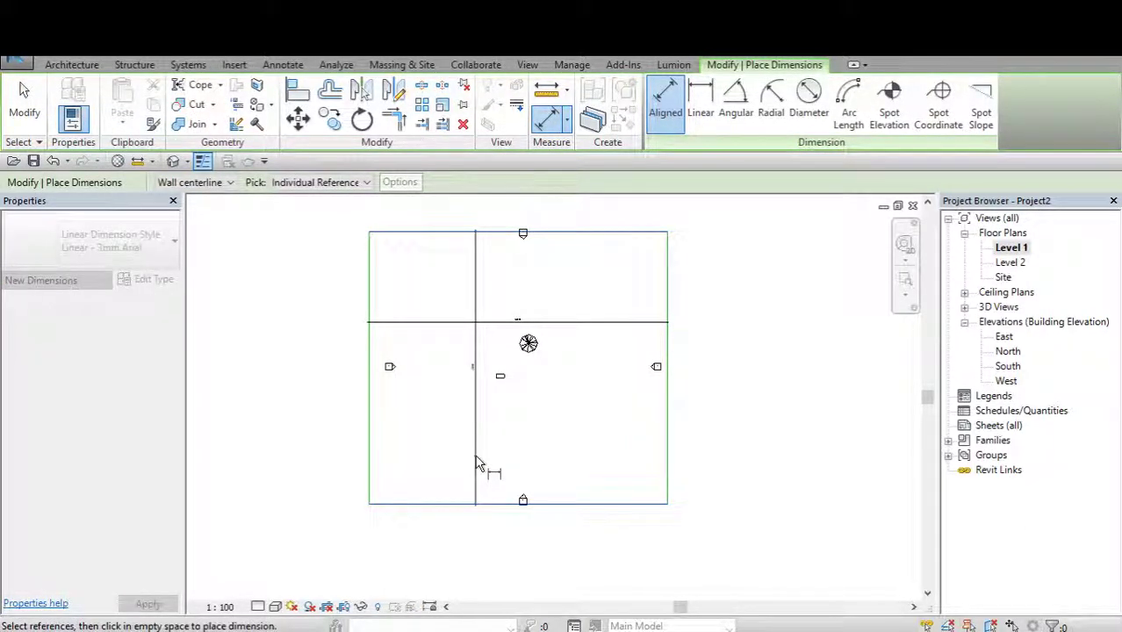
key("Escape")
key("Escape")
Move the right elevation marker further right, then undo the move.
scroll(556, 291, "up", 1)
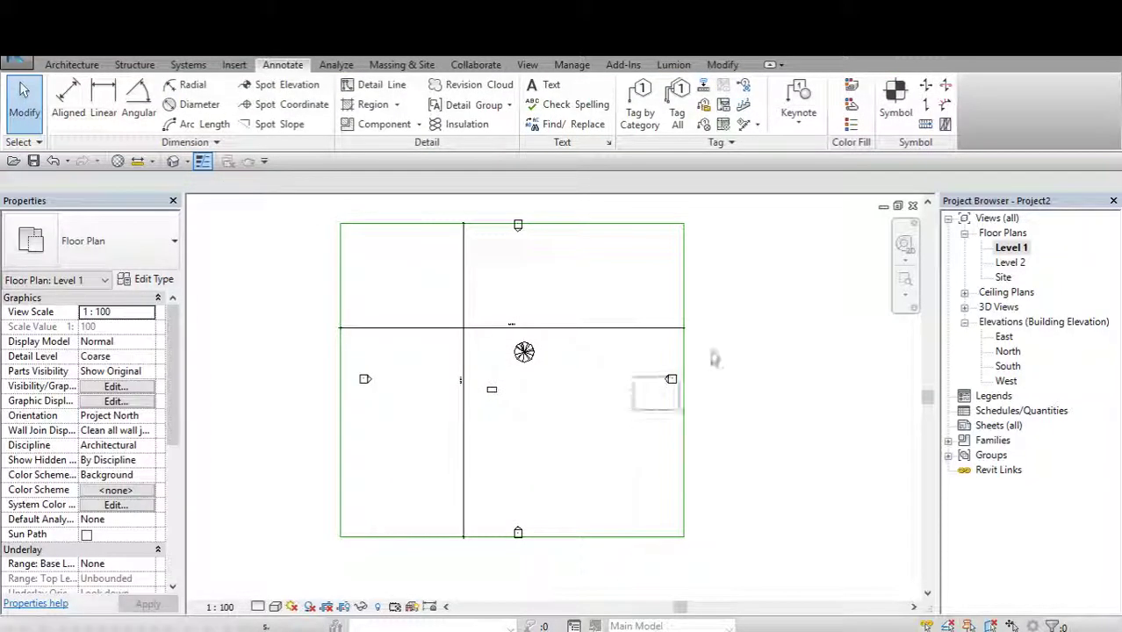
left_click_drag(715, 352, 715, 354)
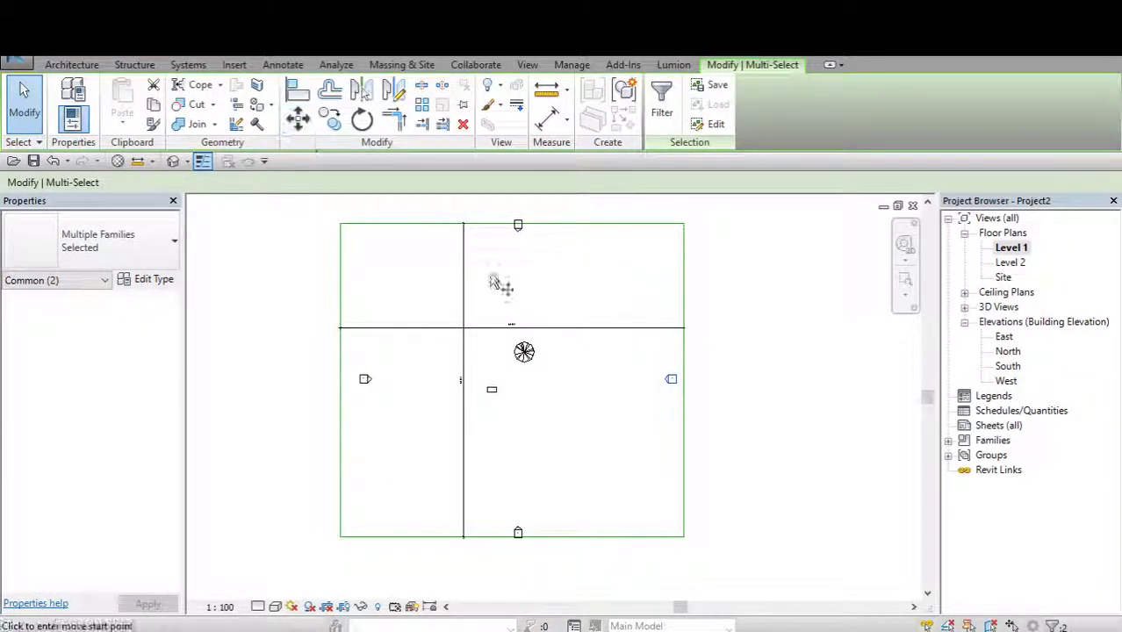
left_click(662, 376)
left_click(776, 375)
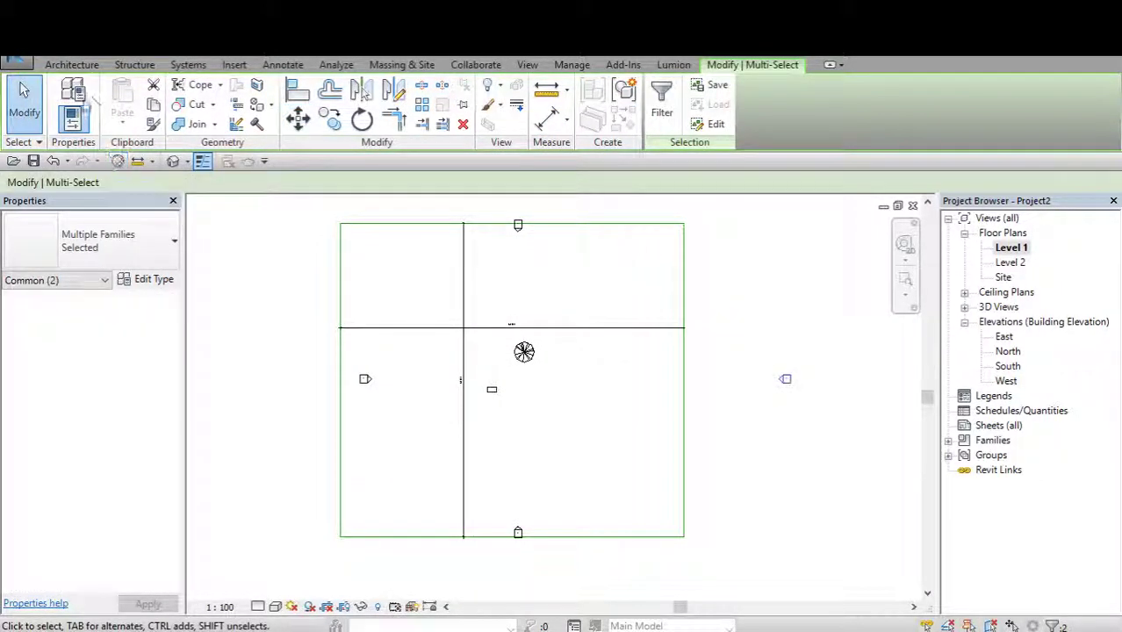
left_click(53, 163)
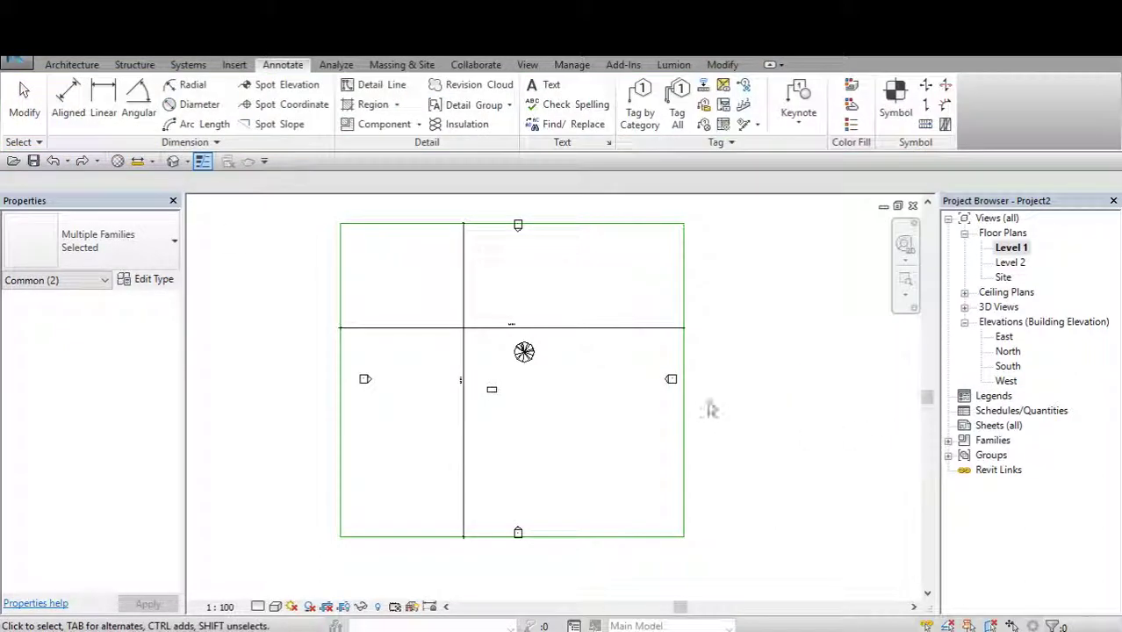
Zoom in and delete the crossing lines and their 57000 and 52000 dimensions.
scroll(501, 389, "up", 1)
scroll(491, 373, "up", 1)
scroll(491, 373, "up", 3)
scroll(503, 389, "down", 1)
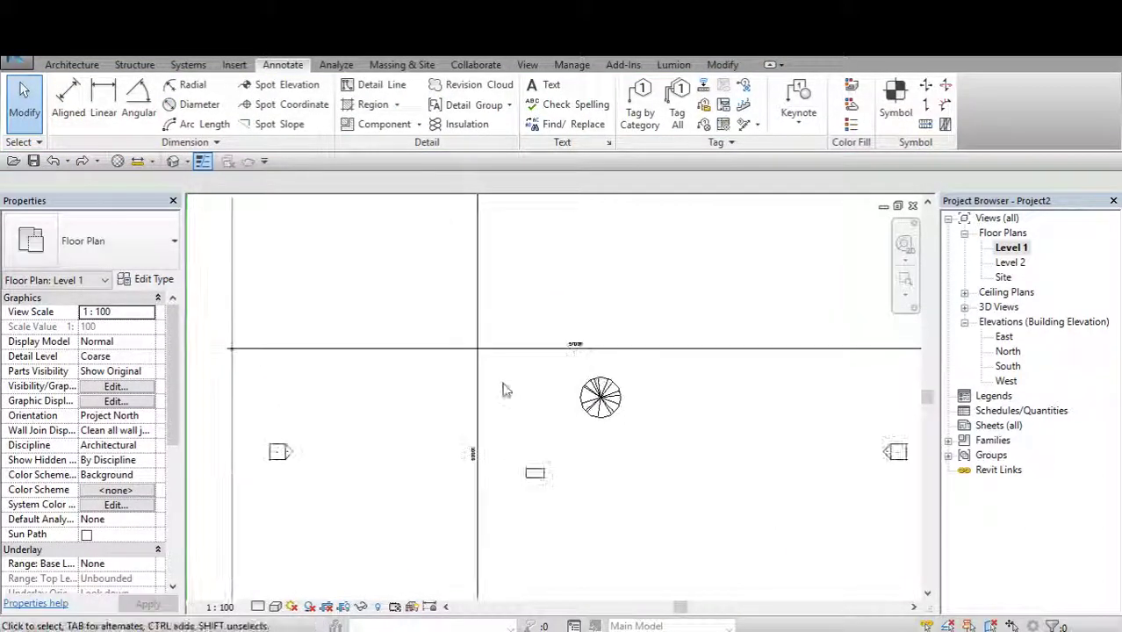
scroll(507, 388, "down", 2)
scroll(505, 389, "up", 1)
scroll(501, 371, "down", 1)
scroll(548, 367, "up", 3)
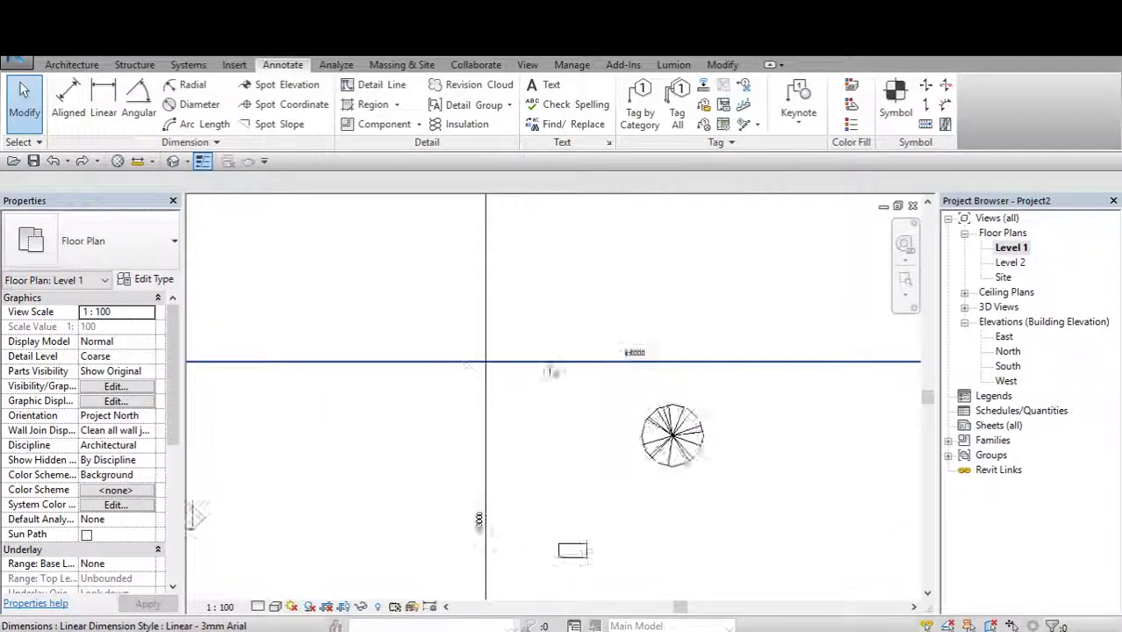
scroll(648, 372, "up", 2)
scroll(660, 373, "down", 2)
scroll(506, 519, "up", 2)
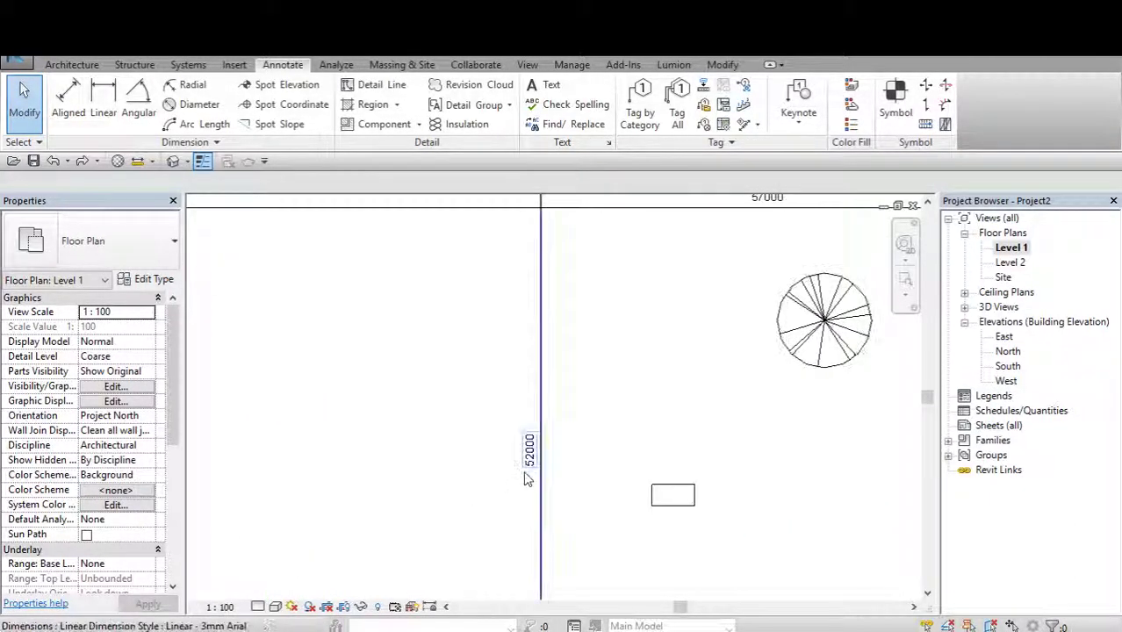
scroll(527, 457, "down", 3)
scroll(629, 375, "up", 1)
scroll(630, 375, "down", 2)
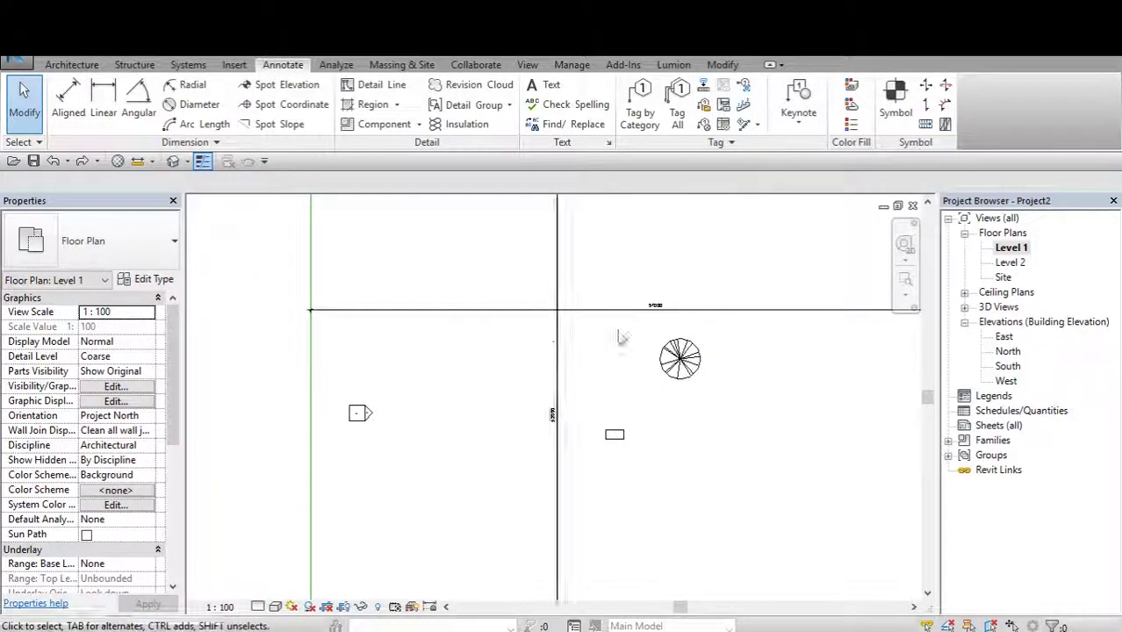
scroll(630, 375, "down", 2)
scroll(630, 375, "down", 1)
left_click_drag(566, 353, 518, 316)
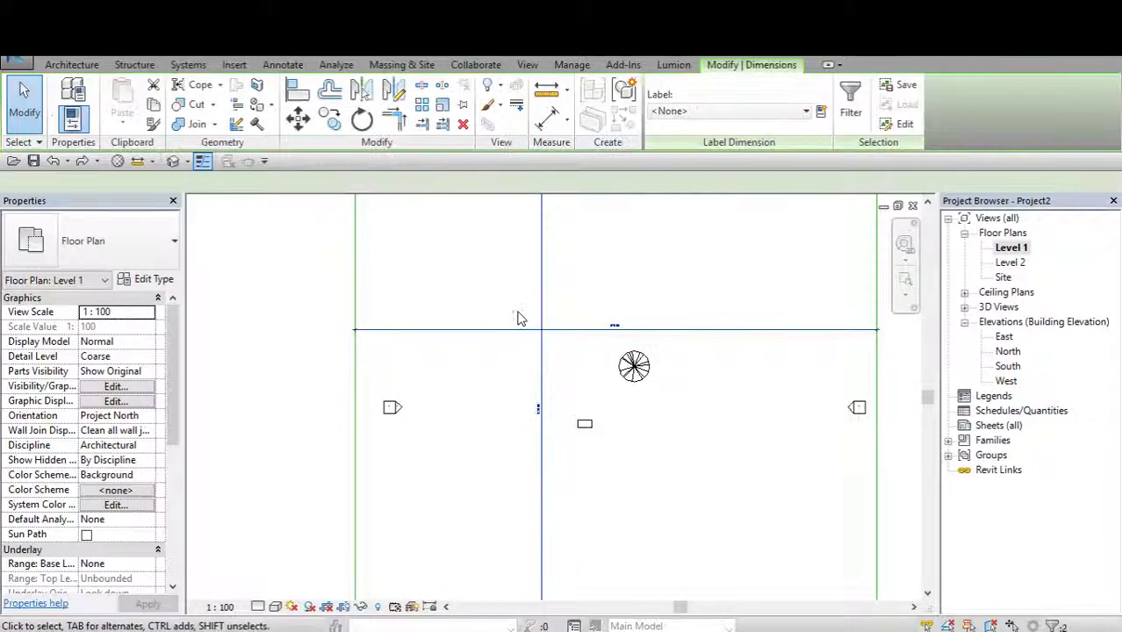
key("Delete")
middle_click_drag(635, 396, 621, 396)
scroll(621, 396, "down", 1)
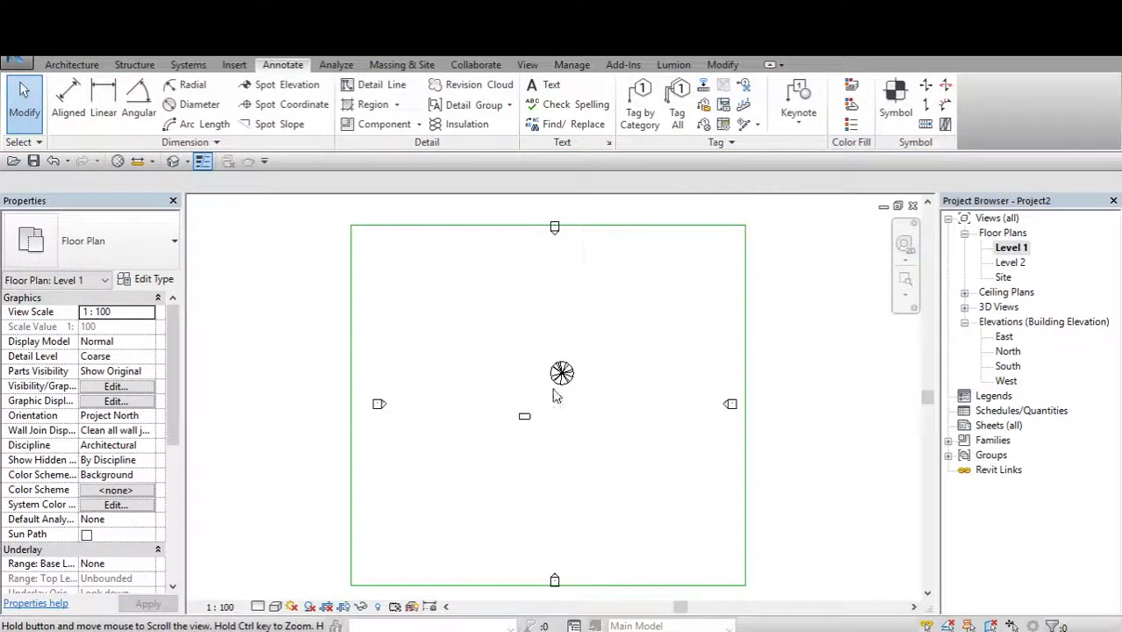
scroll(492, 351, "down", 1)
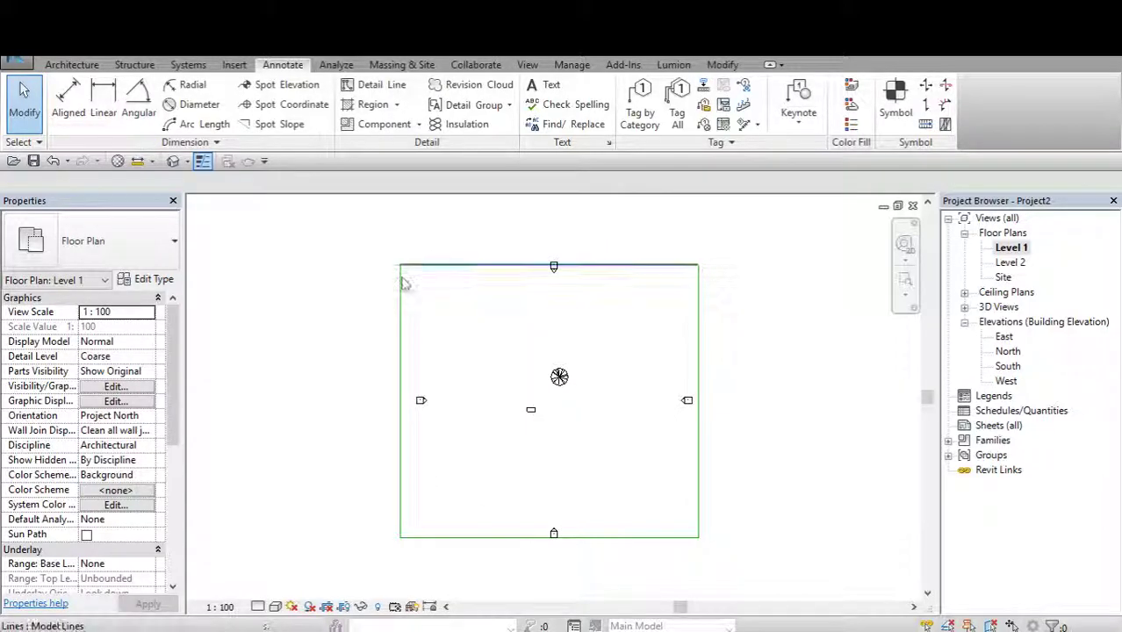
Shift the boundary's left model line slightly inward.
left_click(418, 355)
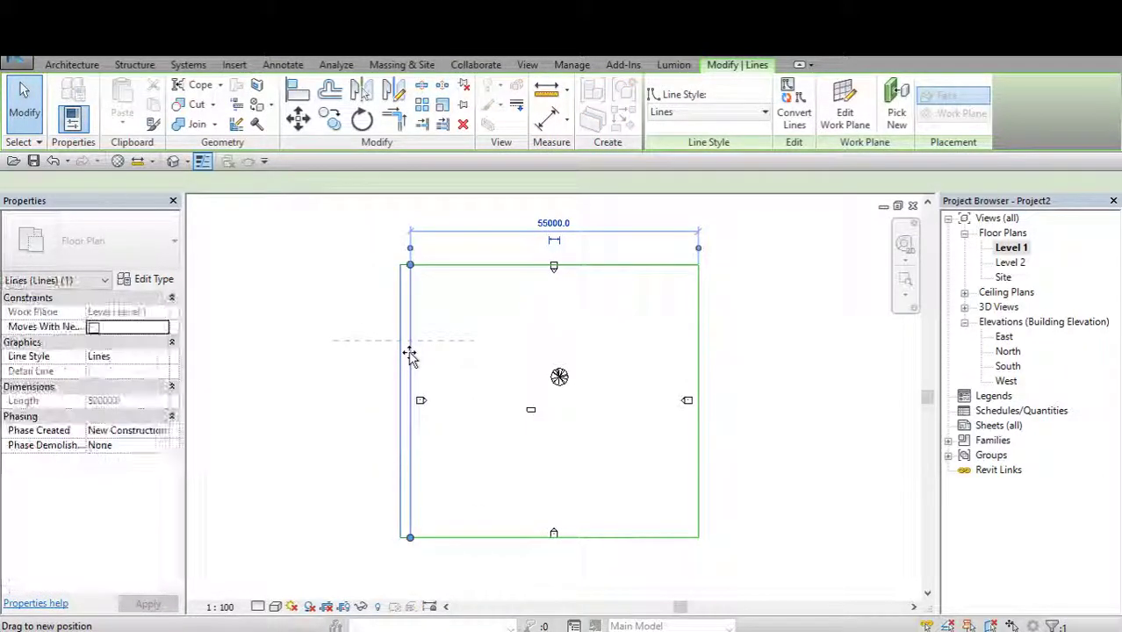
left_click_drag(411, 356, 421, 356)
key("Escape")
Move the tree outside the boundary to the left and check it against the west elevation marker.
left_click_drag(569, 381, 362, 383)
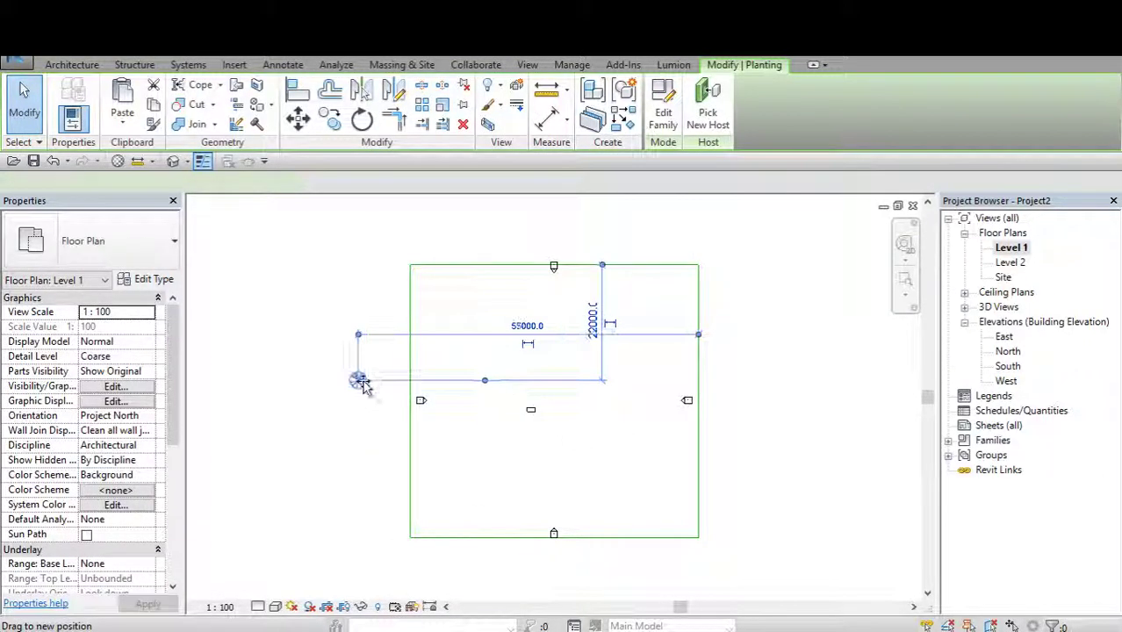
key("Escape")
scroll(423, 400, "up", 1)
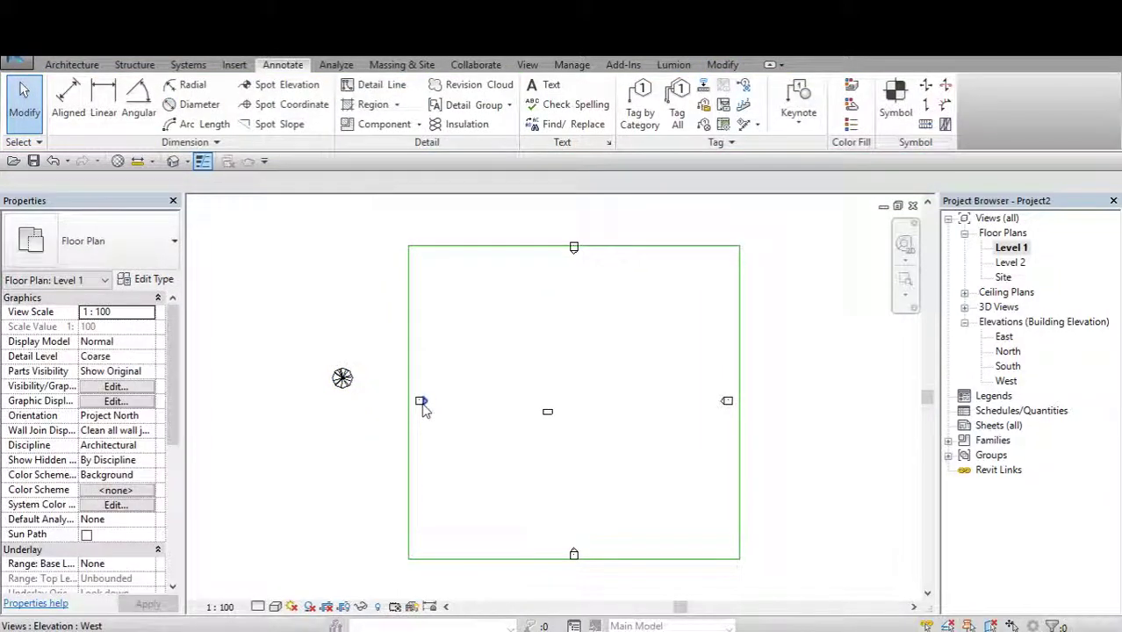
left_click(420, 401)
left_click(423, 351)
scroll(431, 439, "up", 1)
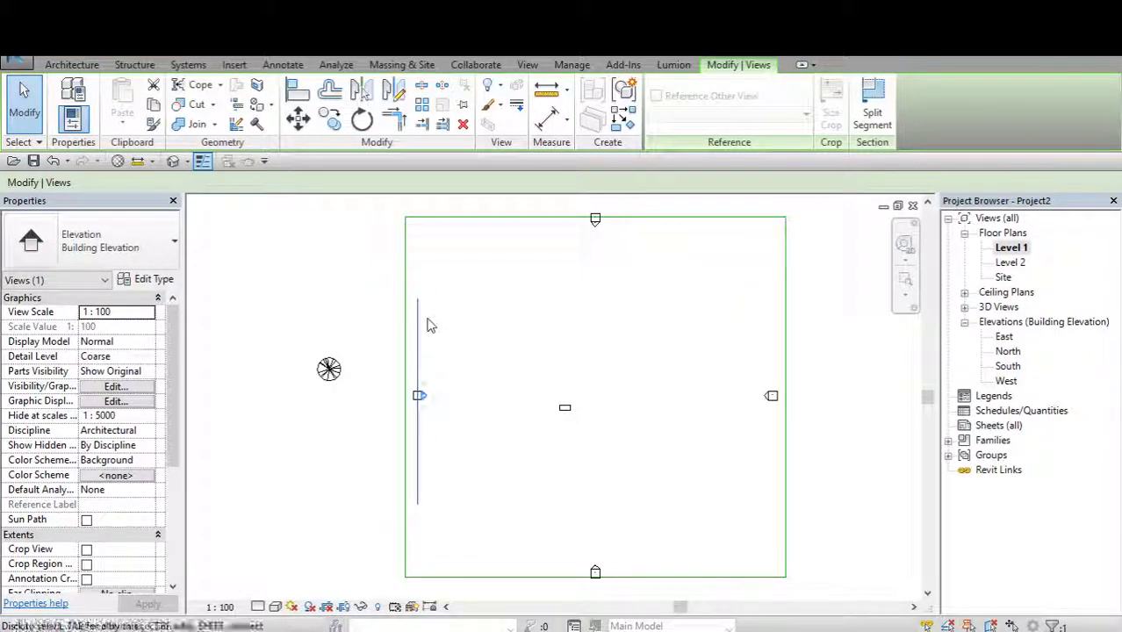
left_click(334, 370)
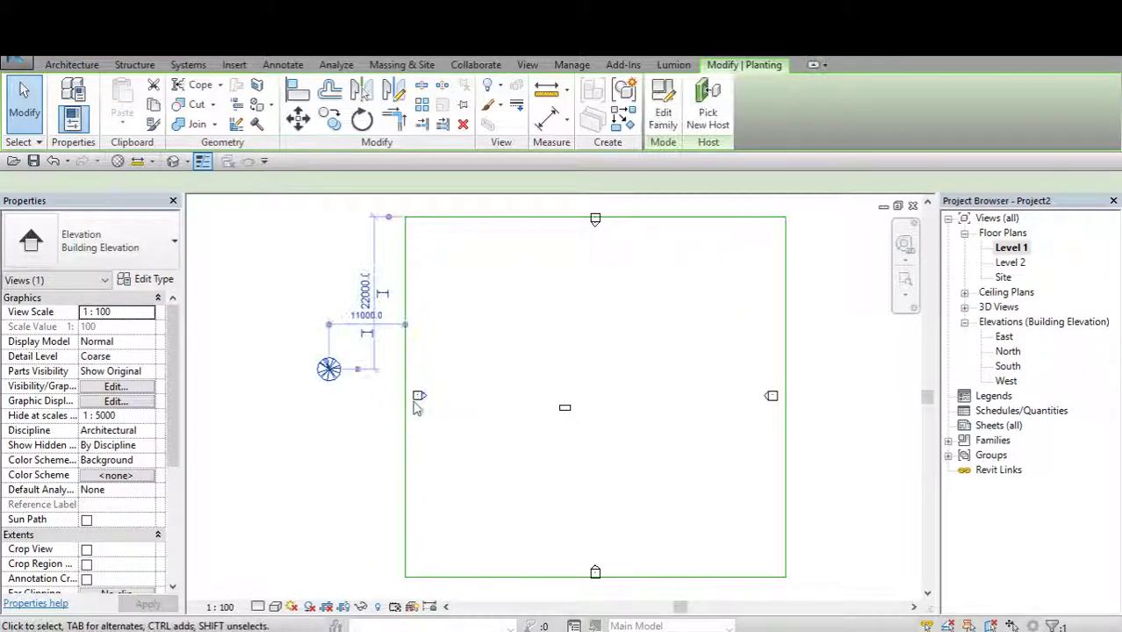
key("Escape")
scroll(423, 398, "down", 1)
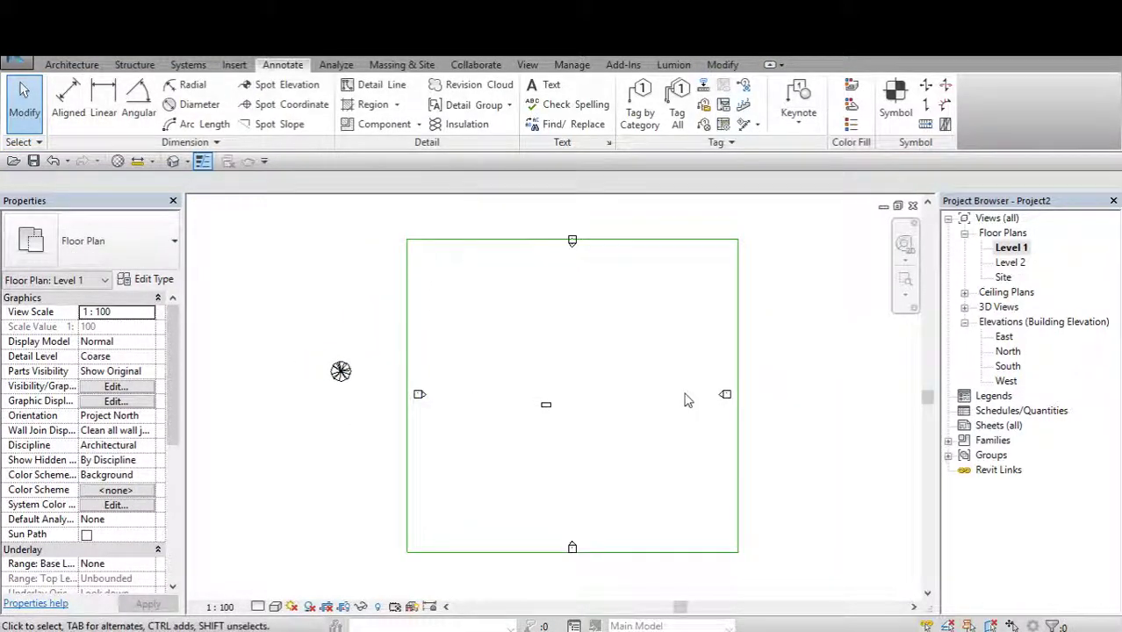
left_click(725, 396)
key("Escape")
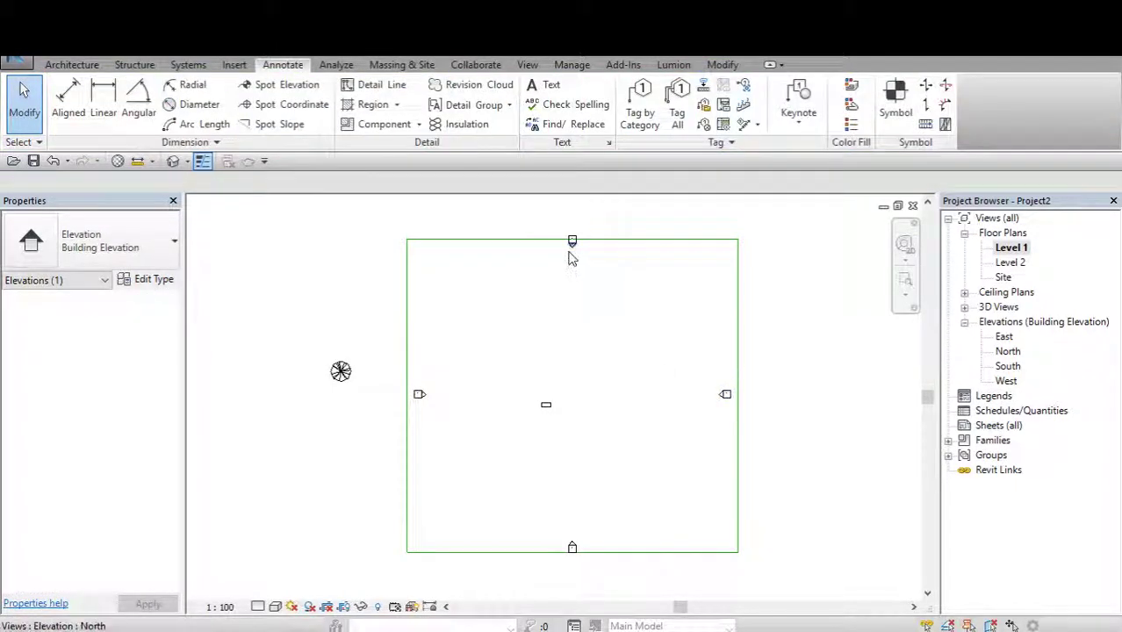
left_click(571, 241)
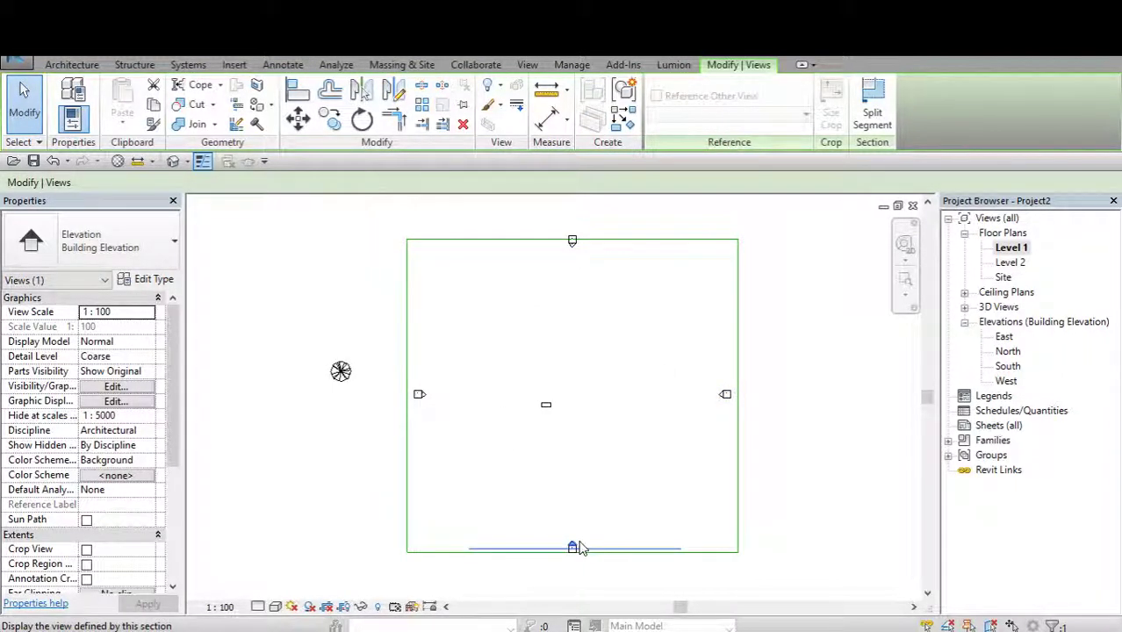
key("Escape")
left_click(426, 397)
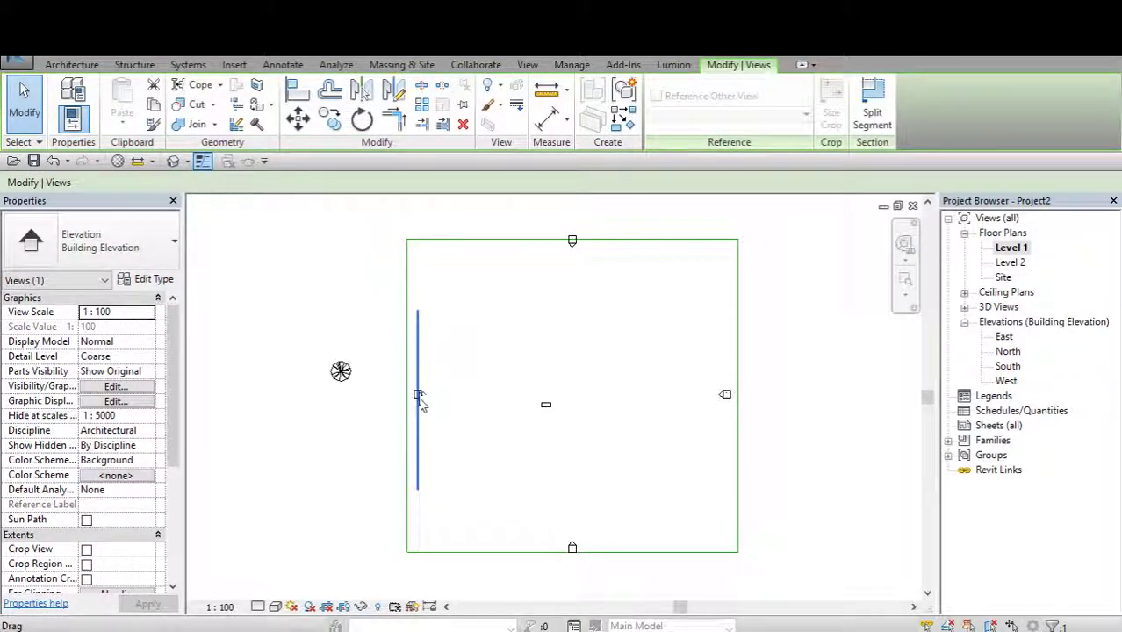
key("Escape")
left_click(419, 390)
scroll(423, 397, "up", 3)
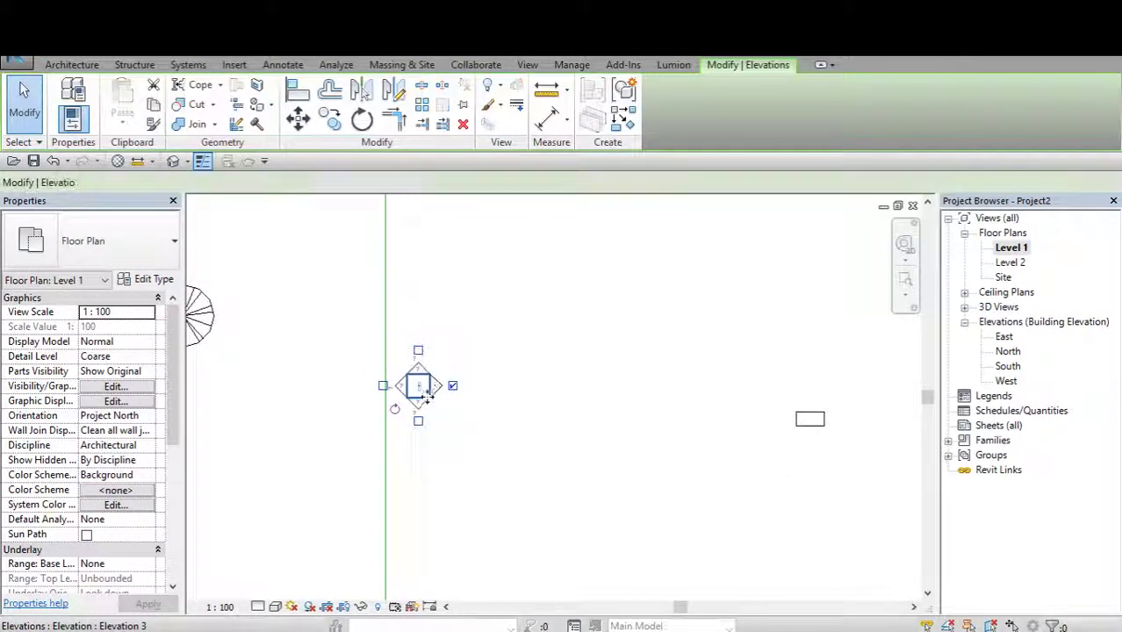
scroll(425, 395, "up", 1)
scroll(424, 395, "up", 2)
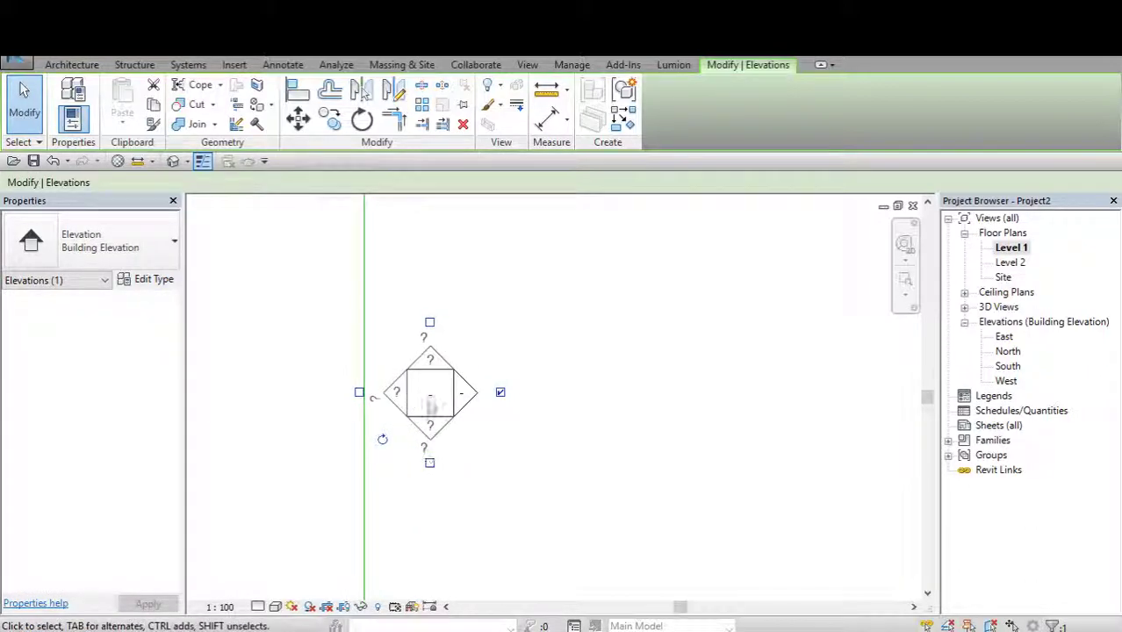
scroll(430, 400, "down", 1)
scroll(428, 390, "down", 1)
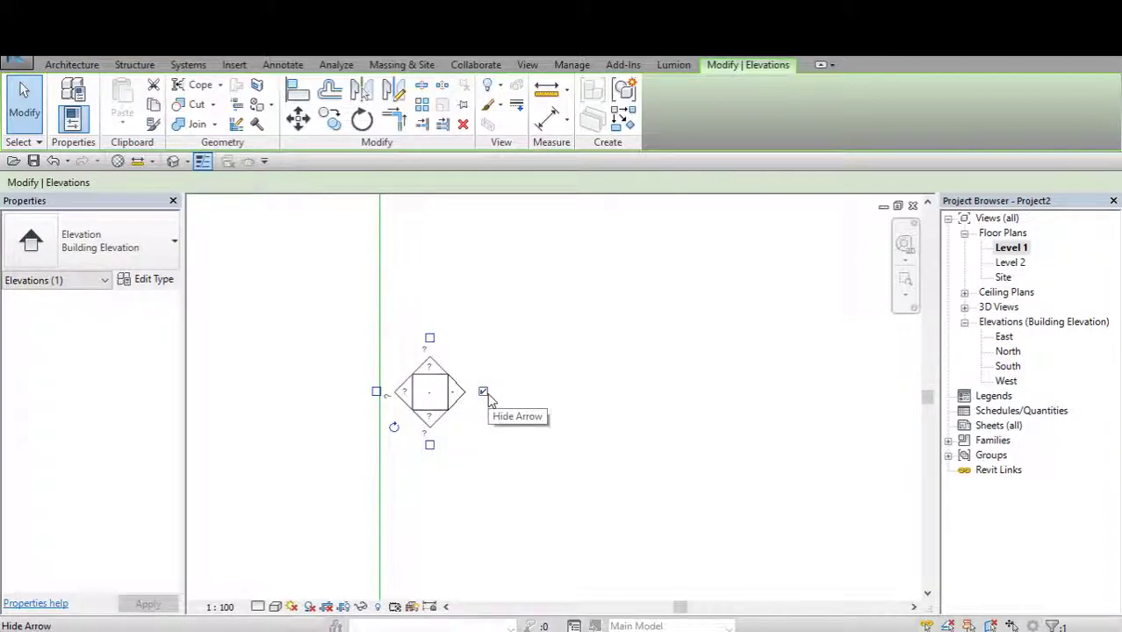
scroll(529, 366, "down", 1)
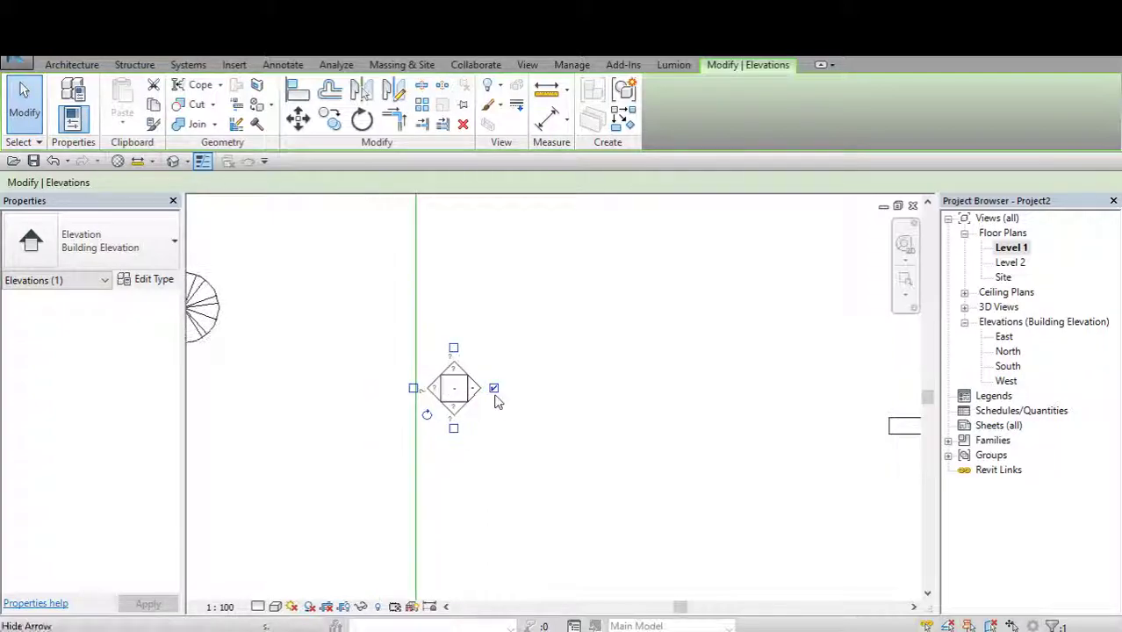
scroll(527, 399, "down", 2)
key("Escape")
scroll(421, 404, "down", 1)
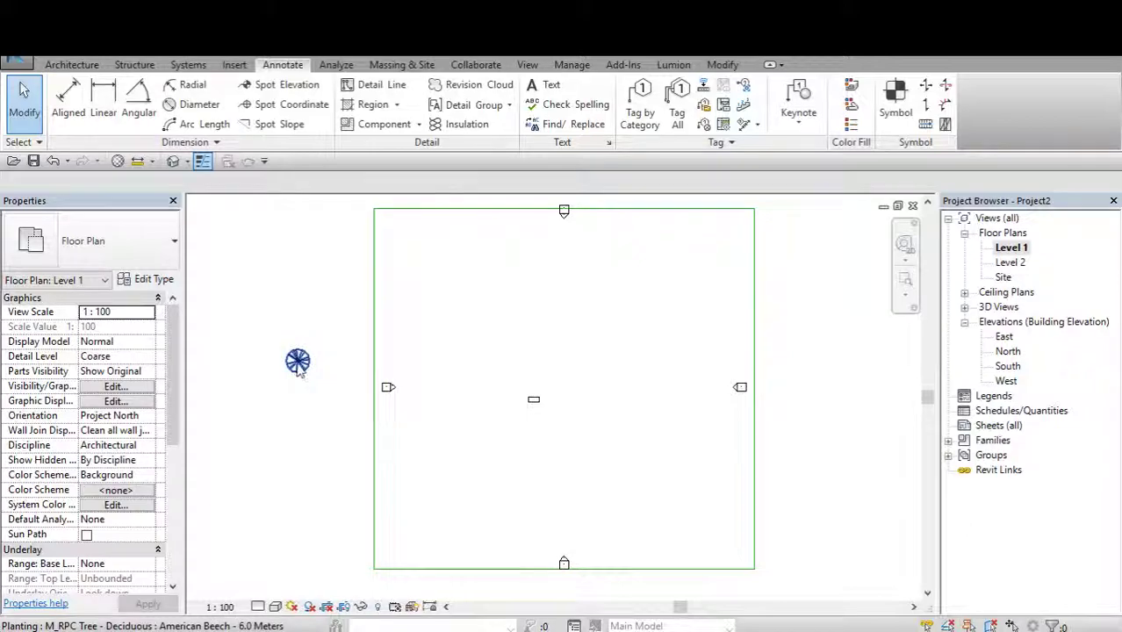
Move the tree back inside the rectangle just above the desk, then view the Default 3D View.
left_click_drag(298, 368, 577, 376)
left_click(555, 414)
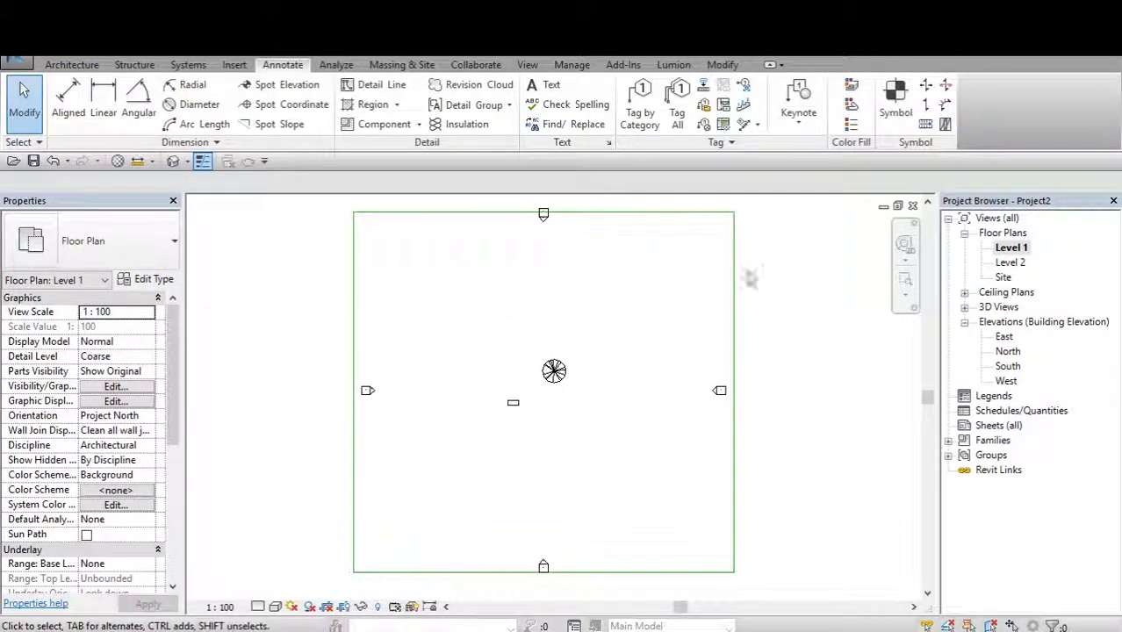
middle_click_drag(571, 266, 607, 266)
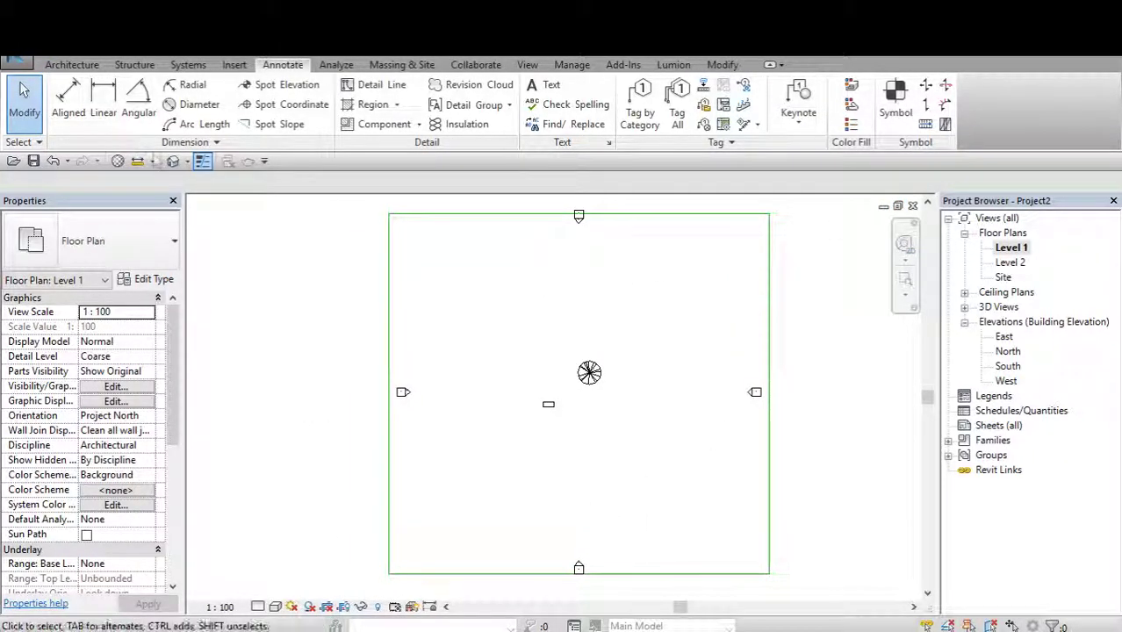
left_click(173, 162)
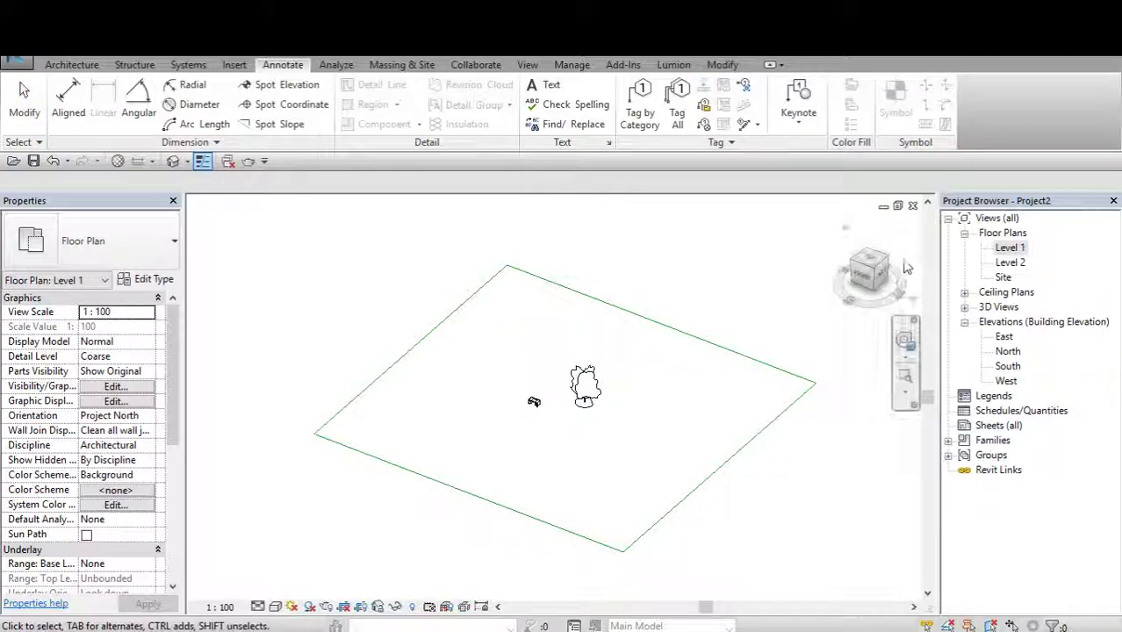
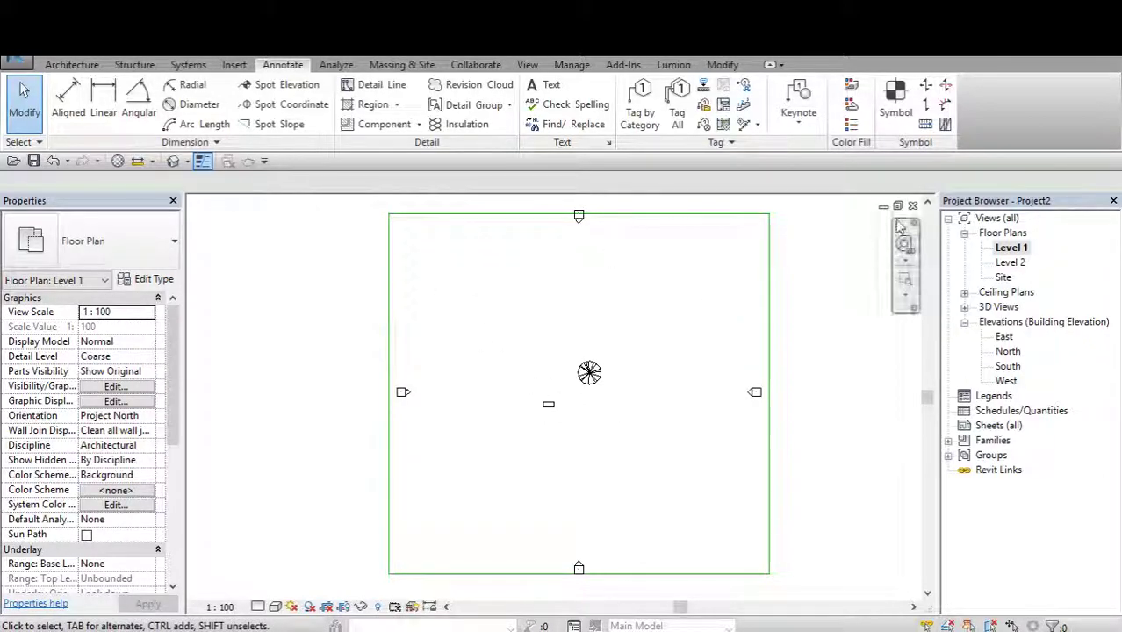
Float the maximized plan, close the extra Project2 window, and arrange the Project1 Site plan window in front.
left_click(897, 205)
left_click(694, 261)
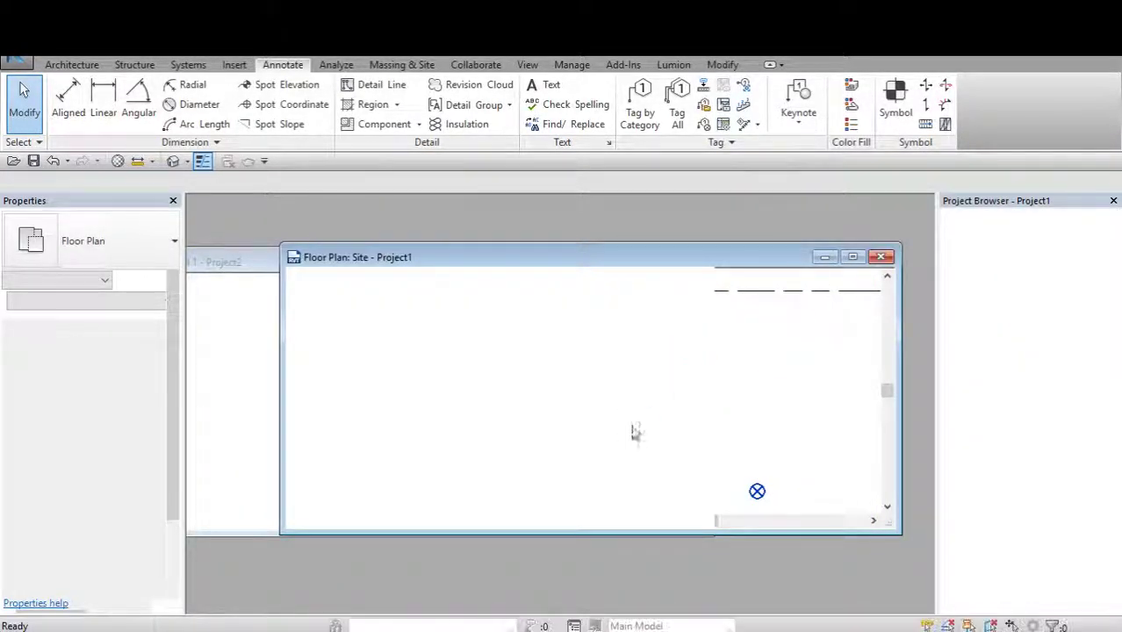
mouse_move(538, 256)
left_mouse_down()
mouse_move(498, 259)
mouse_move(724, 257)
left_mouse_up()
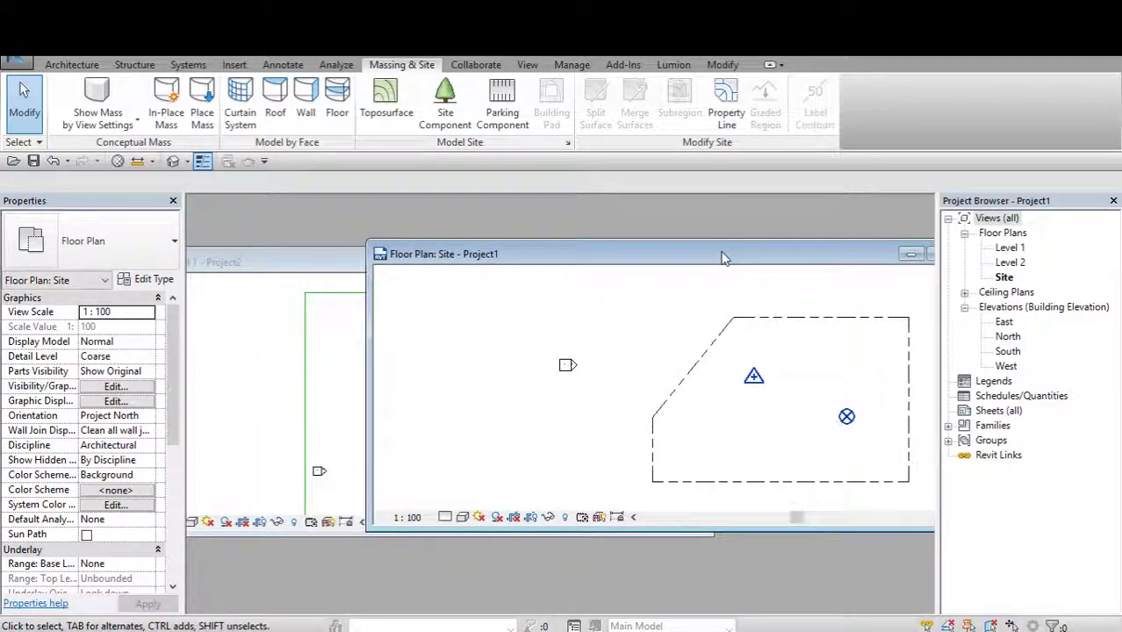
left_click(273, 266)
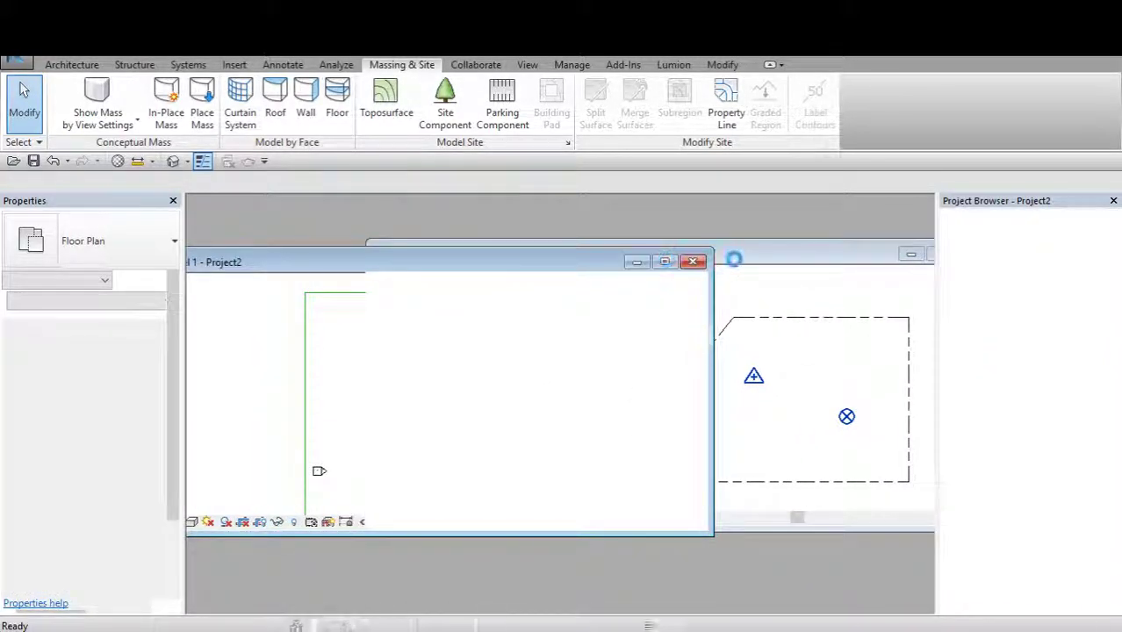
left_click(778, 255)
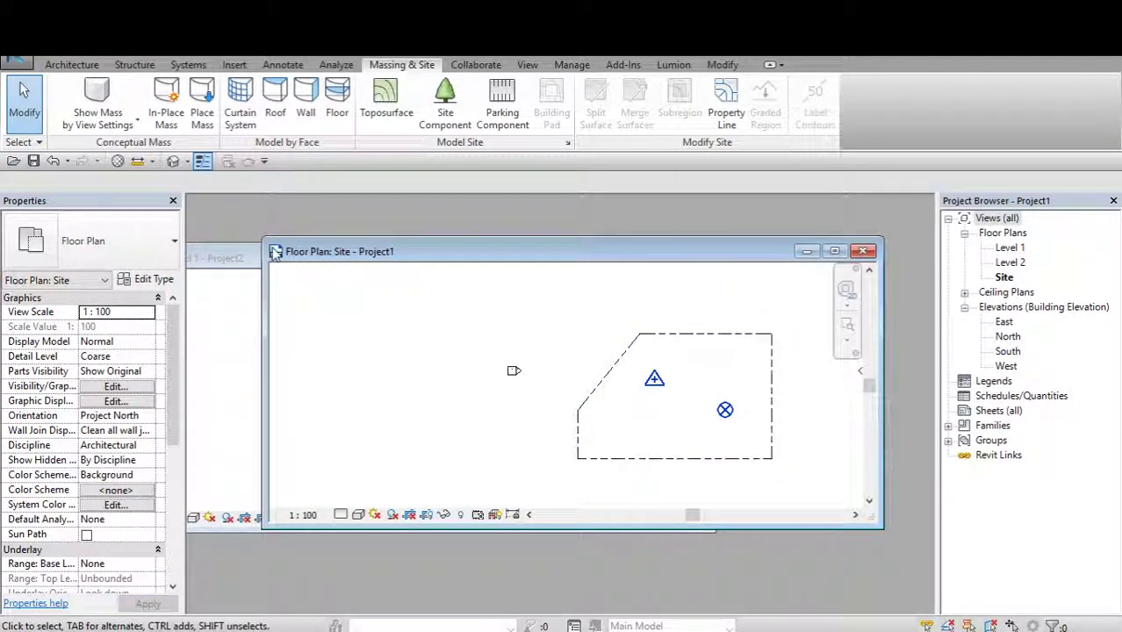
key("w")
key("t")
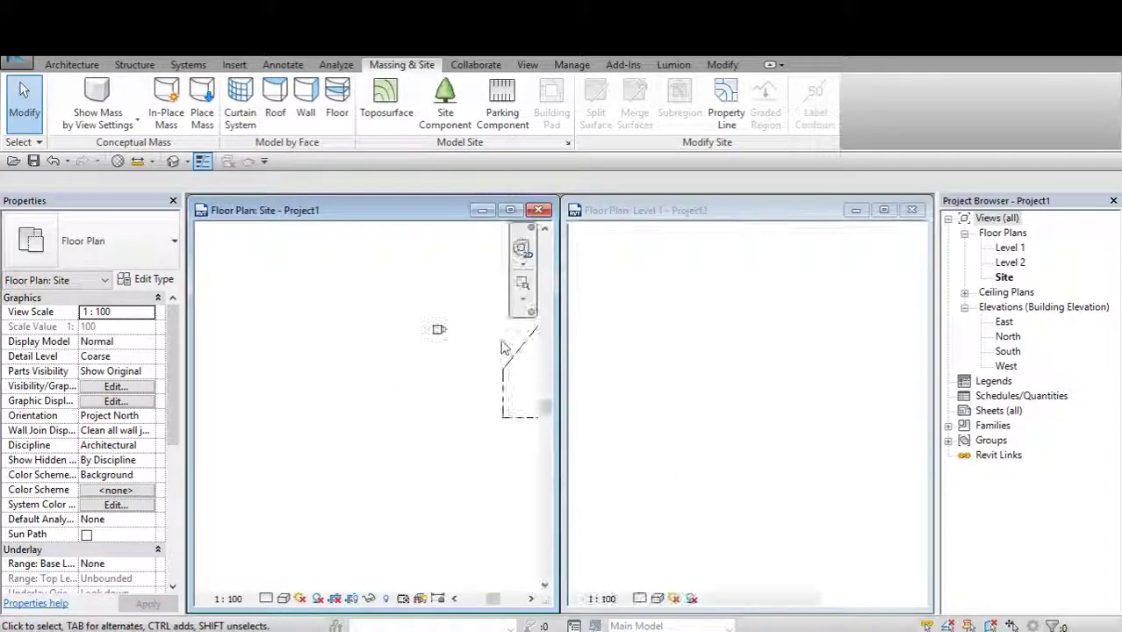
middle_click_drag(531, 377, 296, 434)
left_click(758, 415)
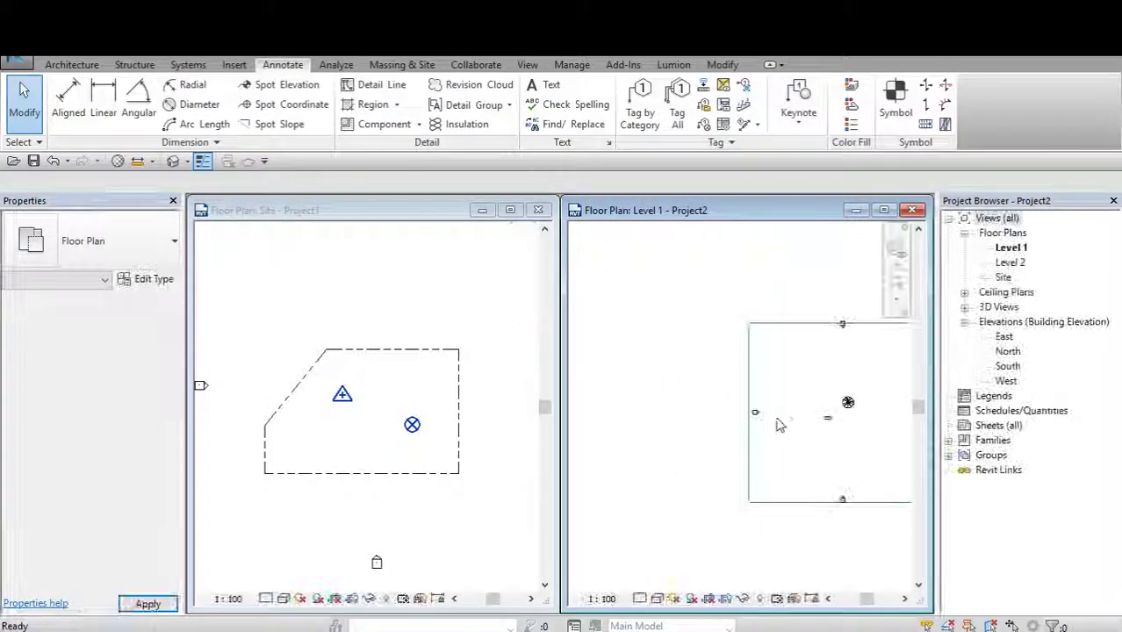
left_click(267, 432)
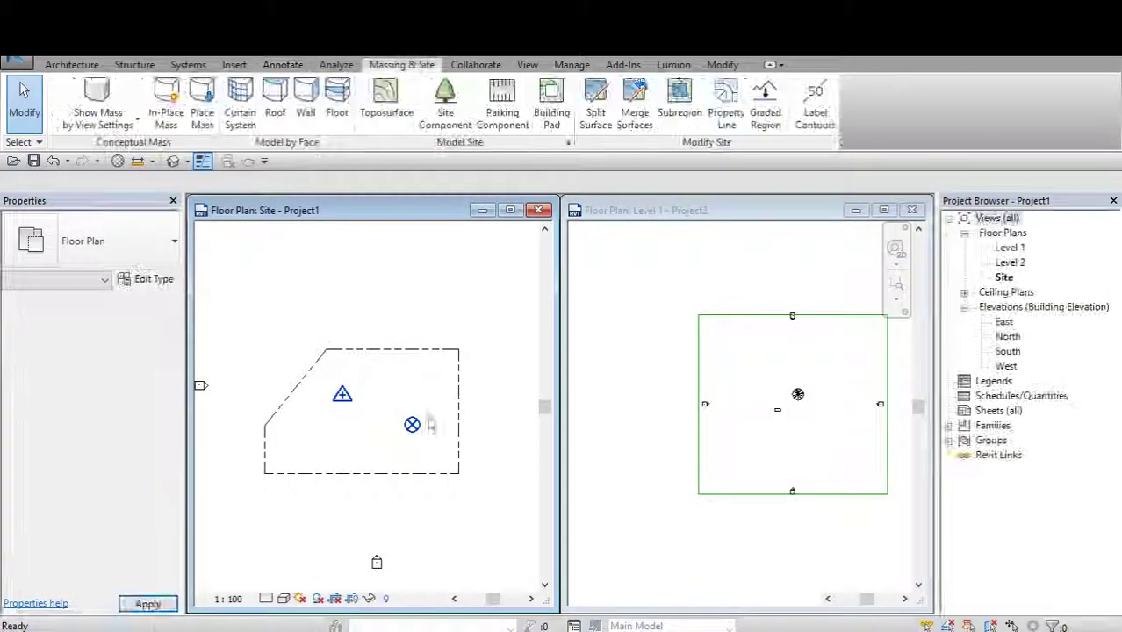
scroll(354, 432, "up", 2)
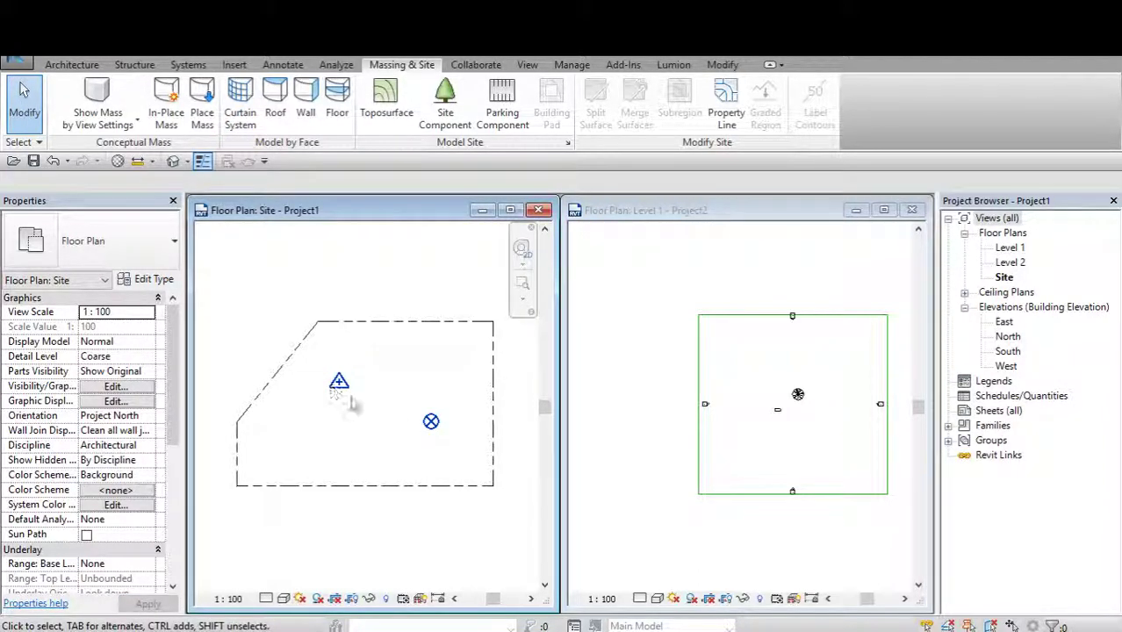
left_click(339, 381)
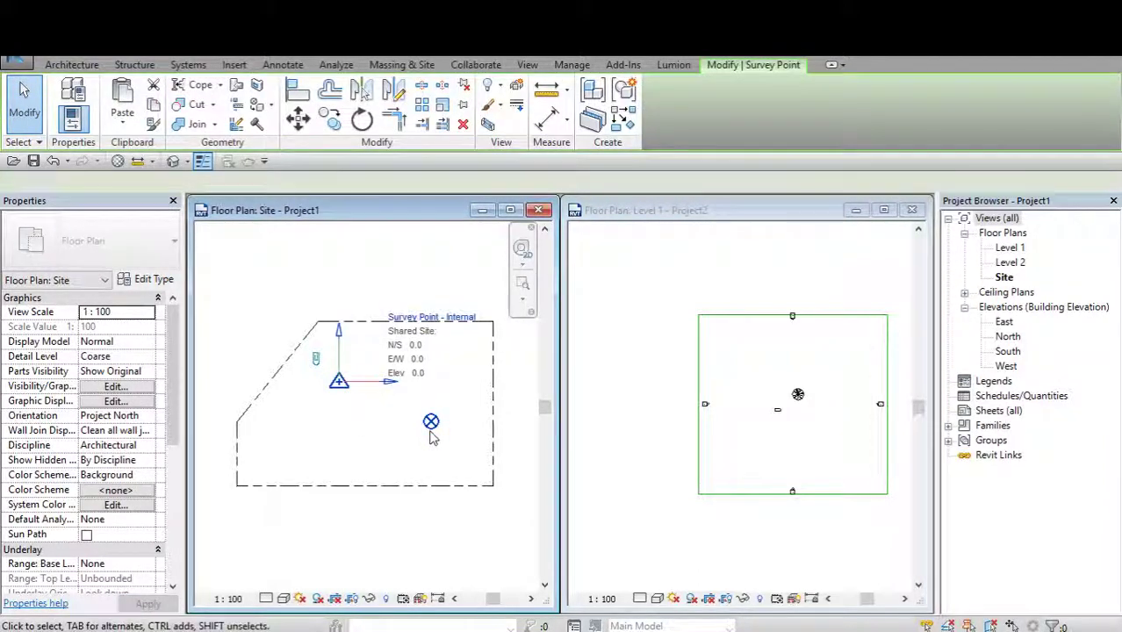
key("Escape")
scroll(333, 332, "down", 1)
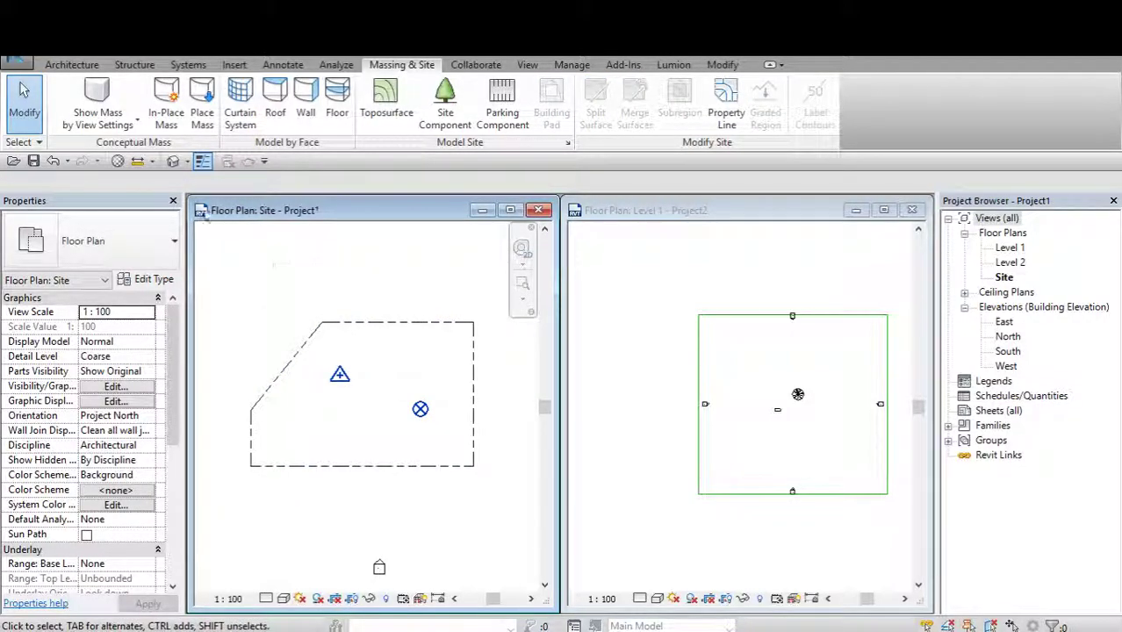
scroll(284, 361, "up", 1)
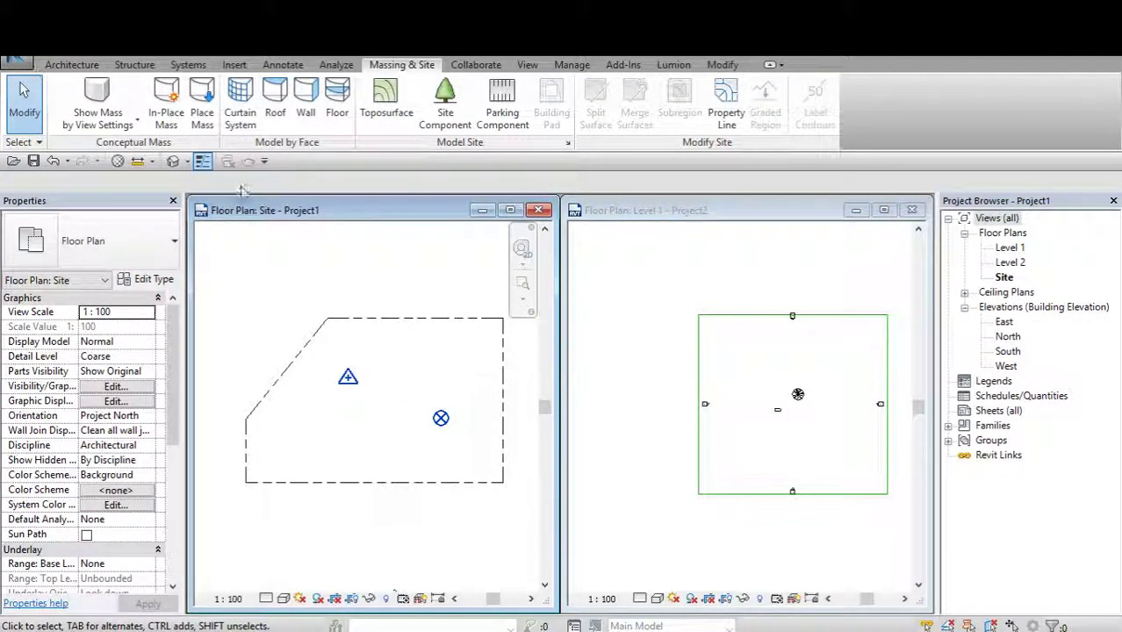
Close the Project1 Site view, discarding Project1's changes without saving.
left_click(537, 210)
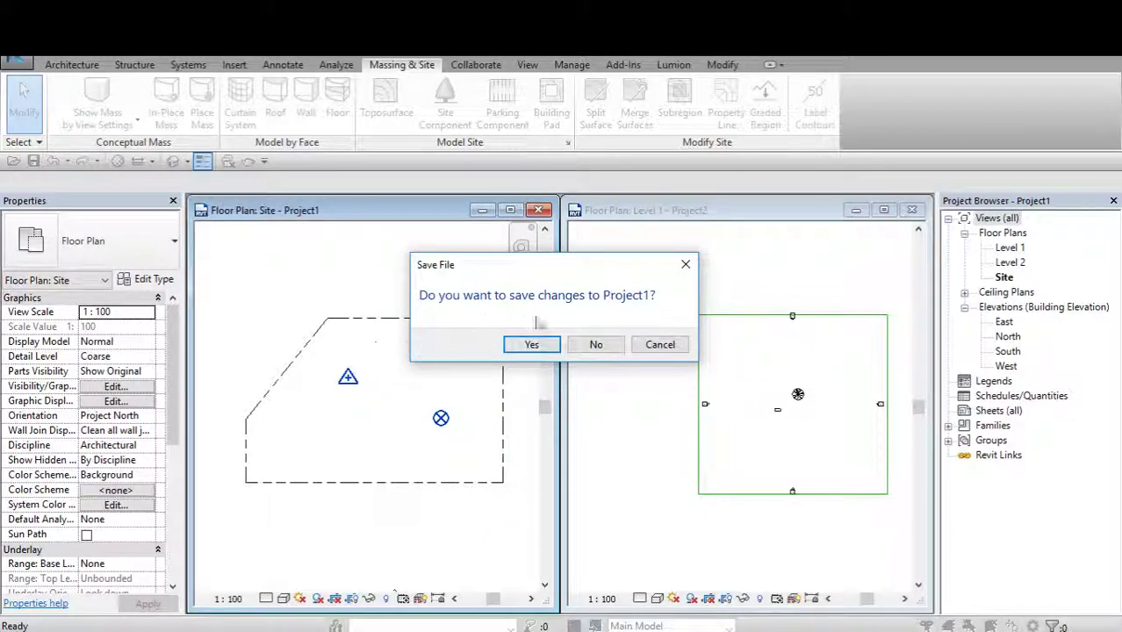
left_click(665, 347)
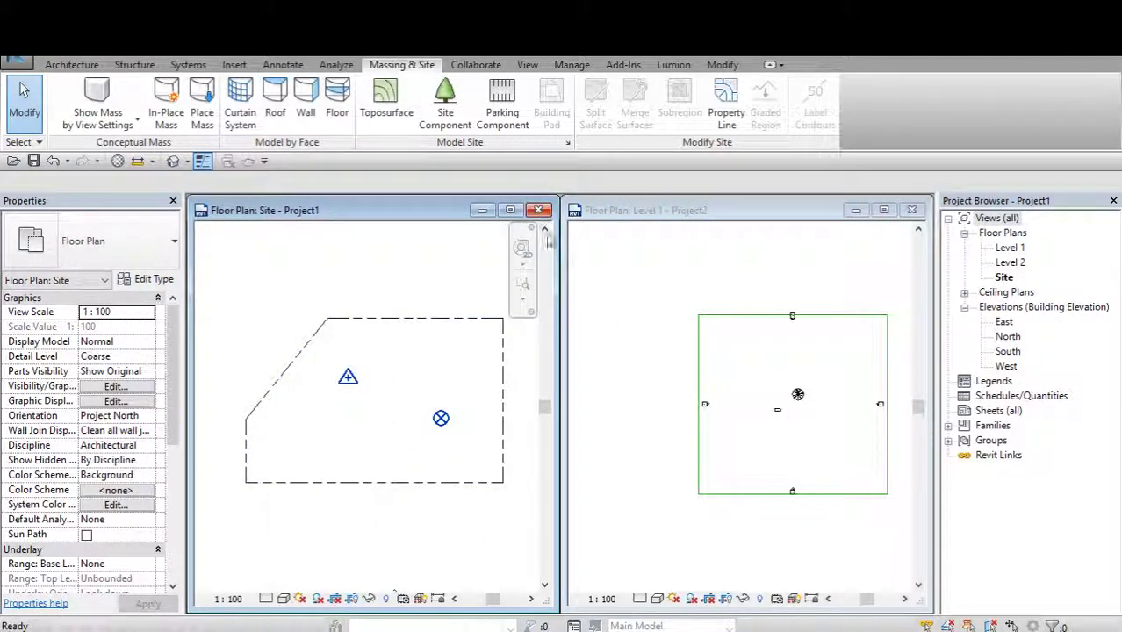
left_click(537, 210)
left_click(595, 344)
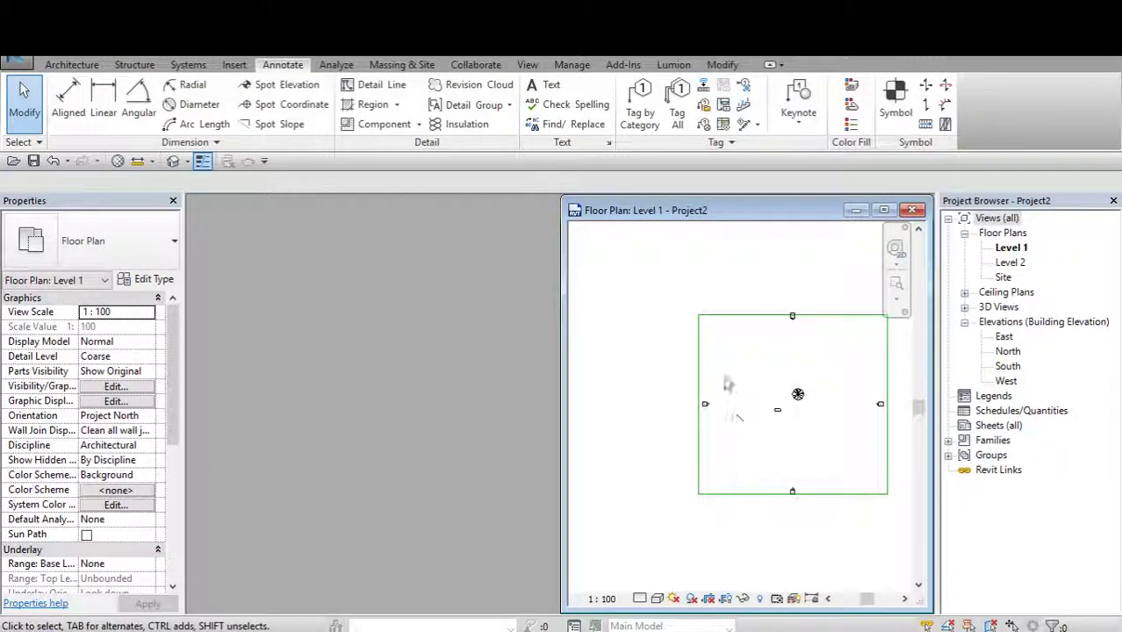
Nudge the top edge line in the Level 1 plan, then bring up the Application Menu.
left_click_drag(768, 303, 766, 310)
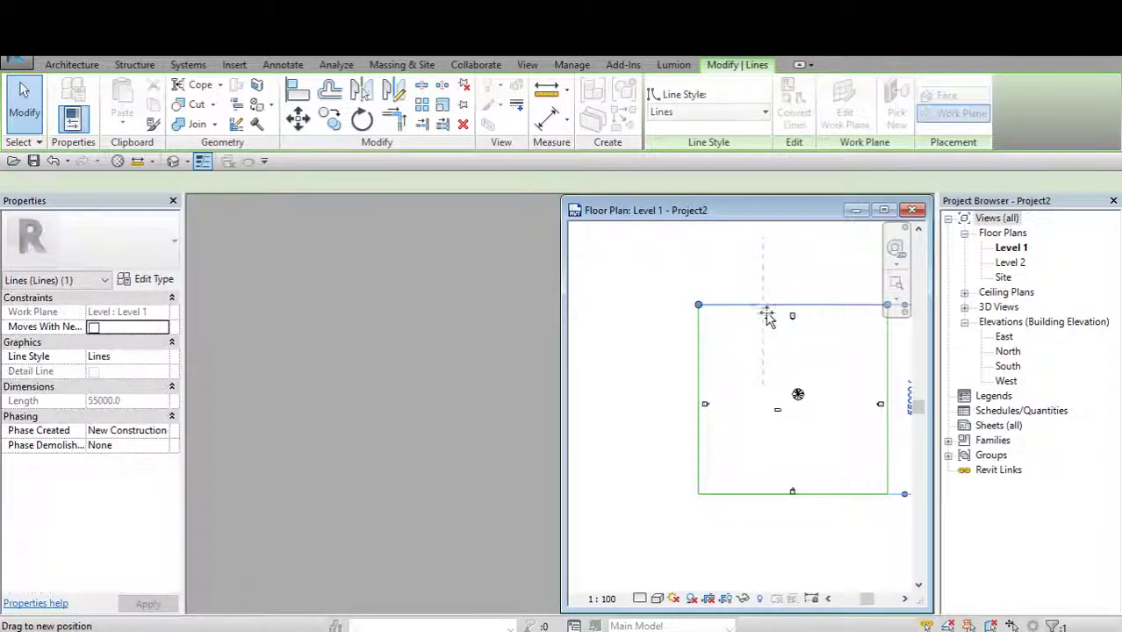
left_click(625, 288)
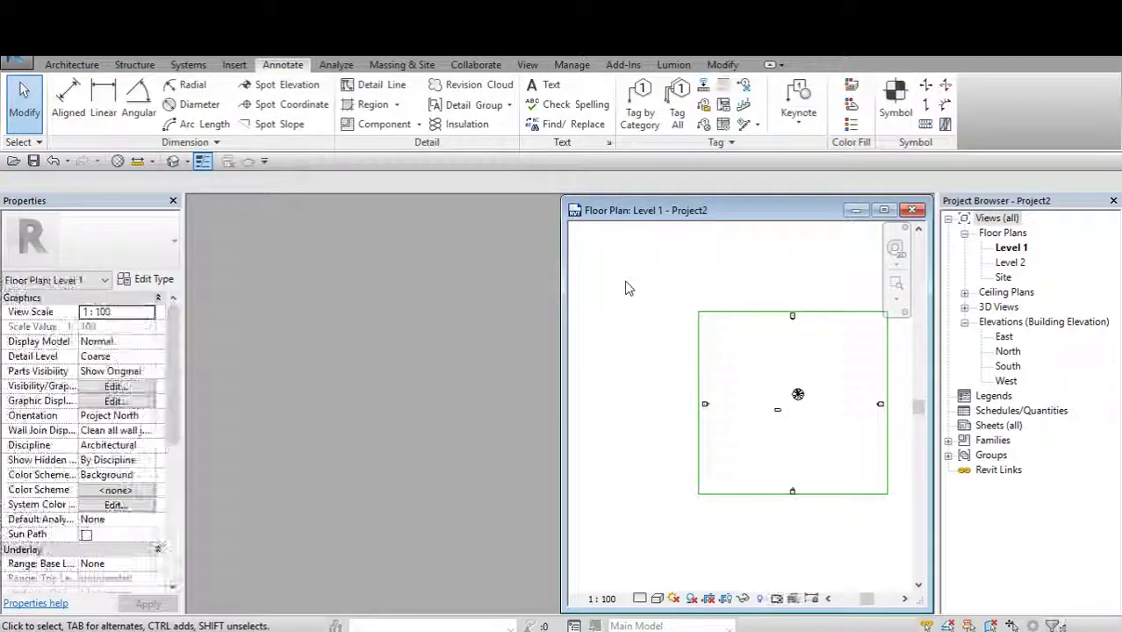
left_click(18, 63)
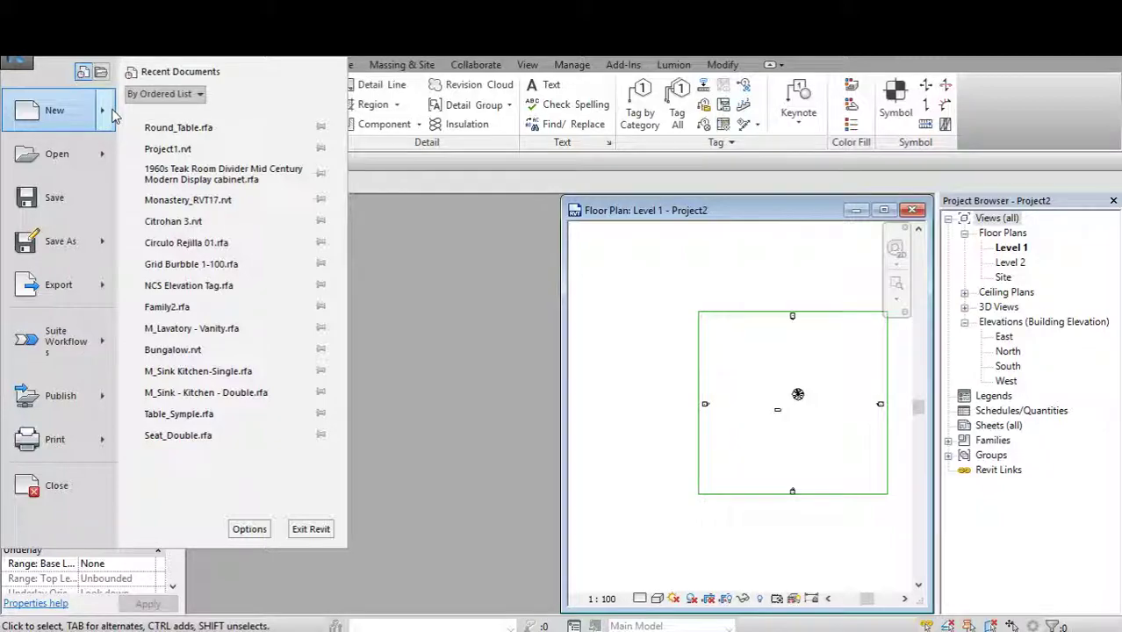
Create a new project using the Architectural Template.
mouse_move(57, 110)
left_click(197, 123)
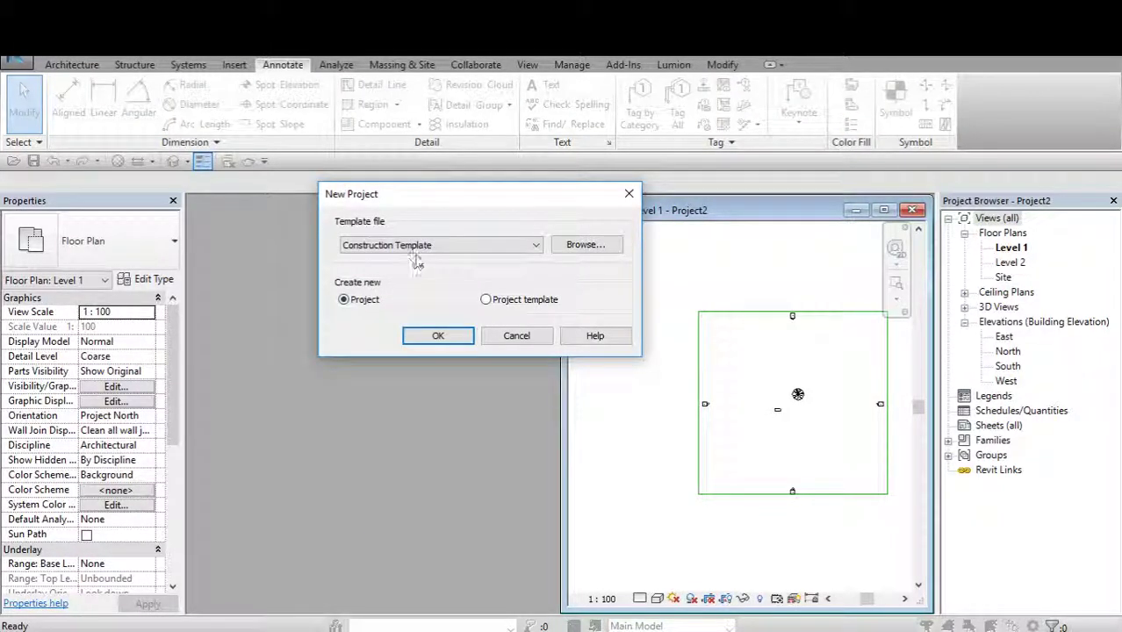
left_click(413, 245)
left_click(418, 282)
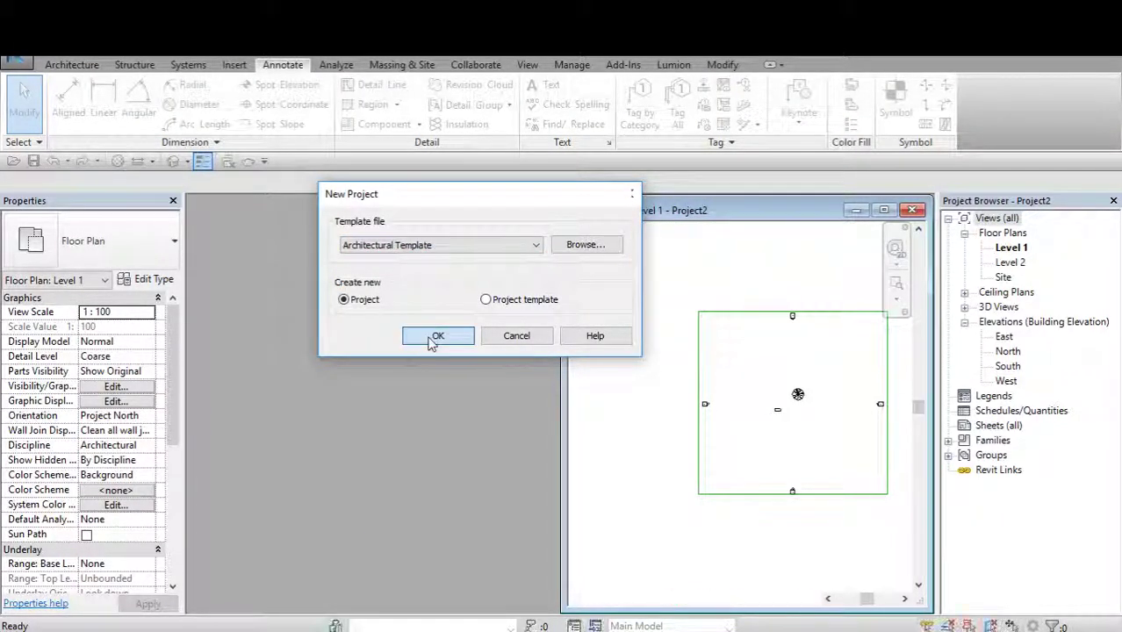
left_click(431, 335)
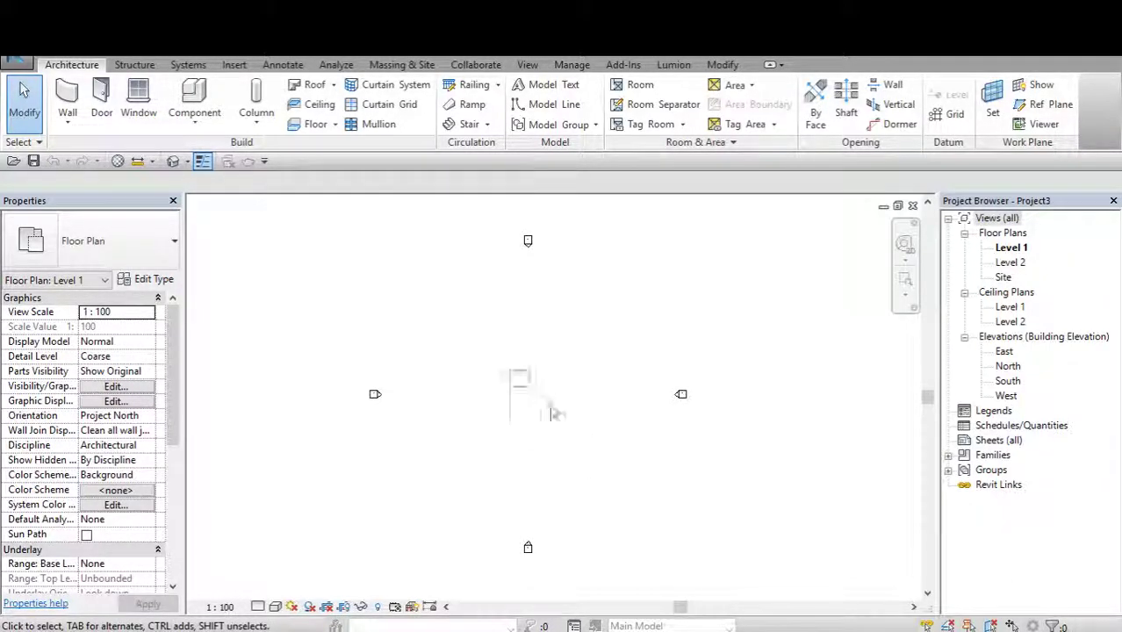
left_click_drag(506, 371, 567, 430)
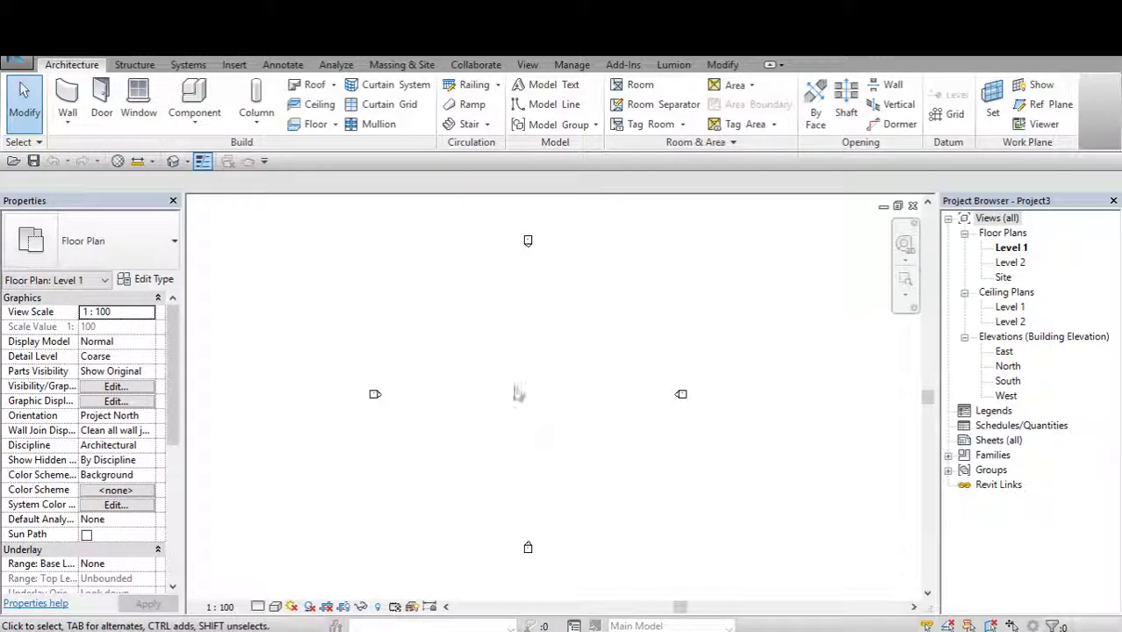
left_click_drag(495, 375, 575, 428)
left_click_drag(492, 361, 564, 419)
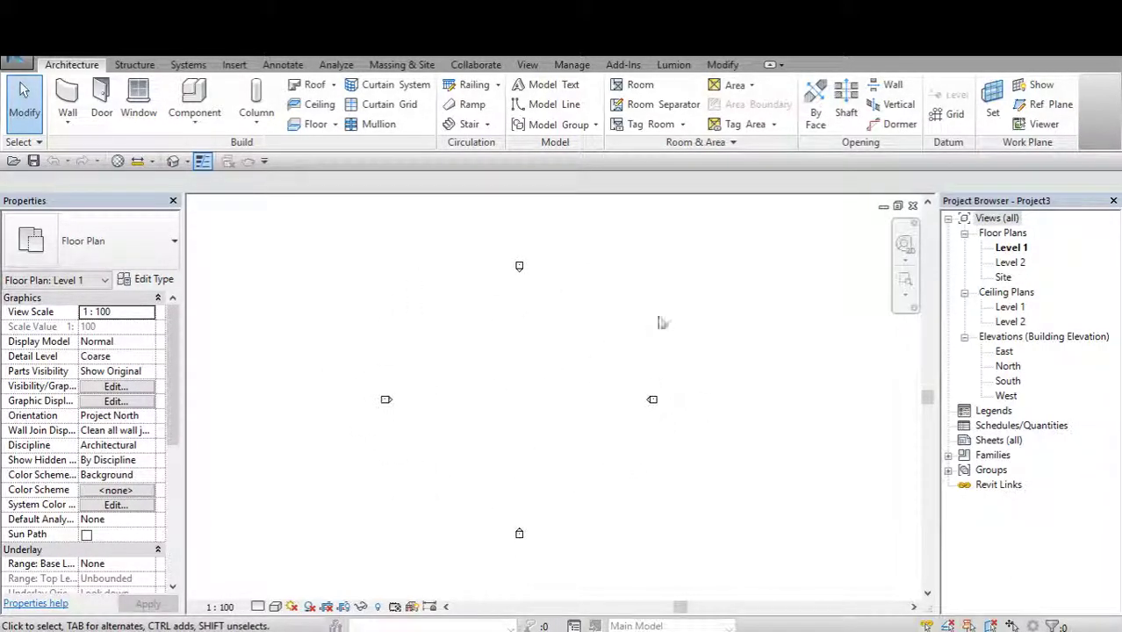
left_click(905, 217)
left_click(821, 438)
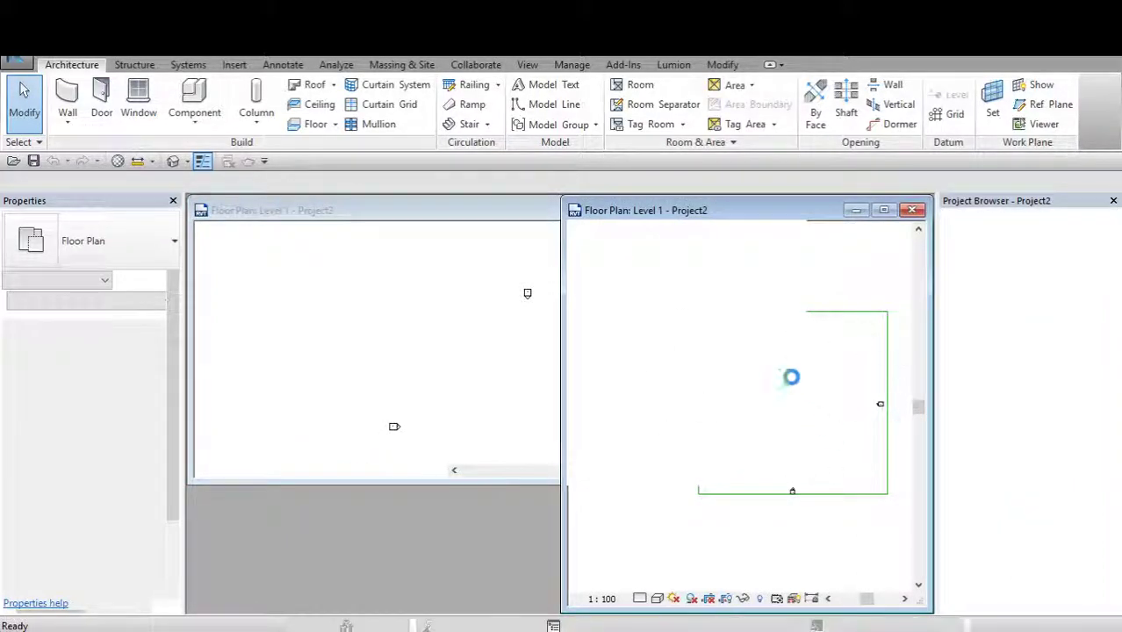
left_click(501, 302)
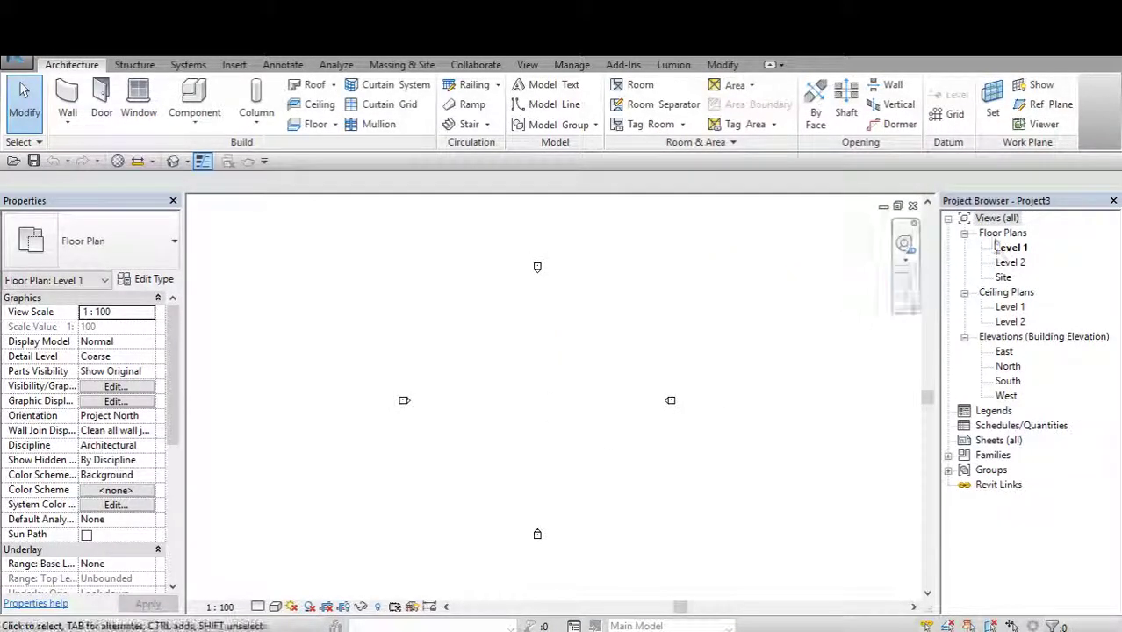
left_click(981, 292)
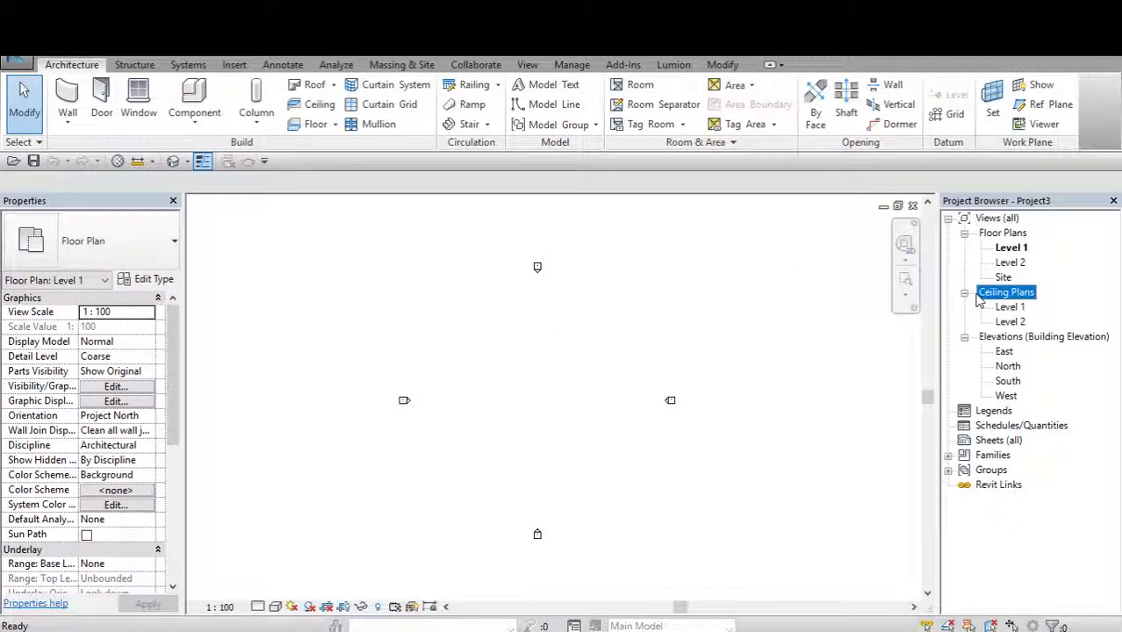
double_click(1012, 249)
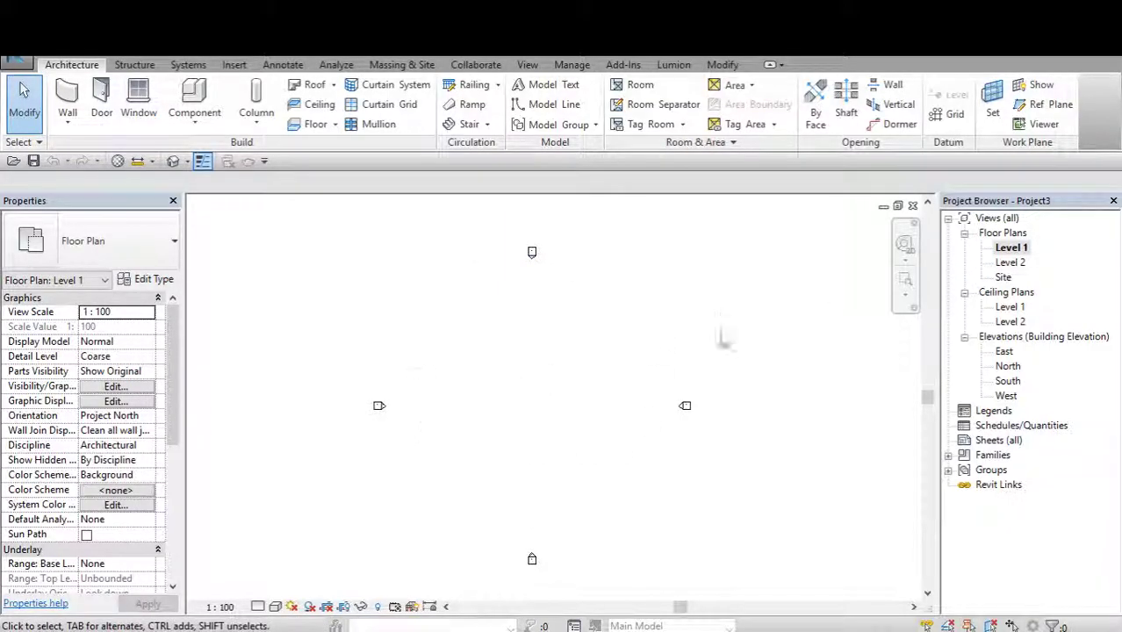
Open the Site floor plan from the Project Browser and select the Project Base Point.
double_click(1018, 337)
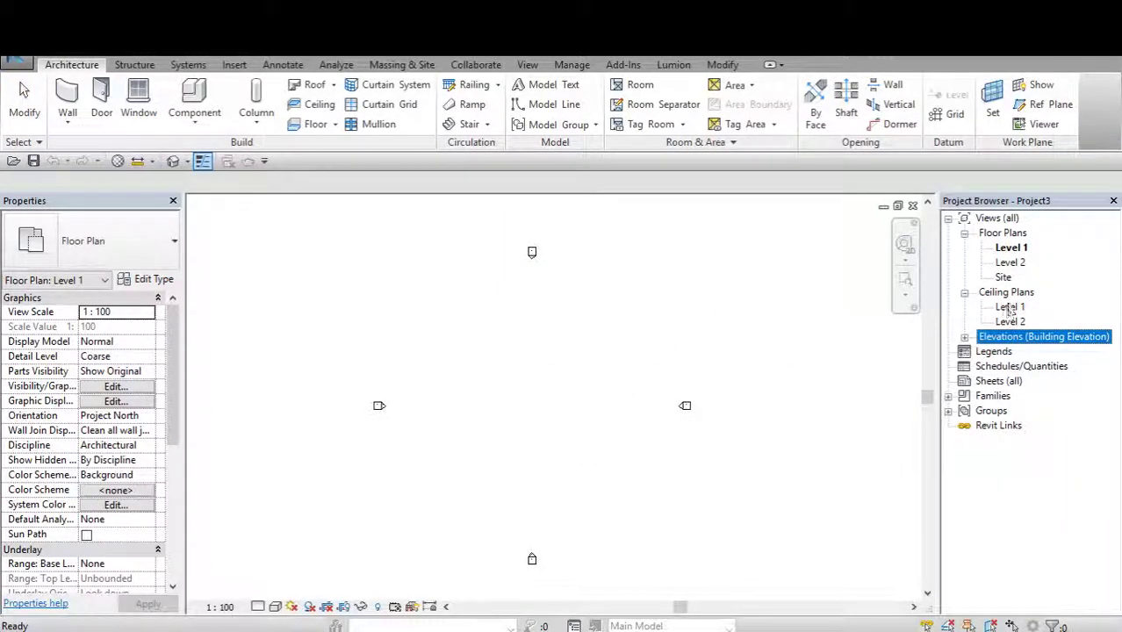
left_click(1003, 278)
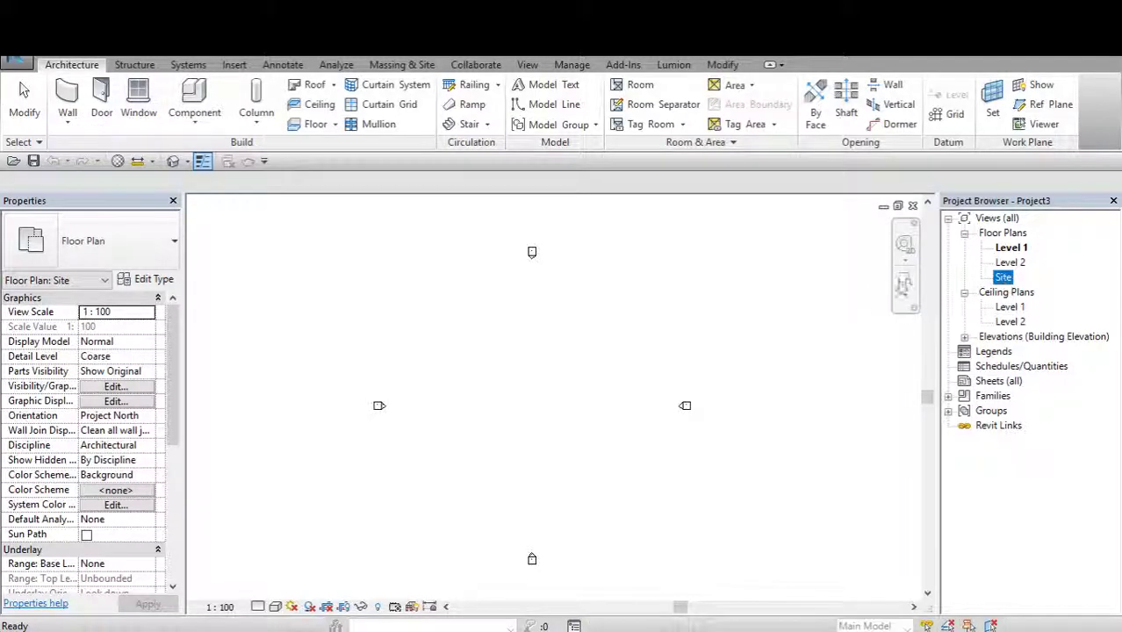
double_click(1002, 278)
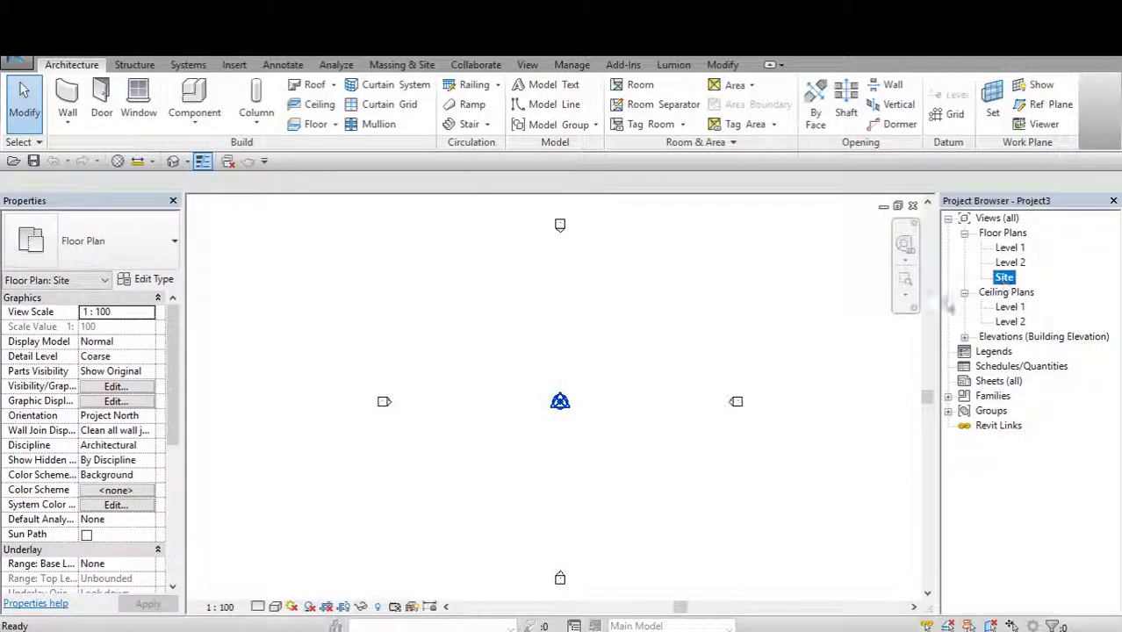
scroll(563, 403, "up", 3)
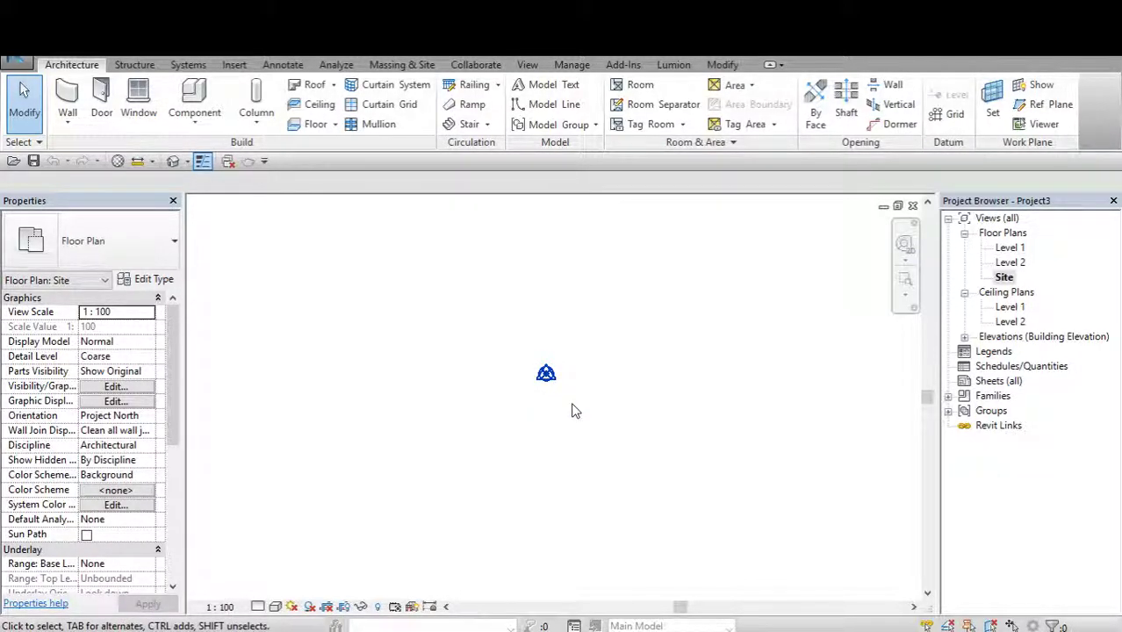
left_click(564, 398)
scroll(527, 395, "down", 1)
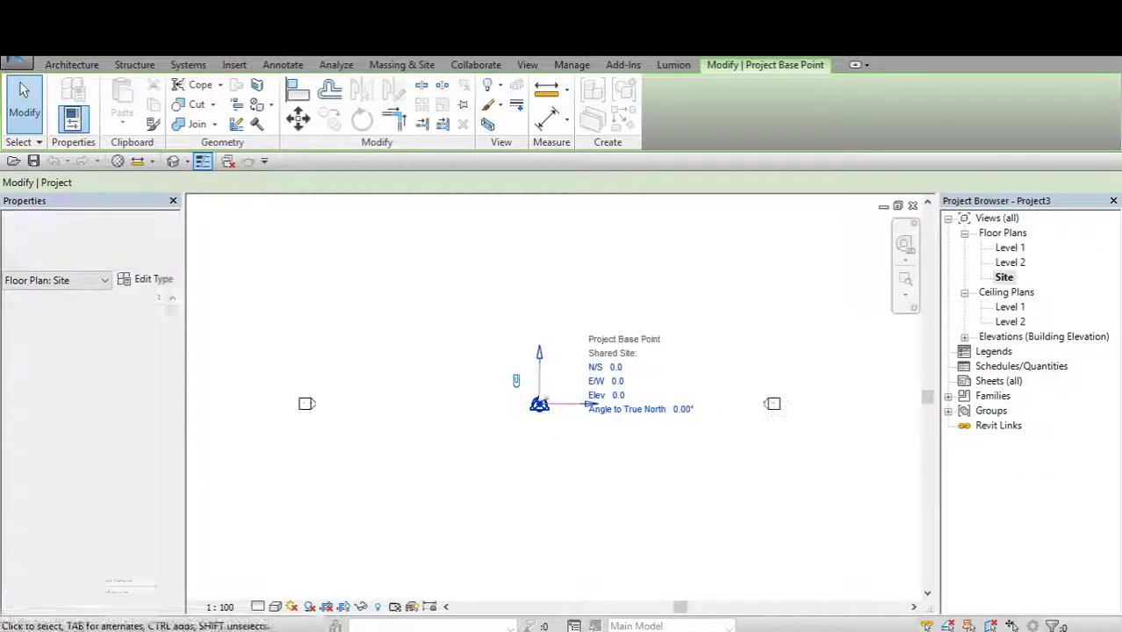
scroll(516, 390, "up", 1)
scroll(544, 404, "up", 1)
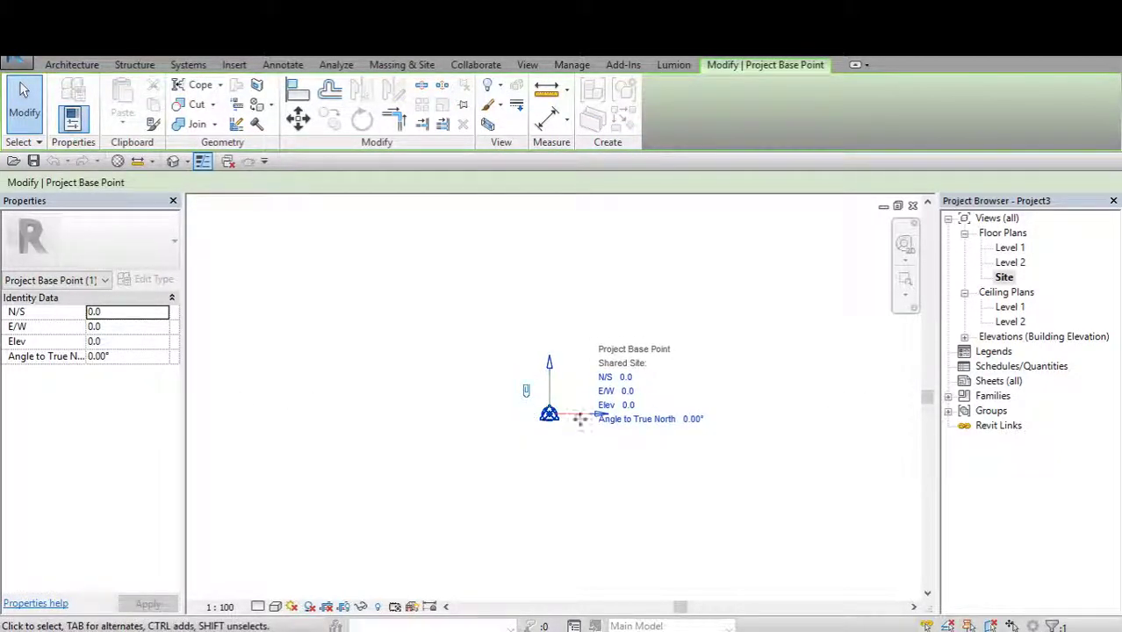
Zoom the Site plan to fit (ZF), clear the selection, and close the Site view.
key("z")
key("f")
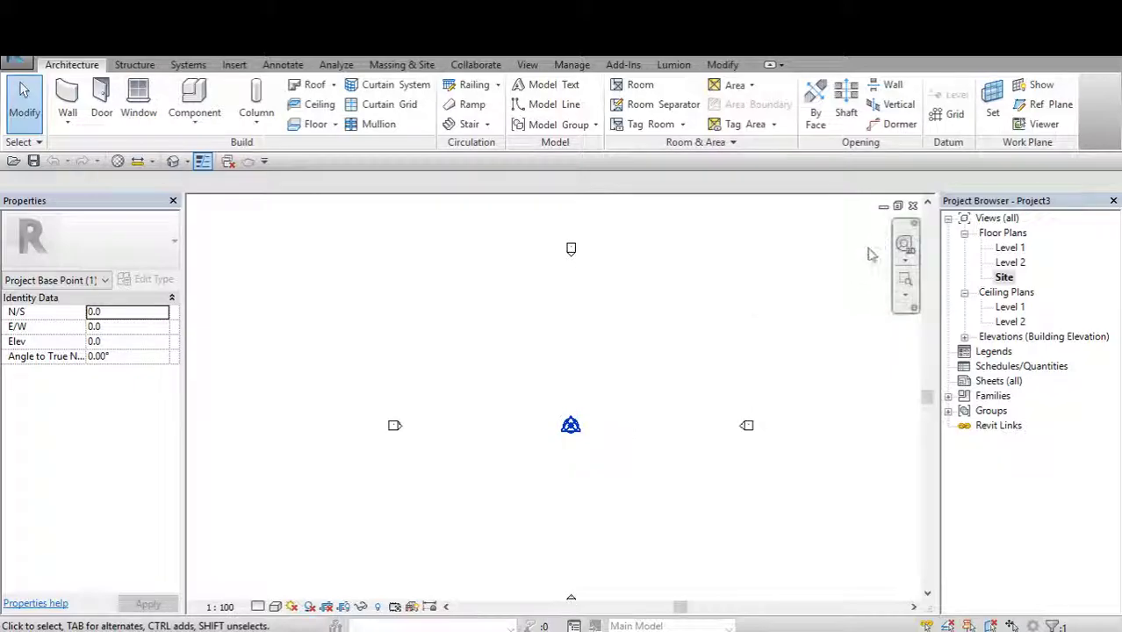
left_click(869, 251)
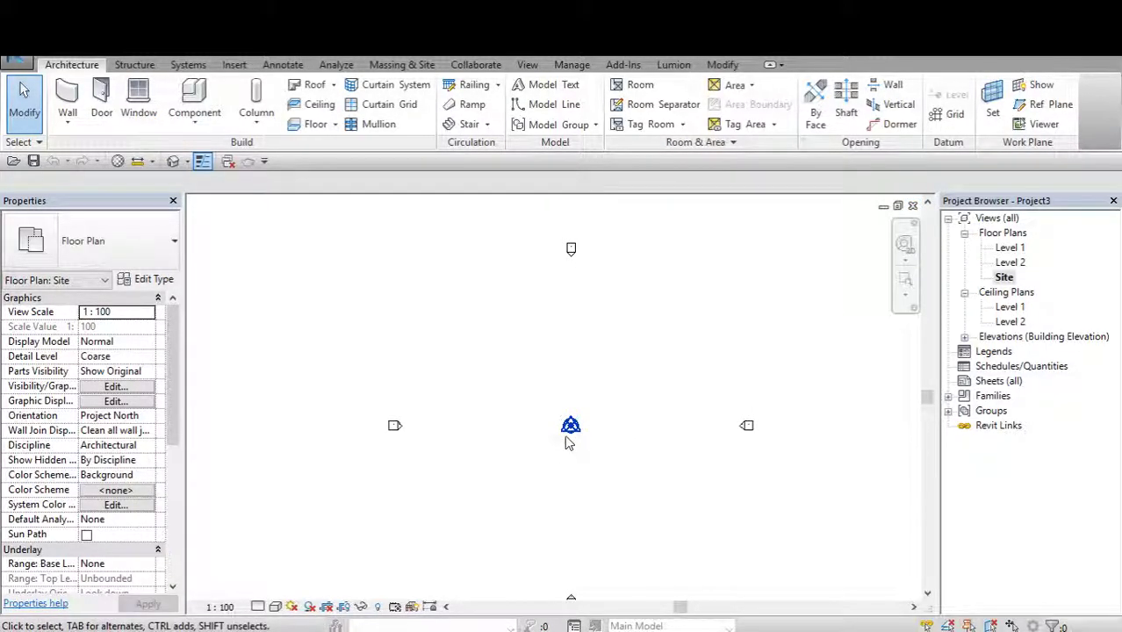
middle_click_drag(585, 421, 574, 415)
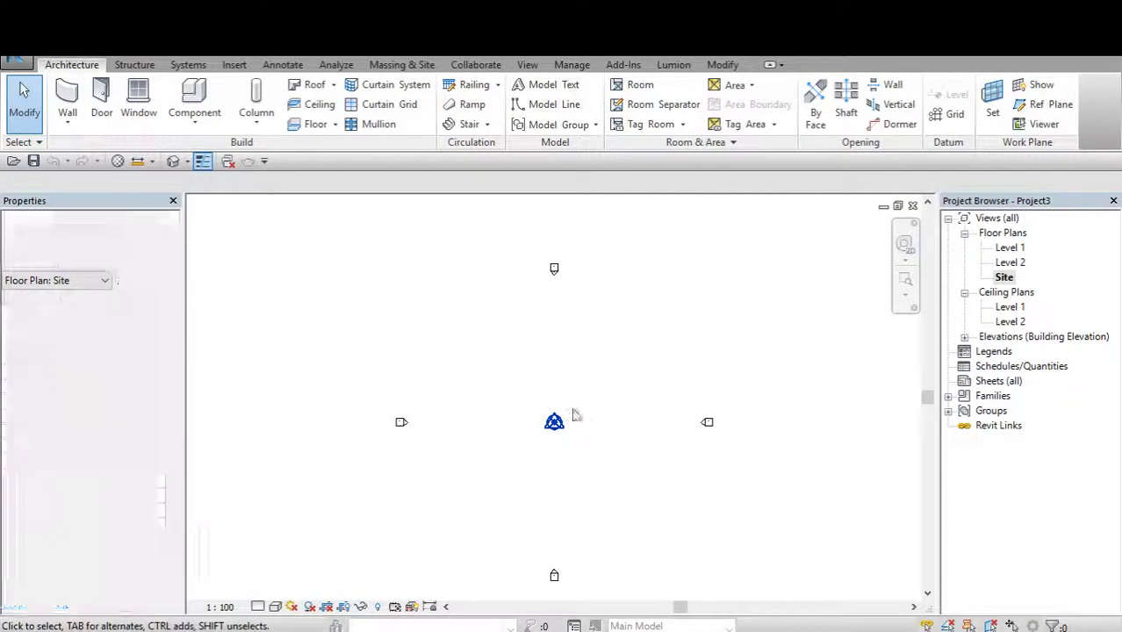
left_click(911, 206)
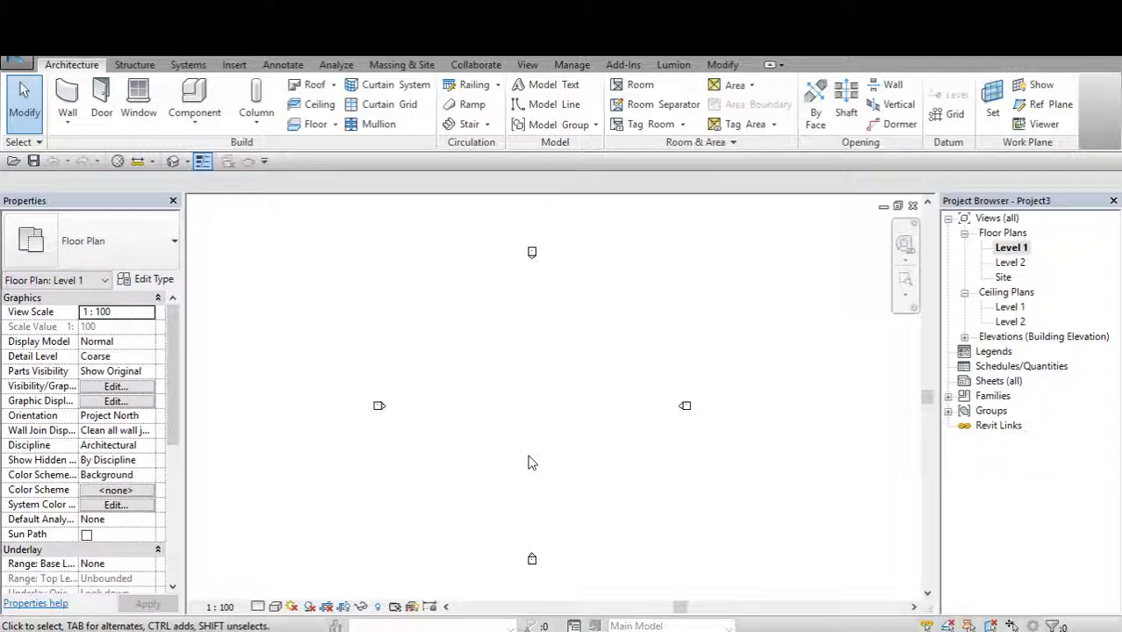
Open Visibility/Graphic Overrides for Level 1 with VG and glance at Object Styles.
key("v")
key("g")
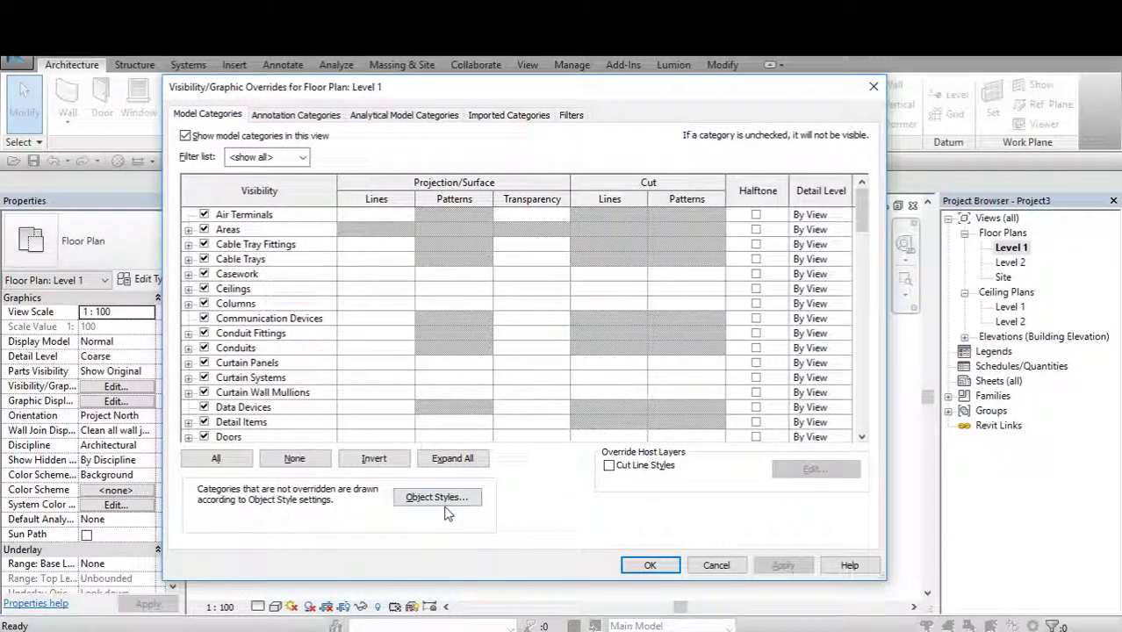
left_click(444, 505)
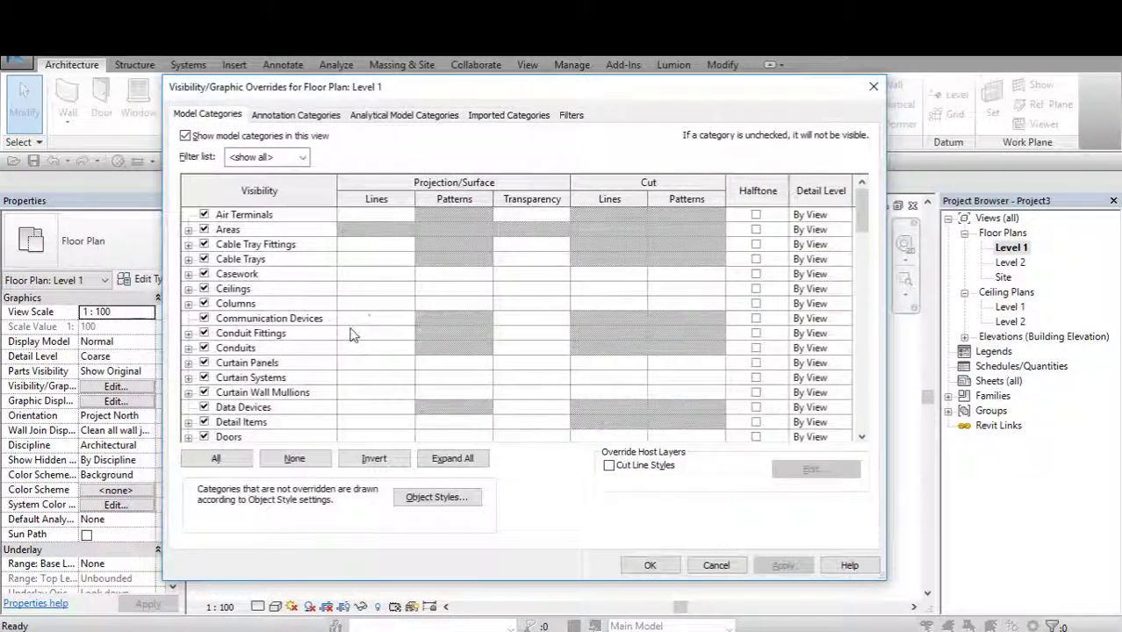
left_click(305, 352)
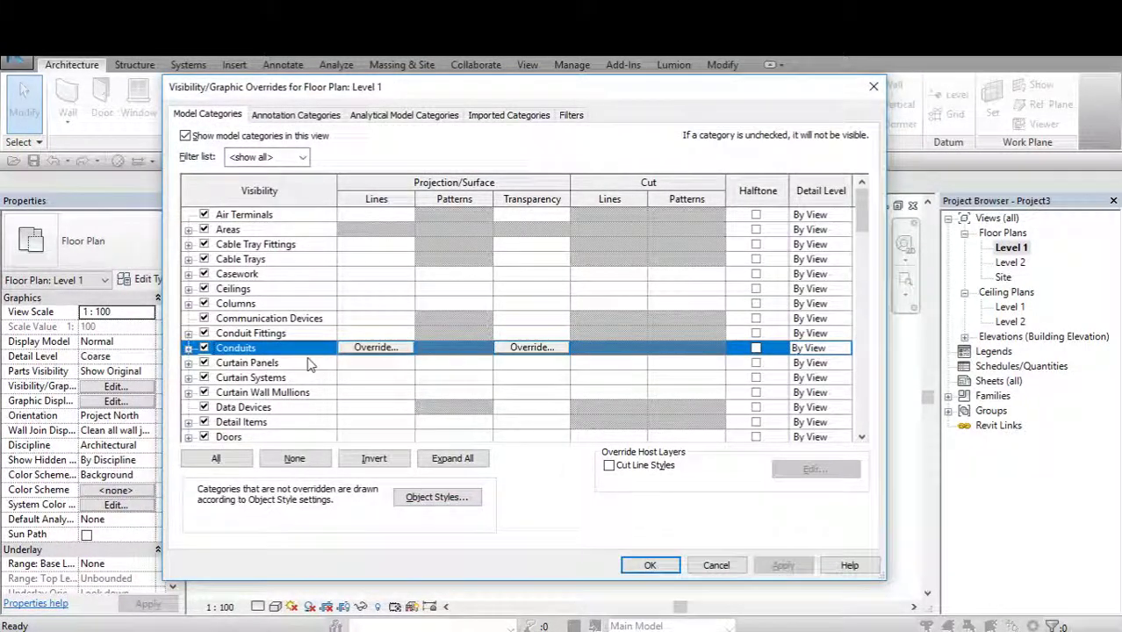
Locate and select the Site category in the model categories list, keeping all disciplines shown.
key("s")
left_click(261, 158)
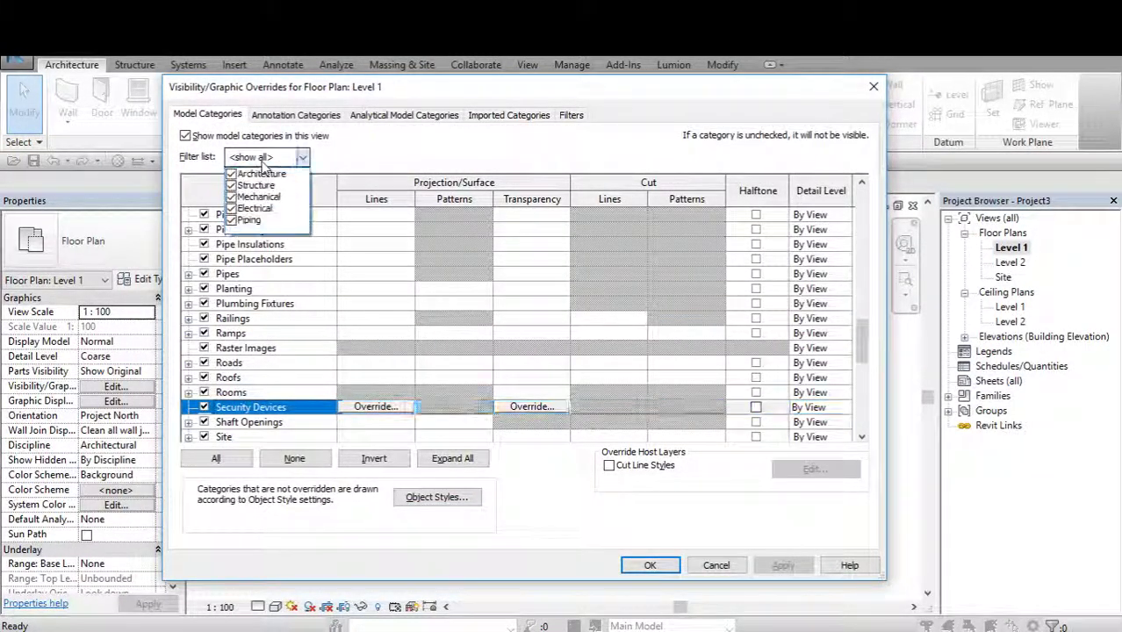
left_click(261, 158)
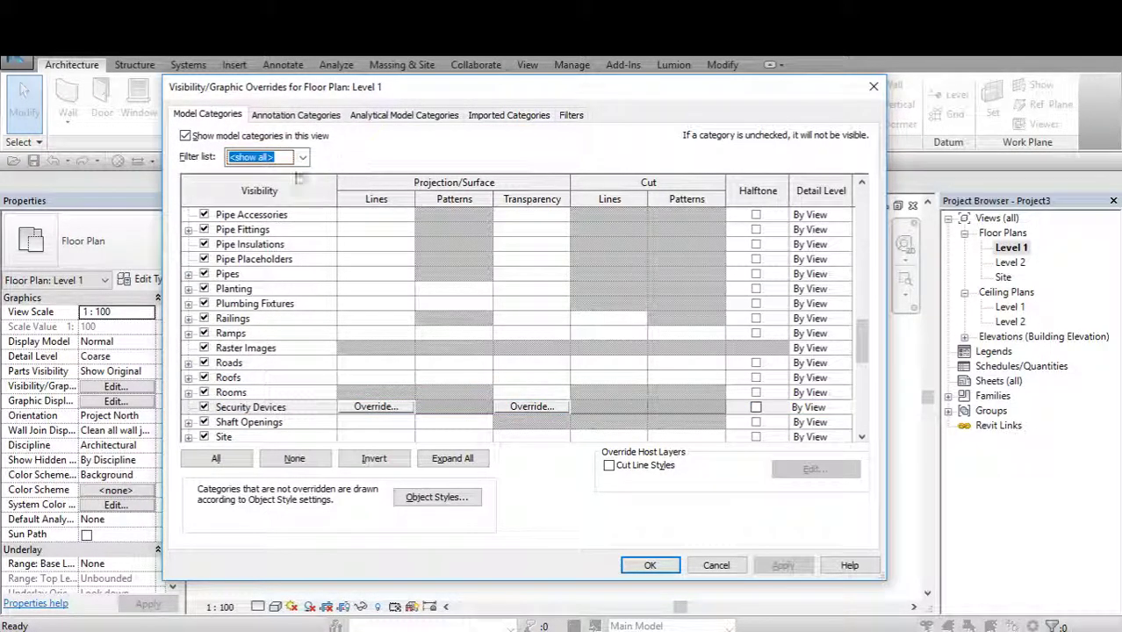
left_click(291, 355)
key("s")
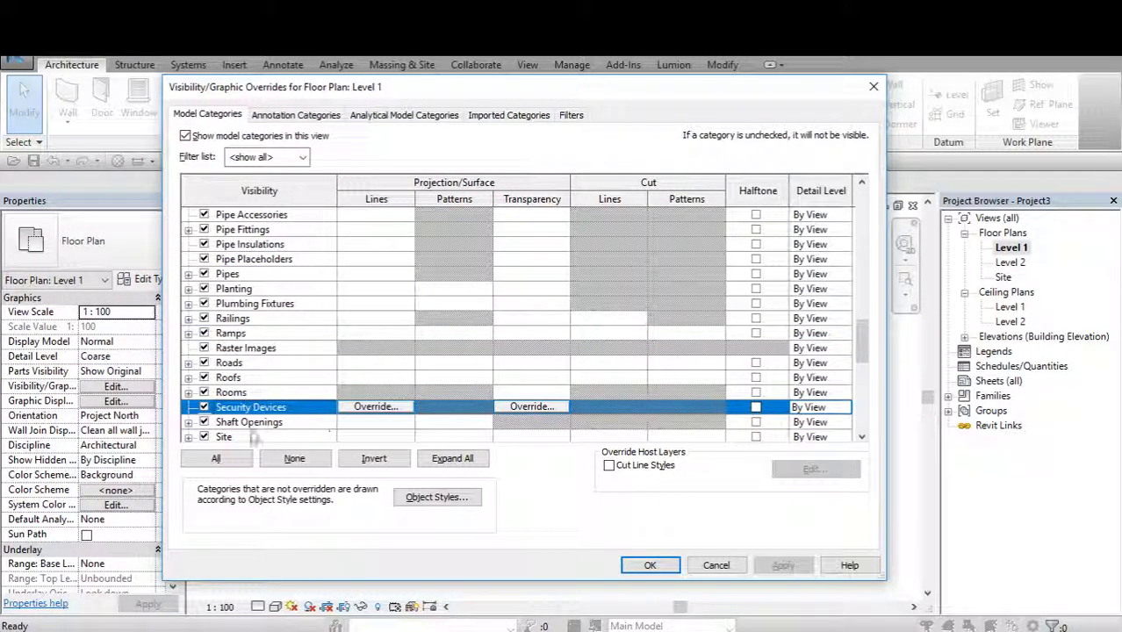
scroll(250, 418, "down", 1)
left_click(231, 423)
scroll(254, 423, "down", 1)
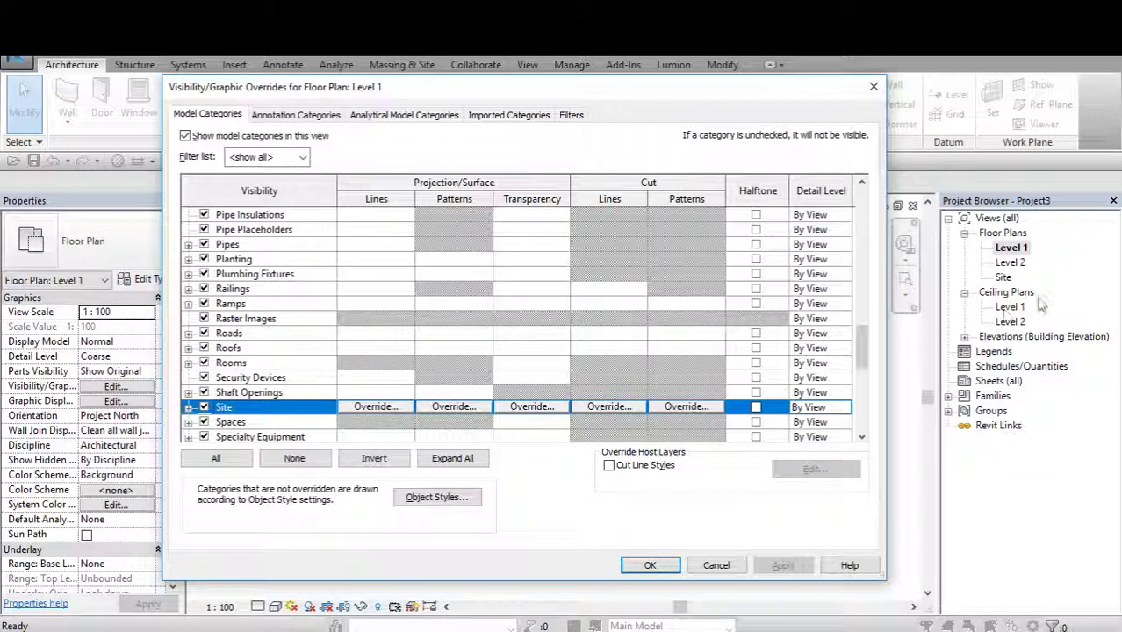
Expand the Site category to show its subcategories in Visibility/Graphic Overrides.
left_click_drag(210, 98, 222, 98)
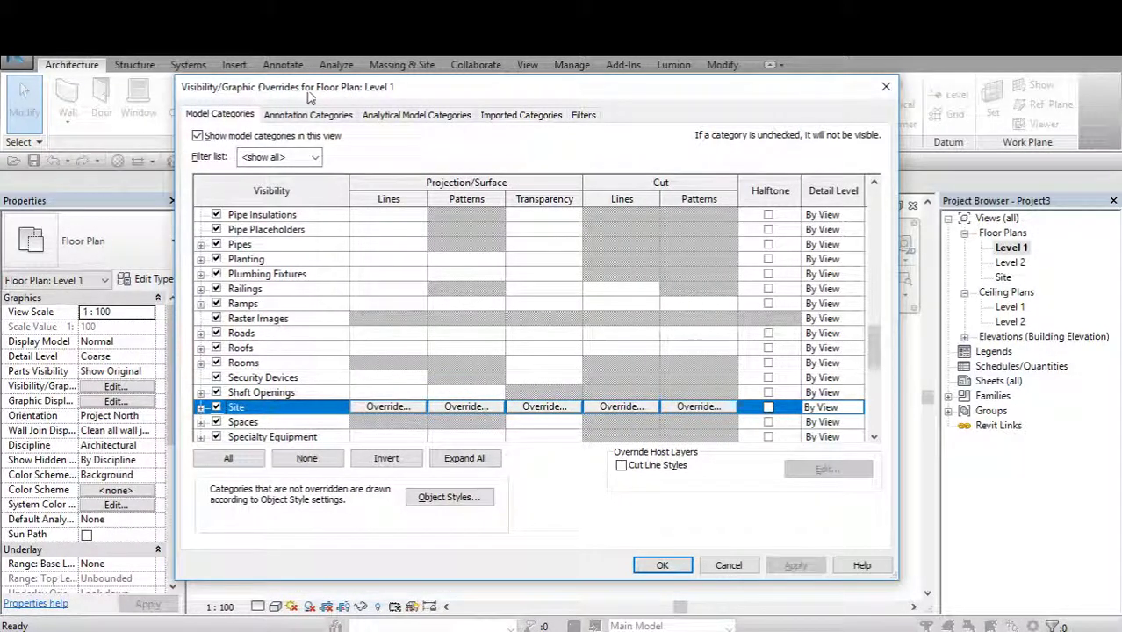
left_click_drag(309, 95, 334, 107)
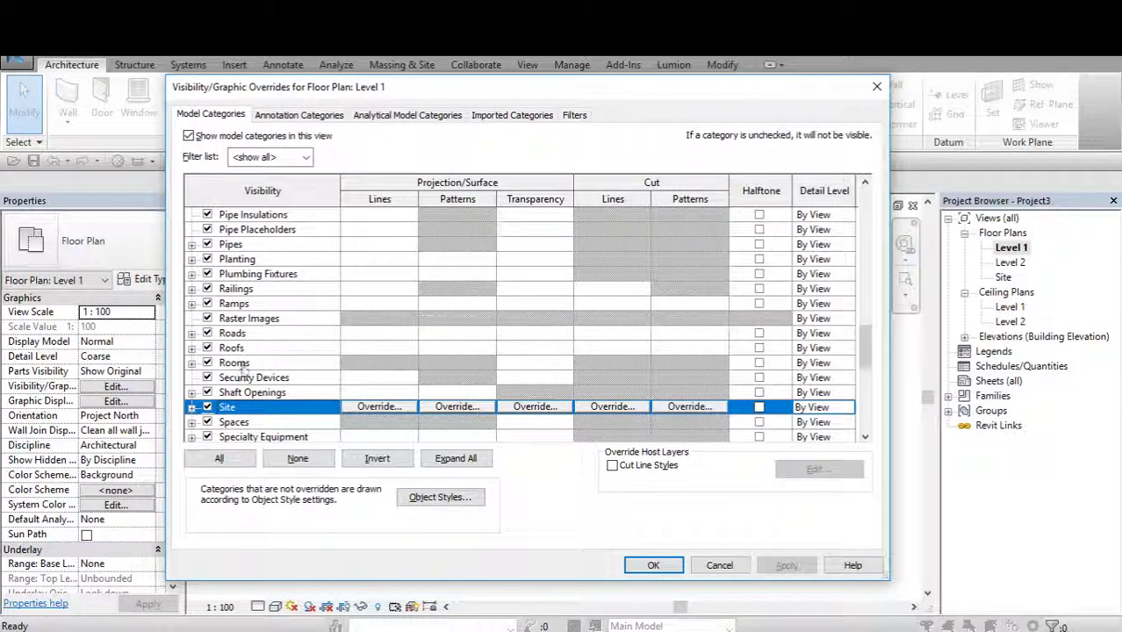
left_click(192, 407)
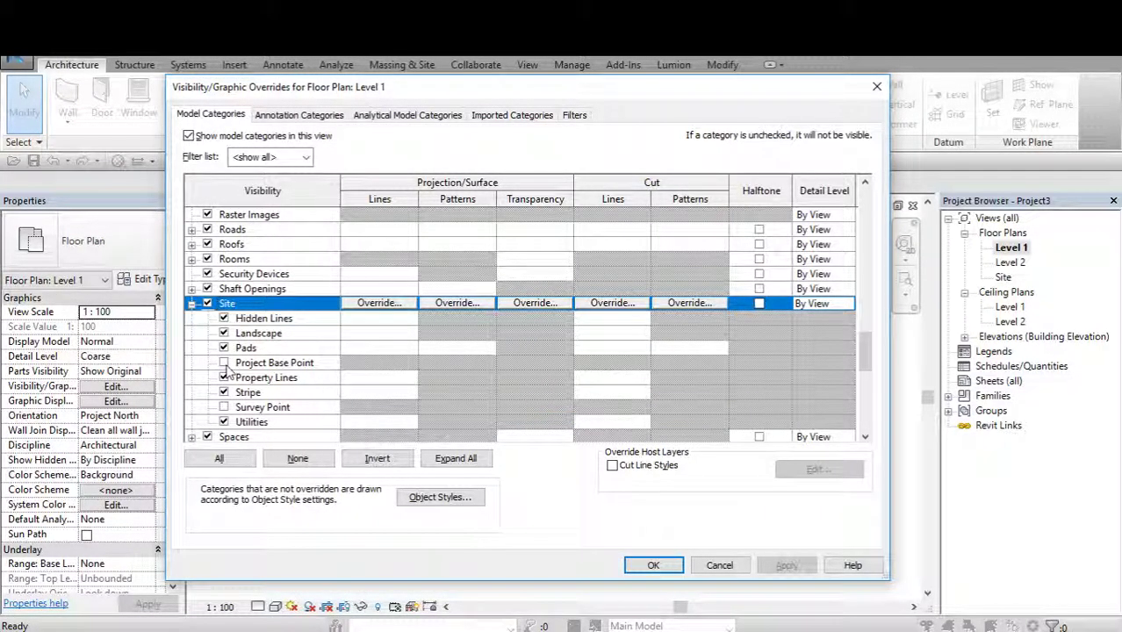
mouse_move(392, 99)
left_mouse_down()
mouse_move(1115, 97)
mouse_move(413, 122)
left_mouse_up()
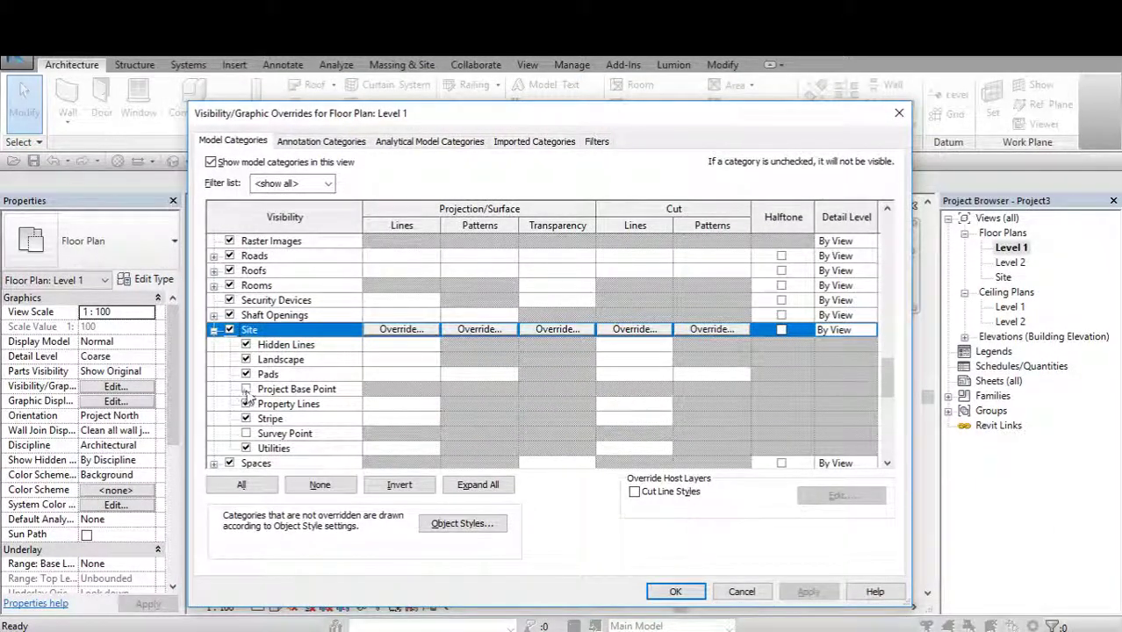
Turn on Project Base Point and Survey Point visibility and apply the changes with OK.
left_click(246, 389)
left_click(246, 434)
left_click(301, 392)
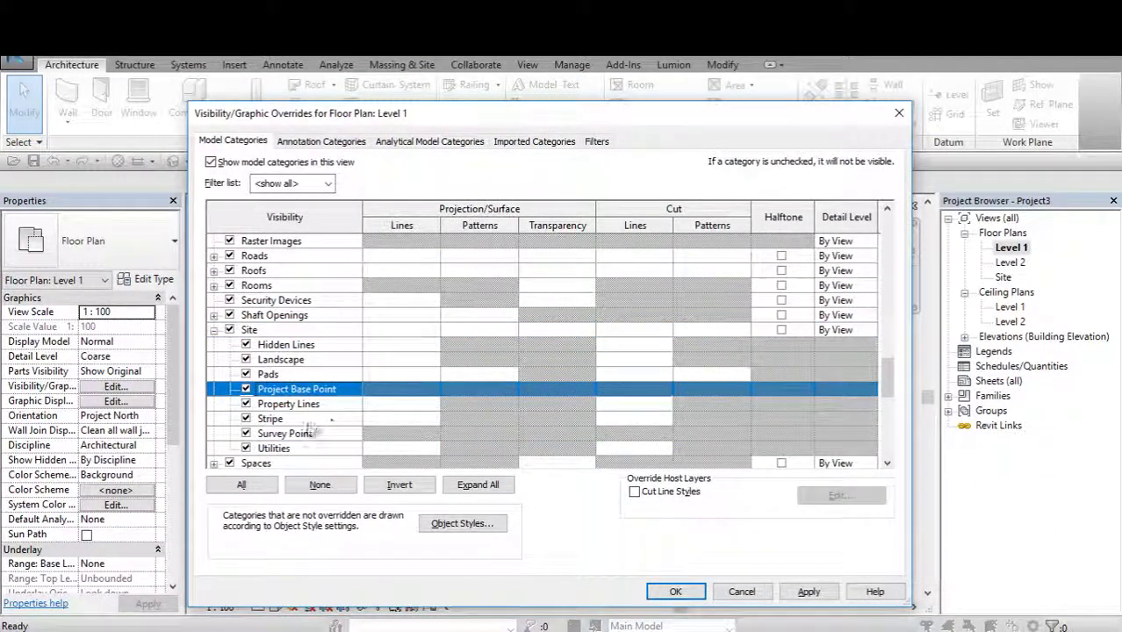
left_click(302, 434)
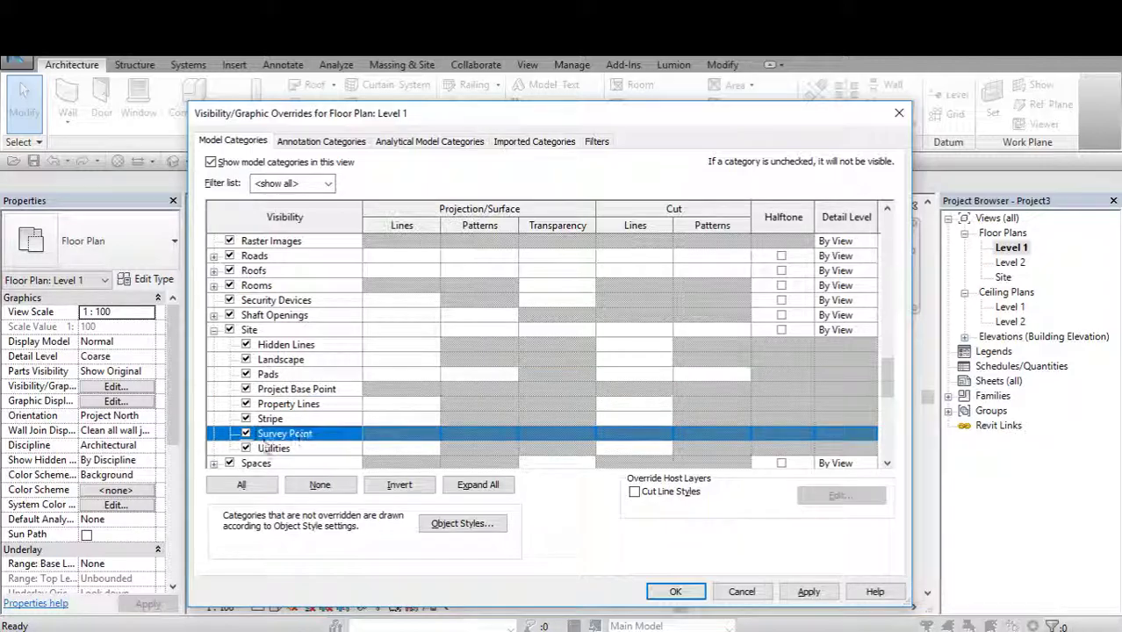
left_click(671, 592)
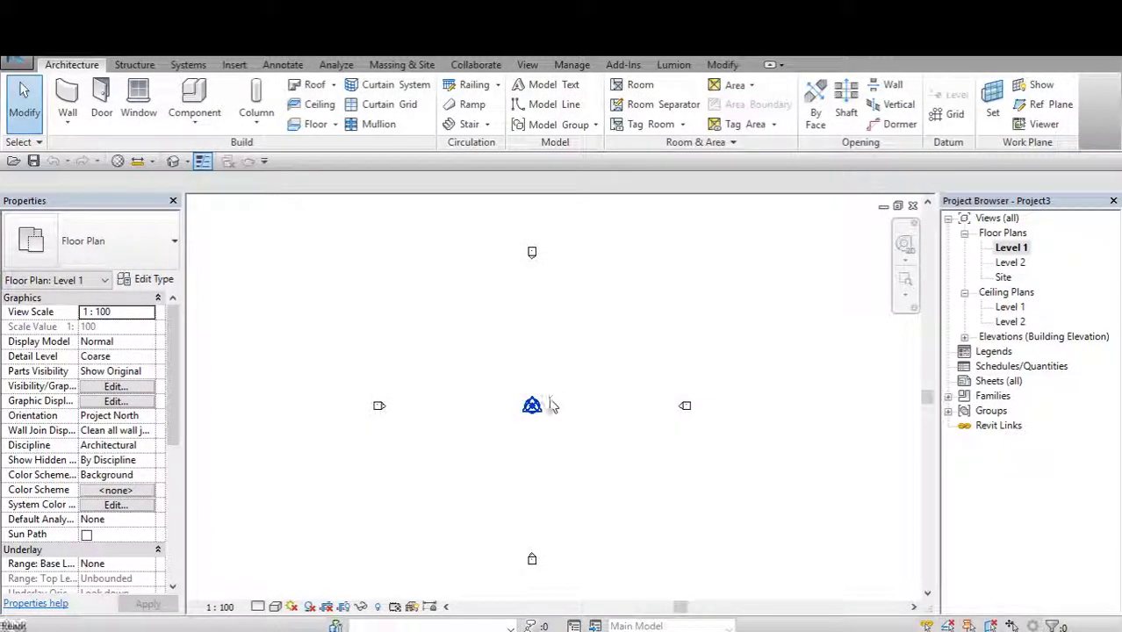
scroll(539, 410, "up", 2)
scroll(530, 424, "up", 2)
scroll(529, 424, "up", 1)
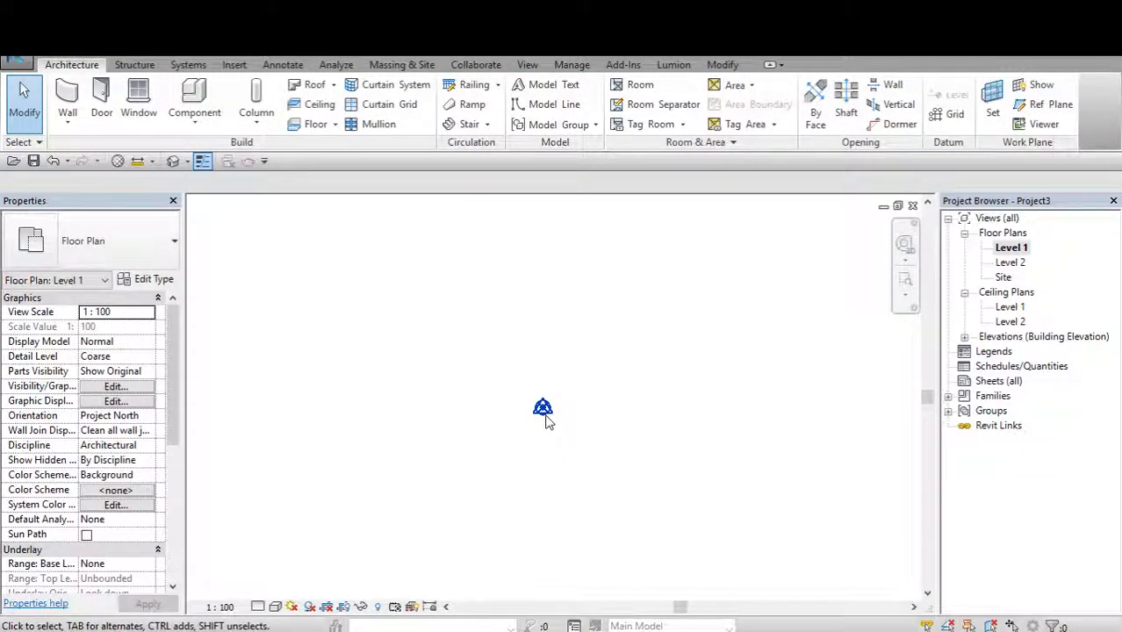
Select the Project Base Point and drag it to N/S 1760.8, E/W 2648.0.
left_click(543, 412)
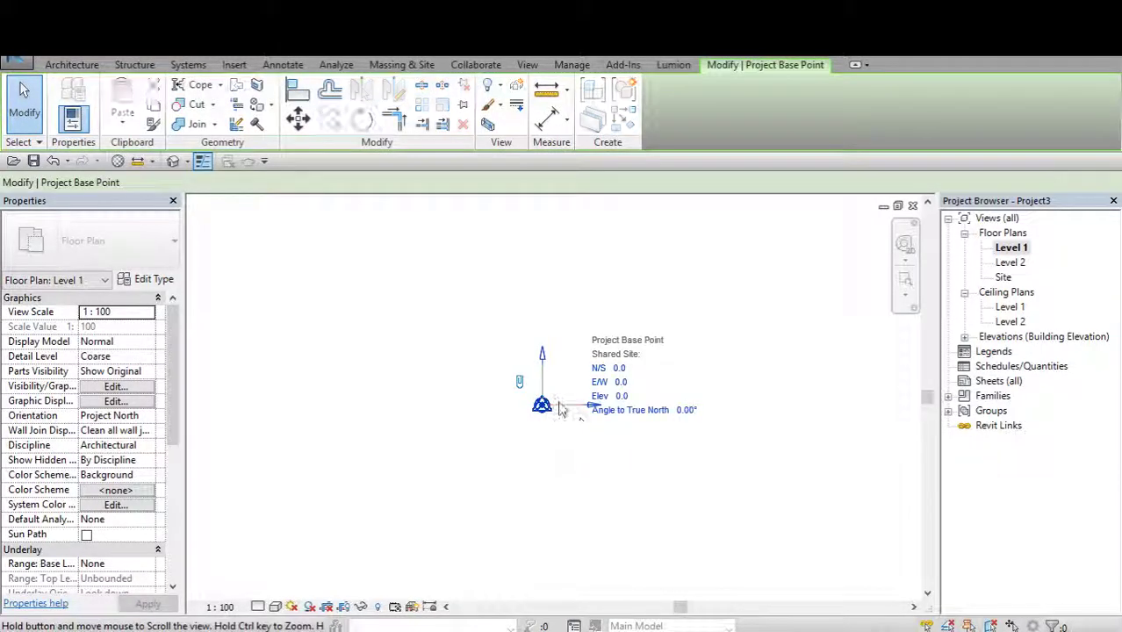
left_click(566, 409)
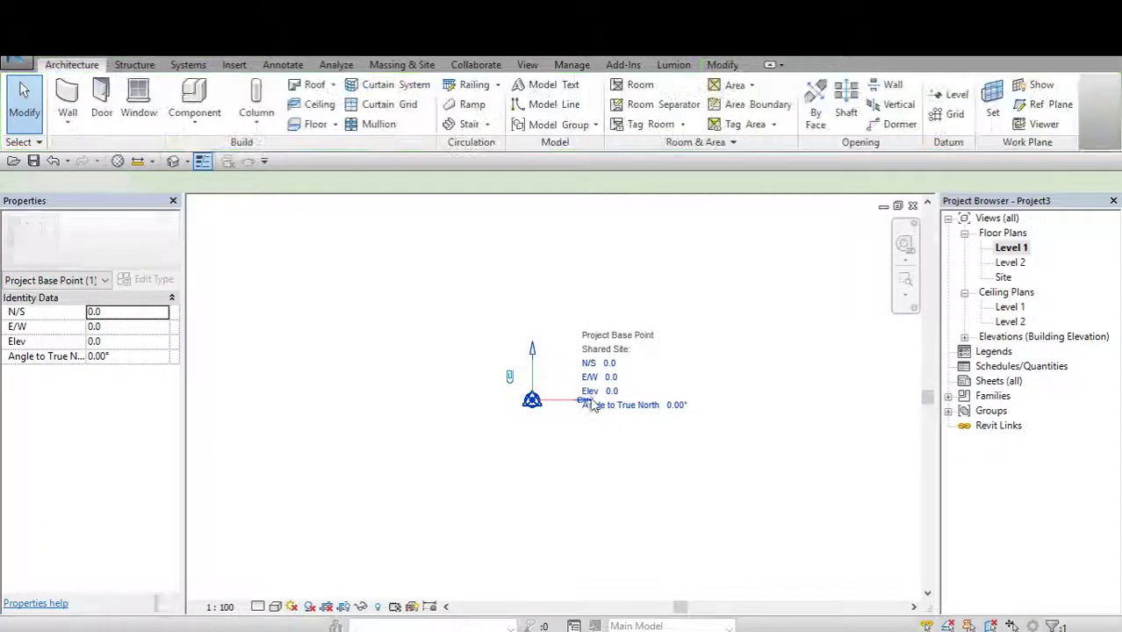
left_click(533, 407)
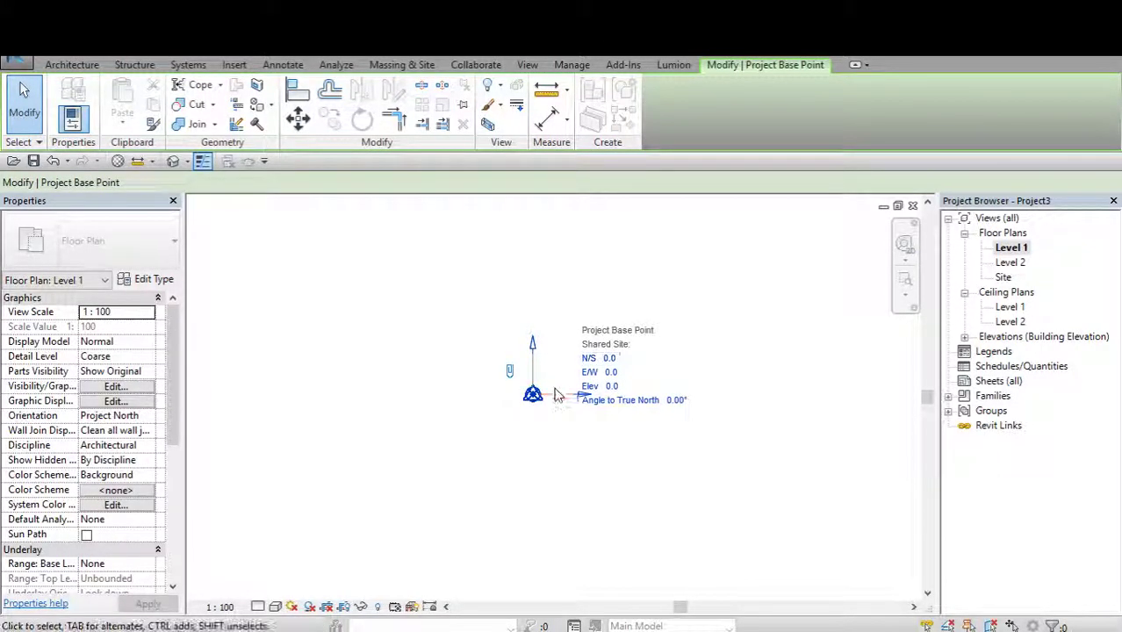
left_click_drag(551, 397, 698, 406)
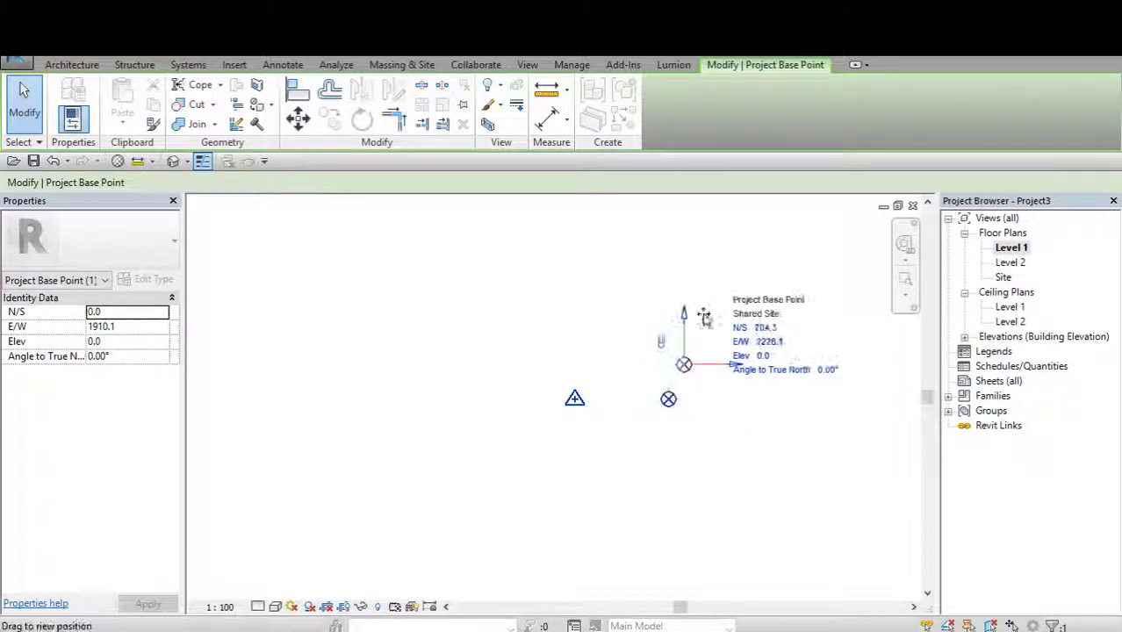
left_click_drag(669, 399, 587, 375)
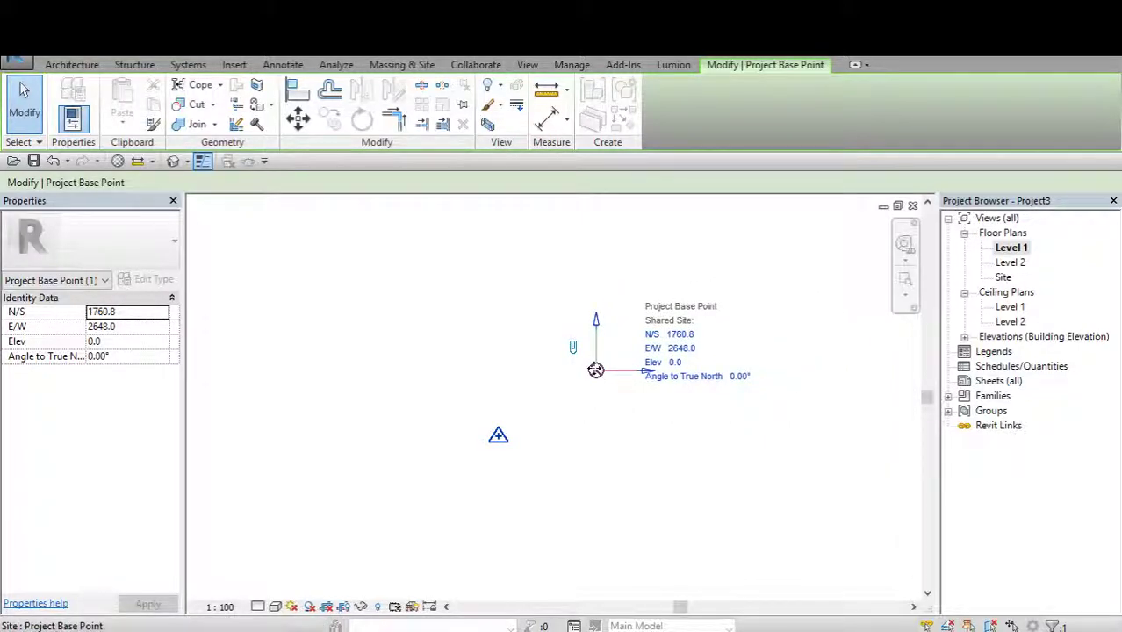
left_click(666, 401)
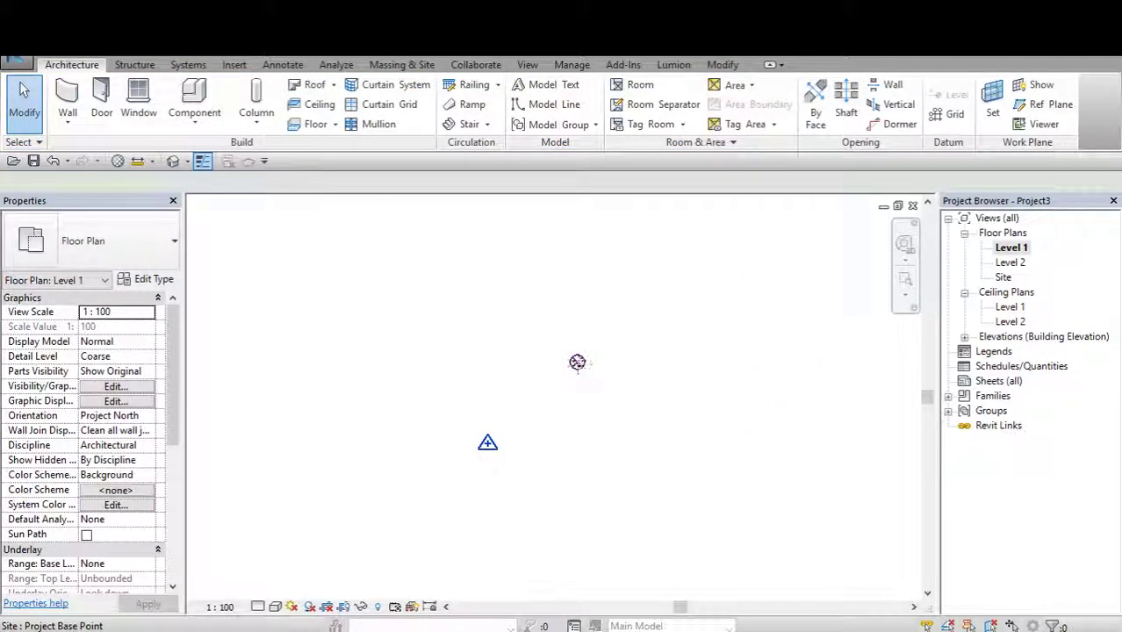
Drag the Project Base Point down-left to N/S -10329.1, E/W 2261.7.
left_click(577, 361)
mouse_move(576, 362)
left_mouse_down()
mouse_move(562, 387)
mouse_move(667, 400)
left_mouse_up()
left_click(672, 441)
left_click(668, 401)
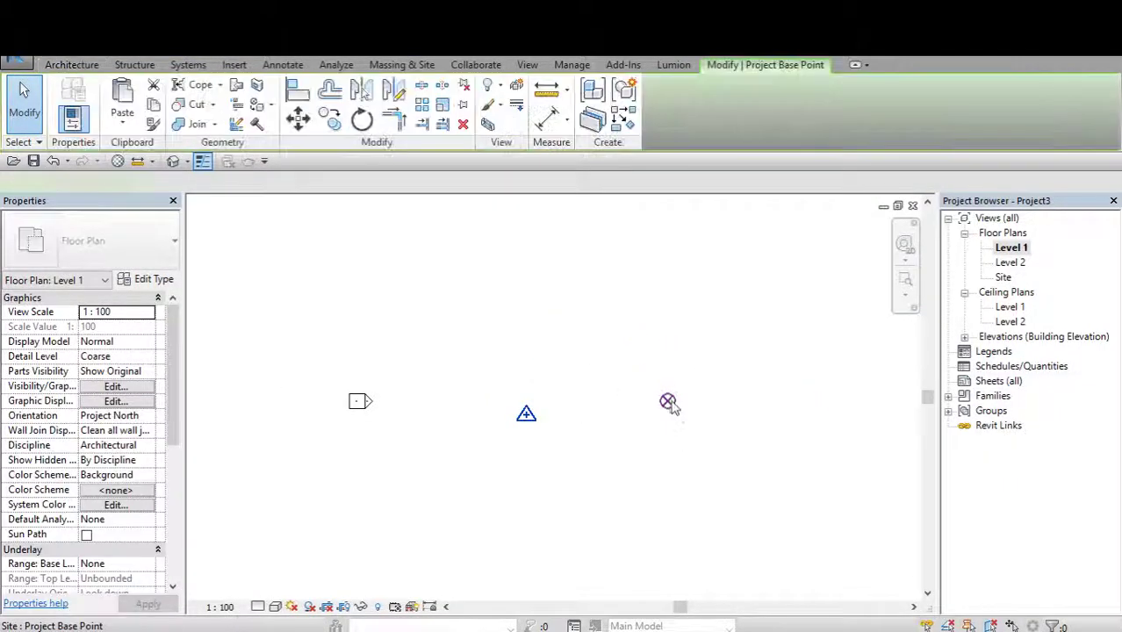
scroll(668, 402, "up", 1)
left_click(671, 400)
scroll(672, 400, "down", 3)
scroll(636, 391, "up", 1)
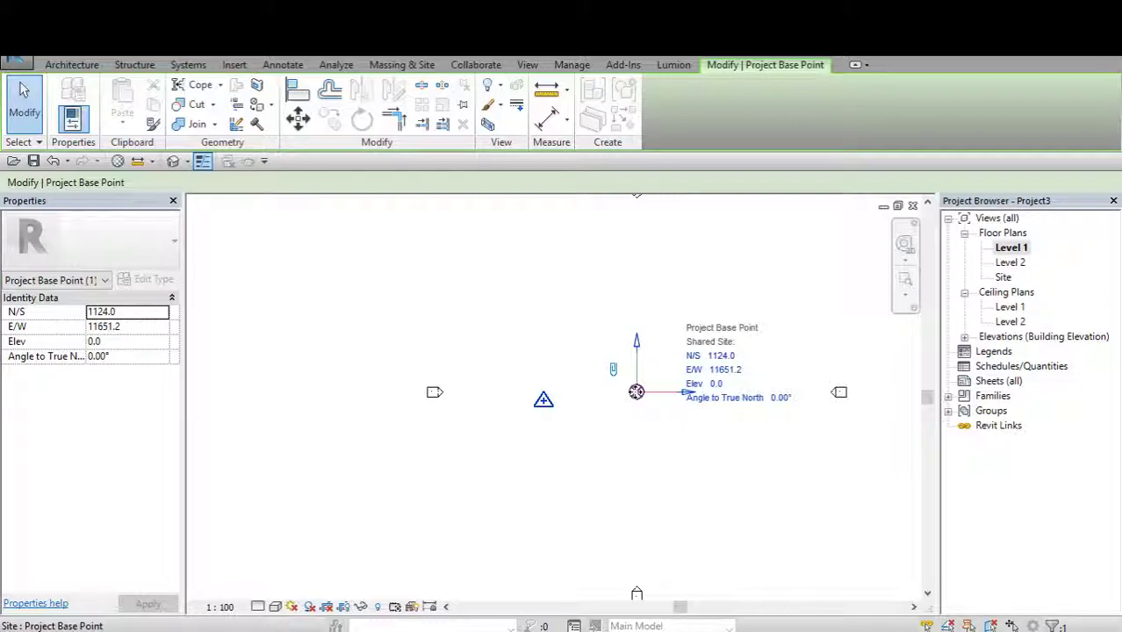
left_click_drag(636, 392, 562, 482)
Keep dragging the Project Base Point further down-left, panning the plan to follow it.
scroll(567, 492, "up", 1)
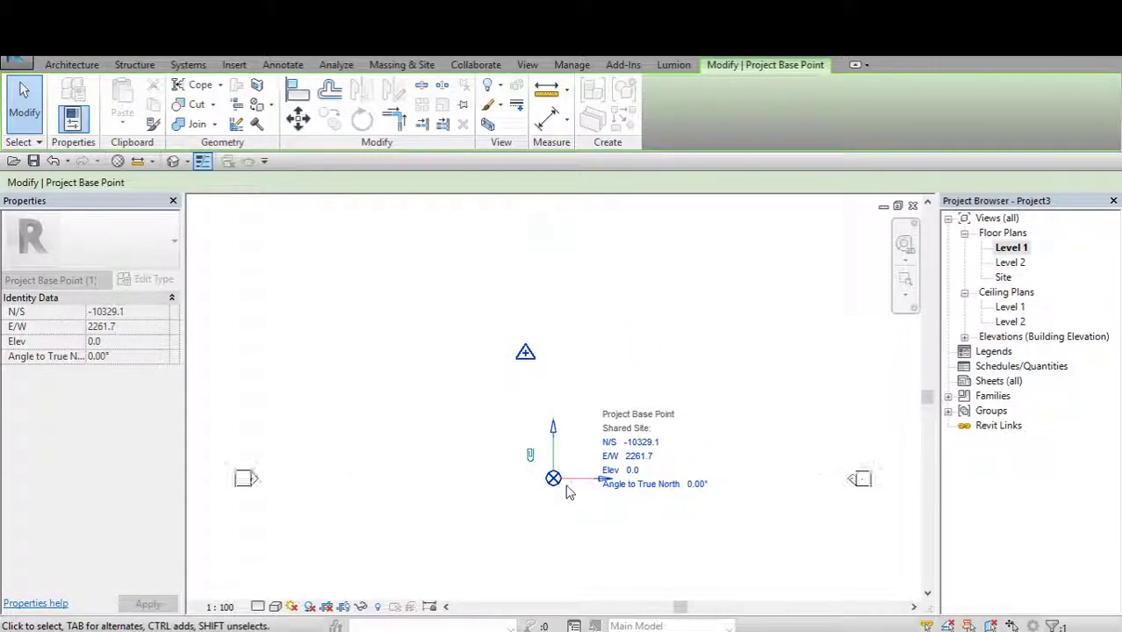
middle_click_drag(567, 493, 634, 363)
scroll(633, 362, "down", 1)
left_click_drag(621, 340, 559, 447)
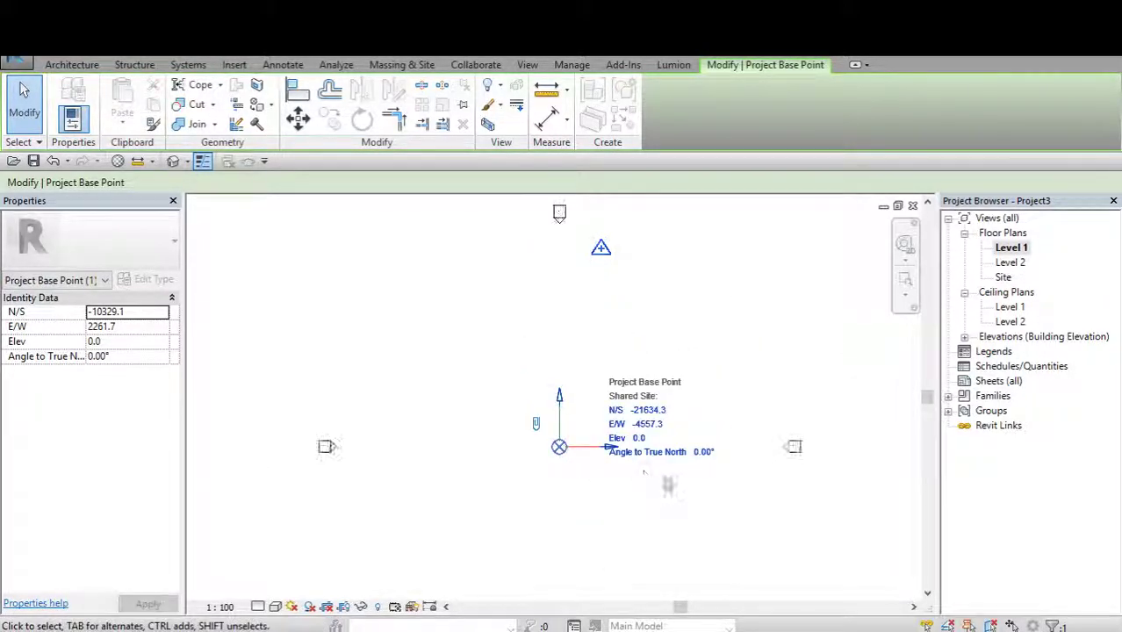
left_click(634, 394)
scroll(633, 394, "down", 1)
left_click(589, 424)
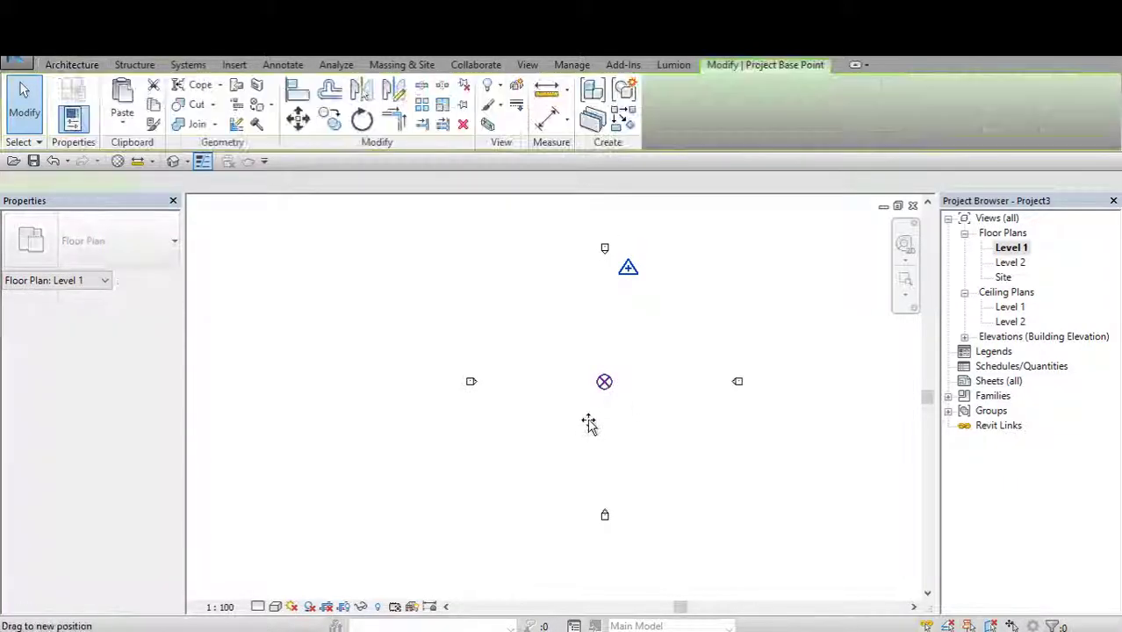
left_click_drag(589, 424, 566, 438)
left_click(627, 282)
scroll(626, 283, "up", 1)
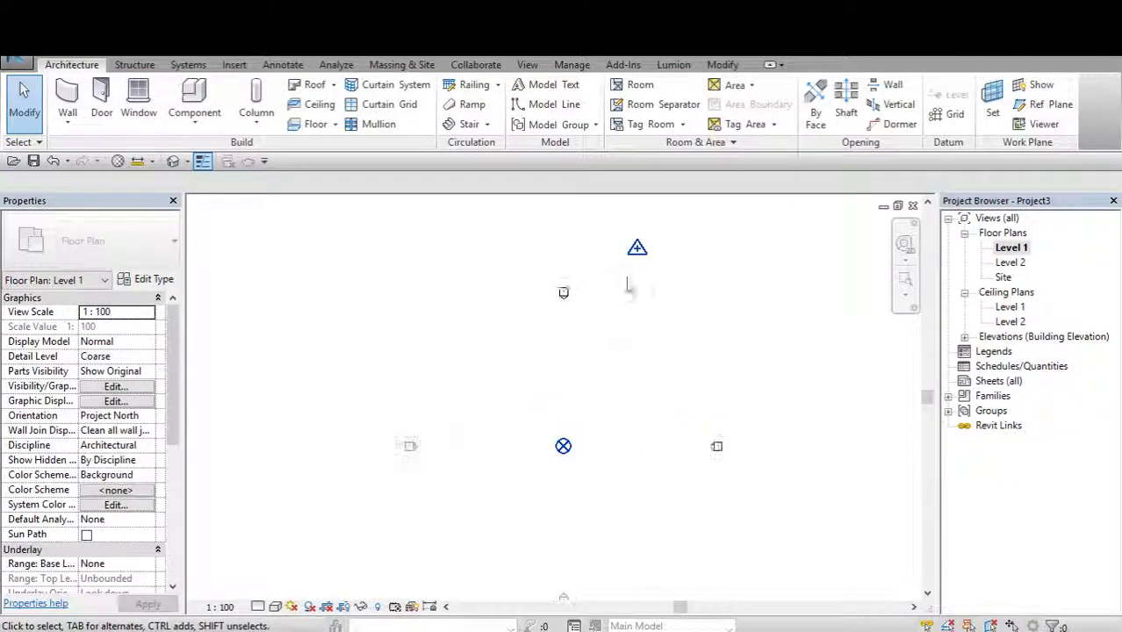
Select the survey point to check its coordinates.
left_click(637, 247)
left_click(643, 245)
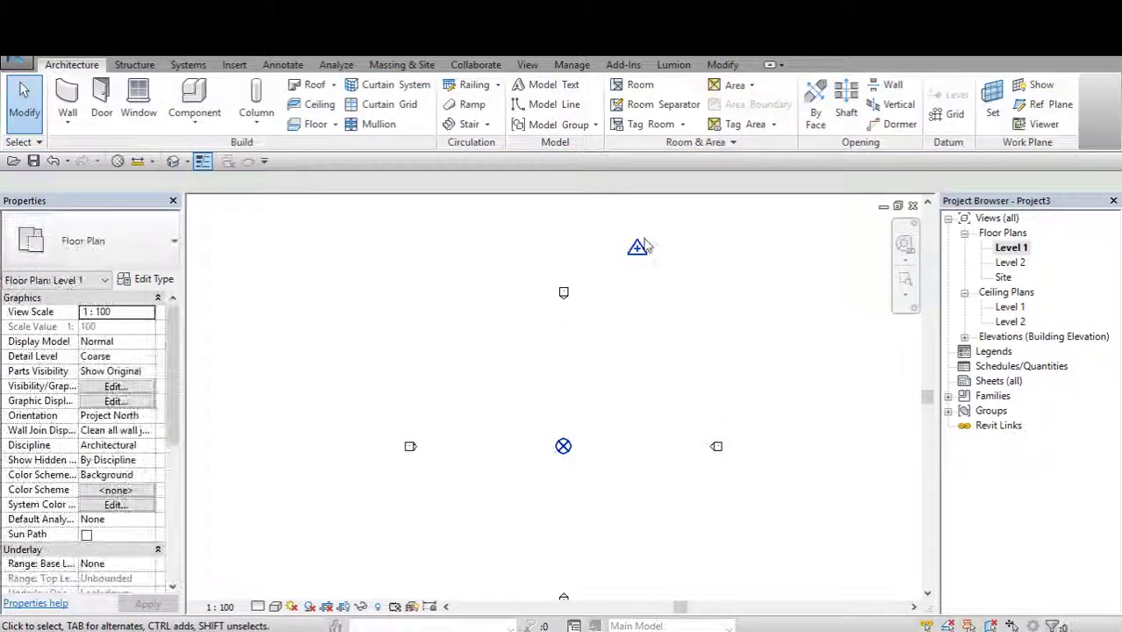
left_click(637, 246)
left_click(566, 460)
Drag the Project Base Point through N/S -37326.9 and -41420.7 to N/S -48107.1, E/W -32135.4.
scroll(566, 458, "up", 1)
left_click(562, 448)
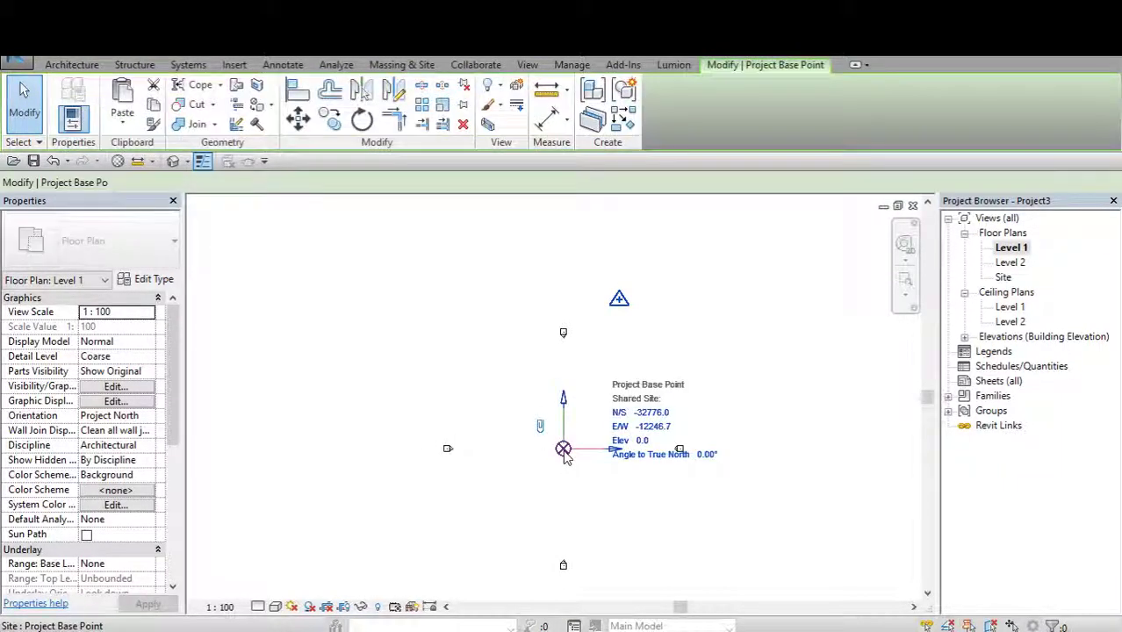
left_click_drag(566, 458, 529, 482)
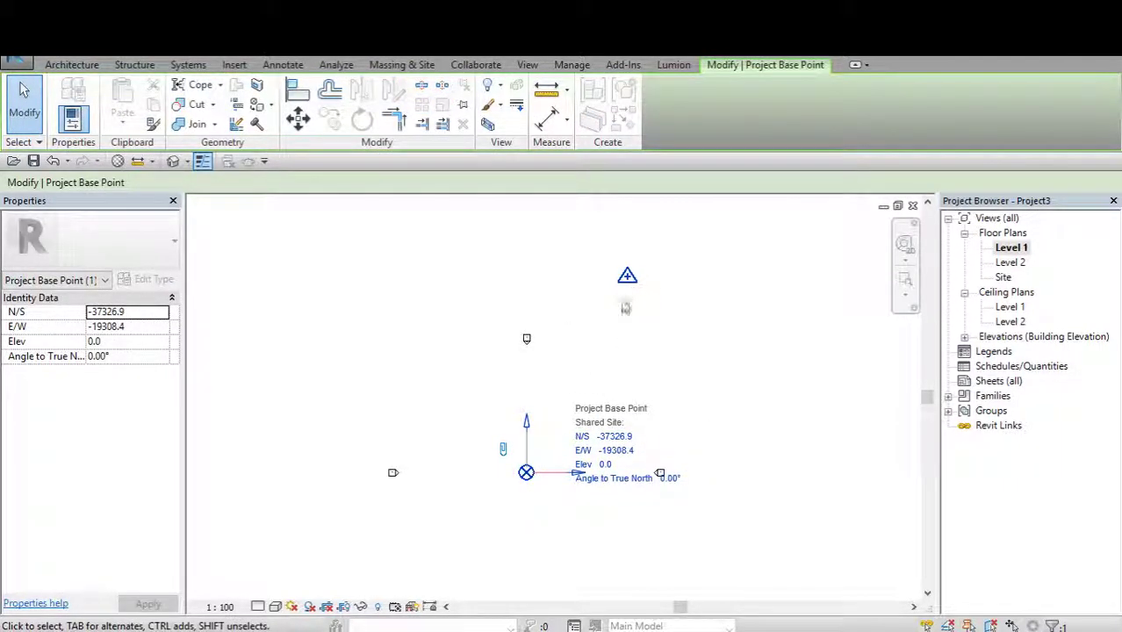
left_click(608, 350)
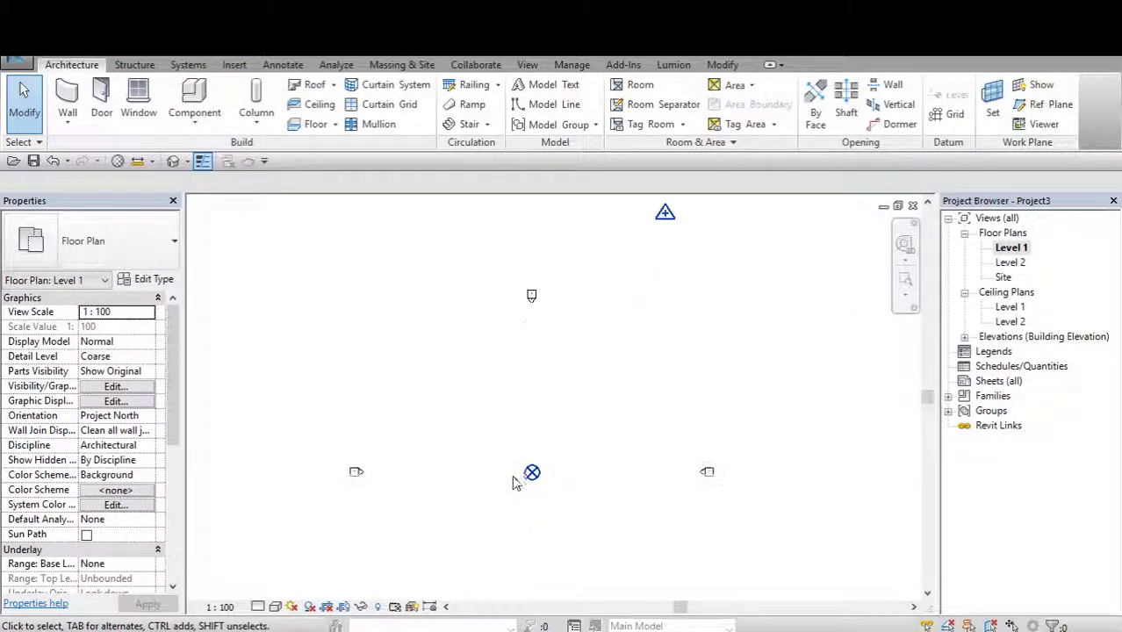
middle_click_drag(513, 481, 546, 472)
left_click(544, 461)
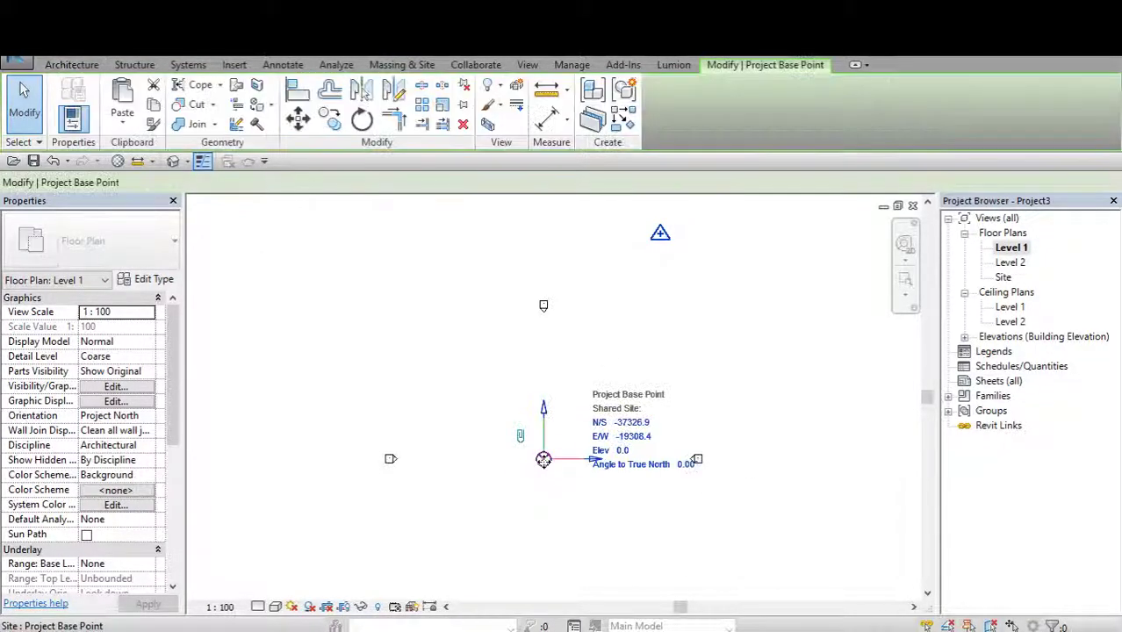
left_click_drag(544, 461, 518, 484)
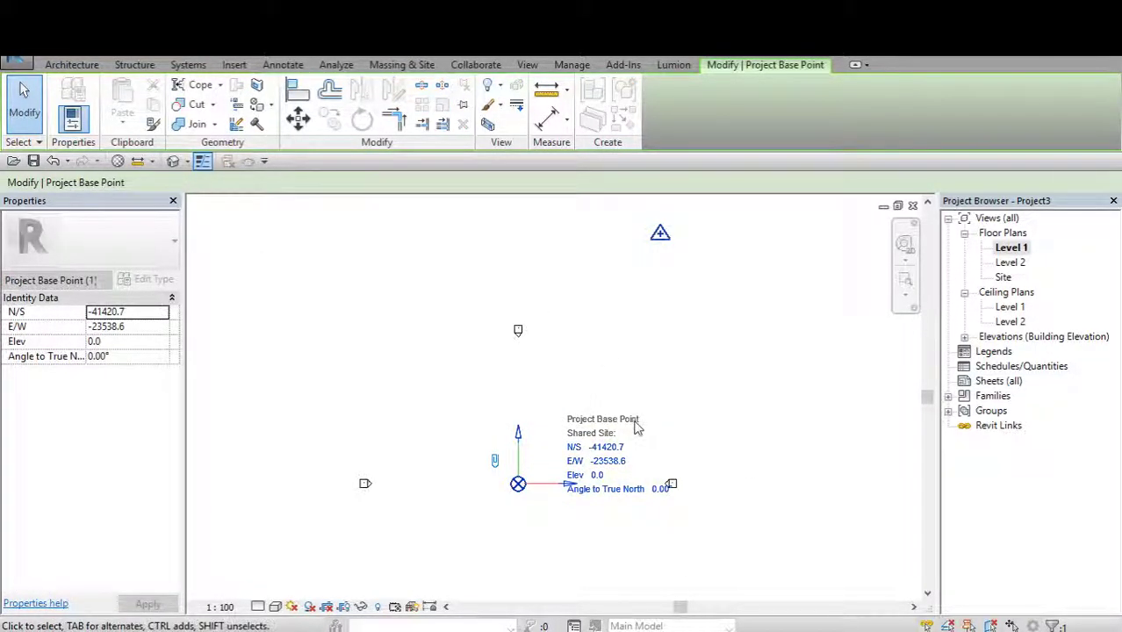
middle_click_drag(517, 485, 540, 443)
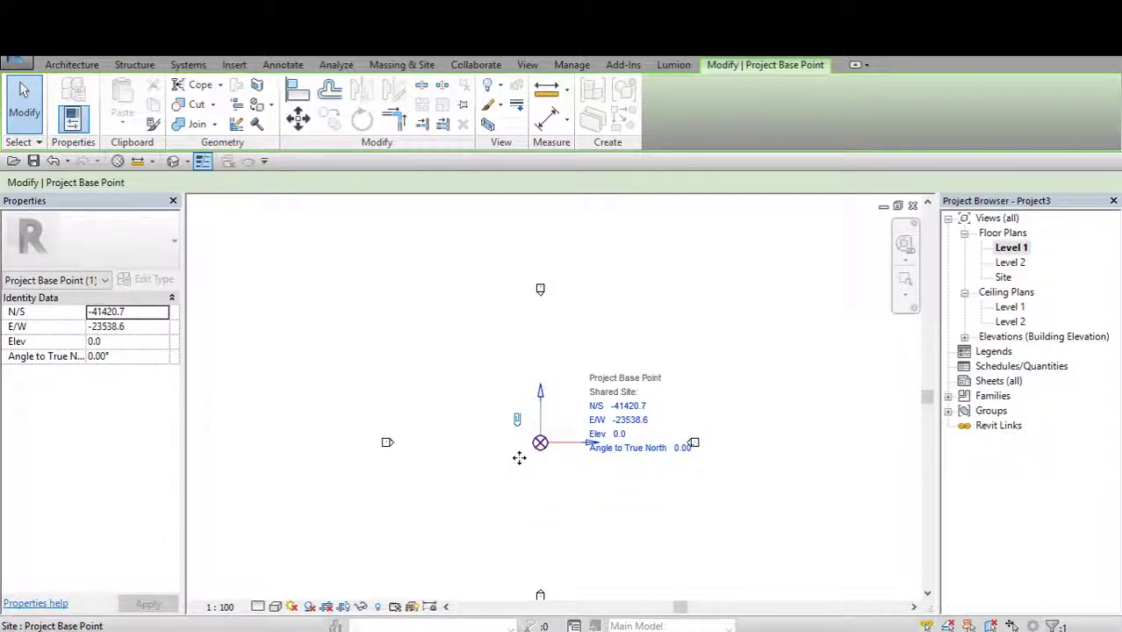
left_click_drag(519, 457, 467, 498)
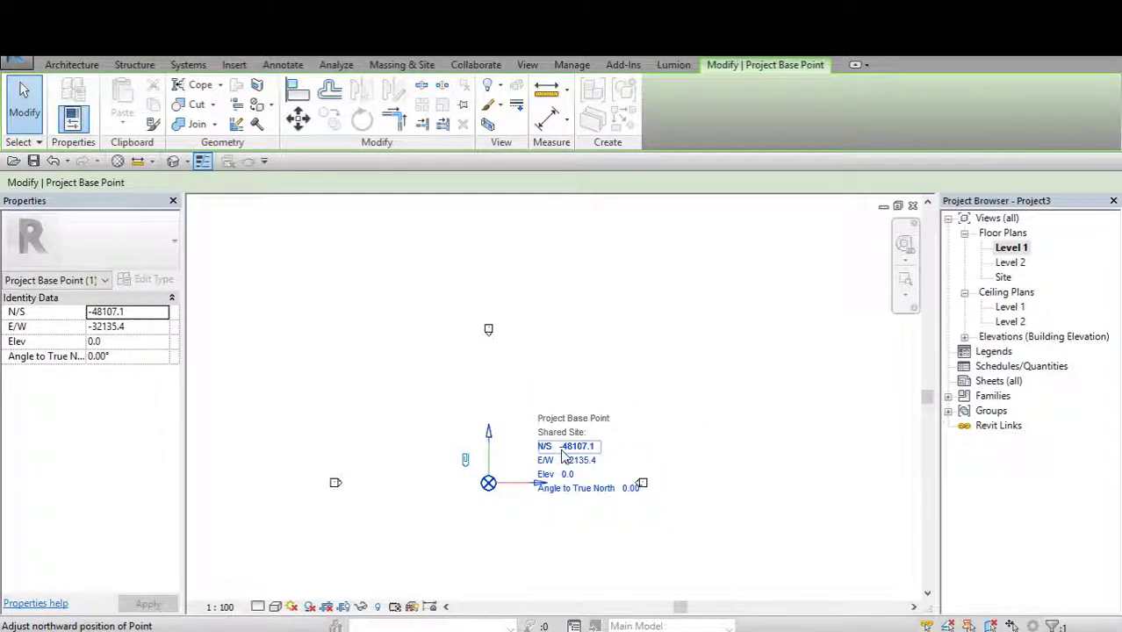
Drag the Project Base Point to N/S -54125.6, E/W -40644.4.
scroll(563, 456, "down", 2)
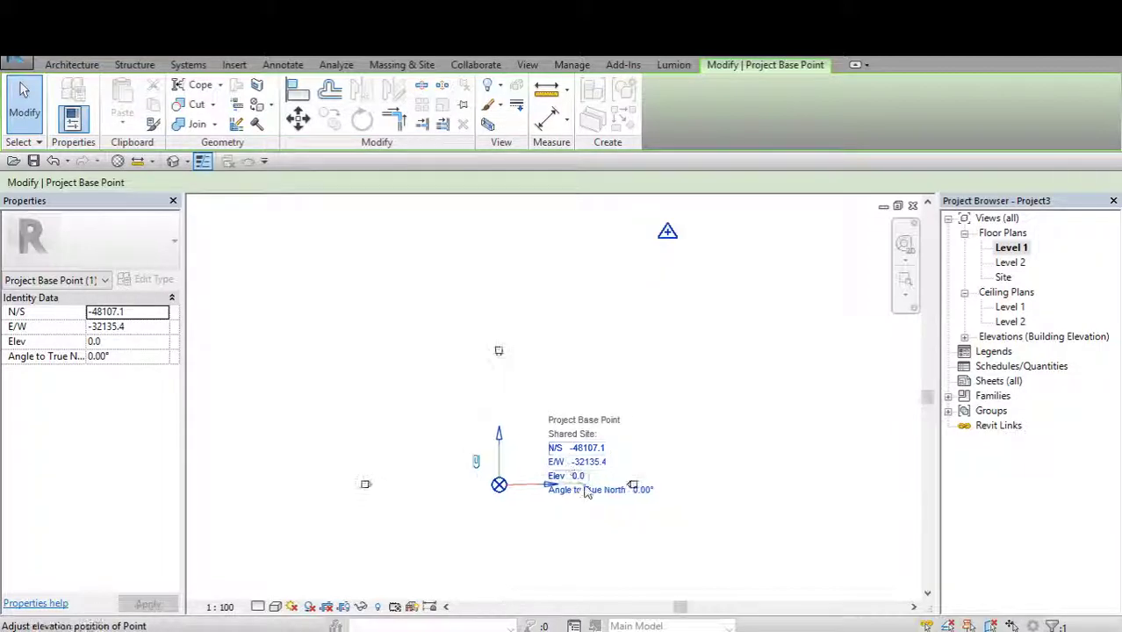
scroll(572, 461, "up", 2)
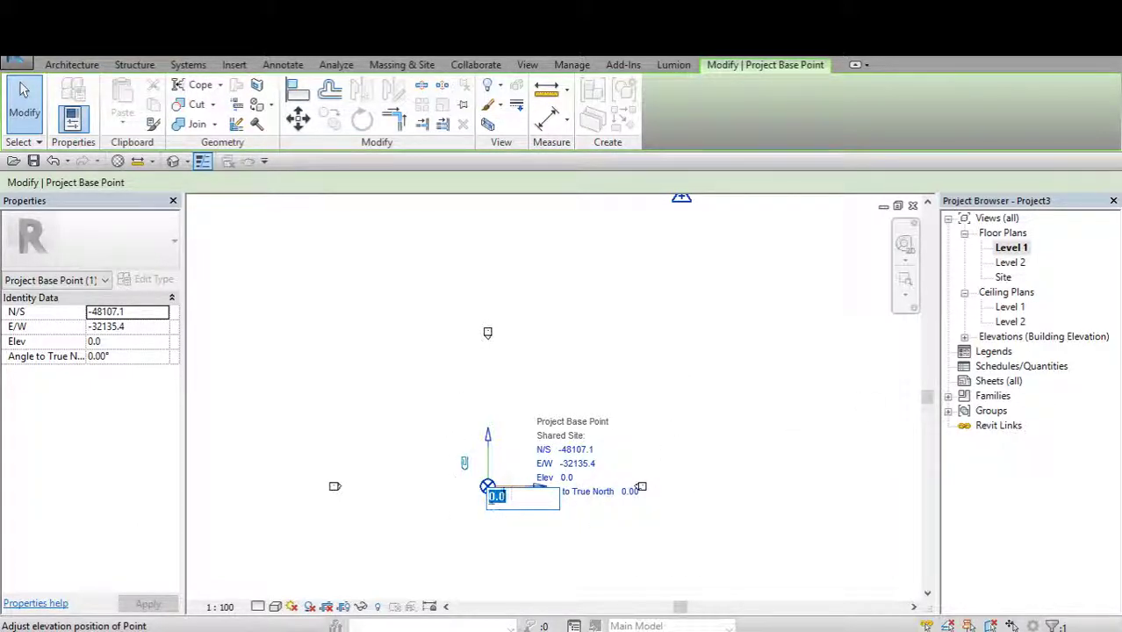
scroll(526, 496, "up", 2)
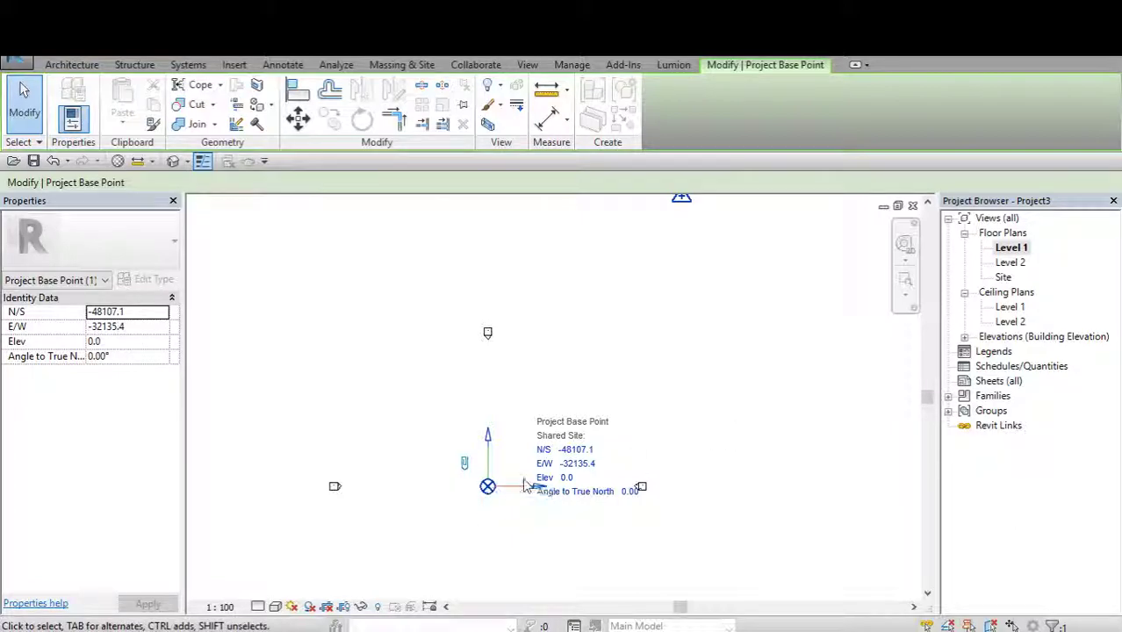
scroll(493, 491, "down", 3)
left_click_drag(469, 499, 434, 522)
Leave the Project Base Point's Angle to True North at 0.00° and go to the Architecture tools.
left_click(470, 518)
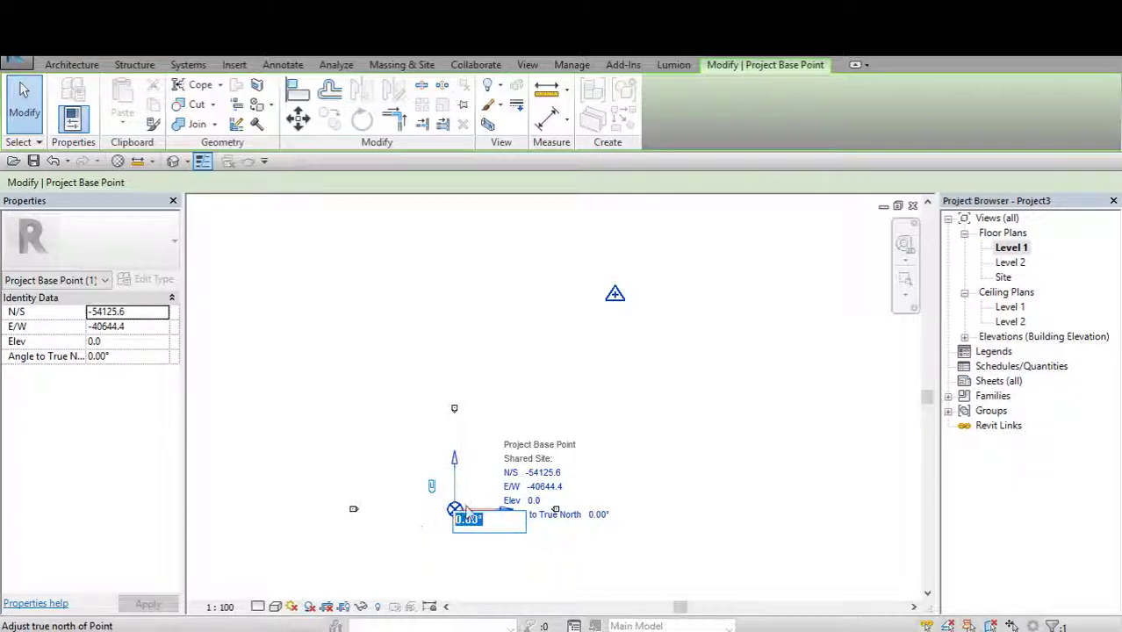
scroll(519, 502, "up", 1)
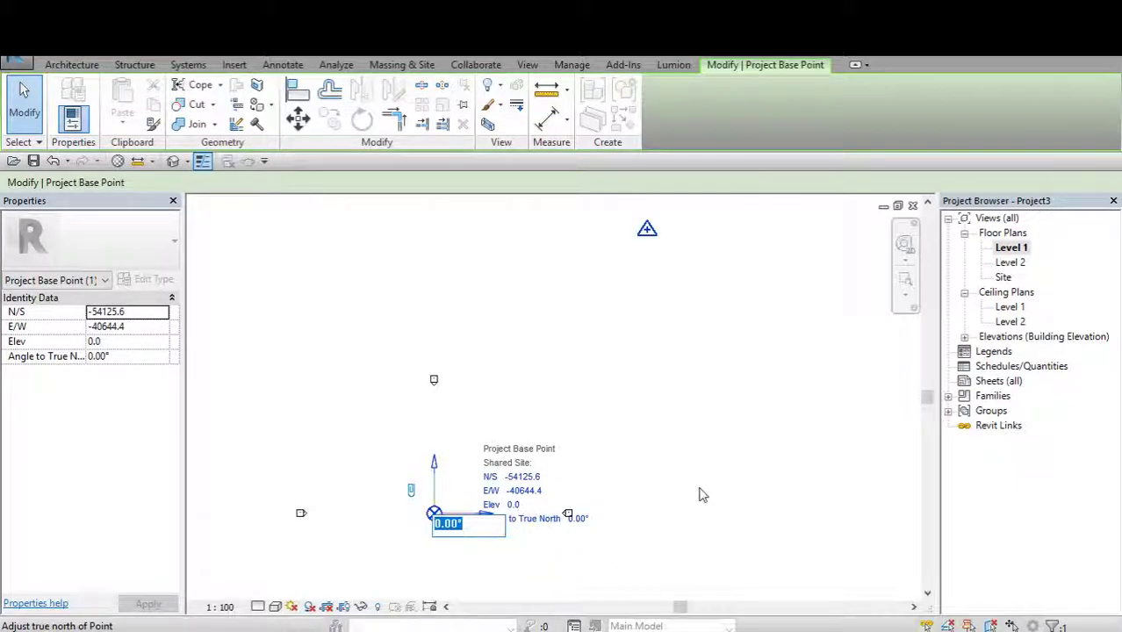
key("Escape")
scroll(511, 528, "up", 1)
left_click(520, 497)
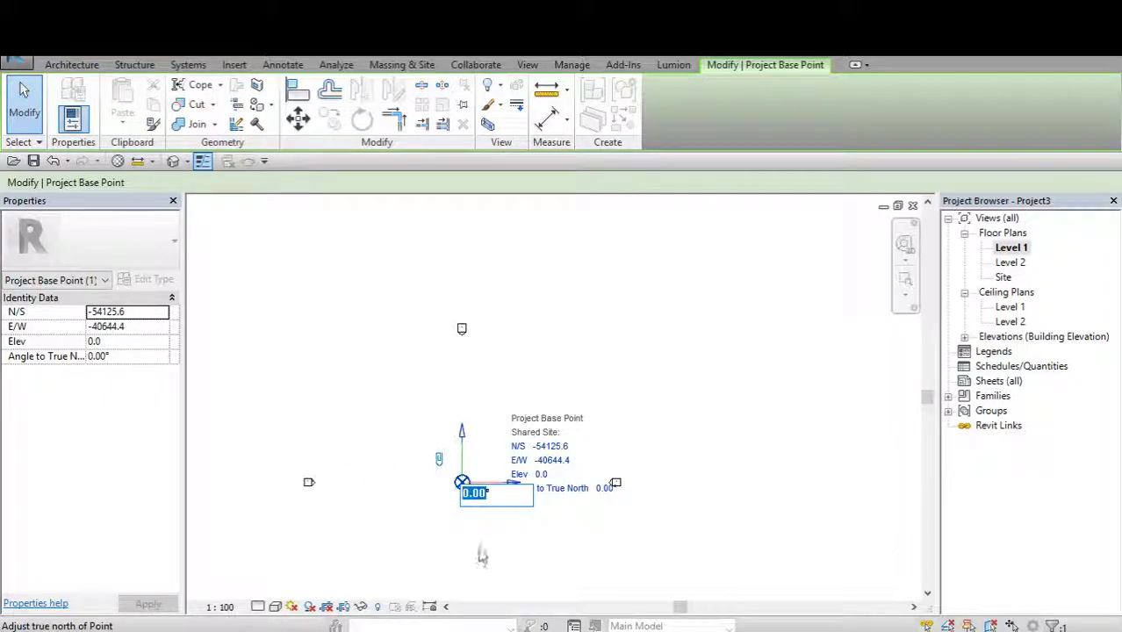
key("Escape")
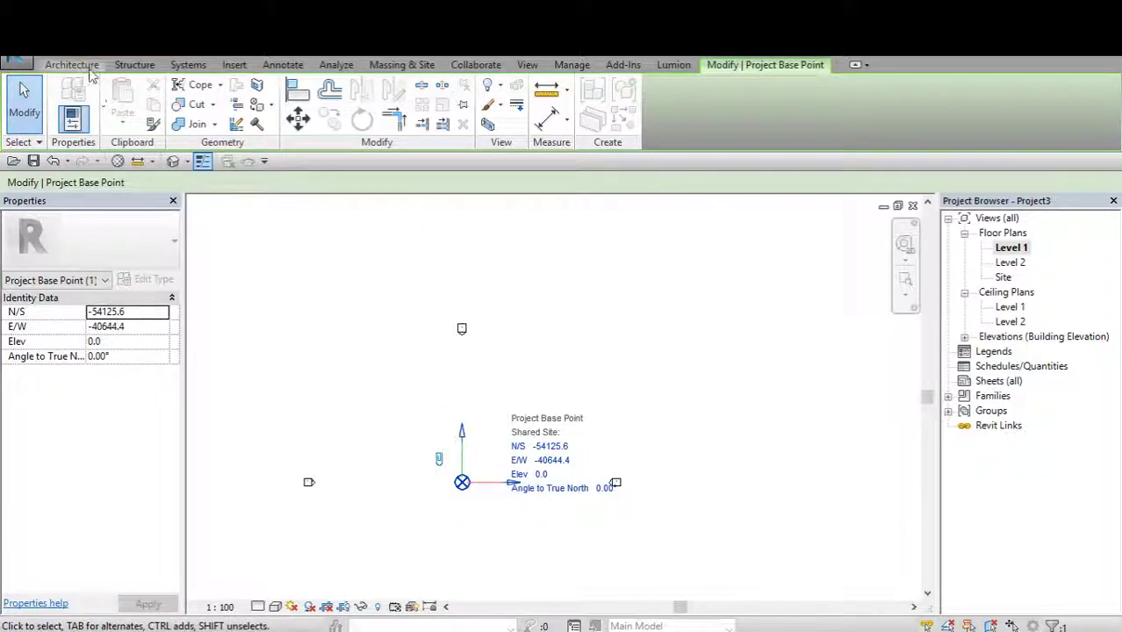
left_click(88, 66)
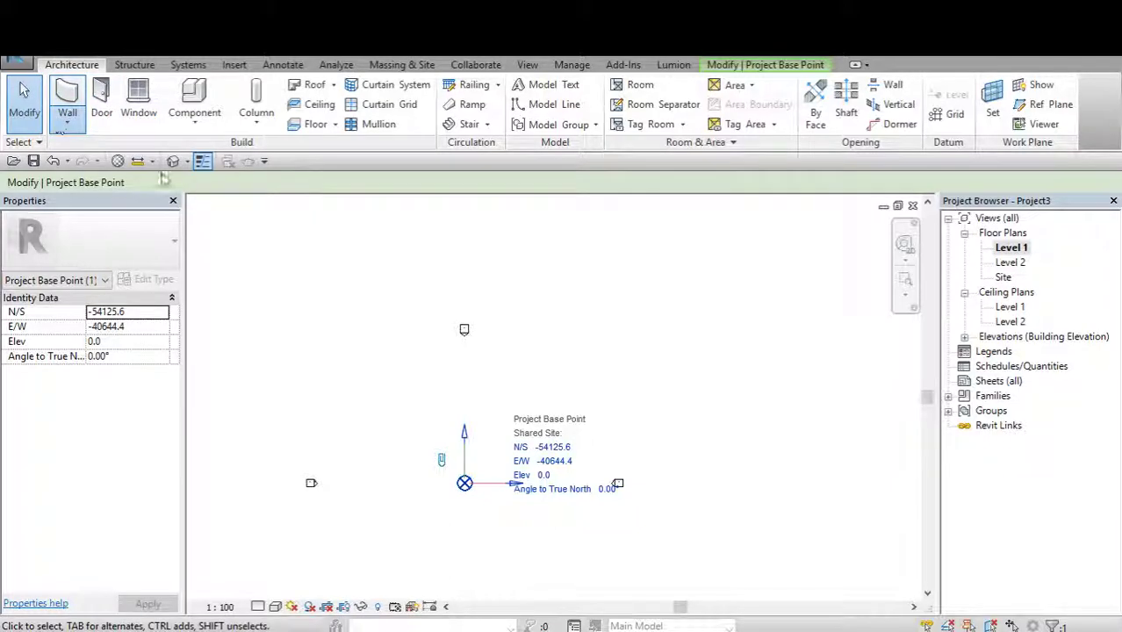
Draw four chained Generic 200mm walls with WA, closing the irregular outline at its start point.
left_click(485, 421)
key("w")
key("a")
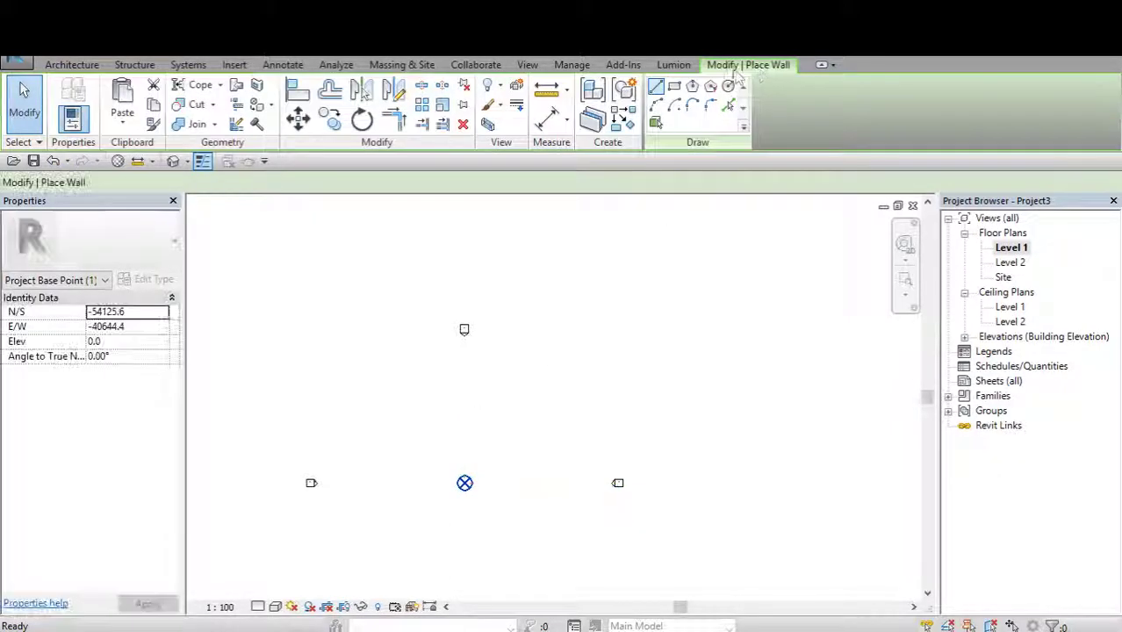
left_click(406, 455)
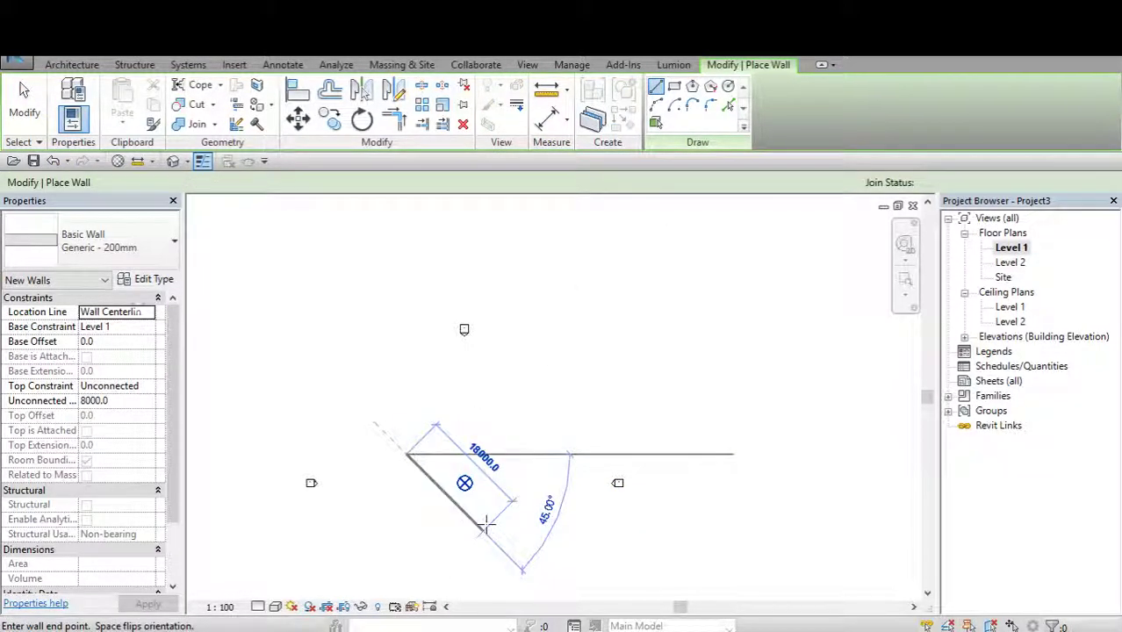
left_click(482, 529)
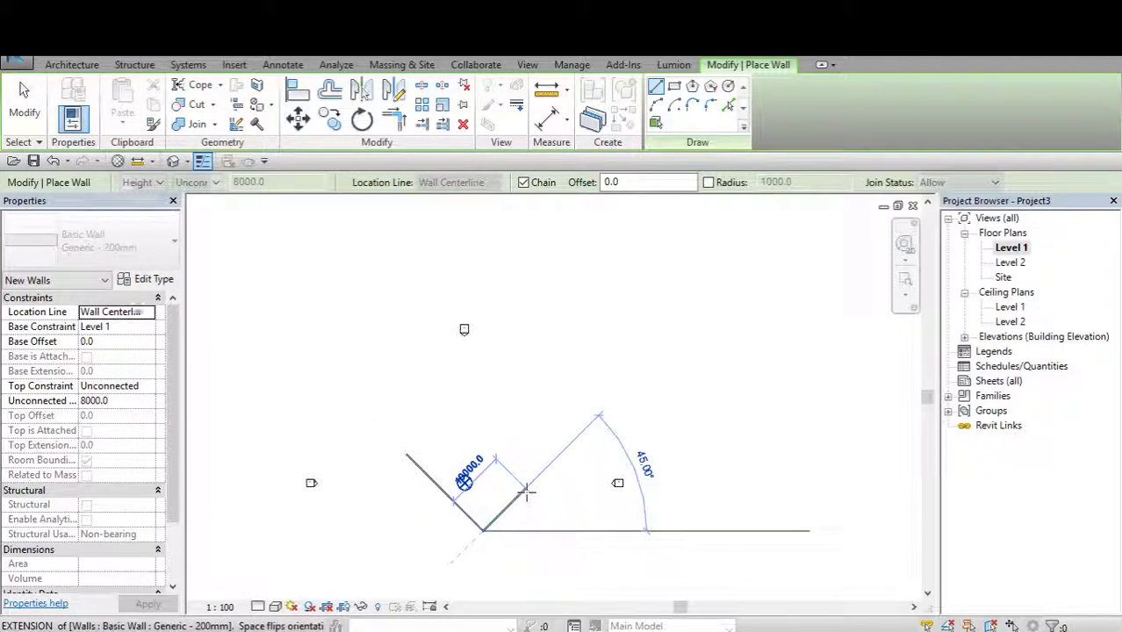
left_click(525, 488)
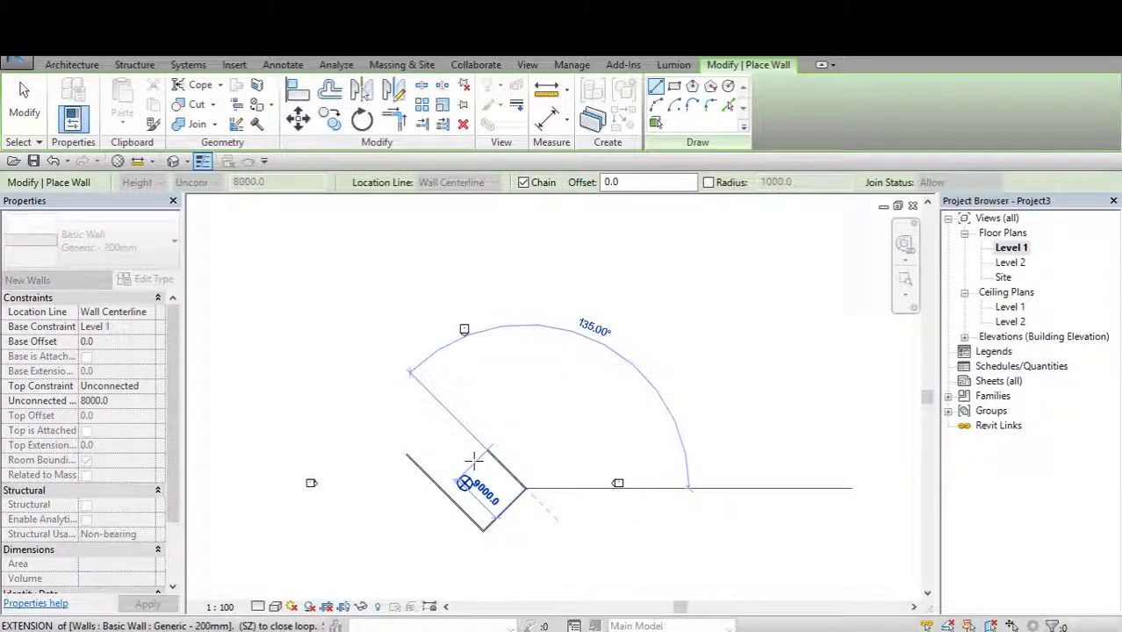
left_click(474, 460)
left_click(402, 452)
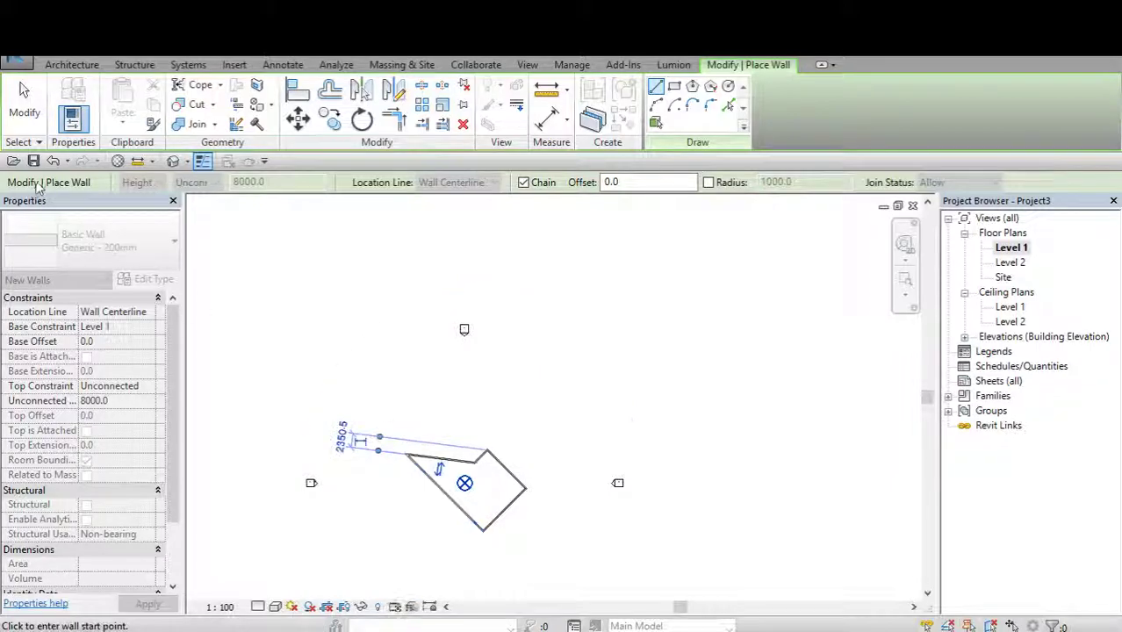
key("Escape")
scroll(466, 527, "up", 1)
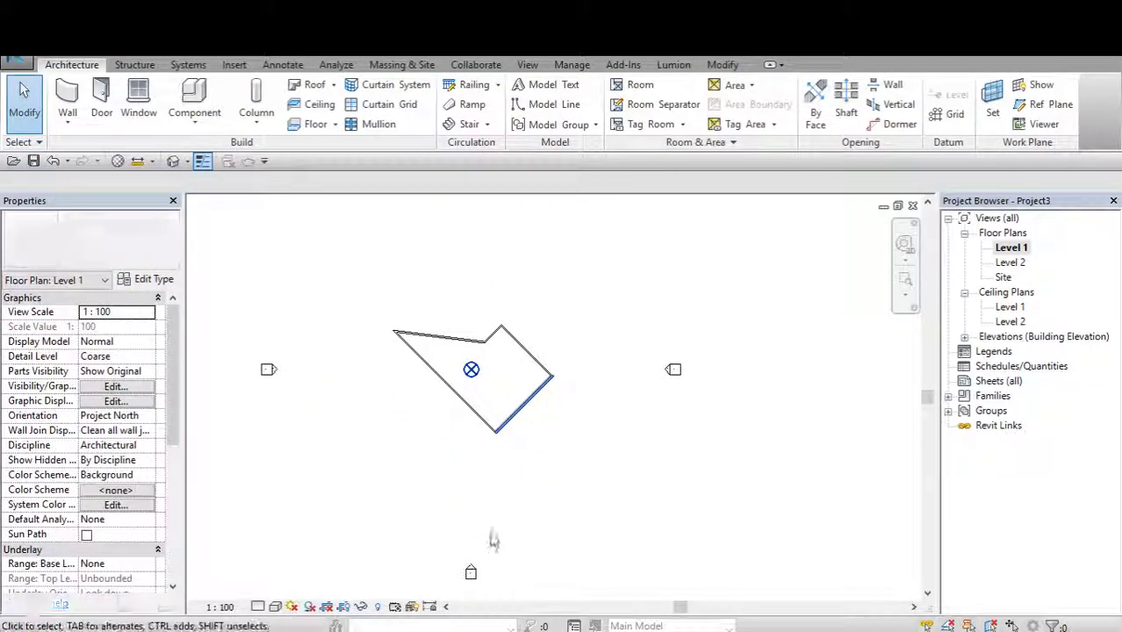
left_click(465, 553)
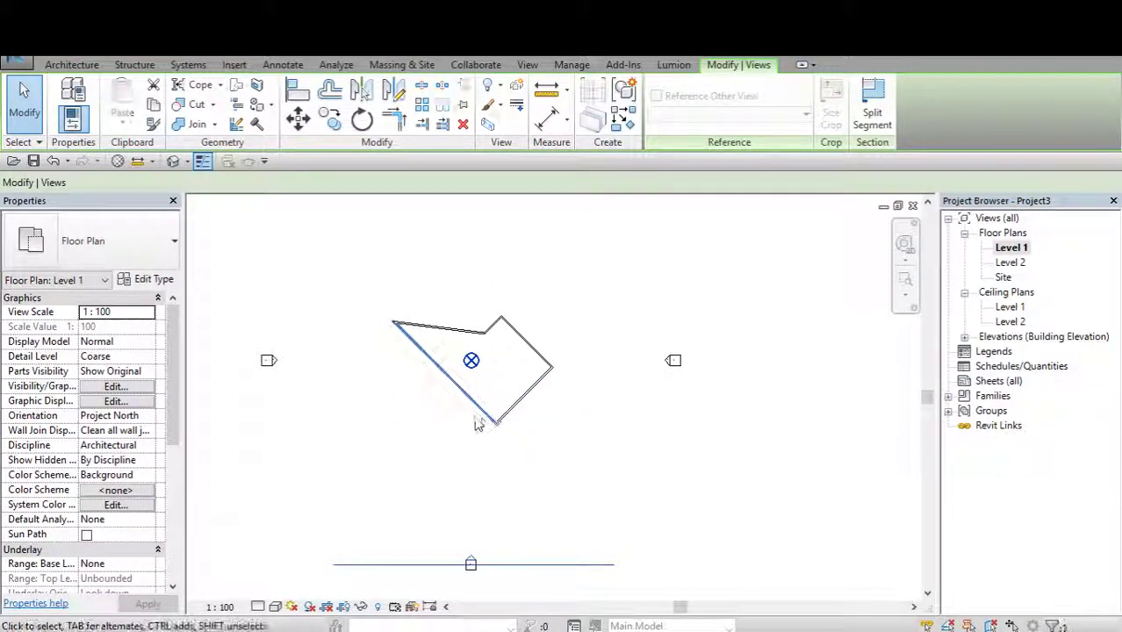
mouse_move(538, 452)
middle_mouse_down()
mouse_move(538, 465)
mouse_move(525, 401)
mouse_move(605, 455)
middle_mouse_up()
left_click(526, 492)
scroll(524, 439, "down", 1)
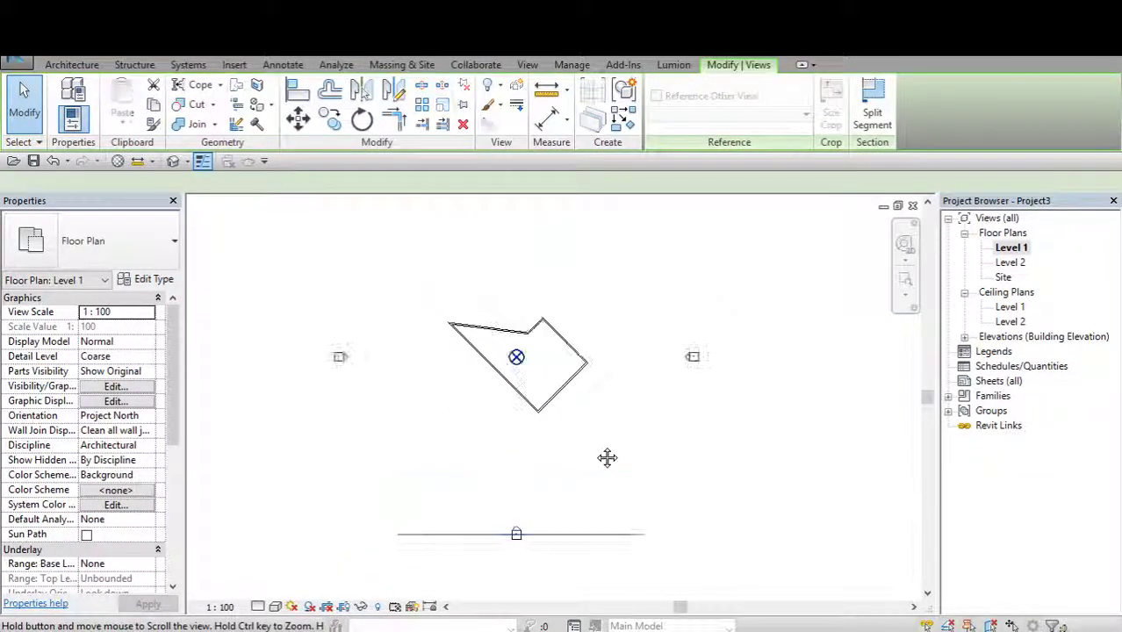
middle_click_drag(521, 414, 575, 465)
scroll(559, 372, "up", 1)
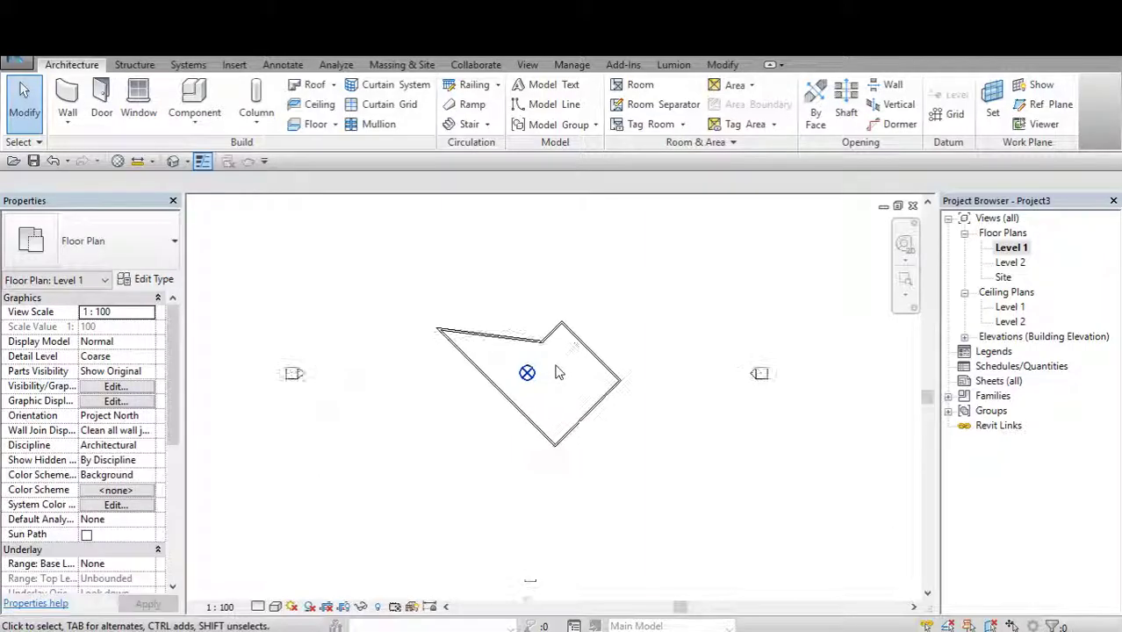
middle_click_drag(571, 413, 573, 404)
middle_click_drag(562, 525, 533, 415)
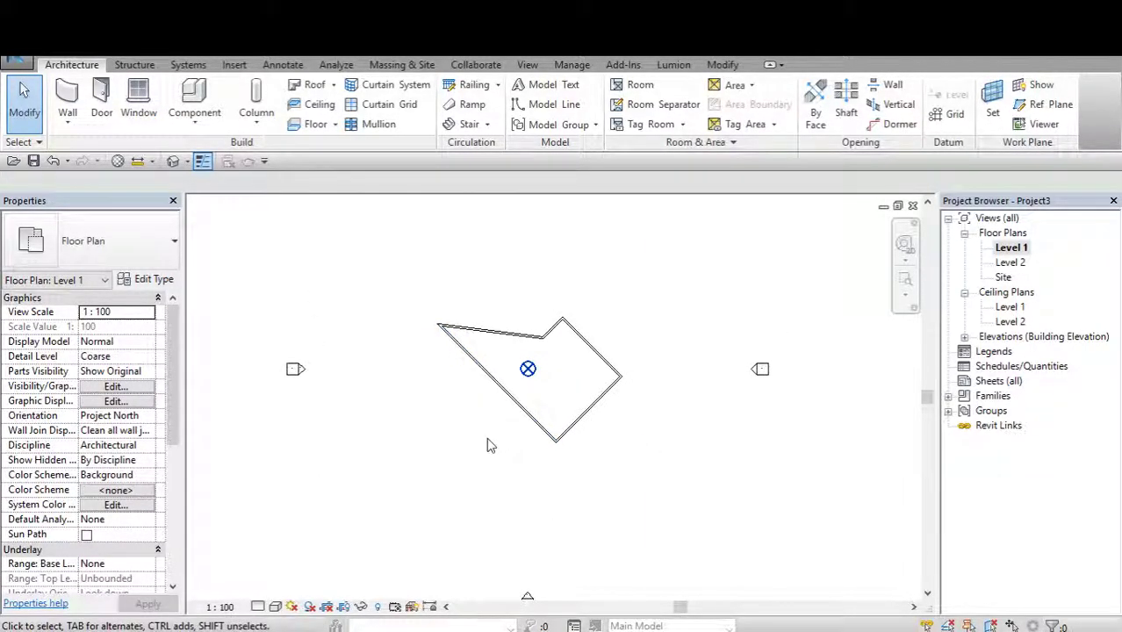
scroll(488, 443, "down", 1)
scroll(503, 443, "down", 2)
scroll(526, 408, "up", 1)
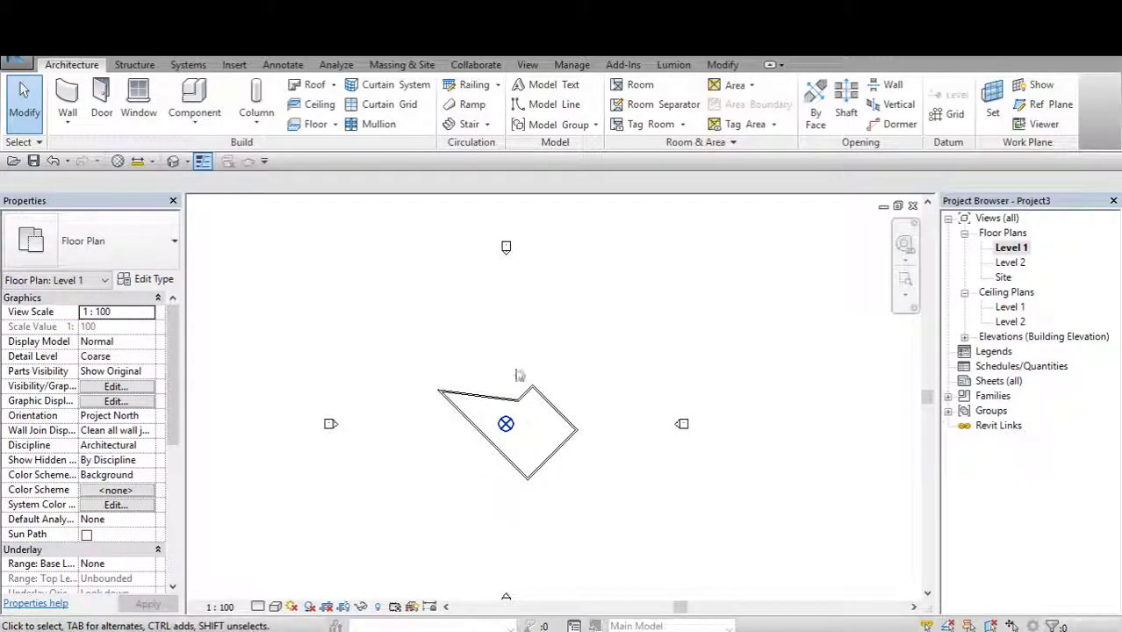
scroll(518, 375, "up", 1)
Swing the lower-left sloped wall vertical and stretch its end to a 7000 length.
scroll(436, 359, "down", 1)
left_click(410, 378)
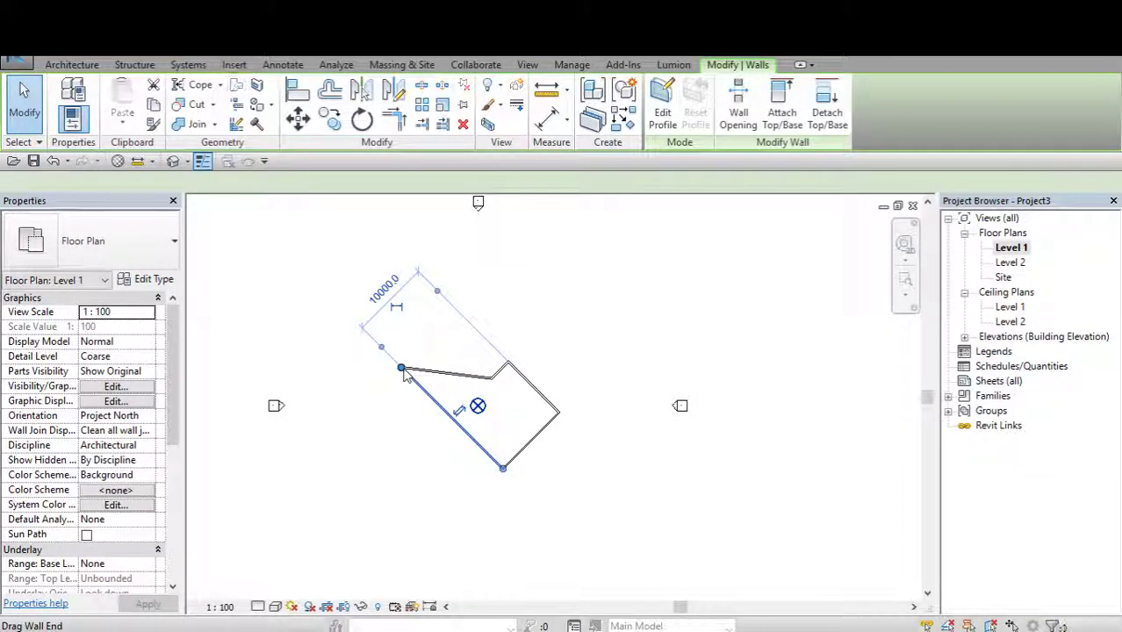
mouse_move(401, 369)
left_mouse_down()
mouse_move(506, 431)
mouse_move(502, 469)
left_mouse_up()
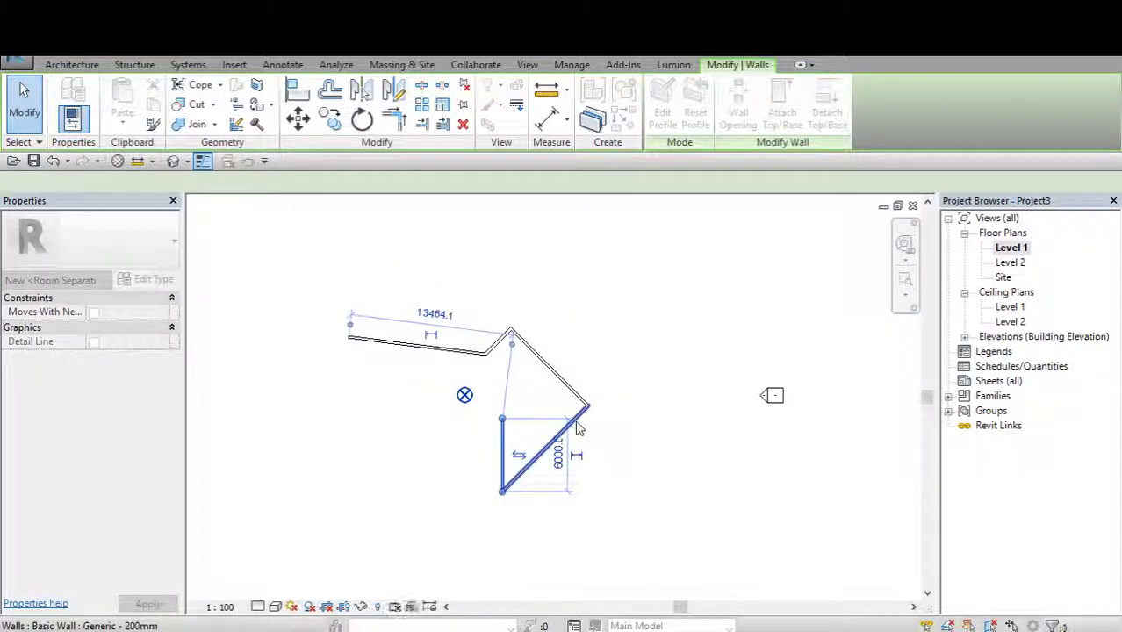
left_click_drag(594, 471, 588, 488)
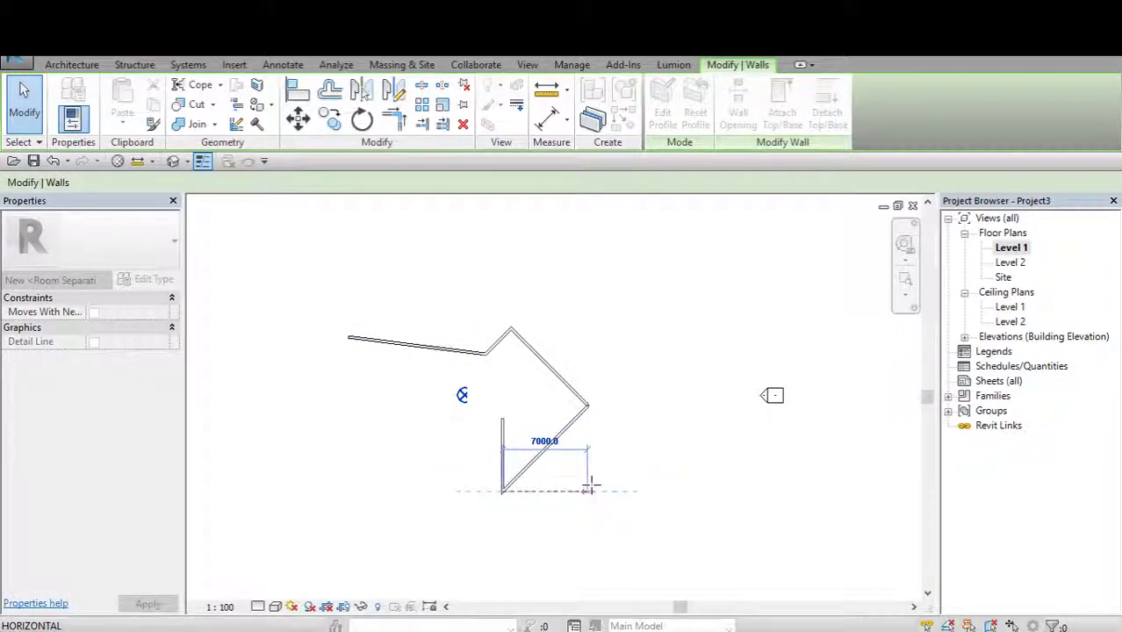
Move the vertical wall left to shorten the bottom wall, and level the 8000 mm top wall.
left_click(534, 413)
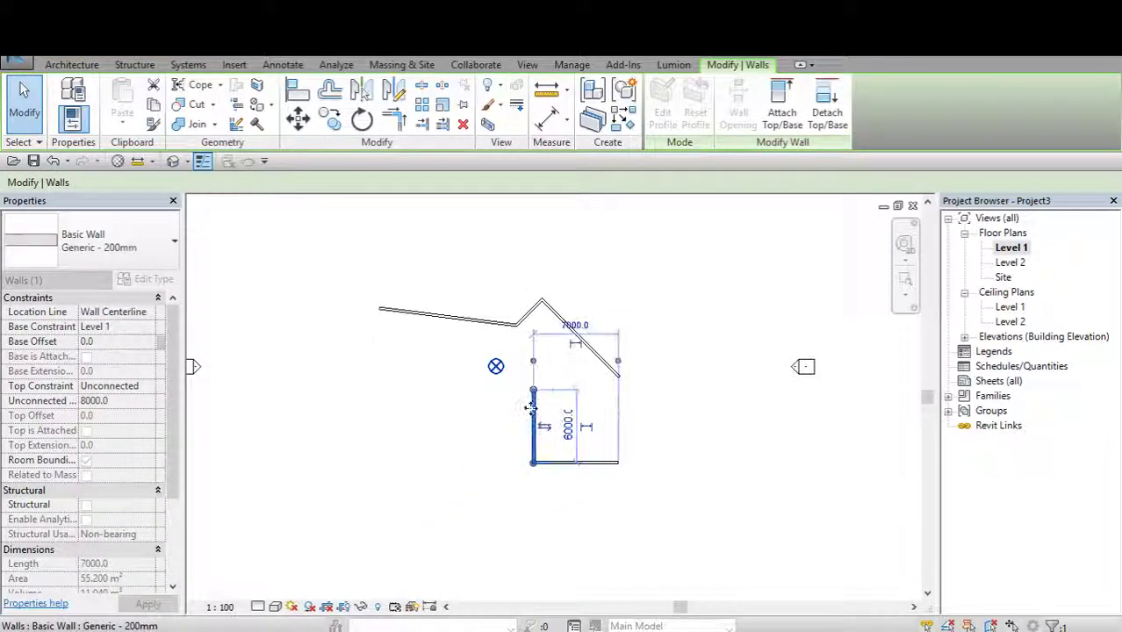
left_click_drag(535, 412, 449, 403)
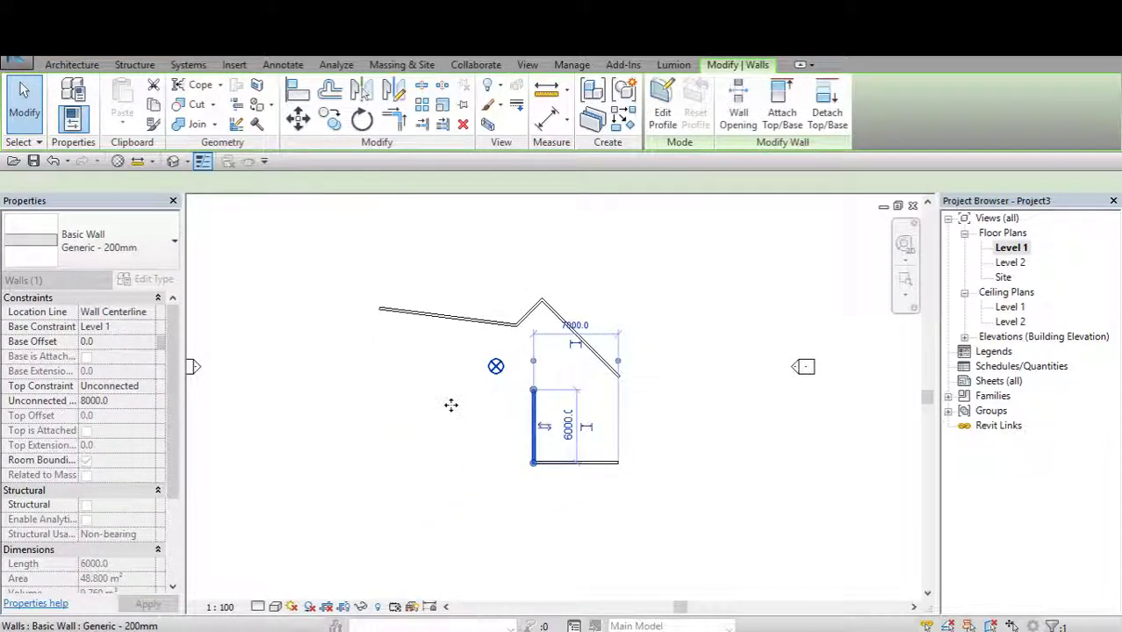
left_click(388, 312)
mouse_move(380, 309)
left_mouse_down()
mouse_move(436, 329)
mouse_move(386, 316)
left_mouse_up()
scroll(509, 368, "down", 2)
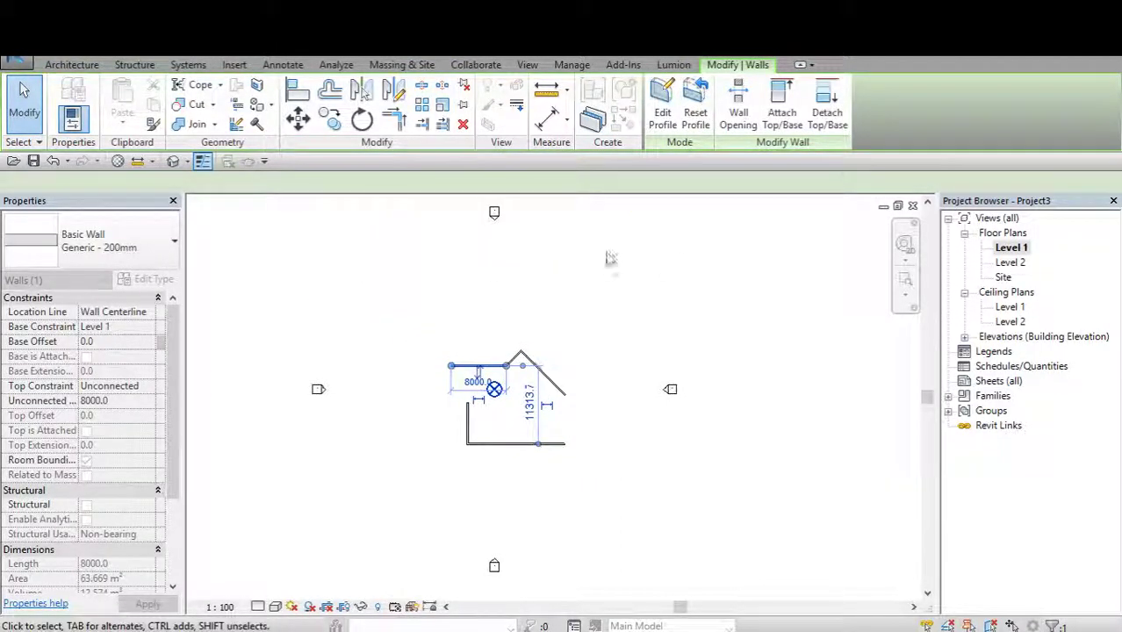
left_click(897, 205)
left_click(884, 458)
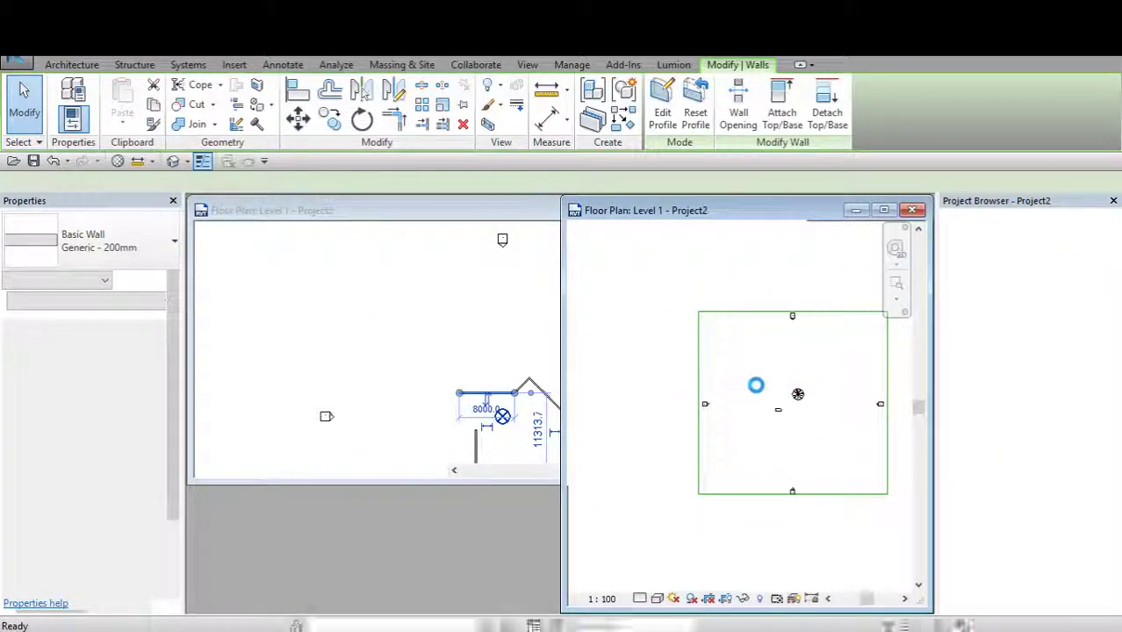
left_click(492, 375)
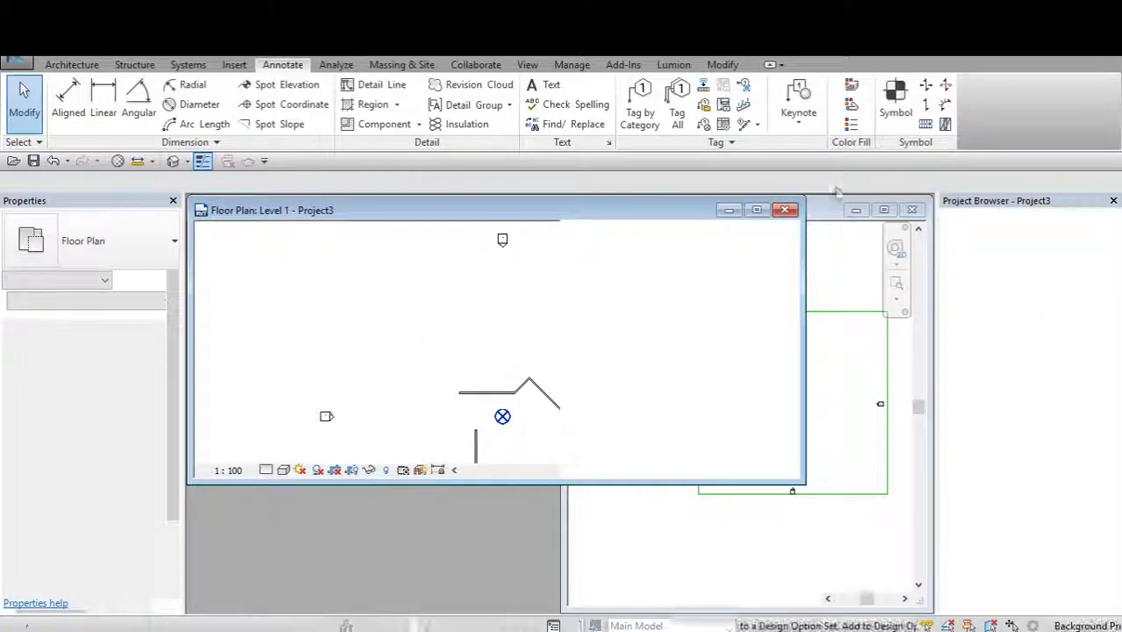
left_click(756, 211)
scroll(504, 387, "up", 2)
scroll(518, 423, "up", 1)
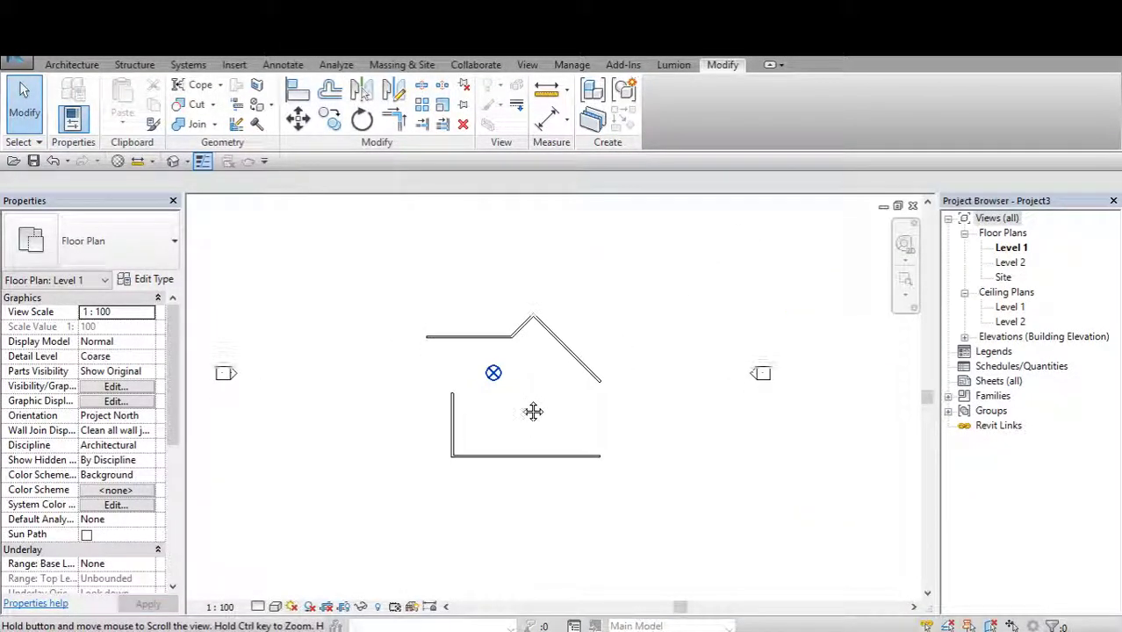
scroll(514, 369, "down", 1)
scroll(492, 449, "down", 2)
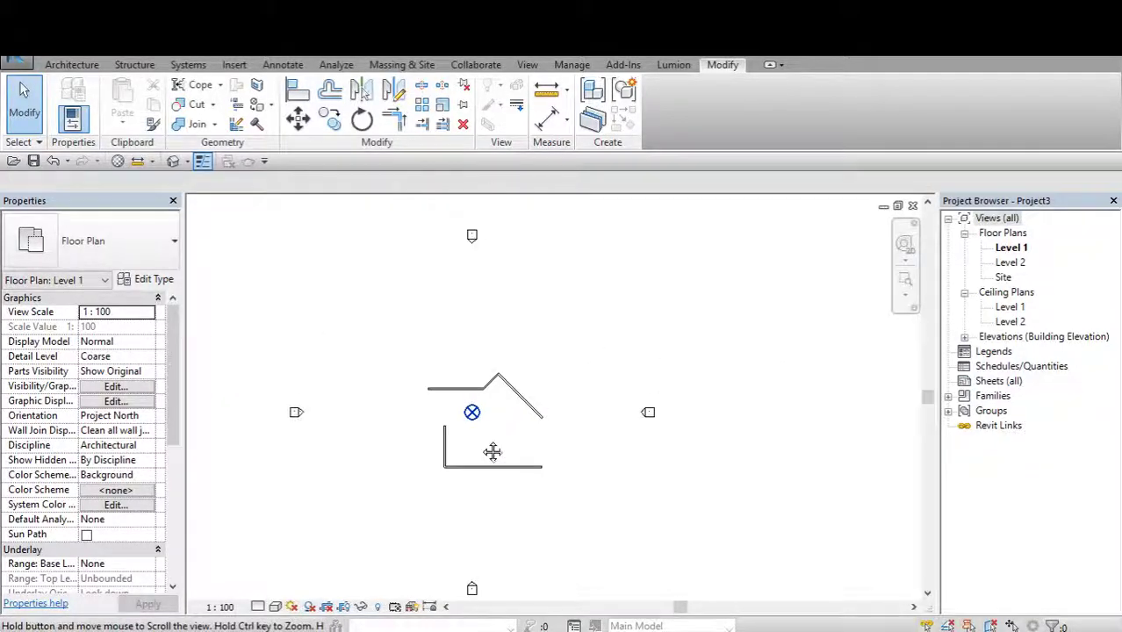
scroll(538, 392, "down", 1)
scroll(538, 391, "down", 1)
left_click(515, 371)
left_click(431, 426)
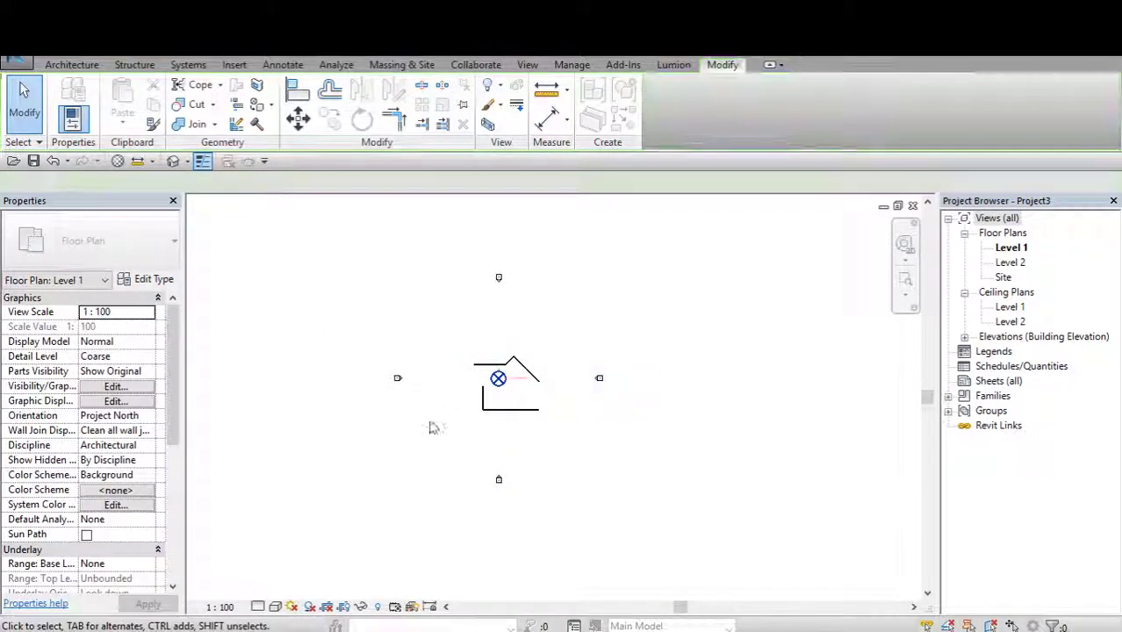
scroll(431, 425, "up", 2)
scroll(608, 362, "down", 2)
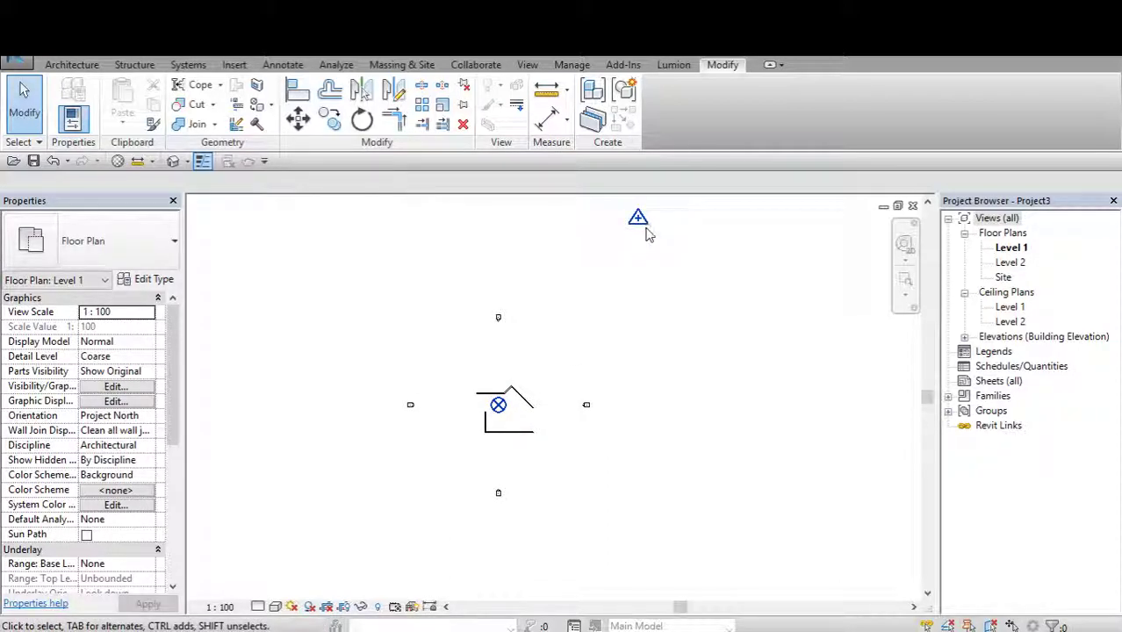
Select the survey point and the project base point to compare their coordinates.
left_click(639, 219)
left_click(606, 309)
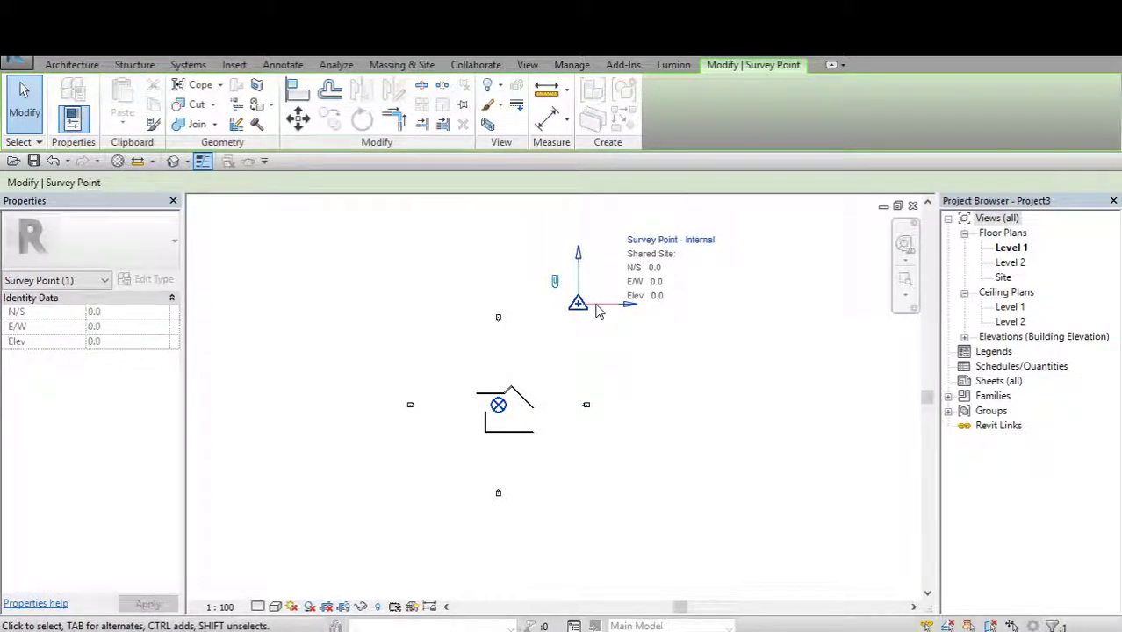
left_click(596, 331)
left_click(579, 304)
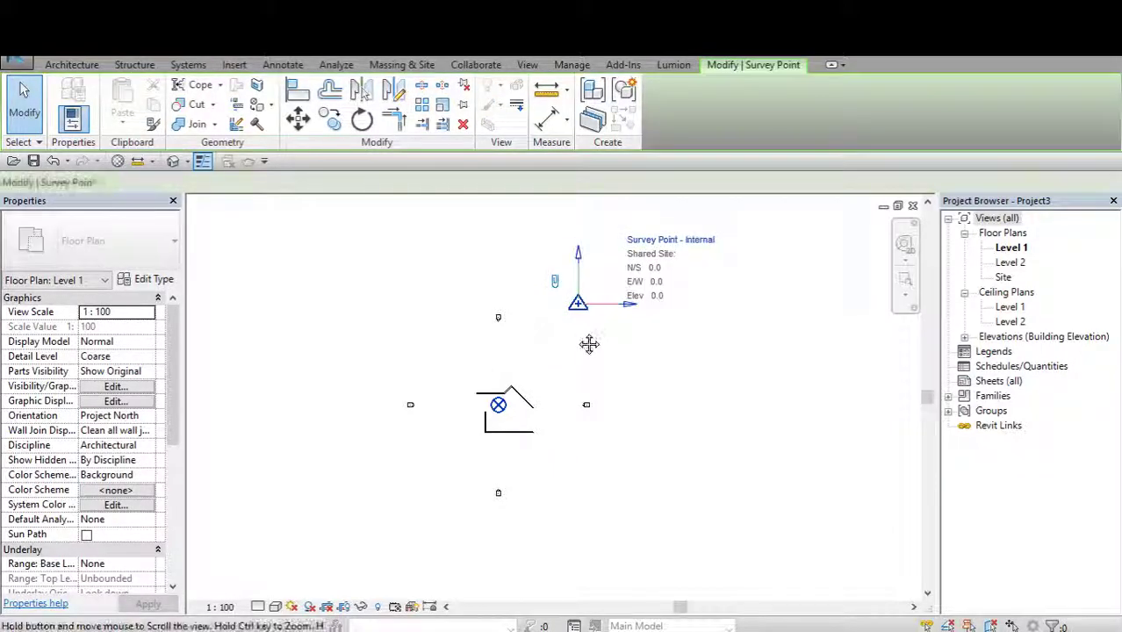
left_click(512, 421)
scroll(512, 422, "up", 1)
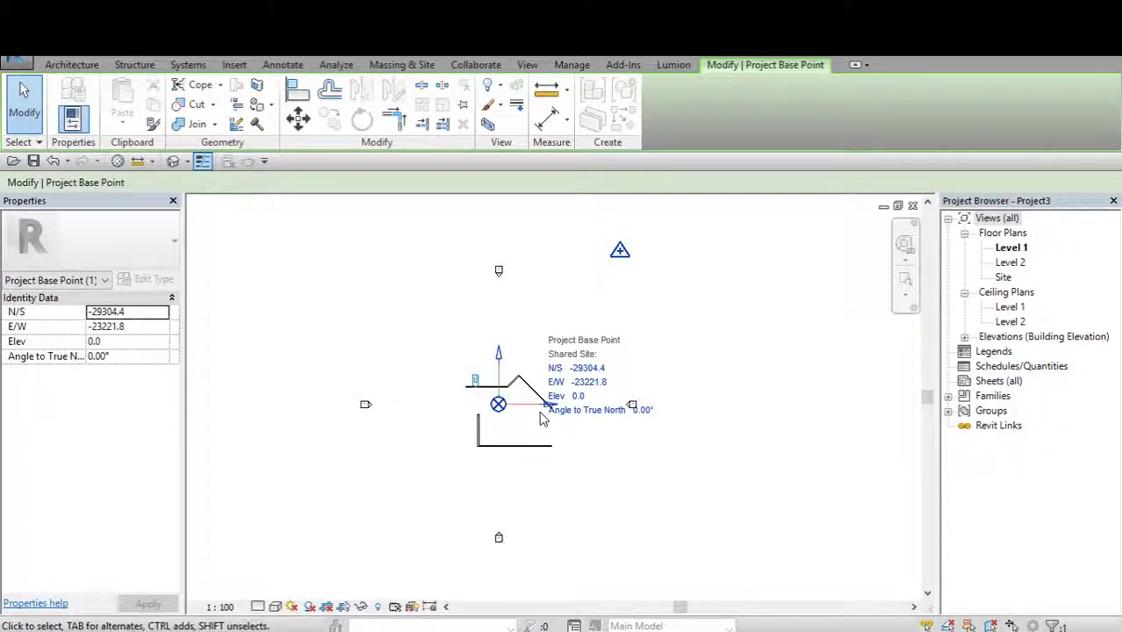
left_click(520, 424)
left_click(617, 255)
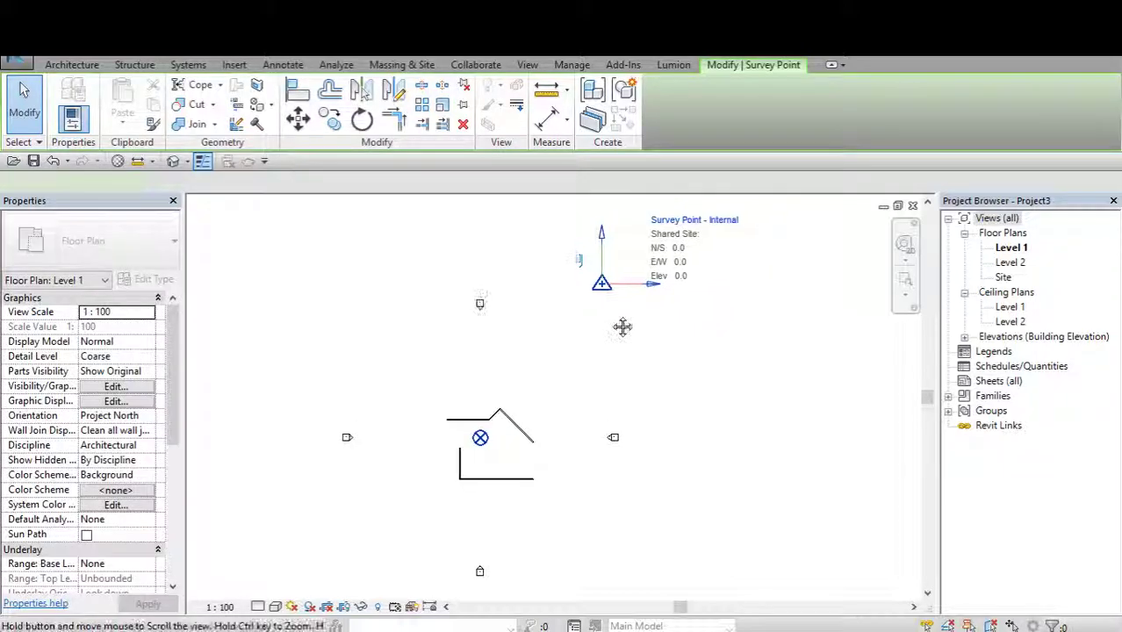
Drag the survey point down-left, away from the house.
middle_click_drag(663, 240, 639, 283)
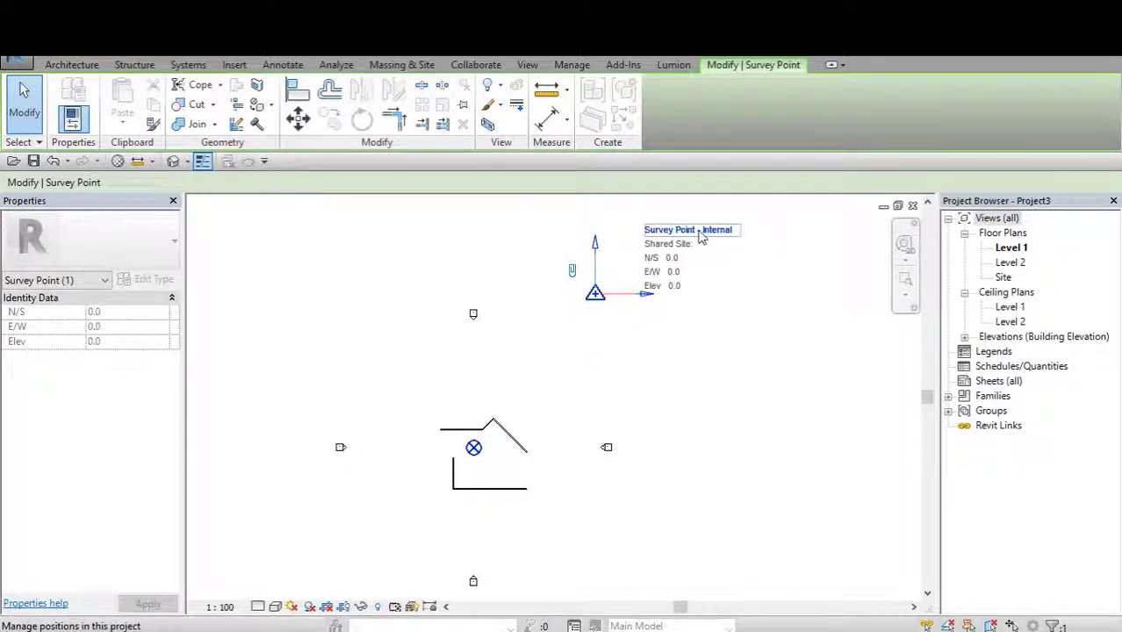
middle_click_drag(628, 298, 623, 303)
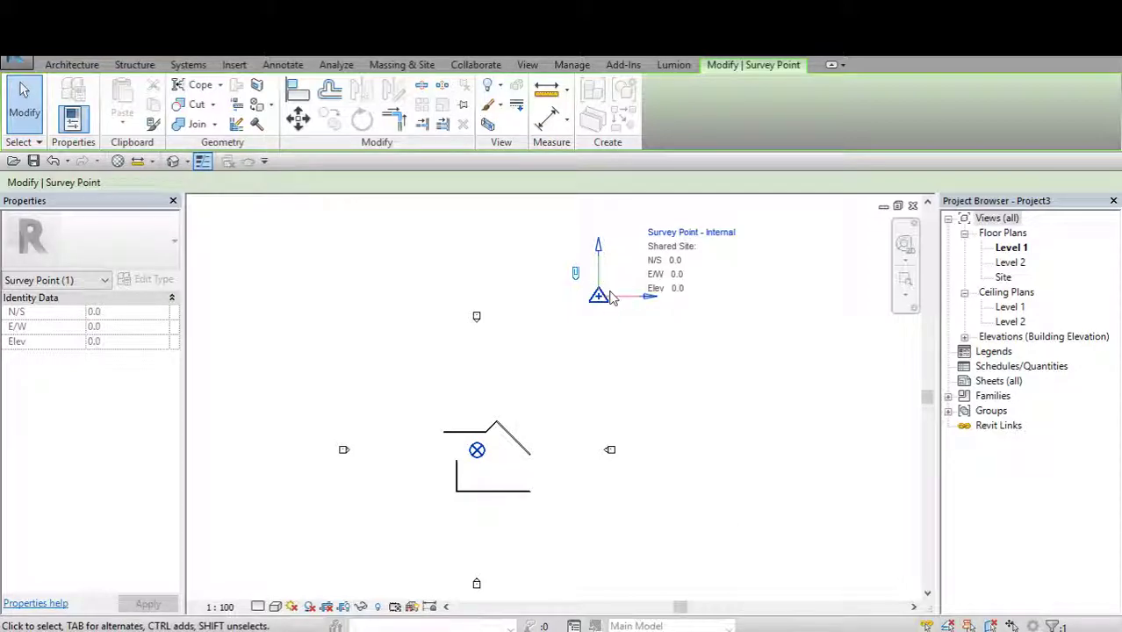
scroll(619, 315, "up", 1)
scroll(617, 314, "up", 1)
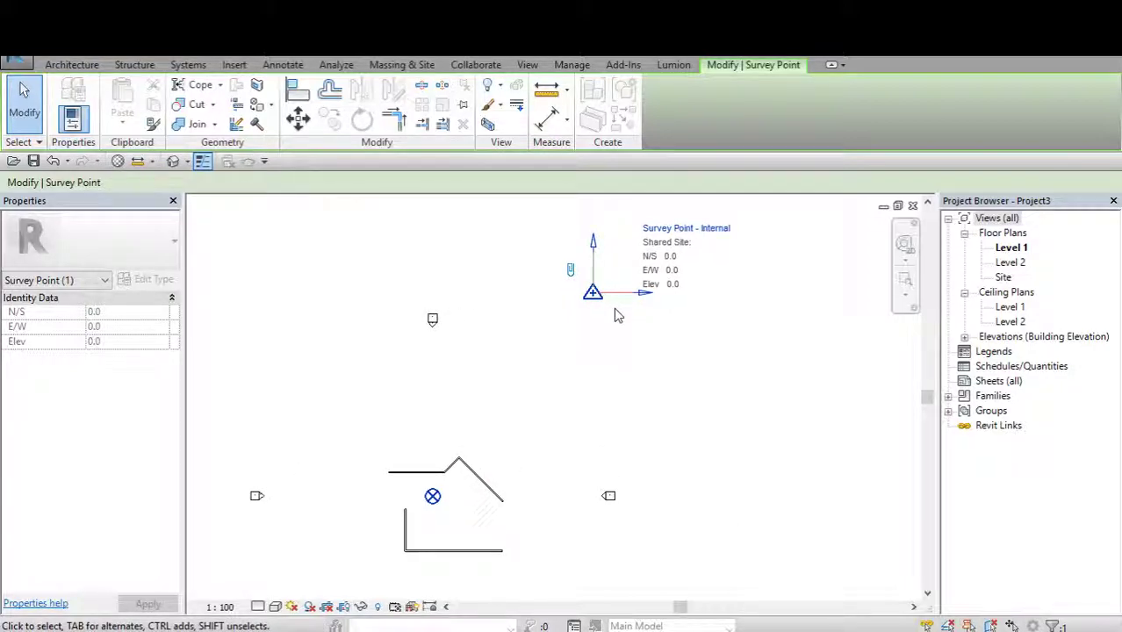
scroll(617, 301, "down", 1)
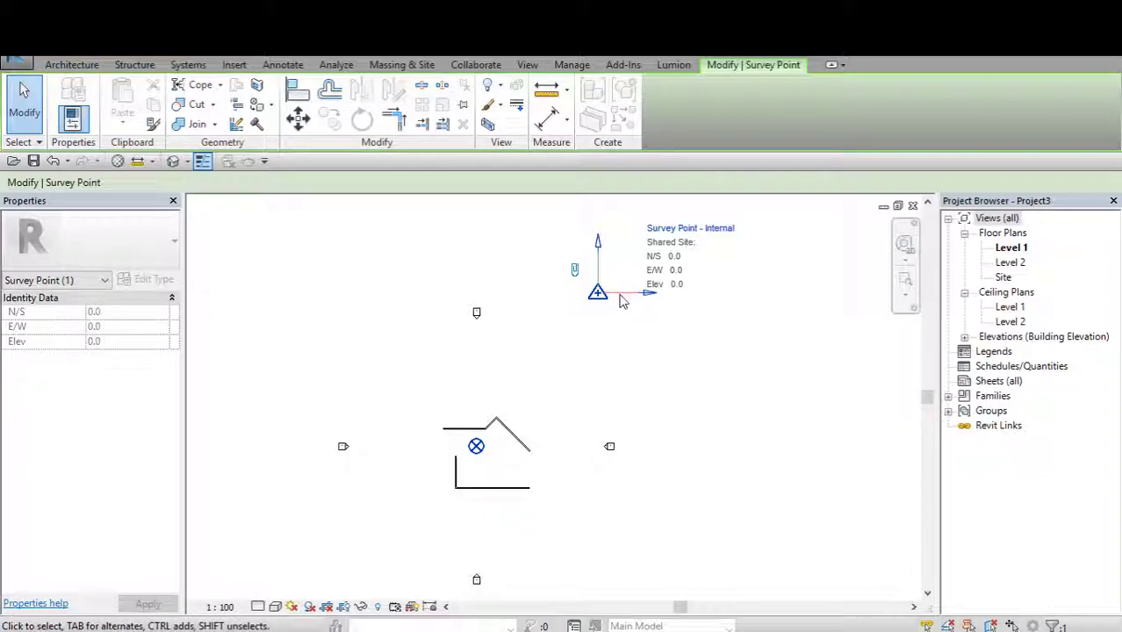
scroll(621, 301, "down", 1)
left_click_drag(619, 301, 474, 444)
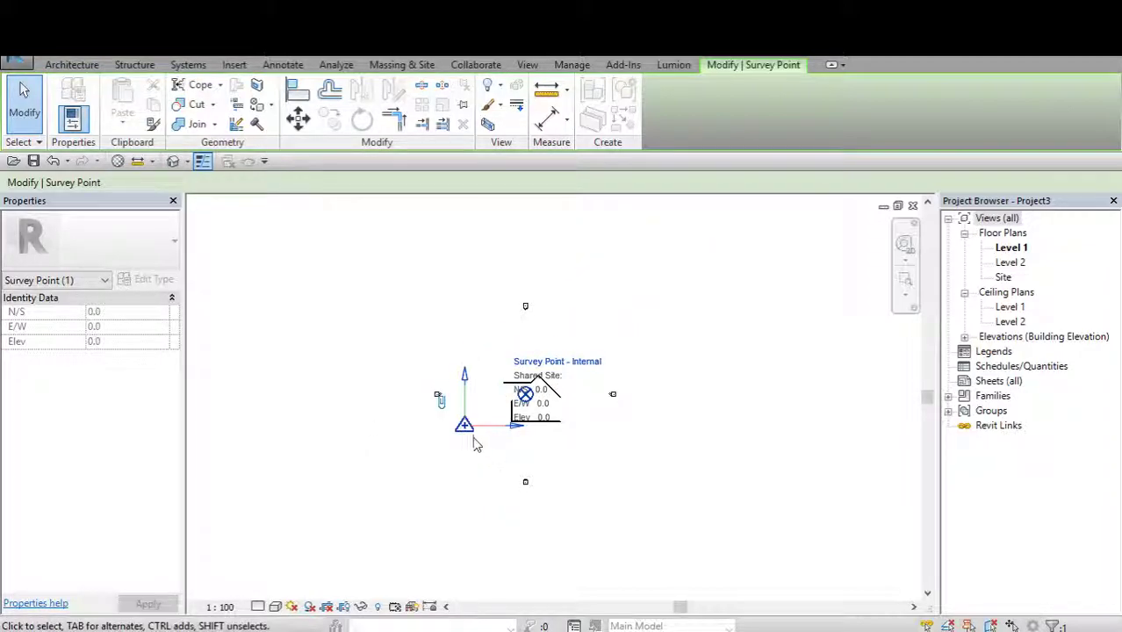
Drag the survey point further down-left of the house and recentre the plan.
left_click(464, 439)
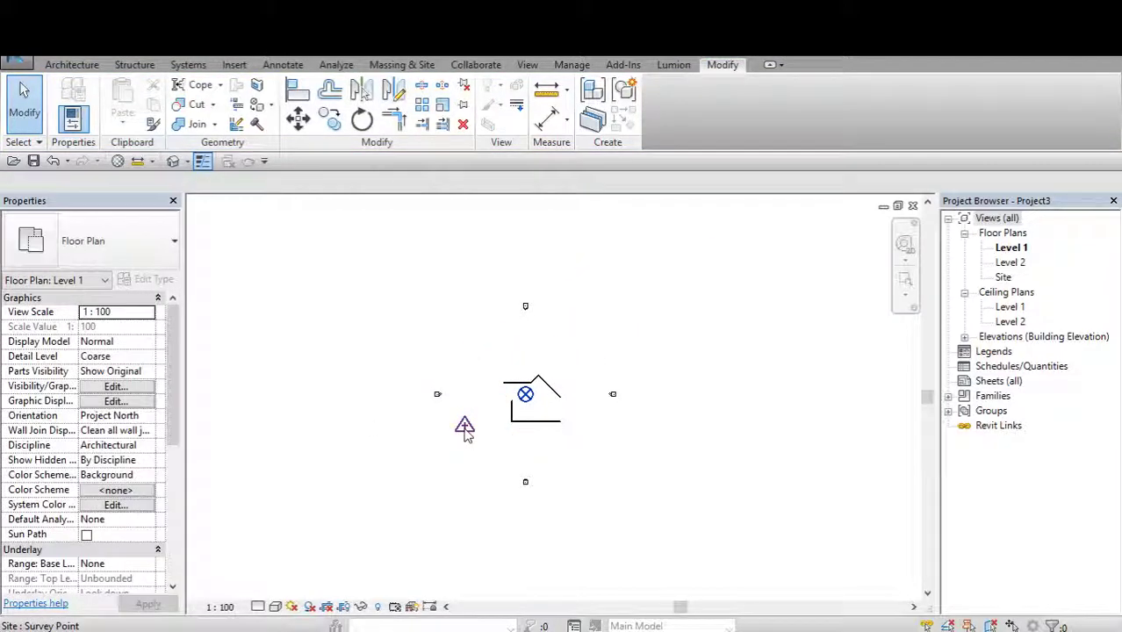
left_click(465, 426)
scroll(464, 440, "up", 2)
left_click(466, 435)
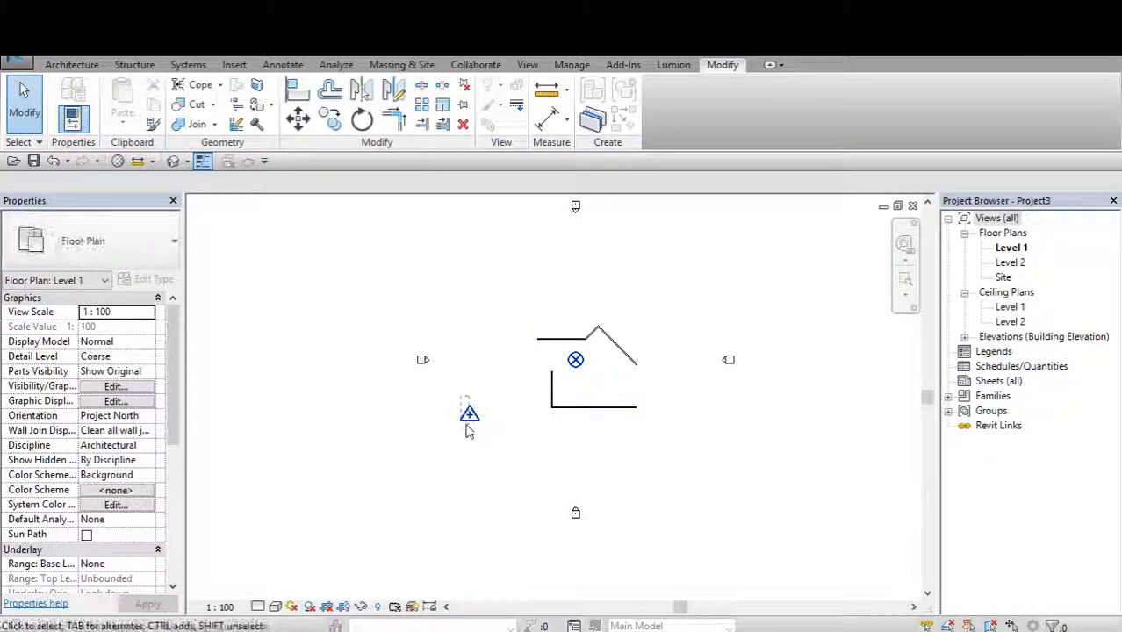
left_click_drag(467, 413, 420, 501)
scroll(503, 501, "up", 1)
scroll(448, 511, "up", 1)
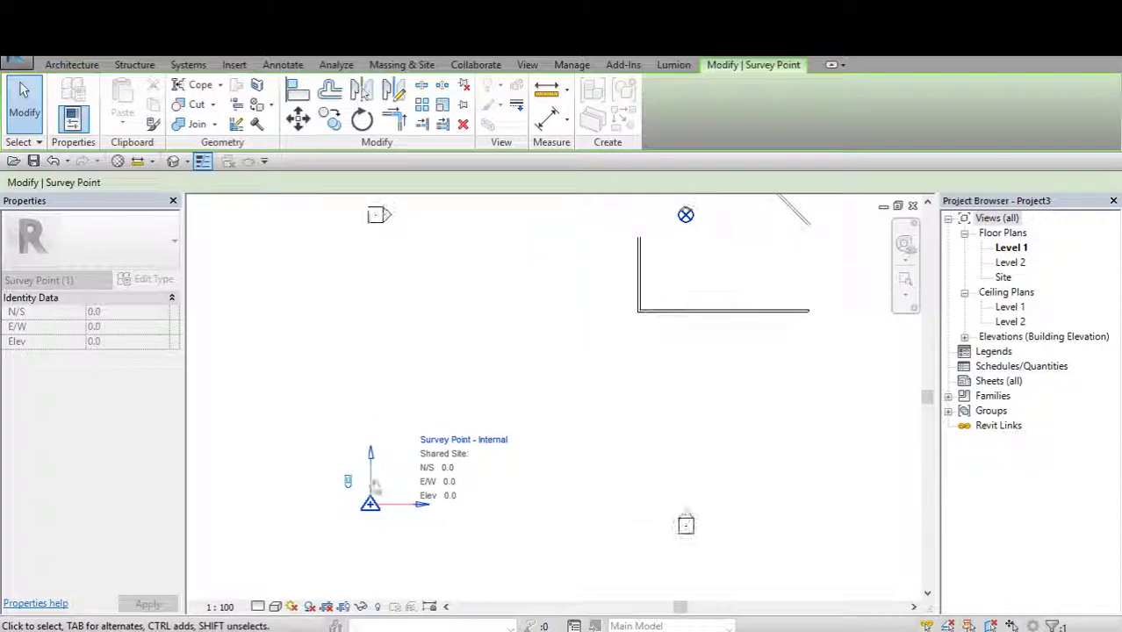
scroll(581, 501, "down", 1)
middle_click_drag(581, 501, 459, 525)
scroll(463, 497, "down", 1)
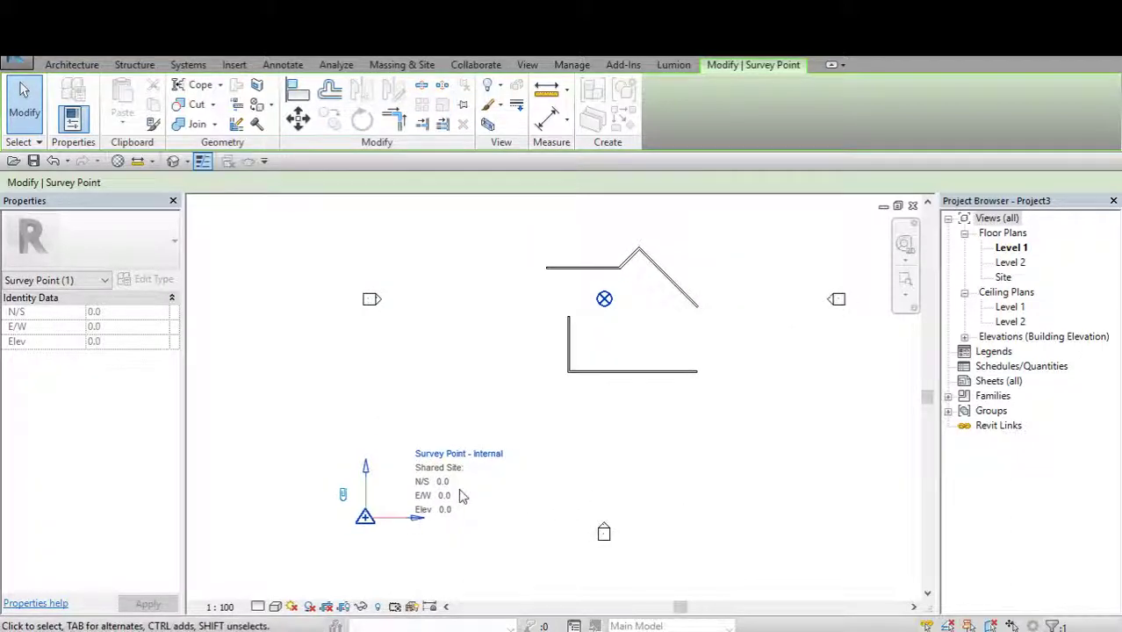
Check the project base point at the house, then reselect the survey point at its new spot.
left_click(438, 408)
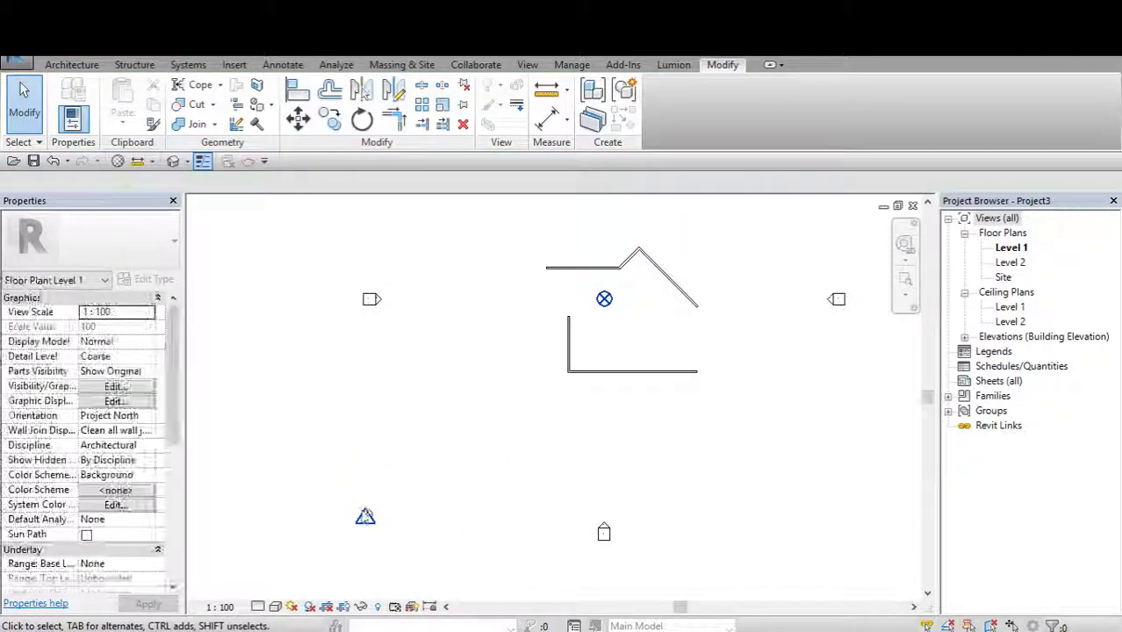
left_click(603, 301)
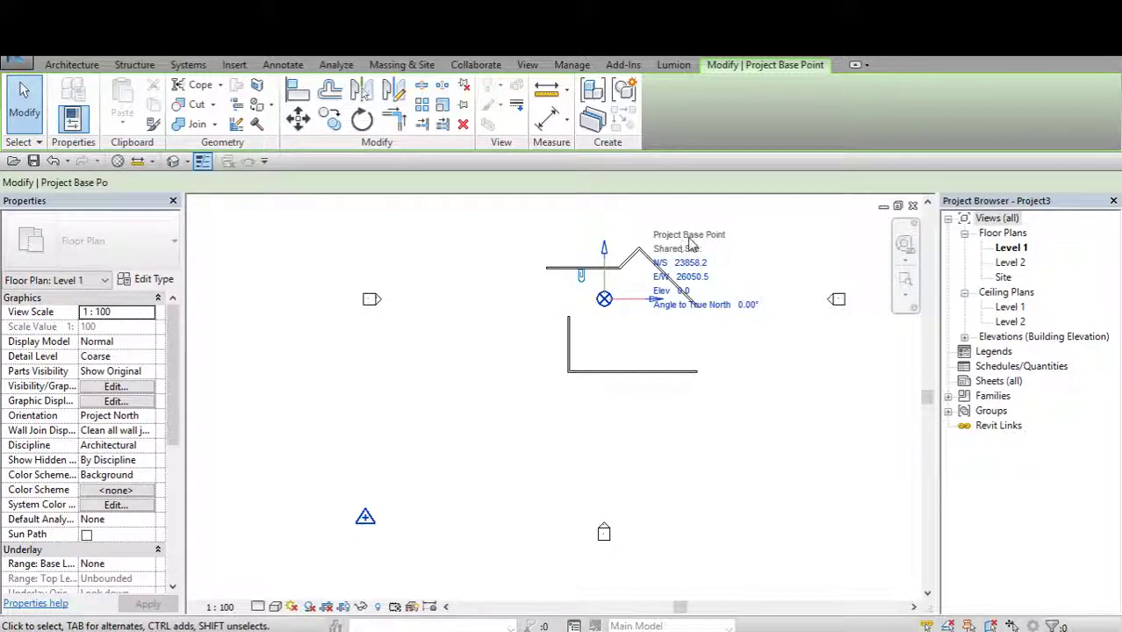
middle_click_drag(394, 495, 441, 483)
left_click(357, 494)
left_click_drag(357, 493, 474, 536)
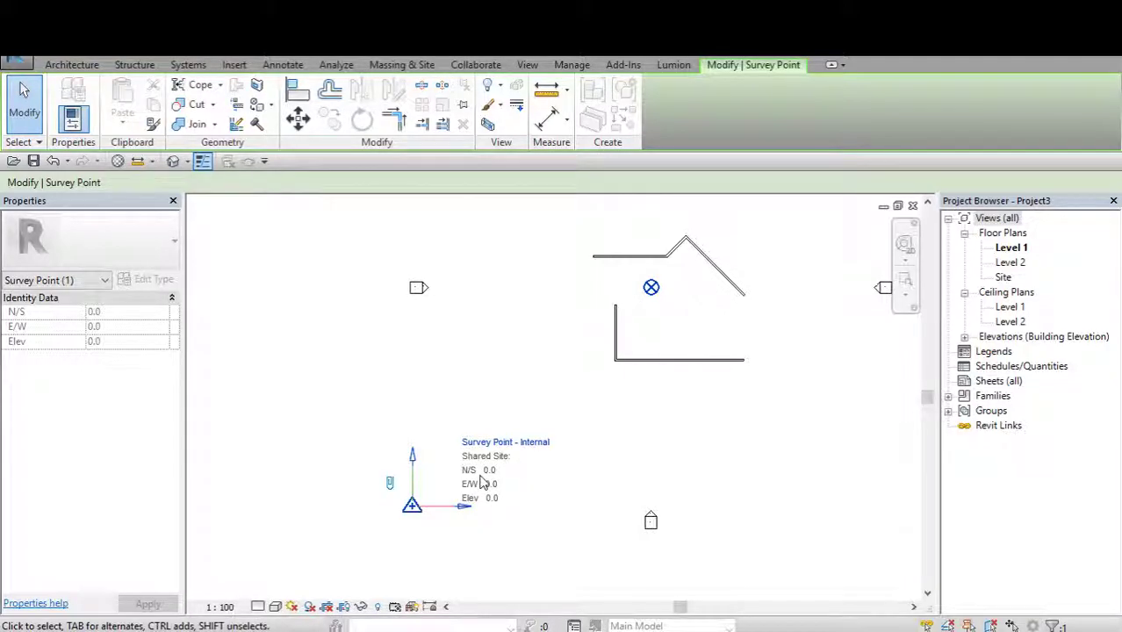
middle_click_drag(480, 483, 502, 463)
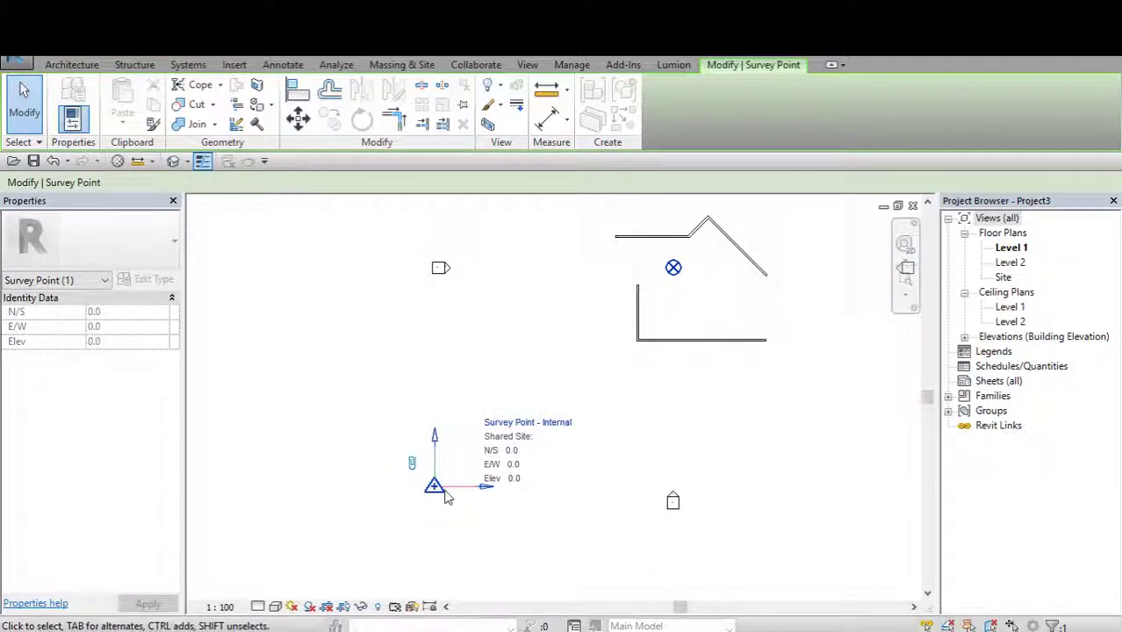
left_click(500, 459)
left_click(436, 485)
middle_click_drag(460, 513, 458, 466)
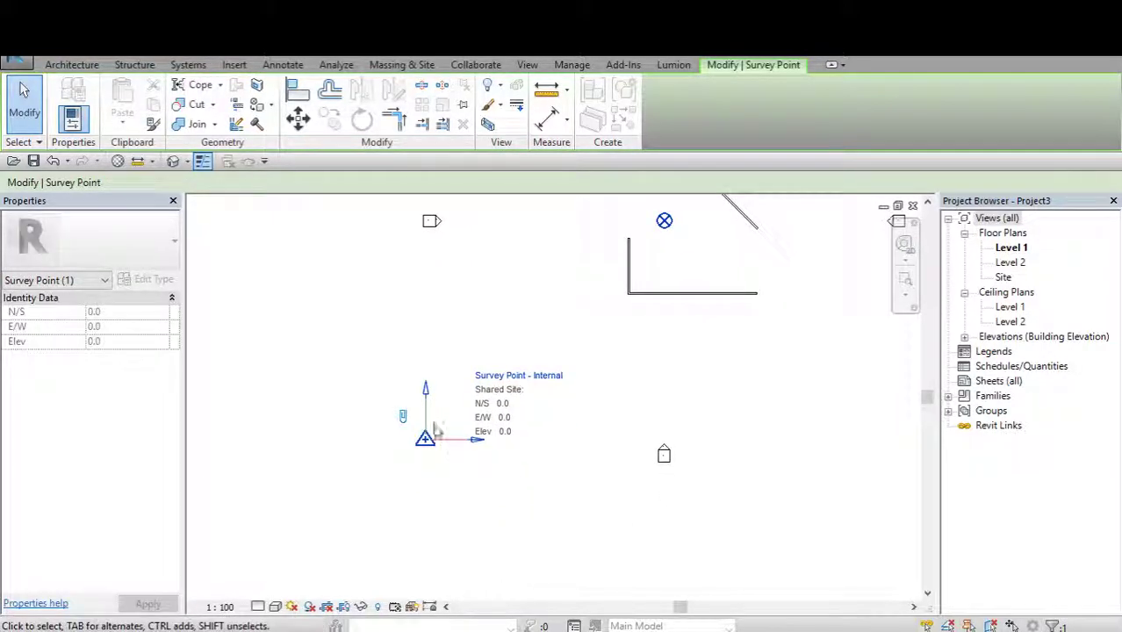
scroll(428, 426, "up", 1)
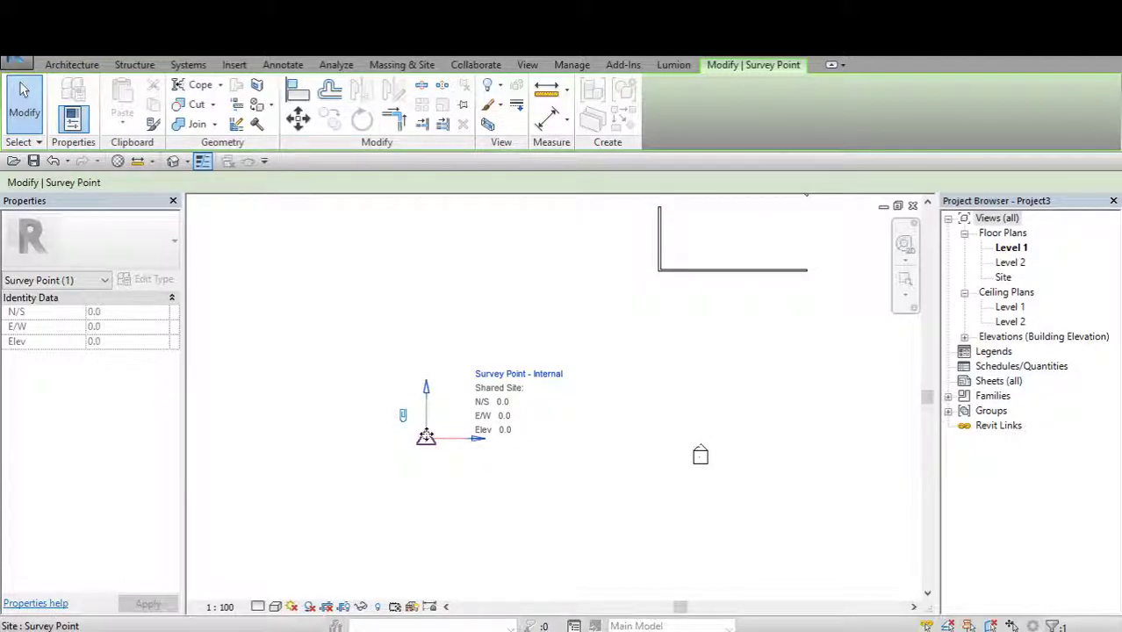
scroll(433, 443, "down", 2)
Test moving the survey point onto the project base point and back, then select the base point.
left_click(399, 461)
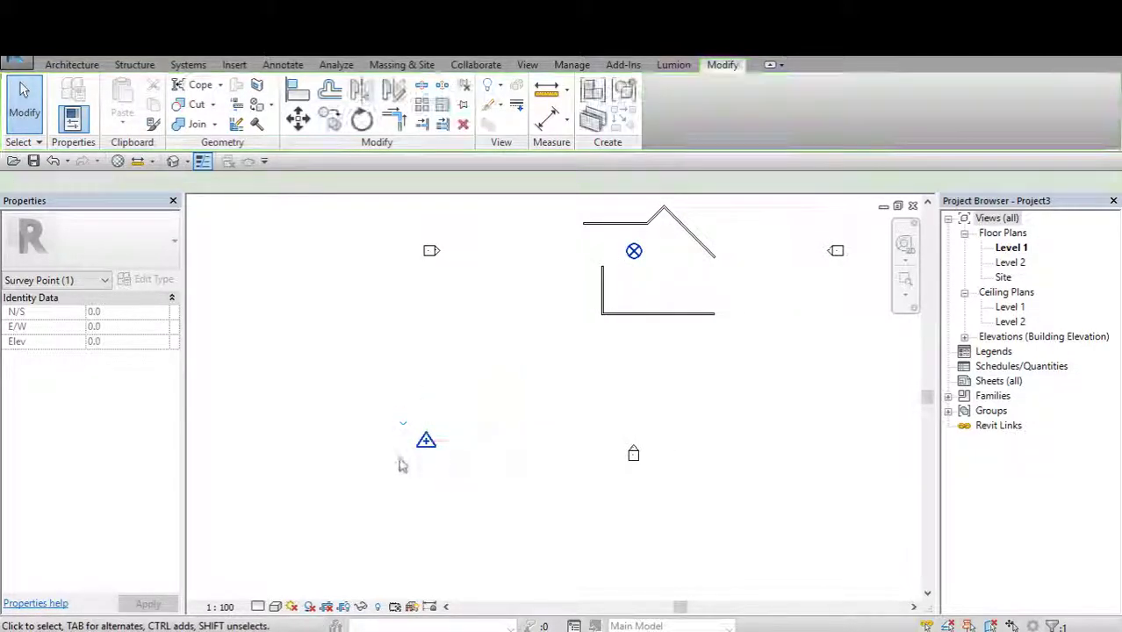
left_click_drag(399, 460, 470, 400)
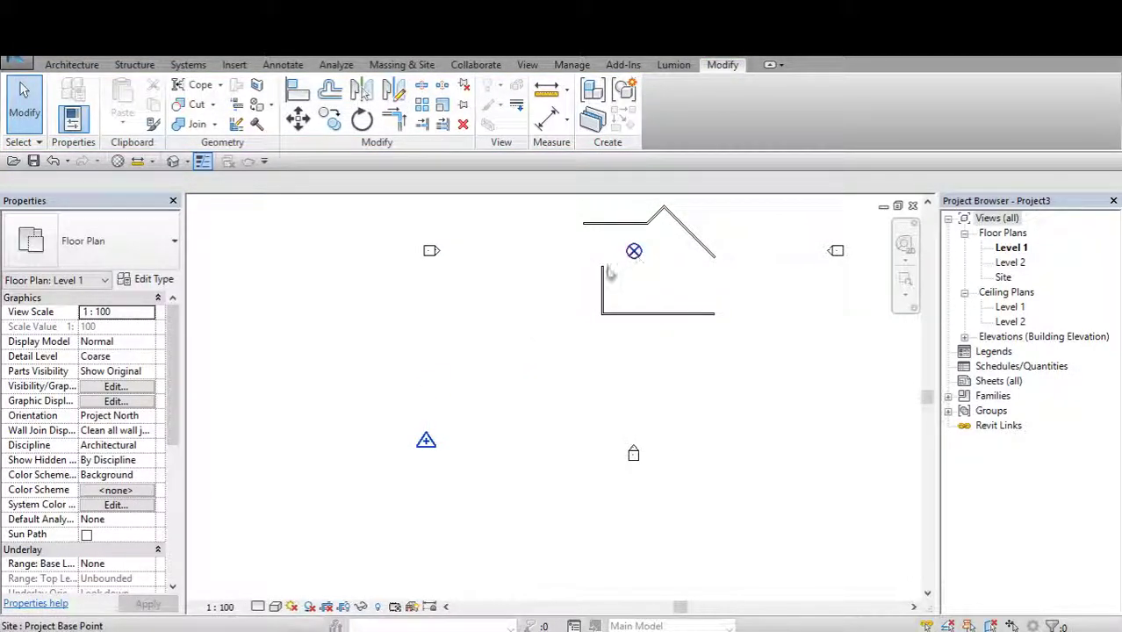
left_click_drag(425, 441, 636, 251)
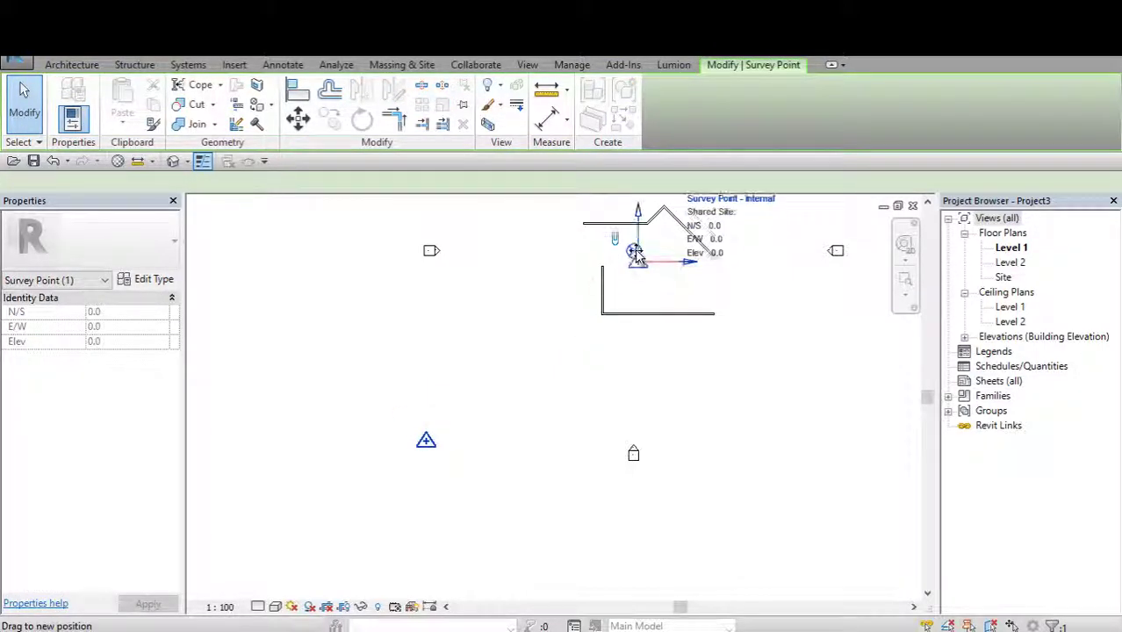
left_click_drag(636, 250, 425, 448)
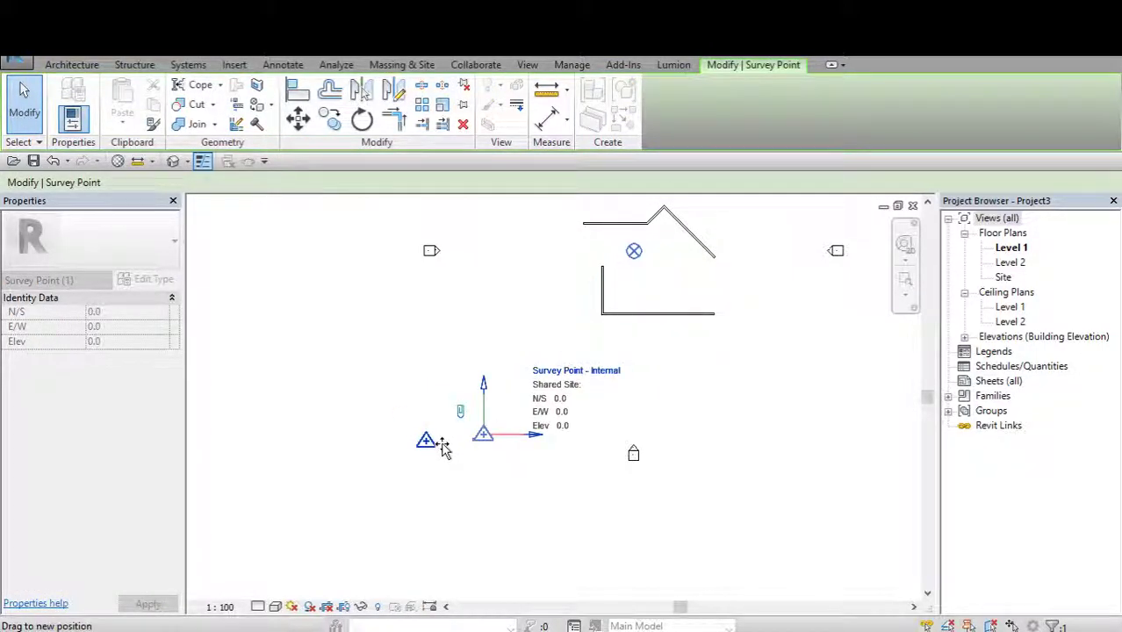
left_click(633, 251)
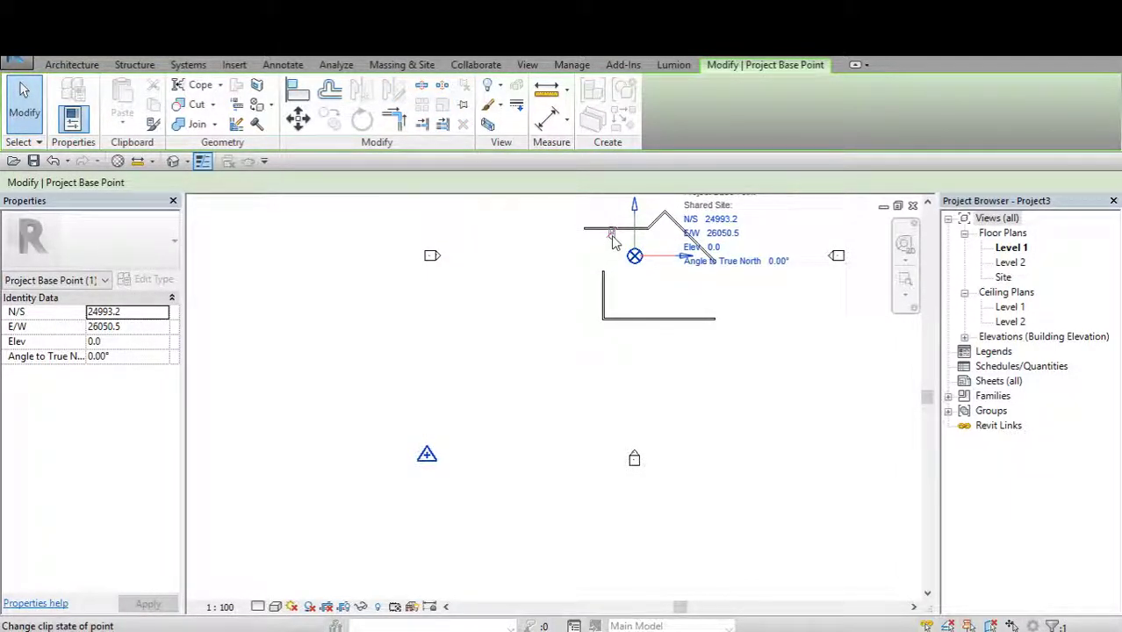
Check the survey point, then drag the project base point down-left inside the walls.
left_click(426, 455)
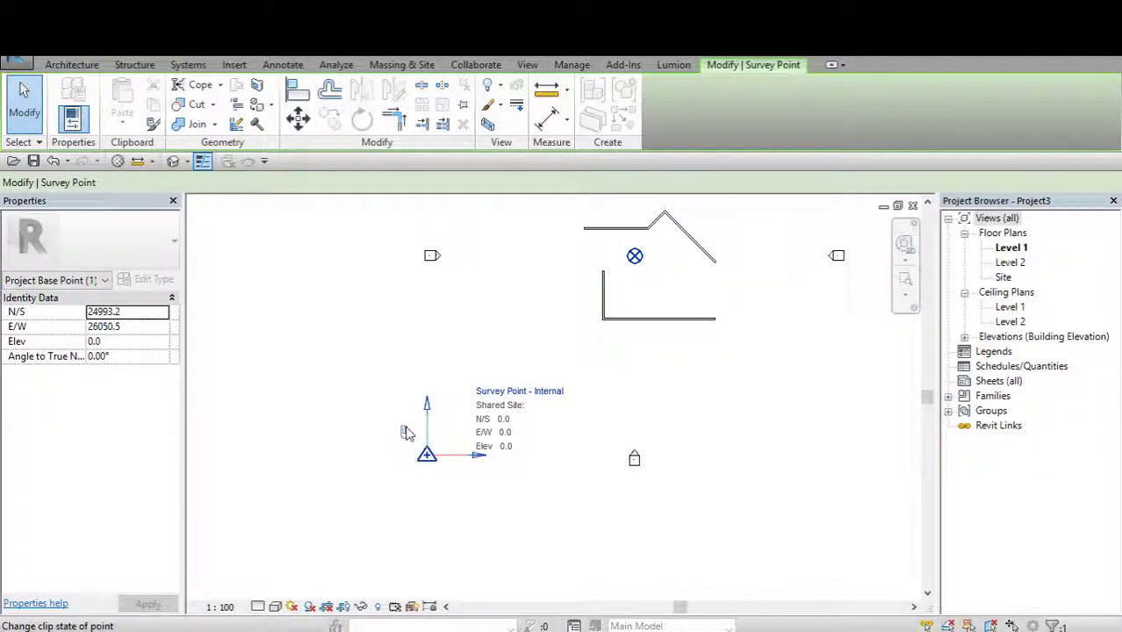
left_click(620, 358)
middle_click_drag(645, 262, 594, 306)
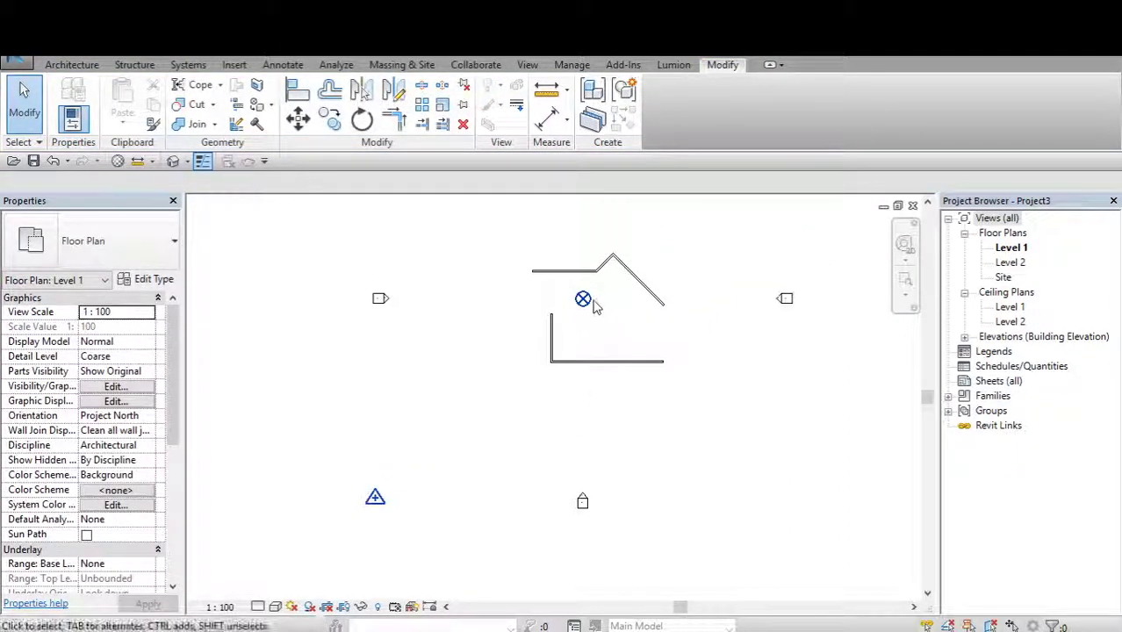
left_click(583, 299)
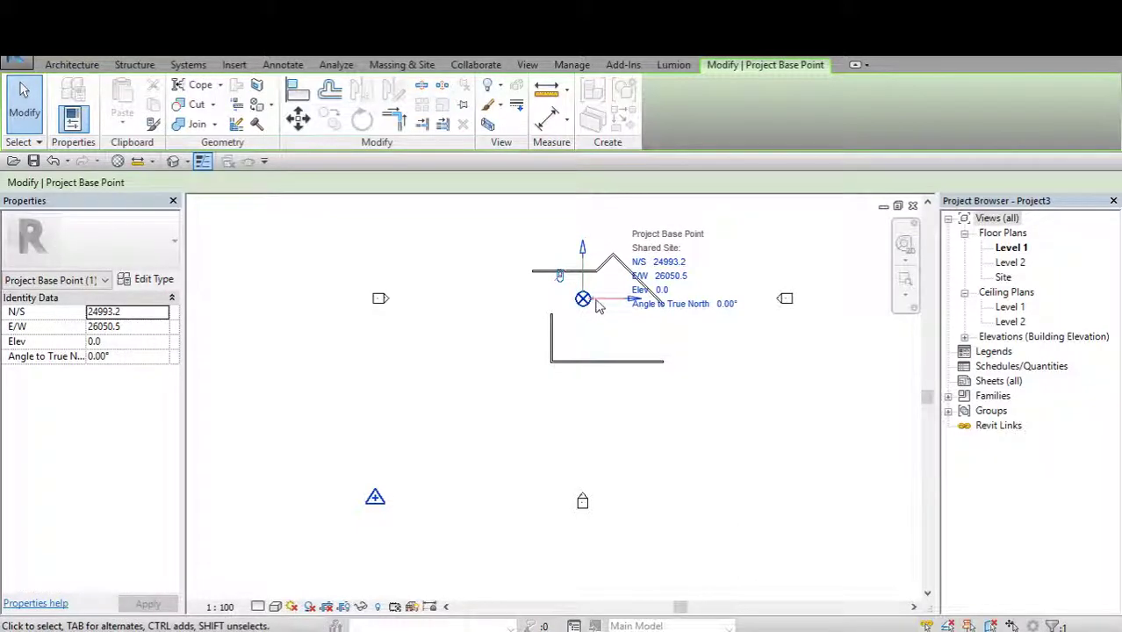
left_click(606, 304)
left_click(582, 299)
mouse_move(590, 296)
left_mouse_down()
mouse_move(593, 306)
mouse_move(744, 267)
mouse_move(682, 342)
mouse_move(636, 326)
left_mouse_up()
left_click(583, 299)
scroll(583, 300, "up", 2)
scroll(681, 342, "down", 1)
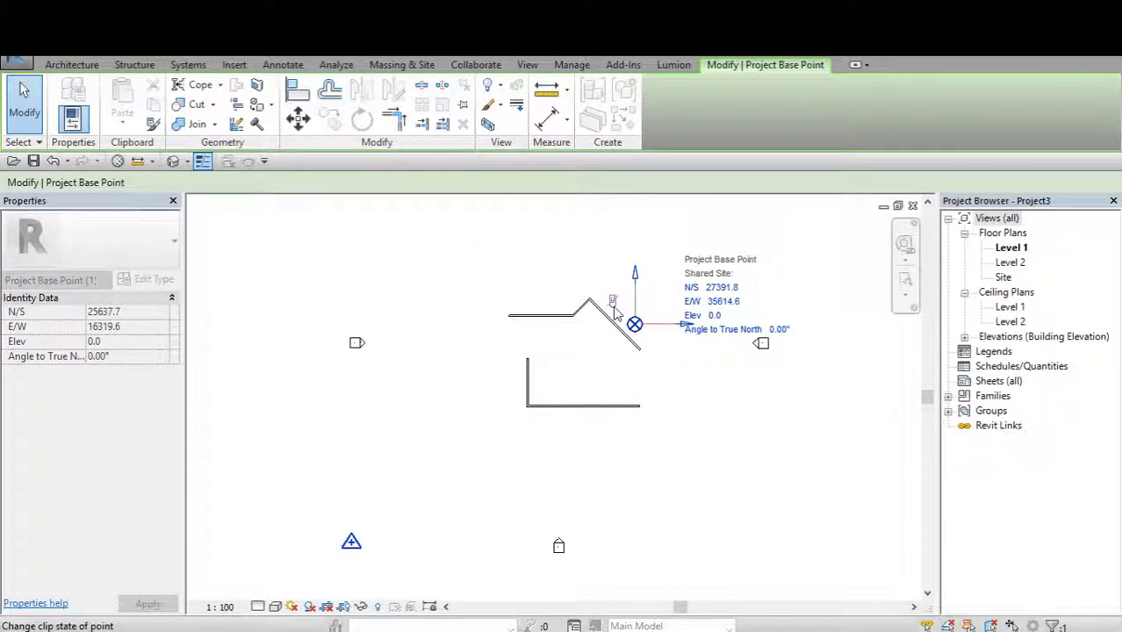
middle_click_drag(641, 331, 660, 329)
left_click_drag(653, 324, 605, 356)
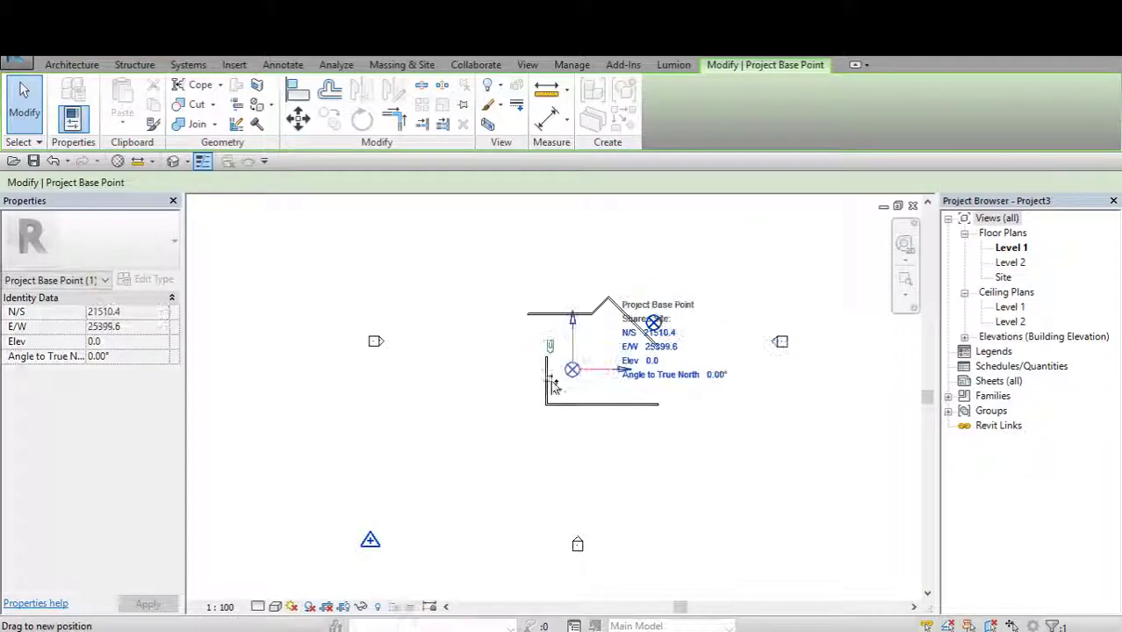
key("Escape")
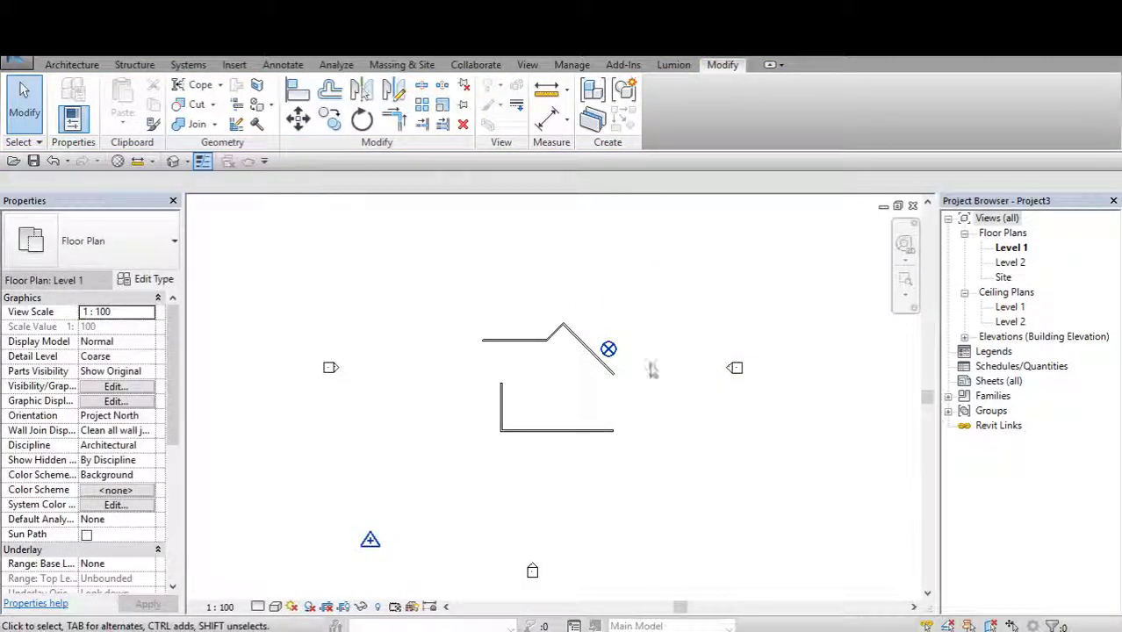
Set the project base point's Angle to True North to 45°.
left_click(608, 351)
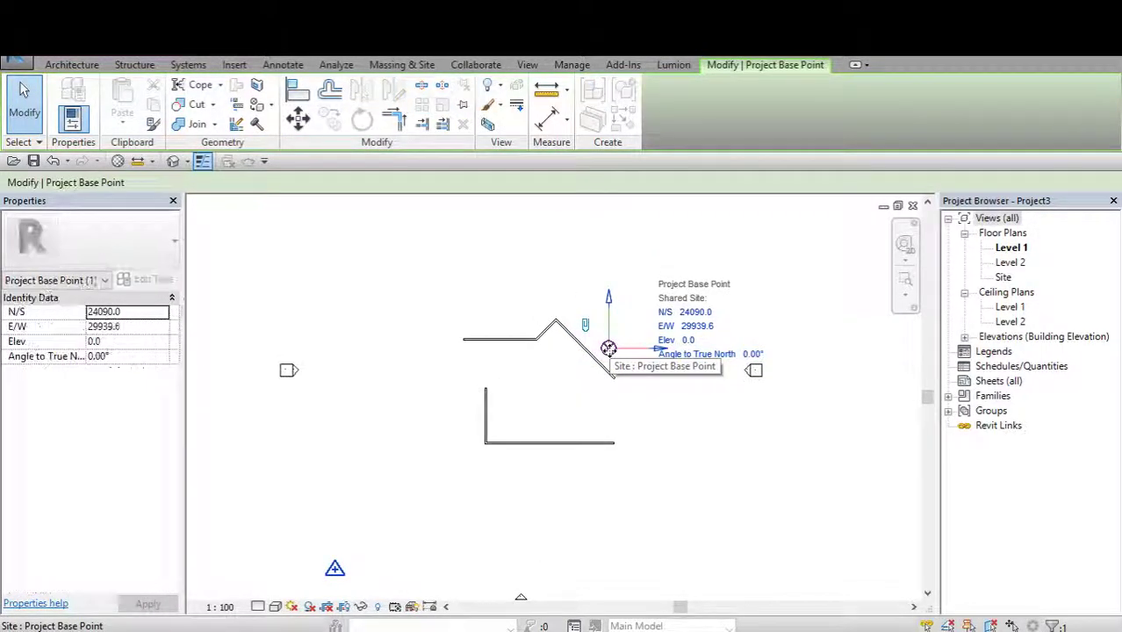
mouse_move(614, 351)
middle_mouse_down()
mouse_move(654, 354)
mouse_move(708, 297)
middle_mouse_up()
left_click(773, 352)
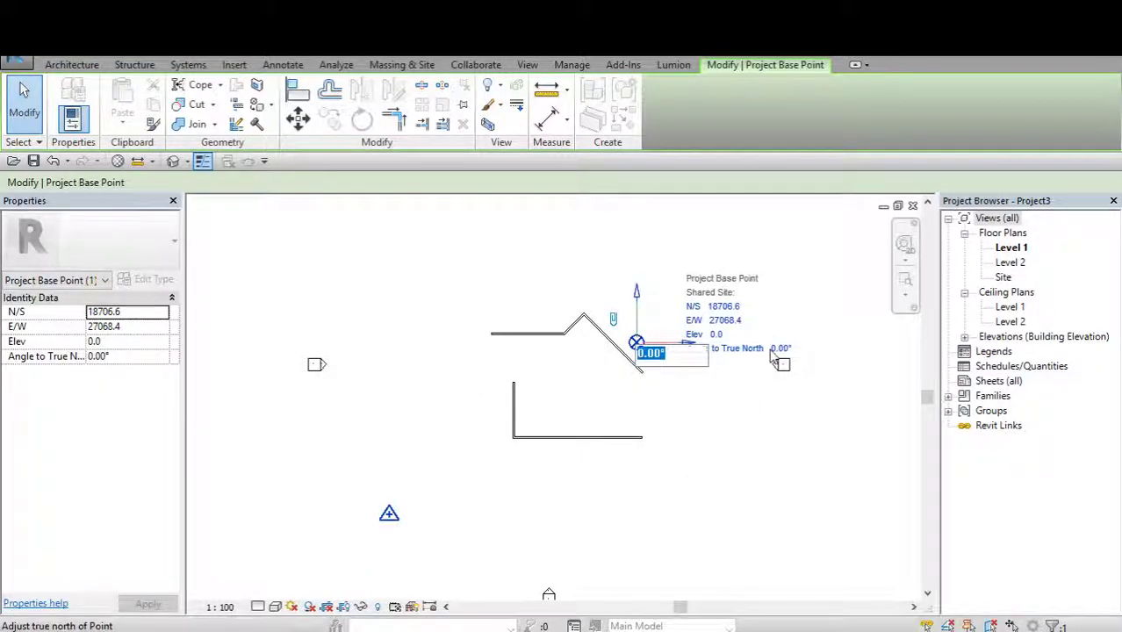
type("45")
key("Return")
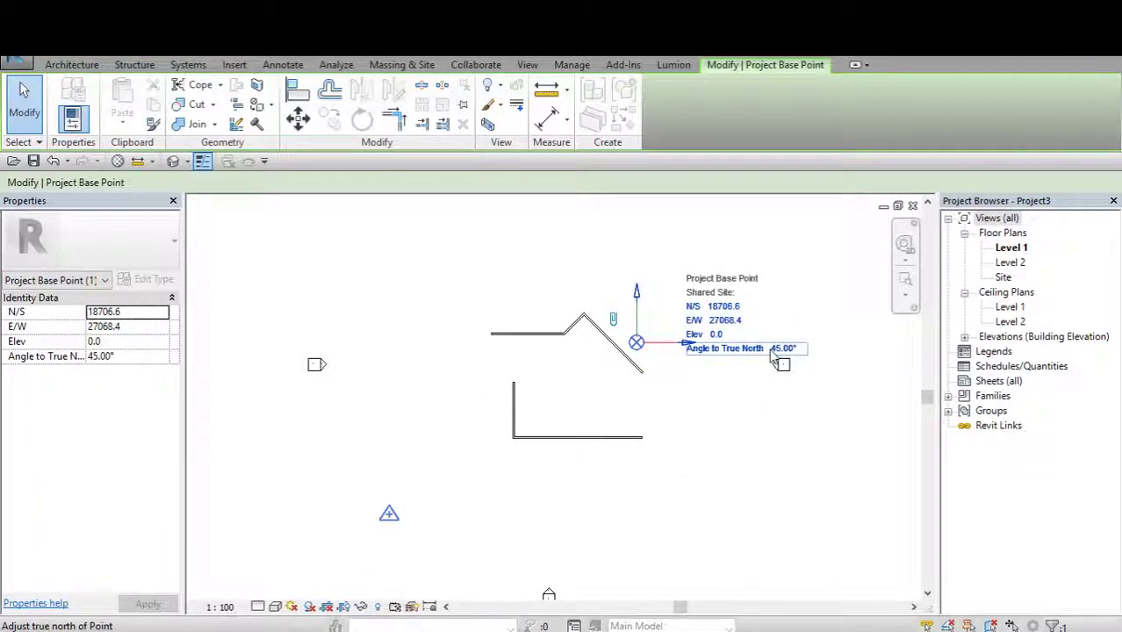
scroll(606, 428, "down", 2)
key("Escape")
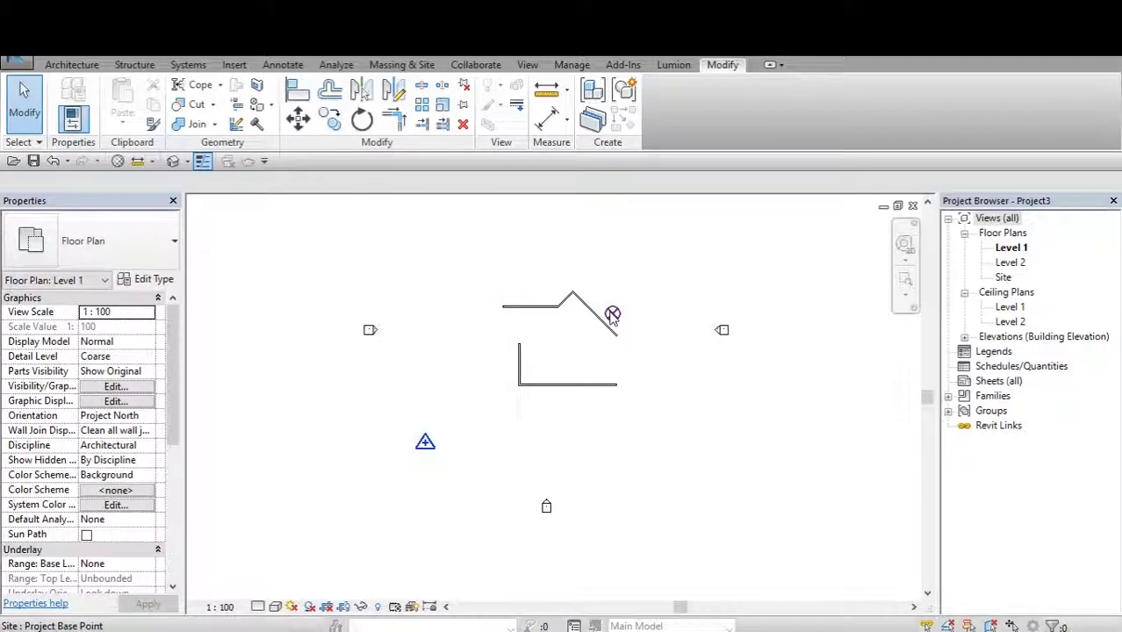
Read the survey point's shared coordinates, N/S 24619.3 and E/W -5299.4, then deselect it.
left_click(612, 315)
left_click(424, 442)
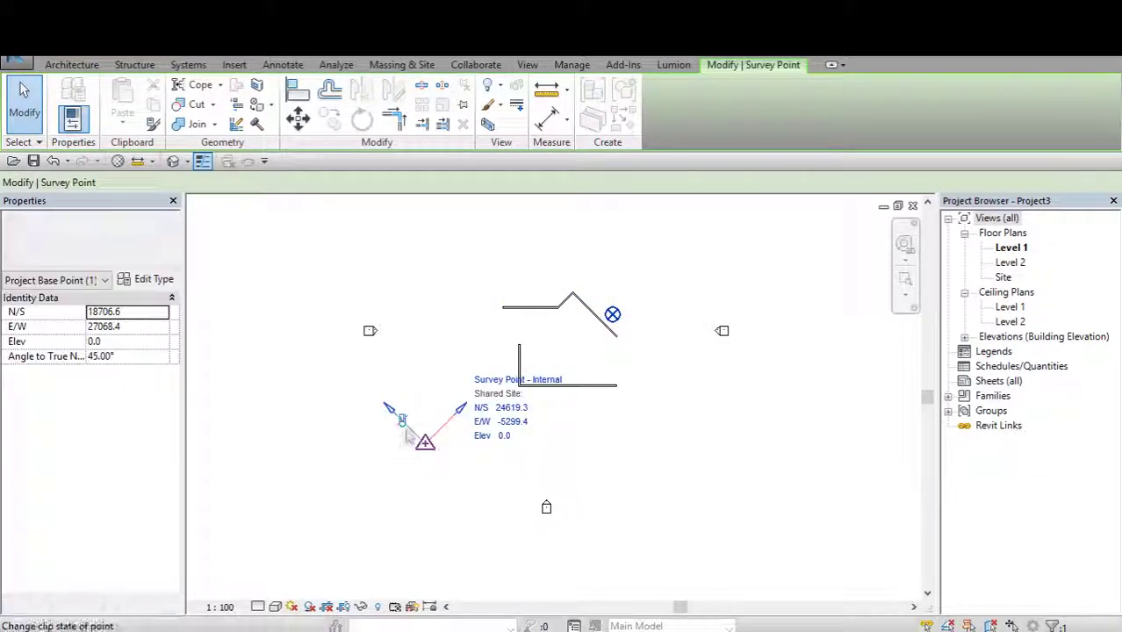
scroll(412, 438, "up", 2)
scroll(429, 443, "up", 1)
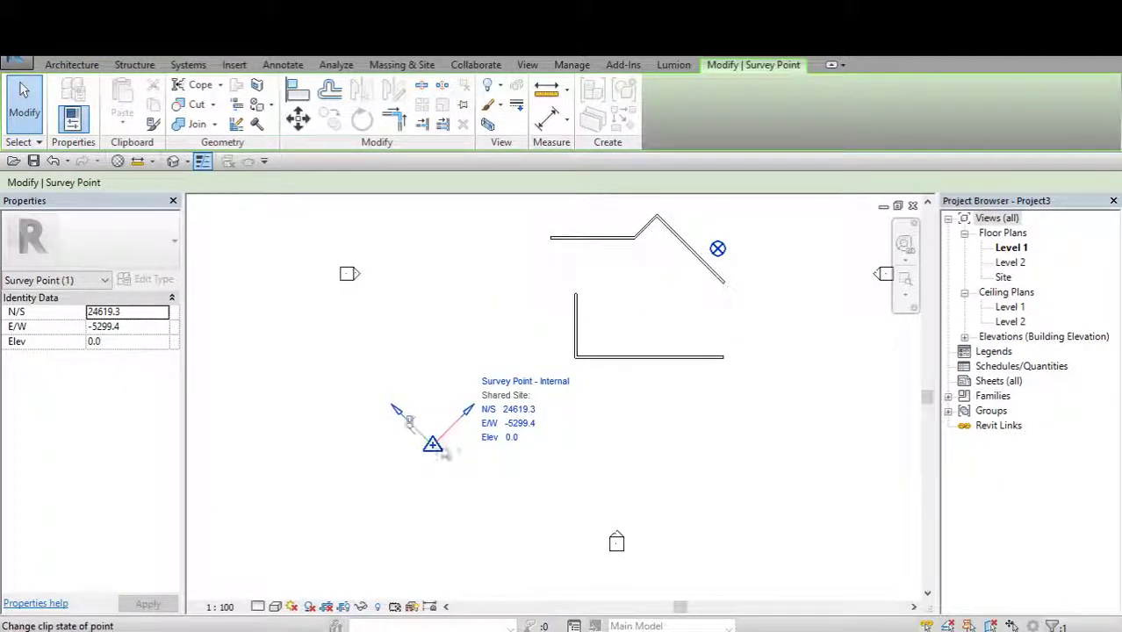
scroll(433, 442, "up", 1)
middle_click_drag(445, 441, 452, 461)
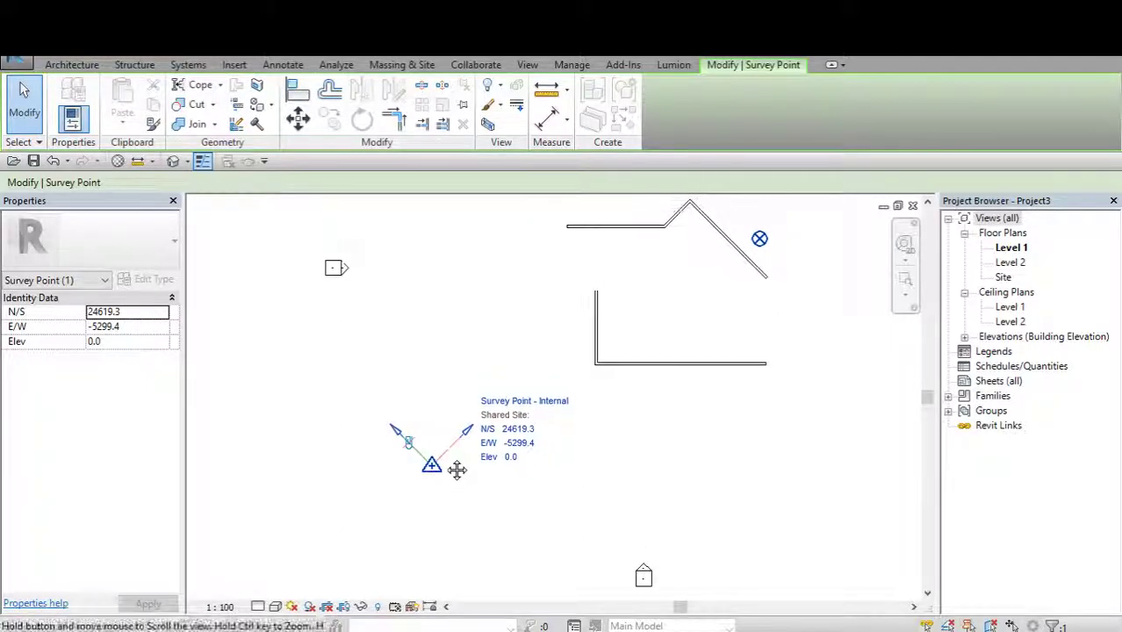
scroll(454, 467, "down", 1)
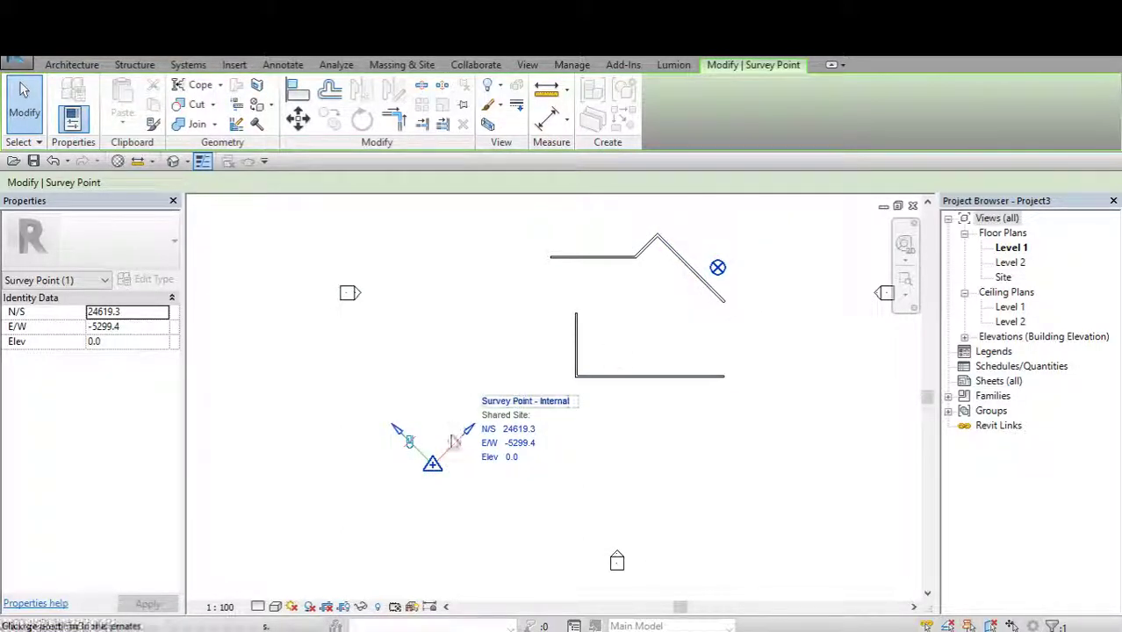
middle_click_drag(492, 467, 494, 478)
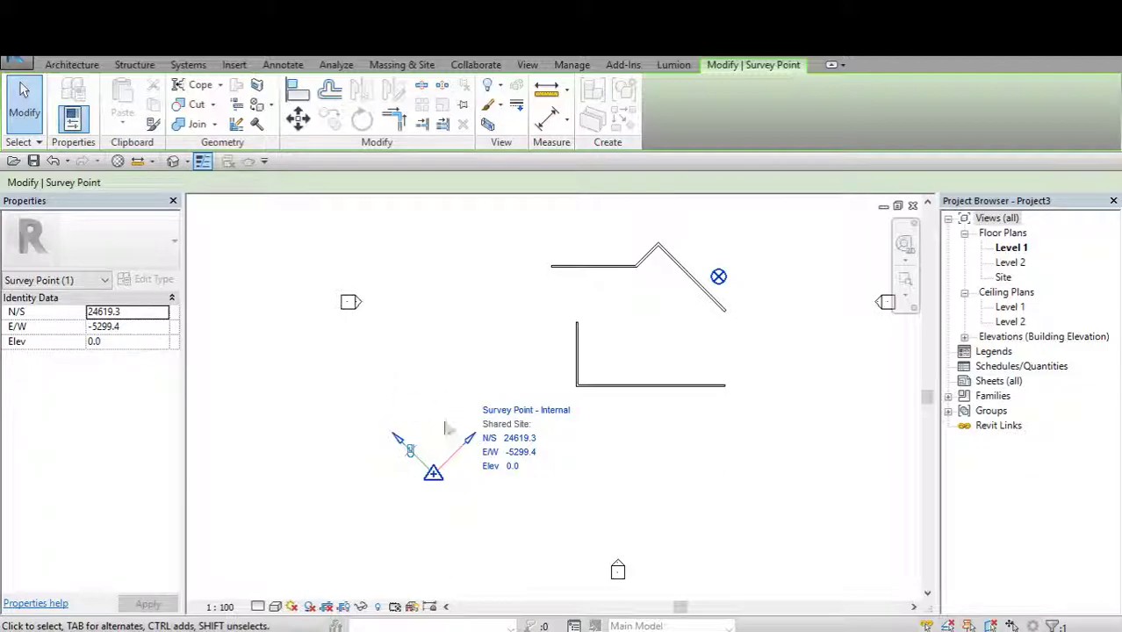
scroll(404, 430, "down", 1)
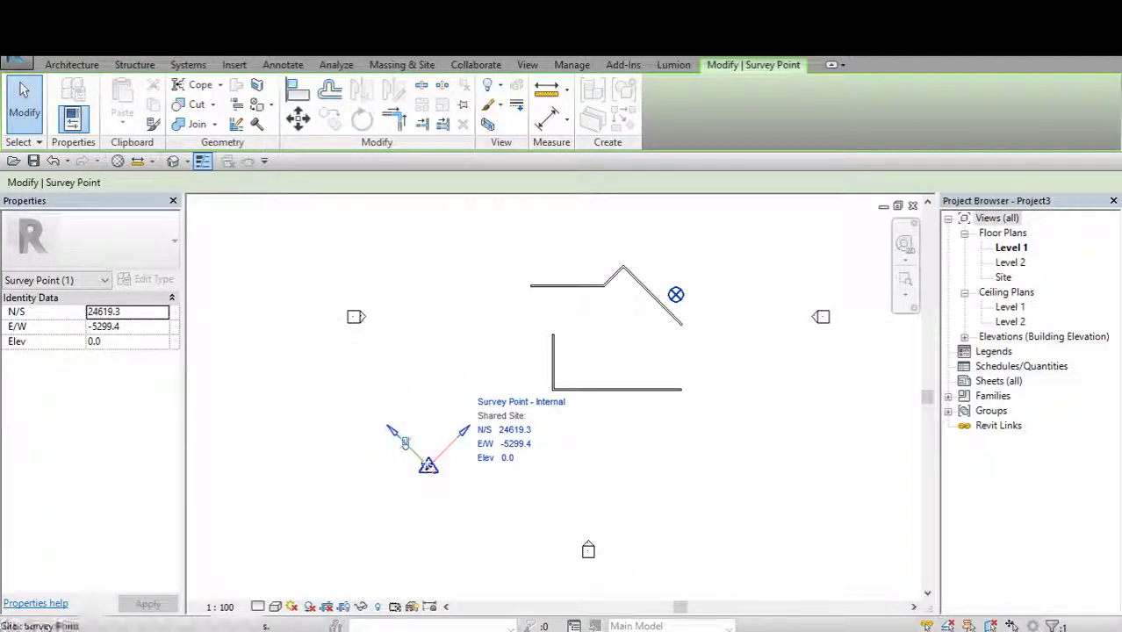
left_click(738, 331)
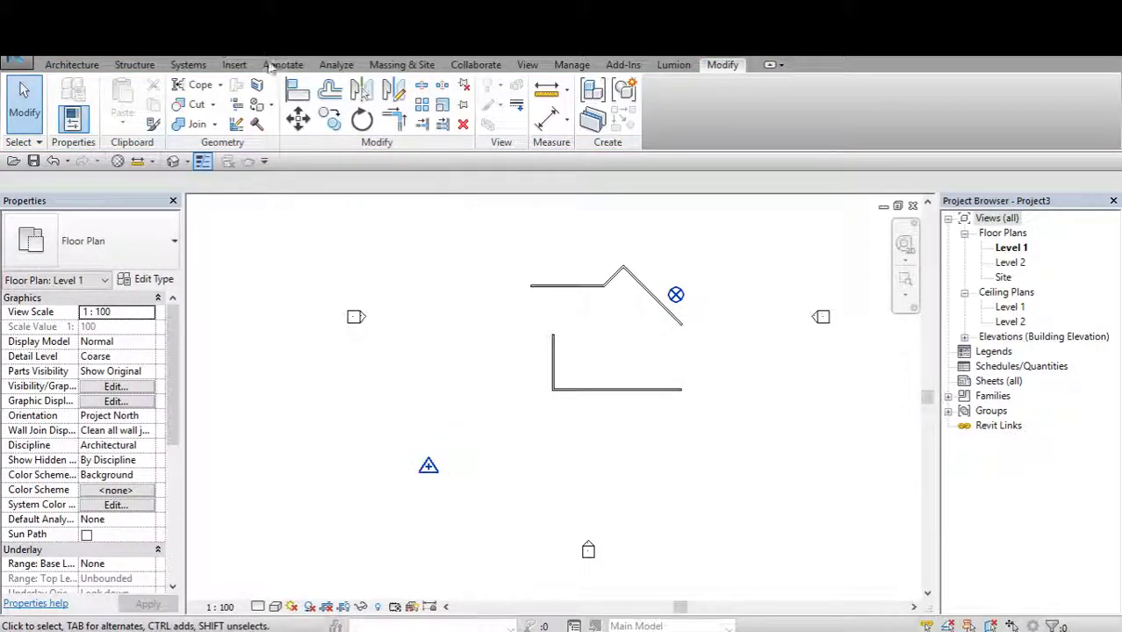
Select the project base point repeatedly to read its N/S 18706.6 and E/W 27068.4 coordinates.
left_click(72, 64)
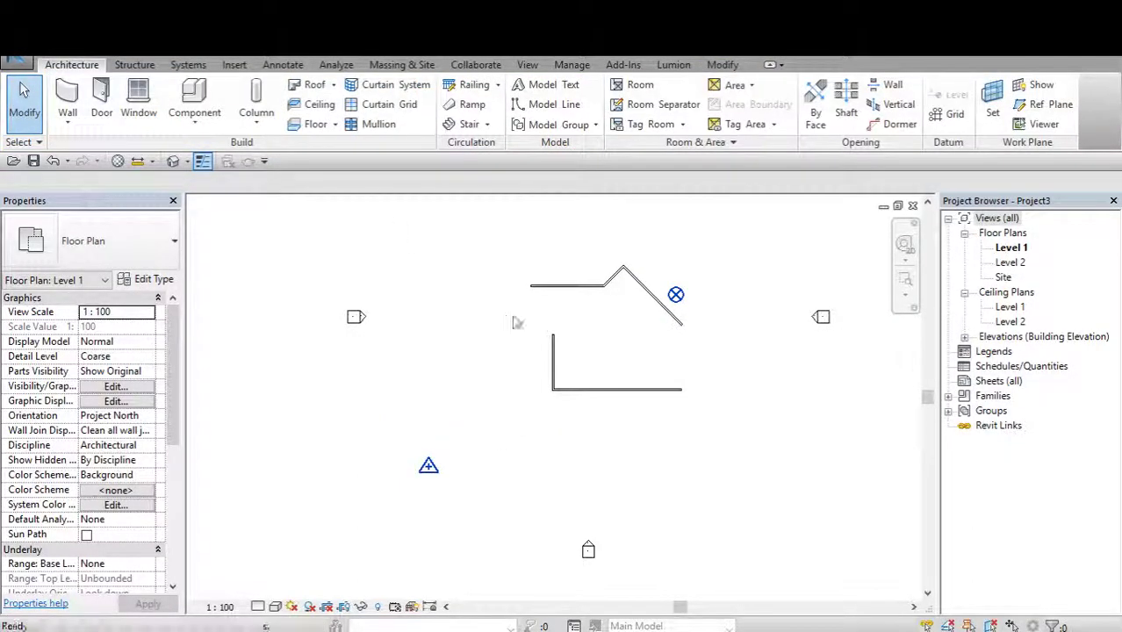
left_click(683, 299)
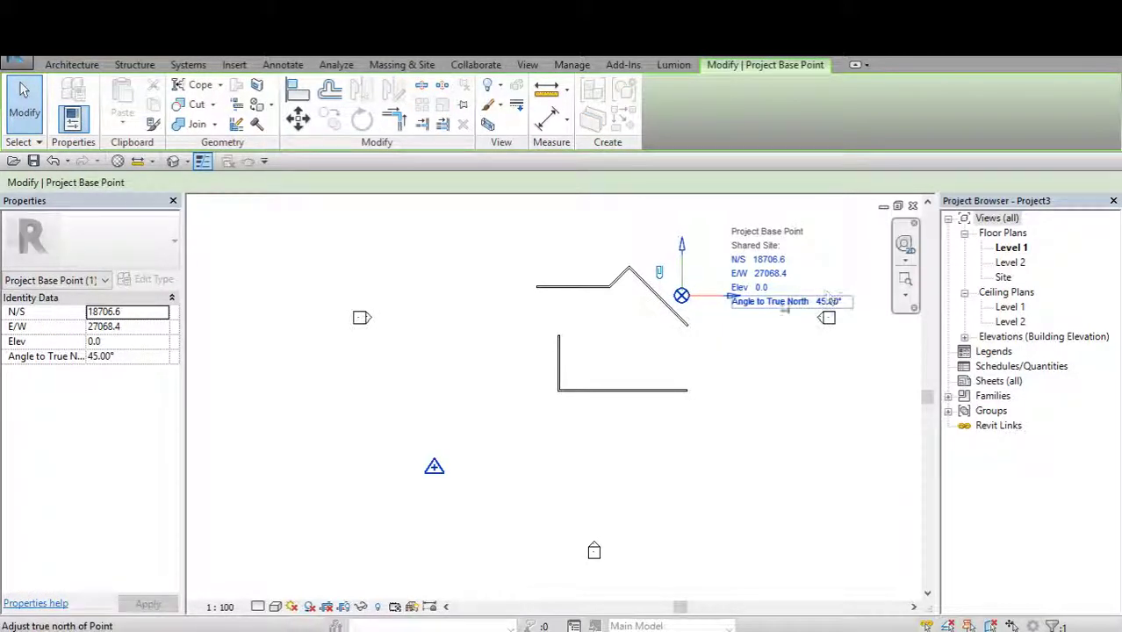
key("Escape")
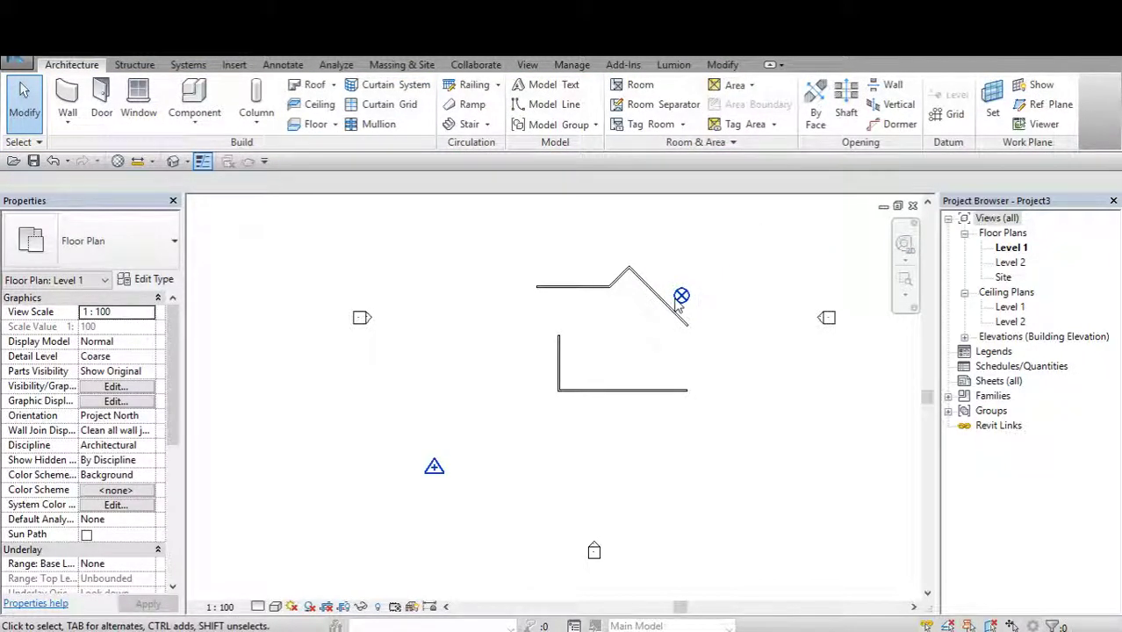
left_click(680, 298)
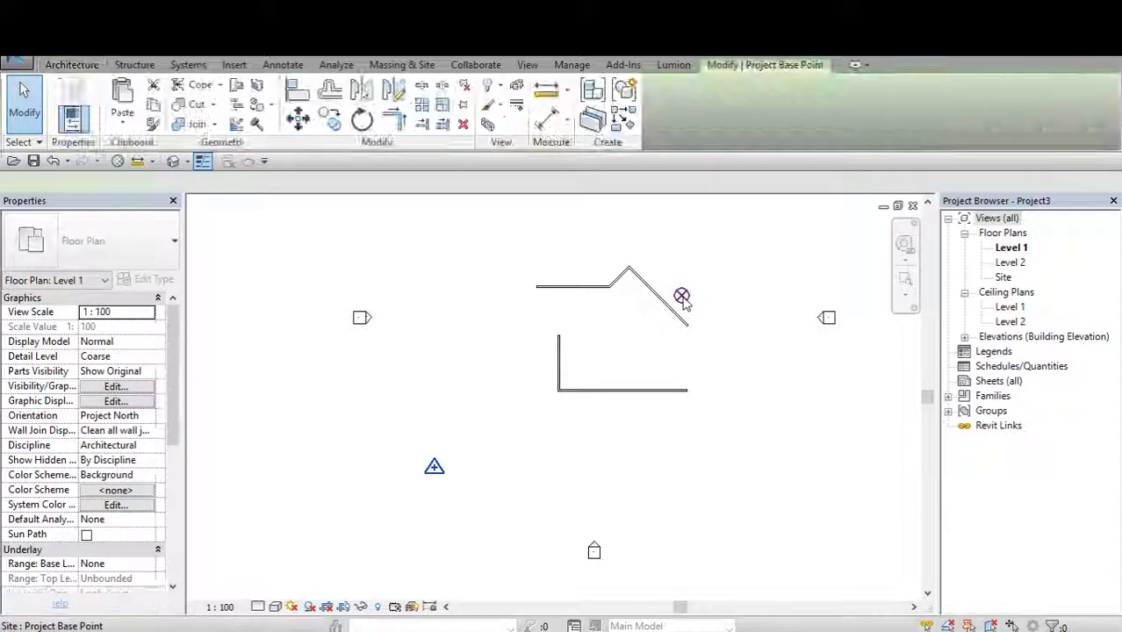
key("Escape")
left_click(681, 295)
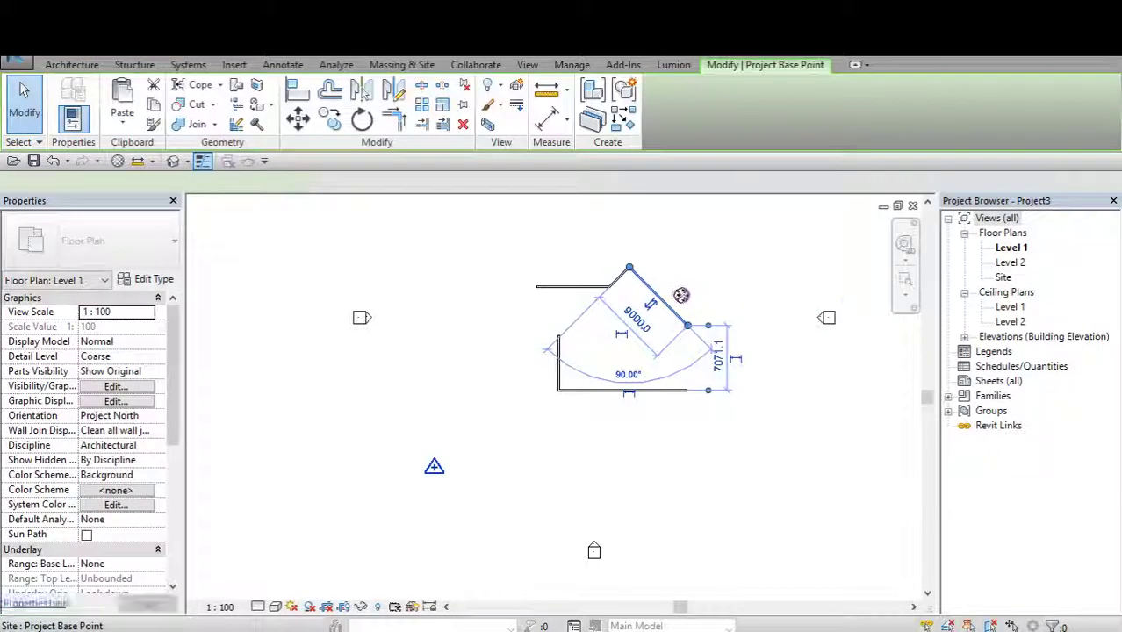
scroll(681, 295, "up", 2)
key("Escape")
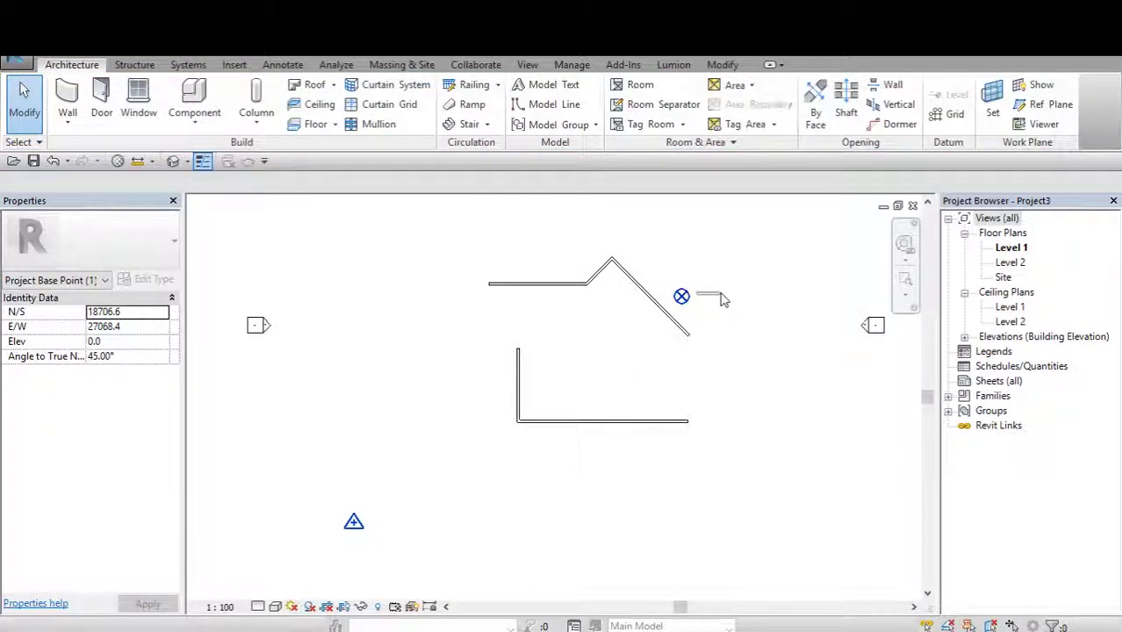
left_click(683, 297)
scroll(695, 302, "down", 1)
key("Escape")
left_click(694, 300)
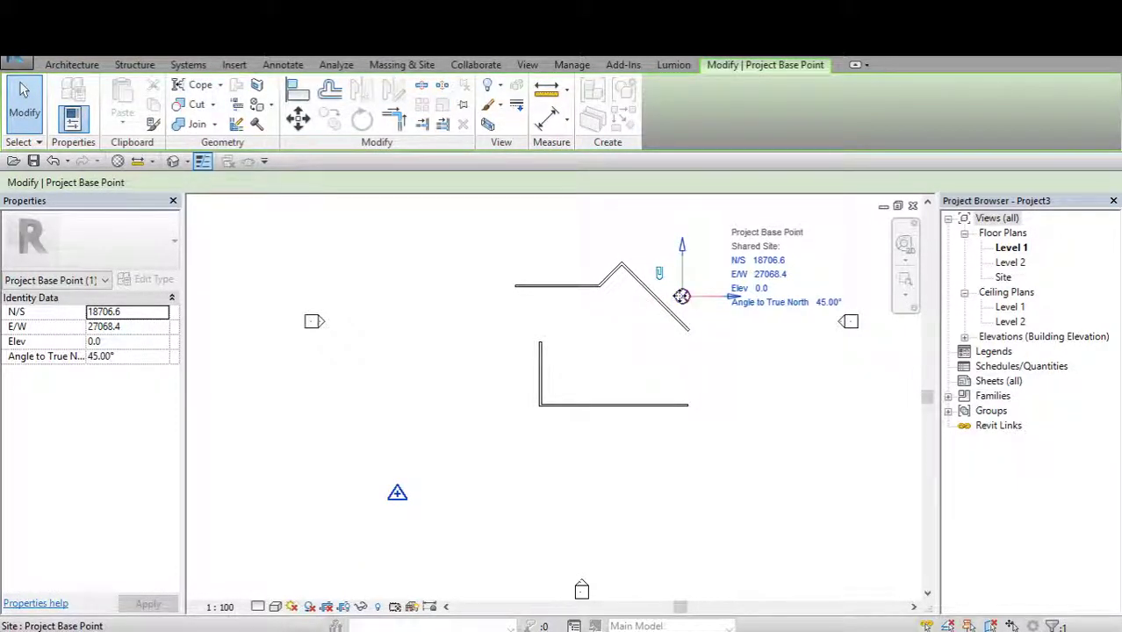
scroll(708, 278, "down", 1)
key("Escape")
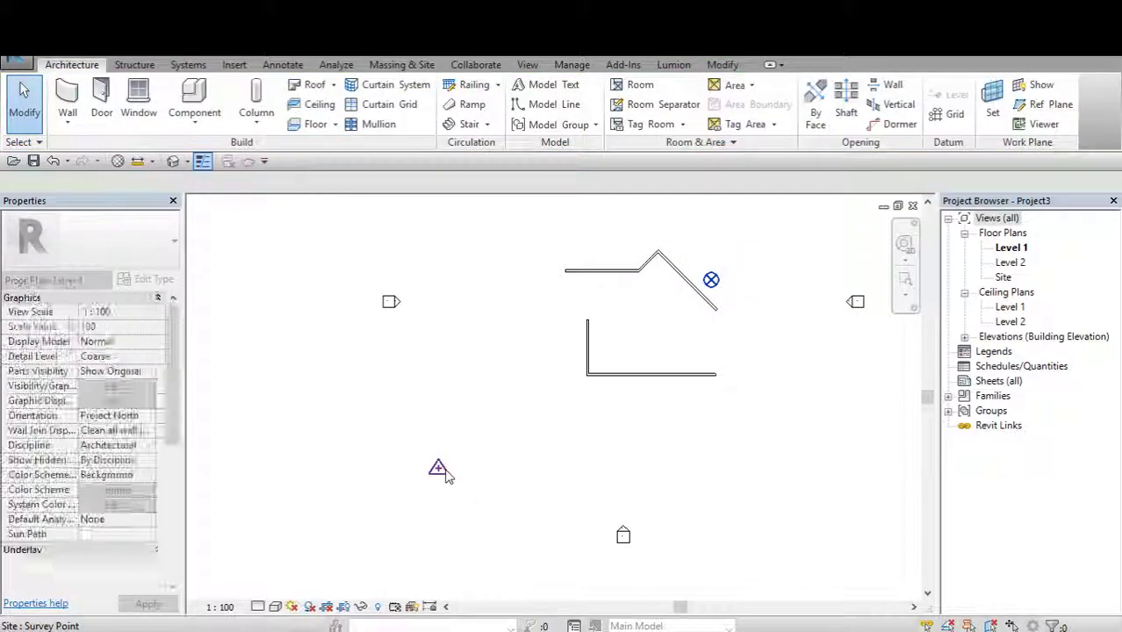
Select the survey point, then zoom and pan the plan down and left.
left_click(441, 471)
scroll(544, 405, "up", 1)
scroll(581, 407, "up", 1)
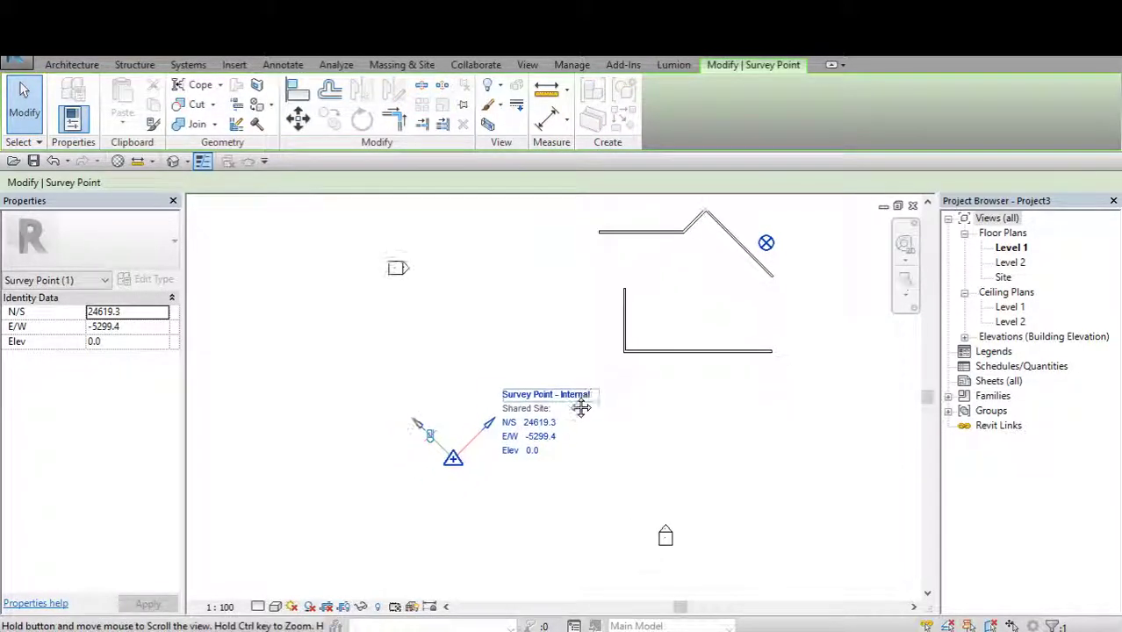
middle_click_drag(581, 408, 549, 433)
key("Escape")
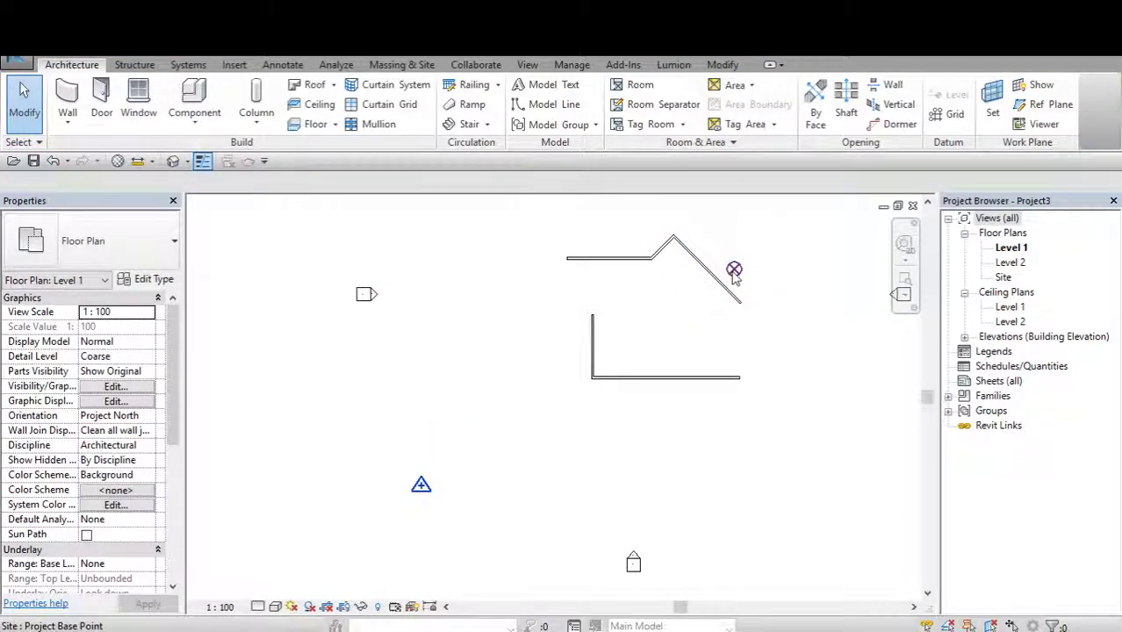
Drag the project base point down-left beside the angled wall and recentre the building.
left_click(734, 271)
middle_click_drag(730, 298, 719, 313)
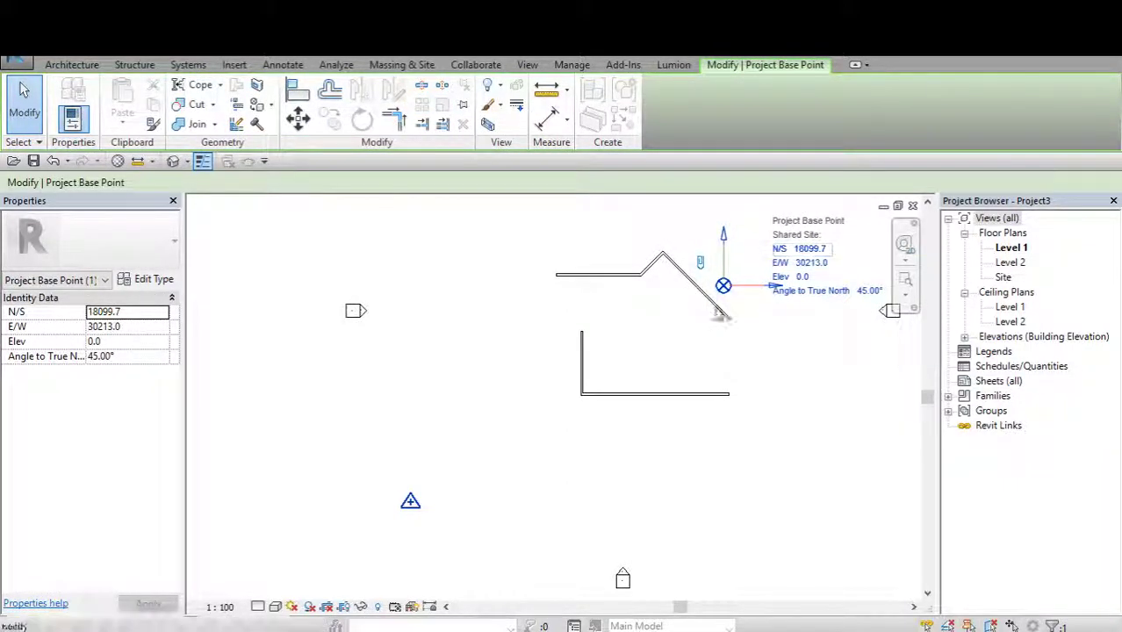
scroll(730, 283, "up", 1)
scroll(737, 289, "up", 1)
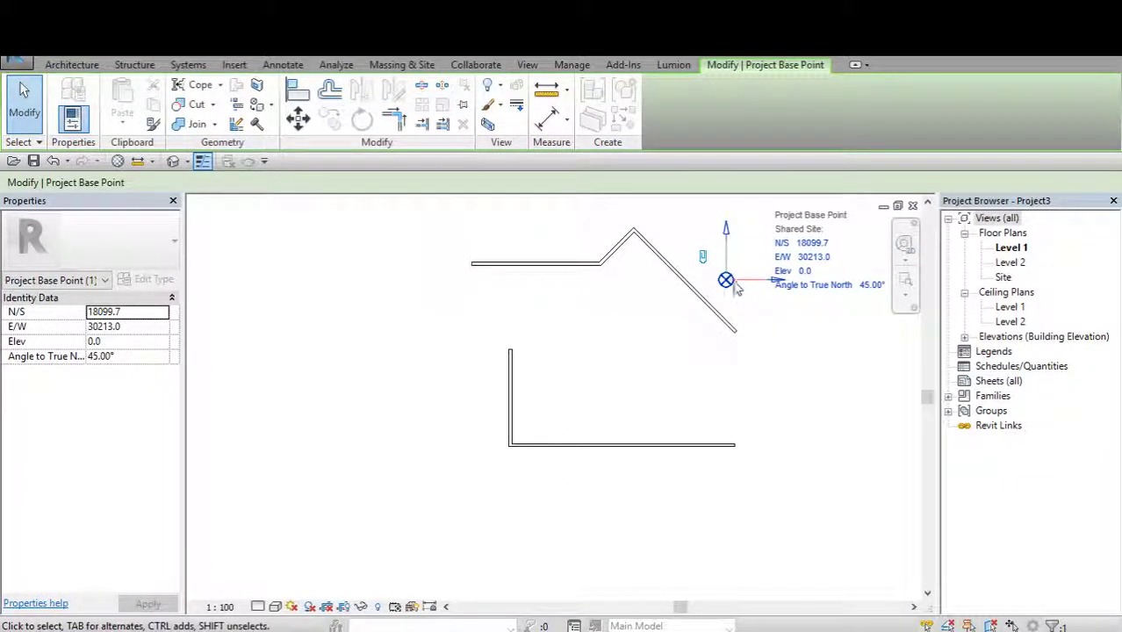
left_click_drag(737, 290, 427, 389)
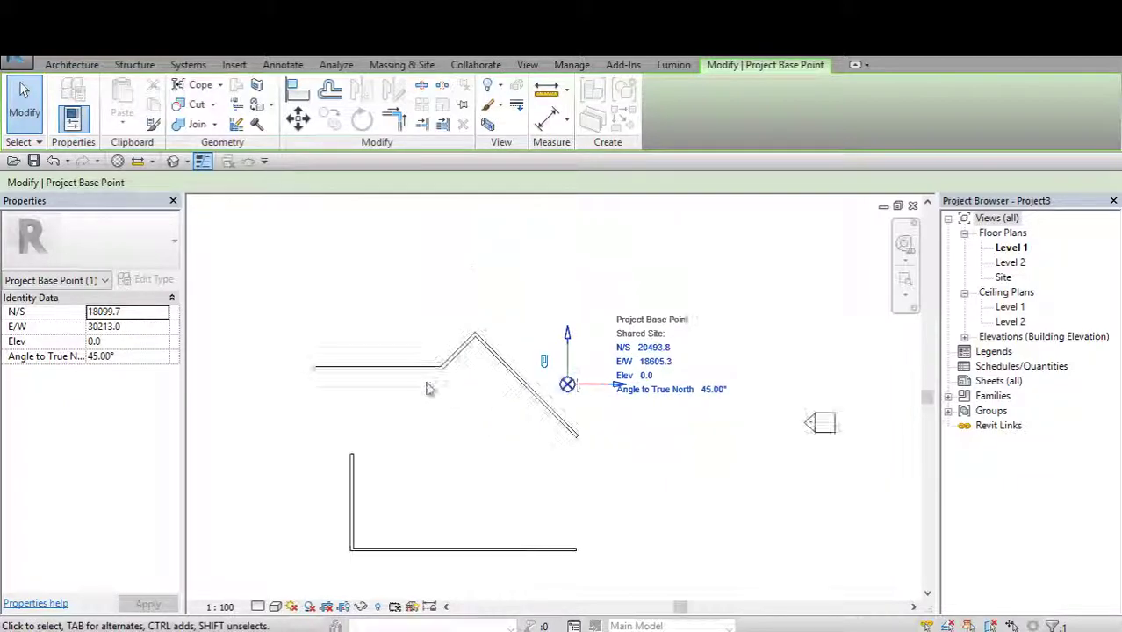
key("Escape")
scroll(553, 333, "down", 1)
middle_click_drag(553, 333, 481, 288)
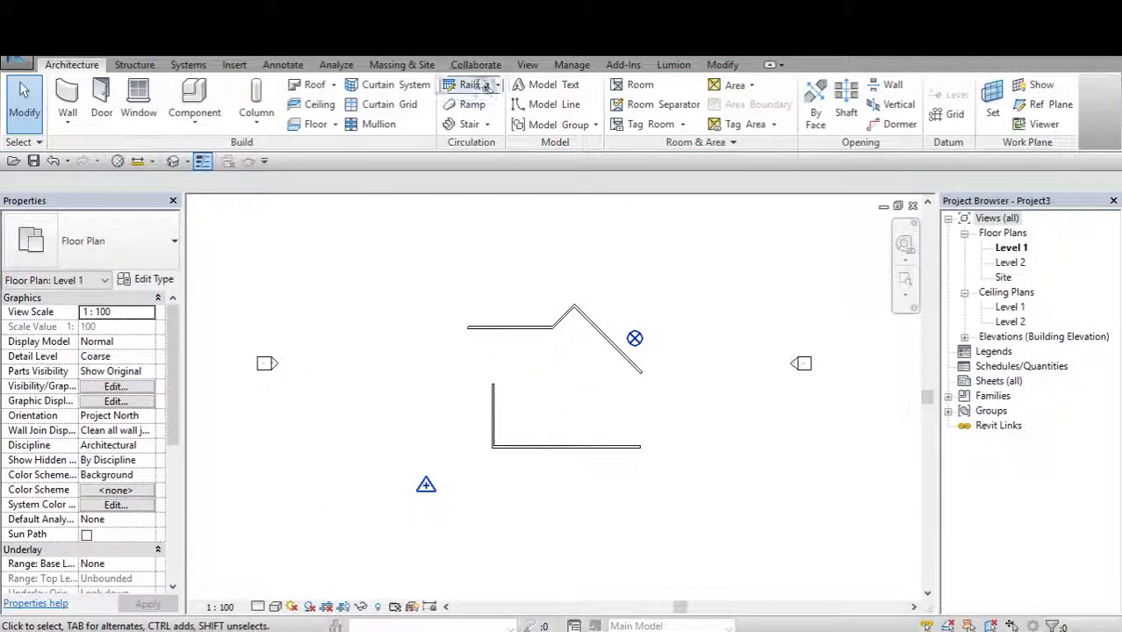
Start a property line from distances and bearings and enlarge its table.
left_click(401, 64)
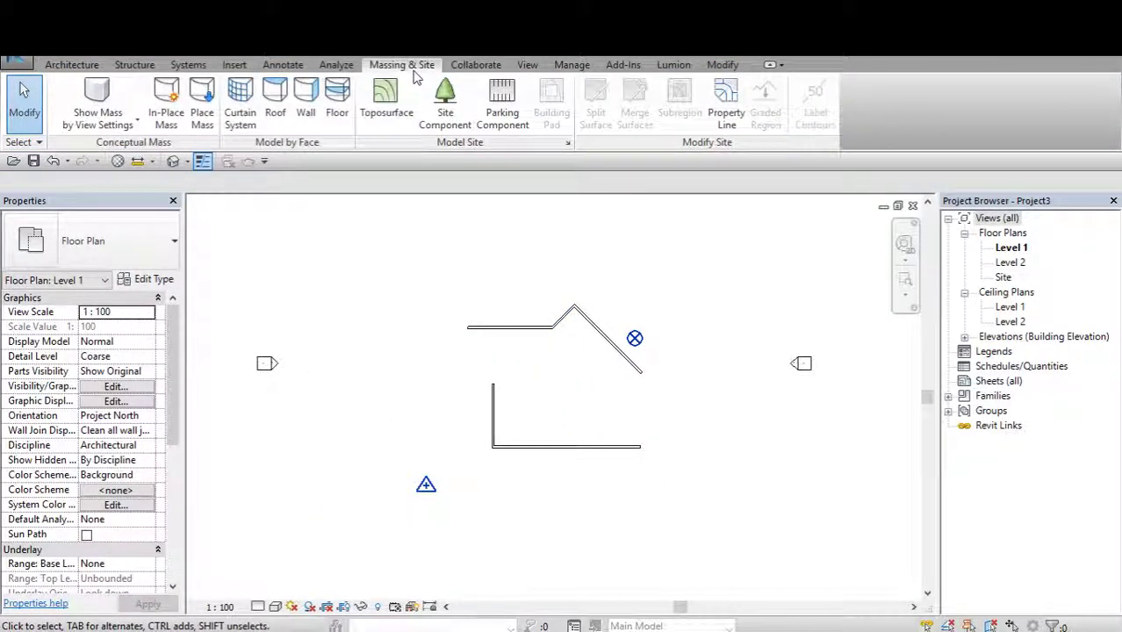
left_click(729, 110)
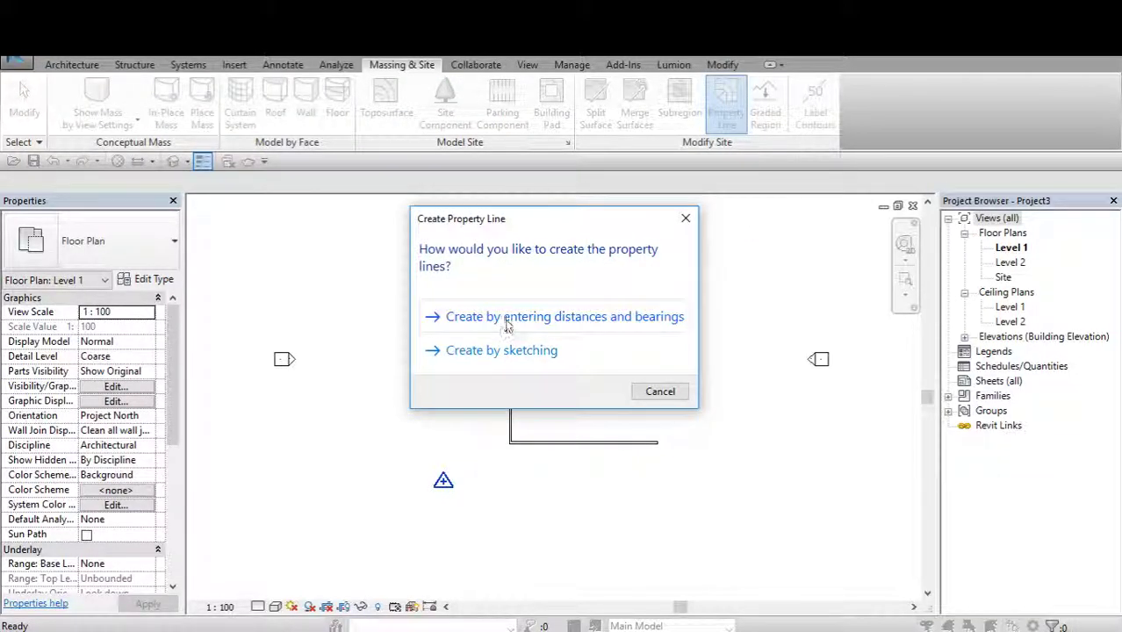
left_click_drag(544, 219, 569, 216)
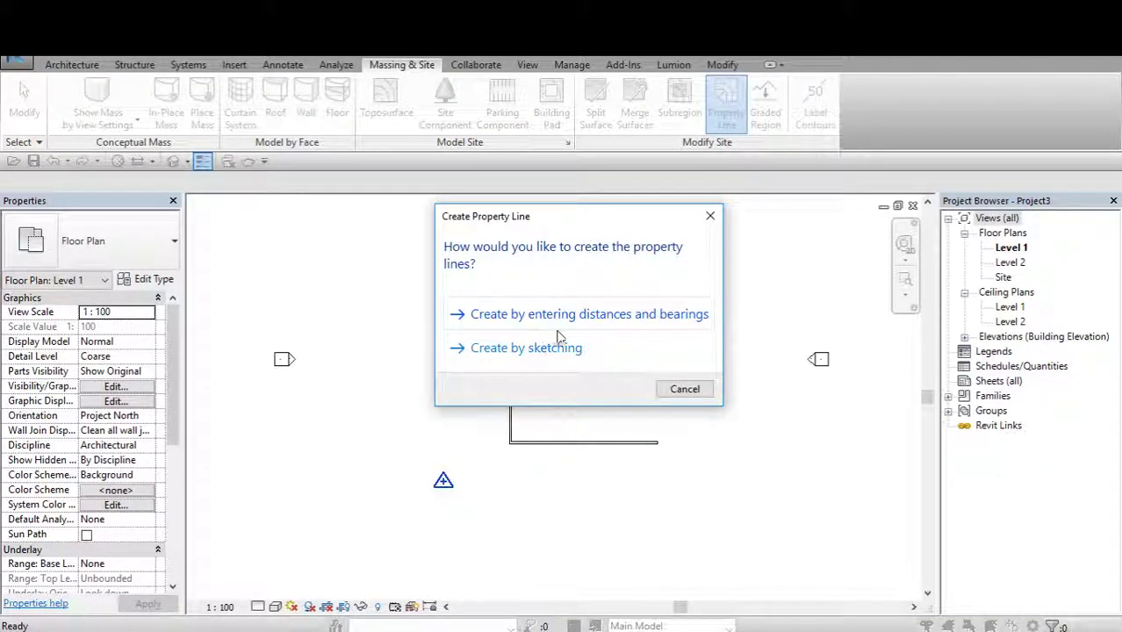
left_click(573, 317)
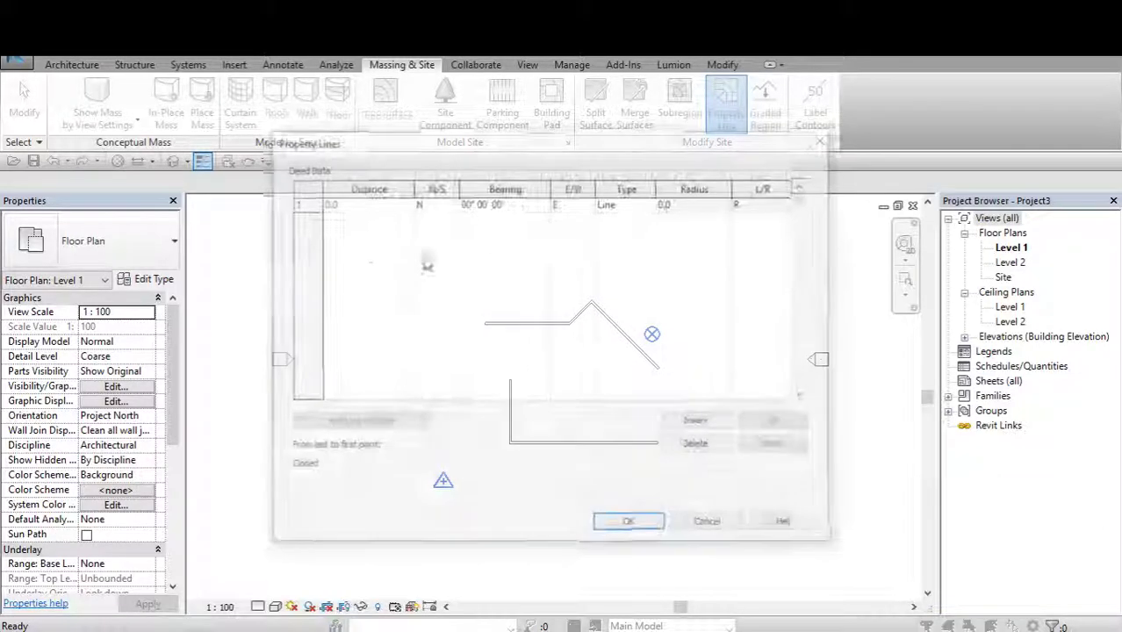
left_click_drag(769, 539, 802, 560)
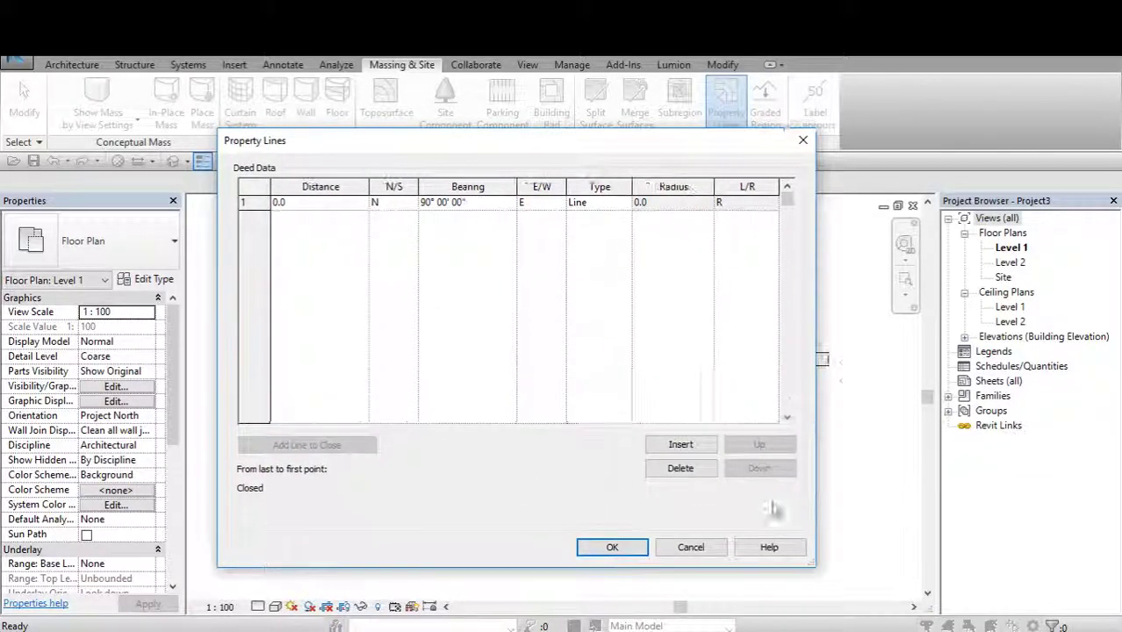
left_click_drag(532, 144, 569, 144)
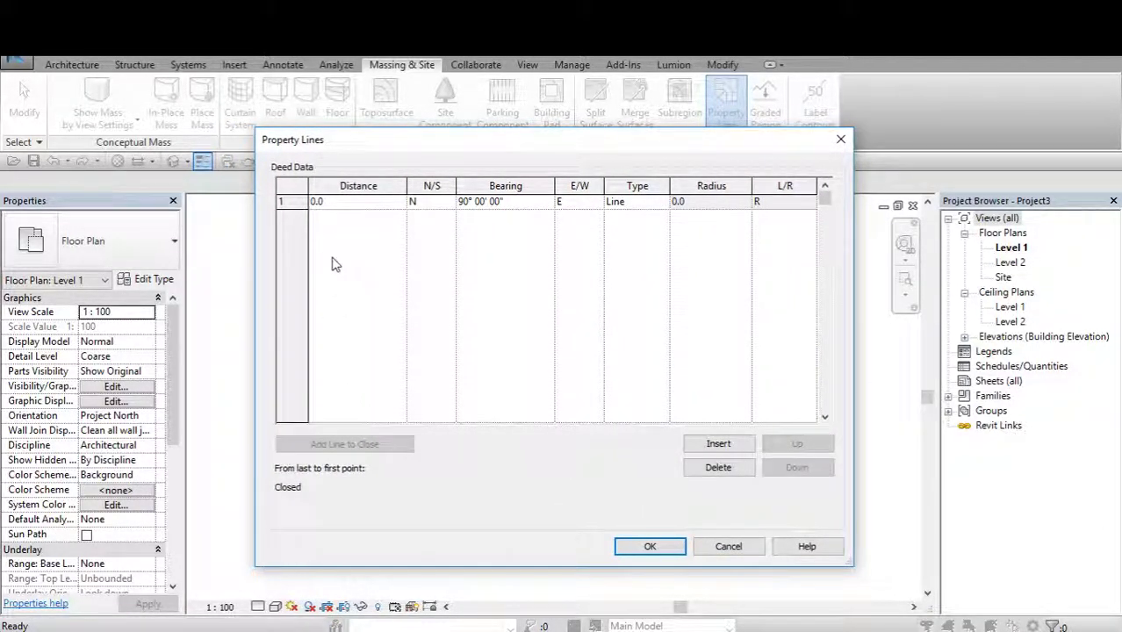
left_click_drag(347, 150, 333, 150)
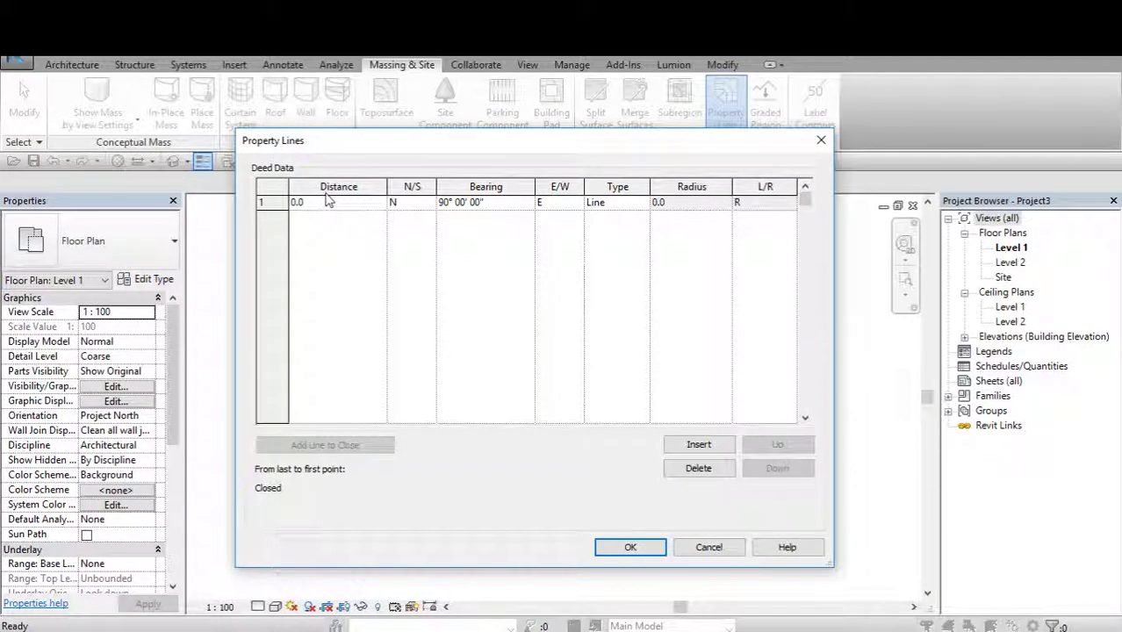
Keep E as row 1's direction, add a second row, then cancel the table.
left_click(576, 203)
left_click(579, 214)
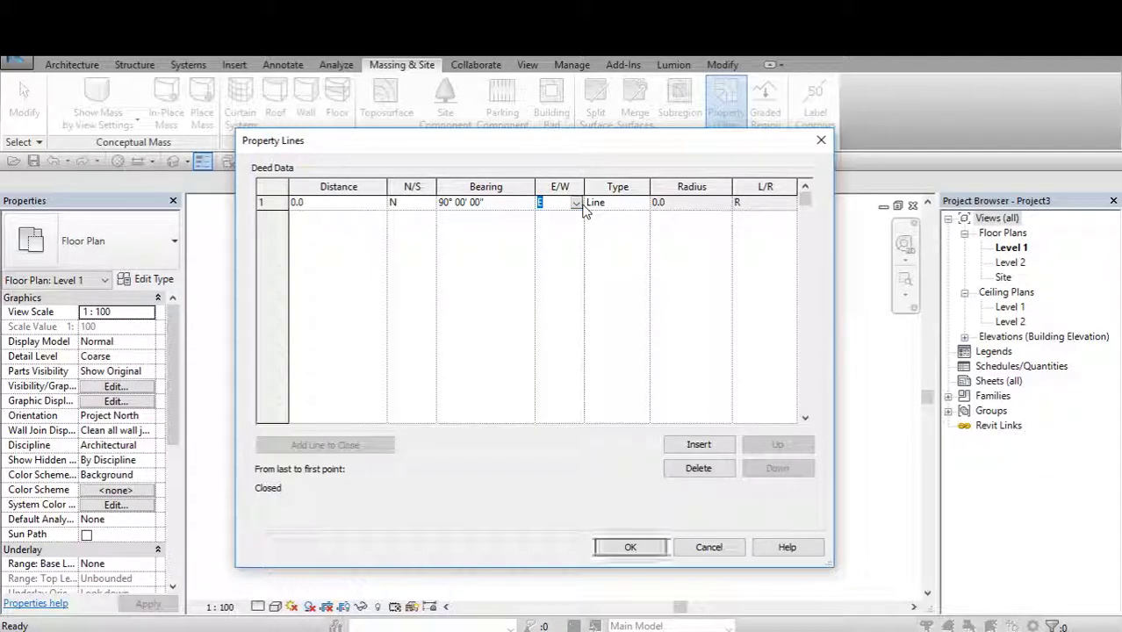
left_click(621, 208)
left_click(576, 203)
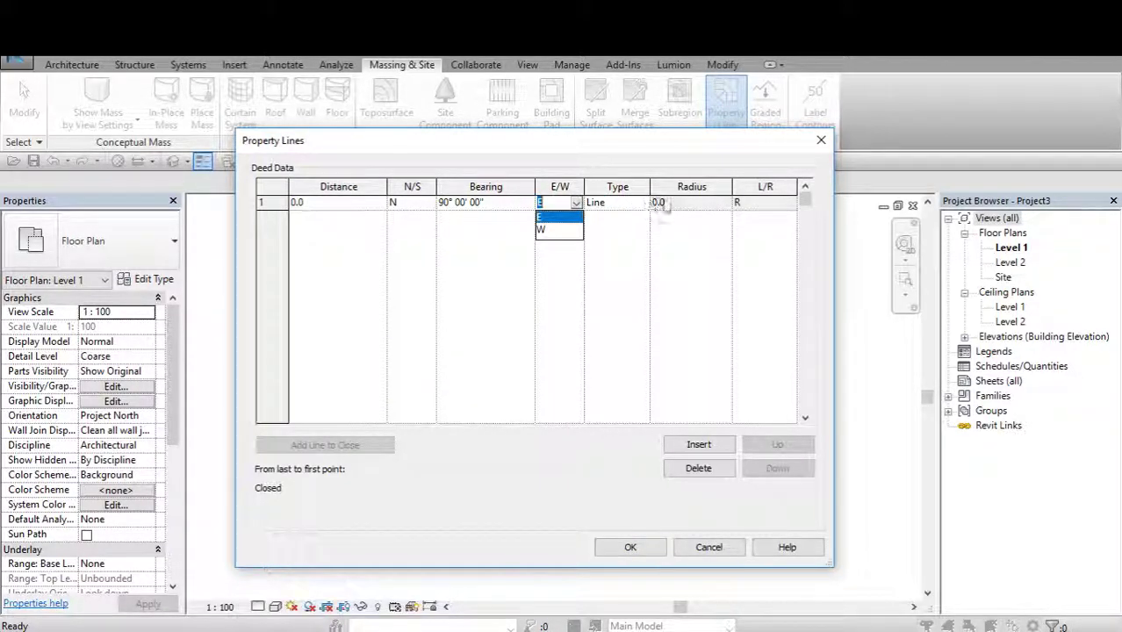
left_click(299, 215)
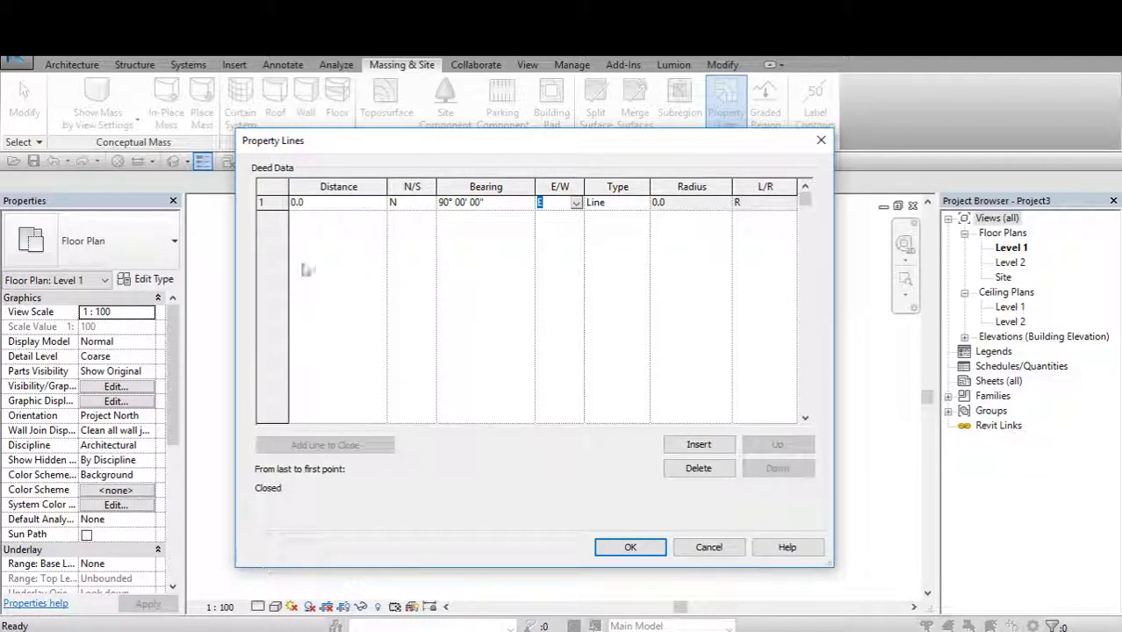
left_click(699, 444)
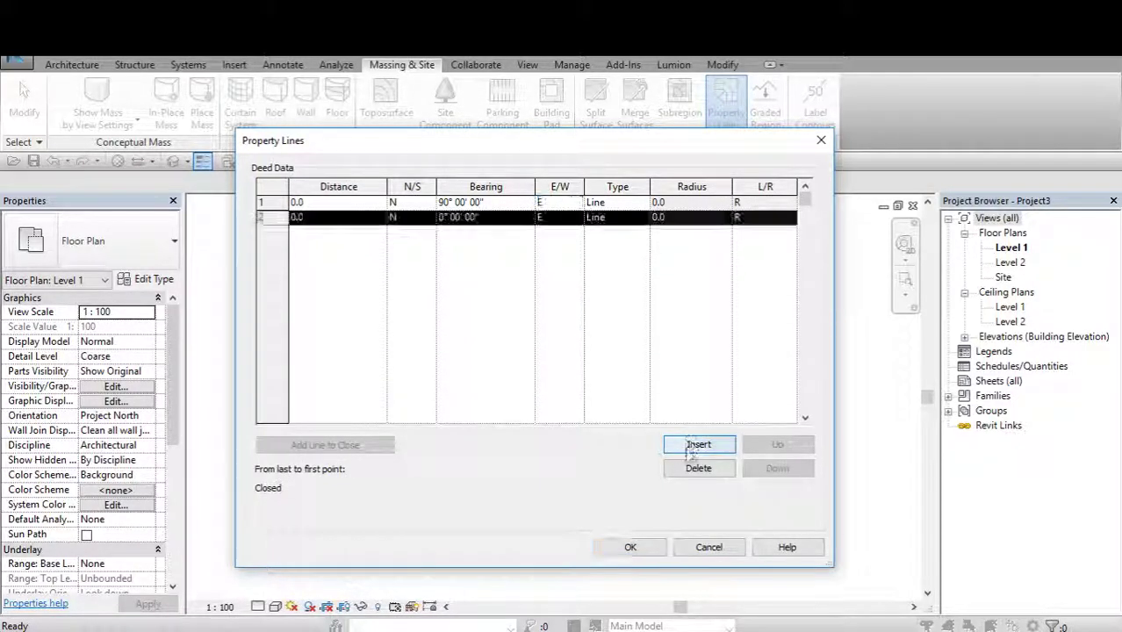
left_click(708, 546)
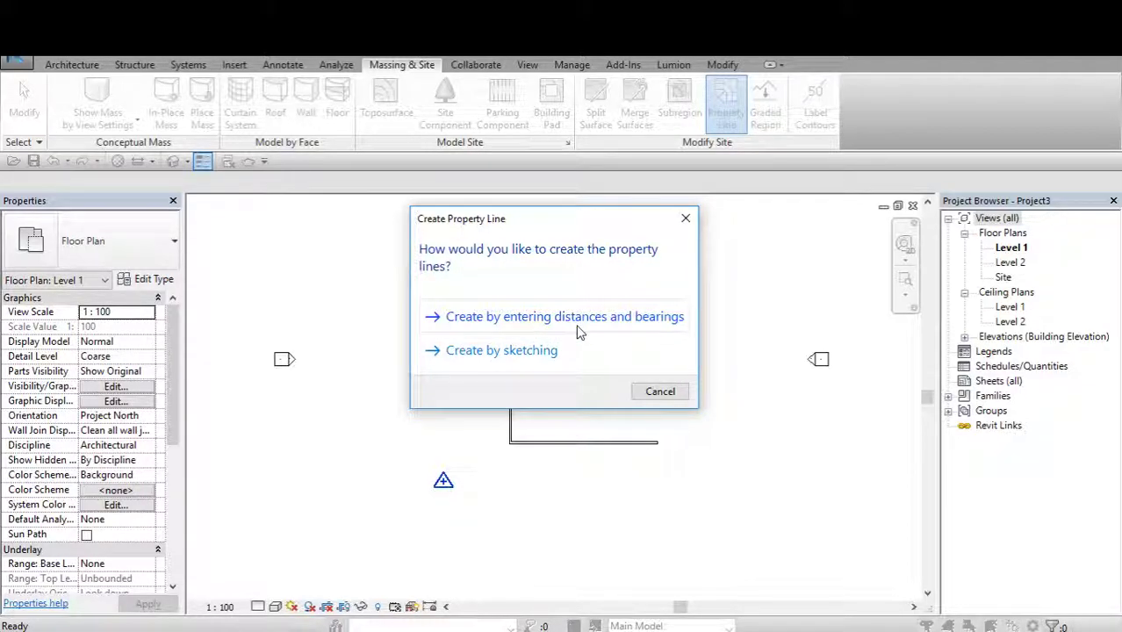
Sketch five property-line segments around the walls with Line, closing the loop.
left_click(507, 351)
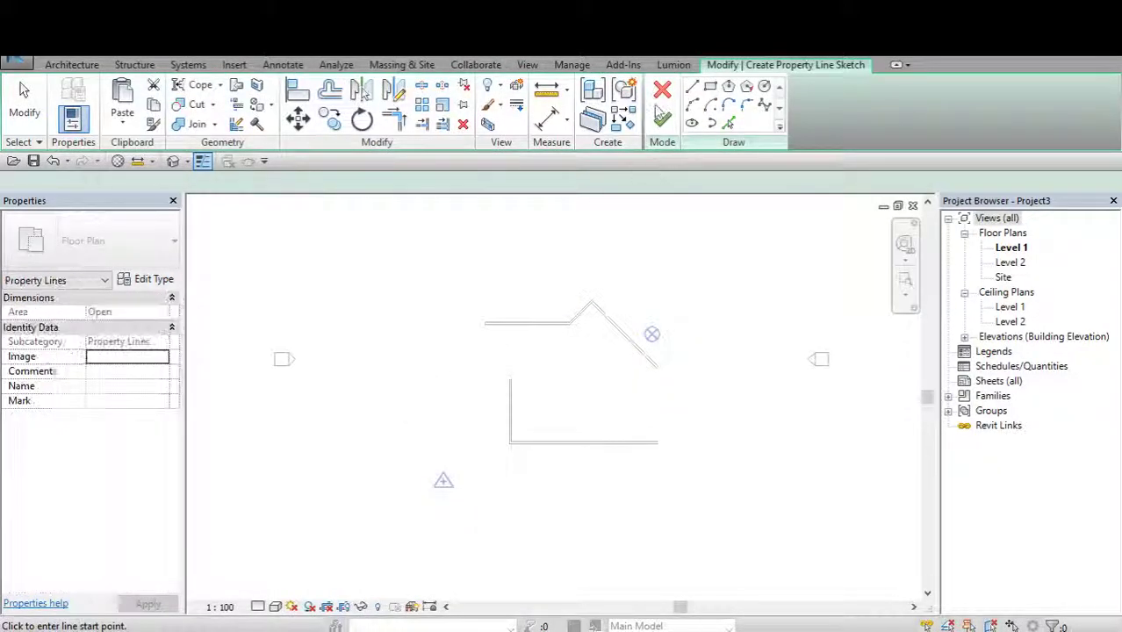
left_click(691, 86)
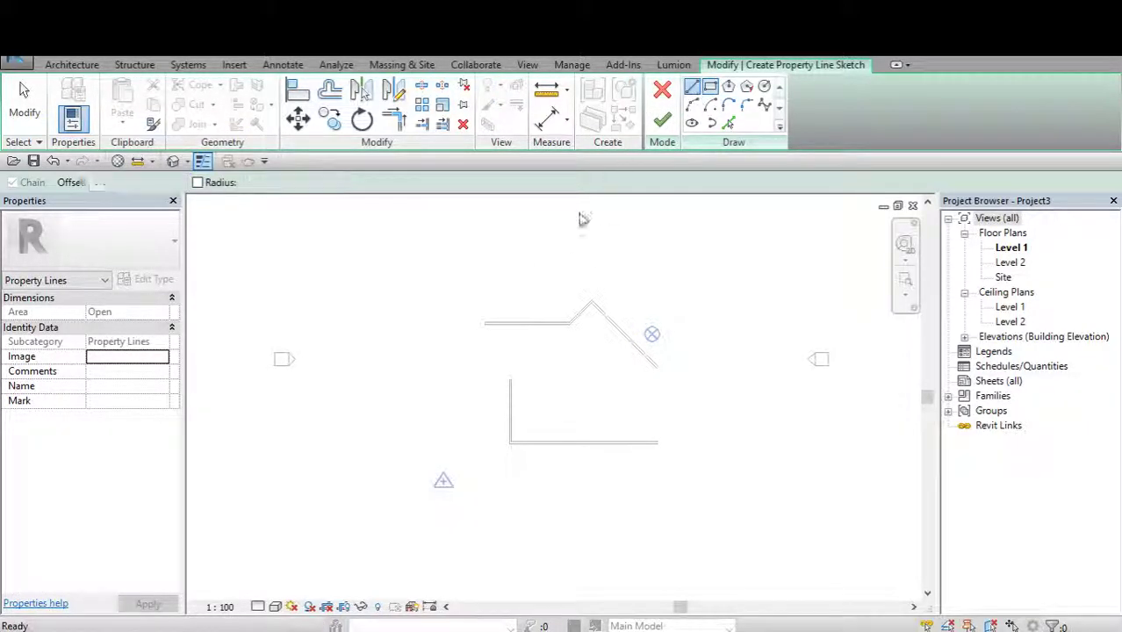
left_click(395, 403)
scroll(392, 395, "down", 1)
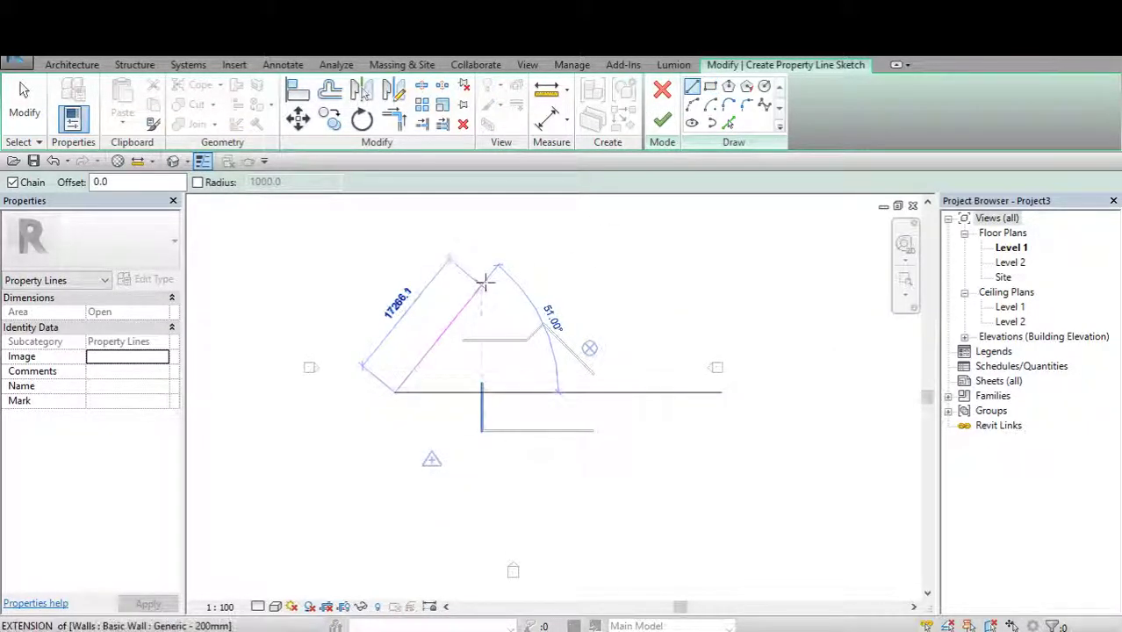
left_click(483, 281)
left_click(597, 282)
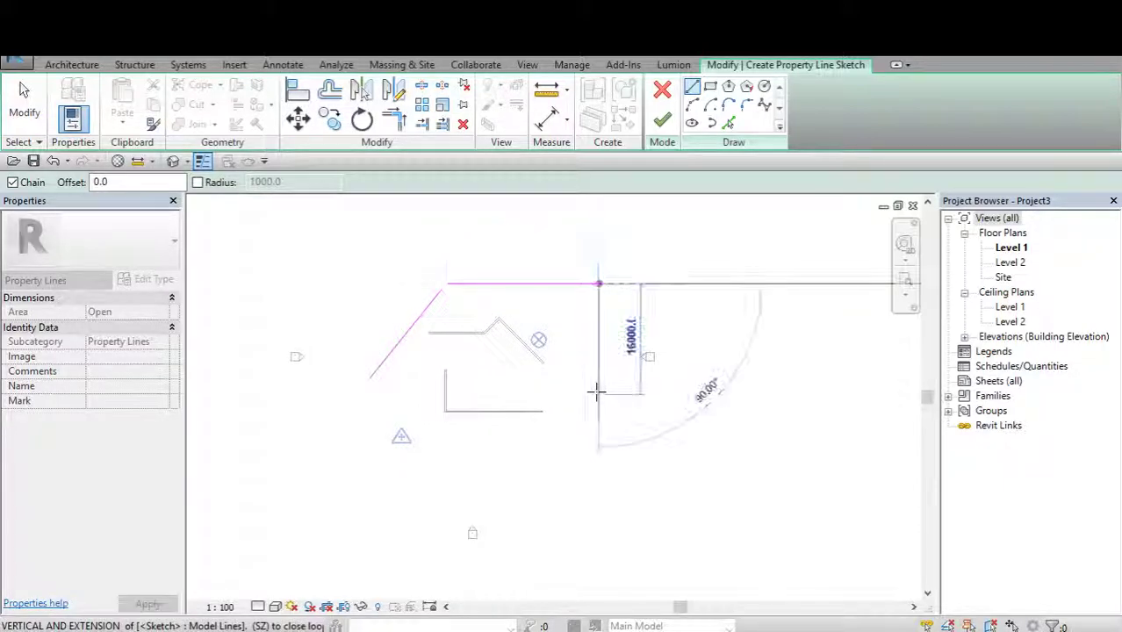
left_click(597, 420)
left_click(446, 439)
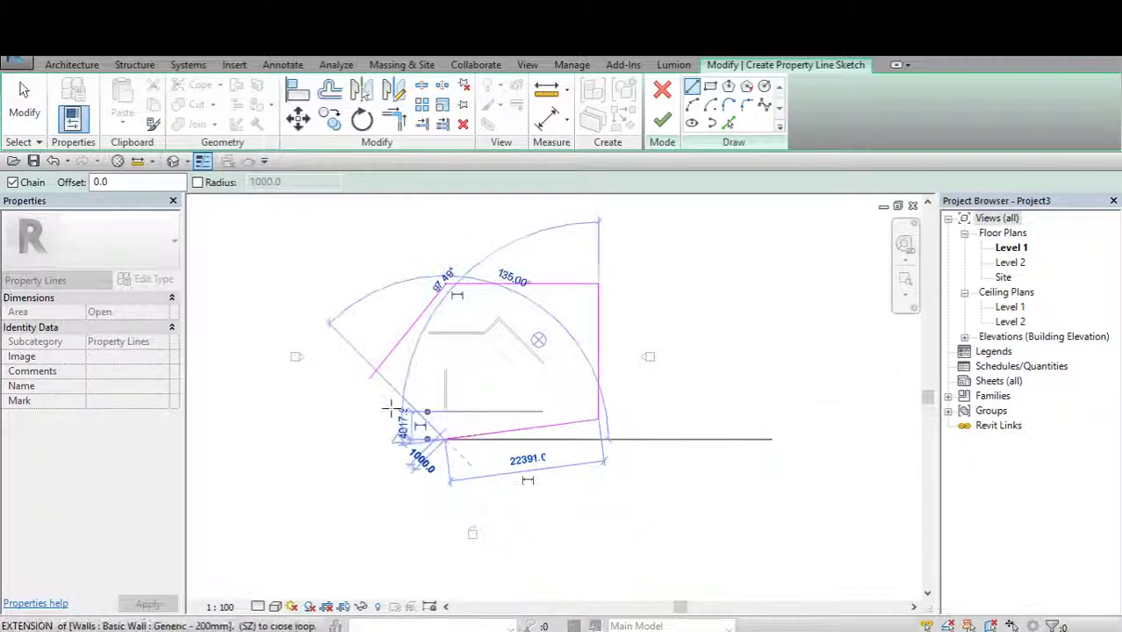
left_click(370, 380)
key("Escape")
key("Escape")
Select all five segments, nudge the sketch up-left, and finish the property-line sketch.
scroll(426, 395, "up", 2)
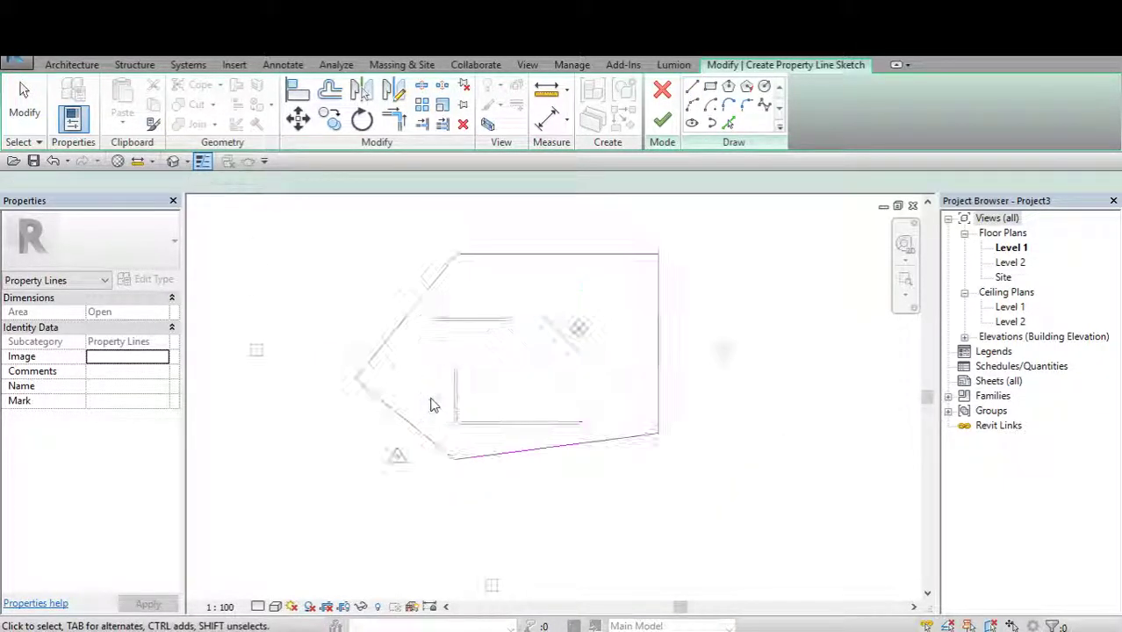
middle_click_drag(480, 441, 469, 437)
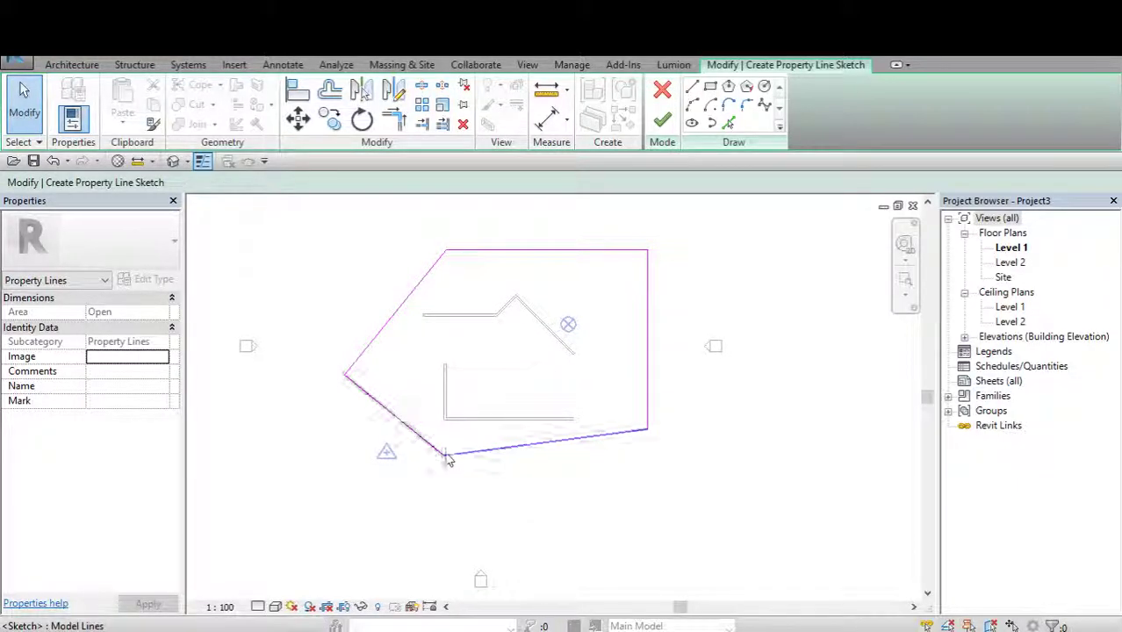
scroll(446, 456, "up", 1)
scroll(463, 491, "down", 2)
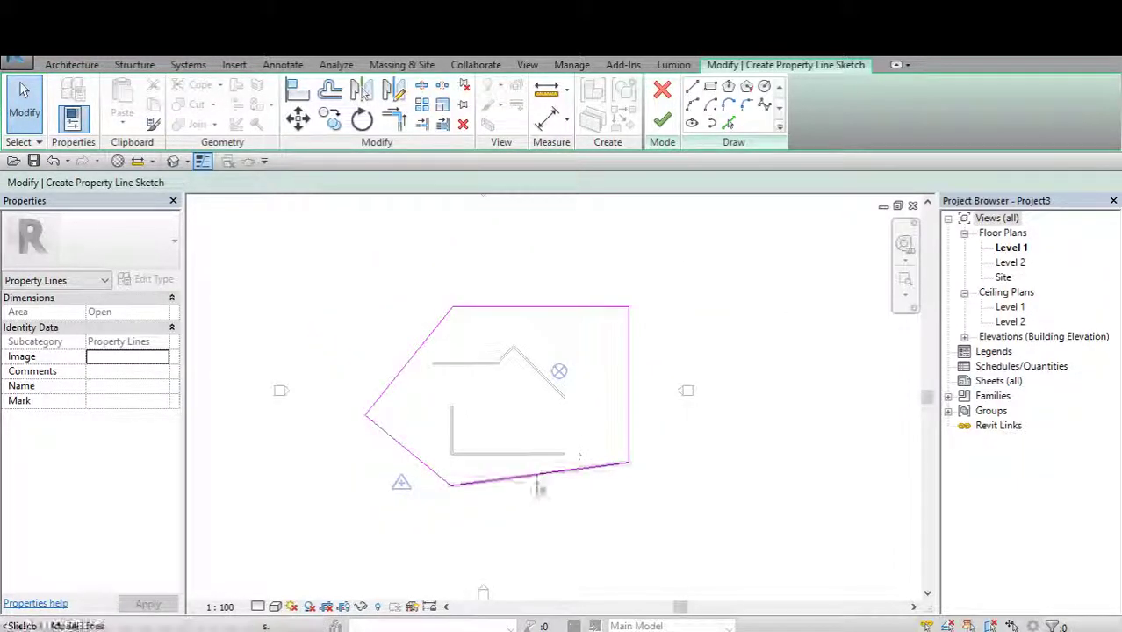
left_click_drag(356, 309, 676, 490)
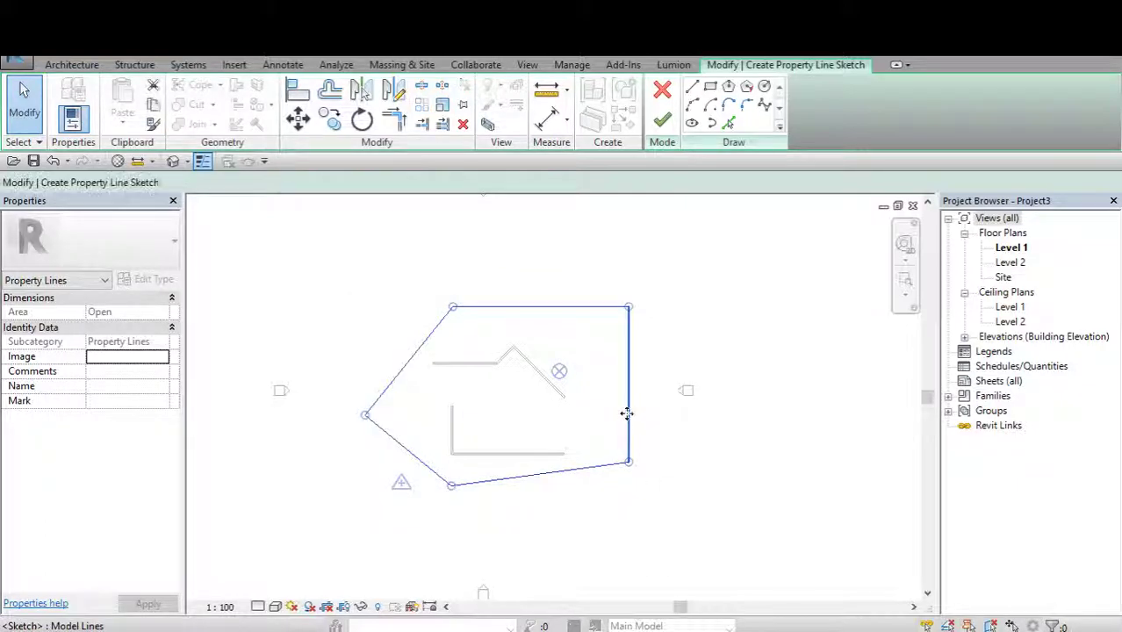
mouse_move(620, 411)
left_mouse_down()
mouse_move(601, 392)
mouse_move(604, 404)
left_mouse_up()
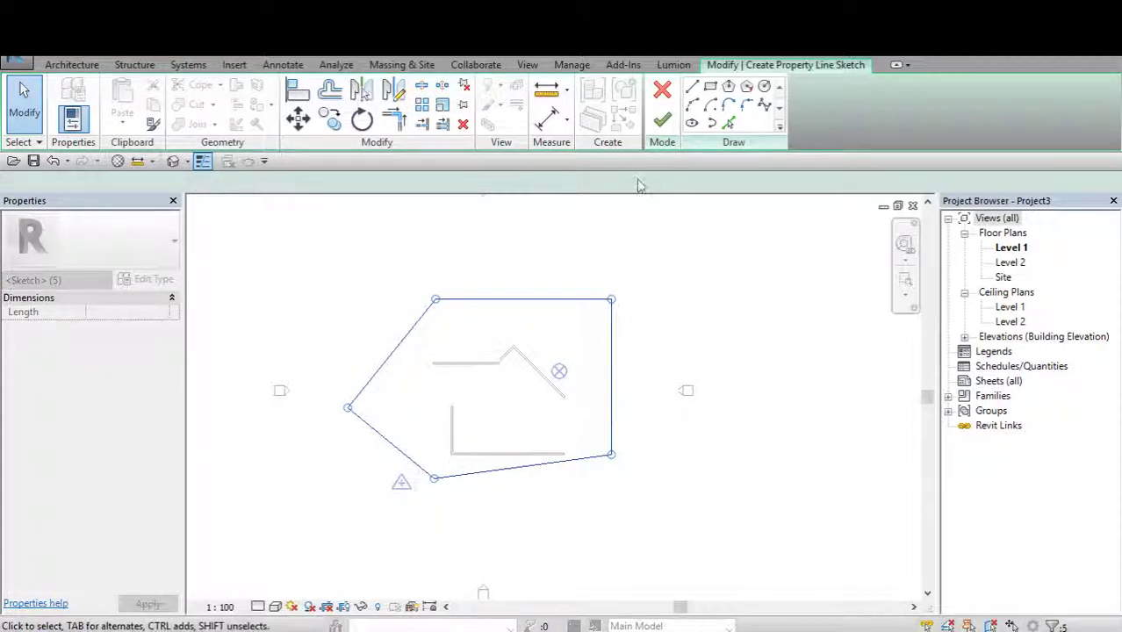
left_click(662, 121)
Check the 586.991 m² property line, then float the plan and bring Project2's plan forward.
left_click(381, 453)
scroll(391, 366, "up", 1)
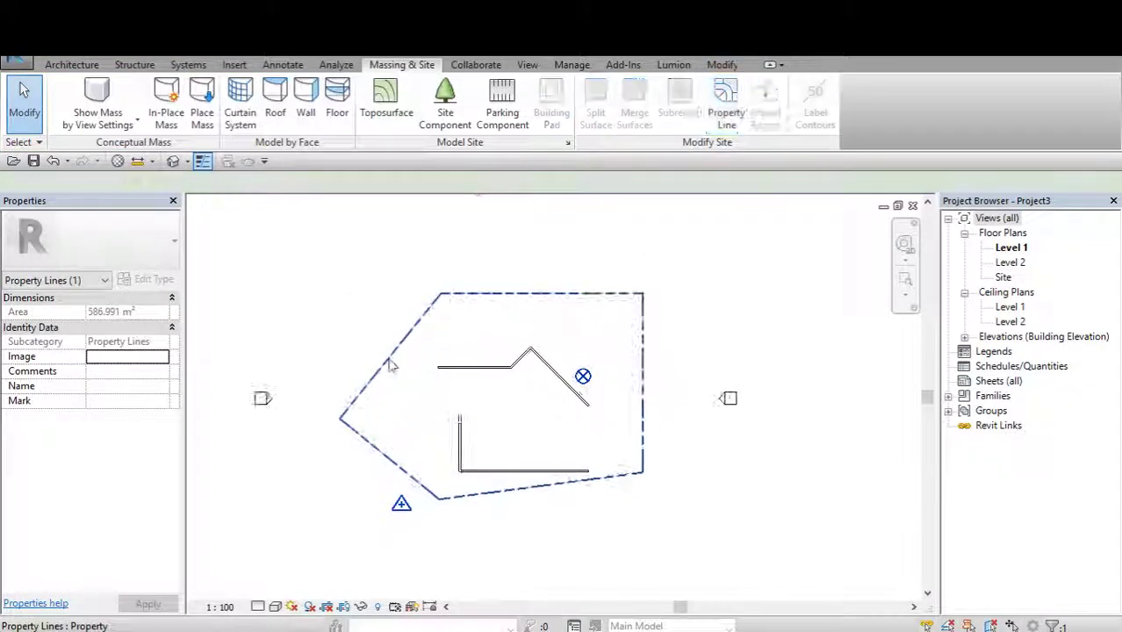
key("Escape")
middle_click_drag(392, 367, 396, 348)
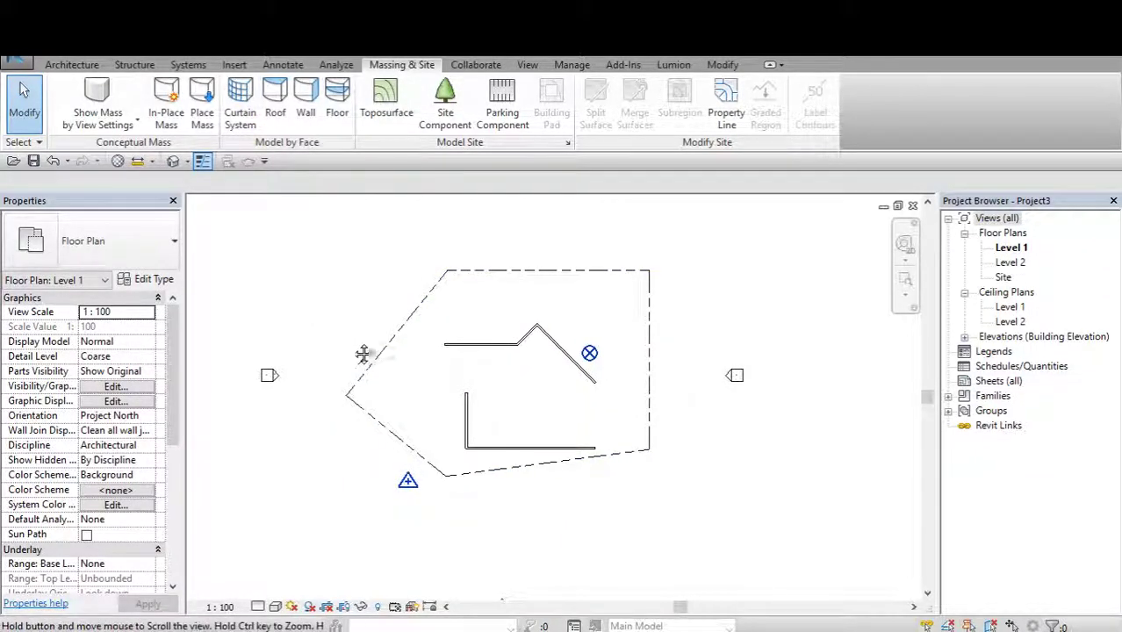
scroll(422, 378, "down", 1)
scroll(383, 381, "down", 1)
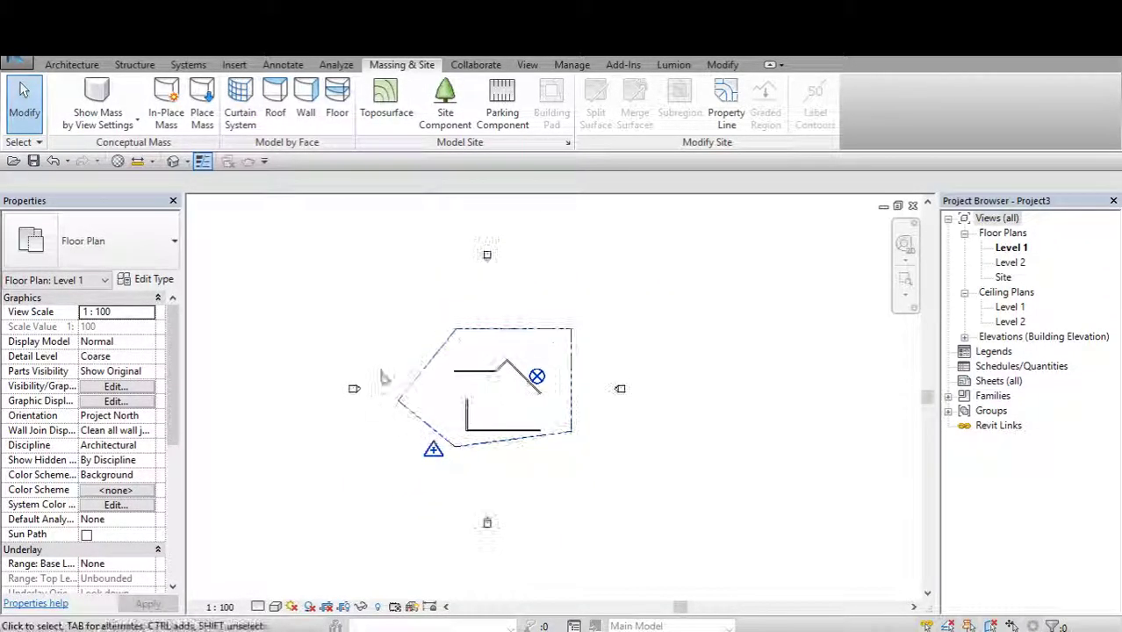
left_click(897, 205)
left_click(834, 455)
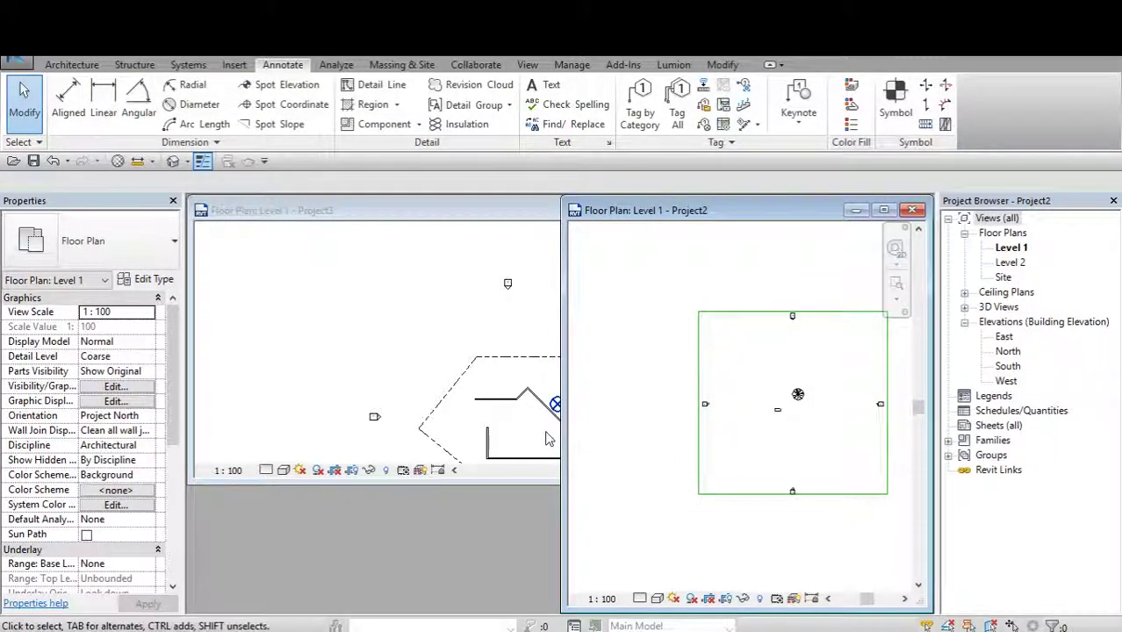
left_click(556, 480)
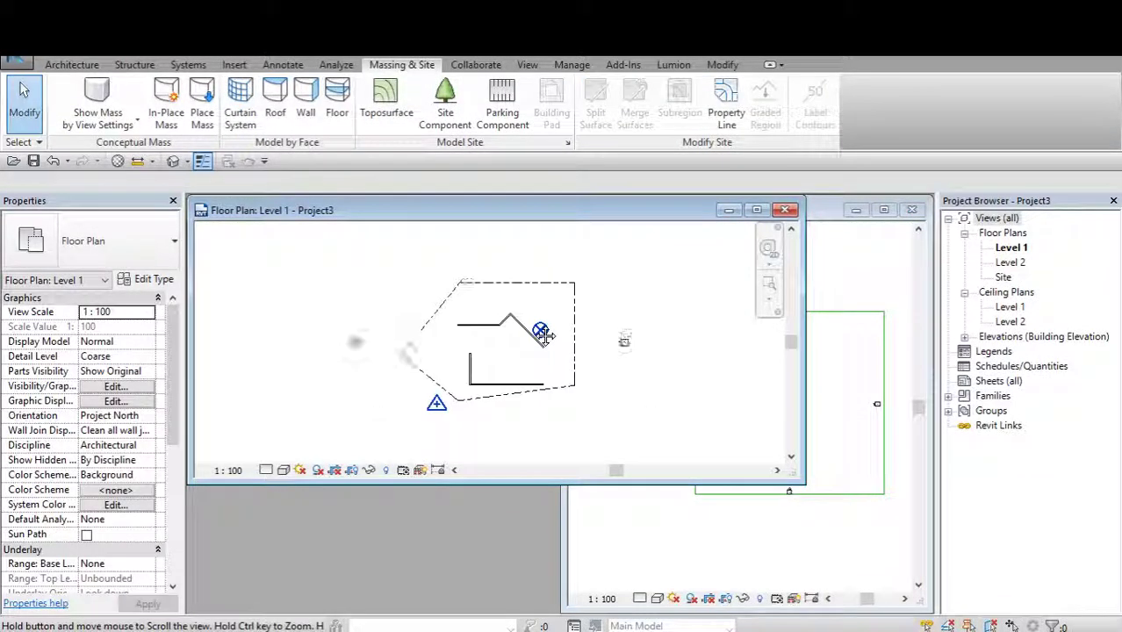
scroll(320, 349, "down", 2)
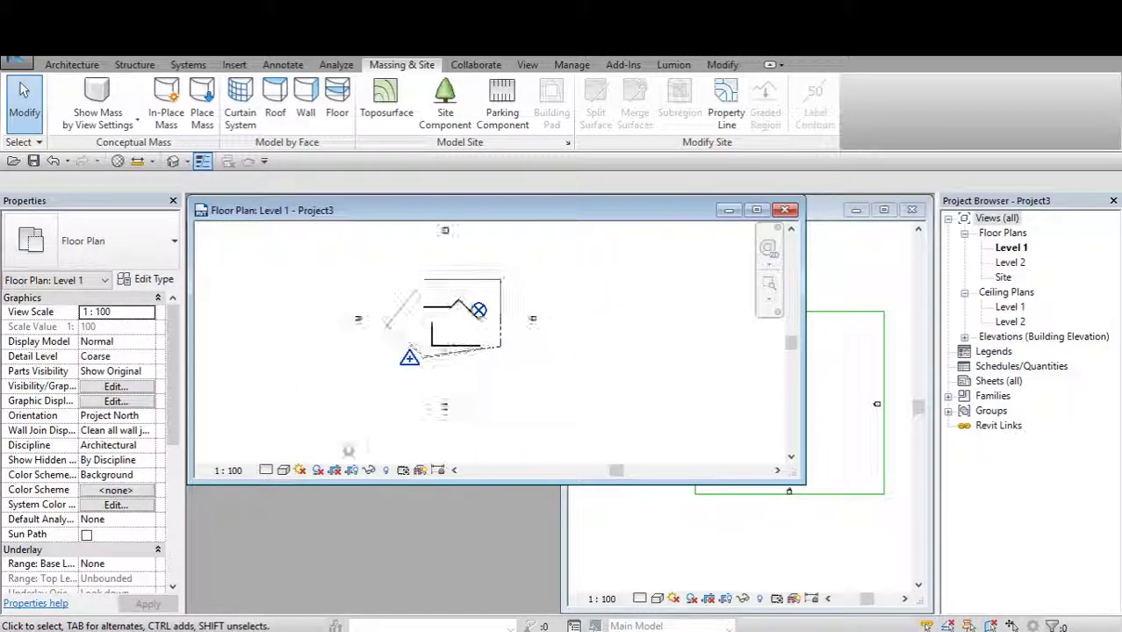
left_click_drag(497, 483, 497, 531)
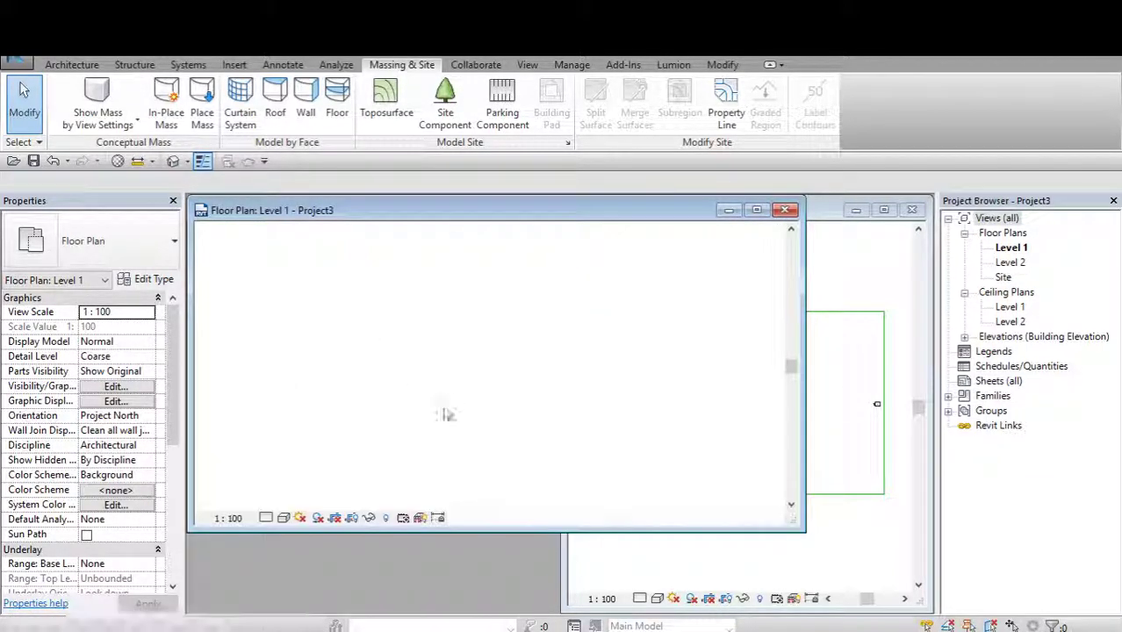
left_click(441, 366)
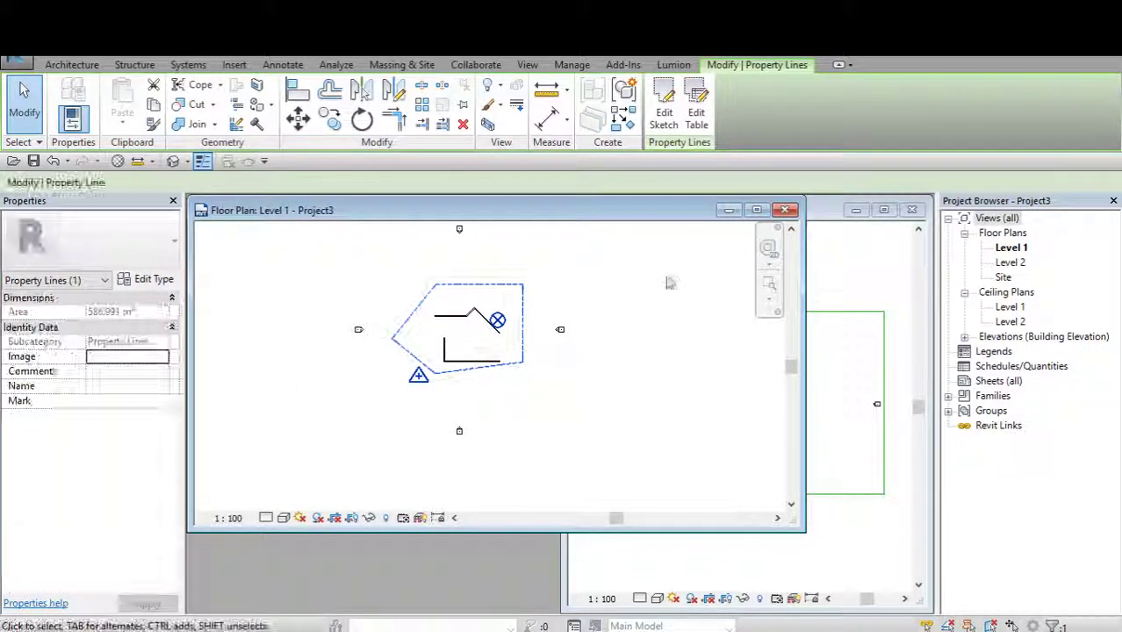
left_click(756, 210)
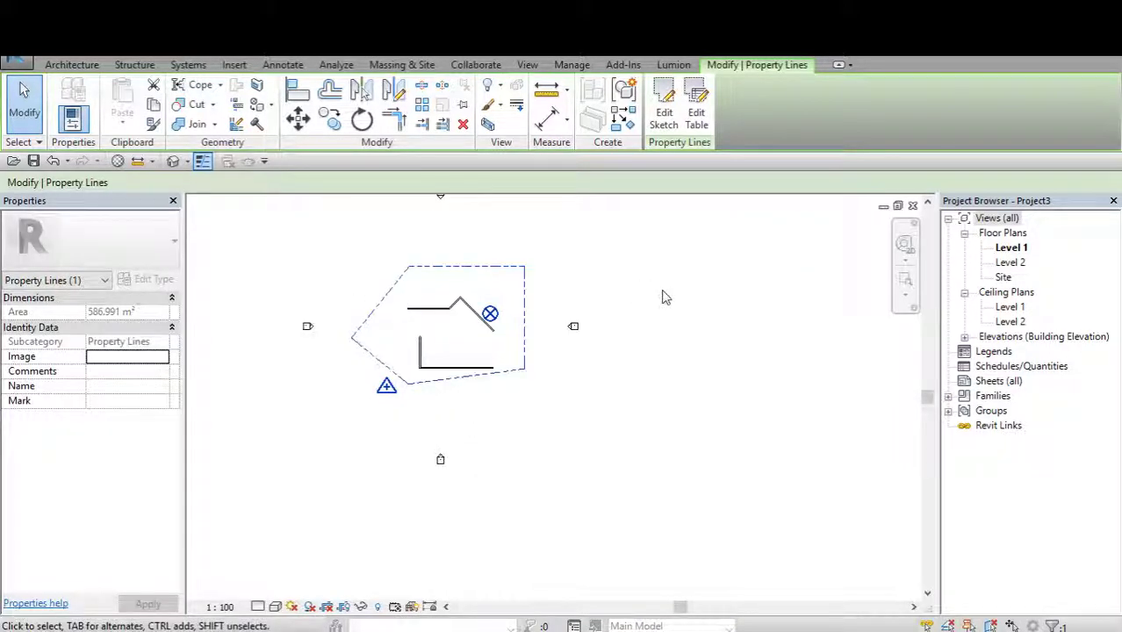
key("Escape")
scroll(443, 358, "up", 2)
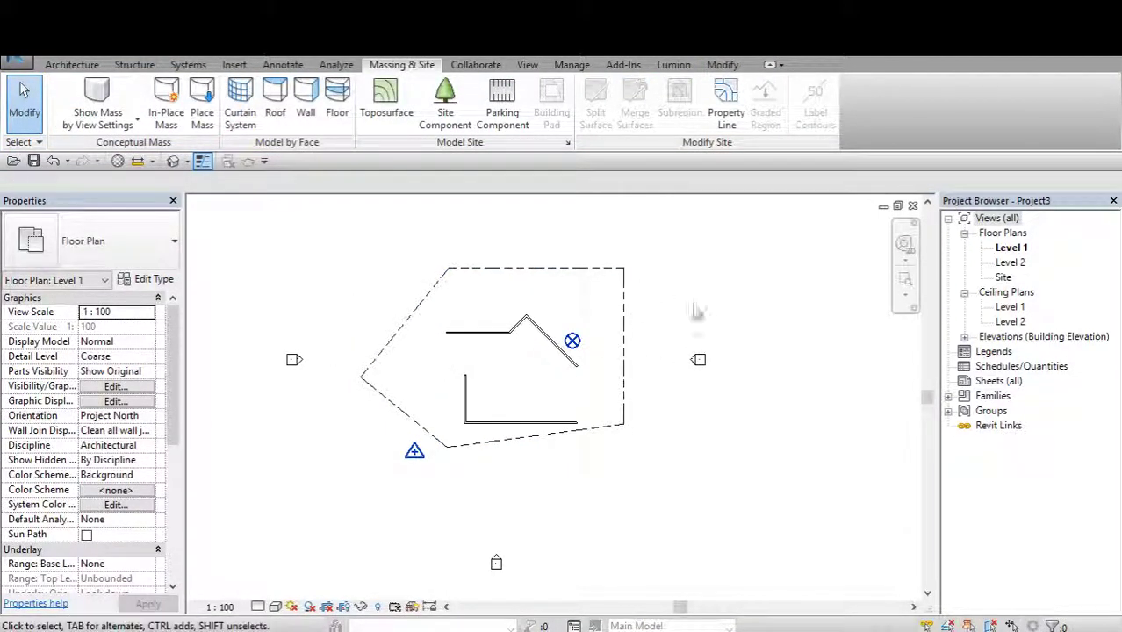
scroll(522, 328, "up", 1)
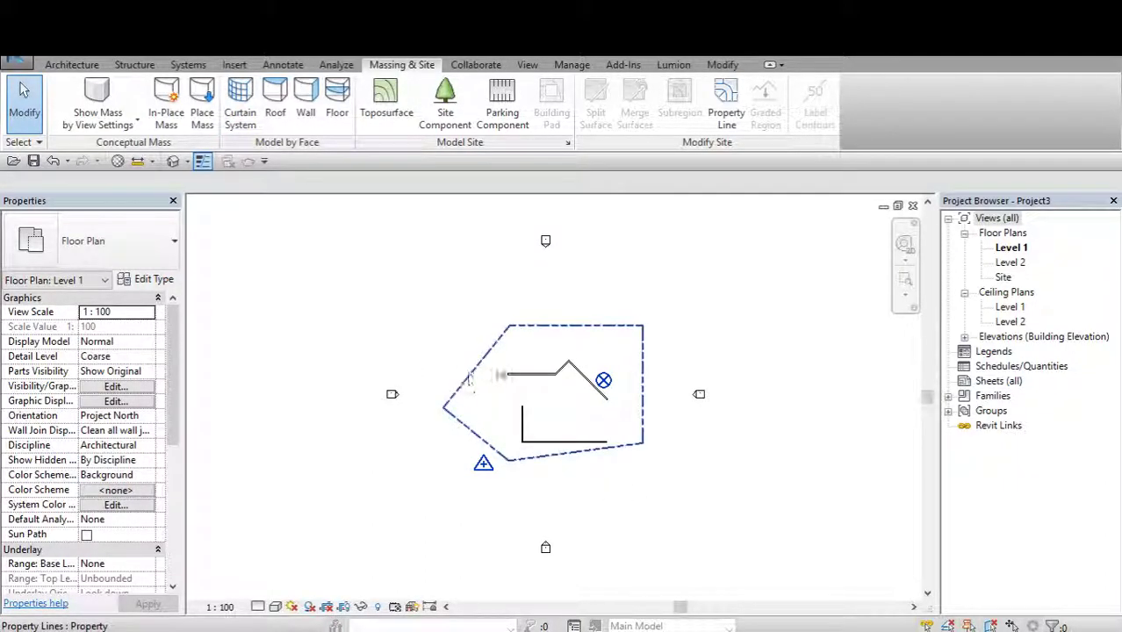
Extend the short vertical wall up and pull the top wall's left end onto it.
scroll(580, 448, "up", 1)
scroll(571, 431, "up", 2)
scroll(549, 421, "up", 2)
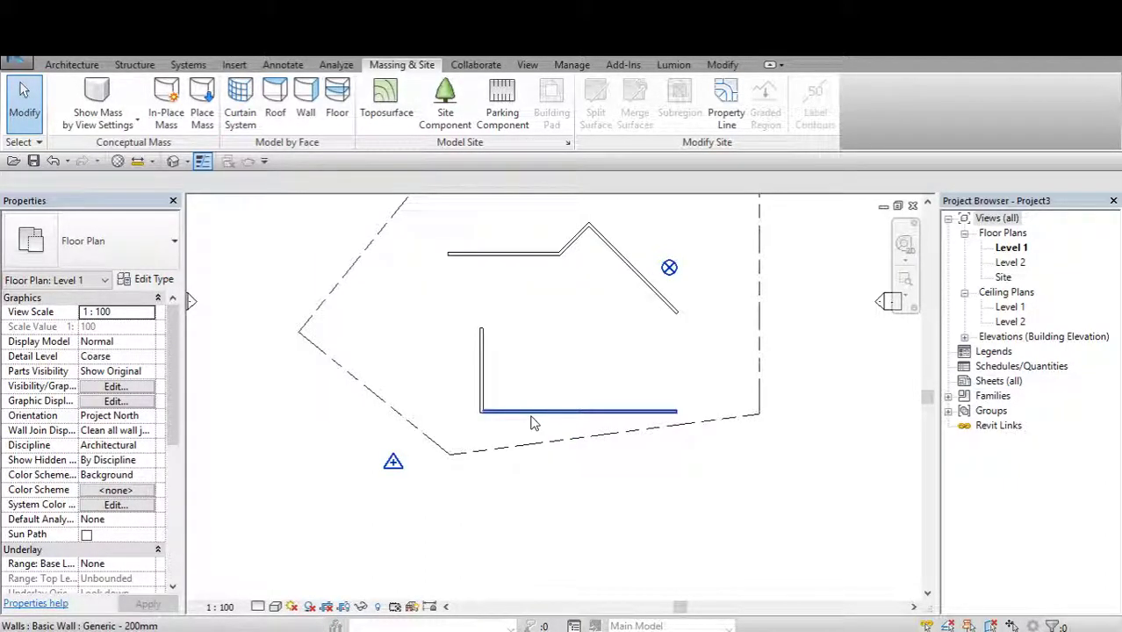
left_click(482, 376)
scroll(492, 386, "up", 1)
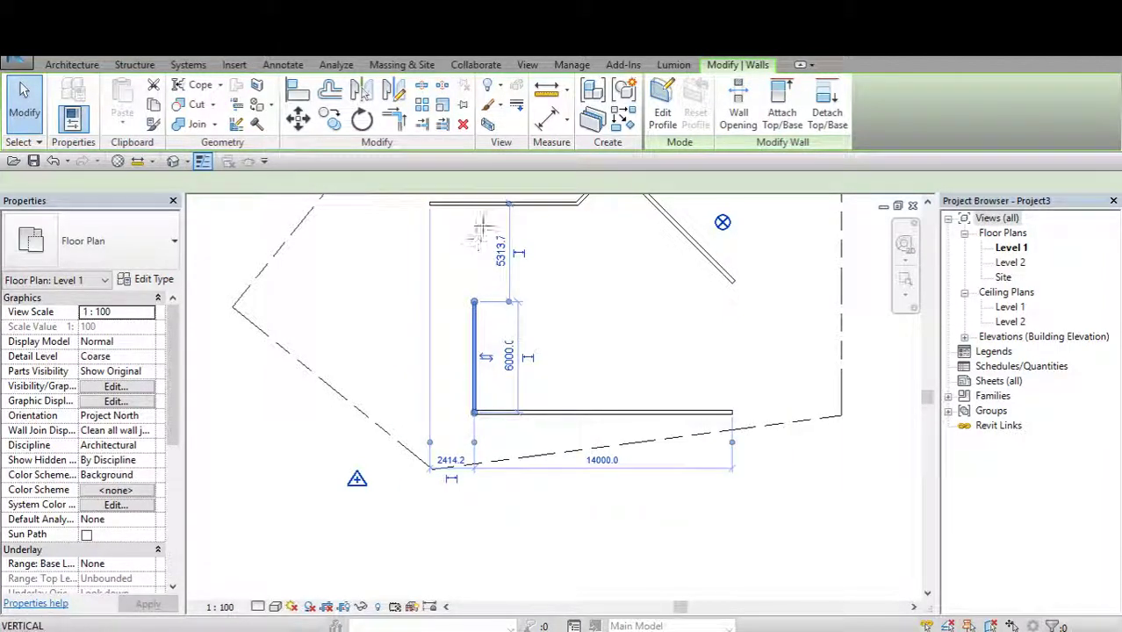
left_click_drag(483, 230, 482, 204)
middle_click_drag(489, 246, 481, 306)
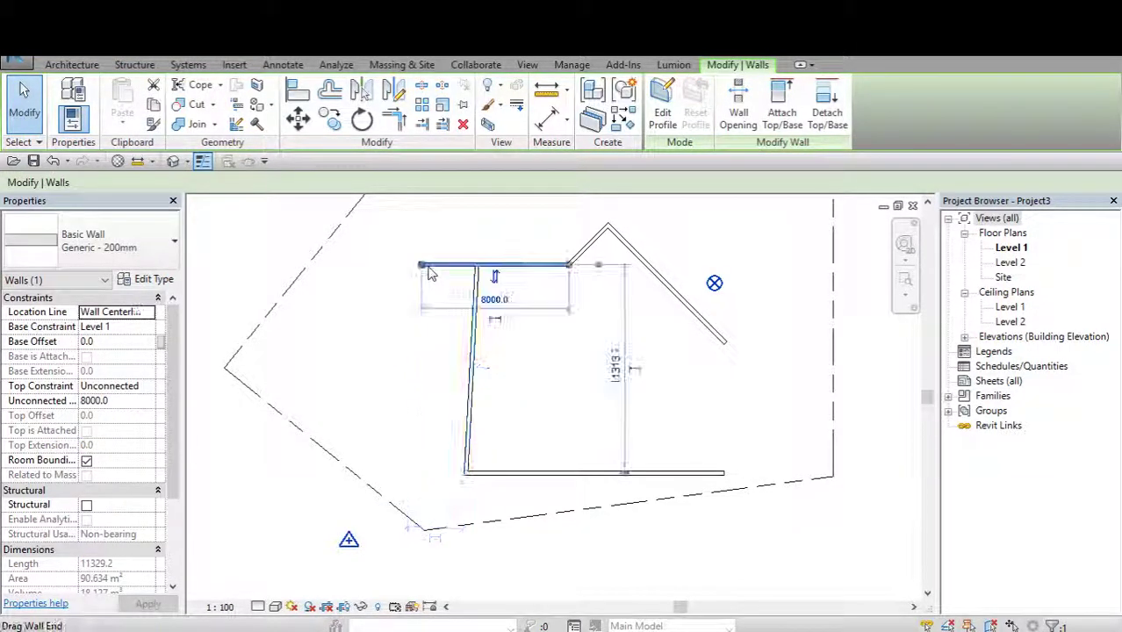
left_click_drag(428, 270, 476, 264)
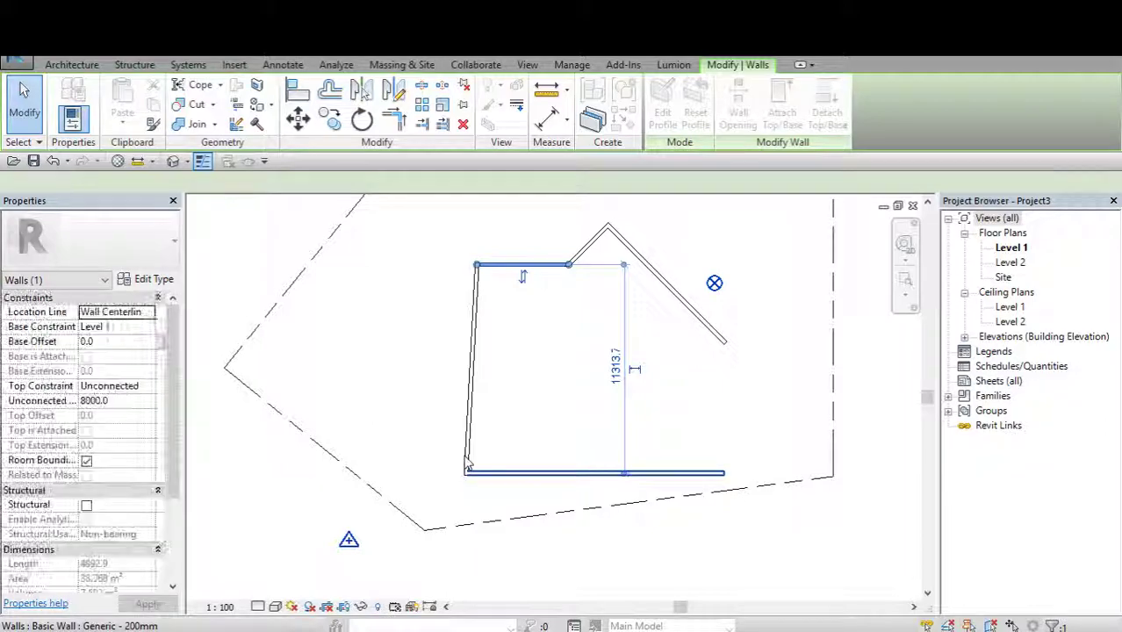
Shorten the left slanted wall to 5300 and trim it with the bottom wall into a corner.
left_click(466, 463)
left_click_drag(450, 370, 452, 358)
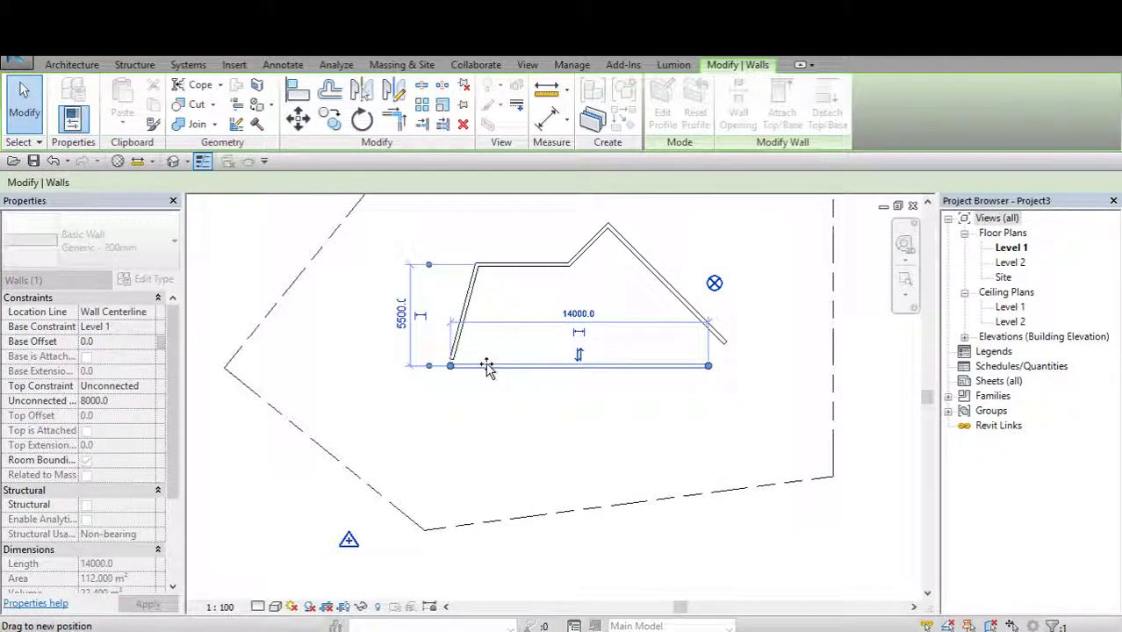
key("t")
key("r")
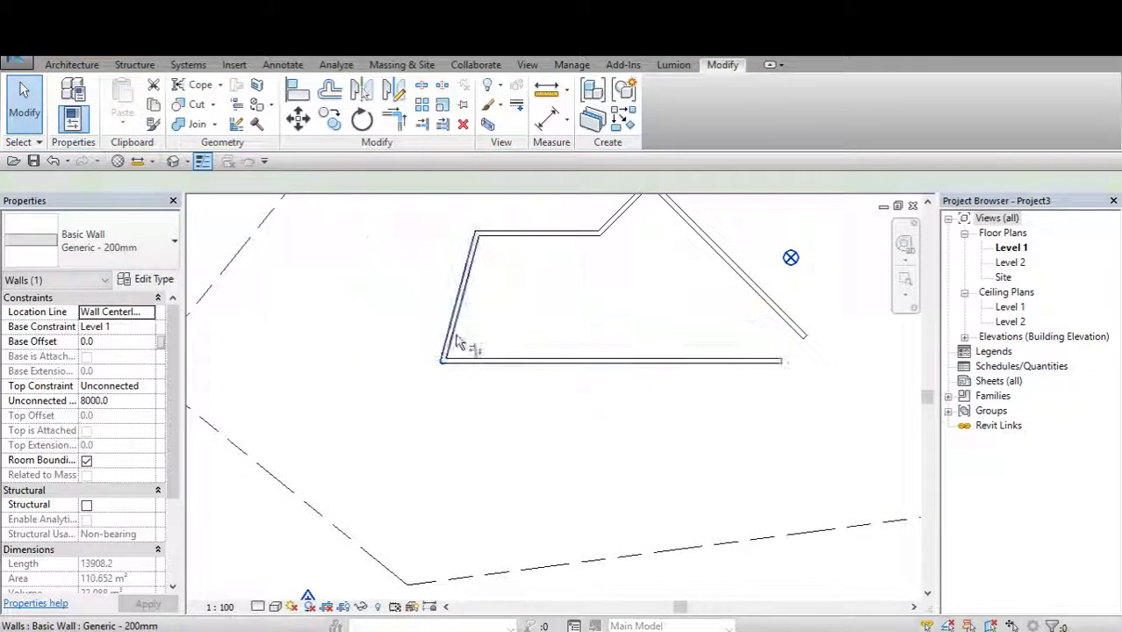
left_click(466, 362)
left_click(458, 346)
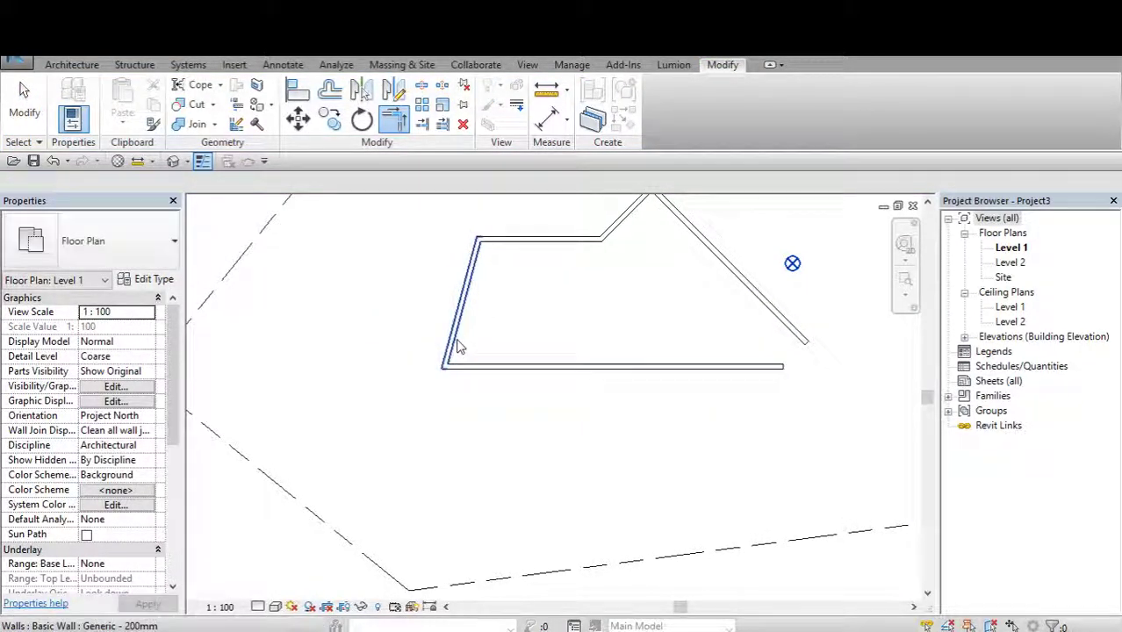
key("Escape")
Set the top constraint of the whole wall chain to Up to Level 2.
left_click(359, 363)
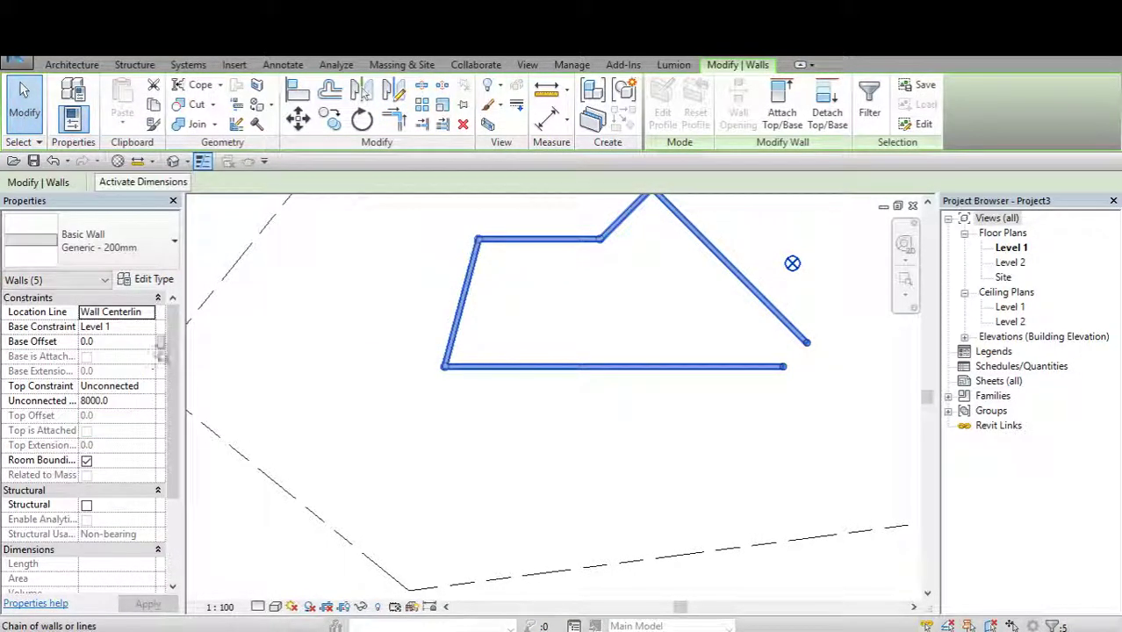
left_click(141, 386)
left_click(148, 386)
left_click(119, 424)
scroll(681, 388, "up", 2)
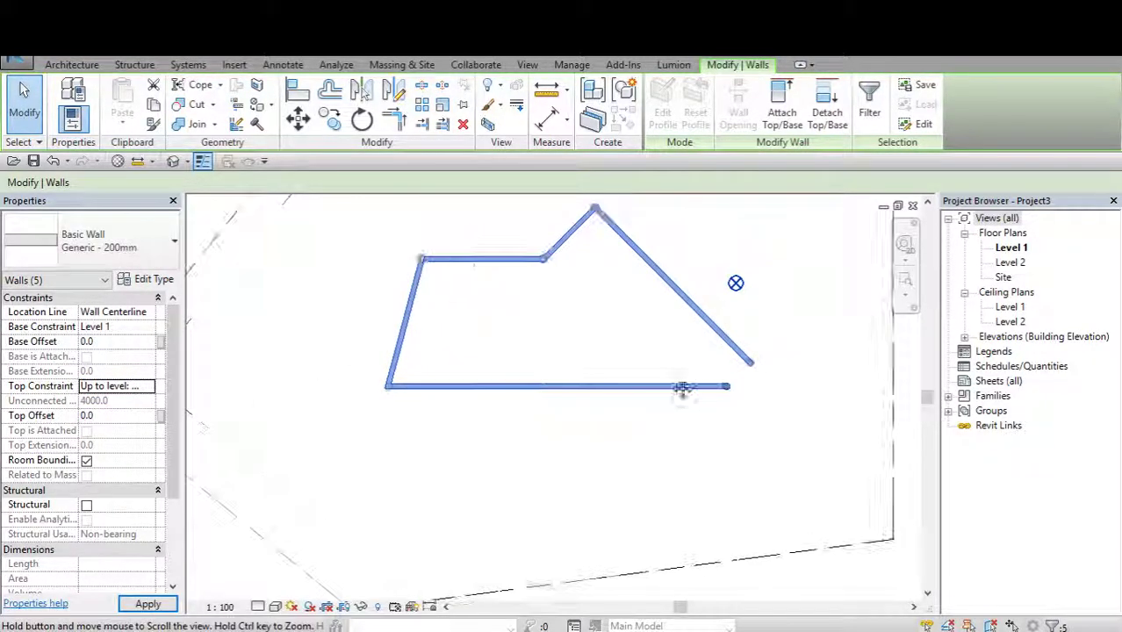
key("Escape")
Drag the bottom wall's right end left until it is 11000 long.
key("t")
key("r")
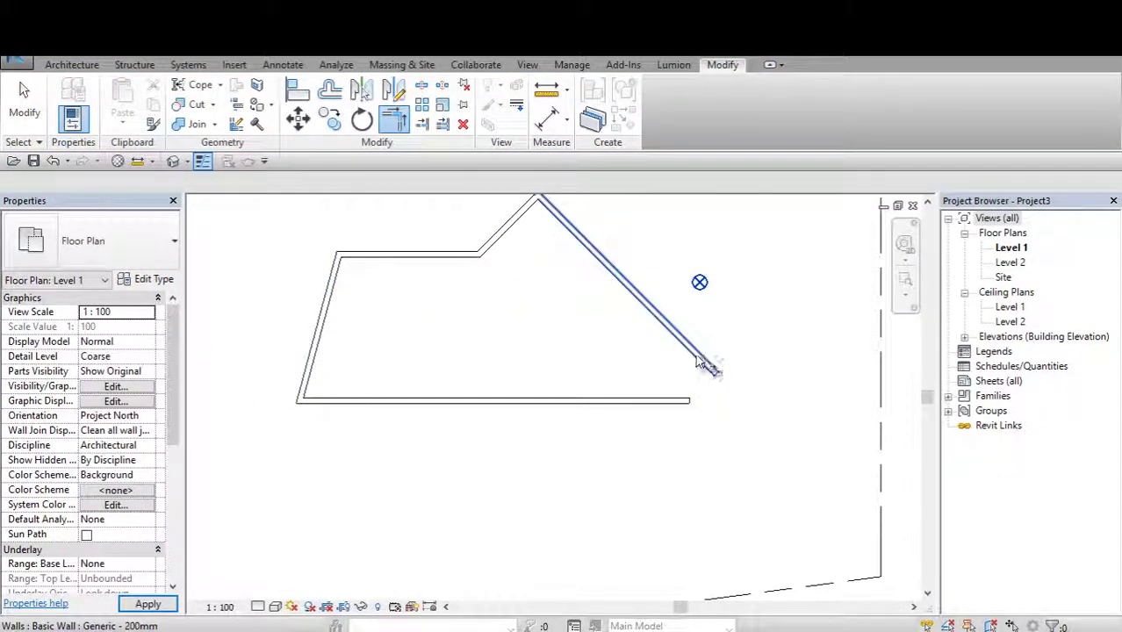
left_click(23, 97)
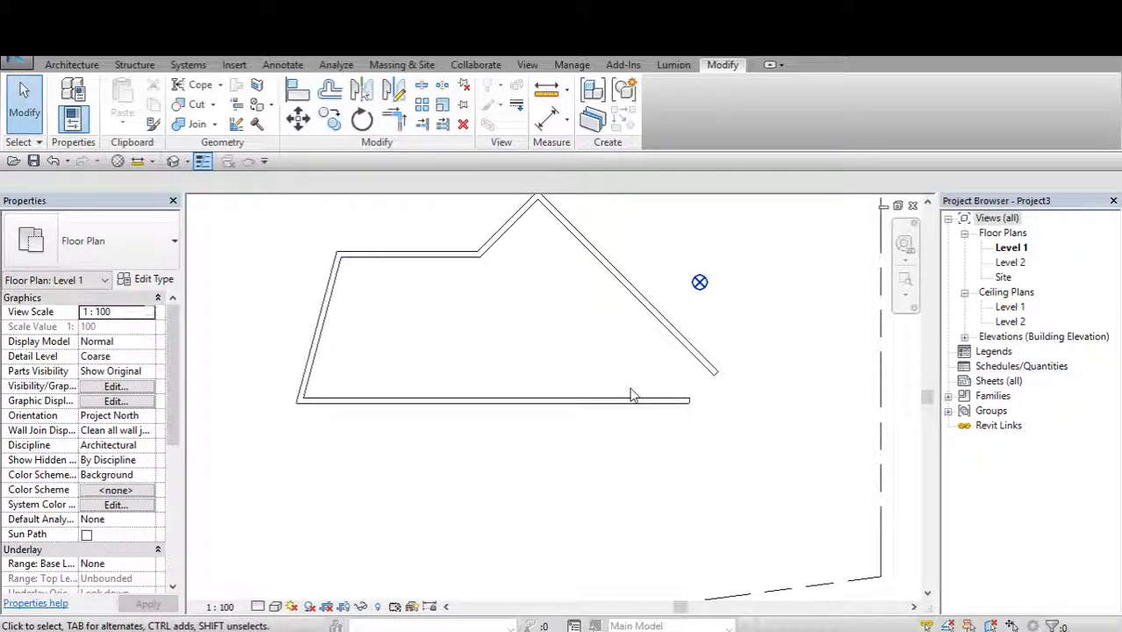
left_click(676, 400)
mouse_move(689, 400)
left_mouse_down()
mouse_move(608, 392)
mouse_move(620, 403)
left_mouse_up()
middle_click_drag(620, 403, 617, 368)
Draw three chained walls with WA: down from the bottom wall, right 4000, up to the diagonal wall.
key("w")
key("a")
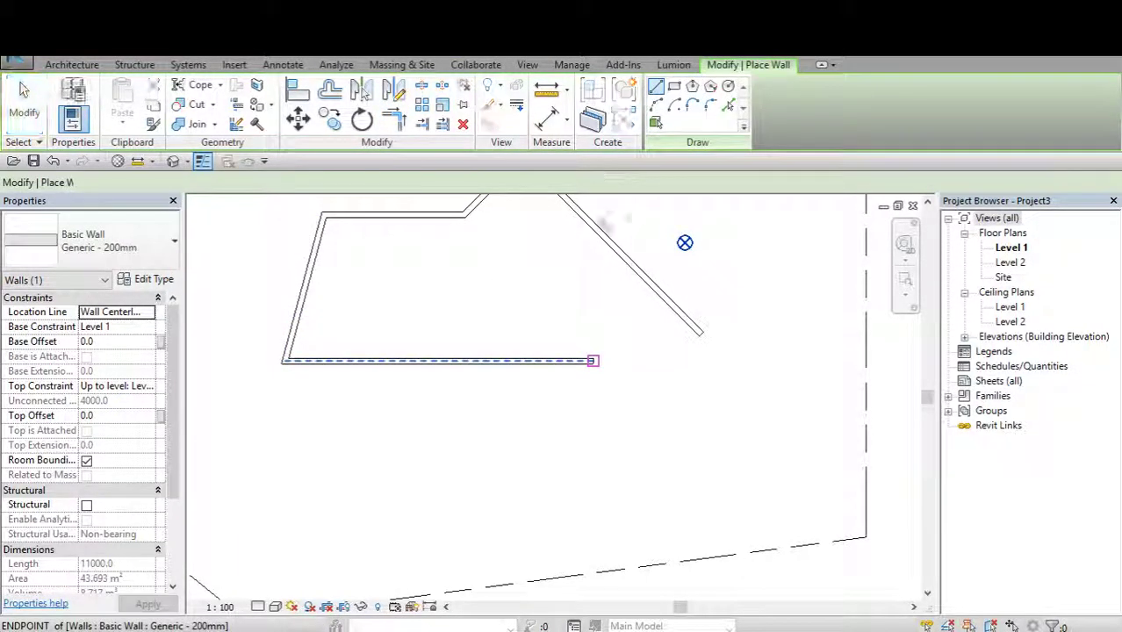
left_click(594, 360)
left_click(591, 402)
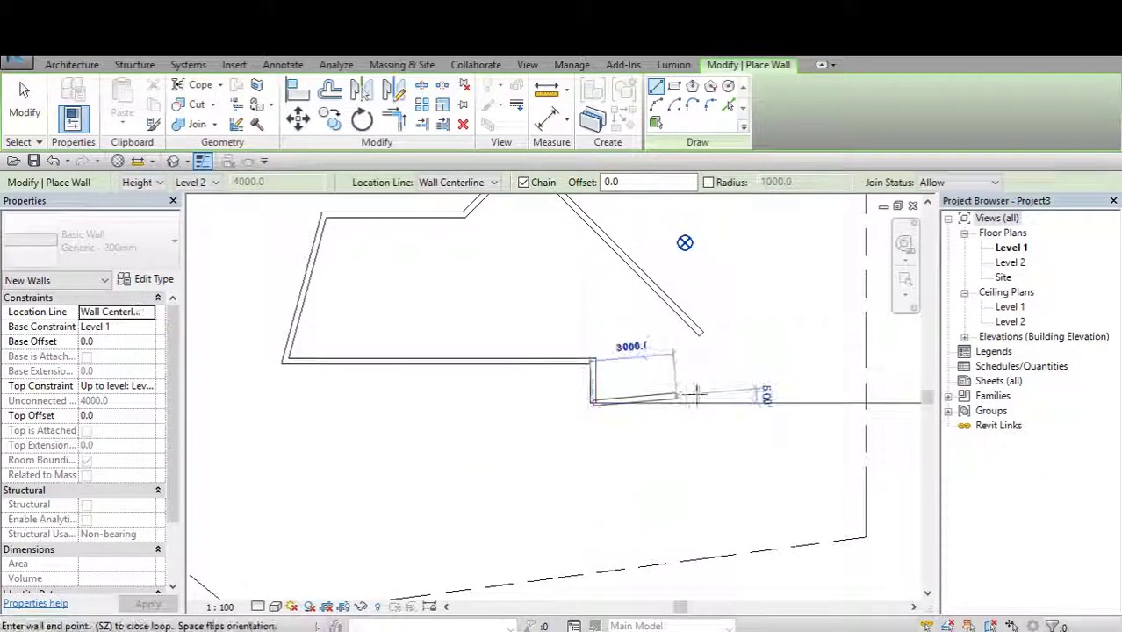
left_click(705, 402)
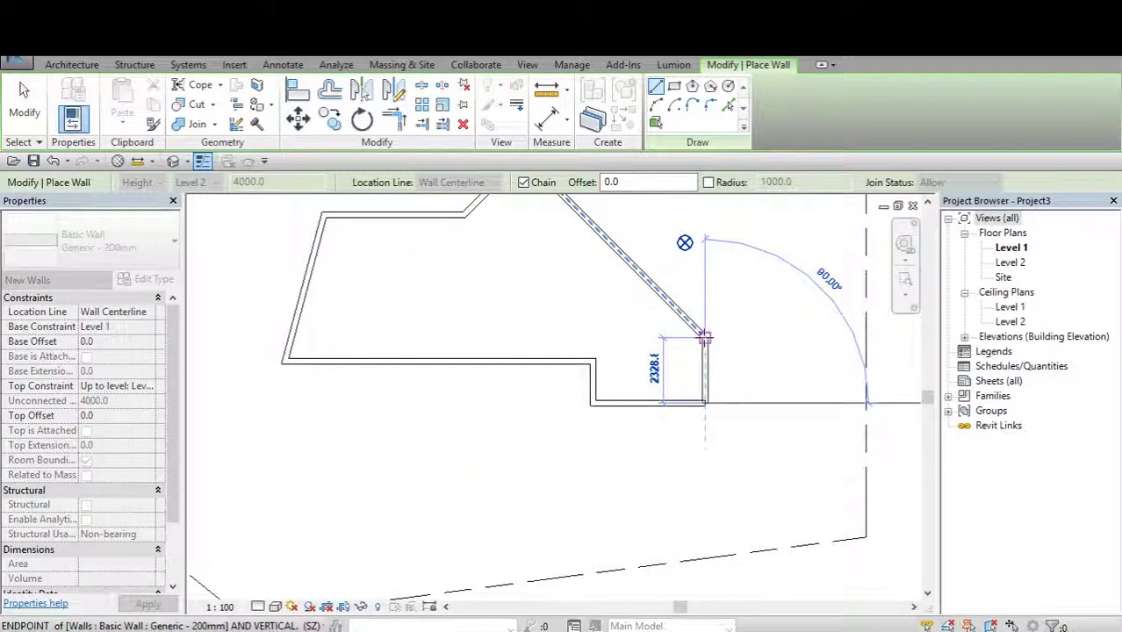
left_click(705, 338)
key("Escape")
key("Escape")
scroll(551, 413, "down", 2)
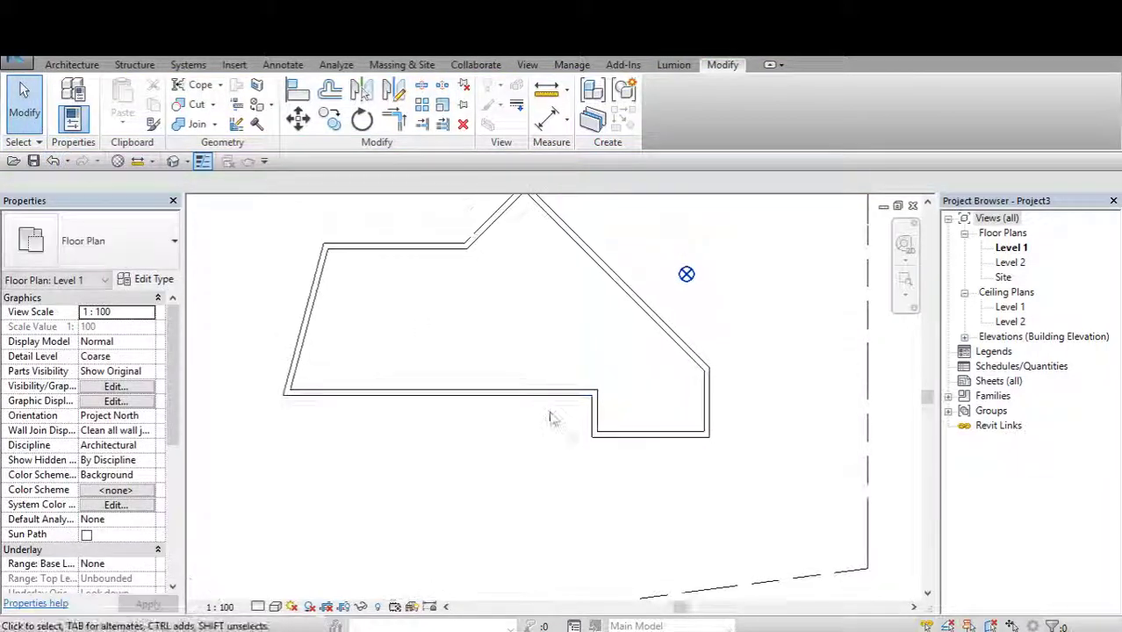
scroll(682, 347, "down", 2)
mouse_move(571, 446)
middle_mouse_down()
mouse_move(634, 421)
mouse_move(676, 350)
mouse_move(707, 355)
middle_mouse_up()
scroll(674, 430, "up", 1)
Select the property line, try Edit Table, and decline converting it to a table.
scroll(544, 364, "down", 2)
left_click(379, 367)
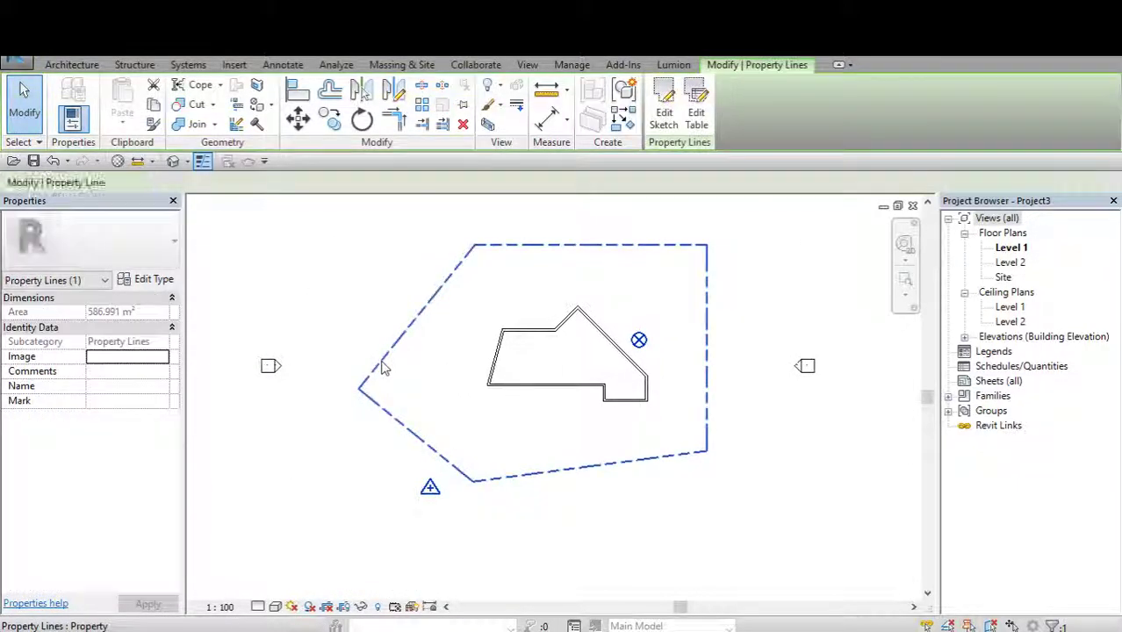
left_click(702, 121)
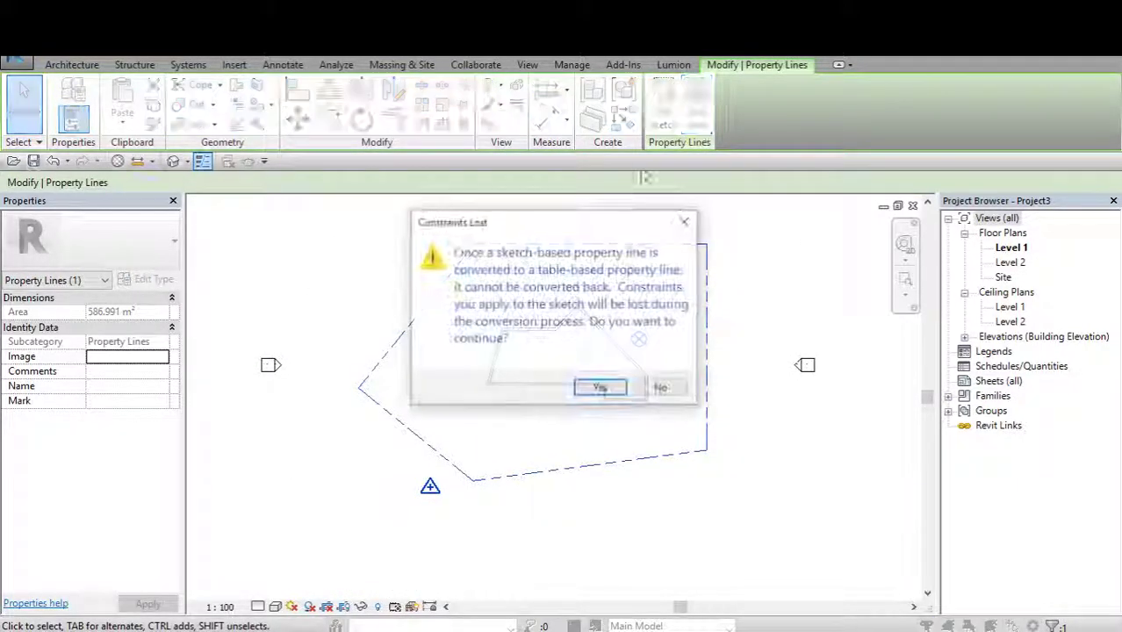
left_click(677, 390)
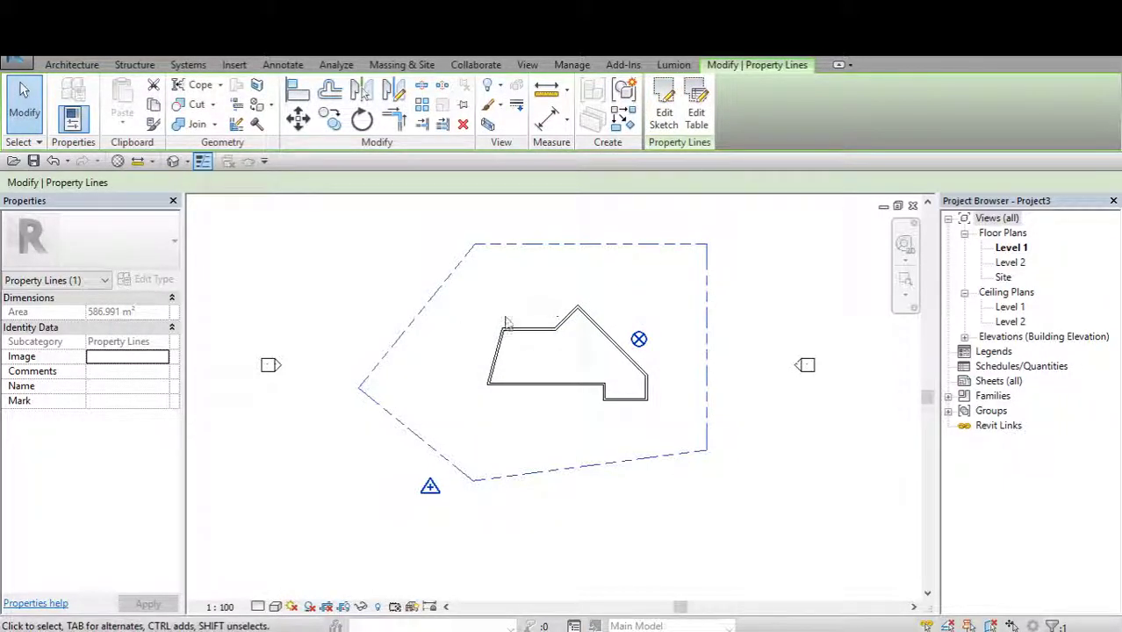
left_click(446, 396)
scroll(509, 417, "up", 1)
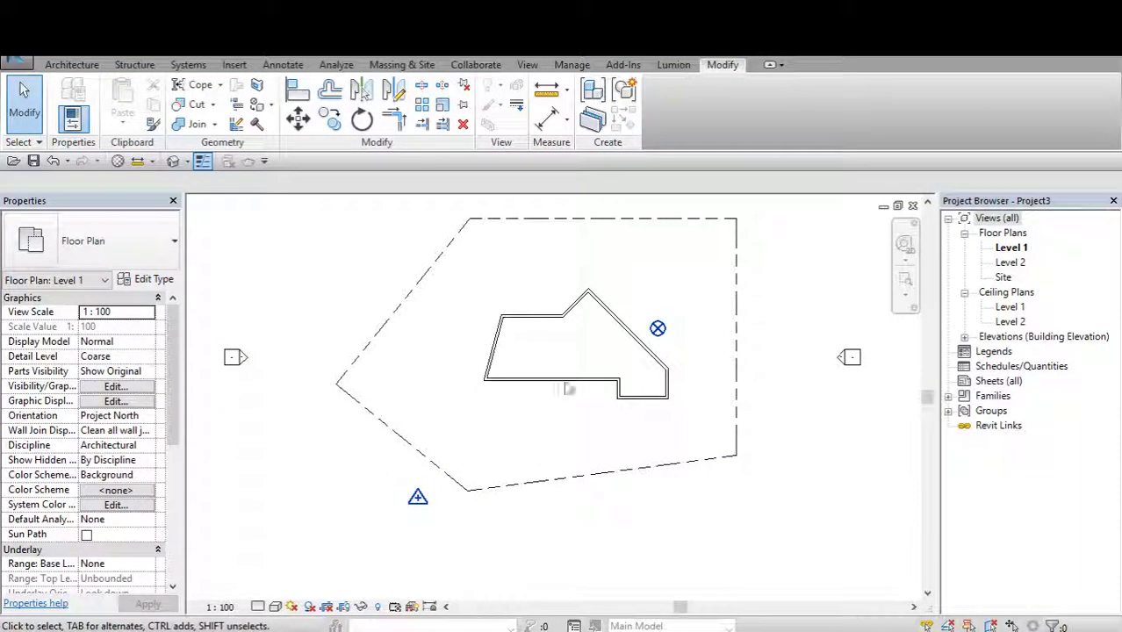
scroll(527, 382, "up", 2)
scroll(614, 386, "down", 1)
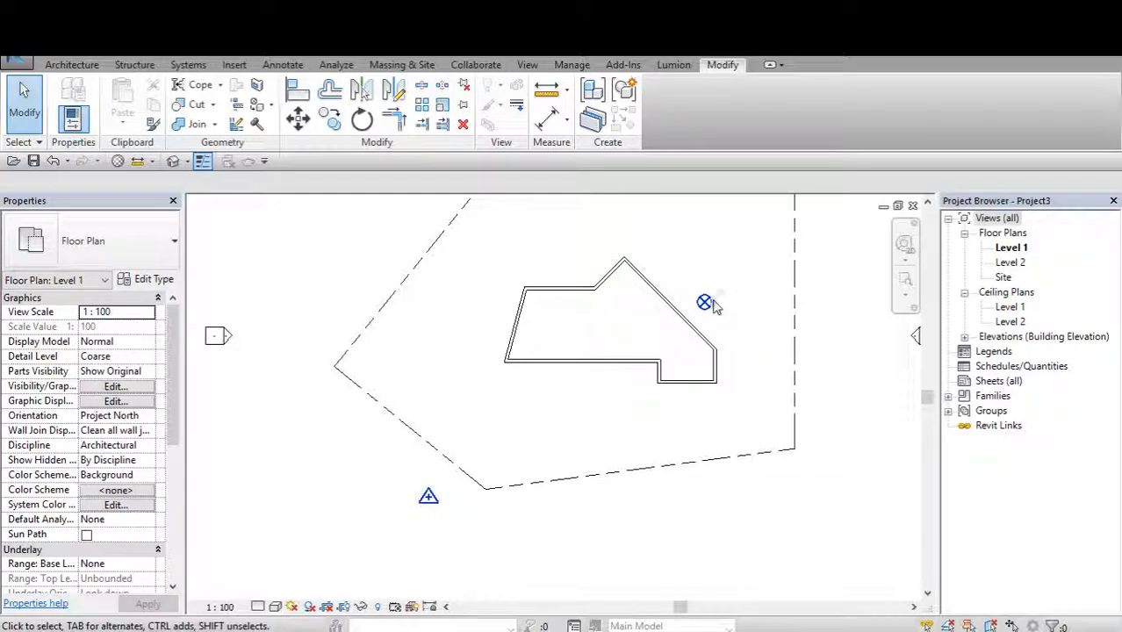
left_click(492, 479)
scroll(492, 479, "down", 2)
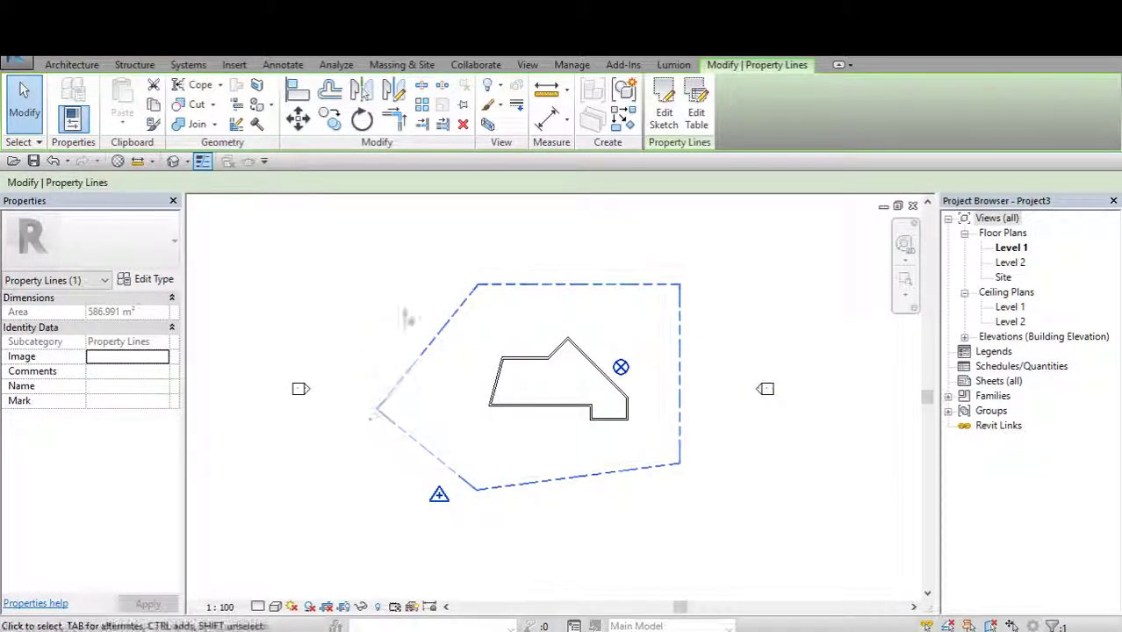
scroll(598, 331, "down", 1)
scroll(598, 331, "up", 1)
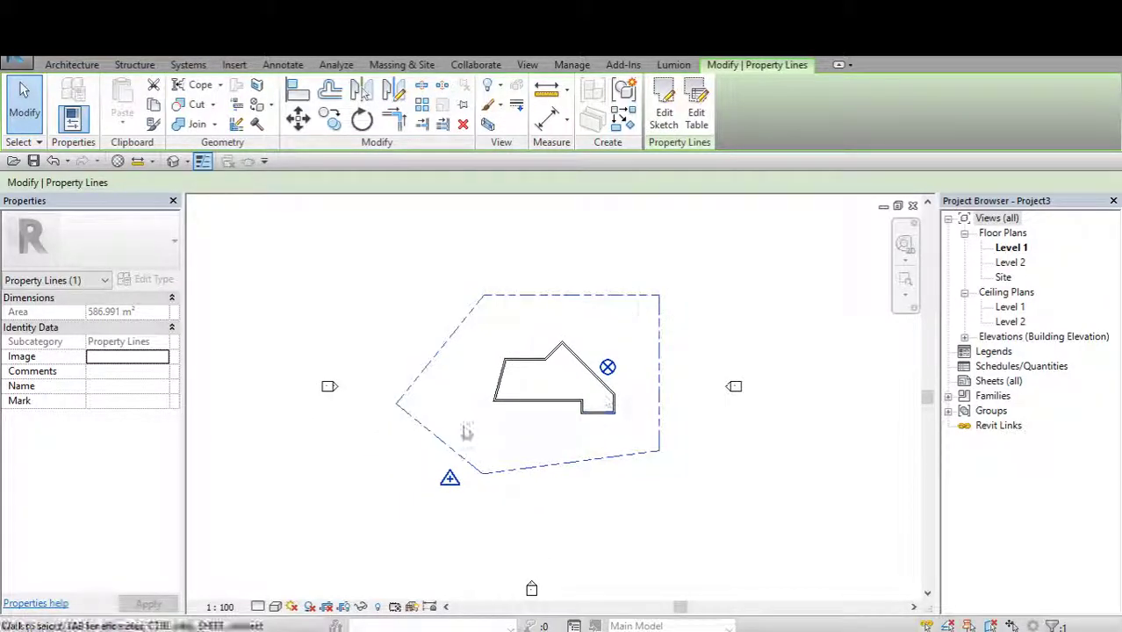
Check the walls in a default 3D view, then select the project base point (N/S 20493.8, E/W 18605.3).
left_click(173, 161)
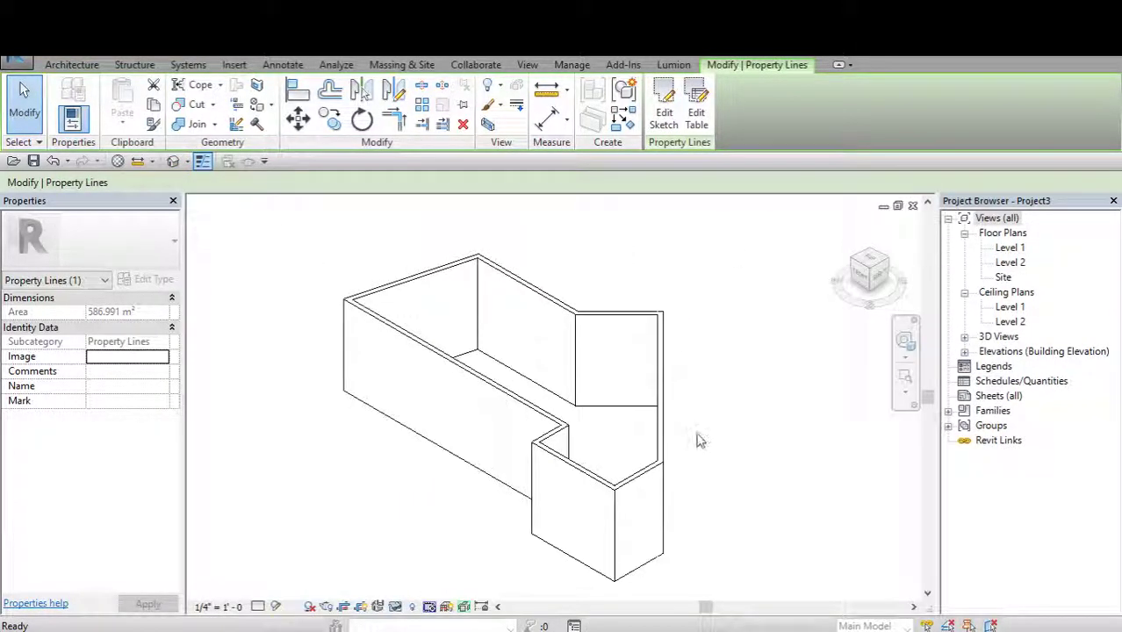
left_click_drag(876, 269, 908, 263)
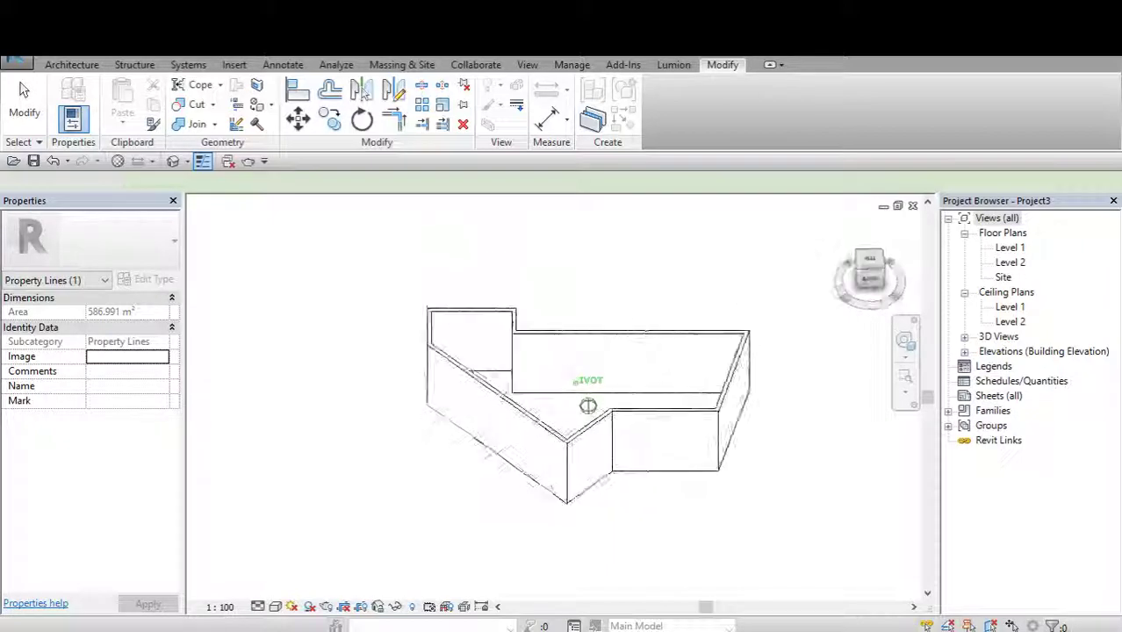
left_click(913, 205)
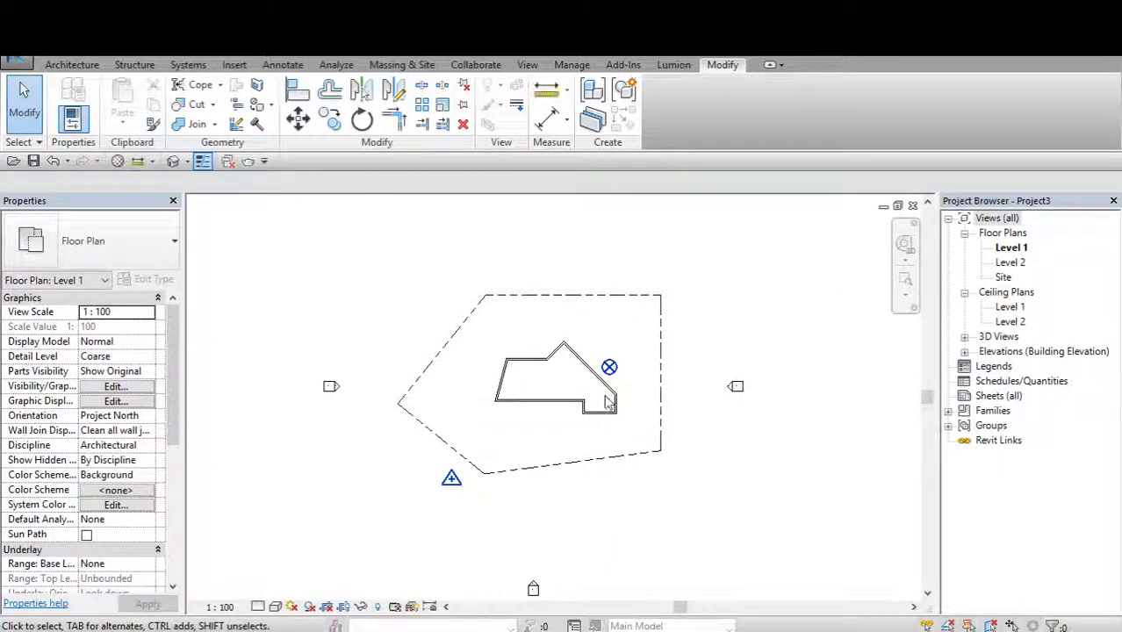
scroll(527, 387, "up", 2)
left_click(644, 367)
Pan to the survey point and drag it up toward the house's lower-left corner.
scroll(644, 365, "up", 2)
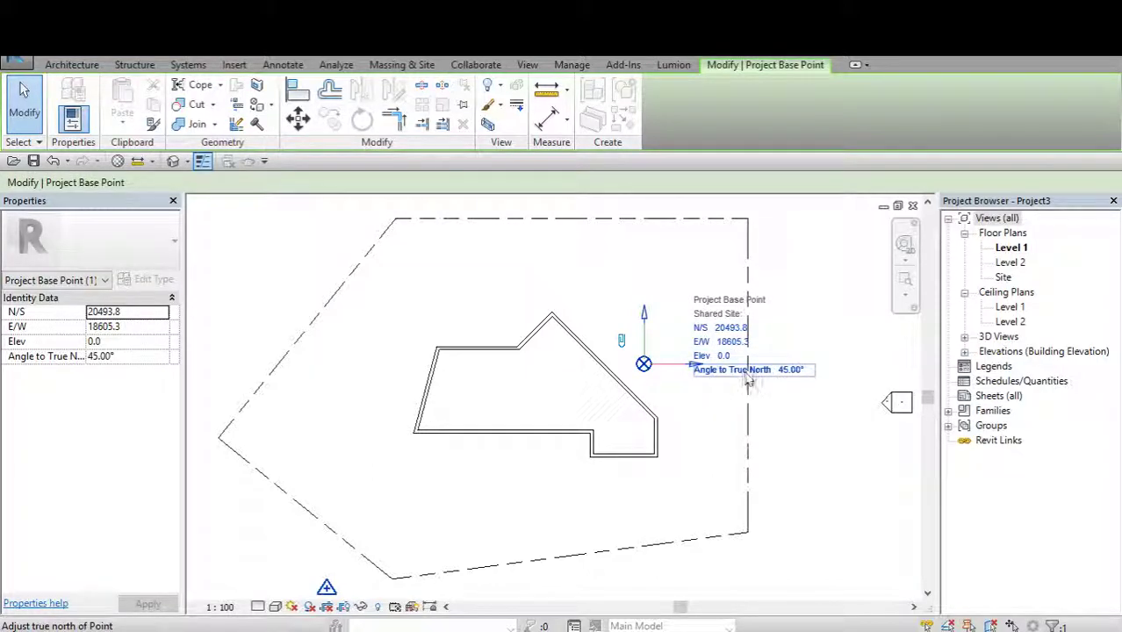
scroll(667, 356, "down", 1)
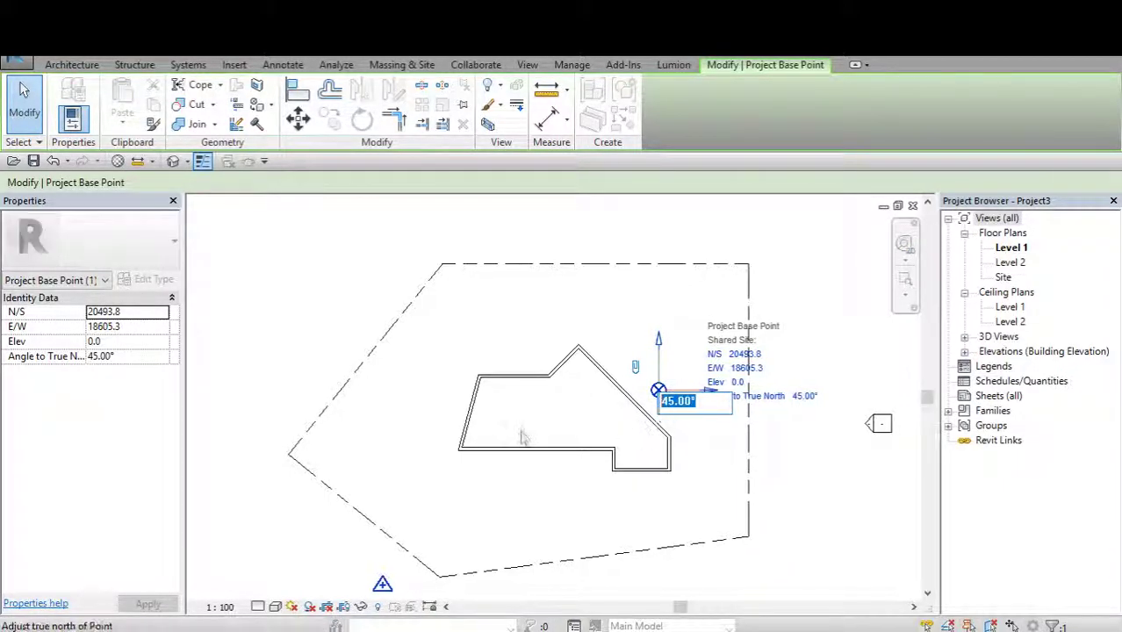
middle_click_drag(541, 465, 565, 428)
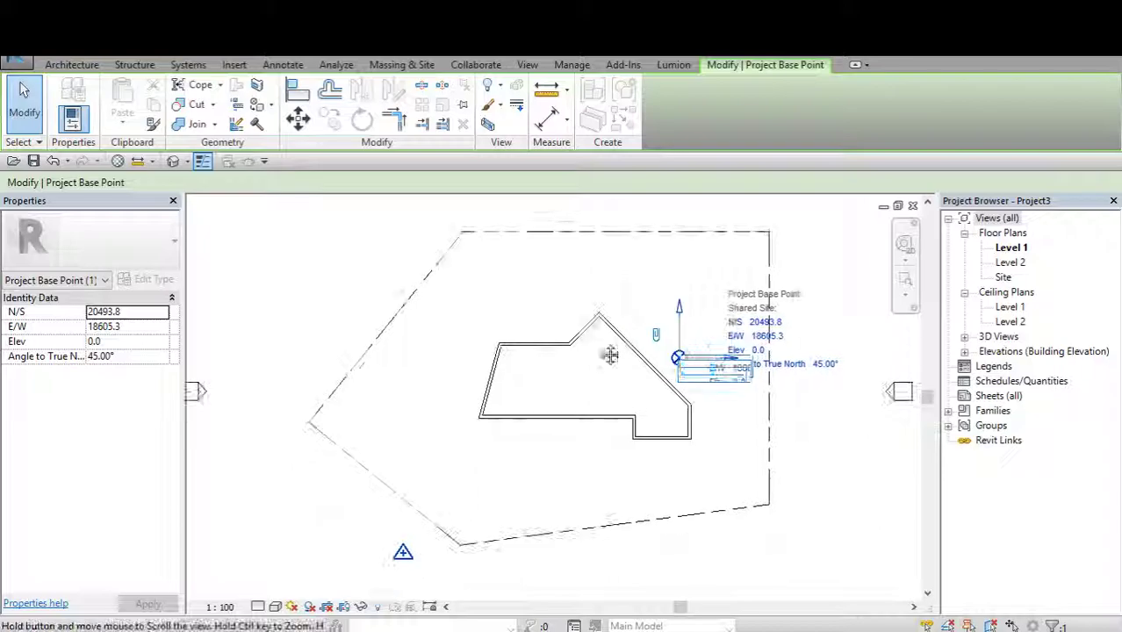
left_click(404, 550)
left_click_drag(414, 539, 496, 468)
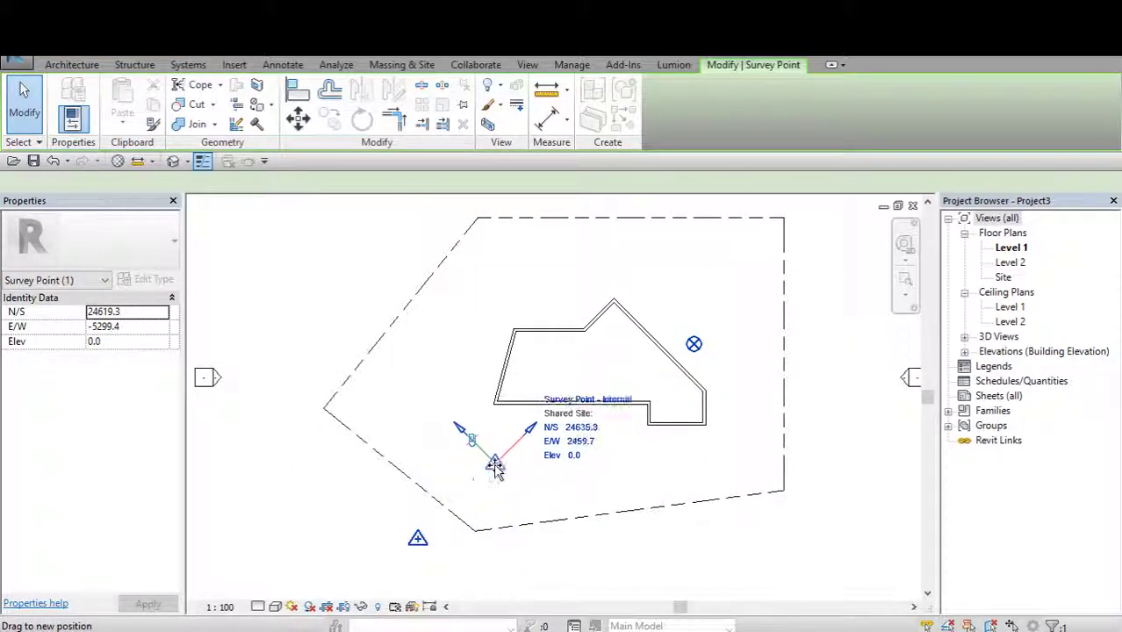
Drop the survey point at N/S 24535.9, E/W 2459.7, closing an accidentally opened South elevation.
key("Escape")
scroll(441, 395, "up", 3)
scroll(536, 394, "down", 2)
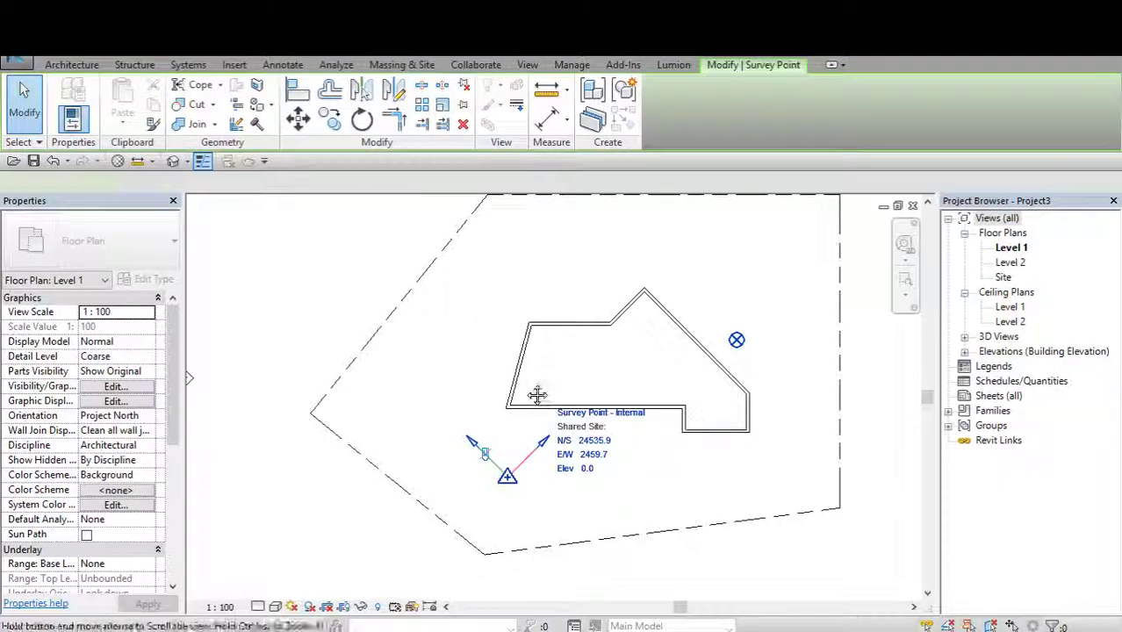
scroll(536, 394, "down", 2)
scroll(567, 496, "down", 1)
left_click(563, 484)
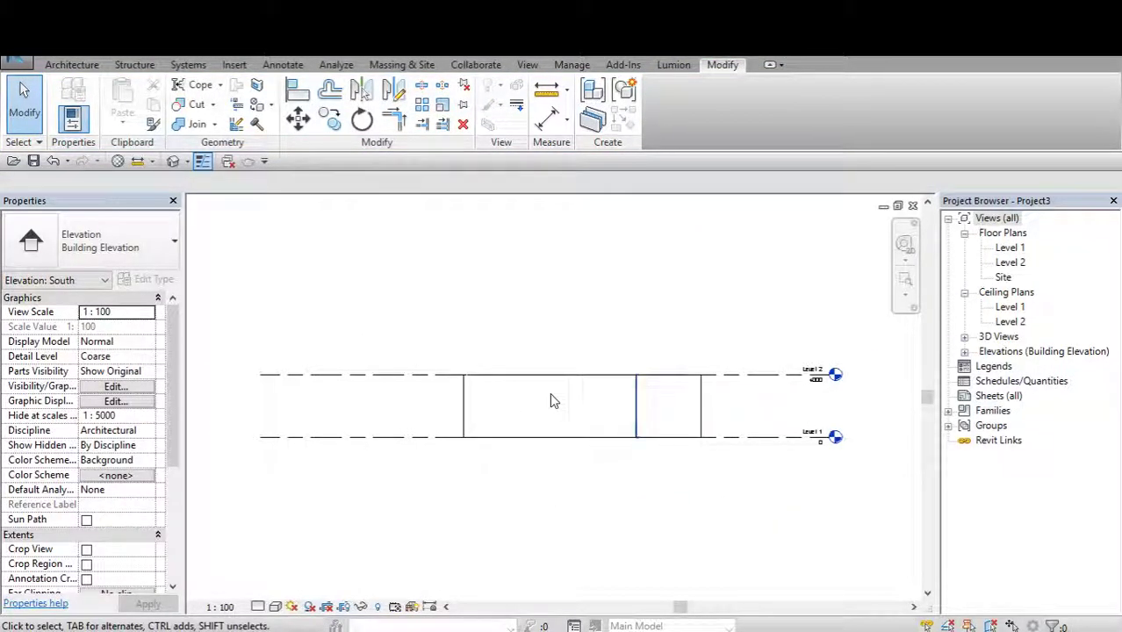
left_click(913, 204)
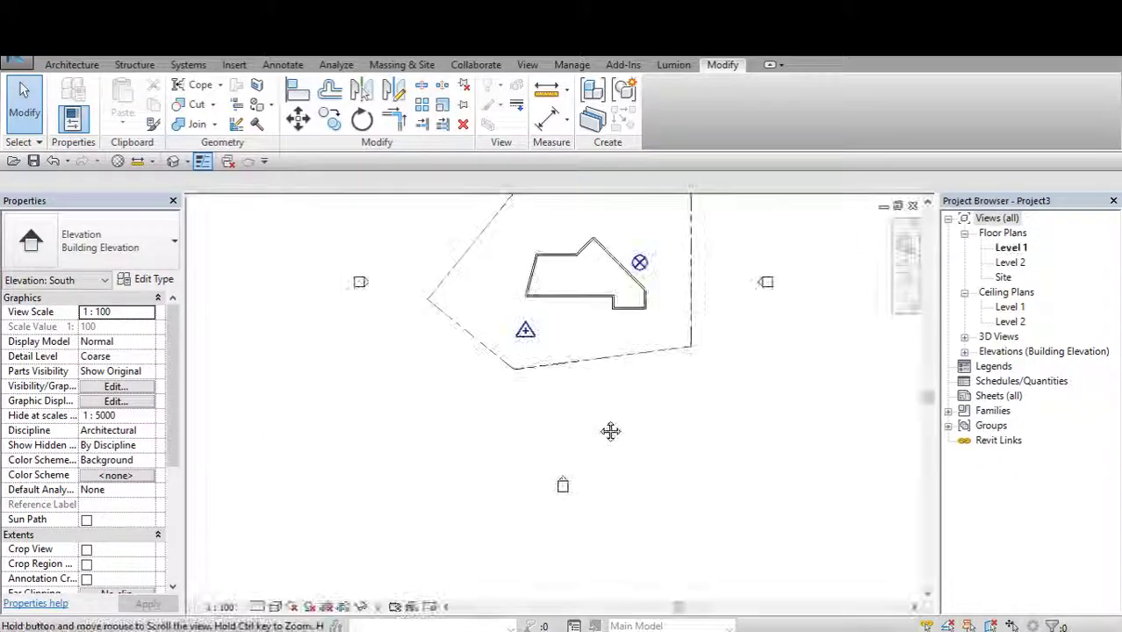
Check the survey point, then select the West elevation marker.
left_click(514, 378)
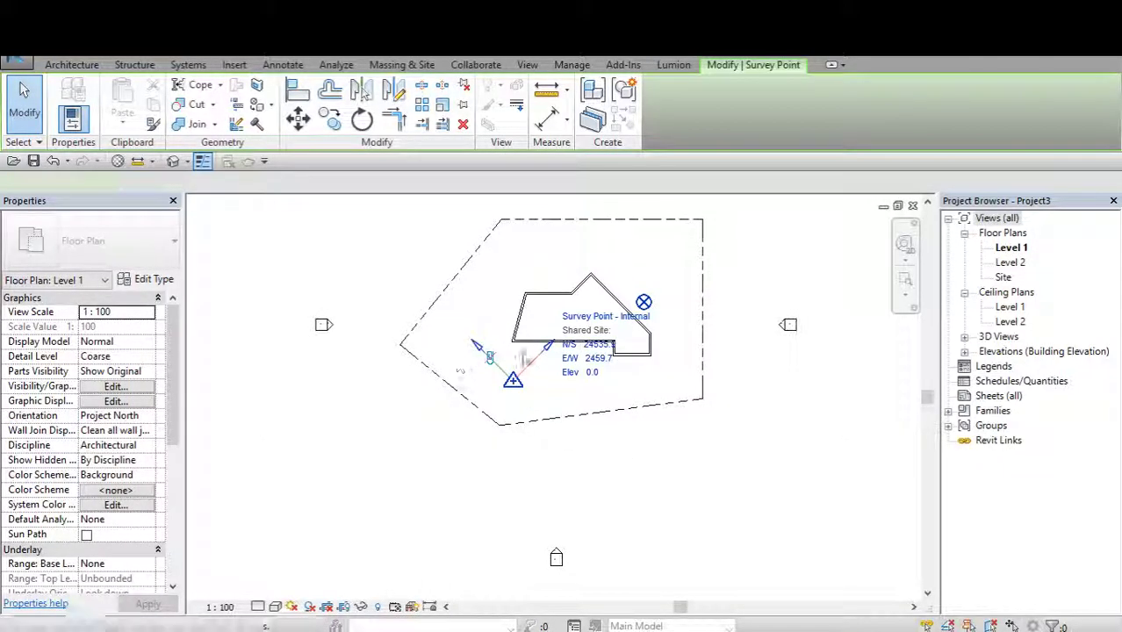
scroll(325, 345, "up", 1)
left_click(325, 345)
middle_click_drag(324, 345, 312, 355)
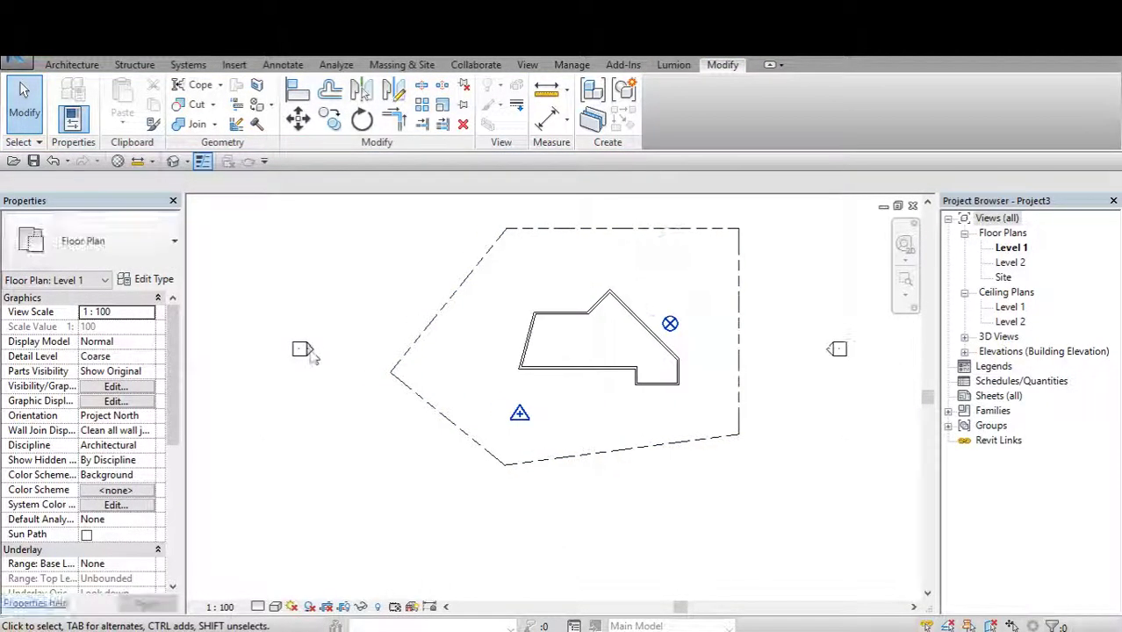
left_click(314, 362)
scroll(334, 377, "down", 1)
left_click(331, 373)
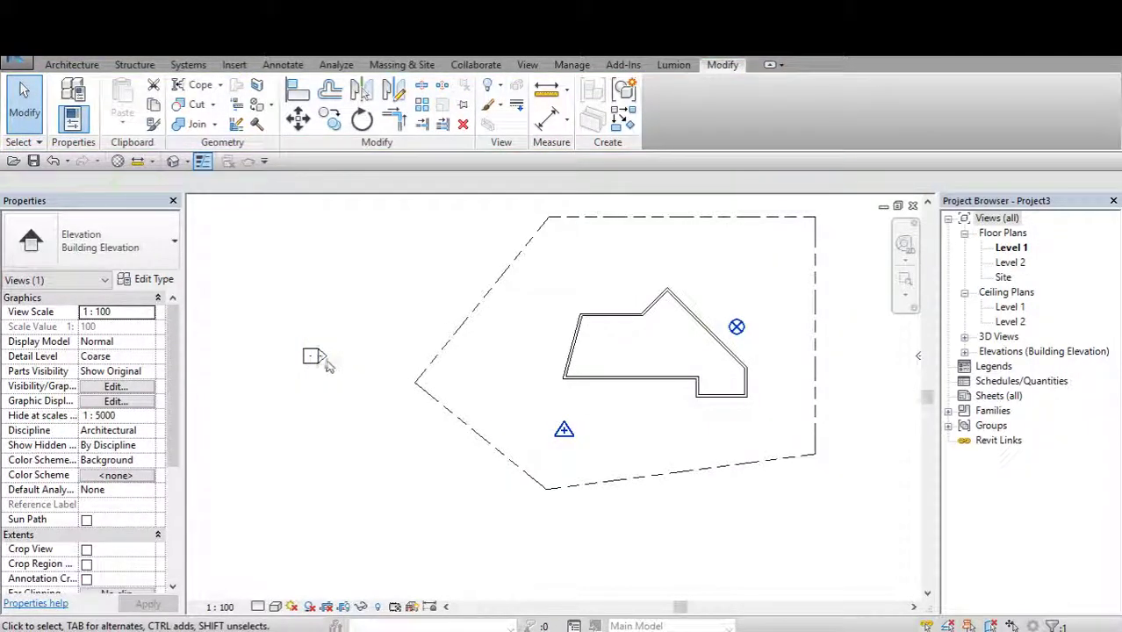
In the West elevation, change Level 2's height from 4000 to 3000, then close the view.
double_click(321, 361)
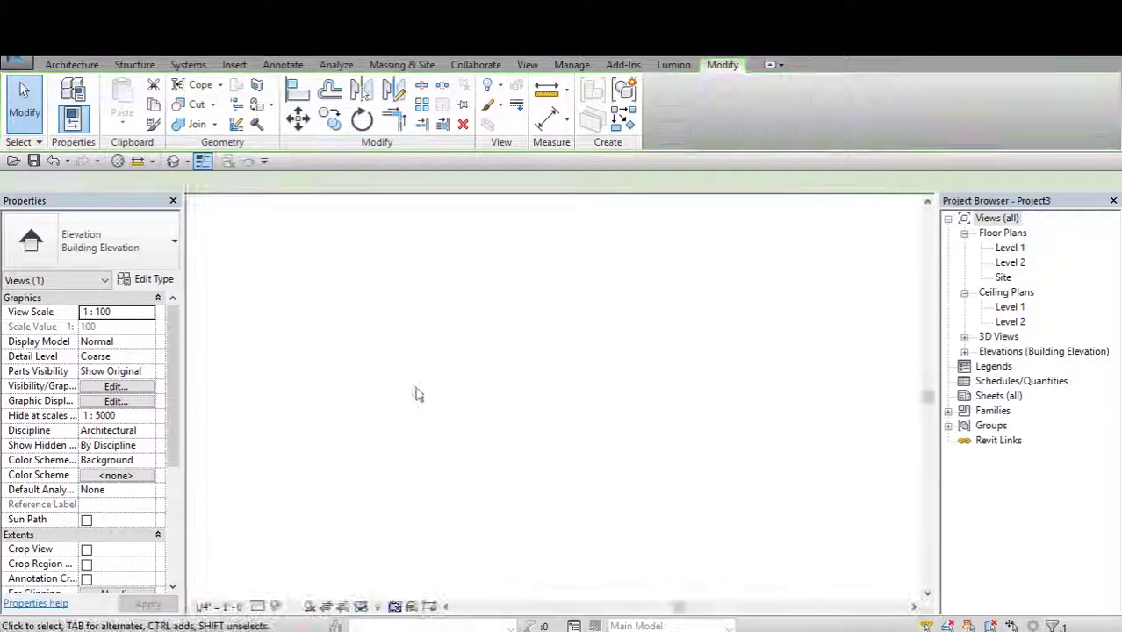
left_click(760, 350)
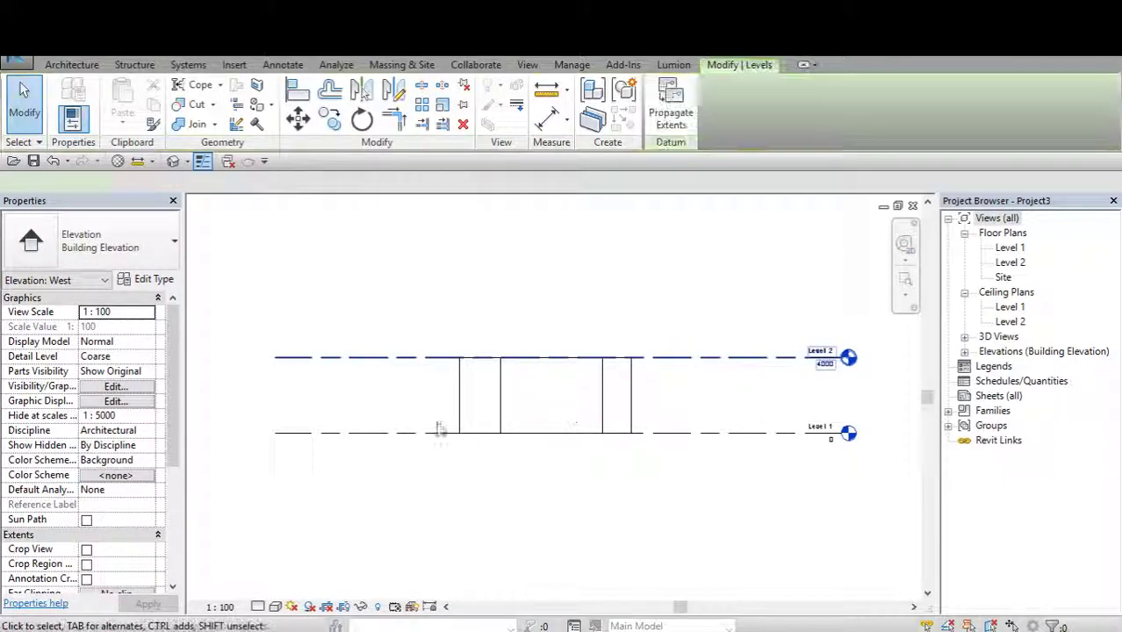
left_click(384, 395)
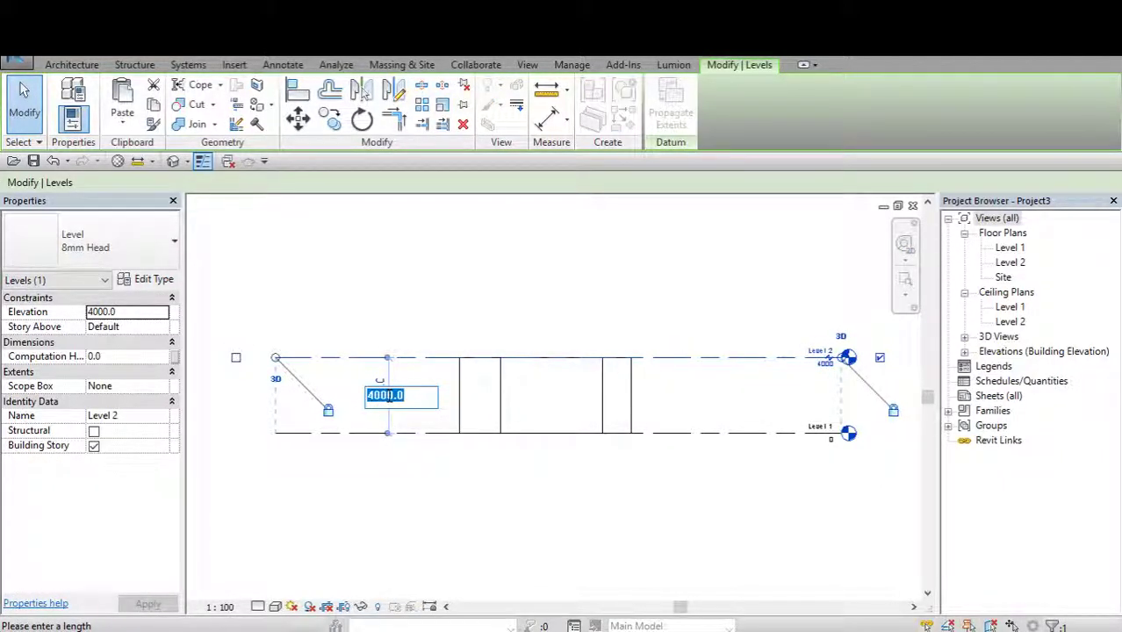
key("Return")
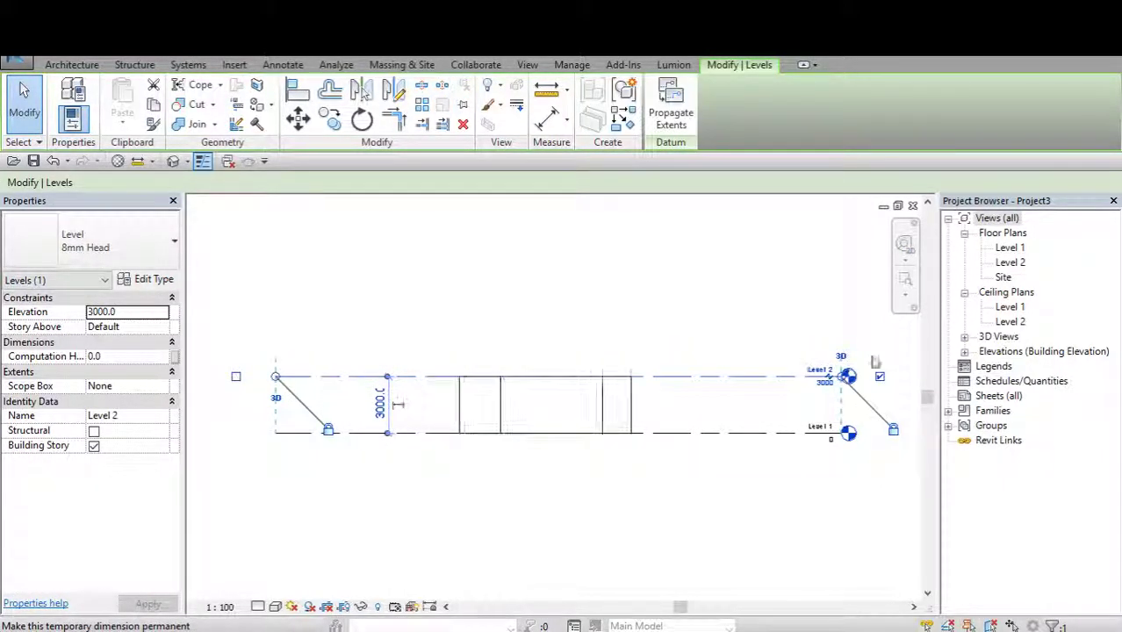
left_click(911, 206)
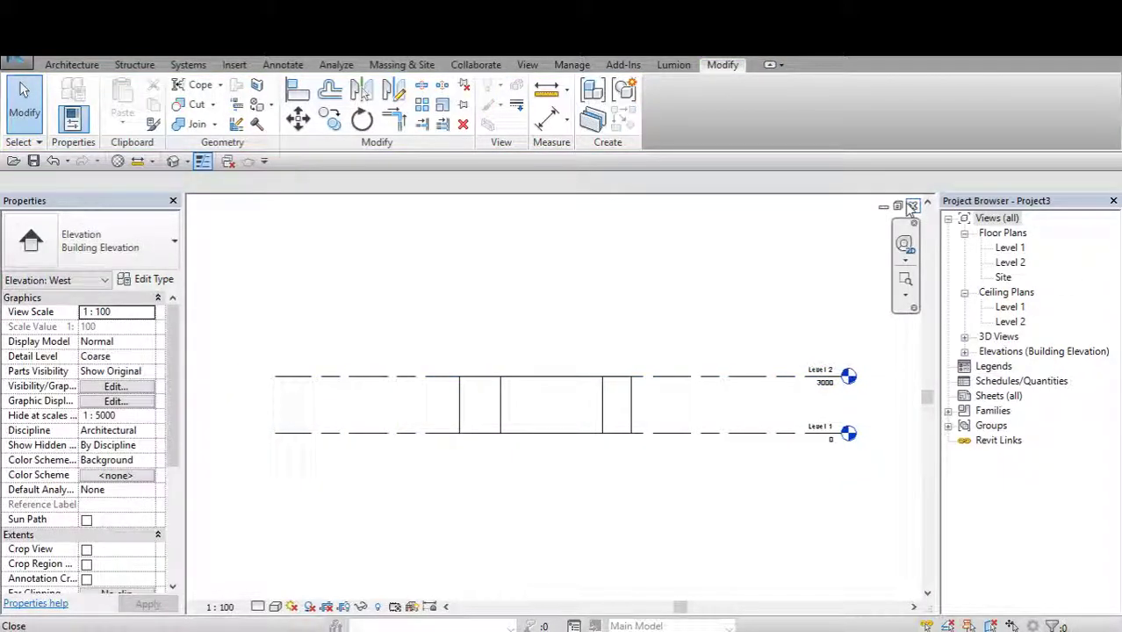
Snap the survey point onto the property line's left corner at N/S 36044.8, E/W -3465.9.
middle_click_drag(563, 428, 633, 395)
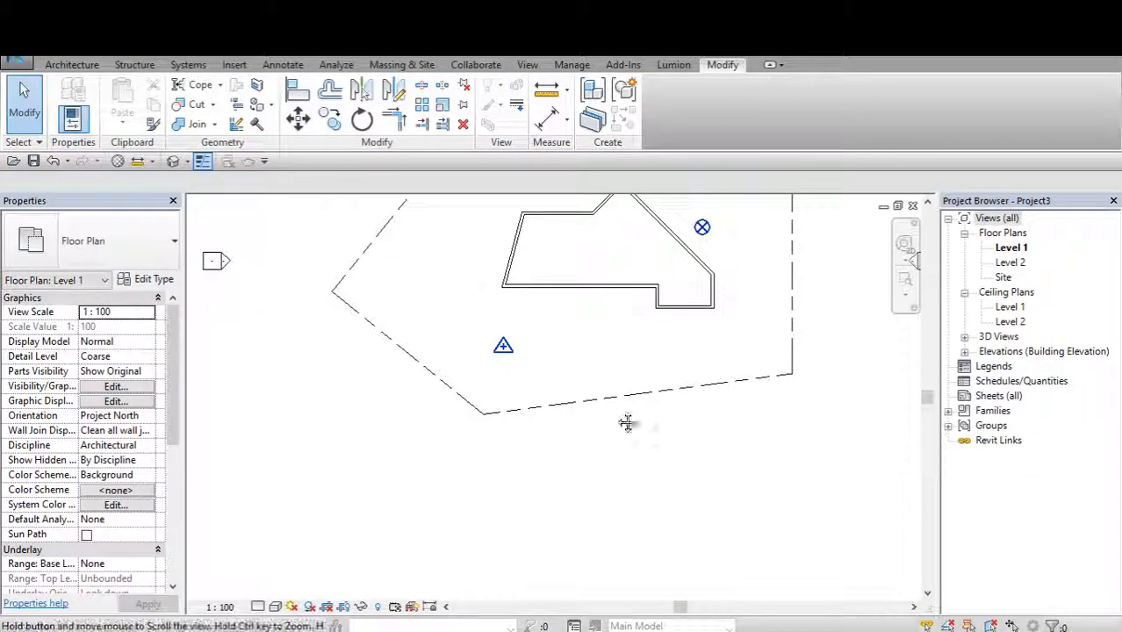
left_click(544, 372)
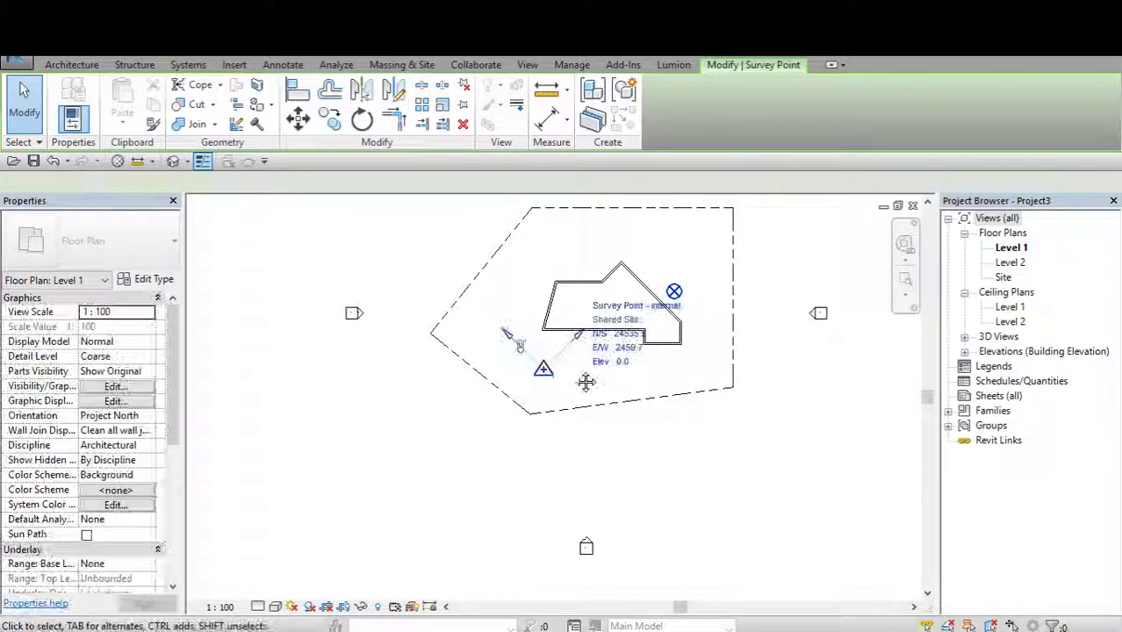
scroll(647, 409, "up", 2)
scroll(647, 410, "up", 1)
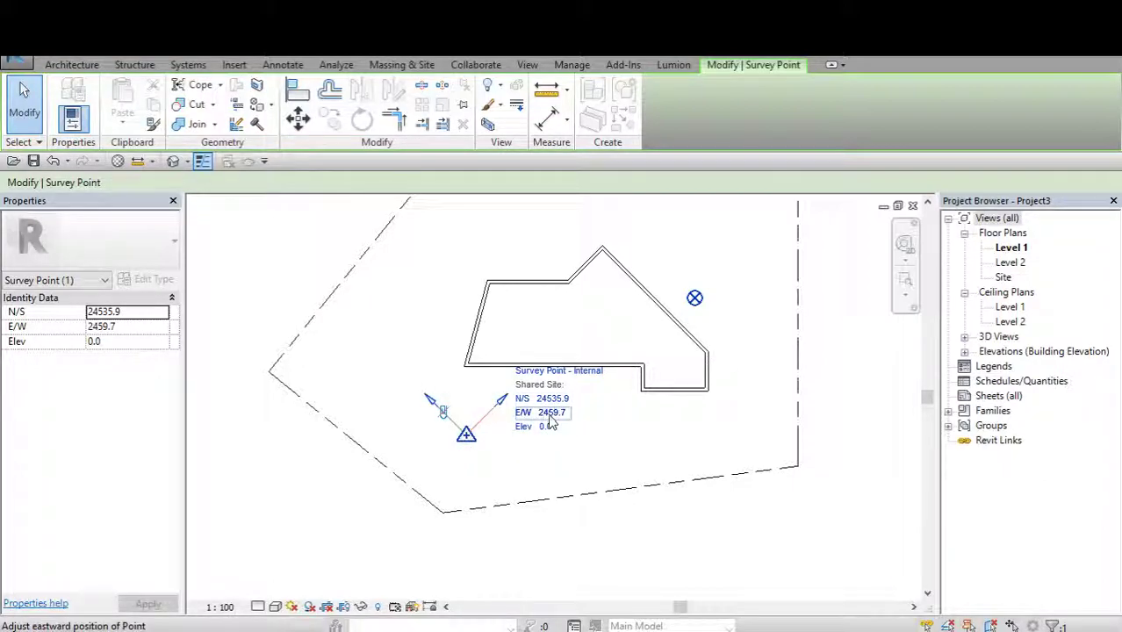
left_click(474, 441)
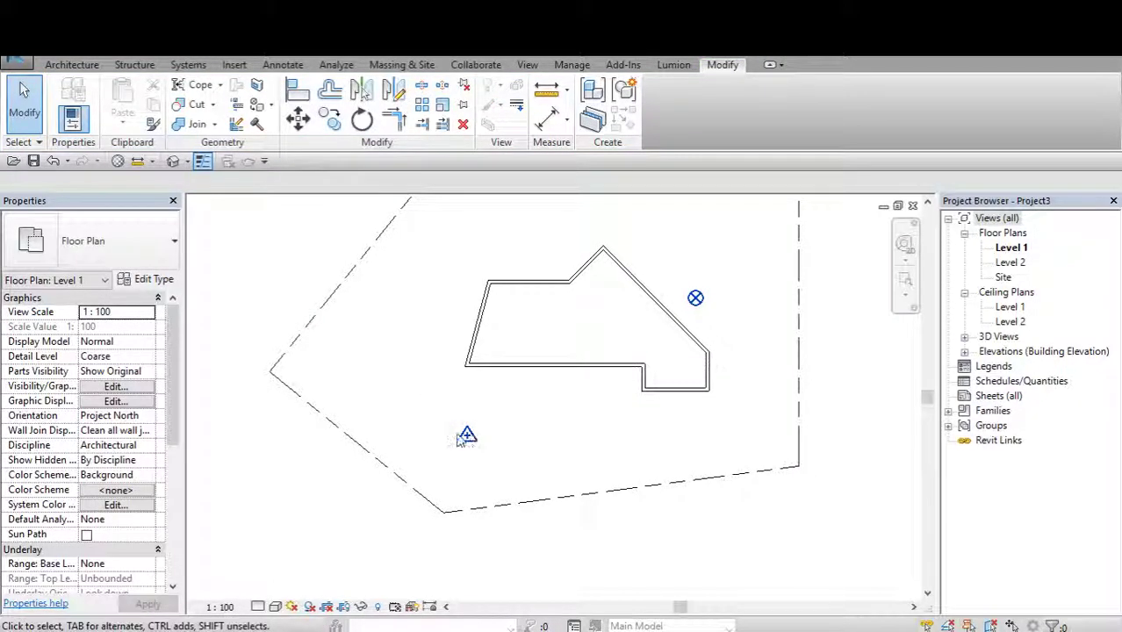
left_click(468, 438)
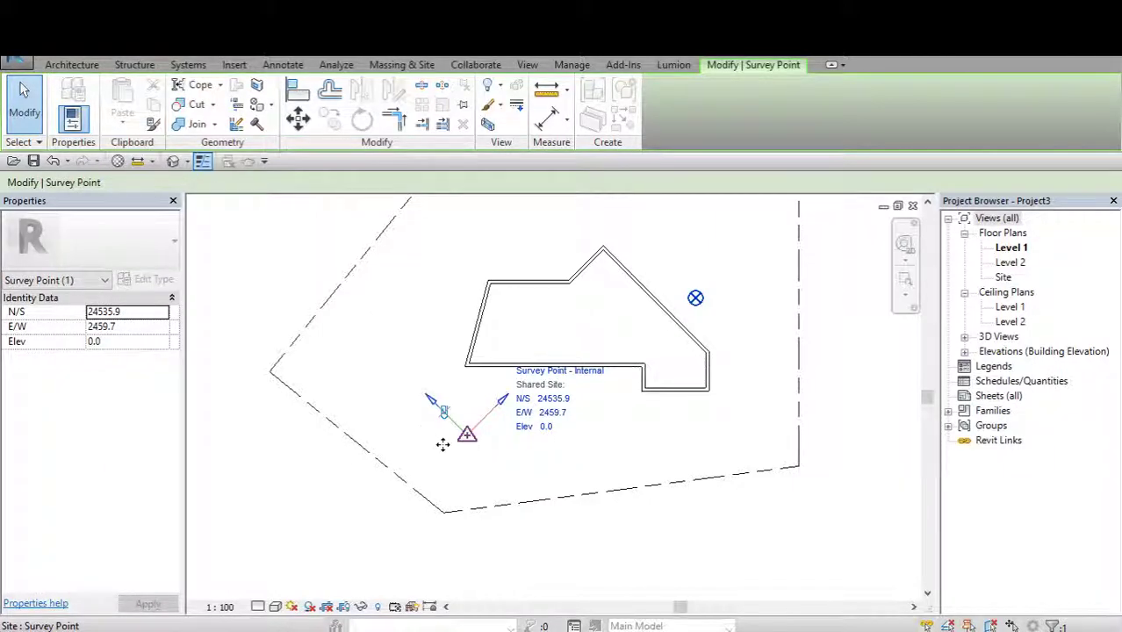
left_click_drag(443, 444, 426, 443)
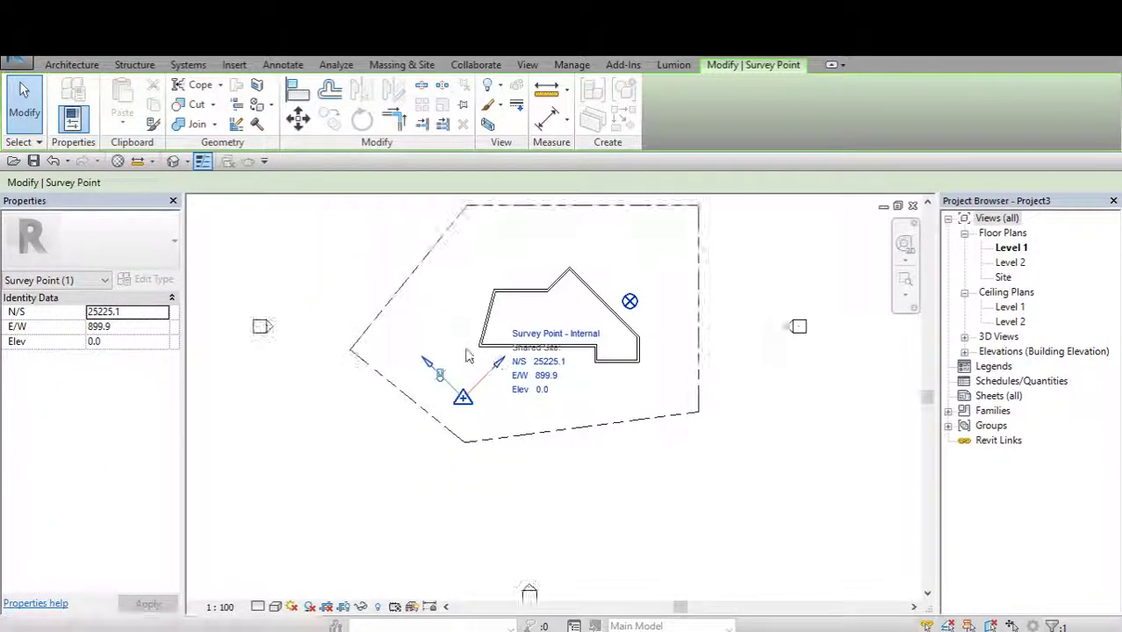
left_click_drag(485, 365, 373, 318)
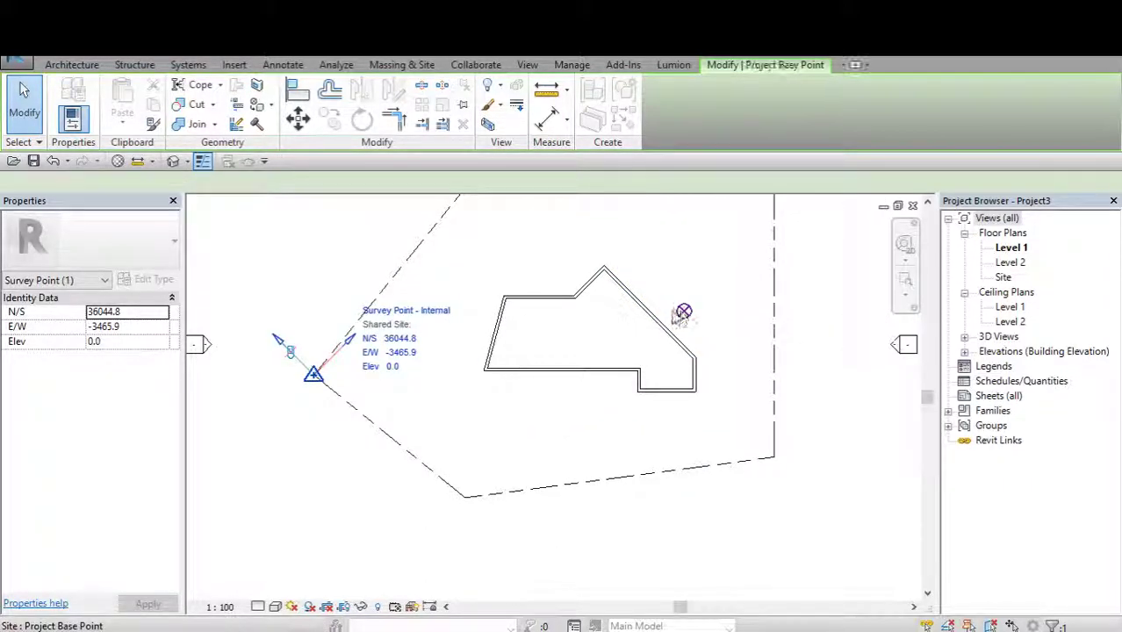
Drag the survey point down-left, off the property line.
left_click(682, 313)
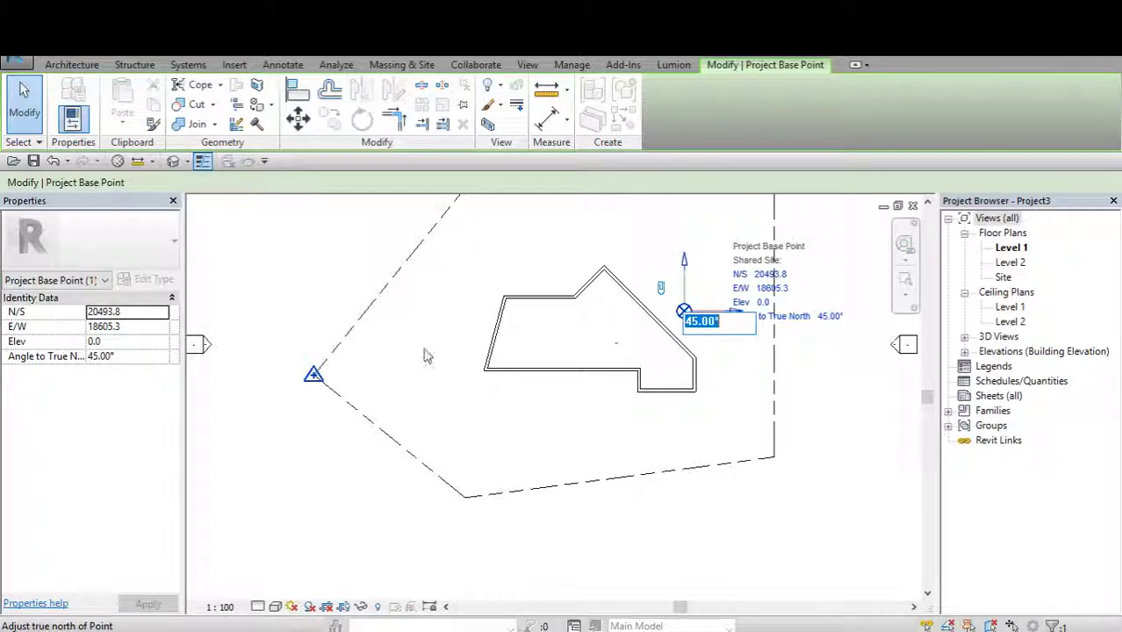
scroll(286, 383, "up", 3)
left_click_drag(318, 301, 362, 377)
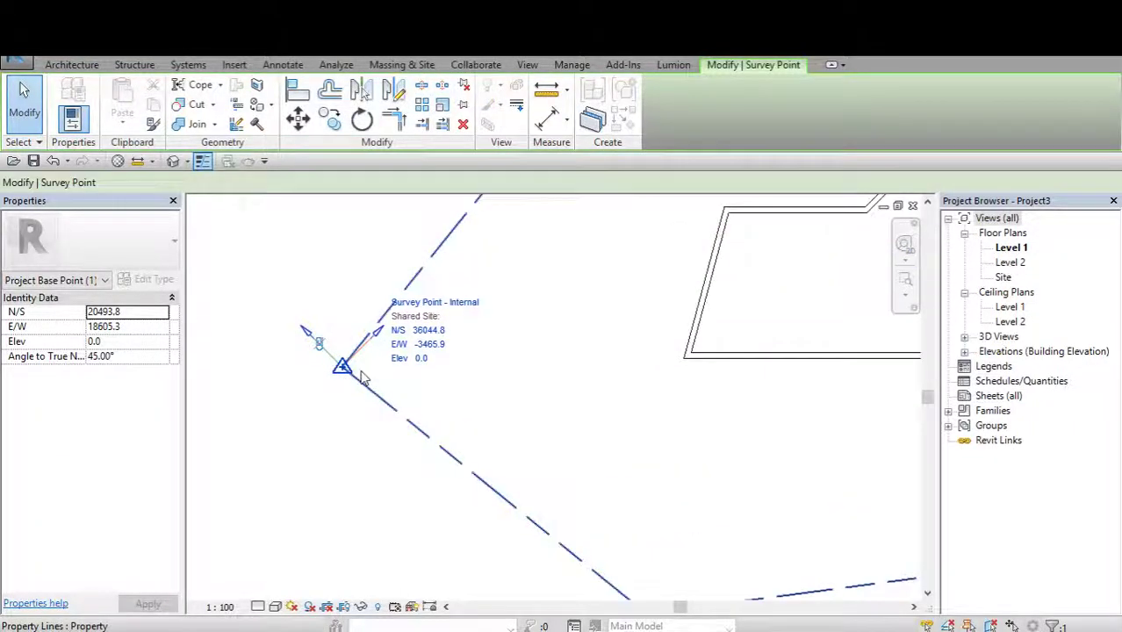
mouse_move(428, 309)
middle_mouse_down()
mouse_move(482, 323)
mouse_move(496, 340)
middle_mouse_up()
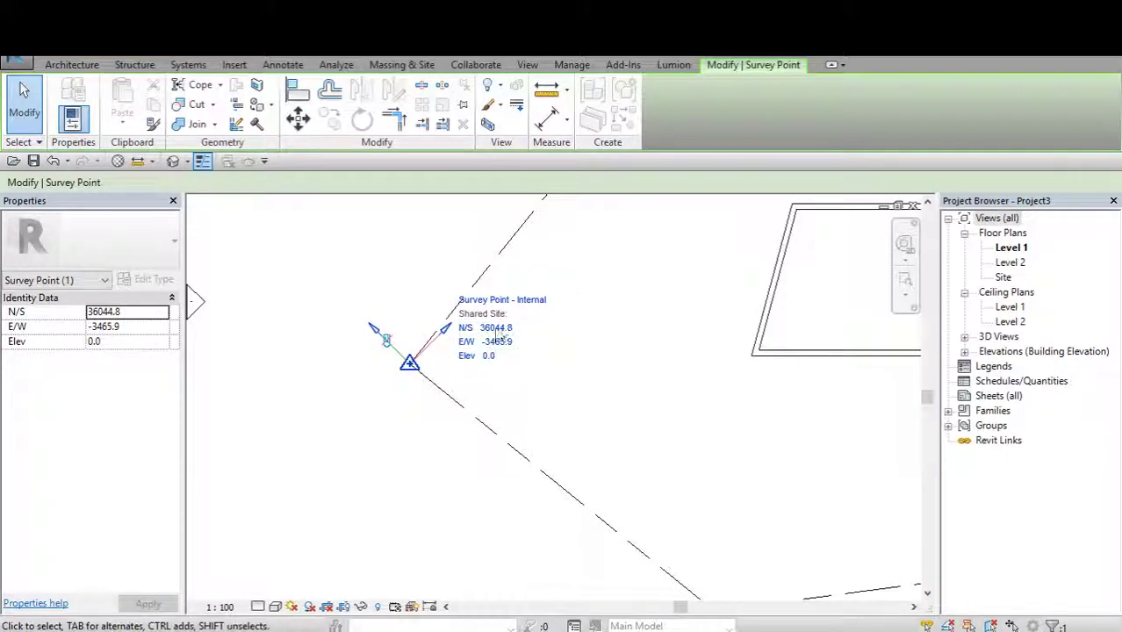
scroll(500, 338, "down", 1)
scroll(483, 342, "down", 1)
scroll(443, 354, "down", 1)
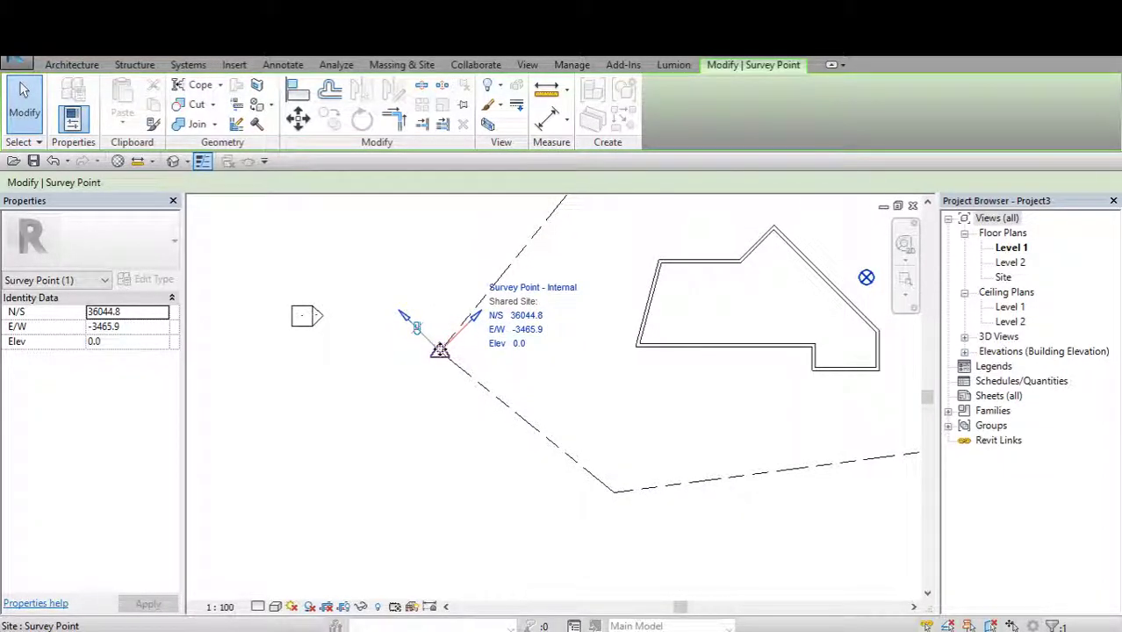
left_click_drag(442, 369, 409, 461)
Reselect the survey point and project base point to confirm N/S 32453.7, E/W -9668.8.
left_click(866, 278)
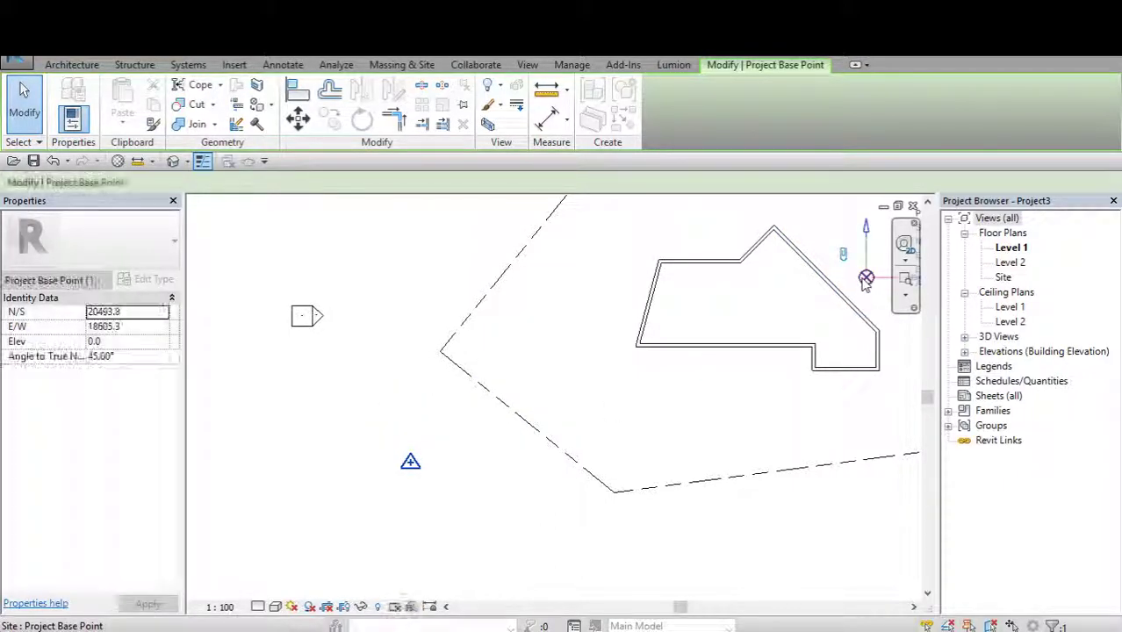
left_click(582, 363)
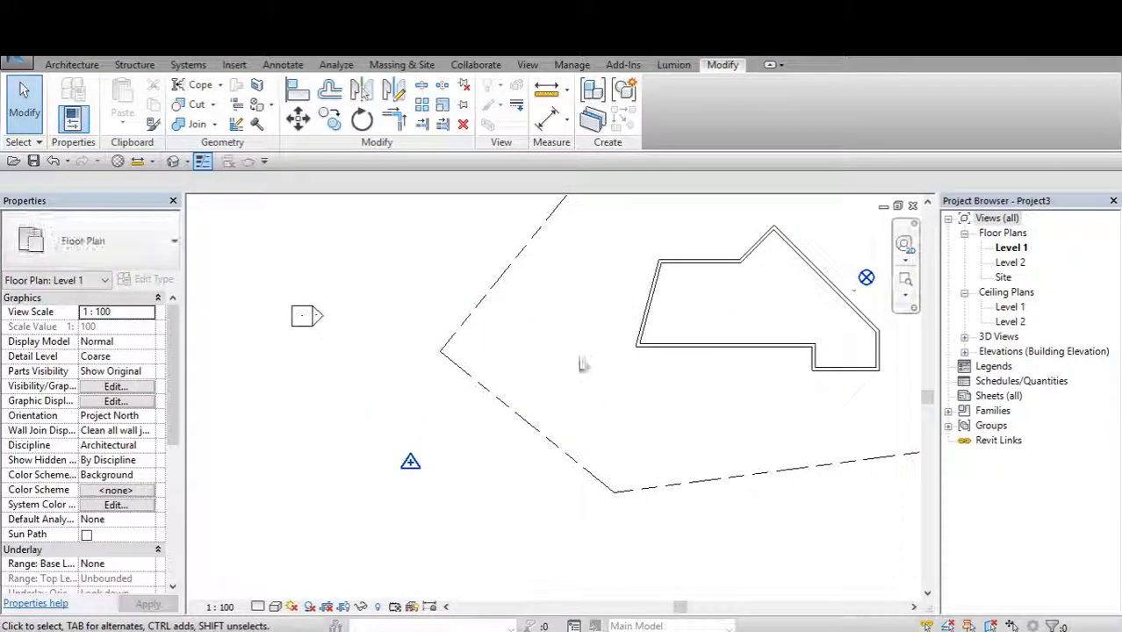
left_click(409, 463)
key("Escape")
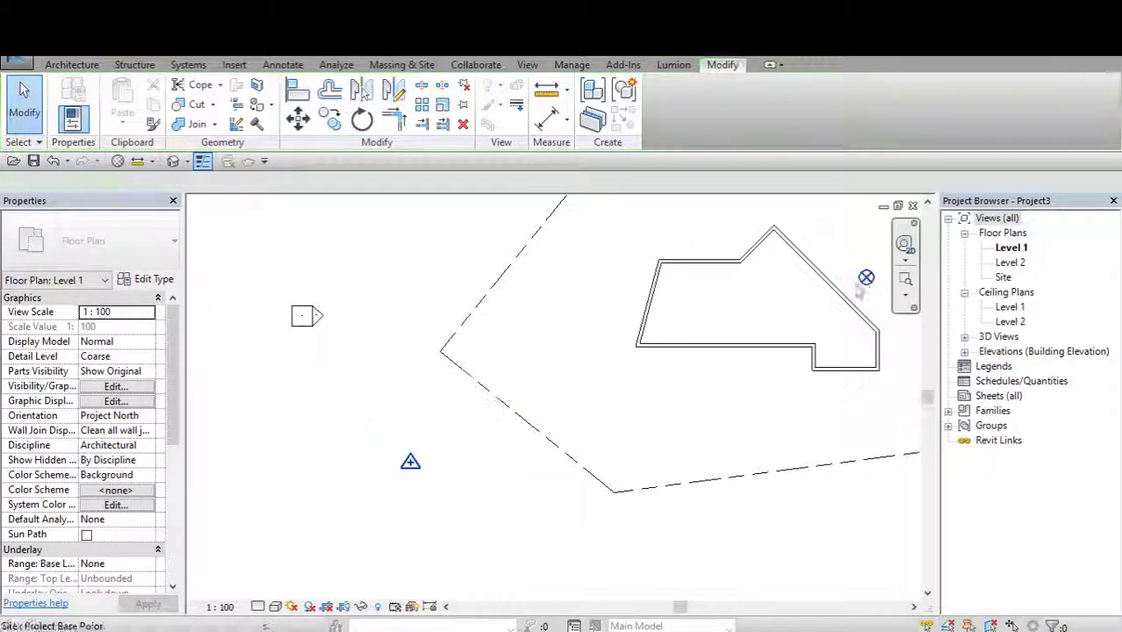
middle_click_drag(873, 288, 806, 286)
left_click(345, 462)
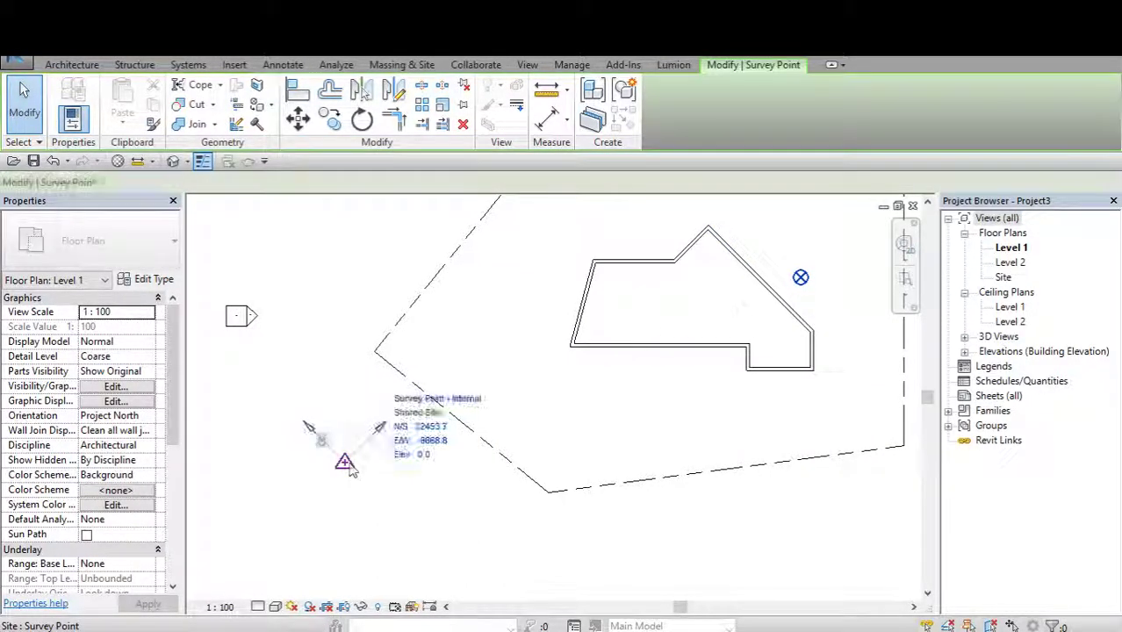
key("Escape")
left_click(799, 277)
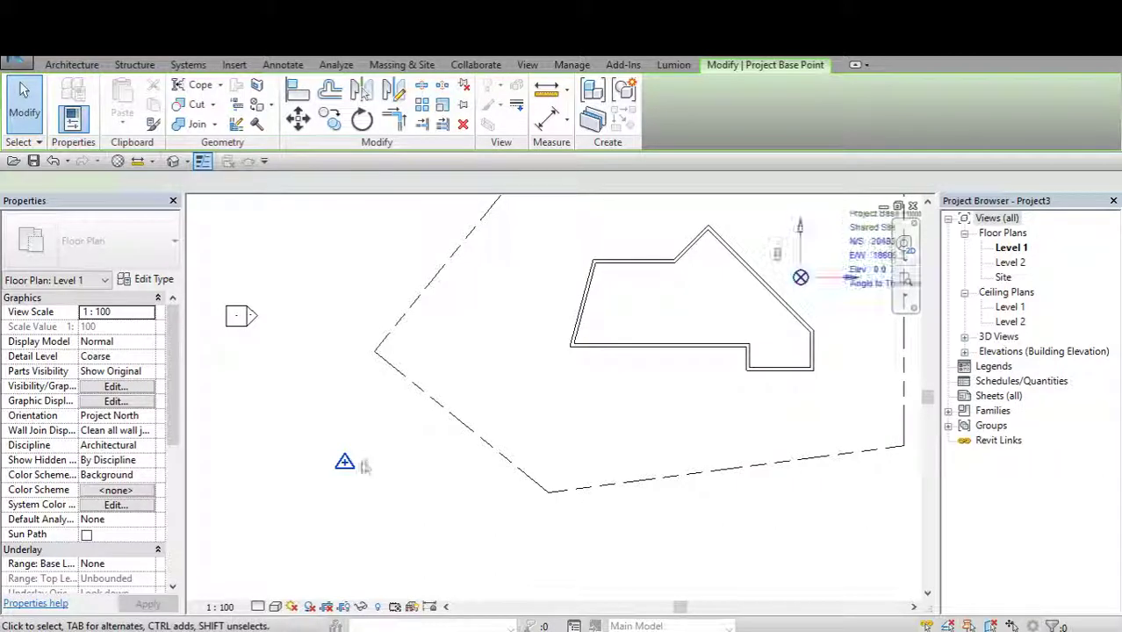
left_click(344, 460)
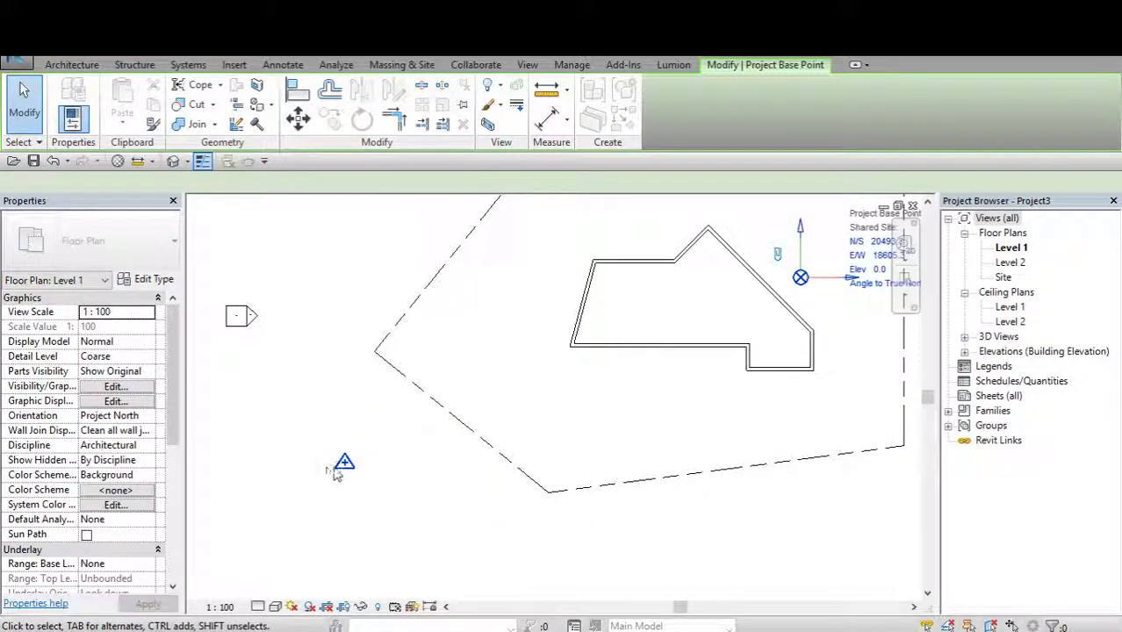
key("Escape")
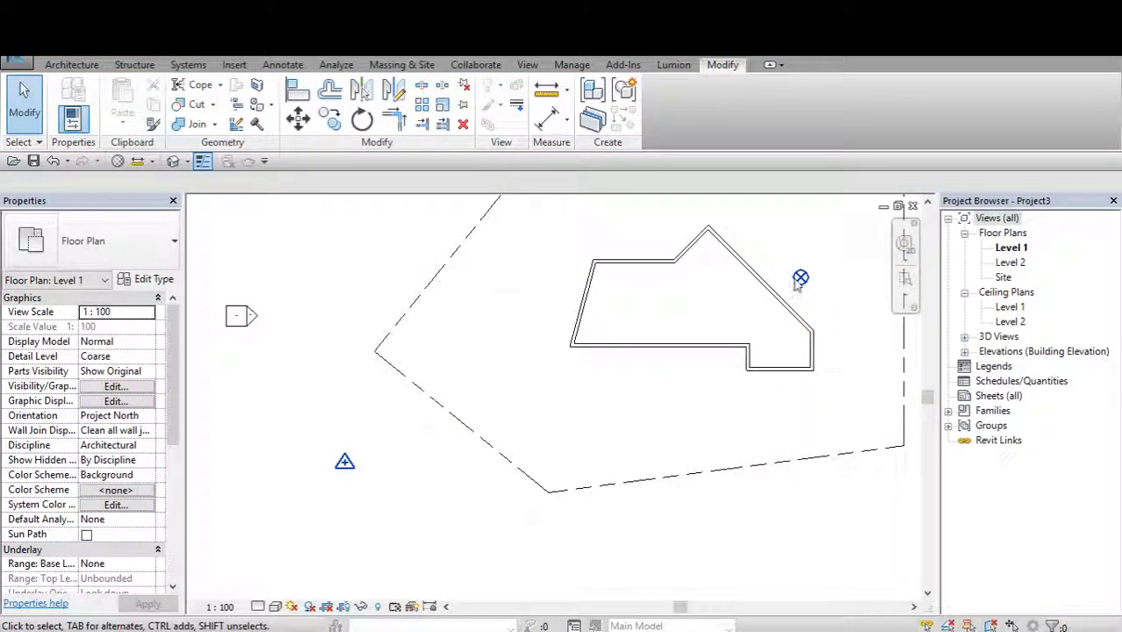
left_click(800, 278)
middle_click_drag(663, 379, 588, 387)
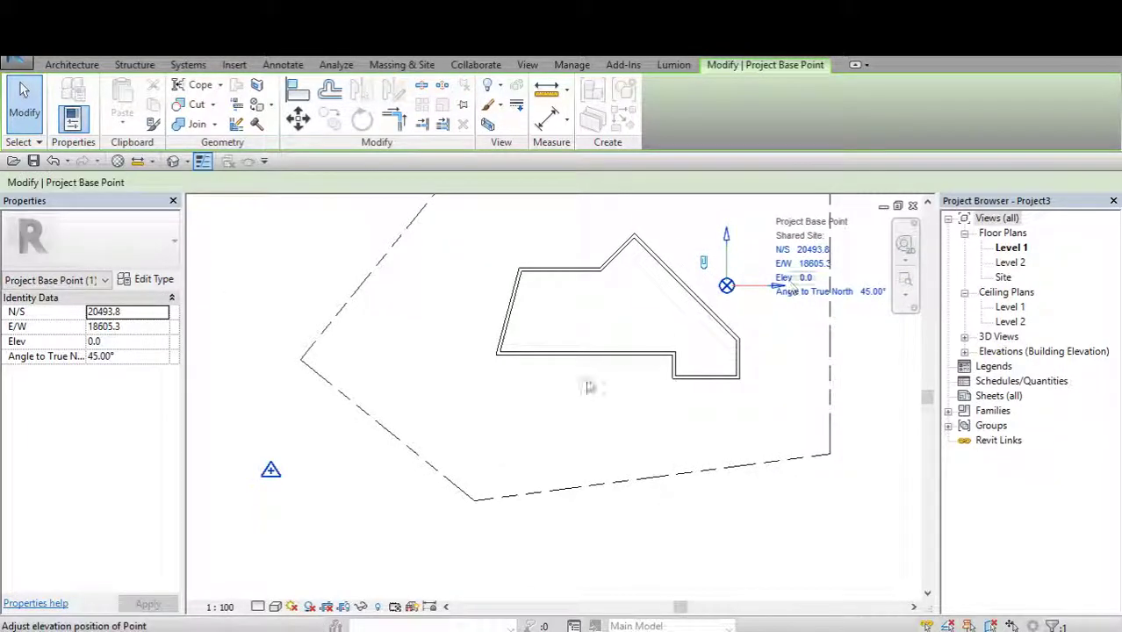
left_click(271, 473)
middle_click_drag(271, 473, 285, 471)
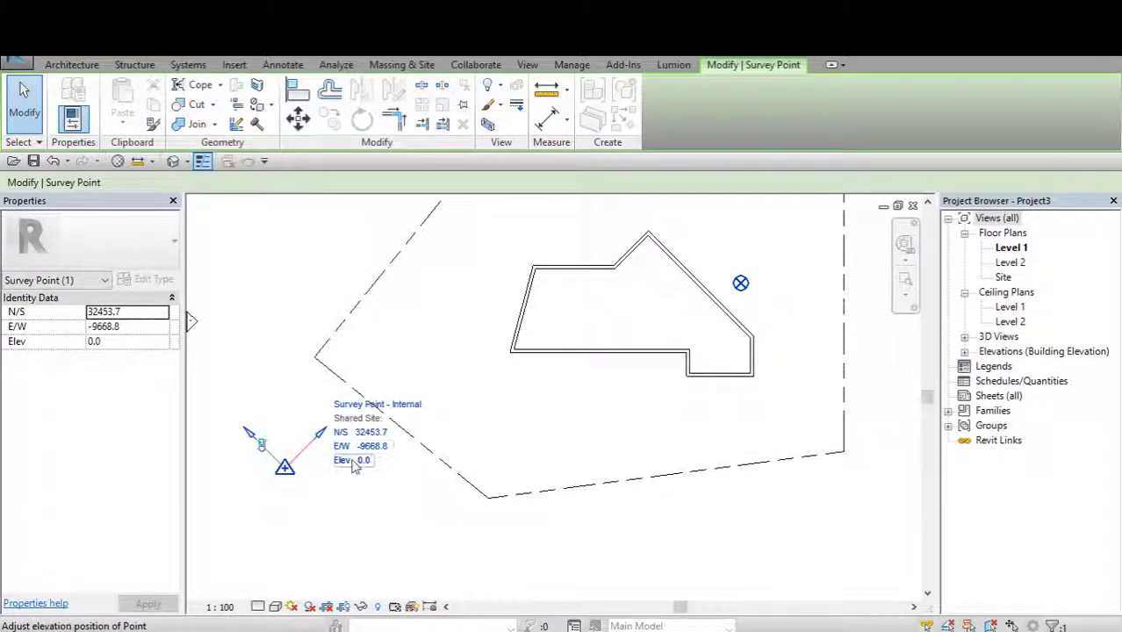
Draw a model line from the survey point to the project base point.
left_click(72, 64)
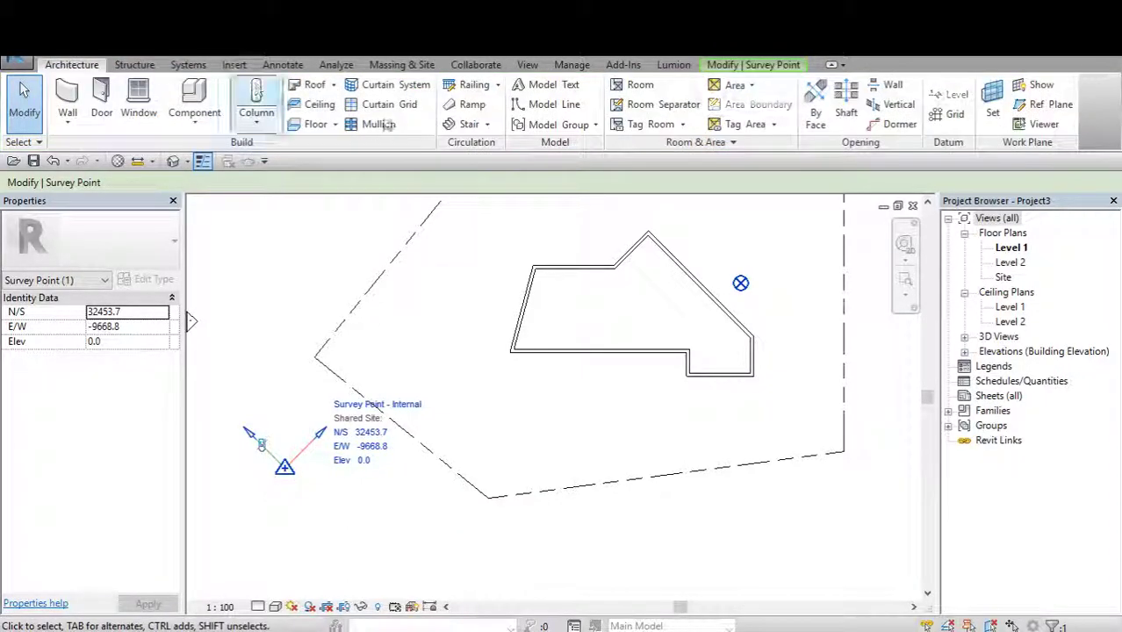
left_click(284, 466)
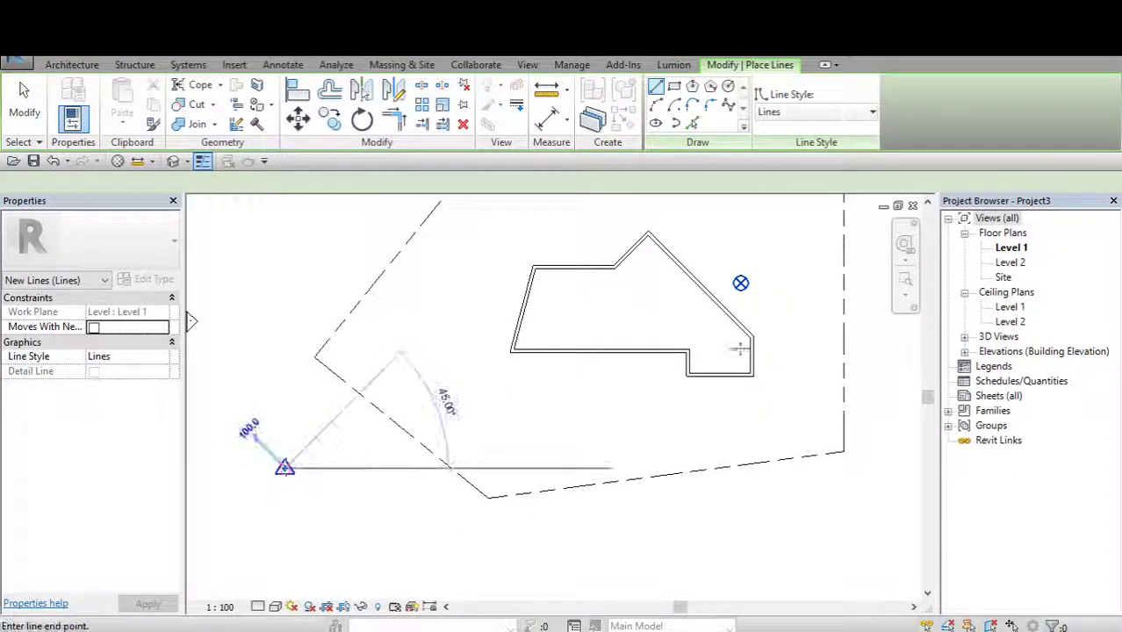
left_click(740, 283)
key("Escape")
key("Escape")
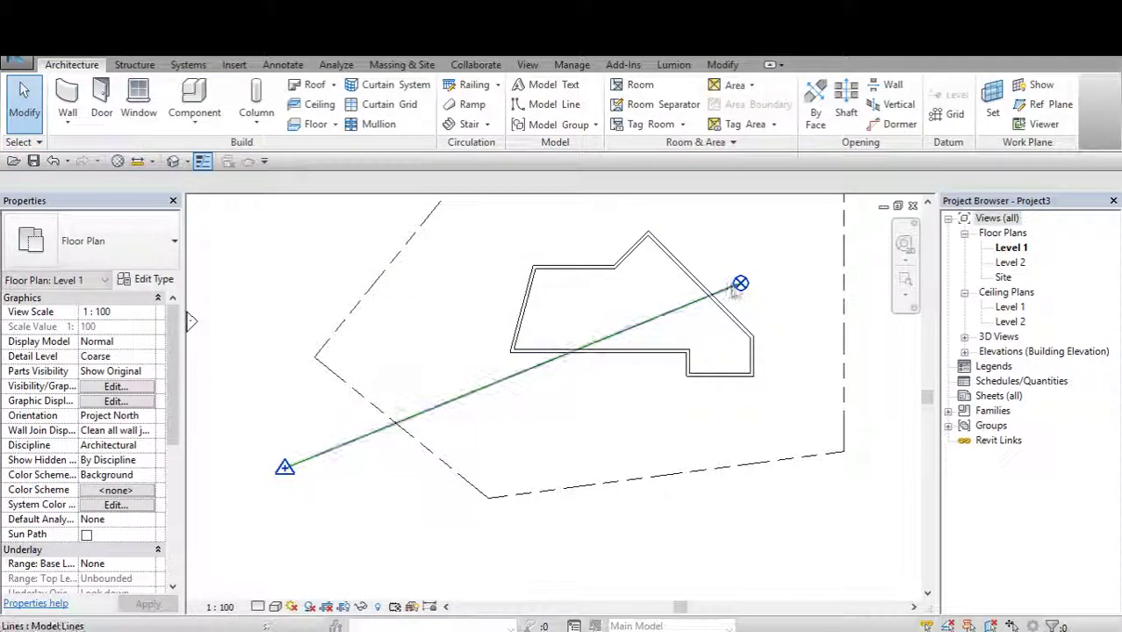
Drag the survey point to N/S 26352.9, E/W -5550.2.
scroll(541, 425, "down", 1)
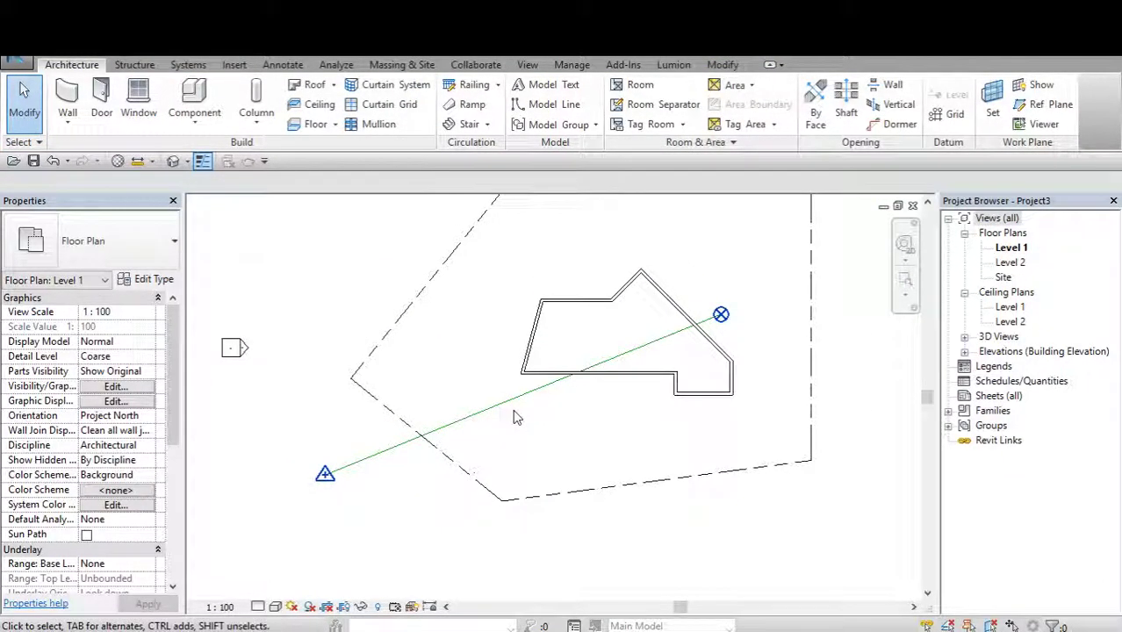
left_click(439, 447)
key("Escape")
scroll(326, 472, "up", 1)
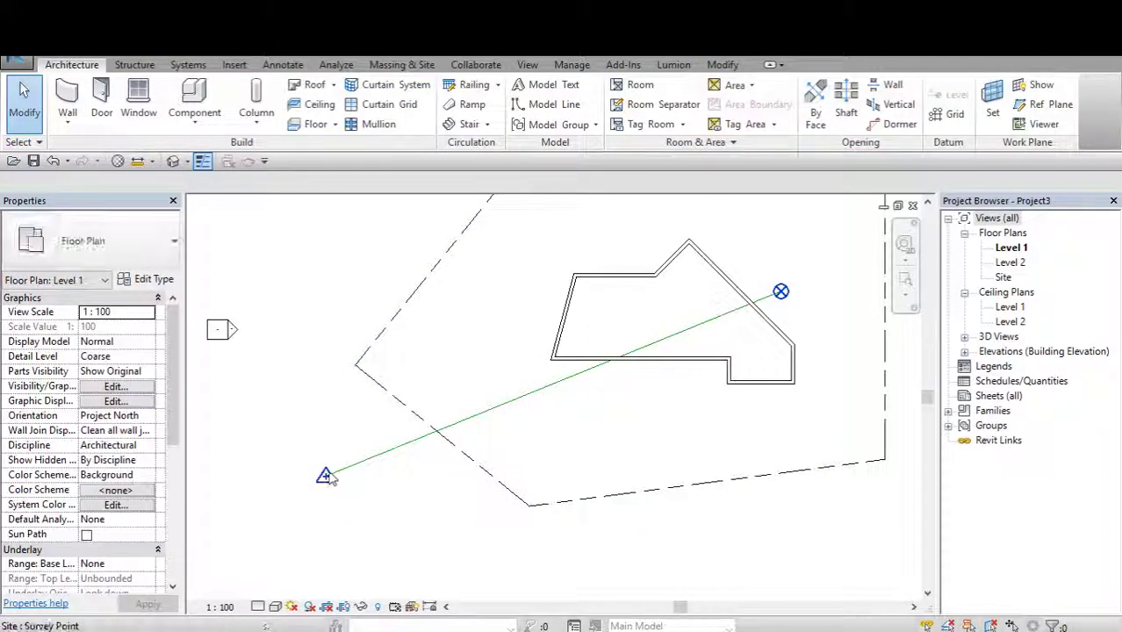
mouse_move(326, 478)
left_mouse_down()
mouse_move(305, 423)
mouse_move(325, 414)
mouse_move(454, 508)
left_mouse_up()
scroll(337, 437, "up", 1)
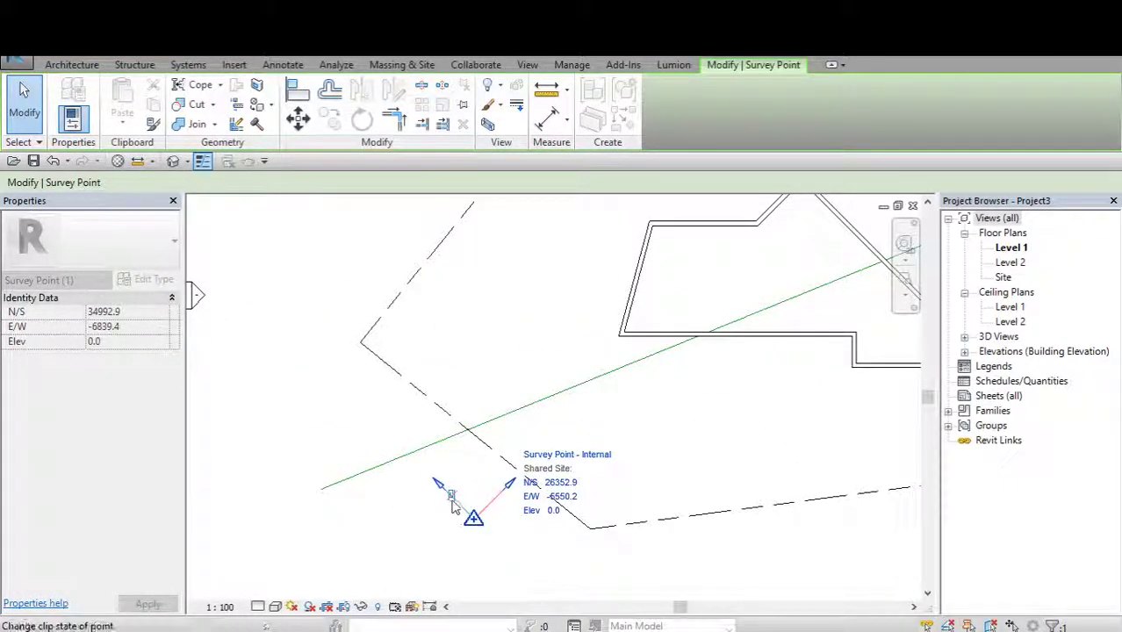
scroll(630, 422, "down", 2)
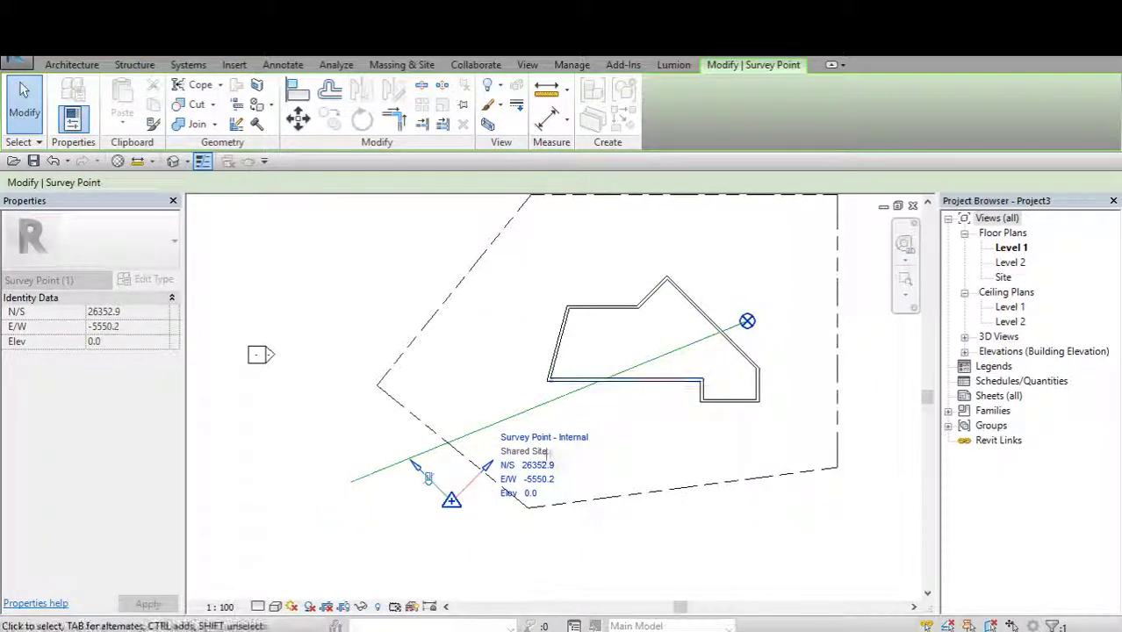
key("Escape")
left_click(897, 206)
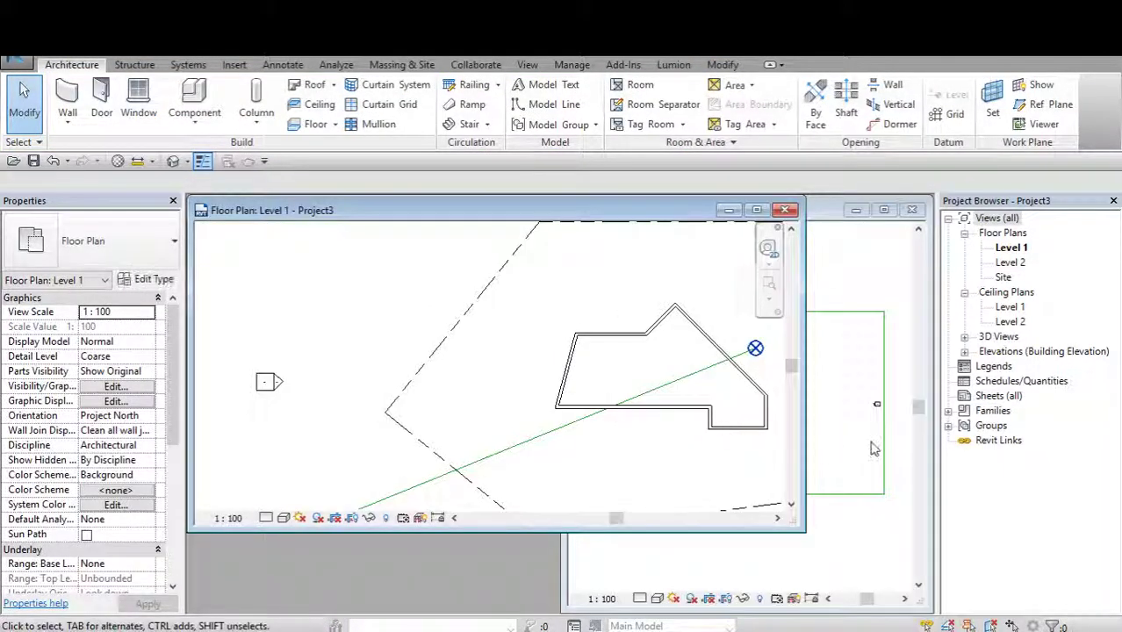
Open Project2's Site plan, pan it, then close it to return to Project3 Level 1.
left_click(873, 448)
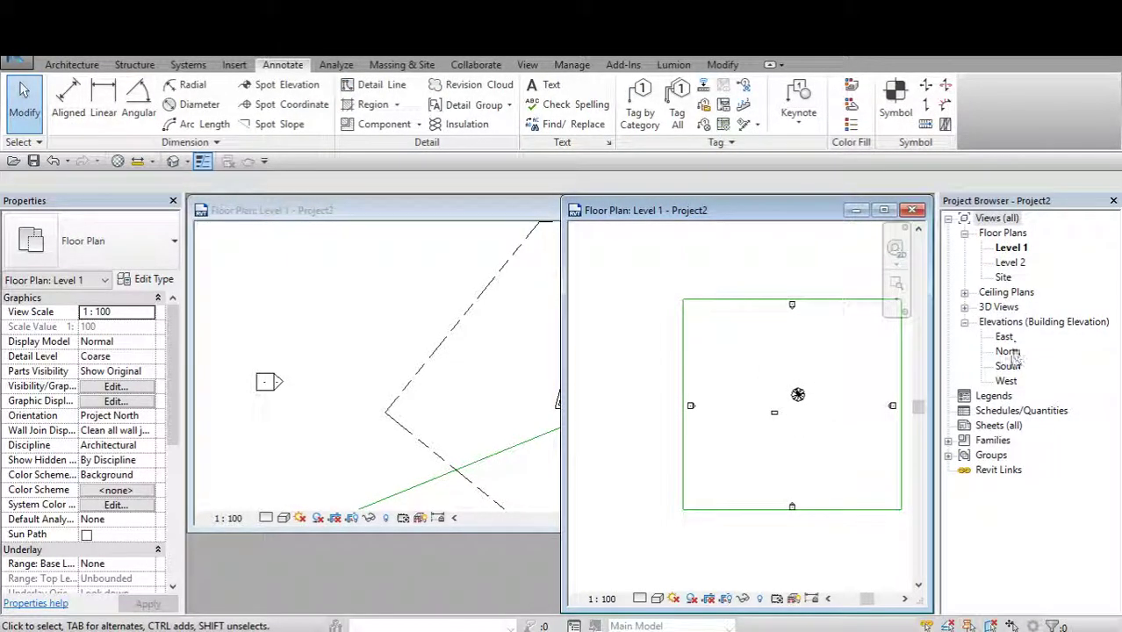
left_click(1011, 297)
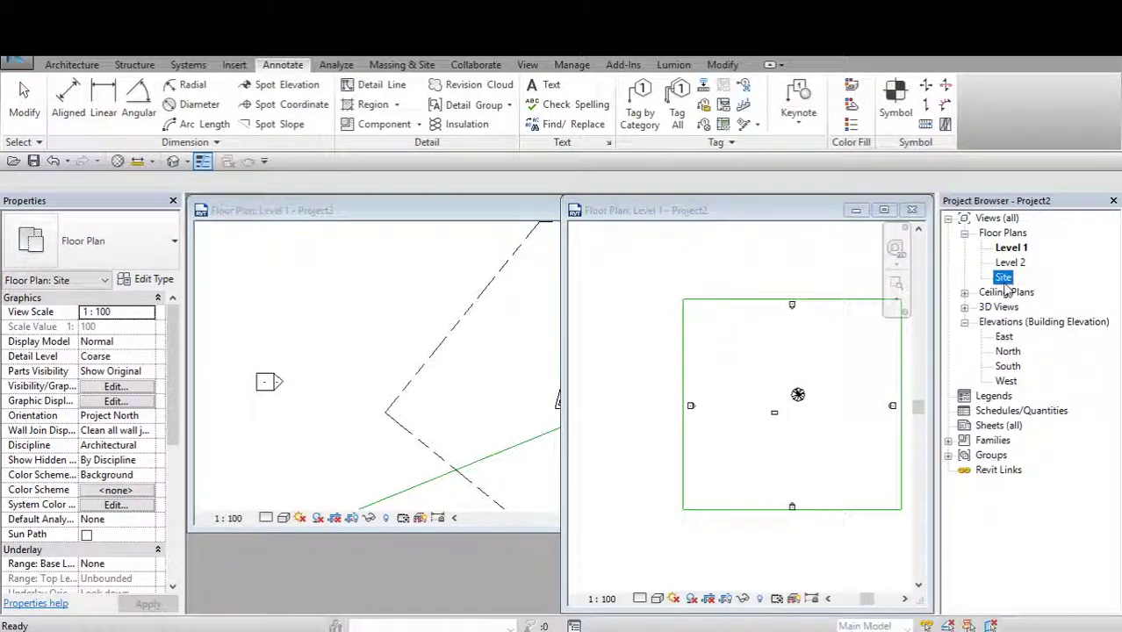
double_click(1003, 279)
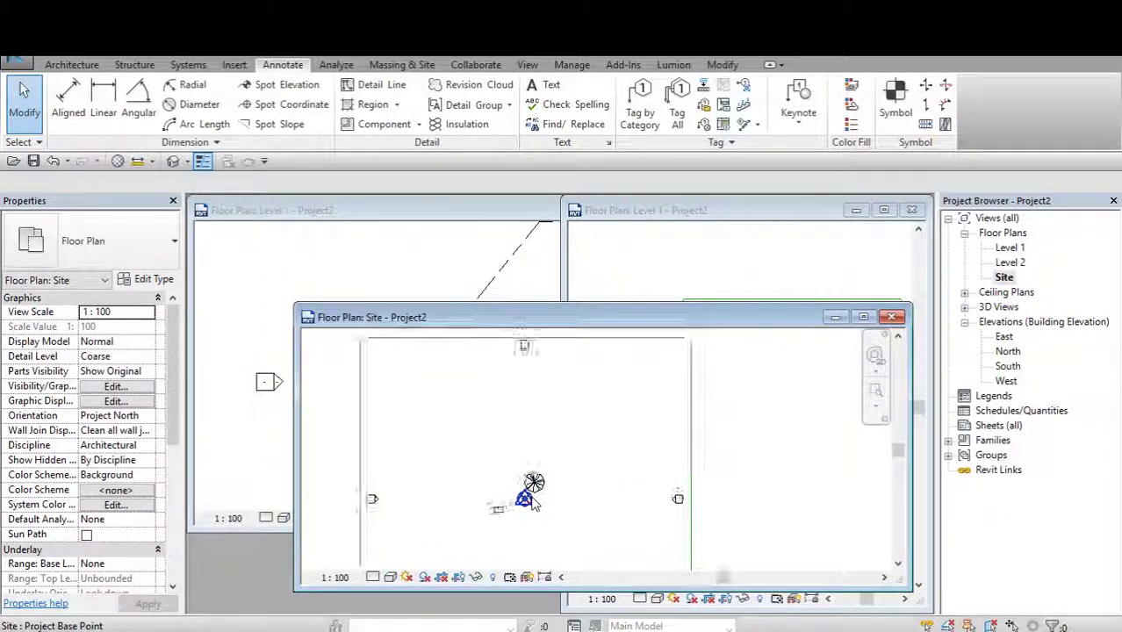
middle_click_drag(533, 504, 550, 422)
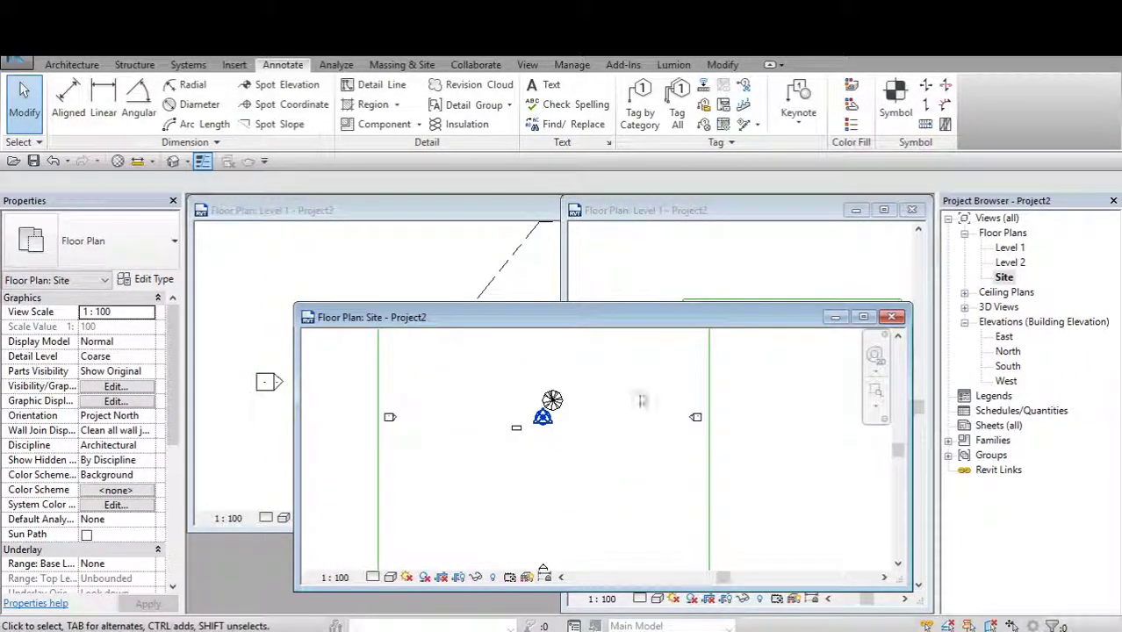
left_click(890, 319)
left_click(464, 387)
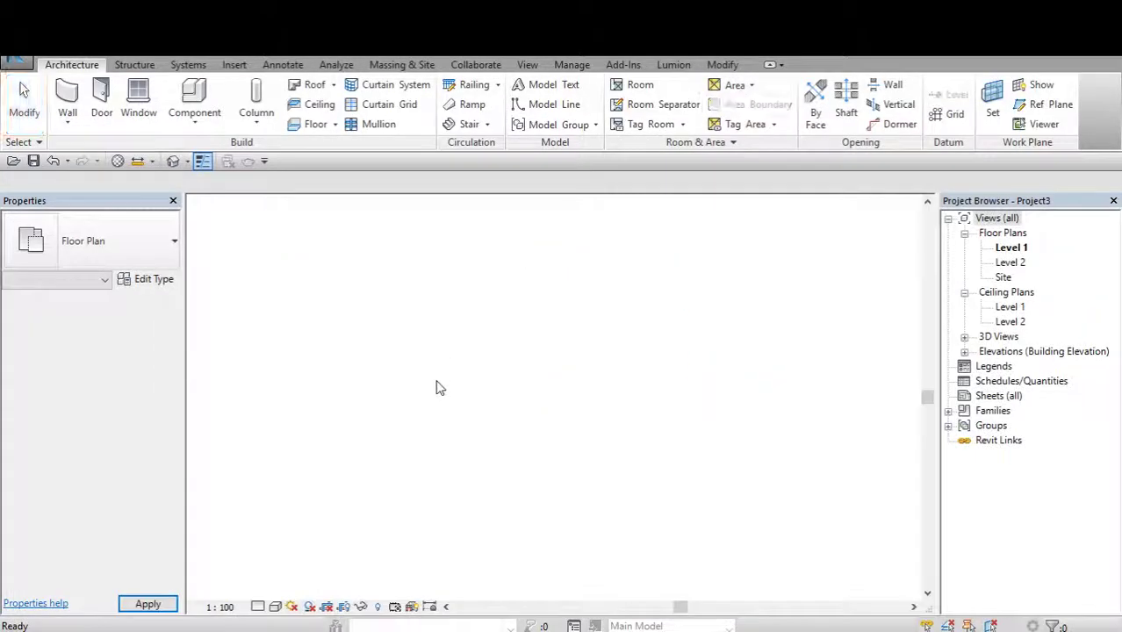
Move the survey point onto the property boundary's left corner.
left_click(353, 454)
scroll(486, 504, "up", 3)
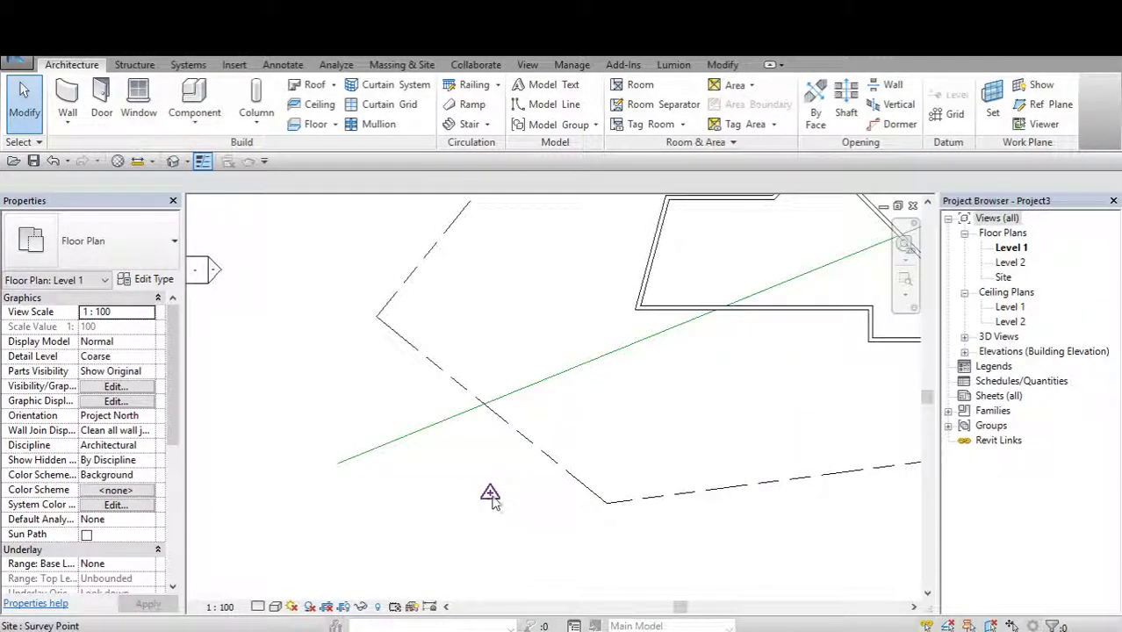
left_click_drag(490, 496, 377, 316)
scroll(376, 316, "down", 1)
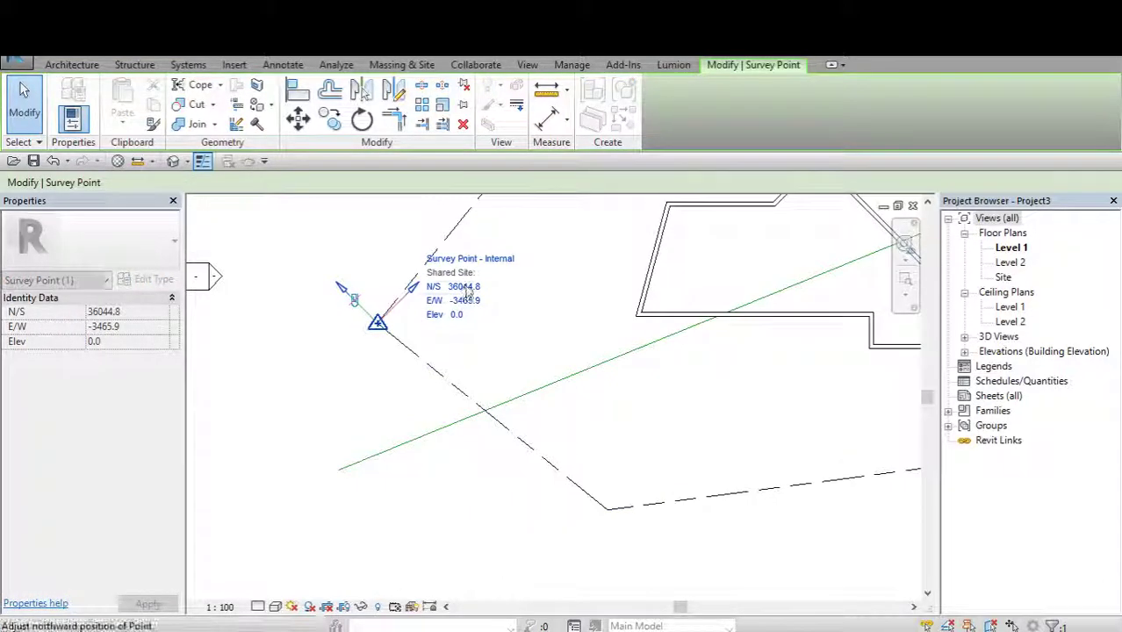
Snap the green model line's free end onto the survey point.
middle_click_drag(430, 415, 395, 439)
left_click(395, 435)
left_click_drag(305, 481, 339, 345)
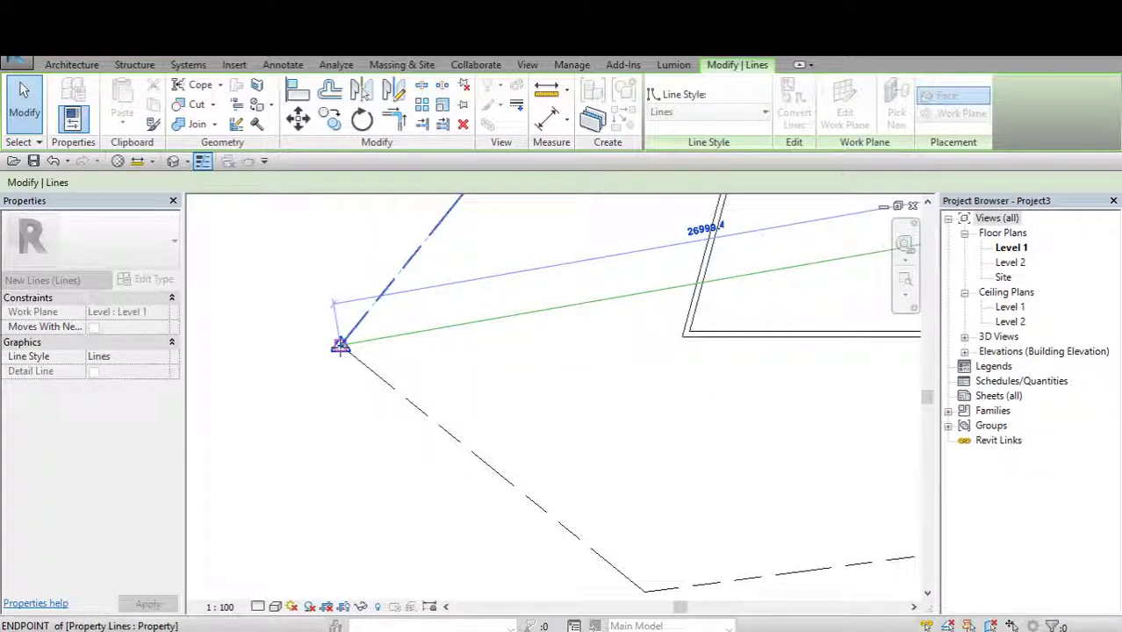
scroll(367, 388, "up", 3)
key("Escape")
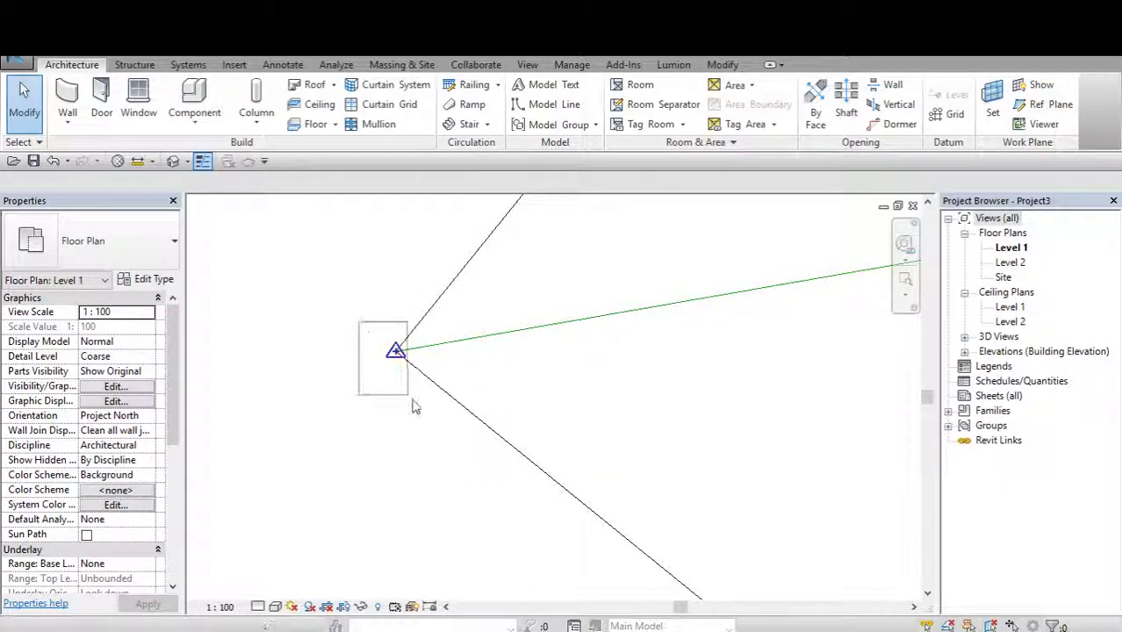
Box-select the survey point and bring the building outline into view.
left_click_drag(355, 321, 413, 400)
middle_click_drag(426, 380, 443, 409)
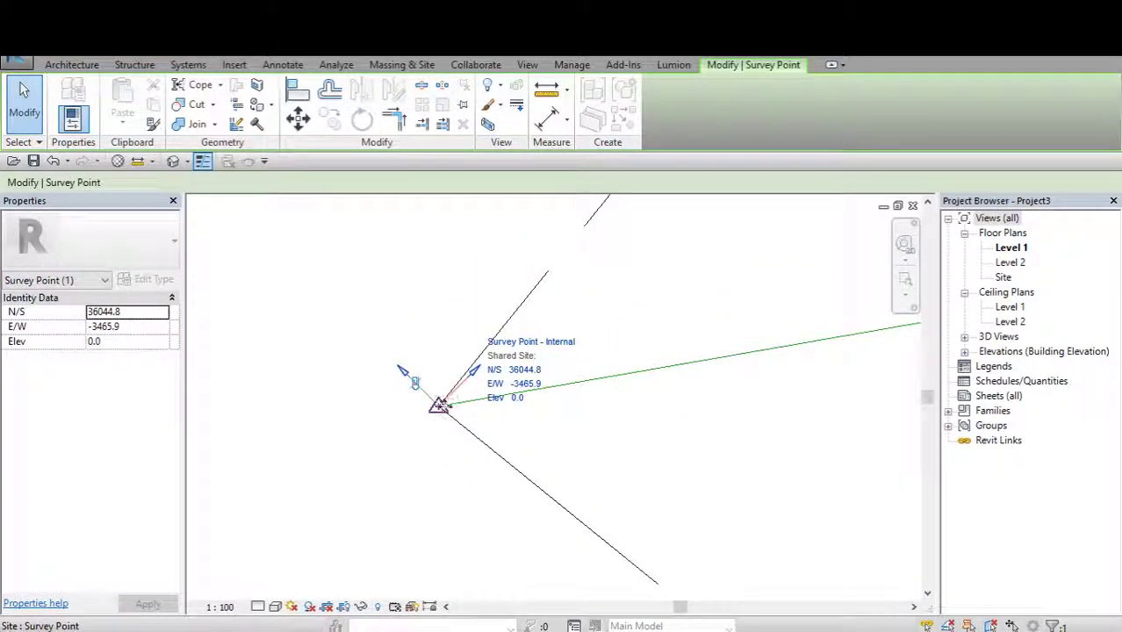
scroll(470, 401, "up", 1)
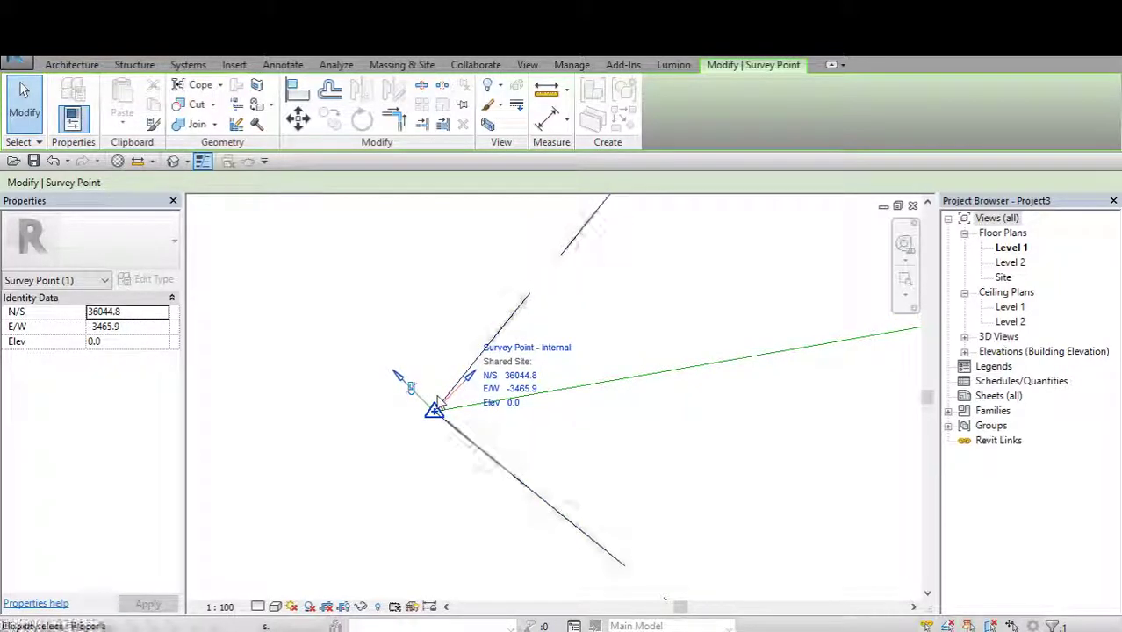
middle_click_drag(420, 374, 422, 333)
middle_click_drag(481, 367, 374, 391)
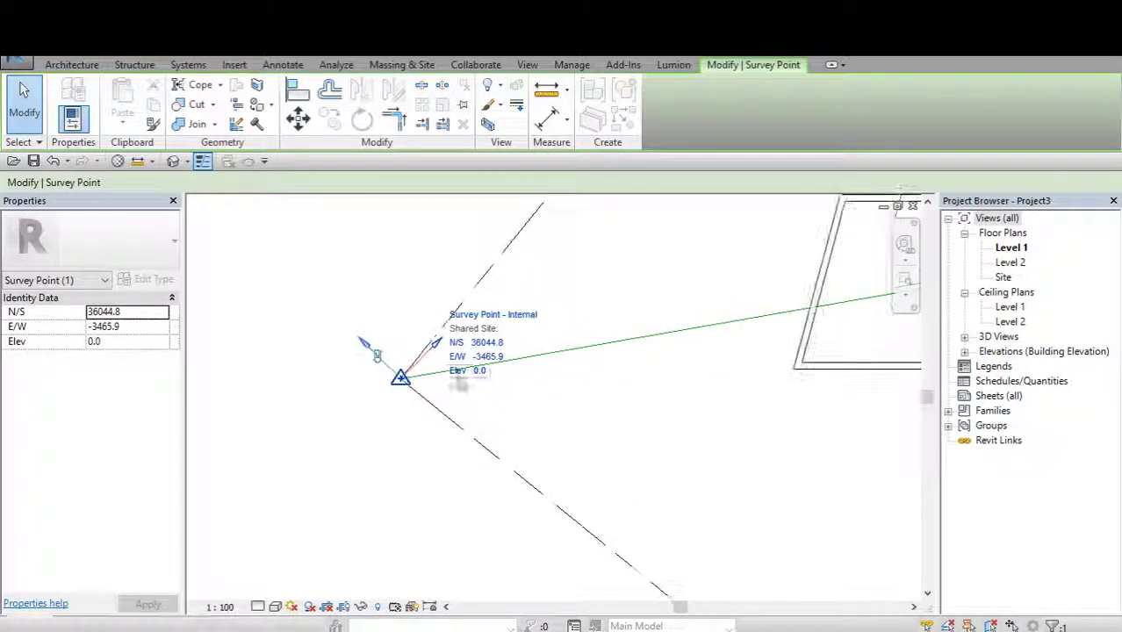
scroll(410, 409, "down", 1)
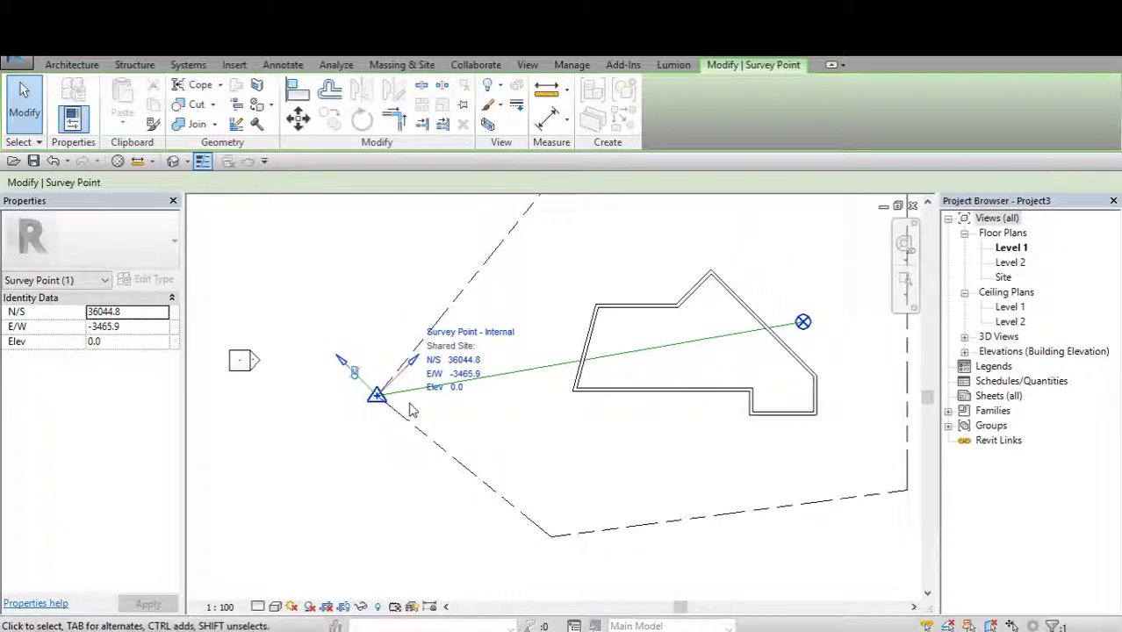
middle_click_drag(629, 378, 623, 381)
Reselect the survey point at N/S 36044.8, E/W -3465.9, then check the project base point.
left_click(389, 320)
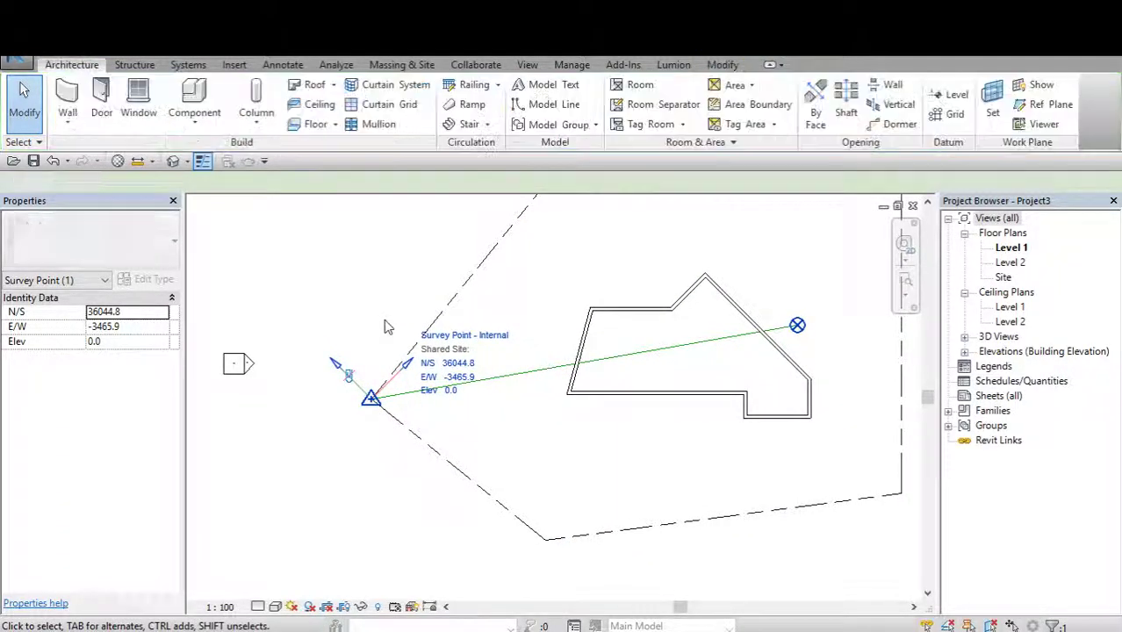
scroll(370, 396, "up", 1)
scroll(370, 397, "up", 1)
left_click(372, 399)
scroll(424, 406, "down", 1)
left_click(424, 407)
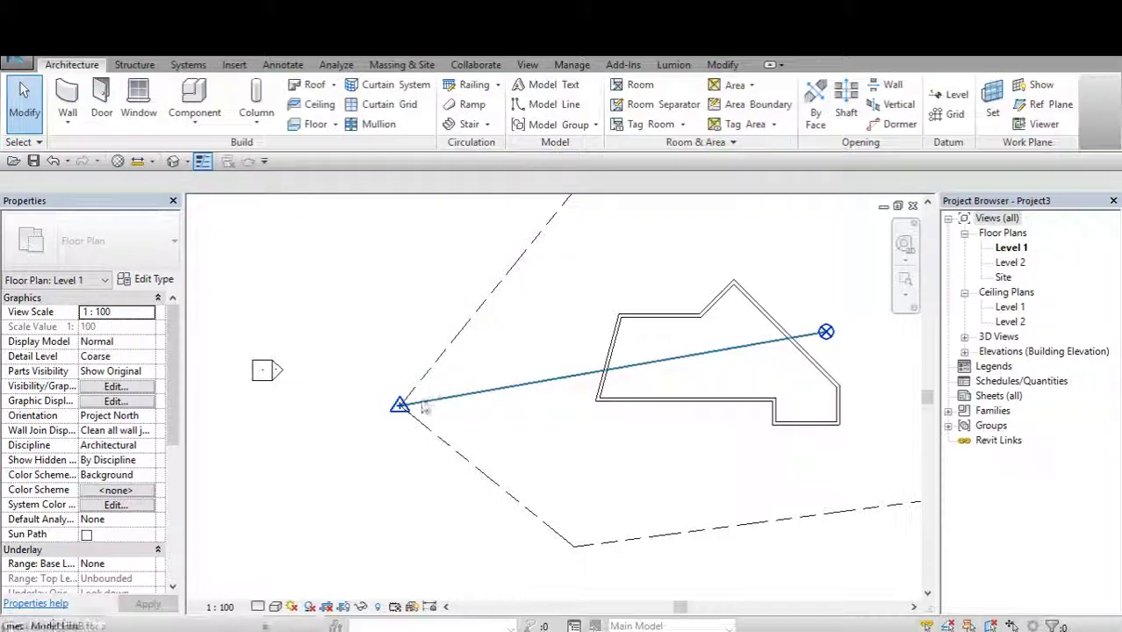
left_click_drag(481, 497, 478, 489)
left_click(341, 308)
left_click_drag(340, 308, 453, 509)
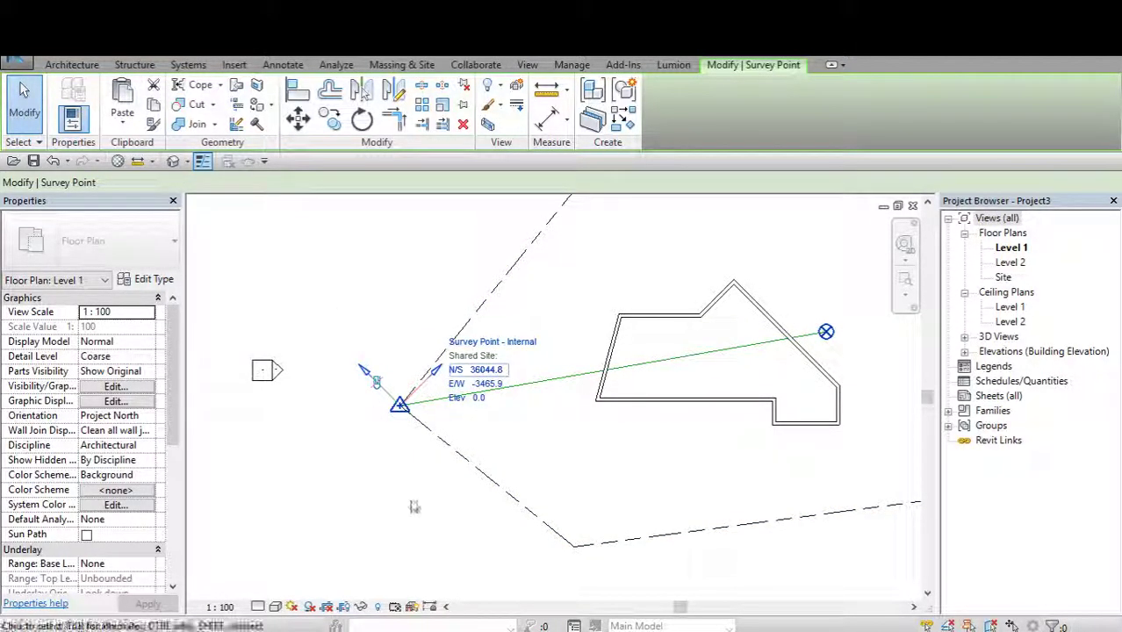
scroll(428, 466, "down", 2)
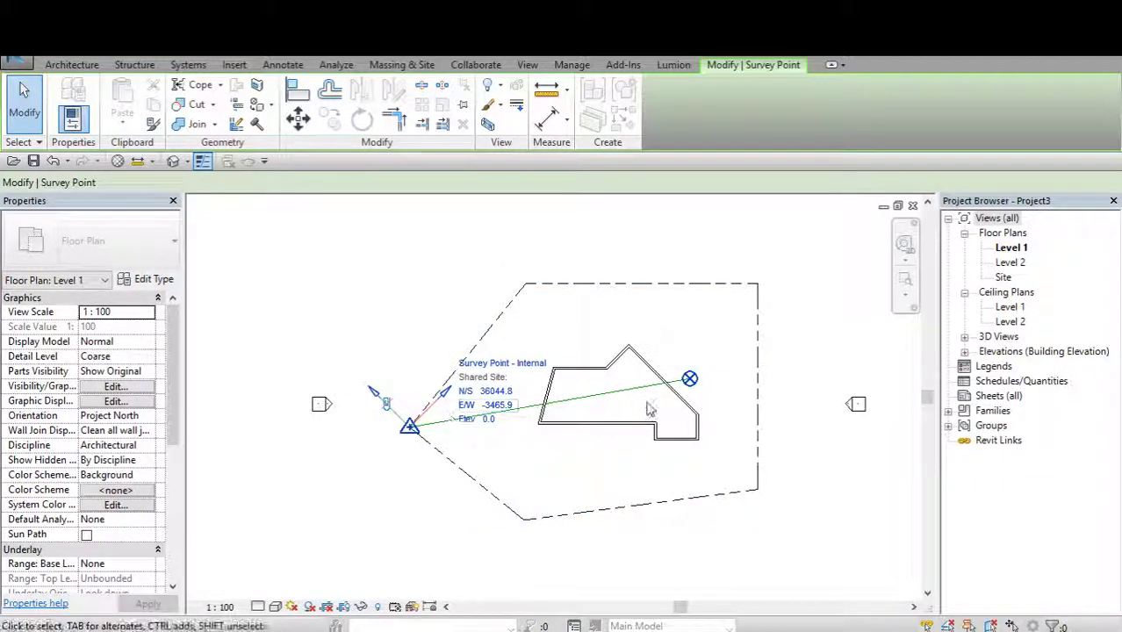
left_click(691, 383)
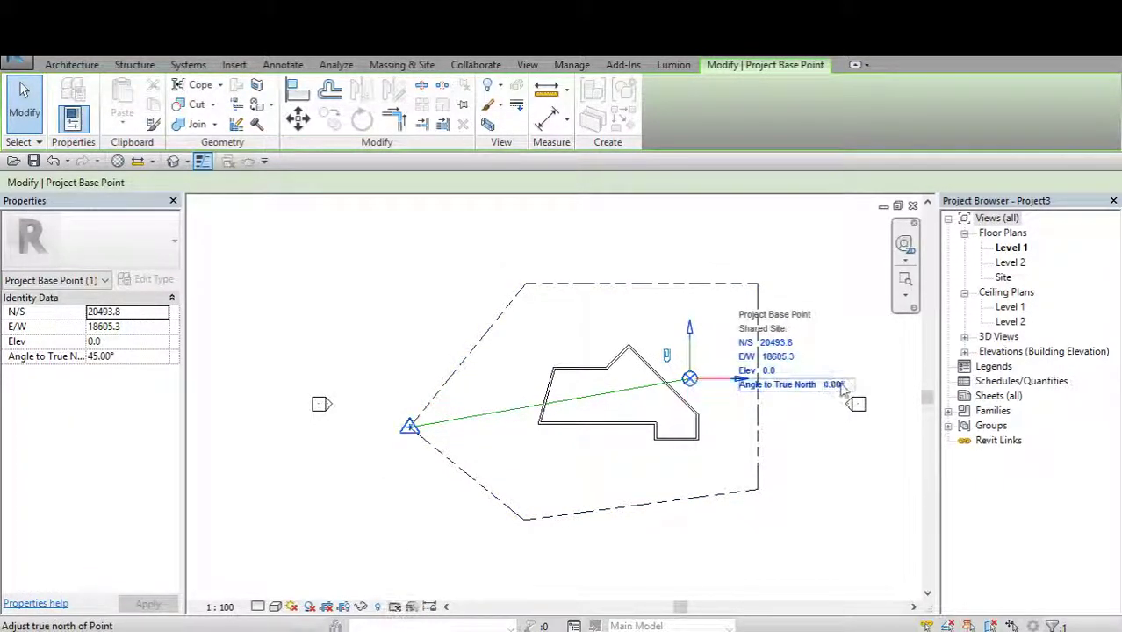
key("Escape")
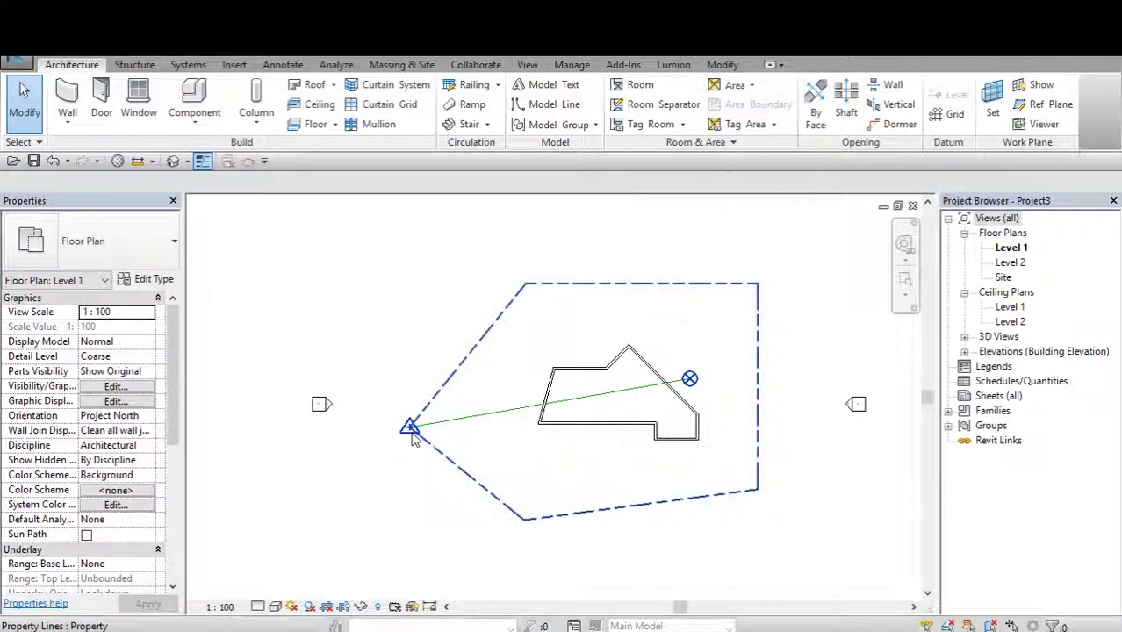
Drag the survey point south-west to N/S 28059.8, E/W -24956.0.
left_click(402, 440)
scroll(404, 434, "up", 2)
mouse_move(371, 384)
left_mouse_down()
mouse_move(443, 454)
mouse_move(414, 503)
left_mouse_up()
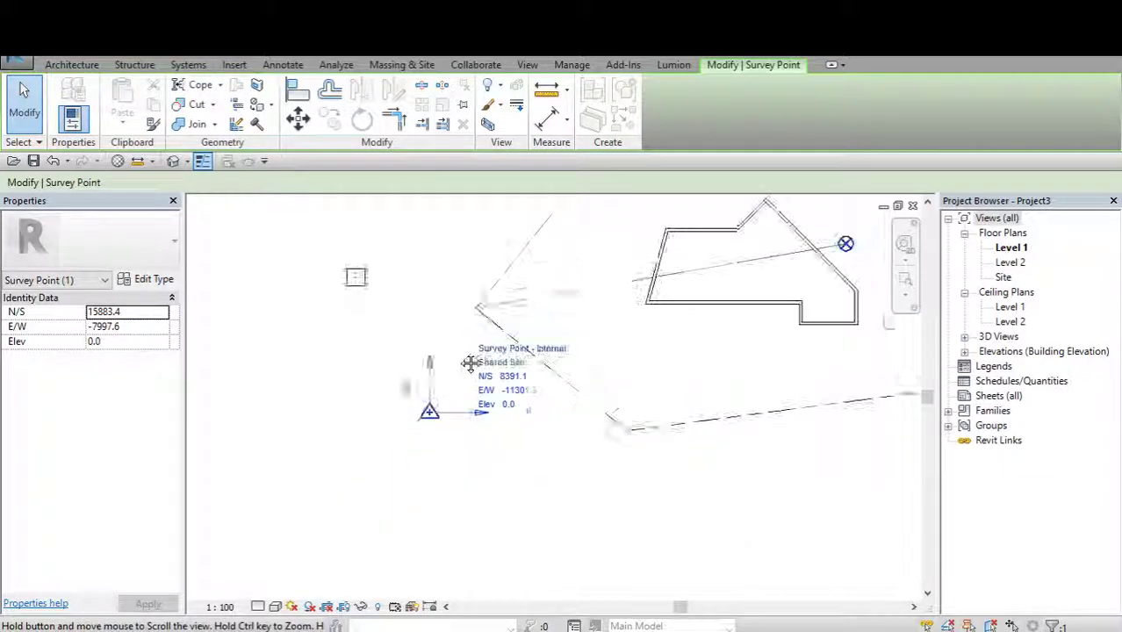
middle_click_drag(421, 487, 447, 373)
key("Escape")
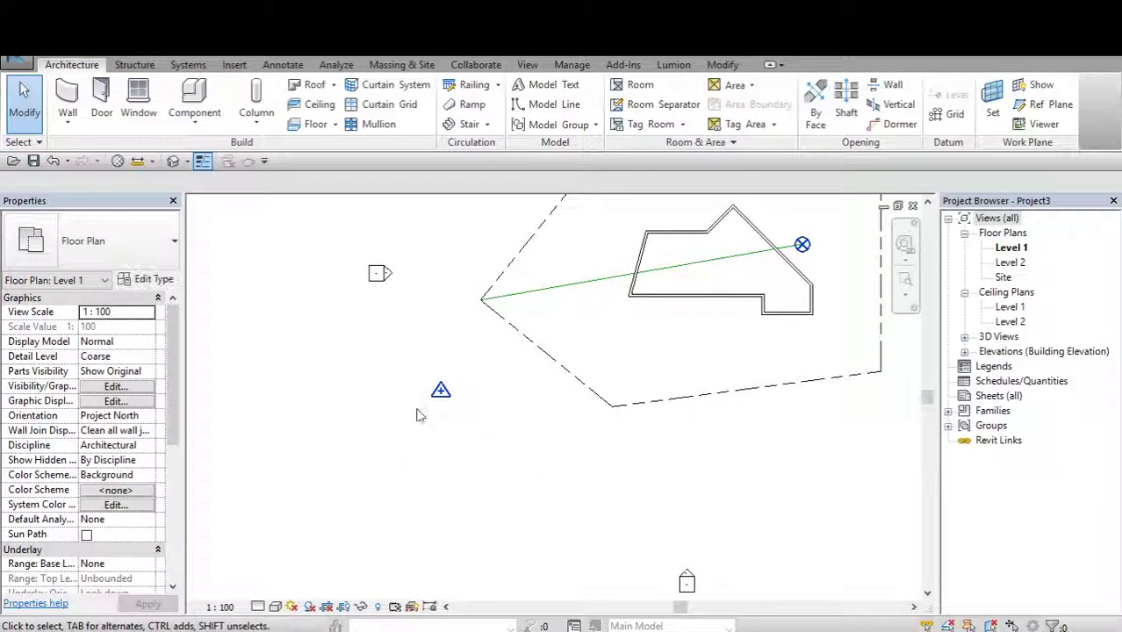
left_click(441, 389)
left_click_drag(440, 388, 395, 526)
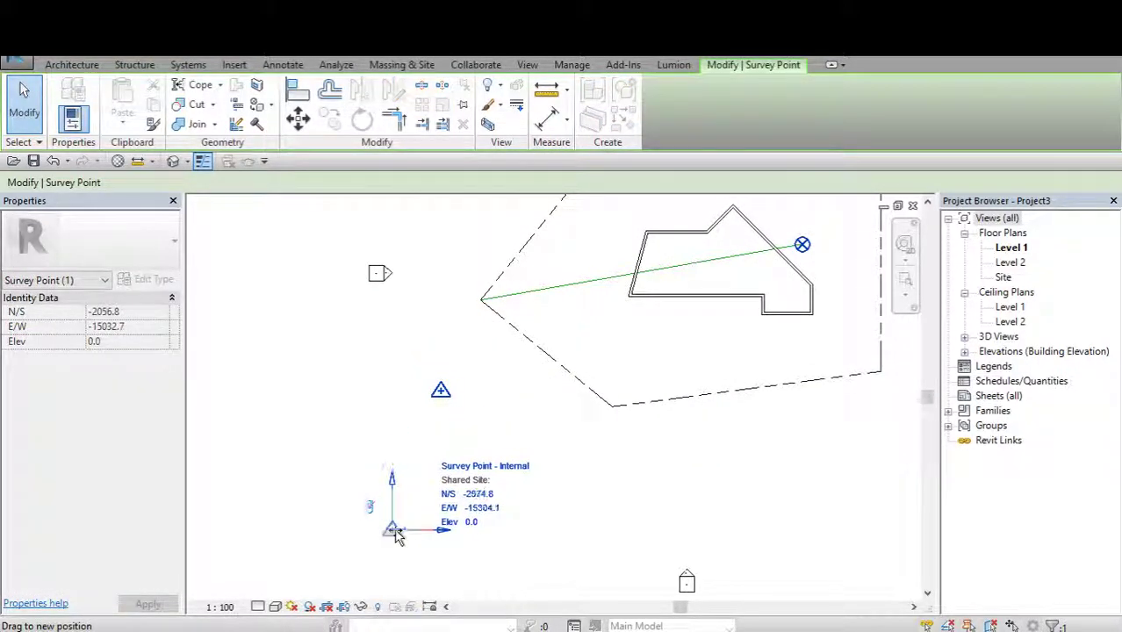
scroll(676, 500, "down", 2)
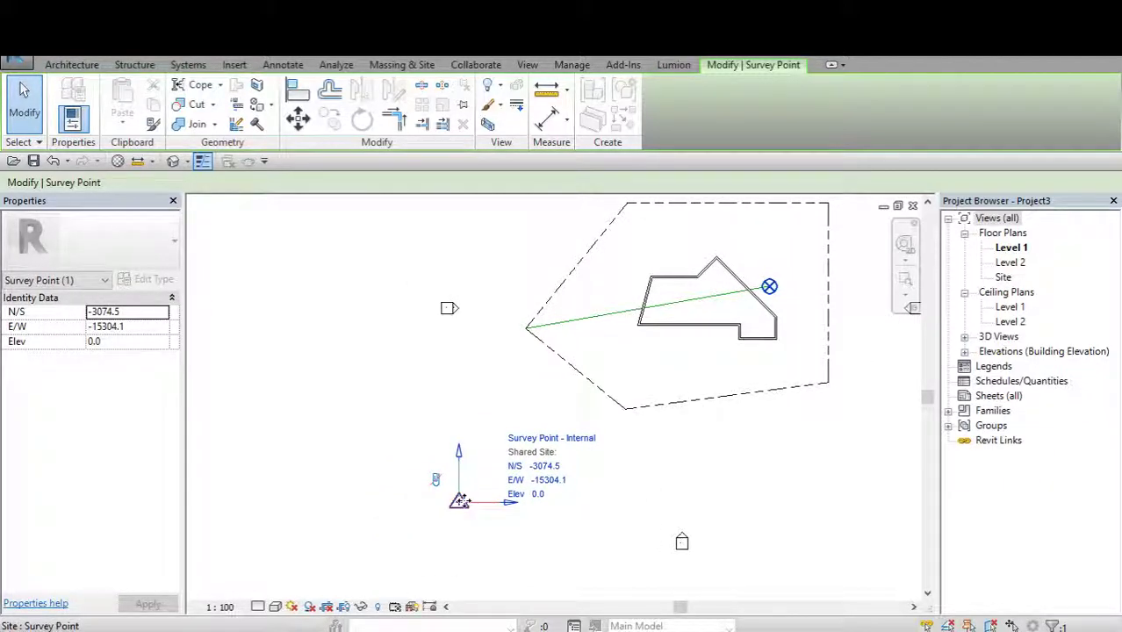
left_click_drag(461, 502, 443, 523)
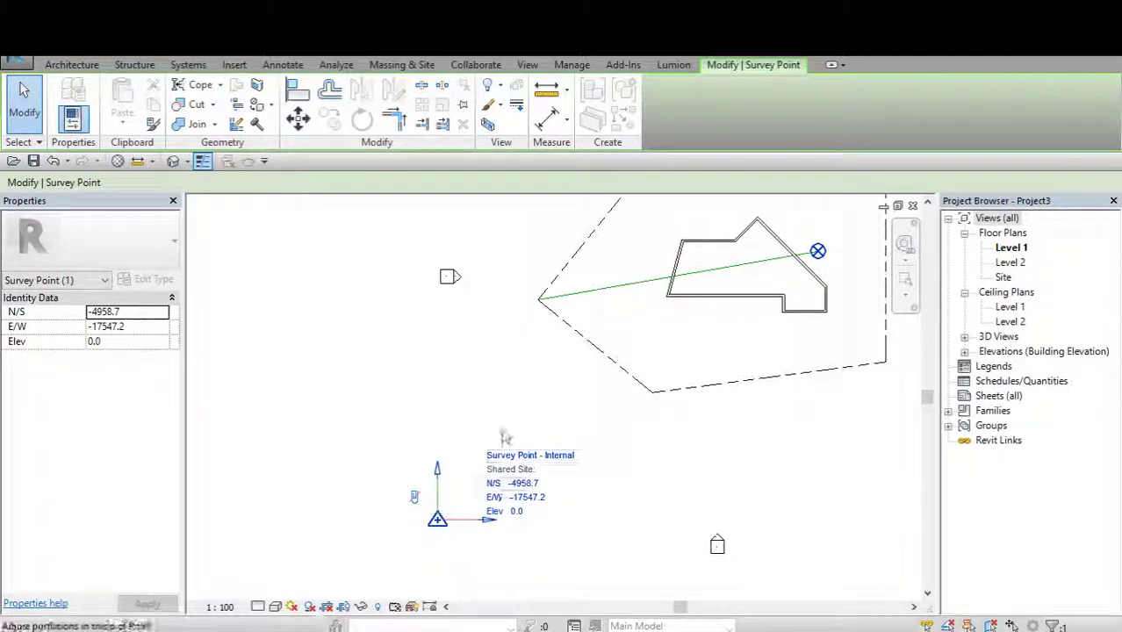
scroll(511, 446, "up", 1)
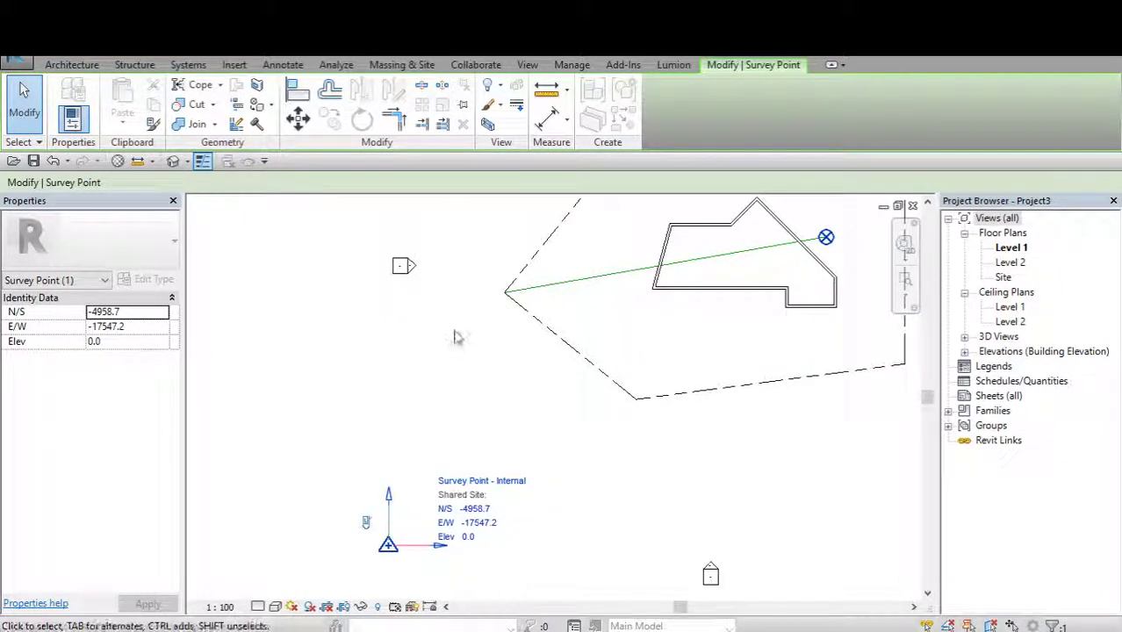
scroll(456, 333, "down", 2)
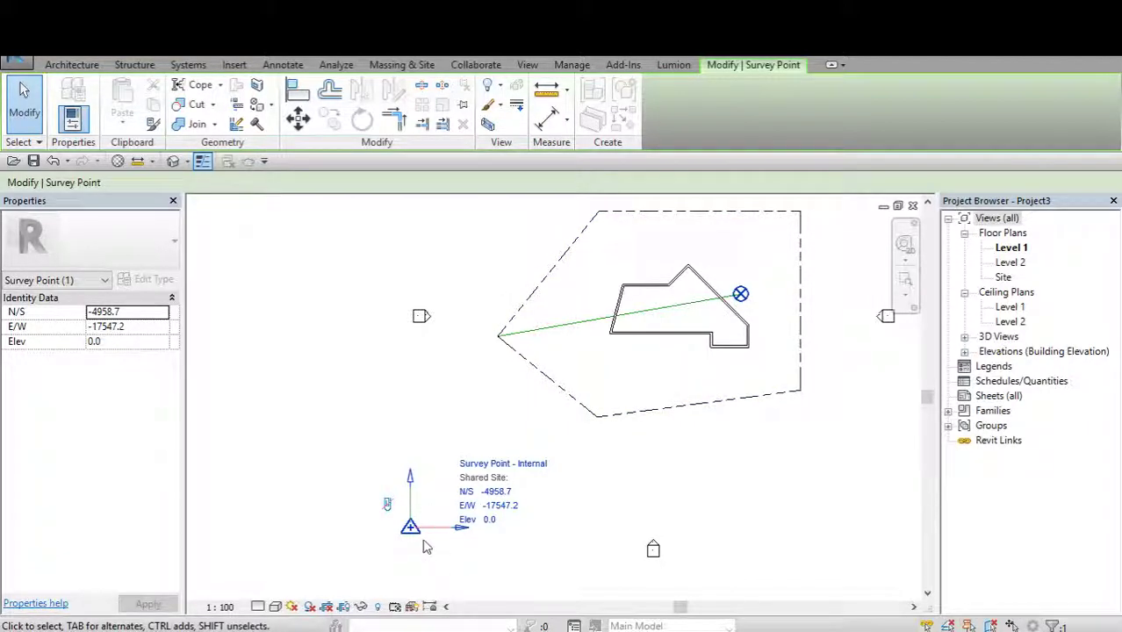
Check the project base point's Angle to True North, then reselect the survey point.
left_click(741, 294)
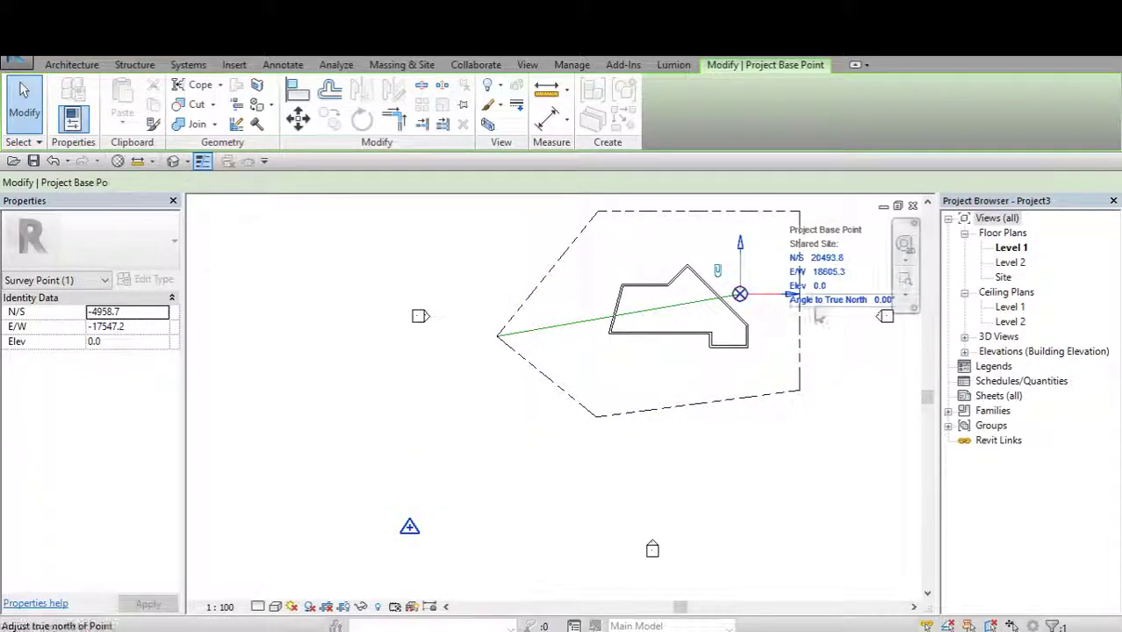
left_click(847, 303)
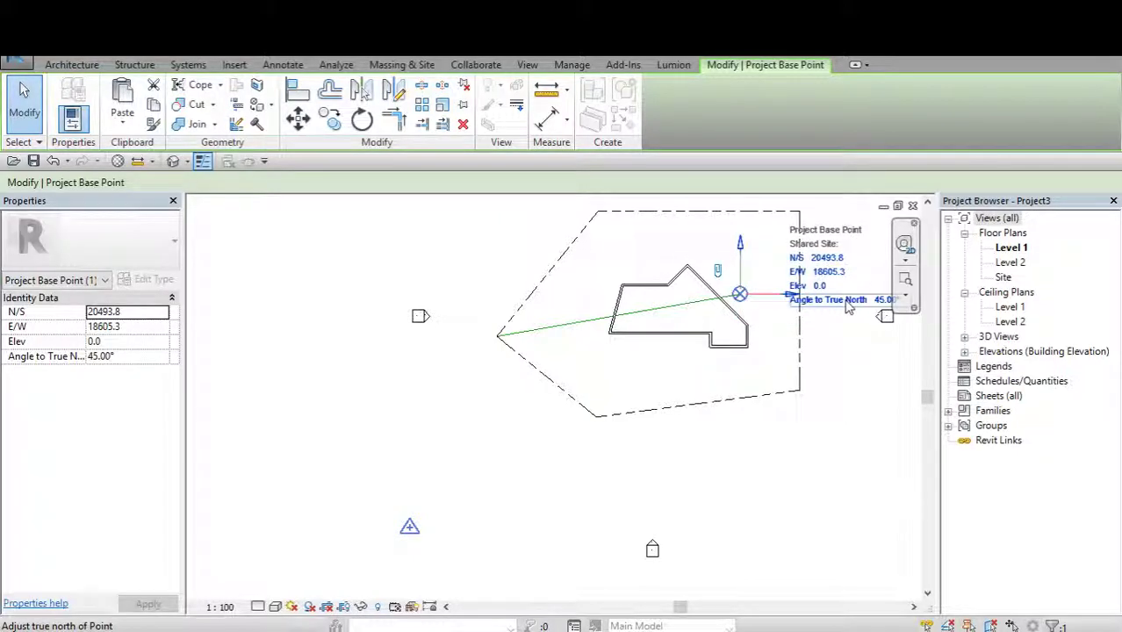
key("Return")
scroll(504, 329, "down", 2)
left_click(431, 481)
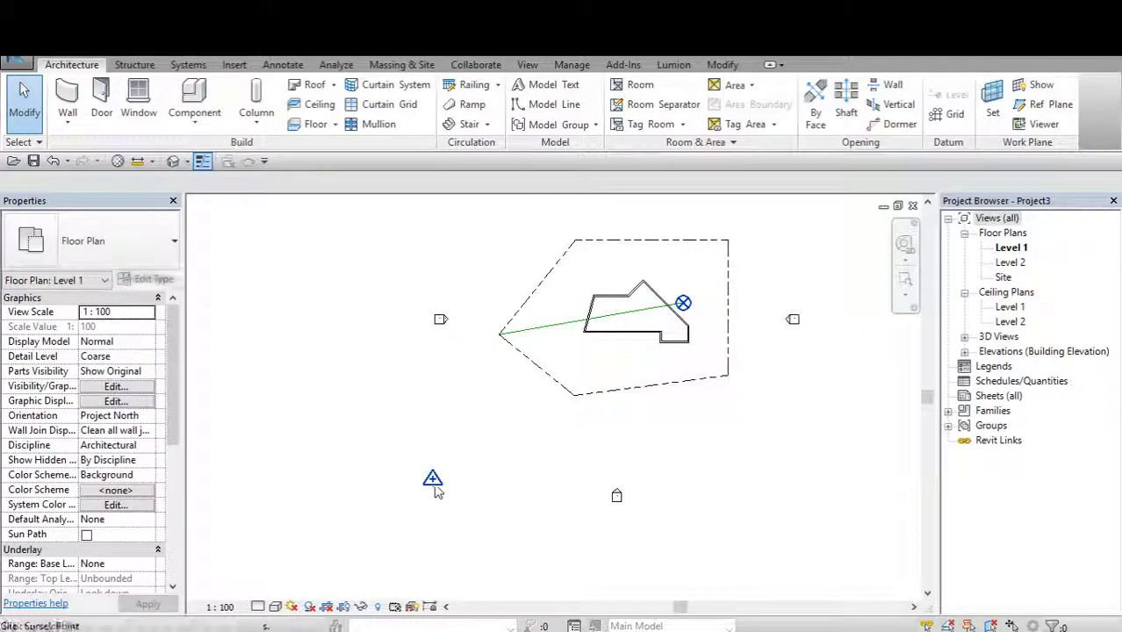
left_click(435, 488)
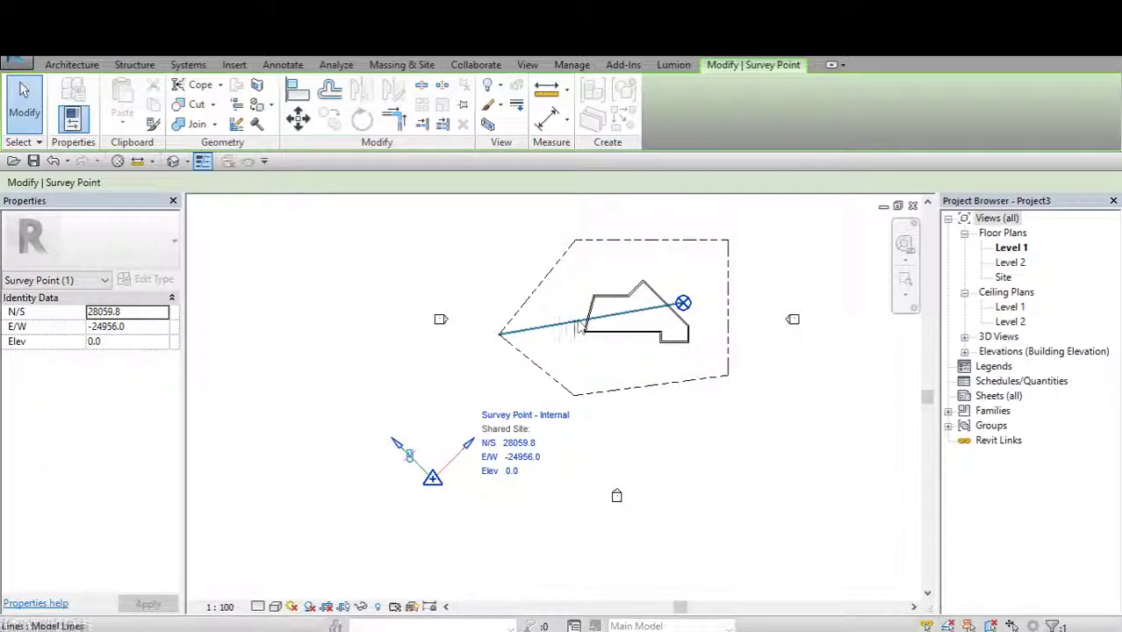
left_click(501, 332)
left_click_drag(500, 332, 428, 465)
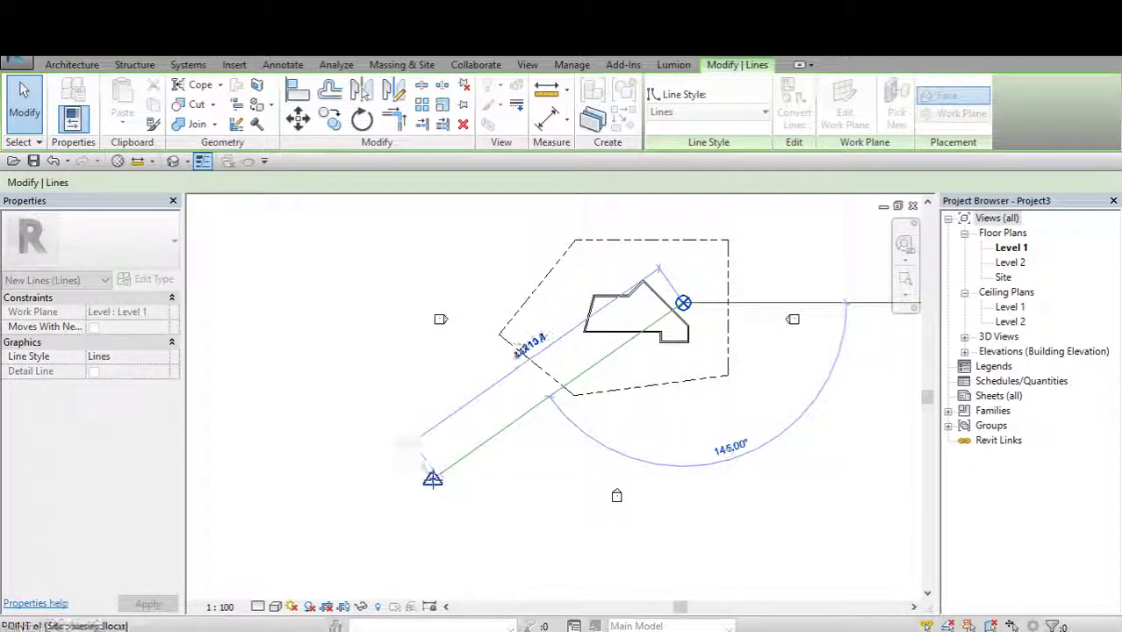
left_click(432, 479)
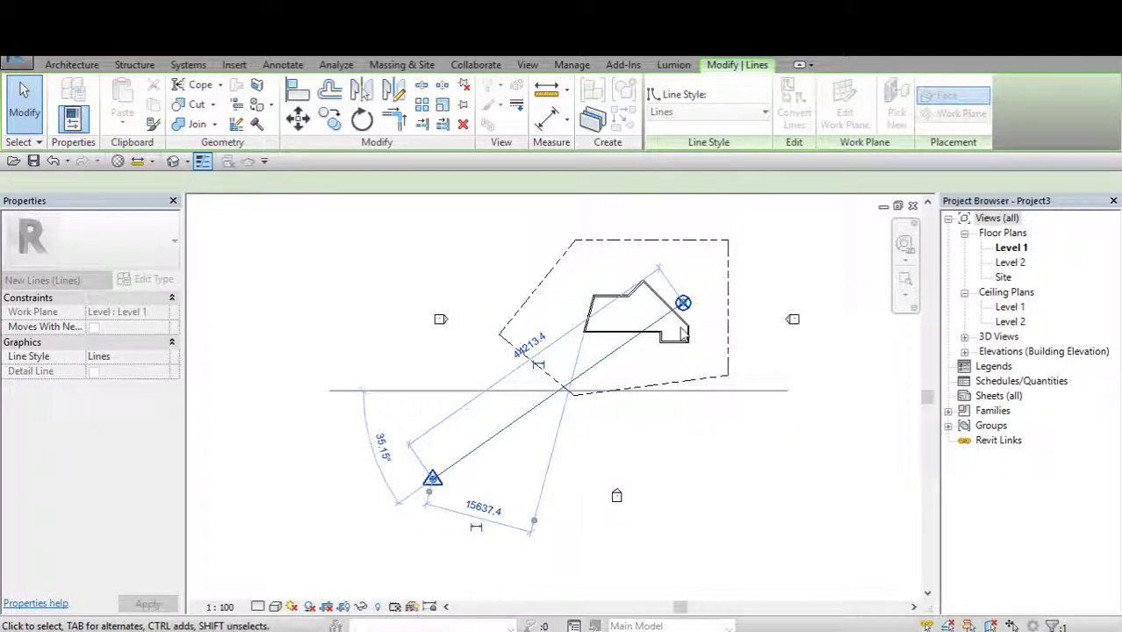
left_click(333, 313)
left_click(544, 376)
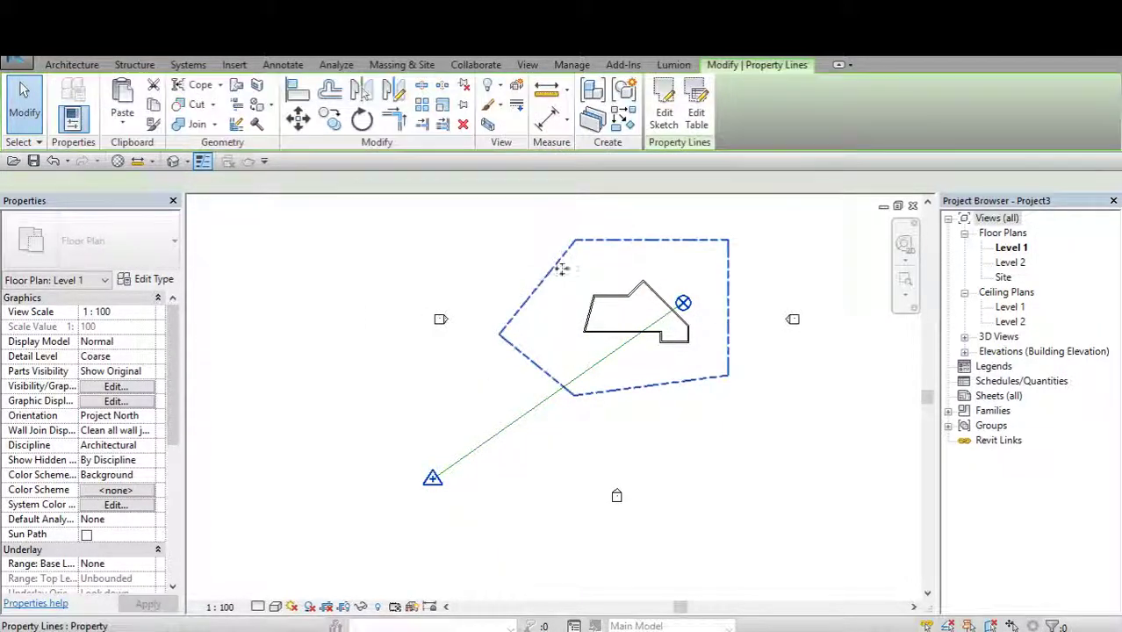
left_click(673, 228)
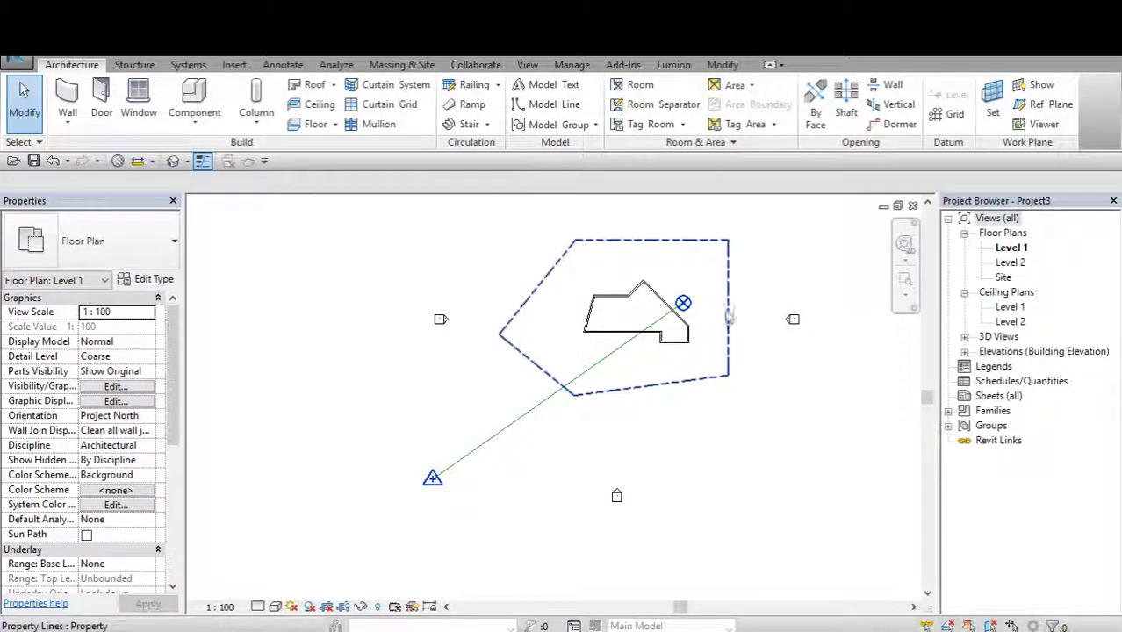
Center the plan on the building and check the project base point's coordinates.
mouse_move(641, 290)
middle_mouse_down()
mouse_move(636, 378)
mouse_move(712, 345)
mouse_move(694, 395)
middle_mouse_up()
scroll(636, 377, "up", 1)
scroll(690, 368, "down", 2)
scroll(614, 439, "up", 1)
scroll(779, 312, "up", 2)
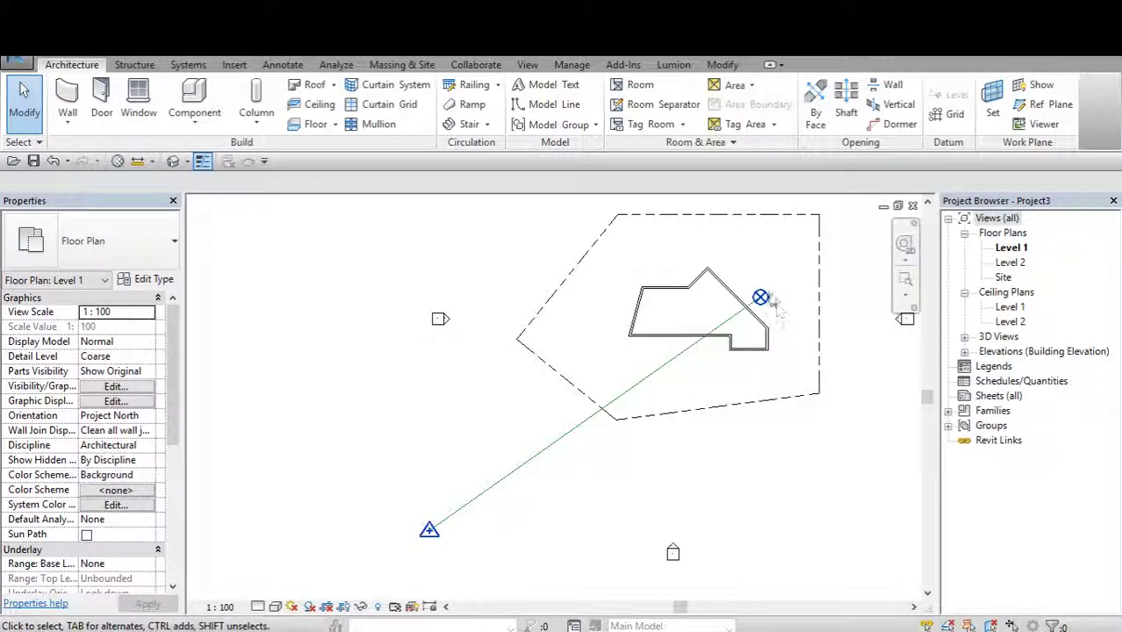
scroll(751, 290, "up", 1)
left_click(757, 304)
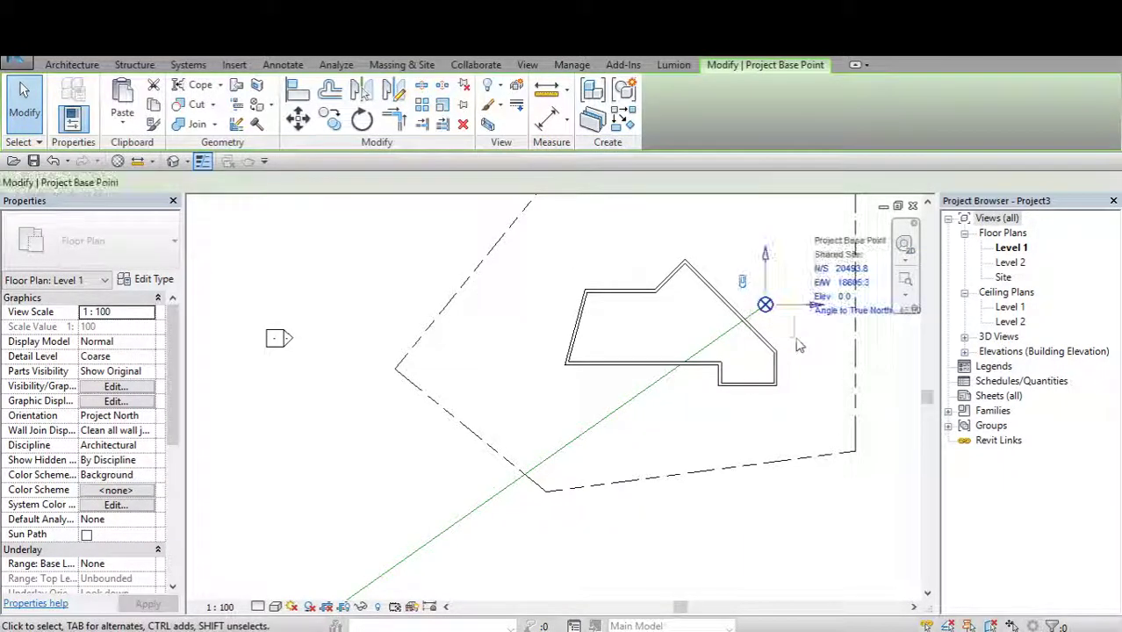
scroll(799, 258, "down", 1)
middle_click_drag(798, 257, 757, 316)
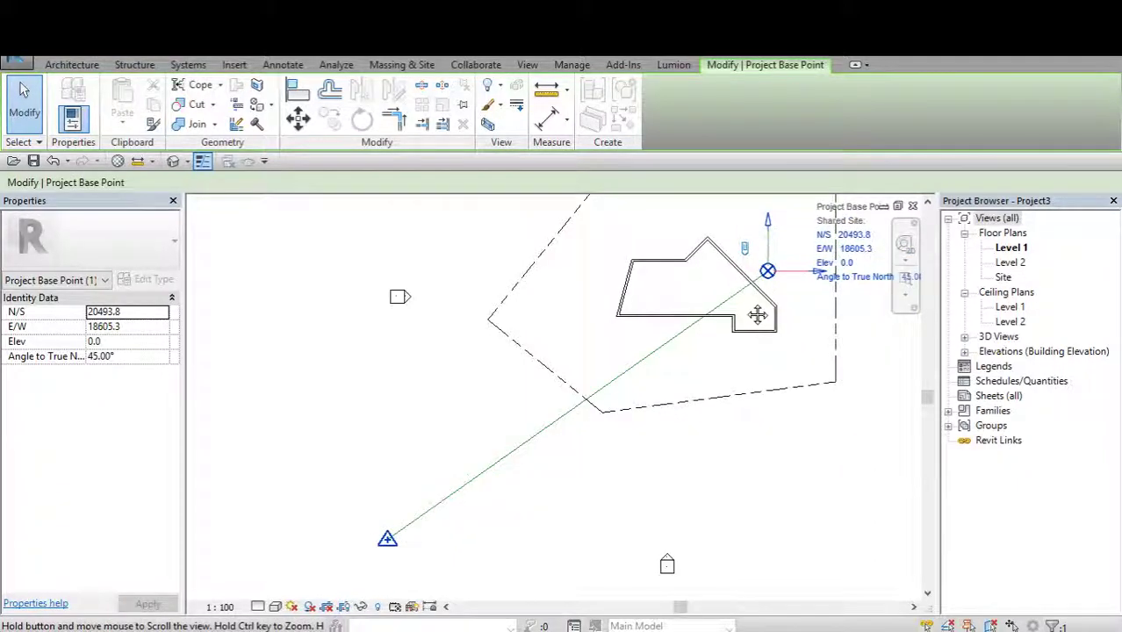
scroll(401, 488, "up", 2)
Select the survey point to review its coordinates.
left_click(438, 511)
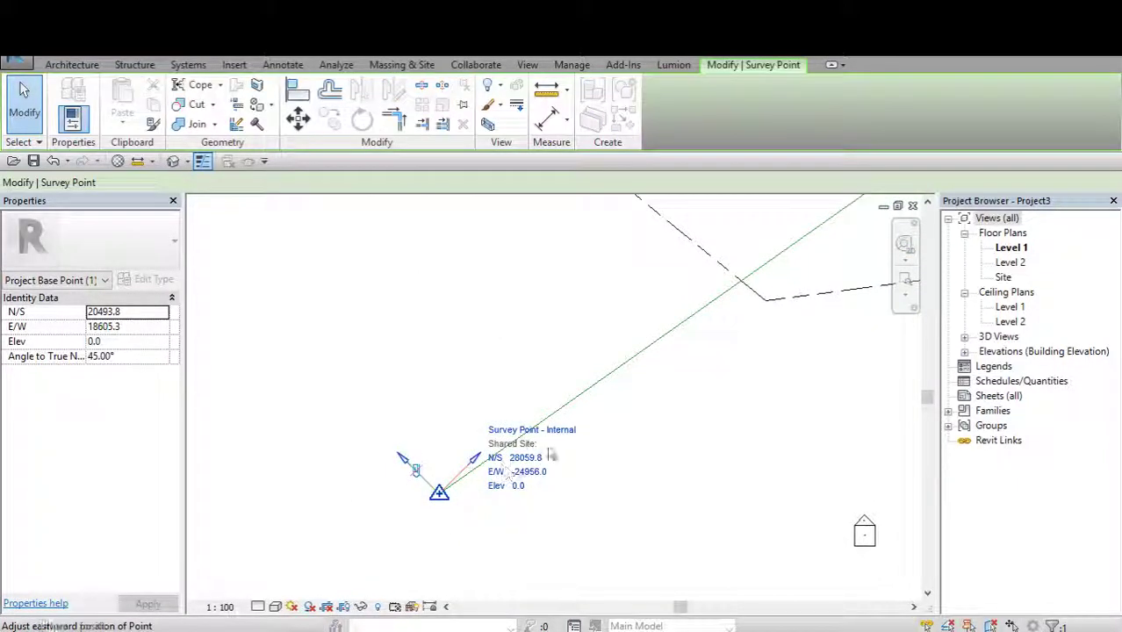
scroll(658, 468, "down", 1)
middle_click_drag(658, 468, 521, 494)
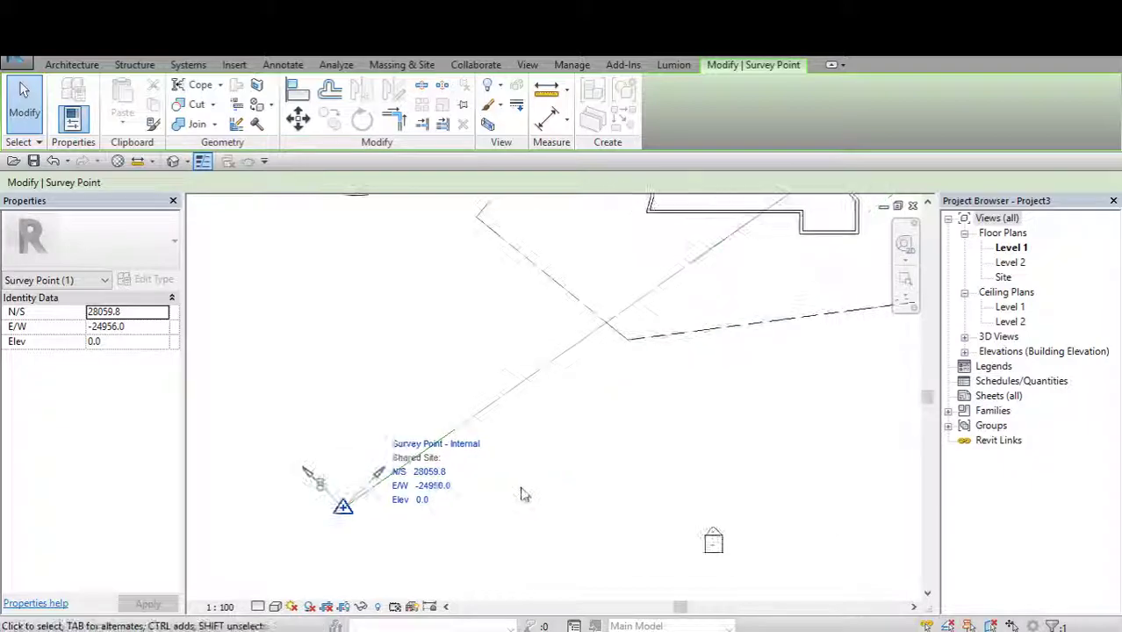
scroll(521, 494, "down", 1)
scroll(433, 519, "down", 1)
left_click_drag(427, 524, 334, 488)
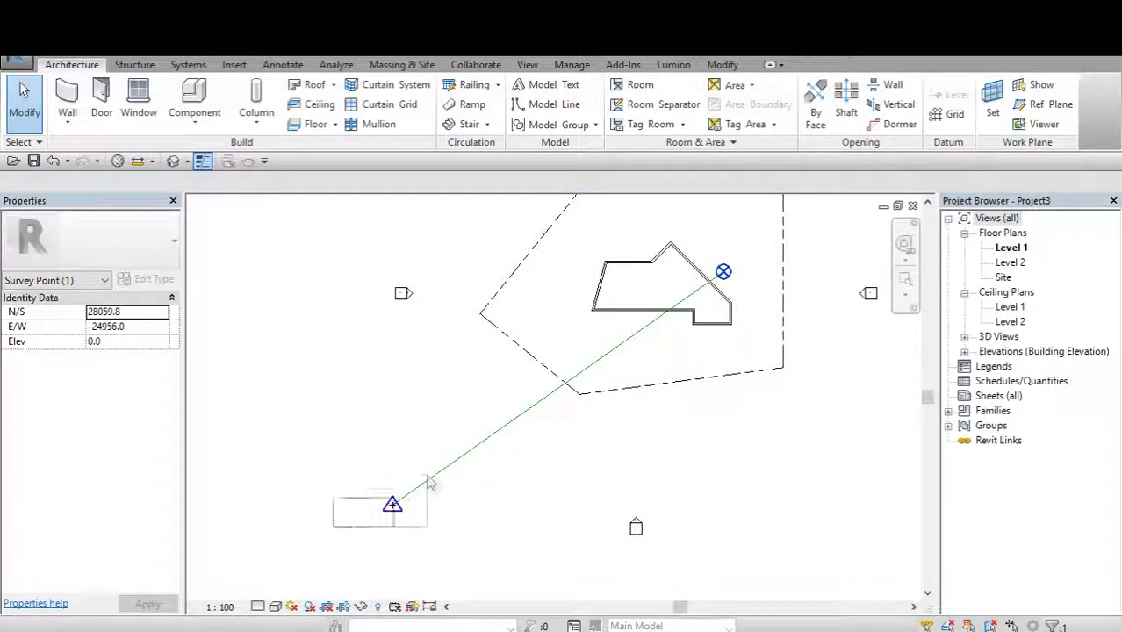
key("Escape")
Review the project base point's angle to true north and select the building's bottom wall.
left_click(723, 270)
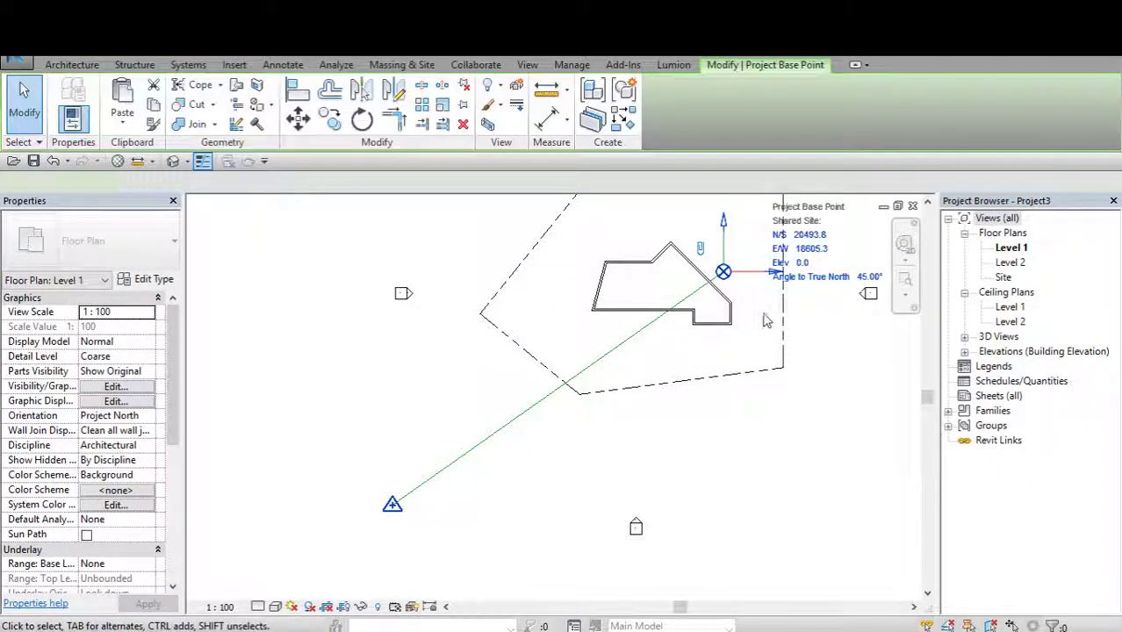
middle_click_drag(830, 292, 750, 340)
left_click(748, 336)
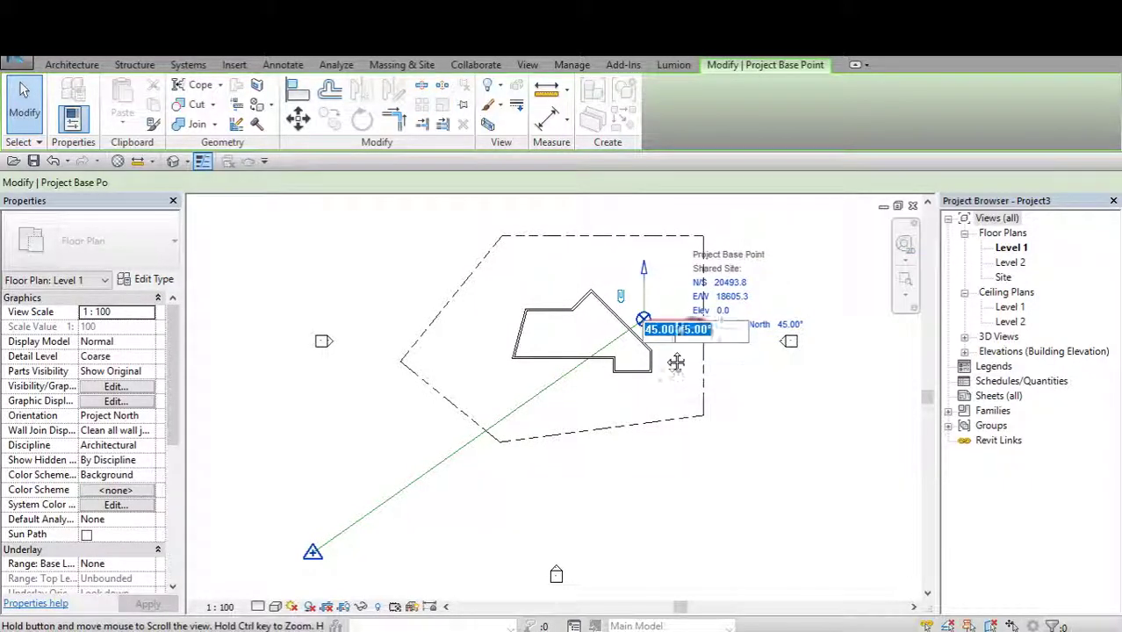
middle_click_drag(676, 360, 703, 366)
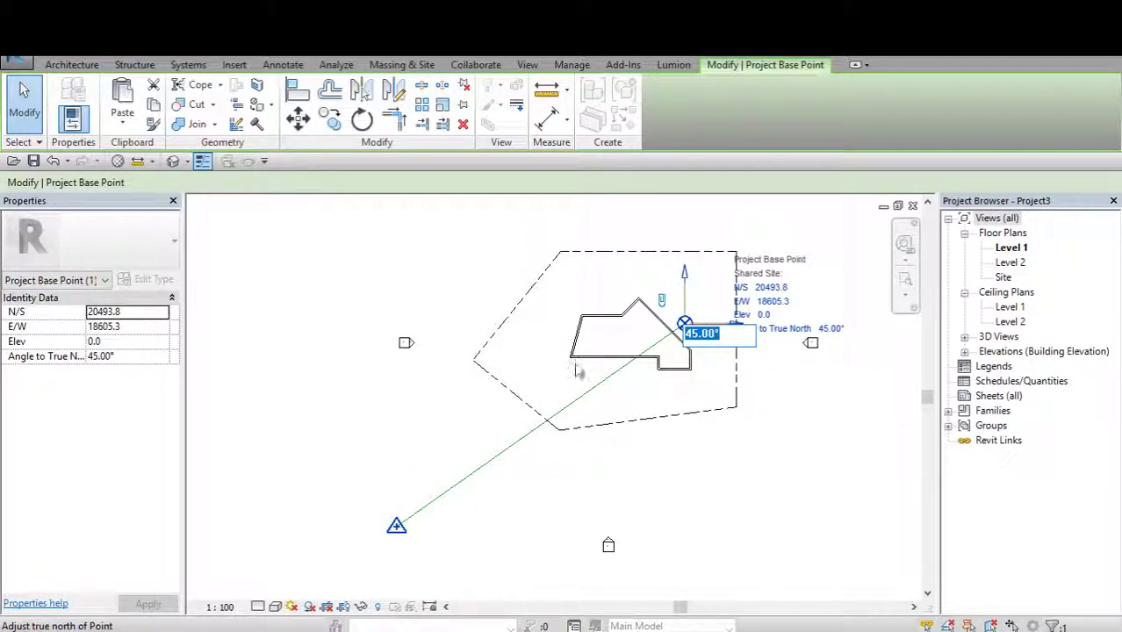
scroll(577, 371, "up", 2)
left_click(575, 358)
scroll(575, 358, "up", 2)
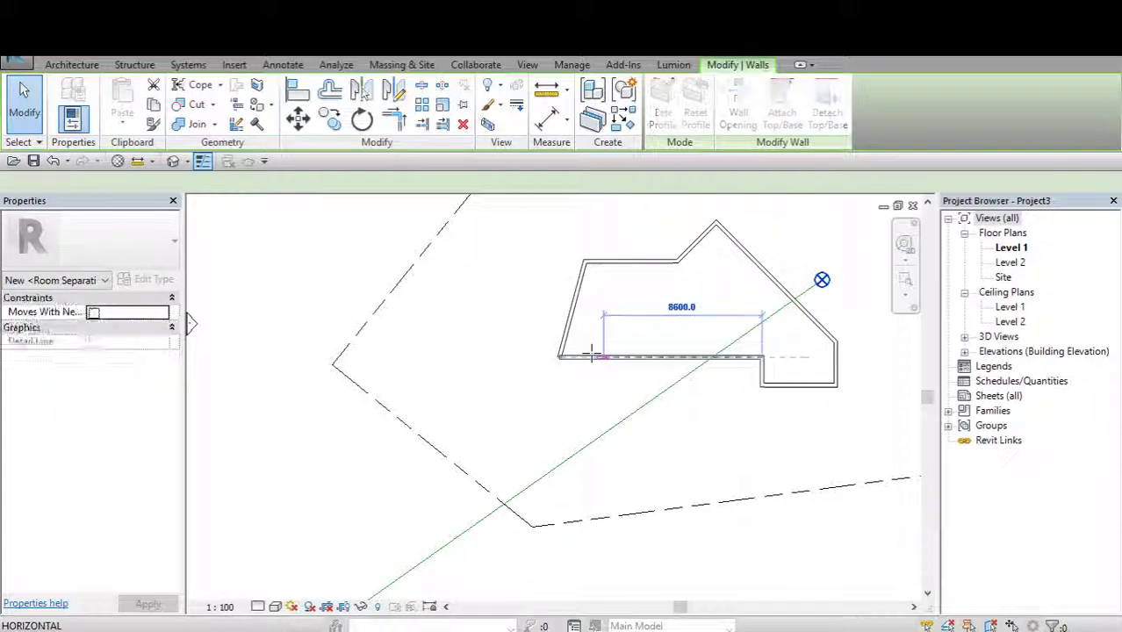
left_click(496, 358)
scroll(376, 381, "down", 2)
left_click(382, 387)
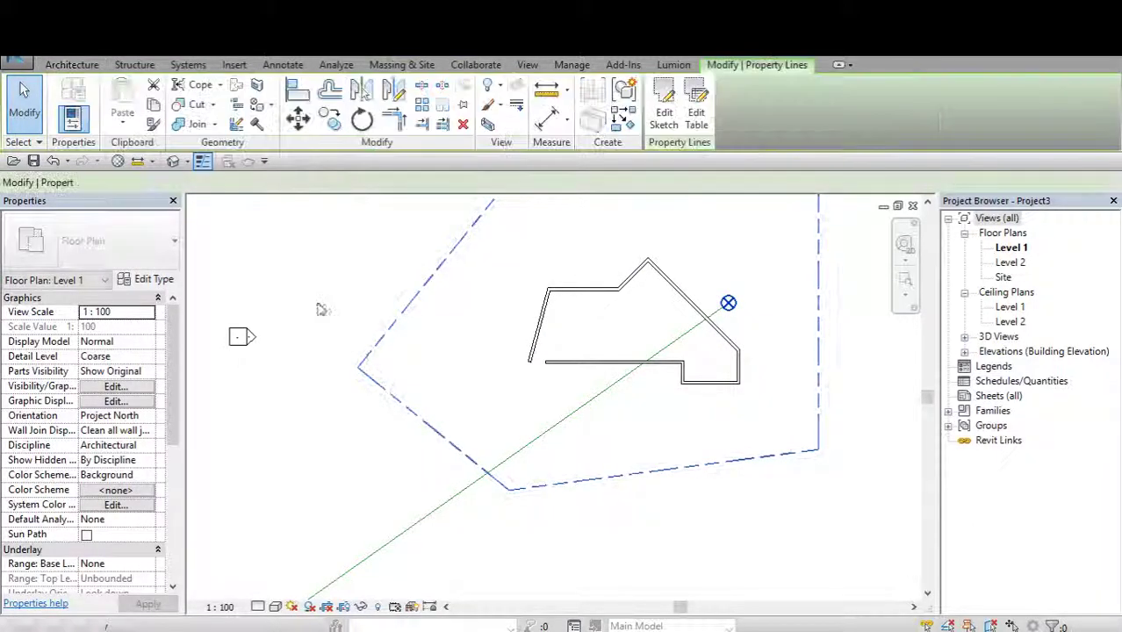
left_click(322, 309)
left_click(283, 65)
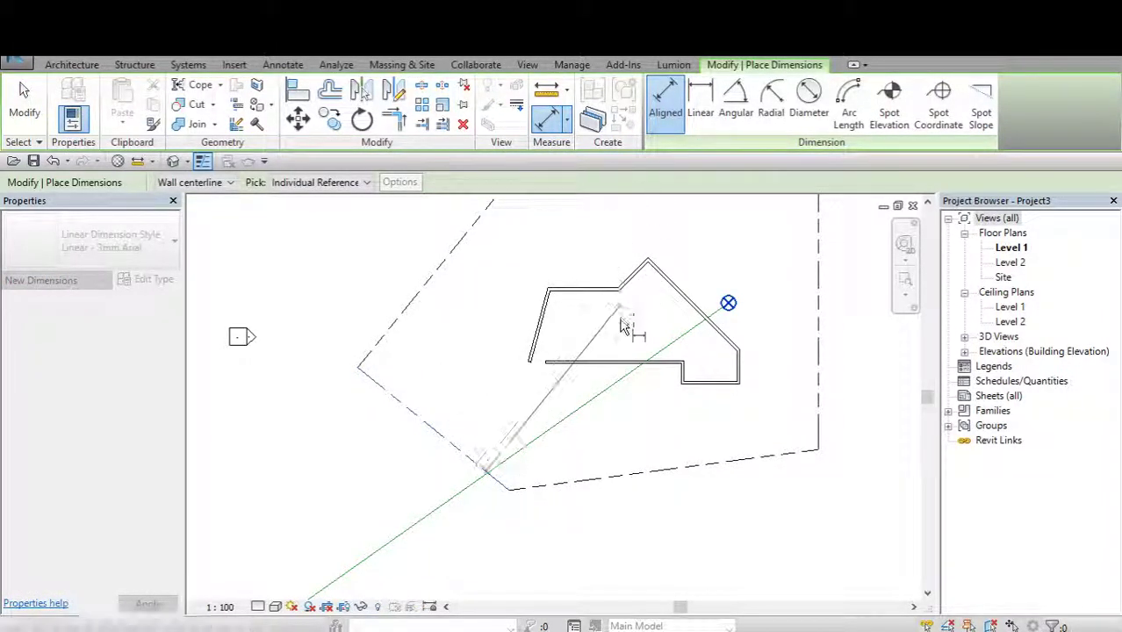
middle_click_drag(621, 325, 619, 369)
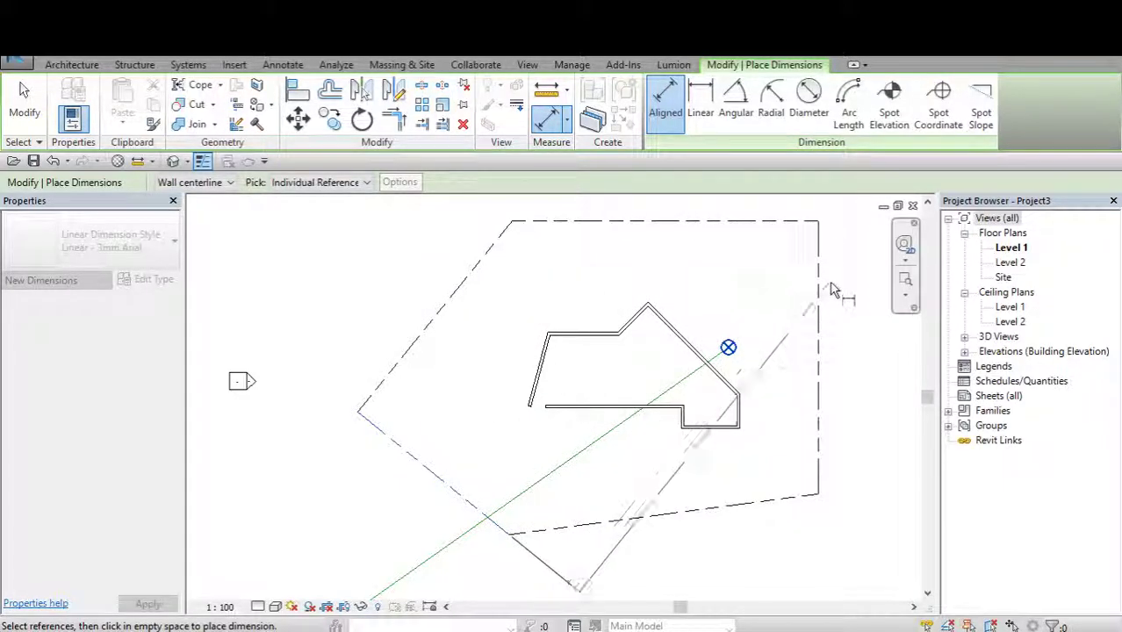
left_click(24, 88)
scroll(426, 430, "down", 2)
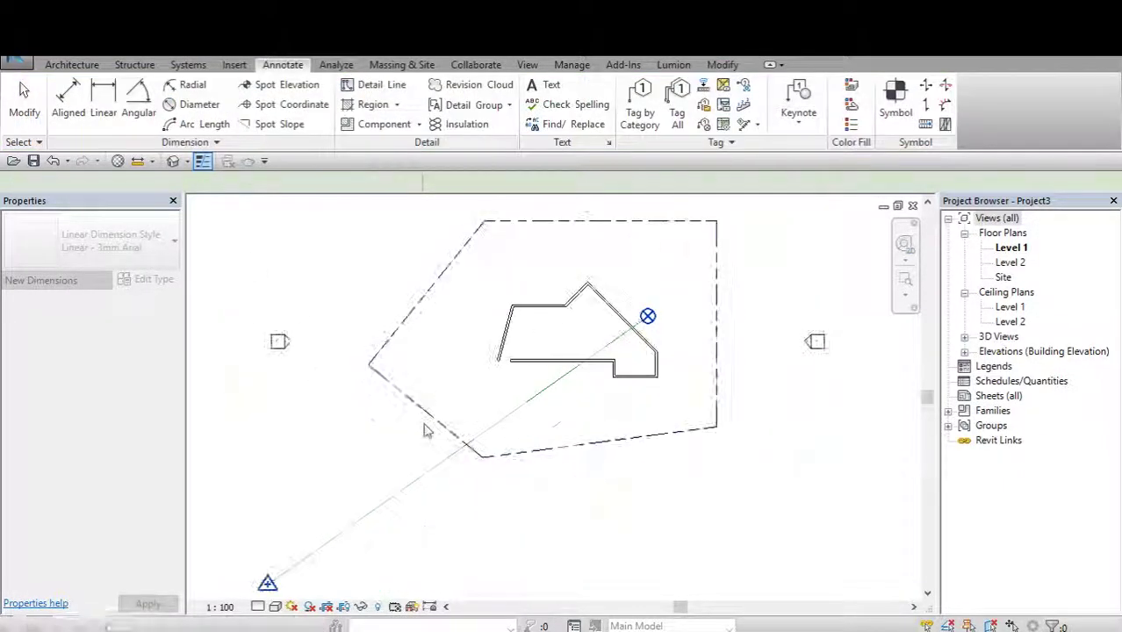
middle_click_drag(431, 330, 501, 381)
scroll(474, 457, "down", 2)
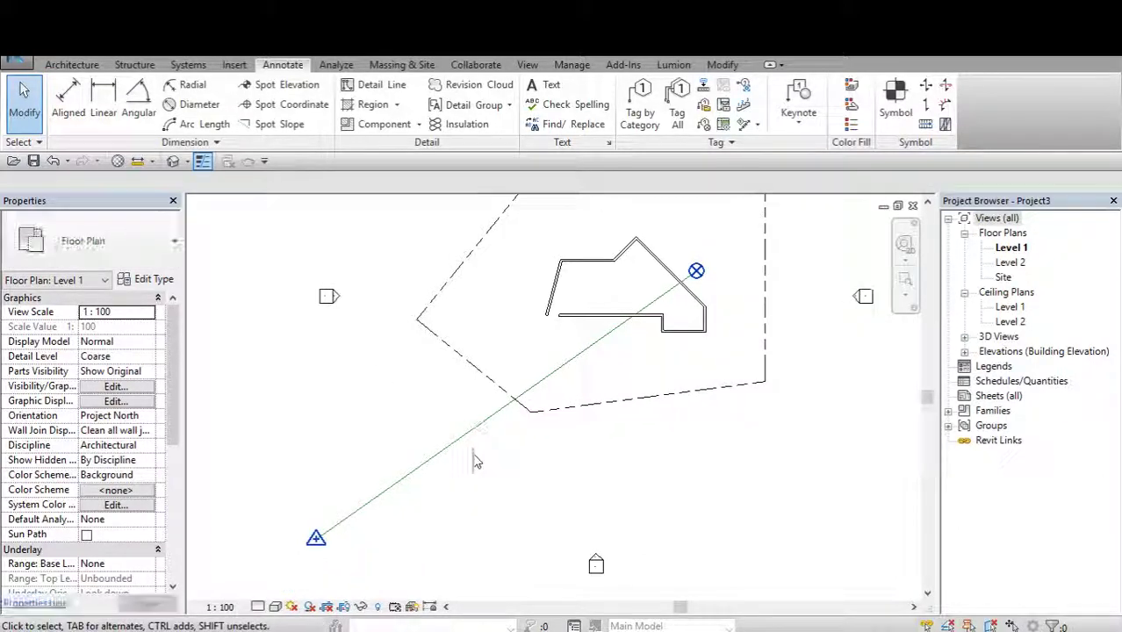
scroll(446, 463, "up", 2)
scroll(556, 345, "up", 2)
scroll(504, 427, "down", 3)
middle_click_drag(504, 428, 546, 386)
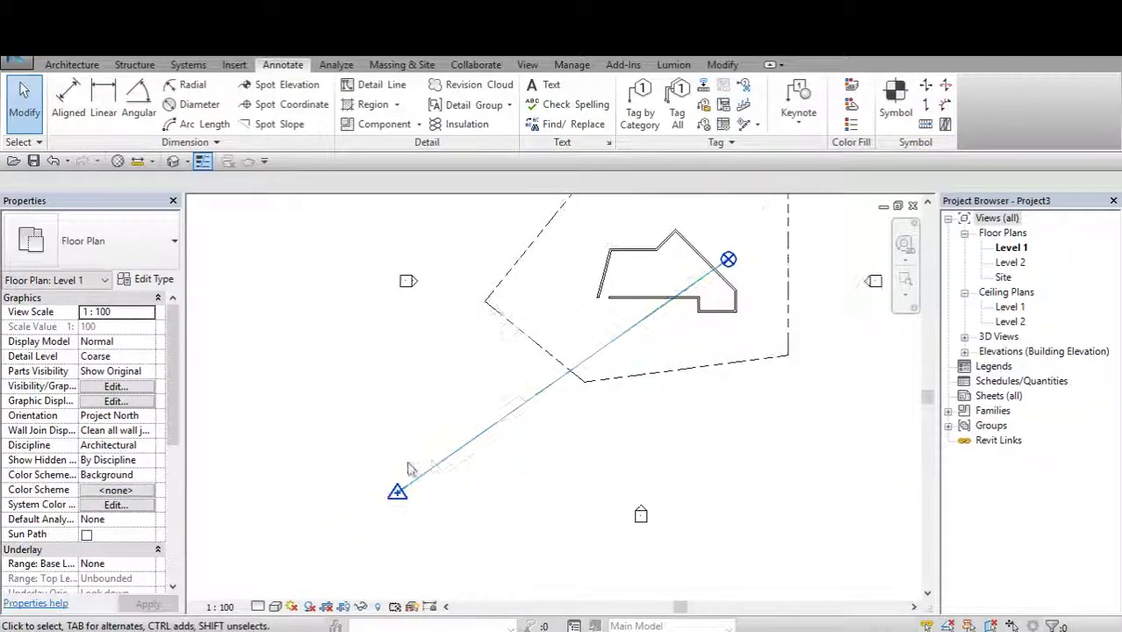
scroll(453, 466, "up", 1)
scroll(665, 347, "down", 2)
scroll(501, 437, "up", 1)
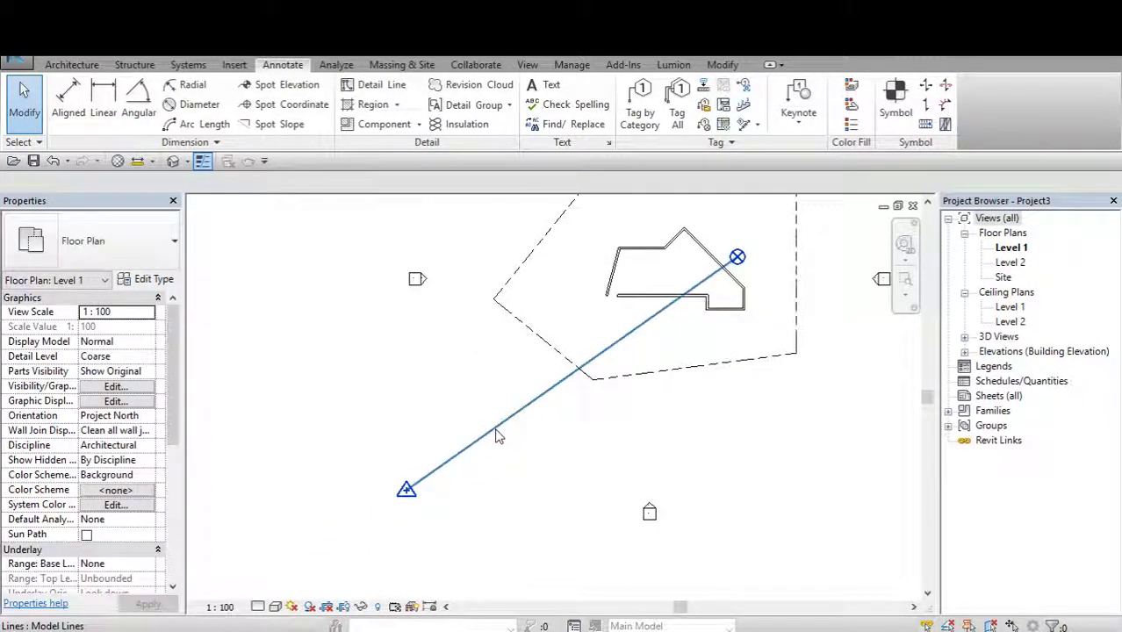
scroll(456, 439, "up", 1)
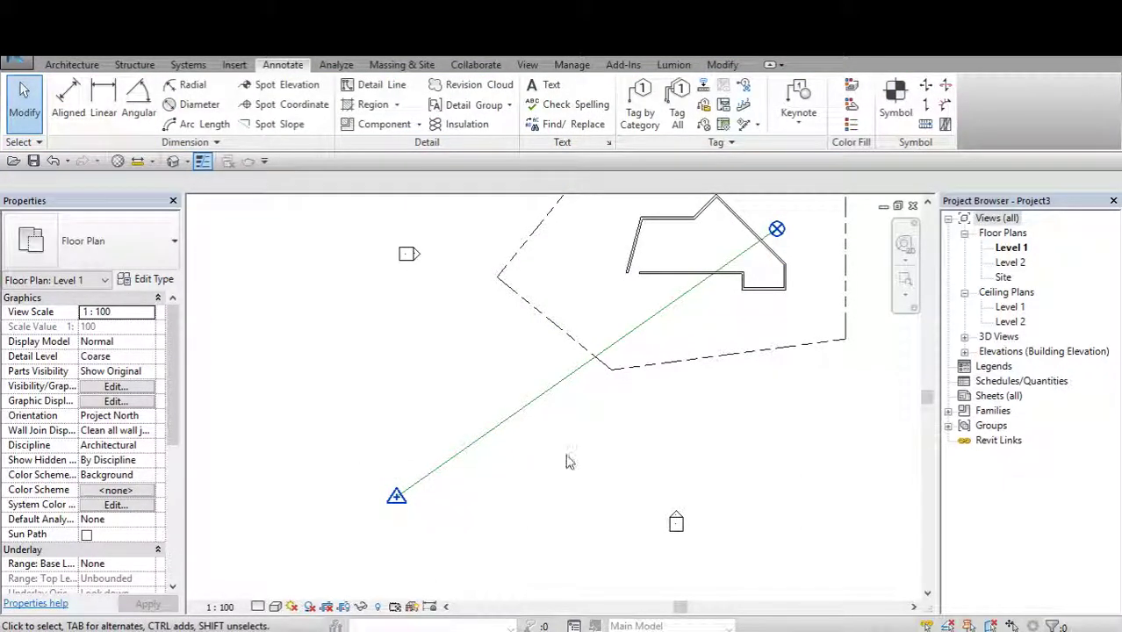
scroll(566, 460, "down", 1)
middle_click_drag(566, 461, 515, 494)
scroll(590, 340, "up", 1)
Extend the left slanted building wall farther down-left.
left_click(619, 335)
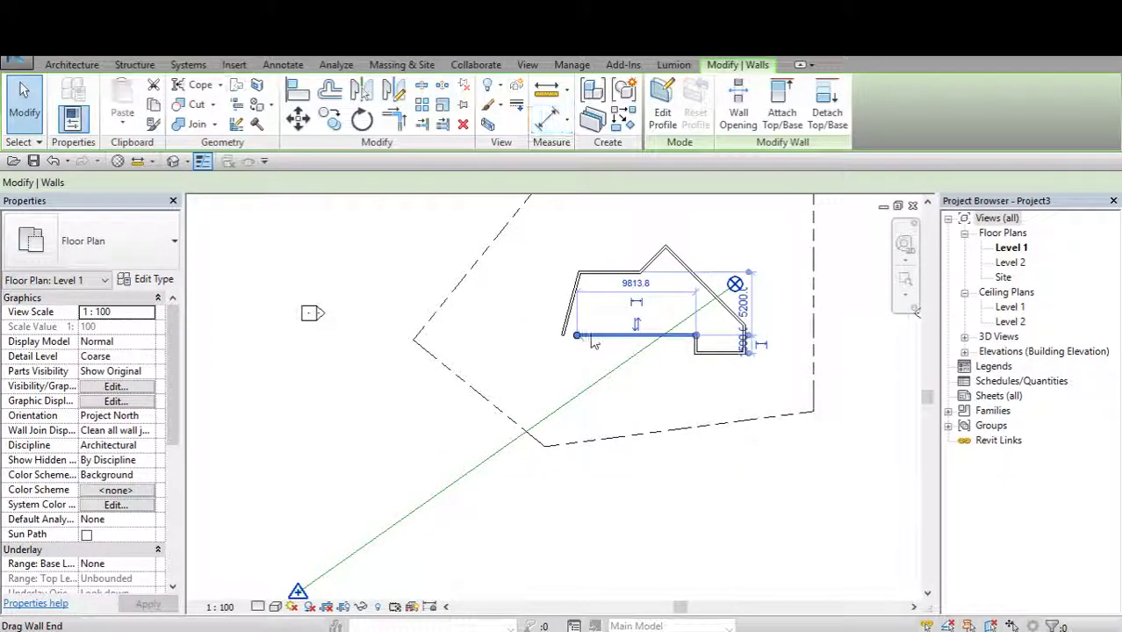
left_click_drag(568, 331, 549, 335)
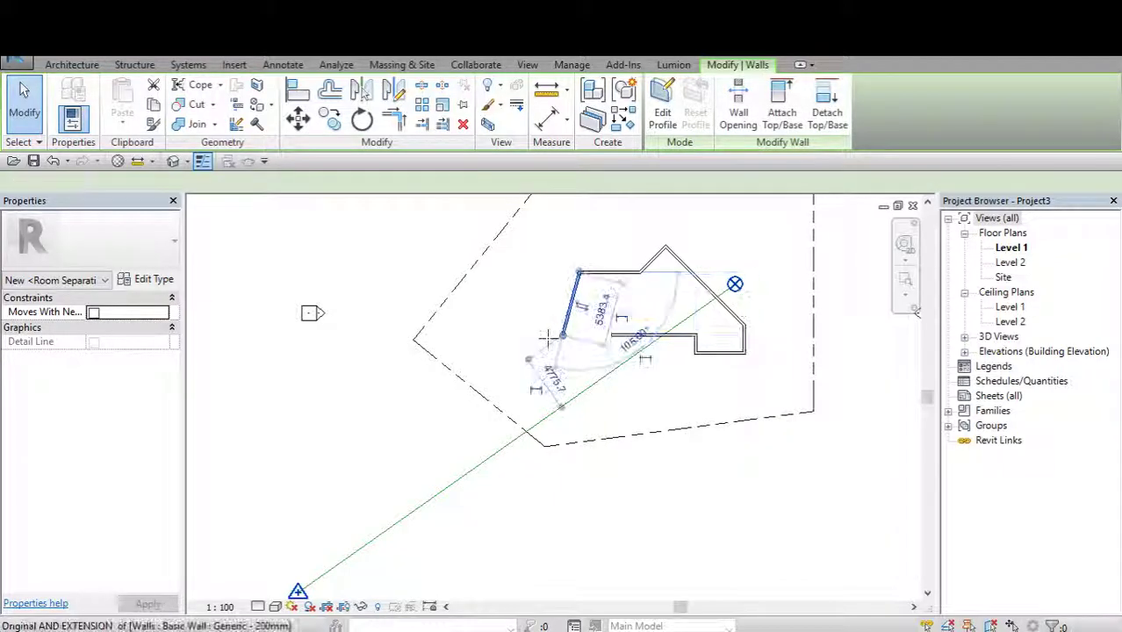
left_click(530, 320)
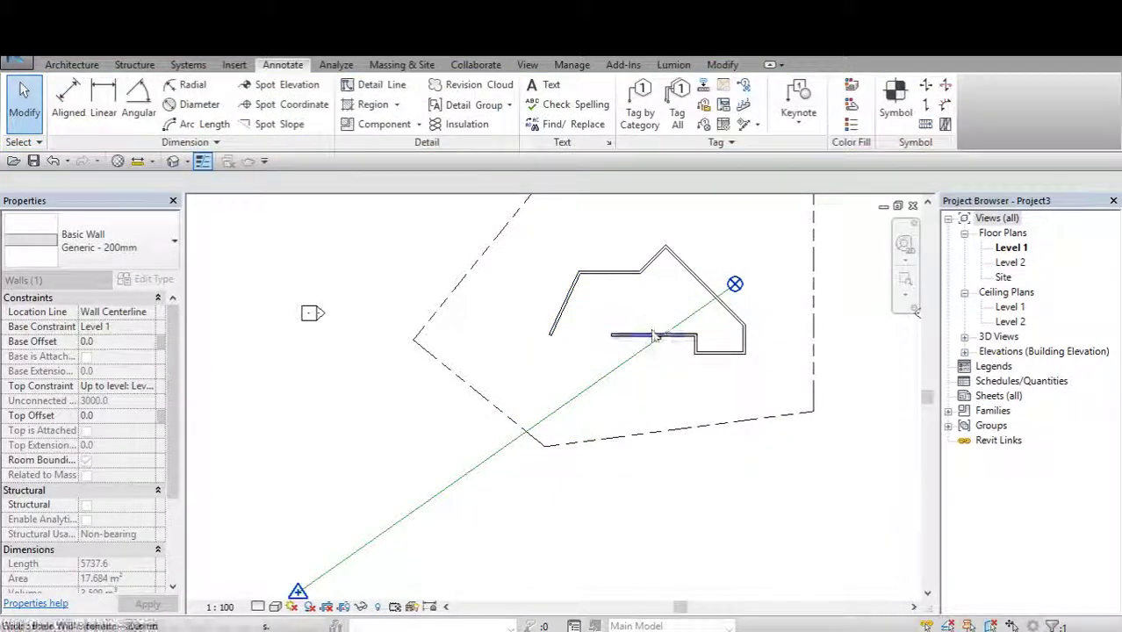
scroll(654, 334, "down", 1)
middle_click_drag(704, 295, 721, 277)
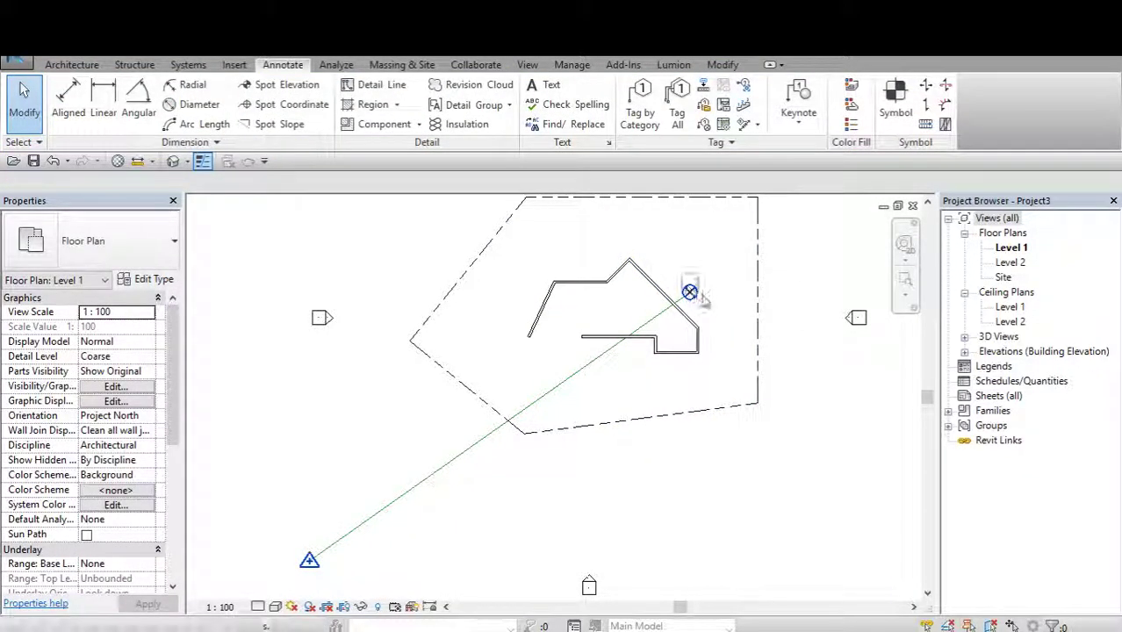
Bring the survey line between the two base points into view.
left_click(712, 323)
left_click(453, 426)
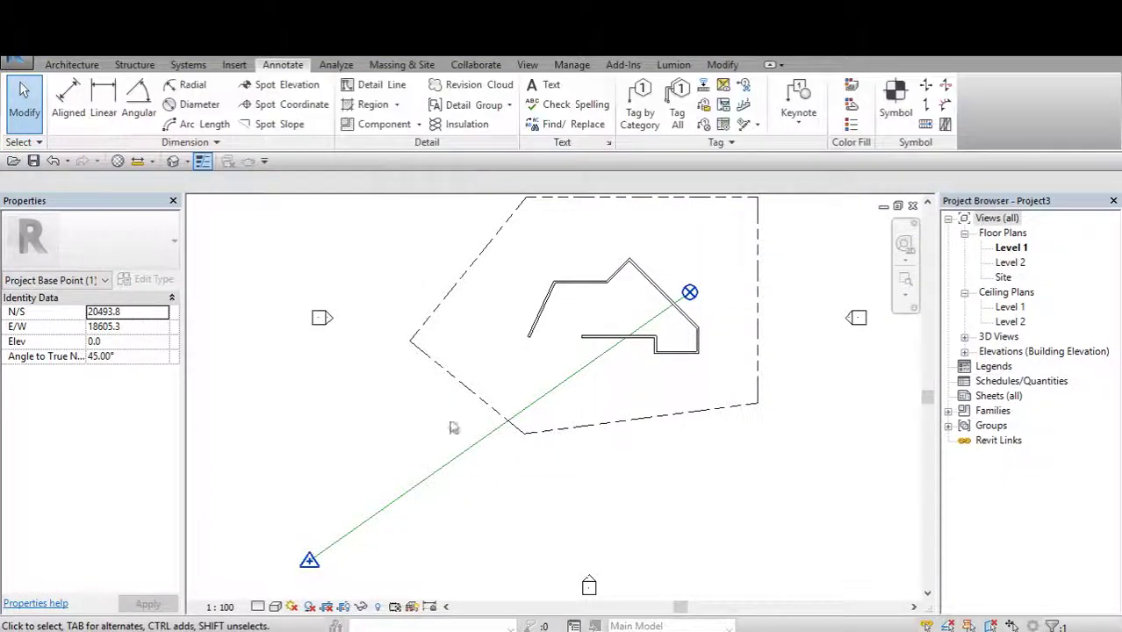
scroll(654, 342, "up", 1)
scroll(664, 336, "down", 1)
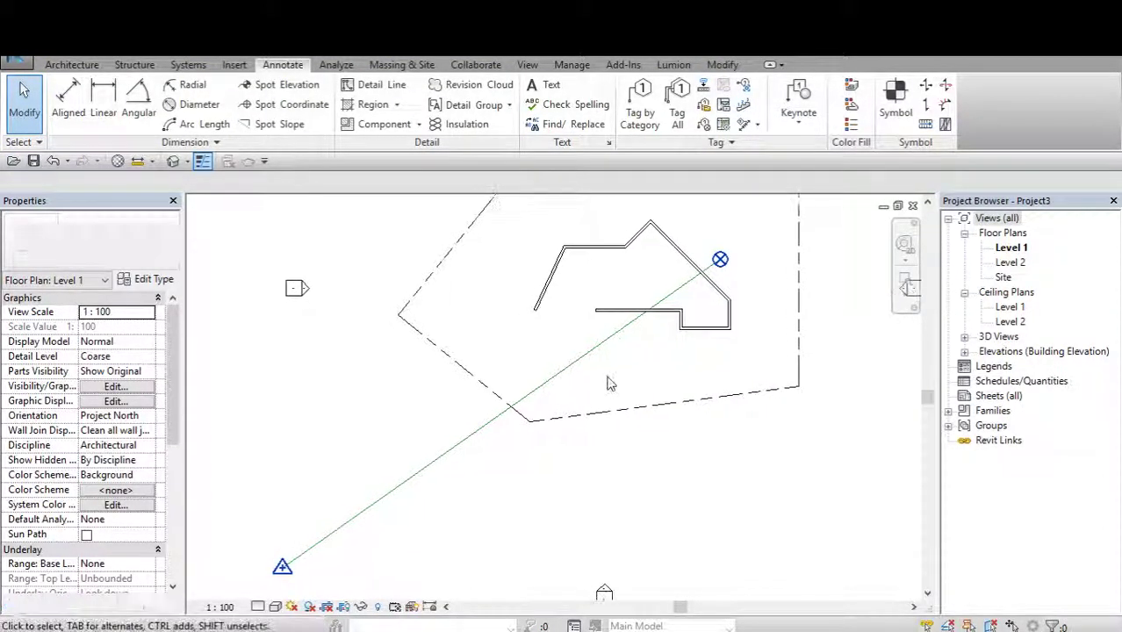
middle_click_drag(689, 302, 741, 277)
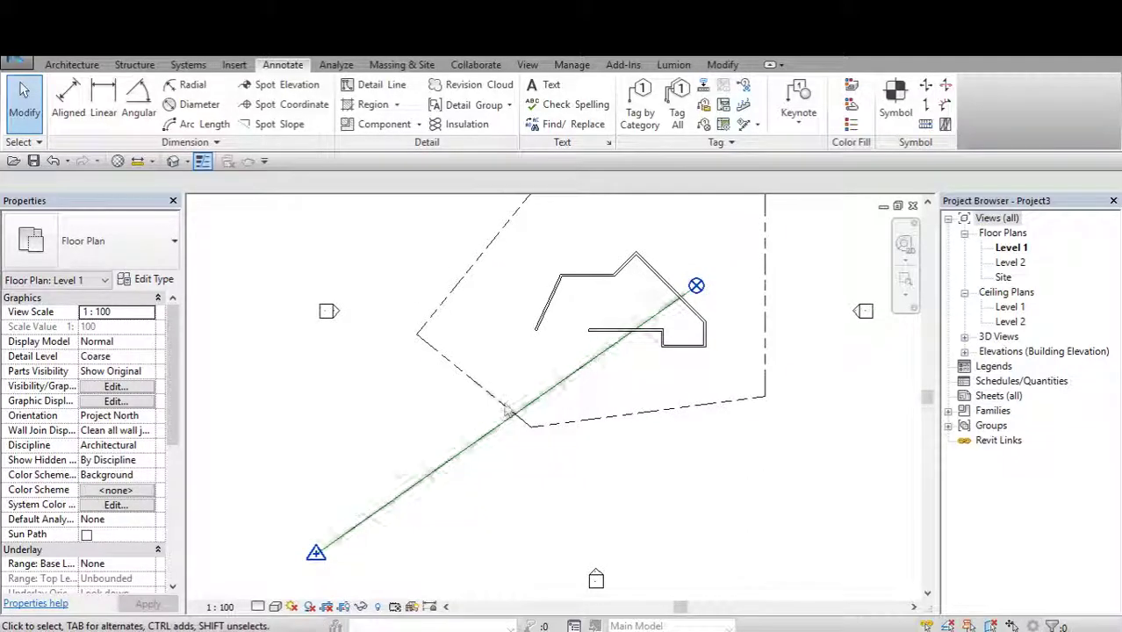
middle_click_drag(443, 491, 426, 425)
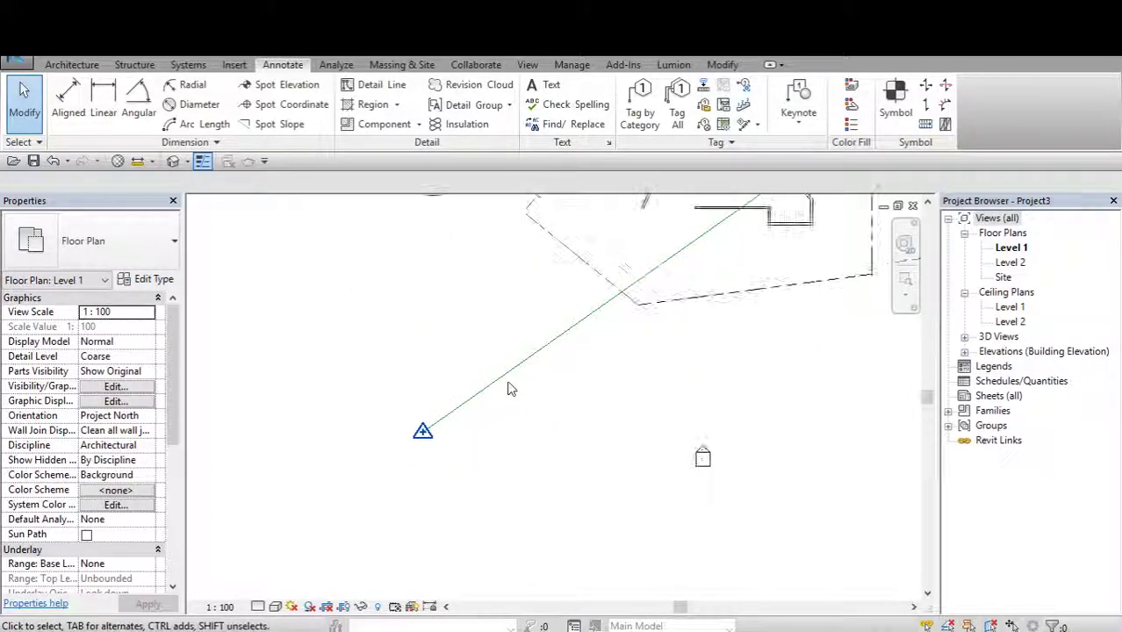
scroll(509, 386, "down", 2)
Delete the long diagonal reference line joining the survey point and project base point.
left_click(513, 382)
scroll(513, 382, "up", 1)
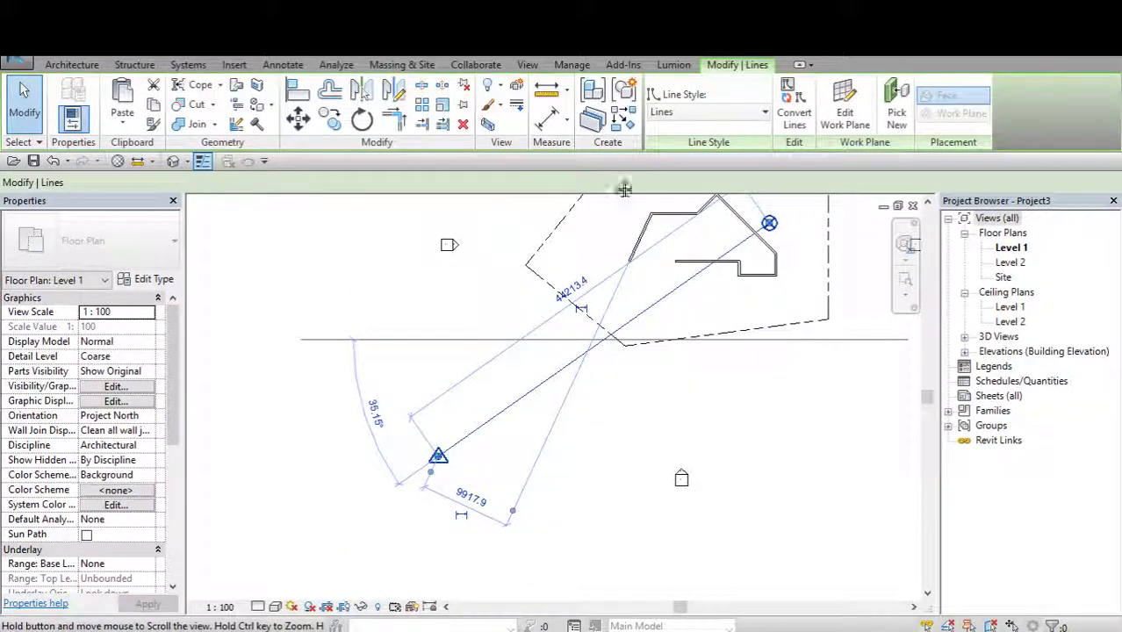
left_click(359, 269)
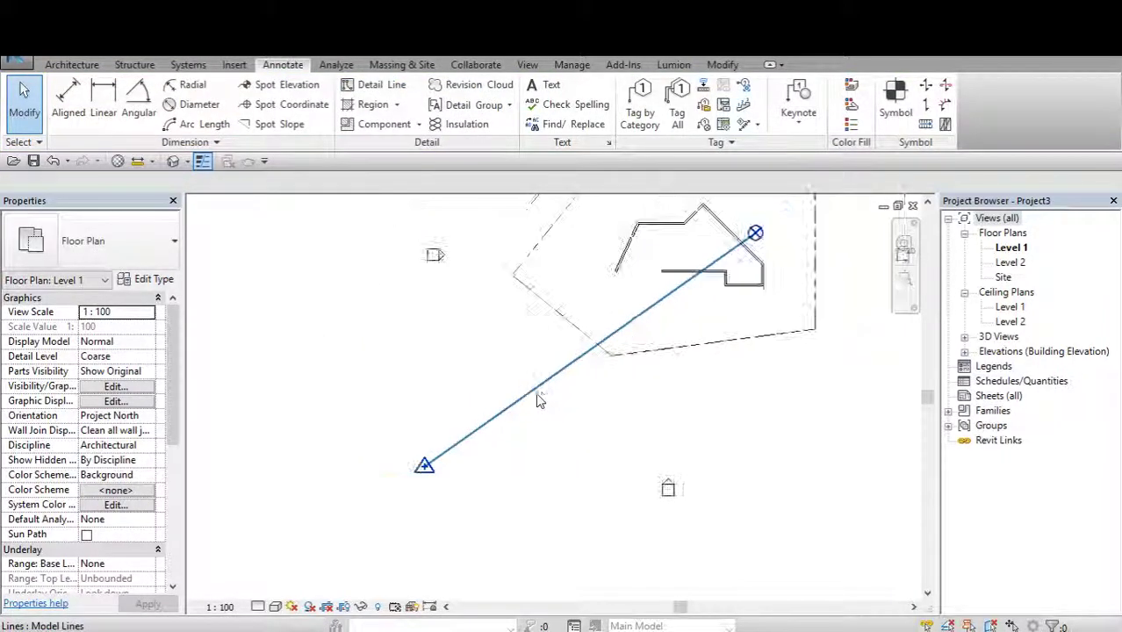
left_click(536, 393)
middle_click_drag(355, 247, 380, 243)
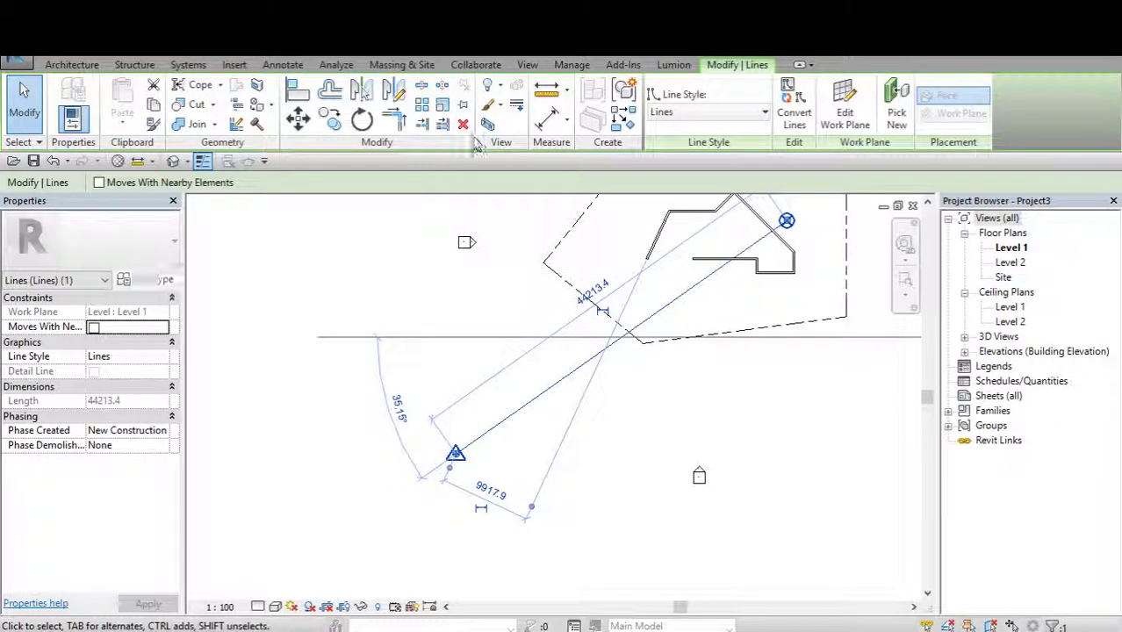
key("Delete")
scroll(443, 426, "up", 1)
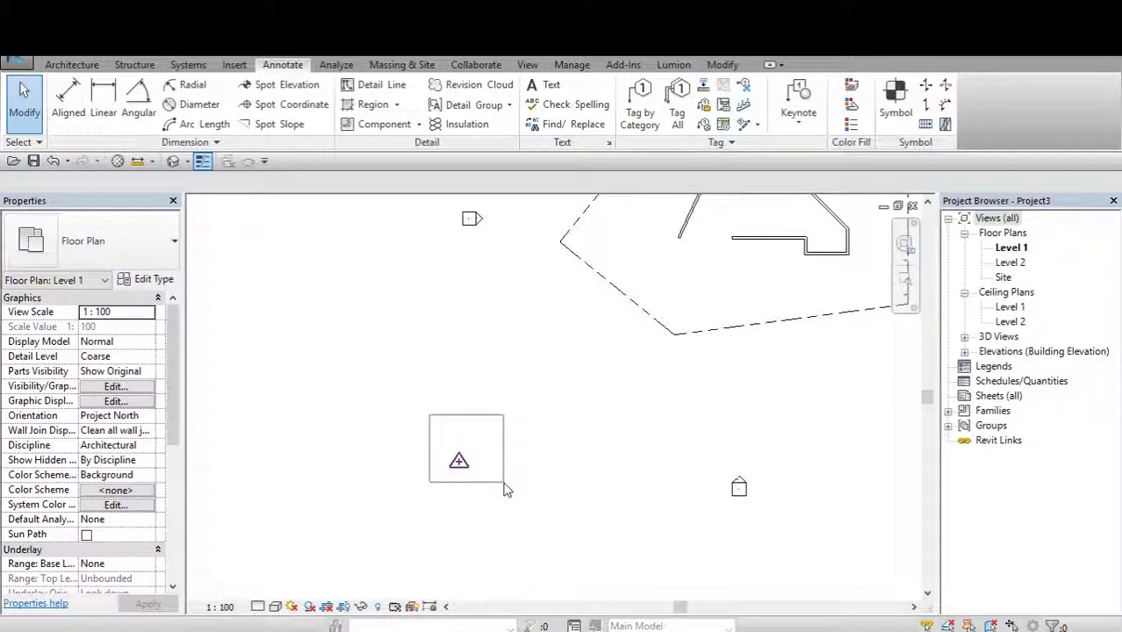
Change the project base point's angle to true north from 45.00° to 0.00°.
left_click(458, 460)
scroll(633, 396, "down", 1)
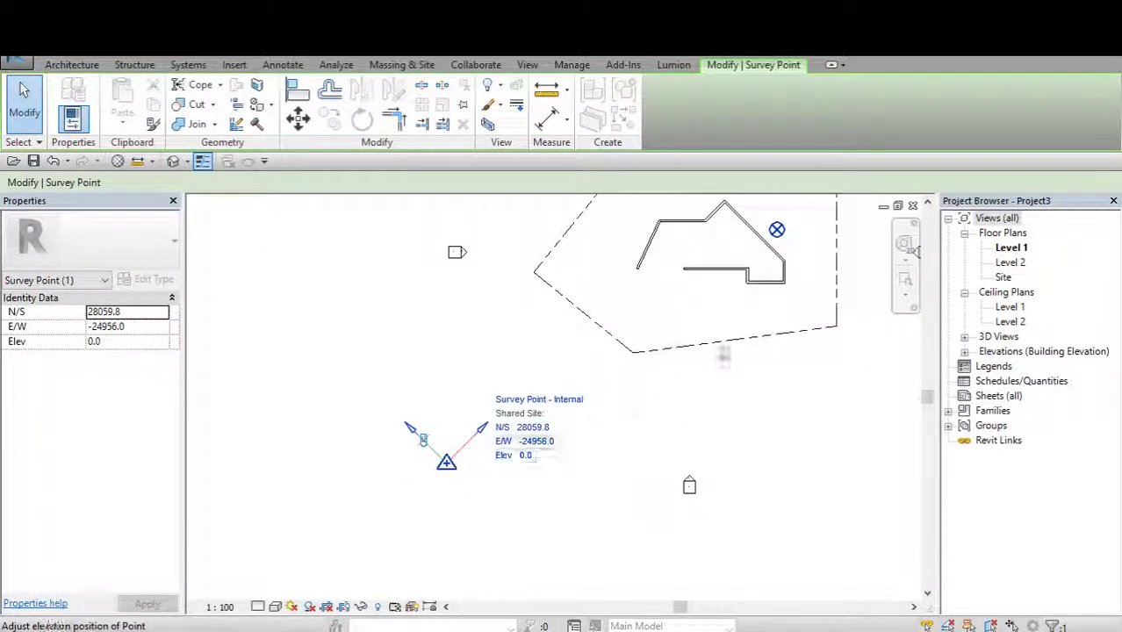
left_click(776, 228)
middle_click_drag(776, 229, 701, 276)
left_click(823, 283)
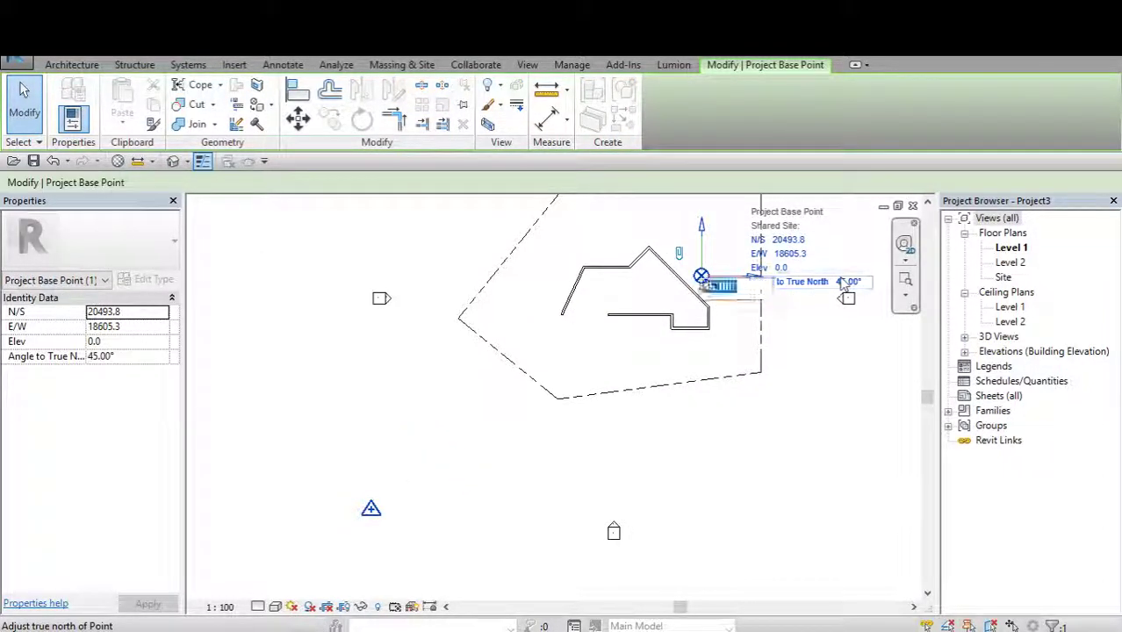
scroll(360, 548, "down", 1)
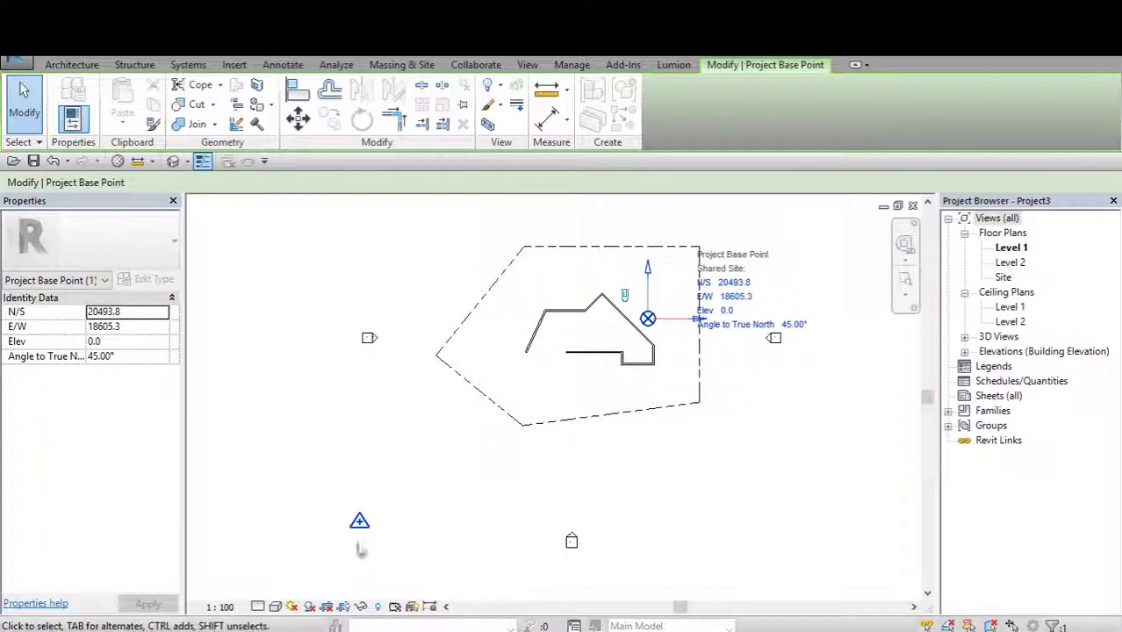
left_click(655, 323)
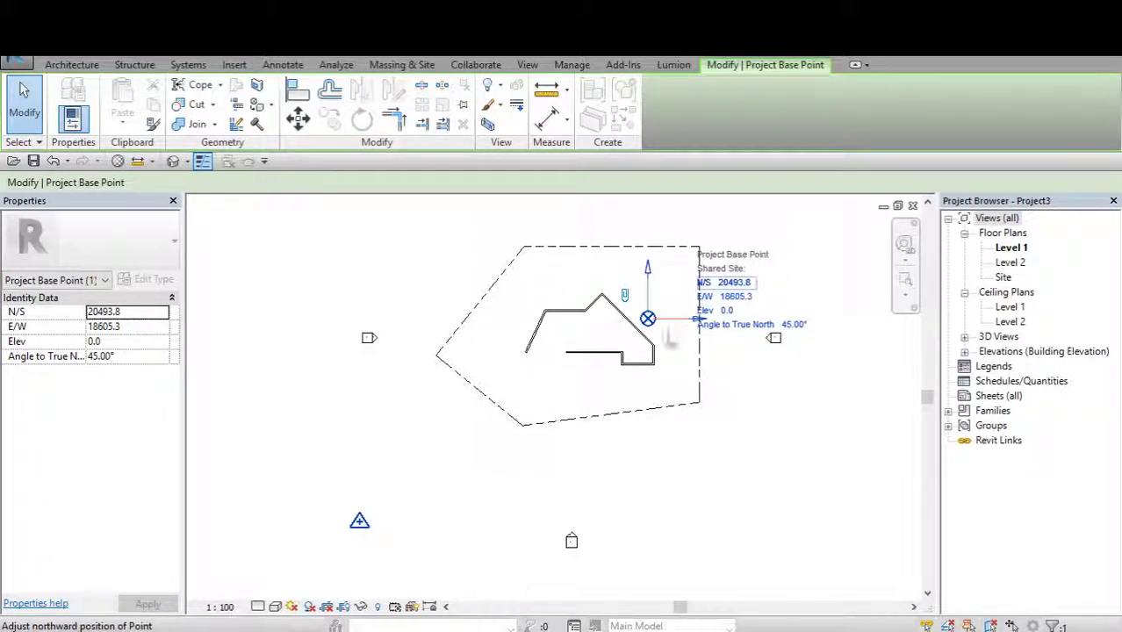
Unclip the project base point so it can be moved.
left_click(628, 303)
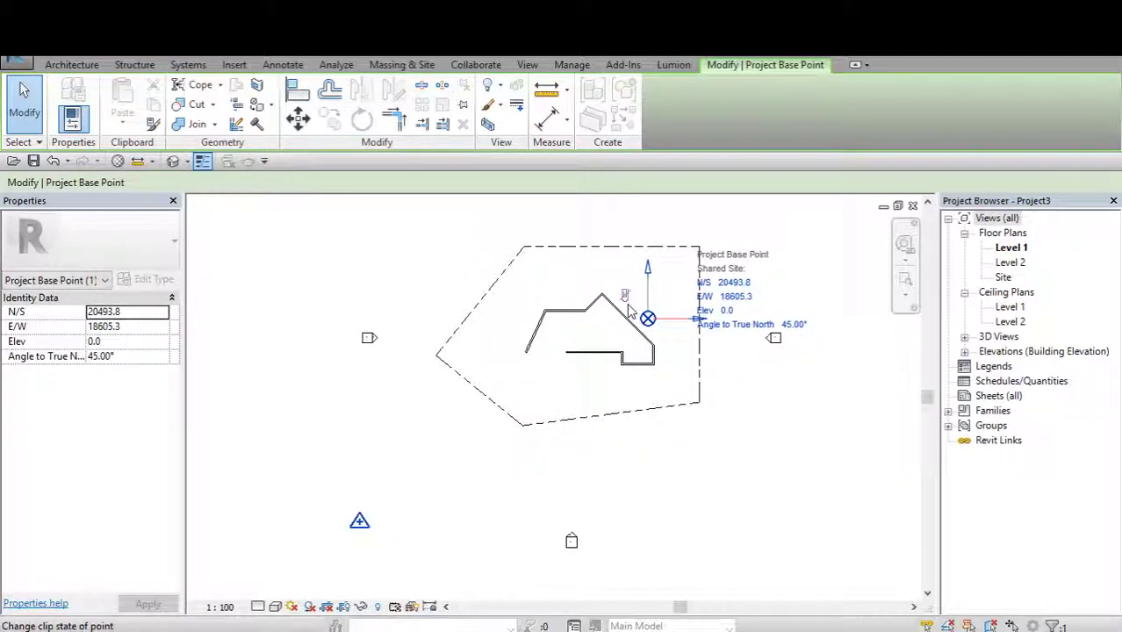
scroll(628, 304, "up", 1)
scroll(629, 305, "up", 1)
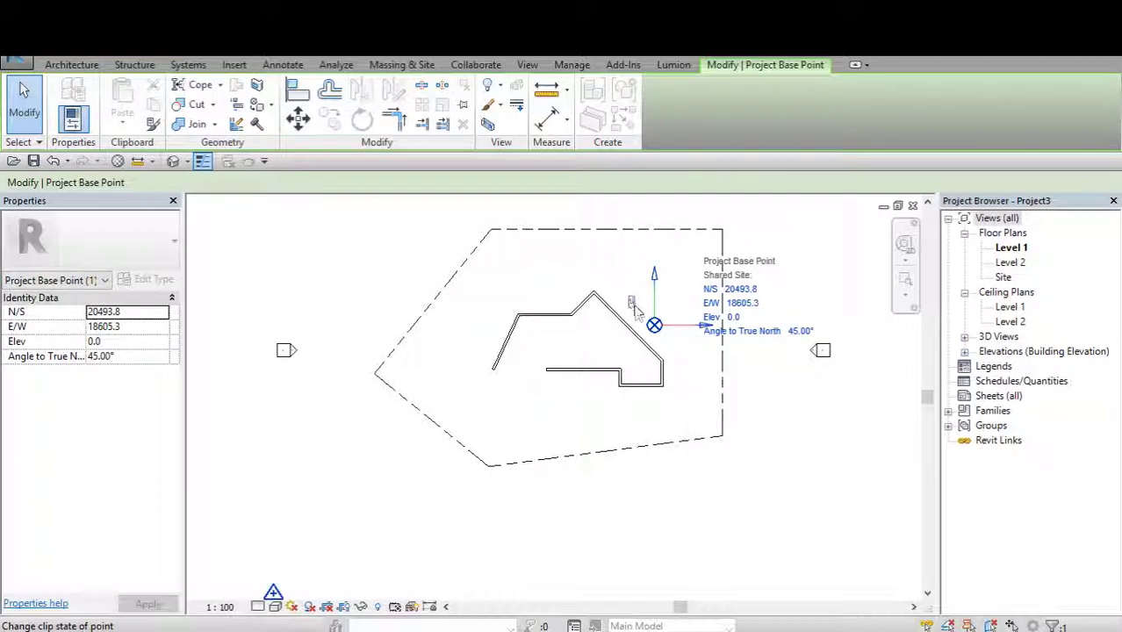
scroll(633, 307, "down", 2)
scroll(632, 309, "up", 1)
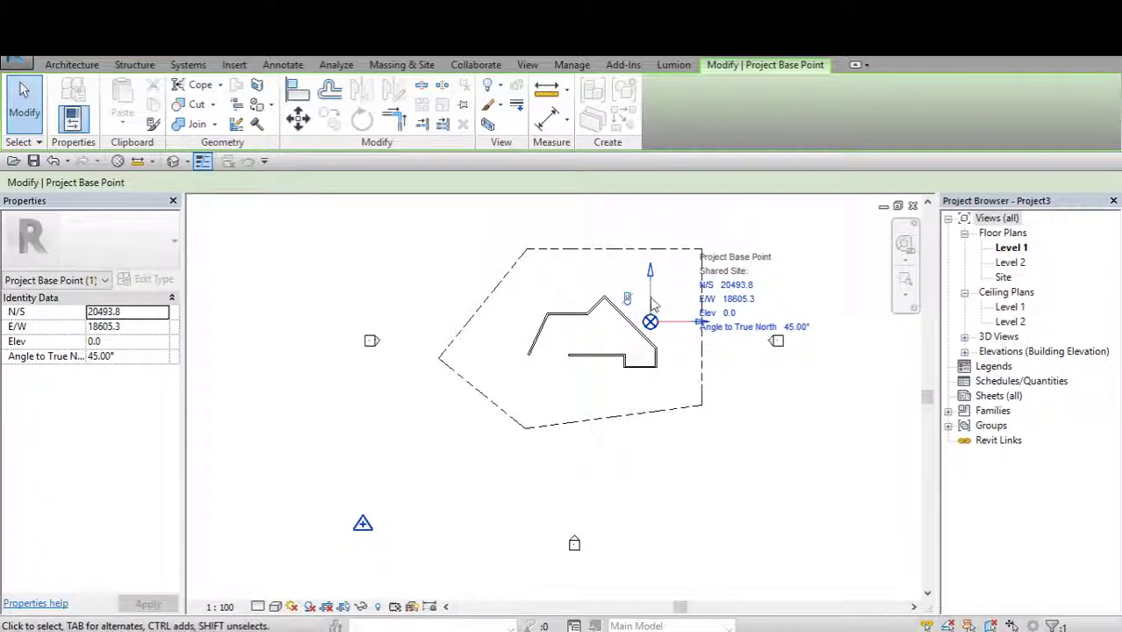
left_click(683, 326)
scroll(684, 325, "up", 1)
left_click(684, 325)
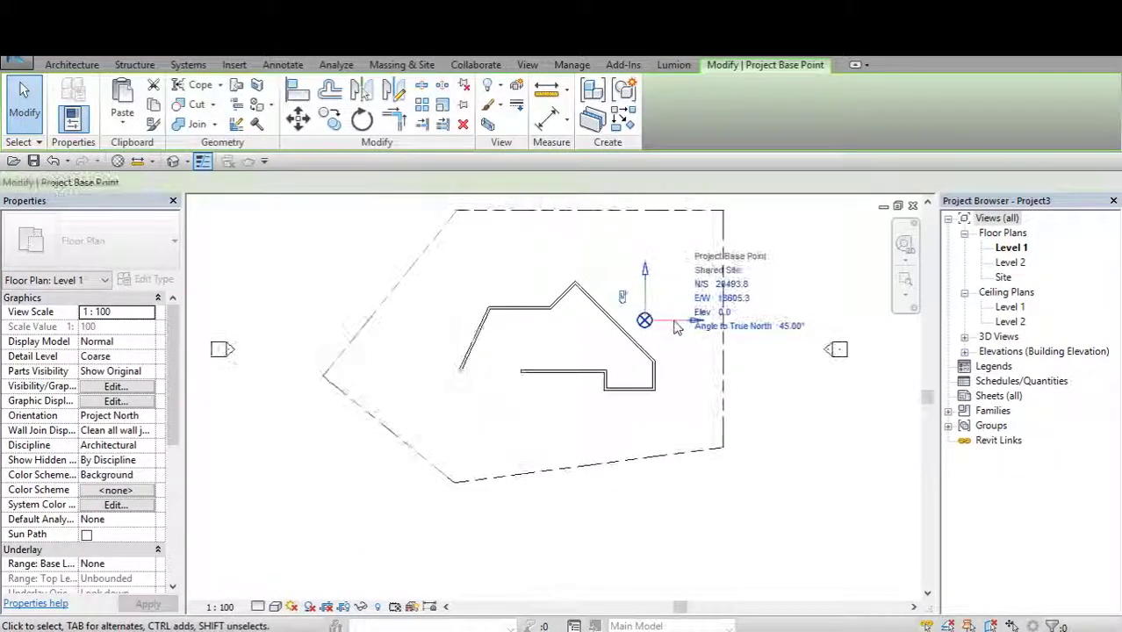
left_click(698, 327)
scroll(702, 328, "up", 1)
scroll(646, 323, "up", 1)
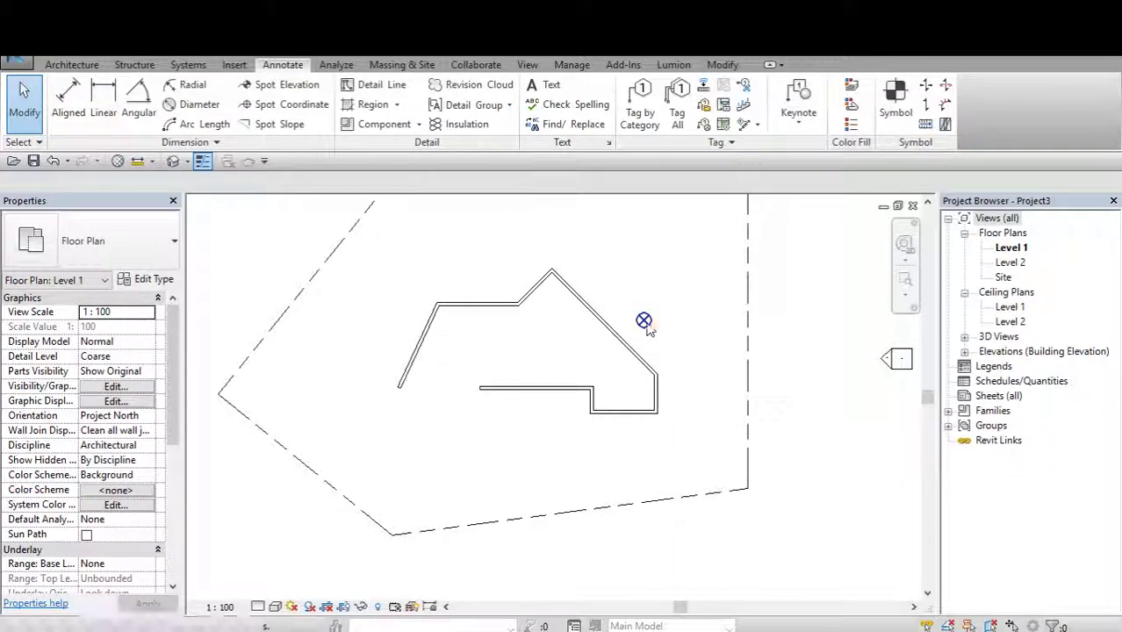
scroll(646, 325, "down", 1)
scroll(646, 324, "down", 1)
Move the project base point to N/S 20866.7, E/W 20070.7.
left_click(645, 321)
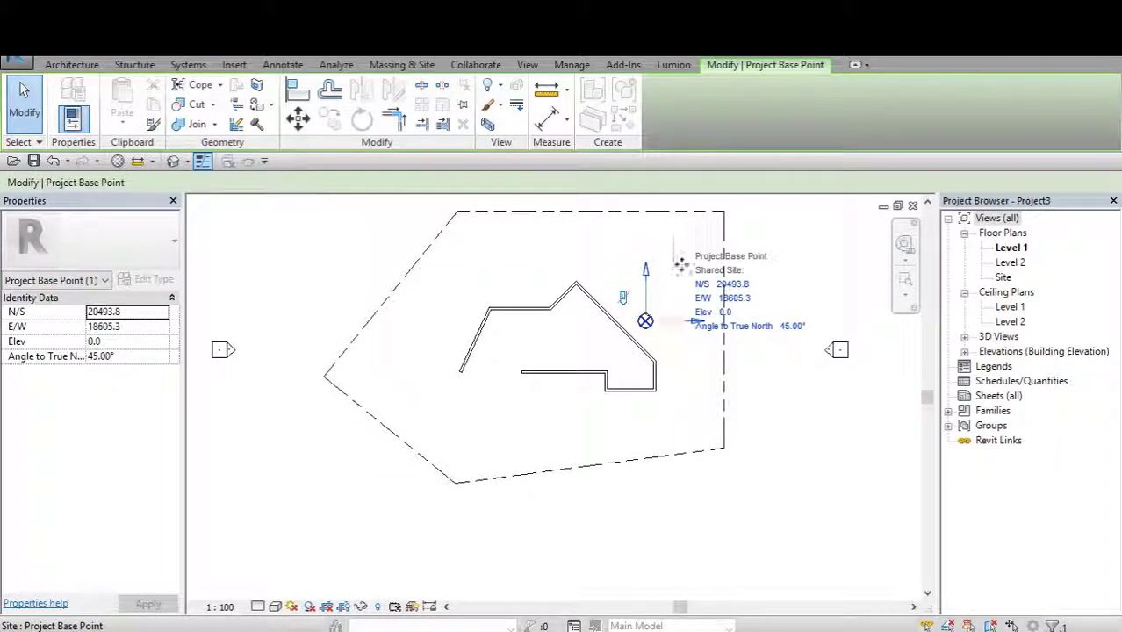
mouse_move(680, 263)
left_mouse_down()
mouse_move(657, 322)
mouse_move(639, 323)
left_mouse_up()
scroll(654, 333, "down", 1)
scroll(650, 338, "down", 1)
left_click(639, 323)
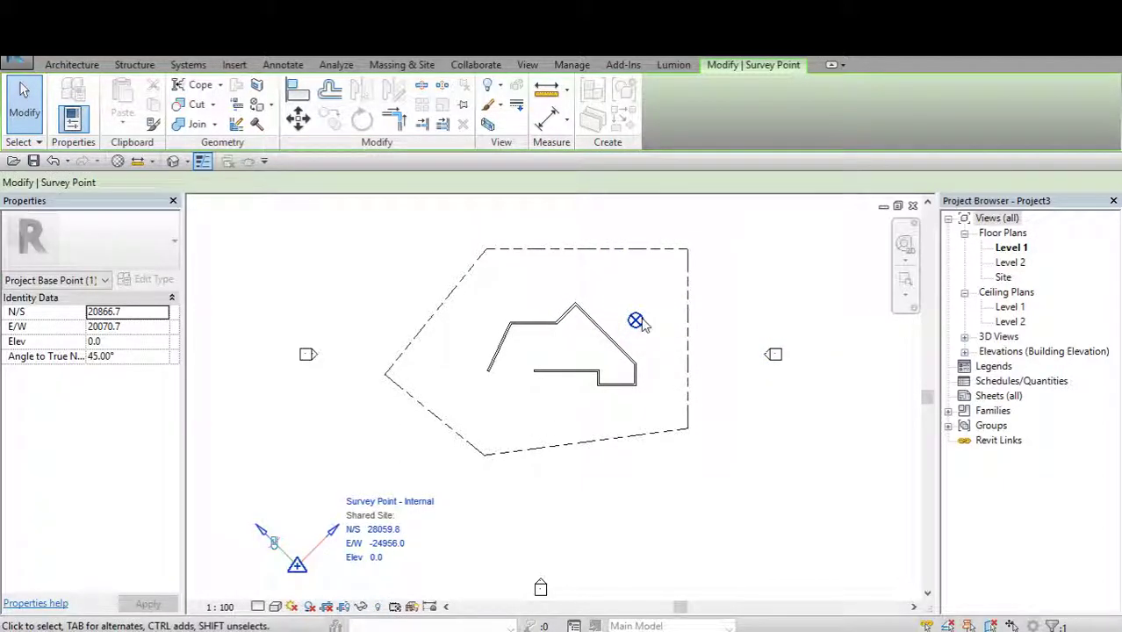
left_click(641, 322)
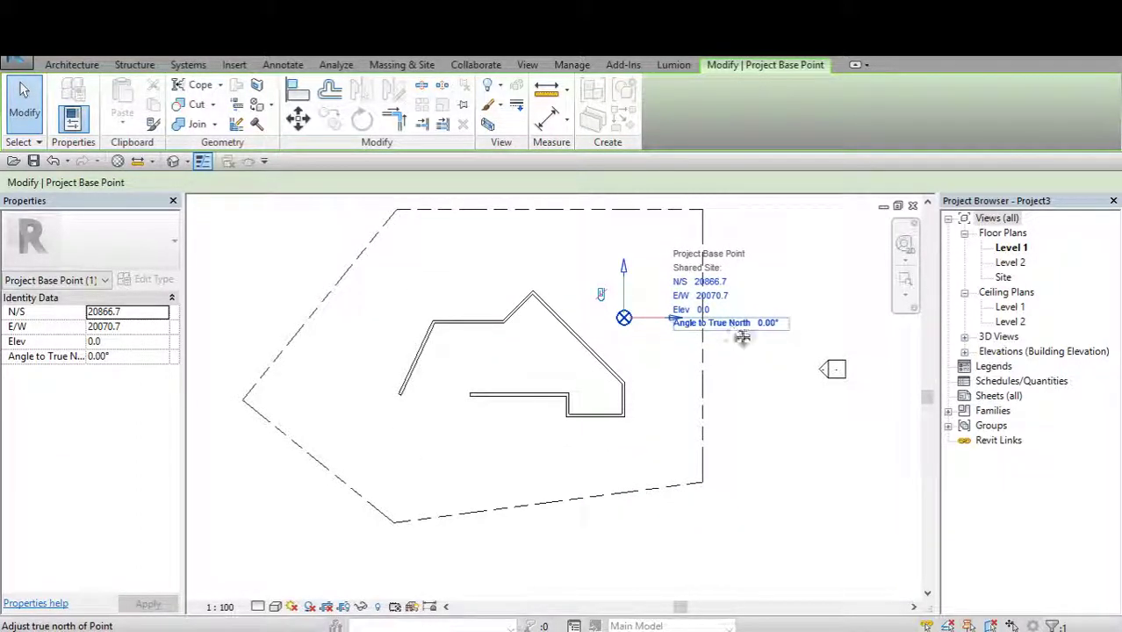
Snap the survey point onto the property-line endpoint at N/S 14956.4, E/W -7304.7.
middle_click_drag(298, 576, 392, 481)
left_click(392, 481)
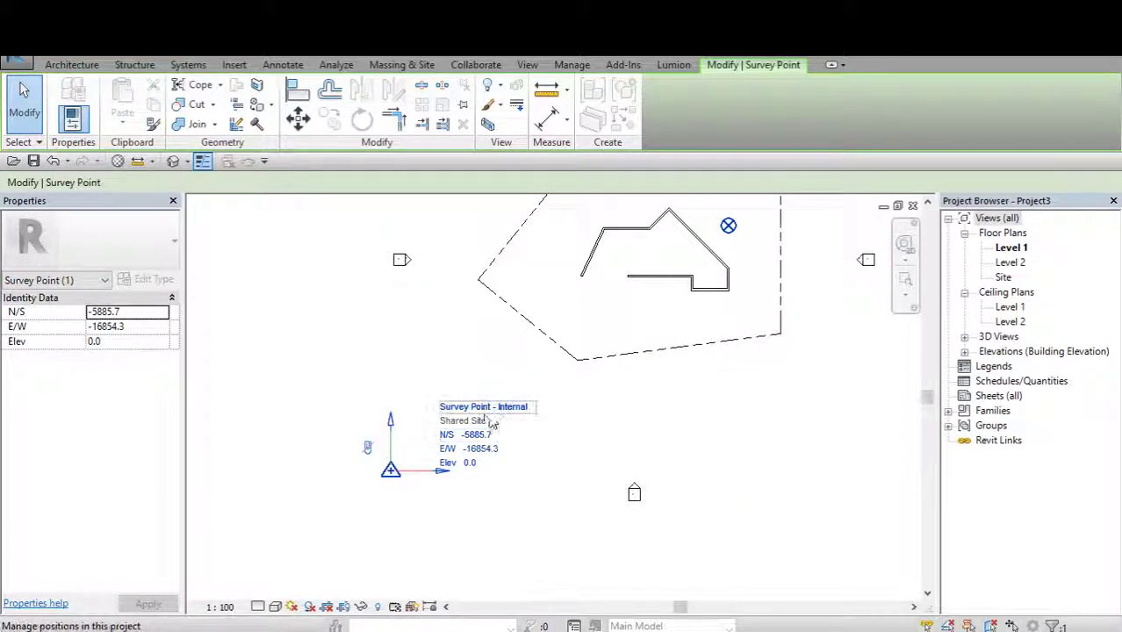
scroll(413, 505, "up", 1)
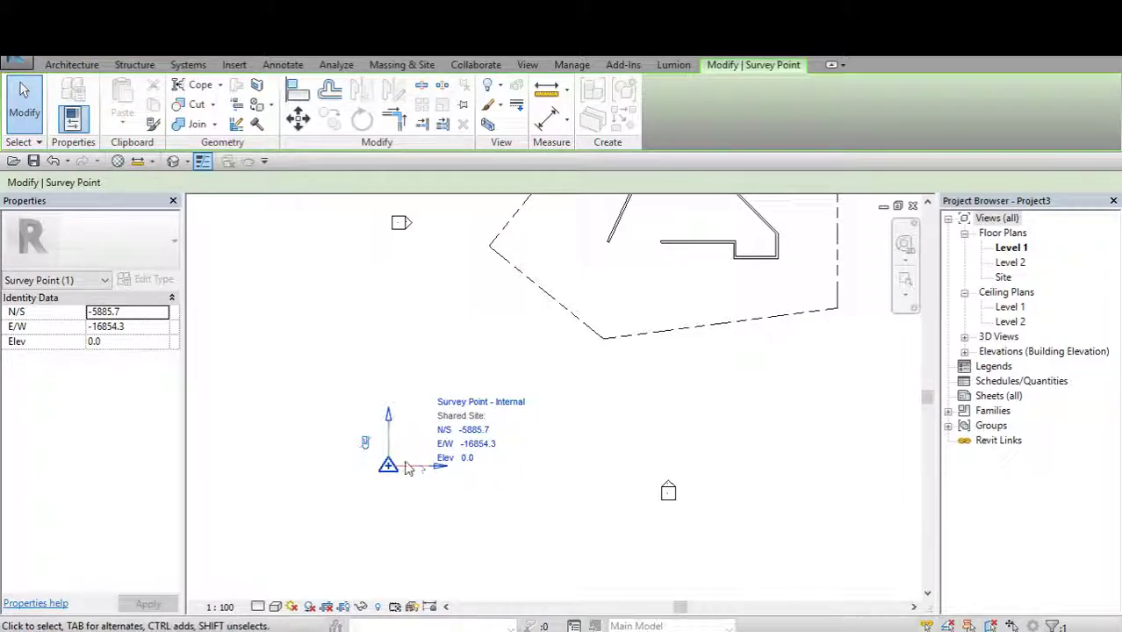
mouse_move(388, 465)
left_mouse_down()
mouse_move(453, 296)
mouse_move(397, 324)
left_mouse_up()
scroll(413, 369, "up", 3)
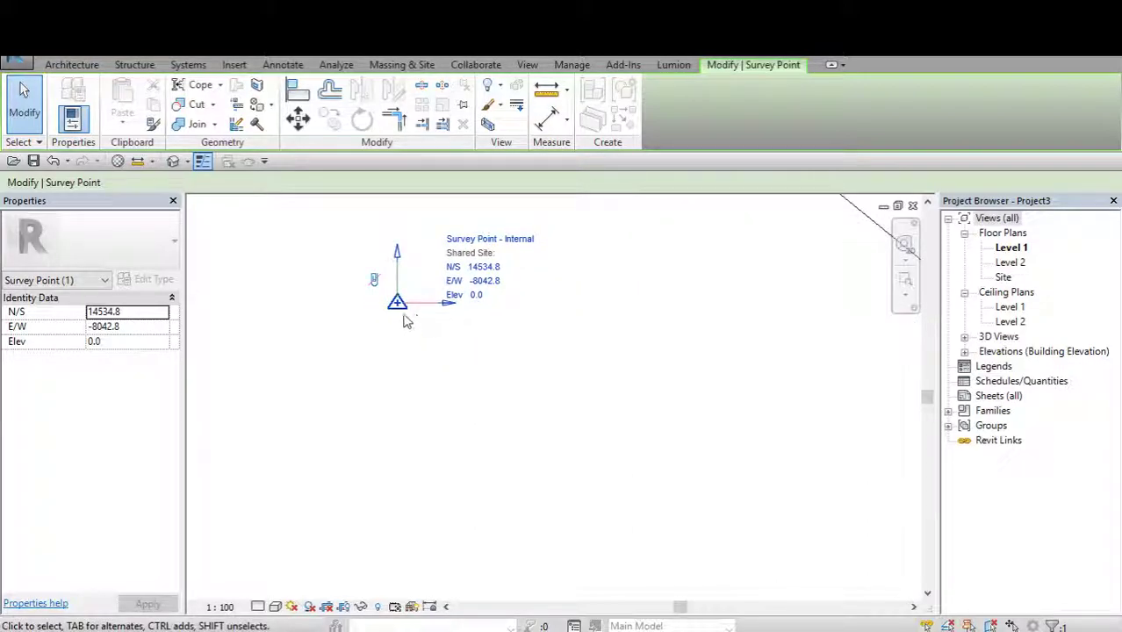
mouse_move(399, 418)
middle_mouse_down()
mouse_move(392, 464)
mouse_move(389, 432)
middle_mouse_up()
left_click_drag(387, 355, 533, 355)
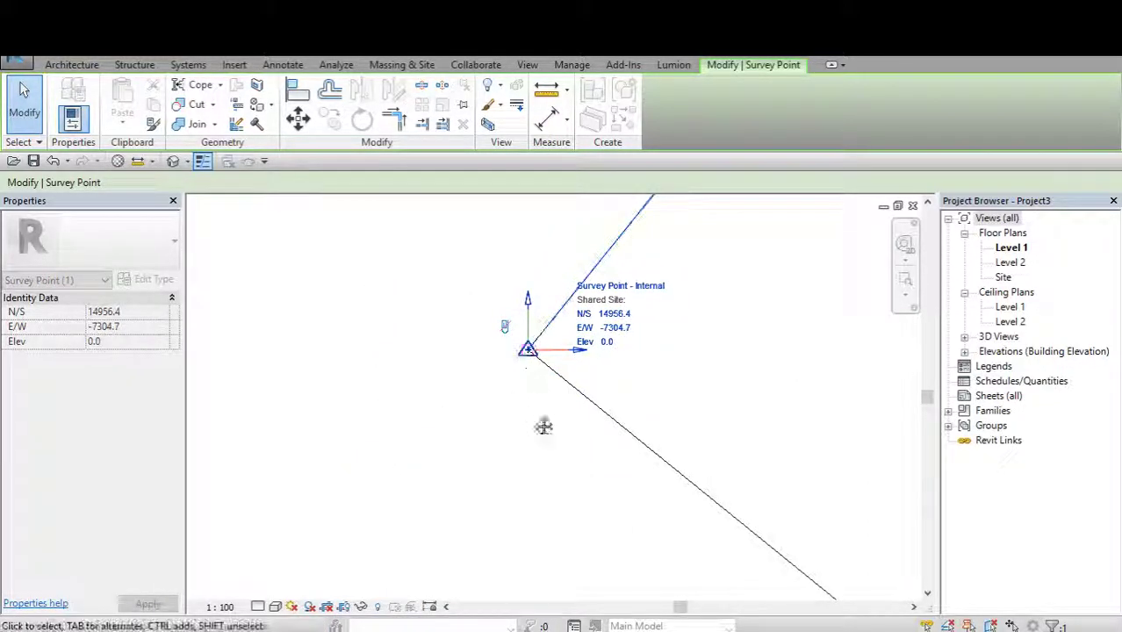
Reselect the survey point and edit its elevation, keeping it at 0.0.
middle_click_drag(543, 427, 452, 468)
left_click_drag(364, 459, 623, 295)
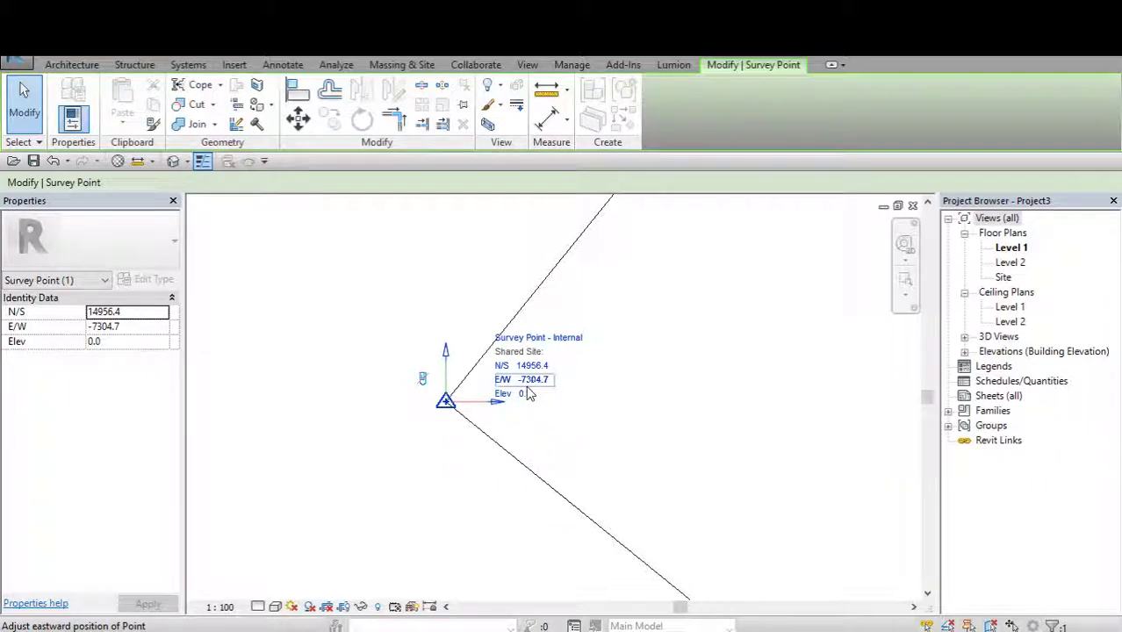
middle_click_drag(567, 399, 503, 414)
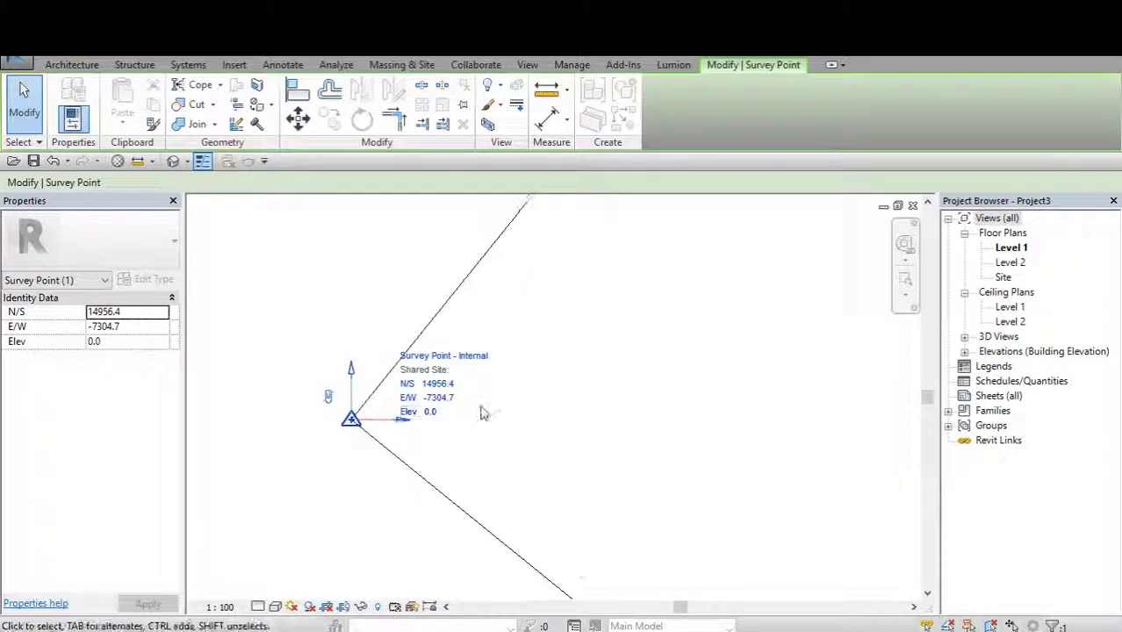
left_click_drag(331, 433, 532, 342)
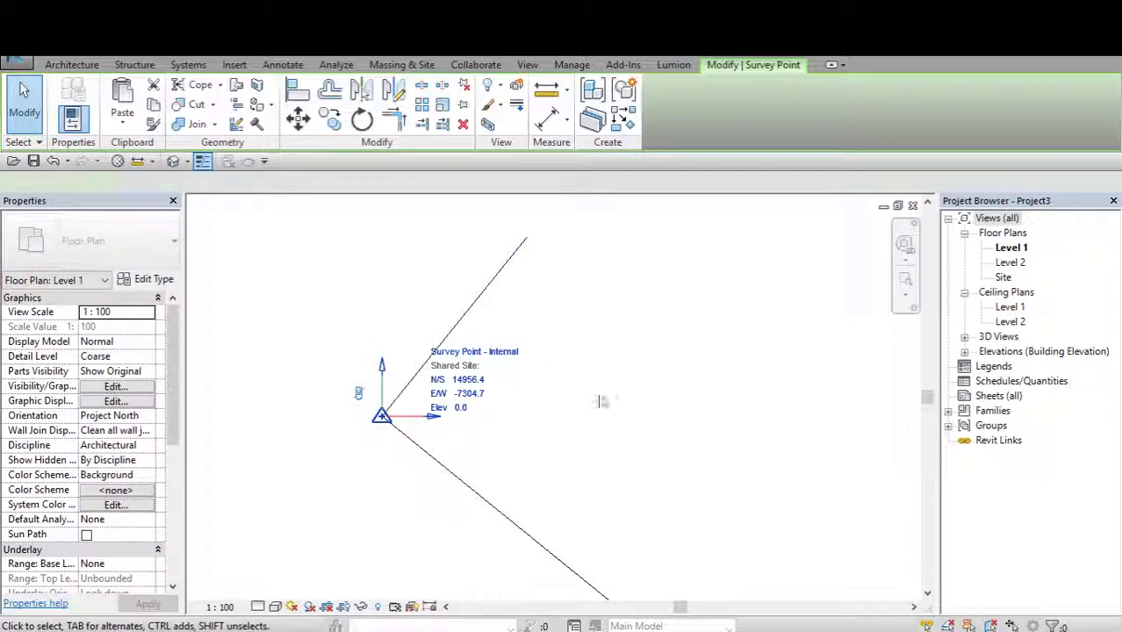
left_click(419, 415)
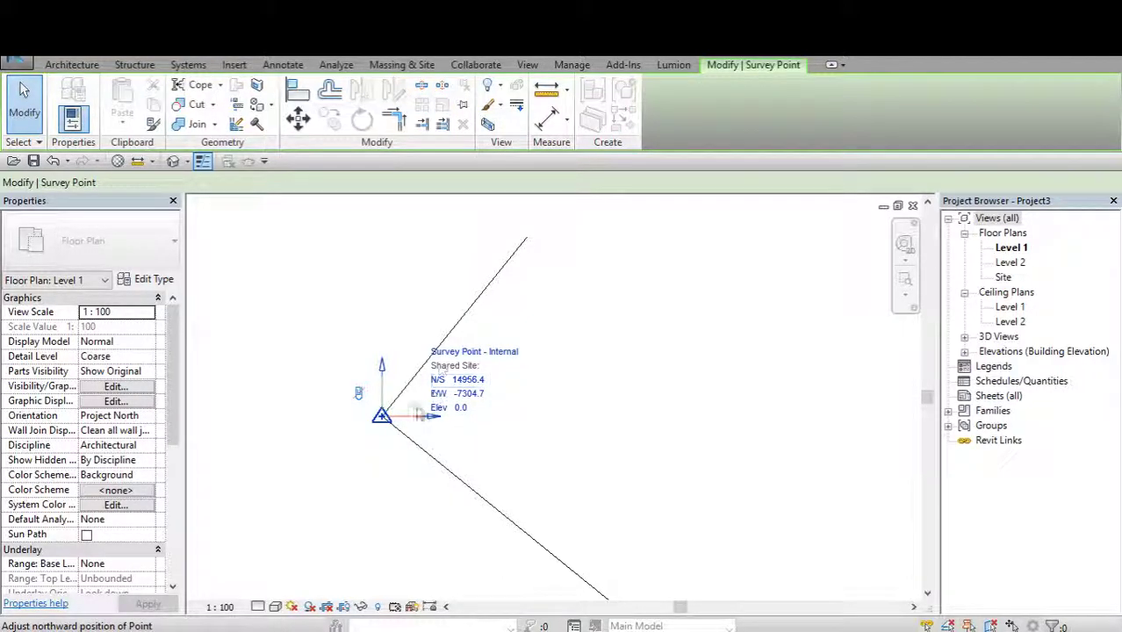
left_click(458, 409)
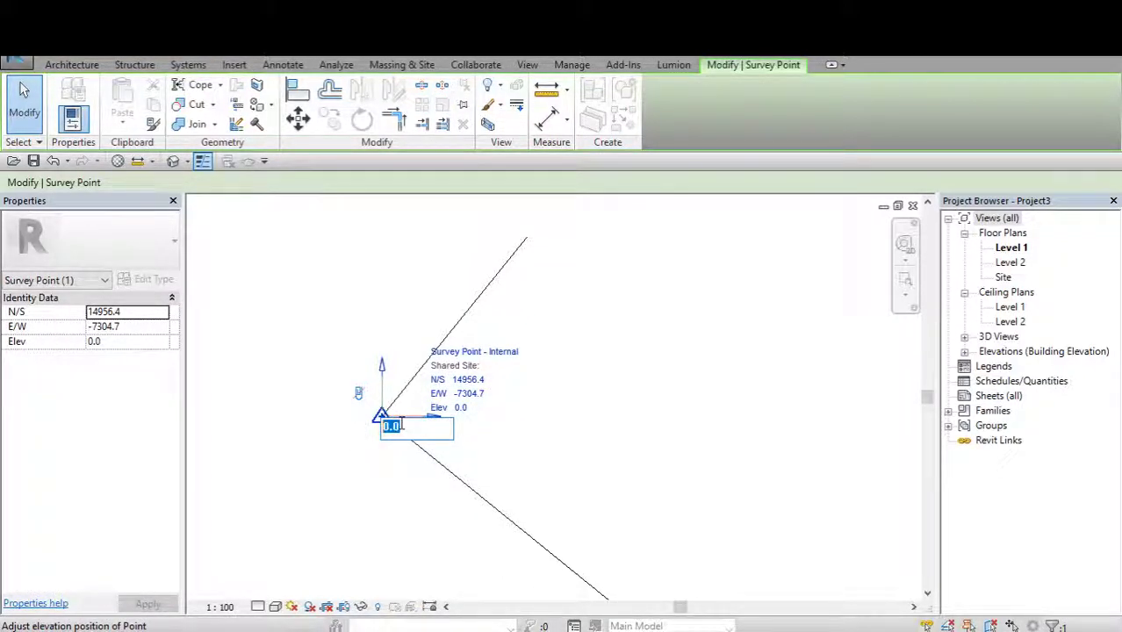
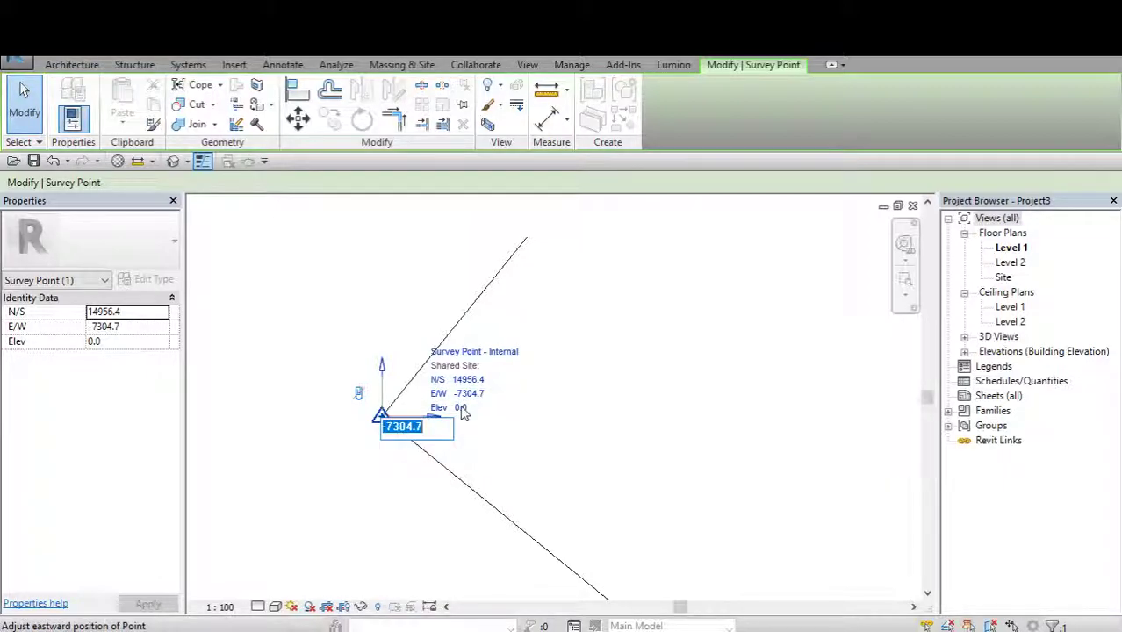
Set the survey point's E/W to -7304.7 and its elevation to 0.0.
key("Return")
left_click_drag(321, 462, 478, 320)
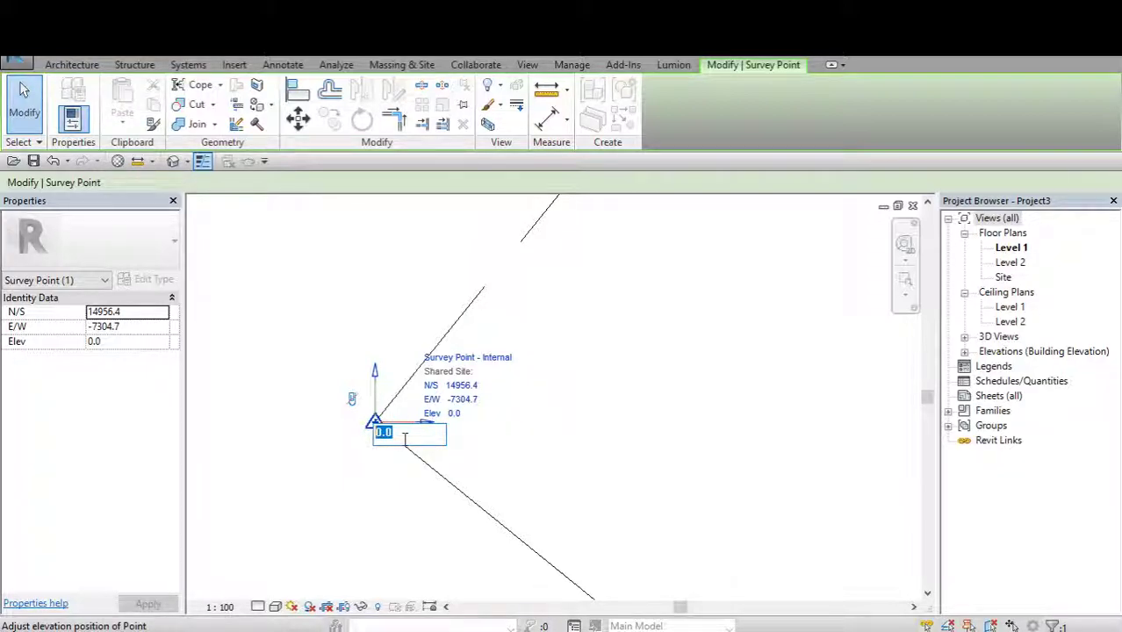
key("Return")
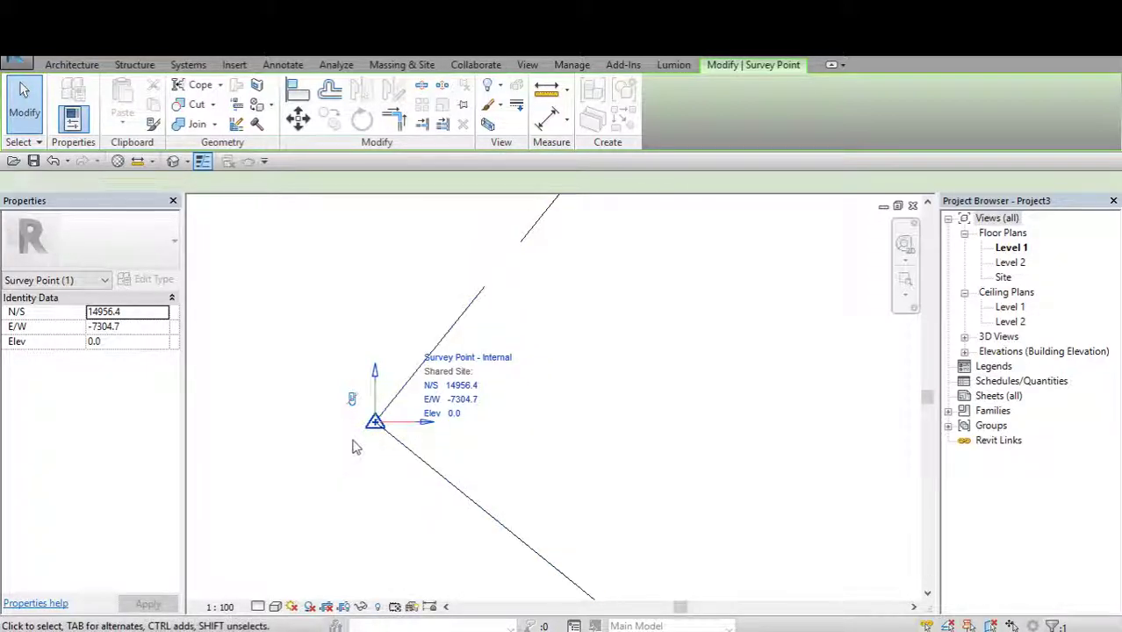
left_click(340, 467)
left_click_drag(339, 466, 403, 378)
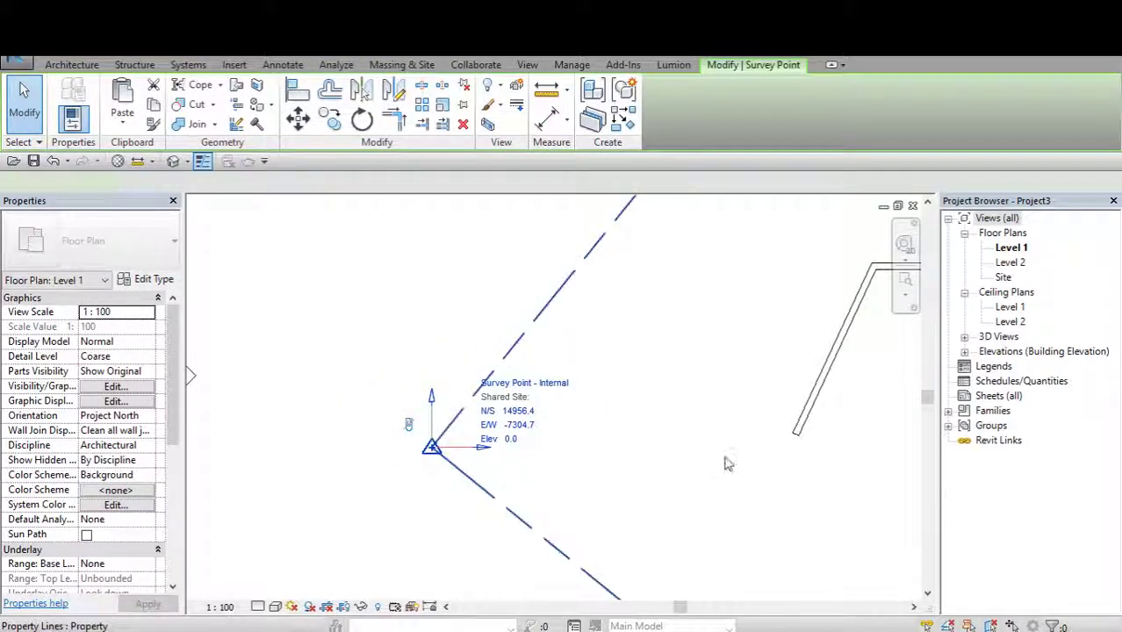
middle_click_drag(412, 437, 430, 480)
Open the Level 2 ceiling plan view from the Project Browser.
scroll(430, 479, "down", 3)
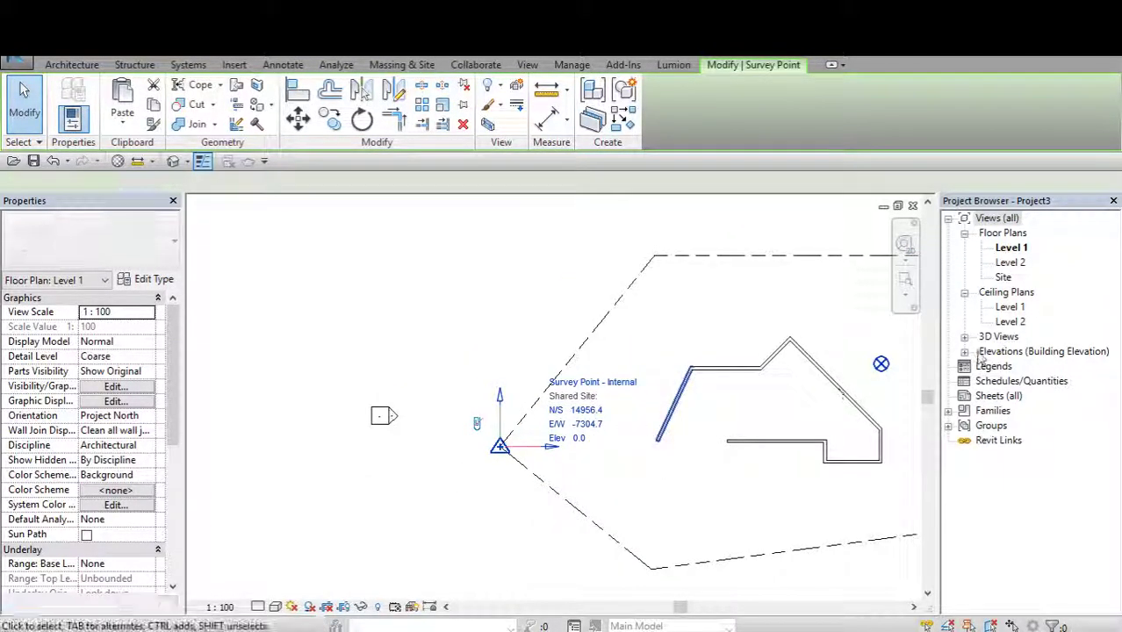
left_click(1010, 322)
double_click(1009, 322)
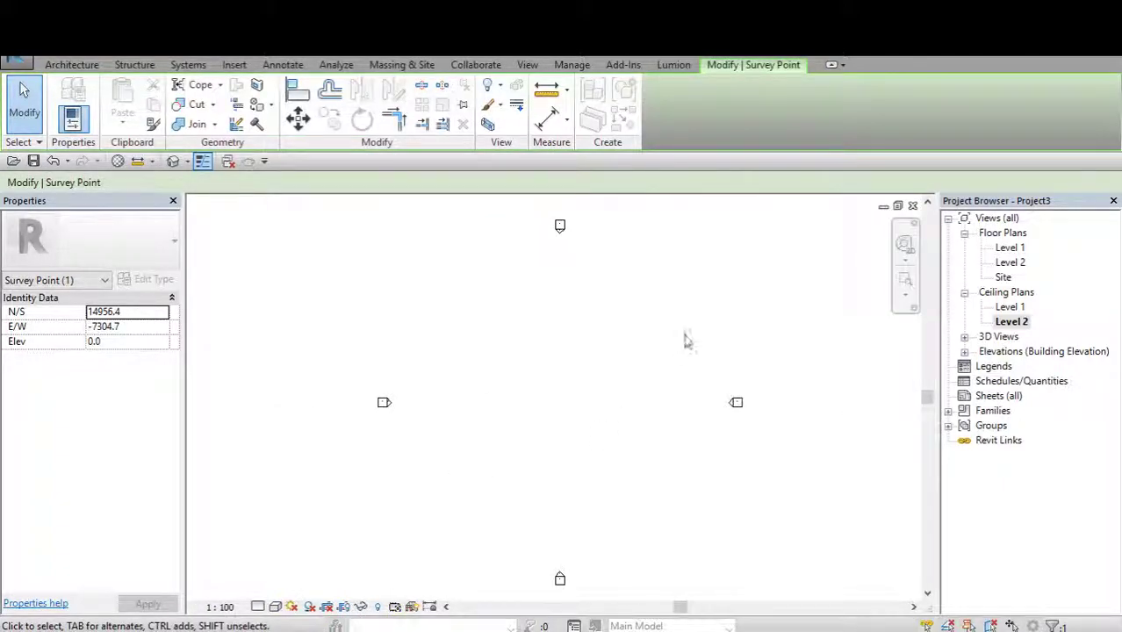
left_click(72, 65)
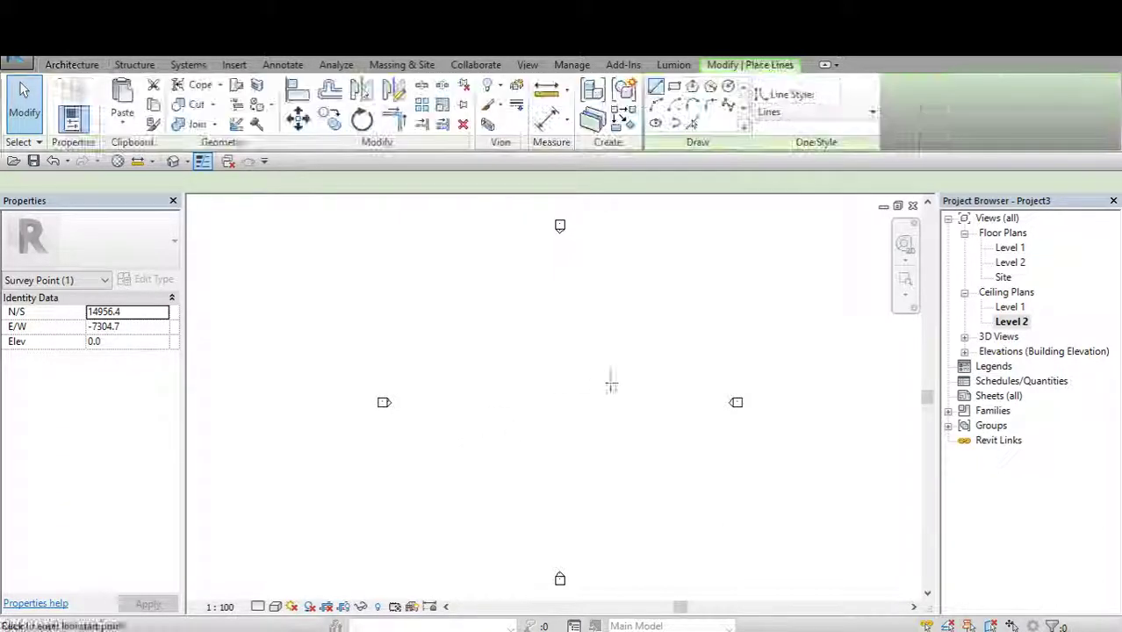
Sketch a few stray model line segments in the Level 2 ceiling plan.
left_click(776, 443)
left_click(448, 443)
left_click(443, 402)
left_click(647, 361)
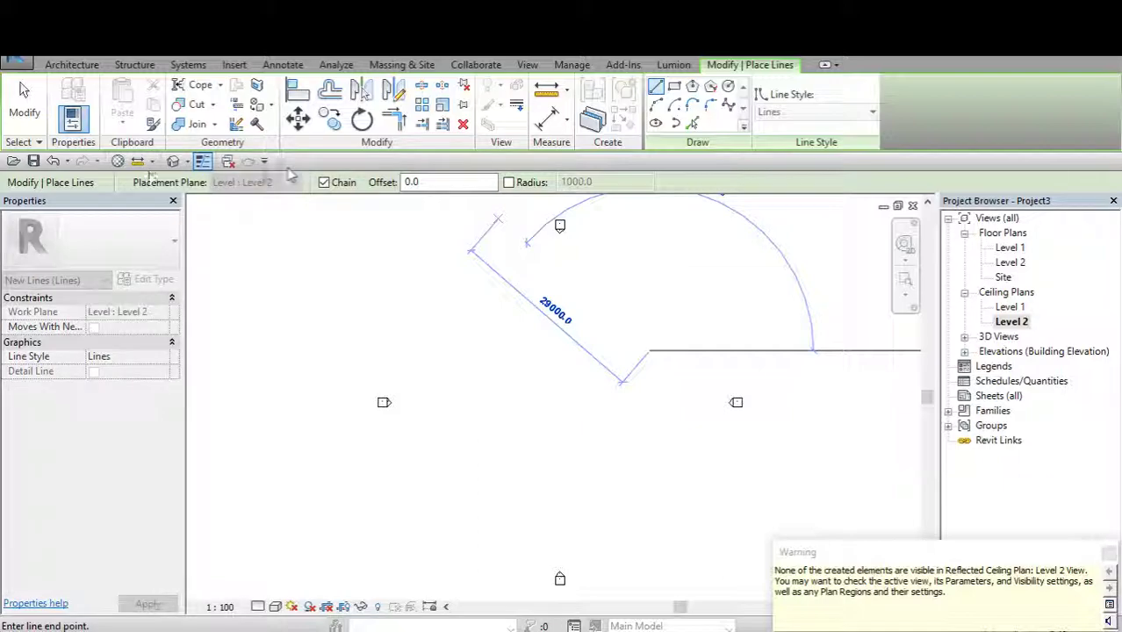
Undo the stray lines, exit line drawing and bring the survey point into view.
left_click(55, 162)
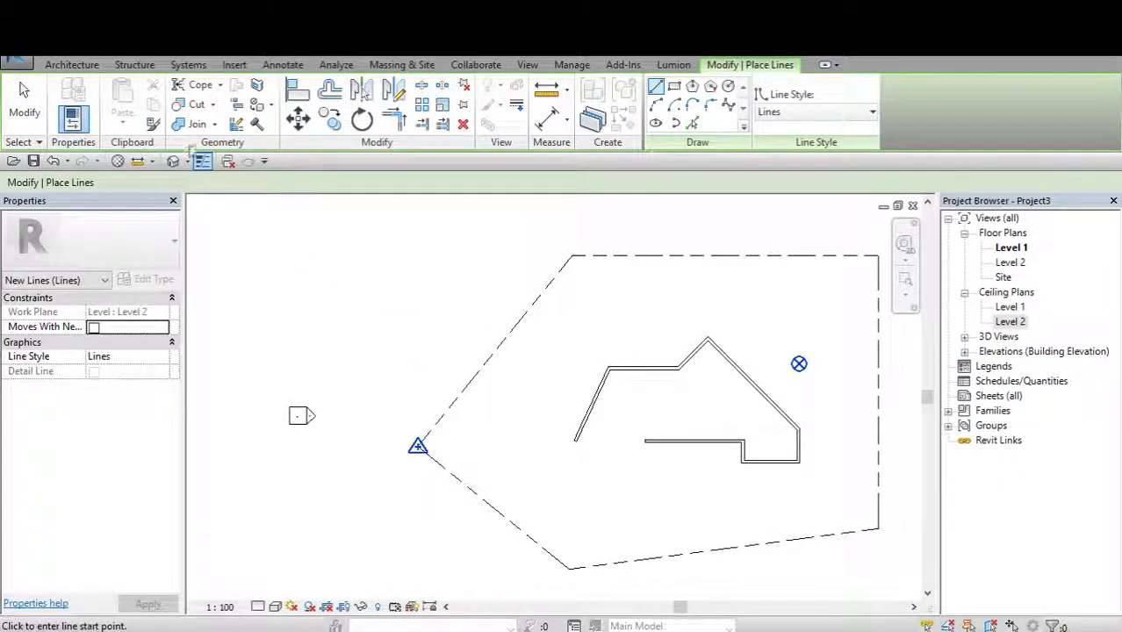
left_click(24, 101)
mouse_move(494, 482)
middle_mouse_down()
mouse_move(432, 494)
mouse_move(632, 439)
middle_mouse_up()
left_click(329, 430)
scroll(350, 479, "up", 2)
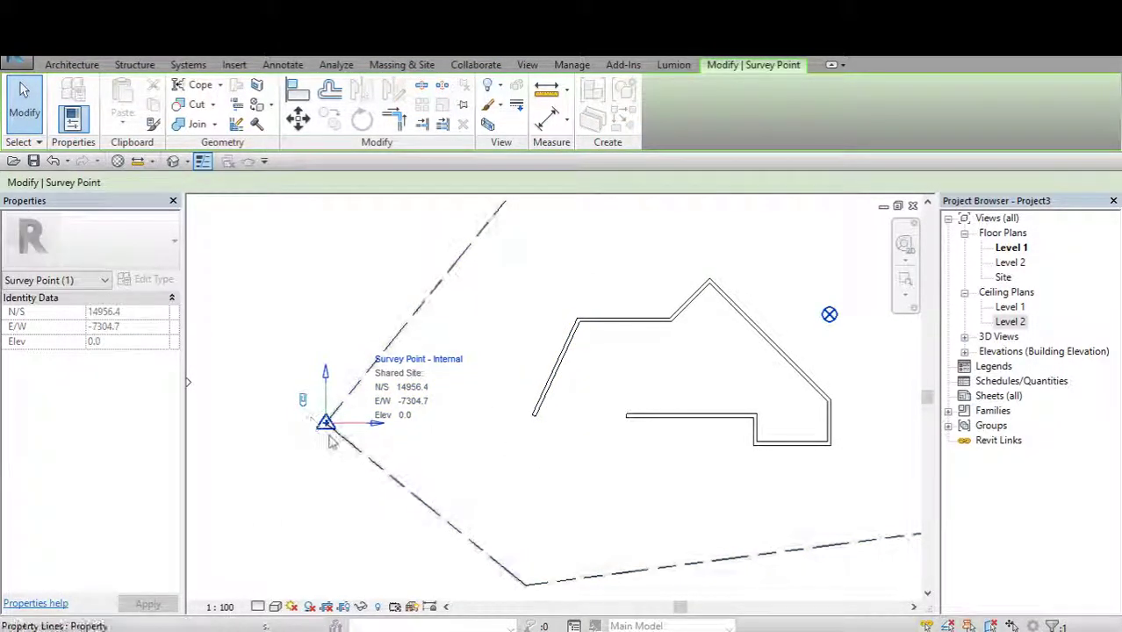
Accidentally drag the survey point, then undo that move.
left_click_drag(308, 400, 394, 462)
scroll(330, 422, "up", 1)
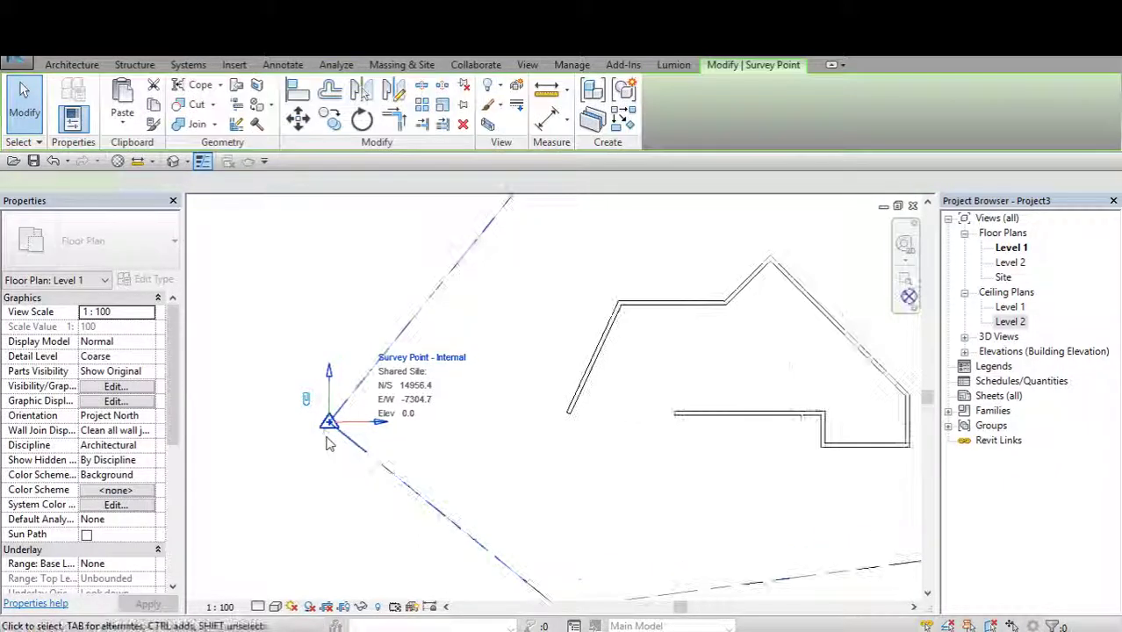
left_click_drag(330, 420, 307, 471)
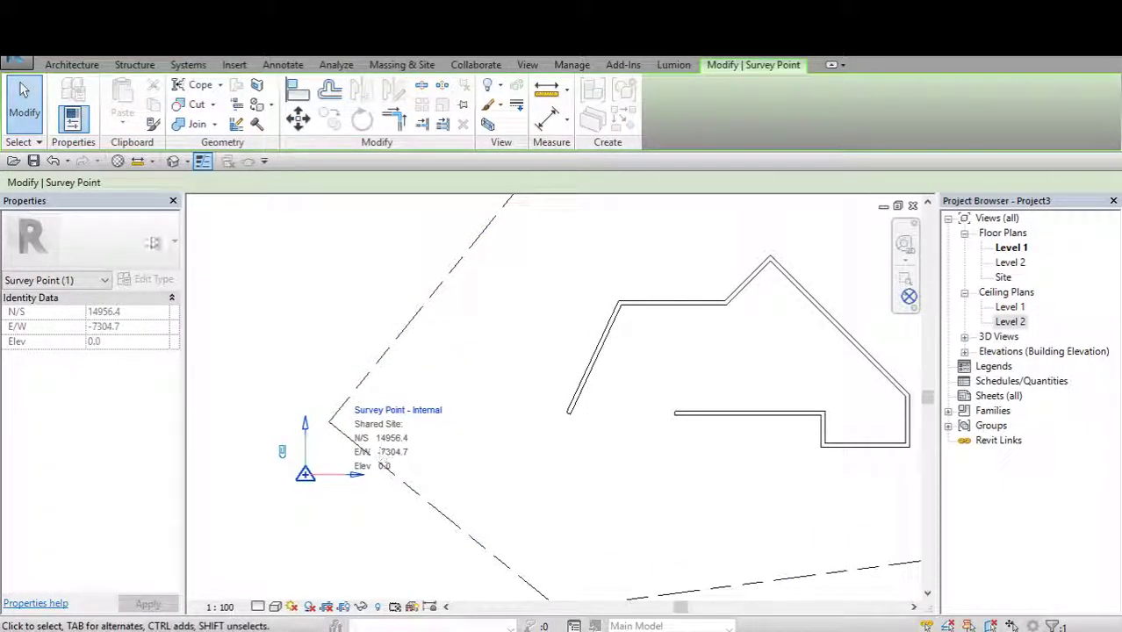
left_click(52, 161)
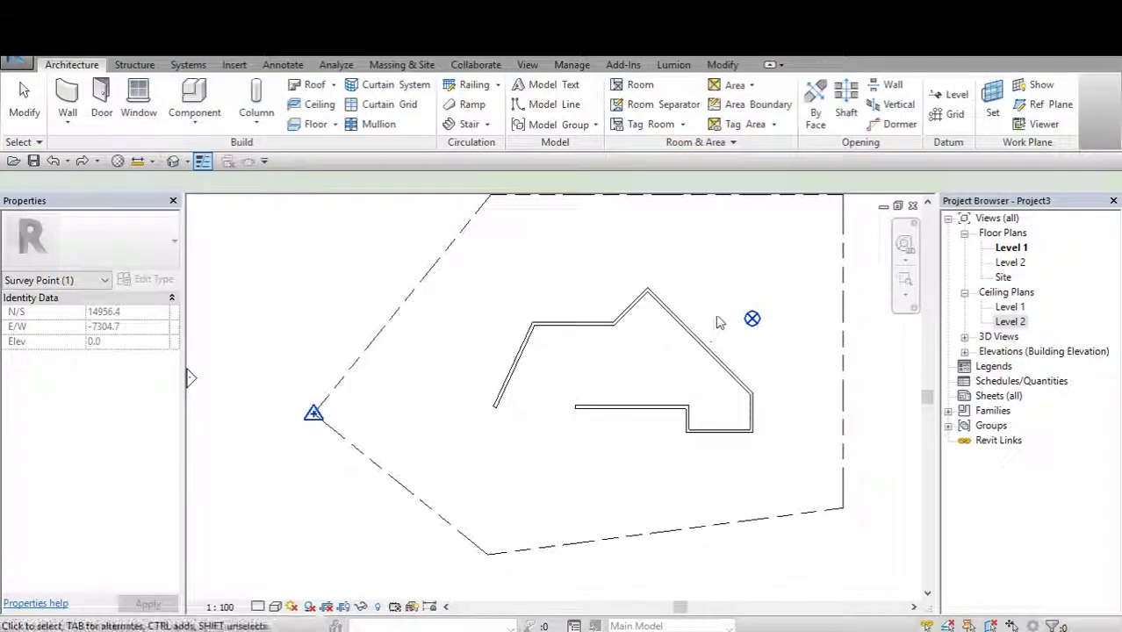
Select the project base point and nudge it slightly upward.
left_click(752, 317)
middle_click_drag(778, 347, 724, 376)
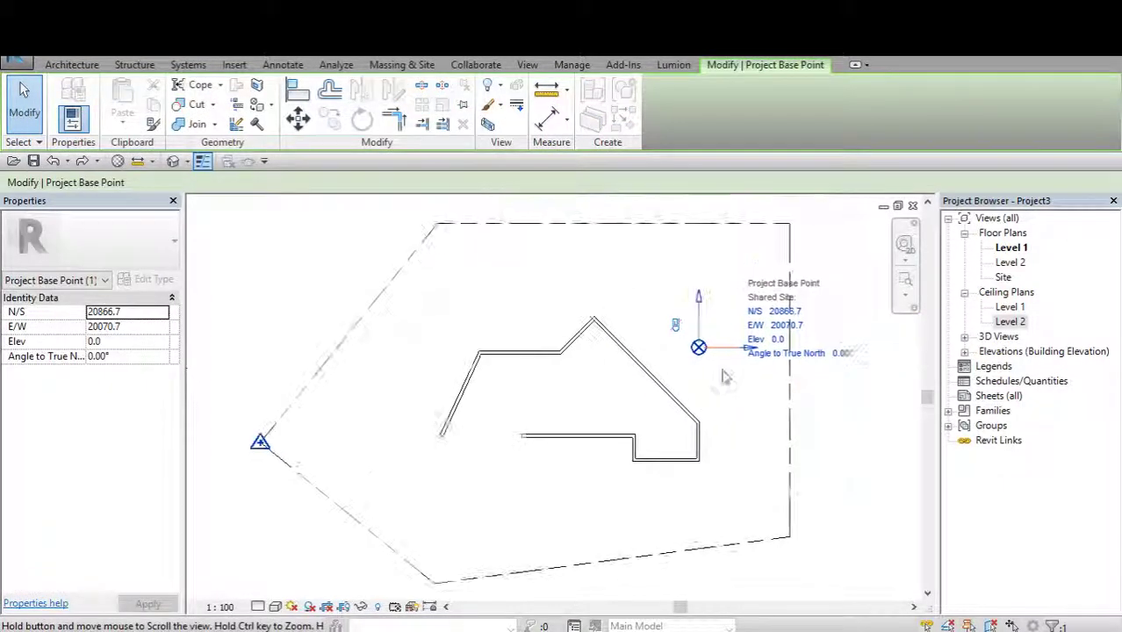
left_click_drag(248, 423, 288, 482)
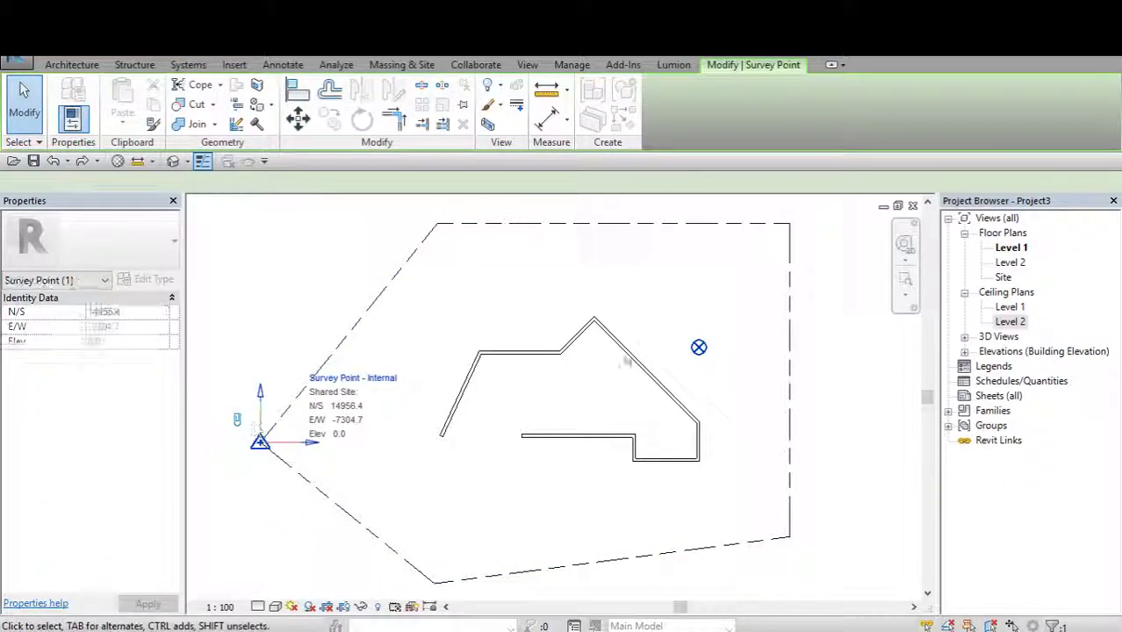
left_click(680, 321)
left_click_drag(676, 326, 742, 405)
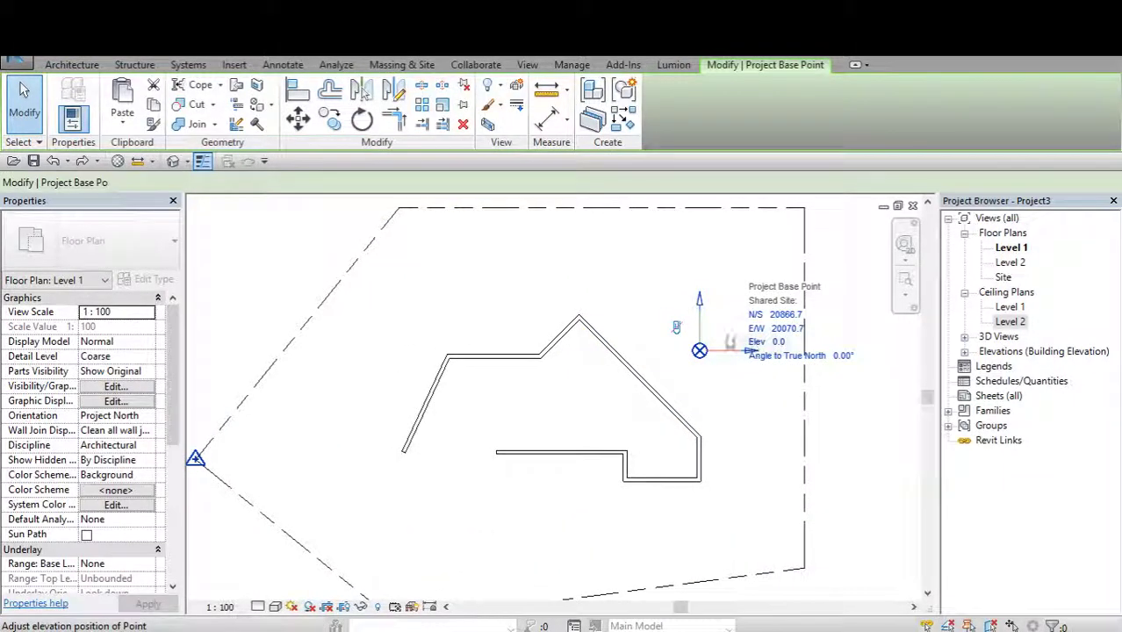
middle_click_drag(680, 323, 660, 333)
middle_click_drag(732, 361, 807, 351)
scroll(807, 351, "down", 1)
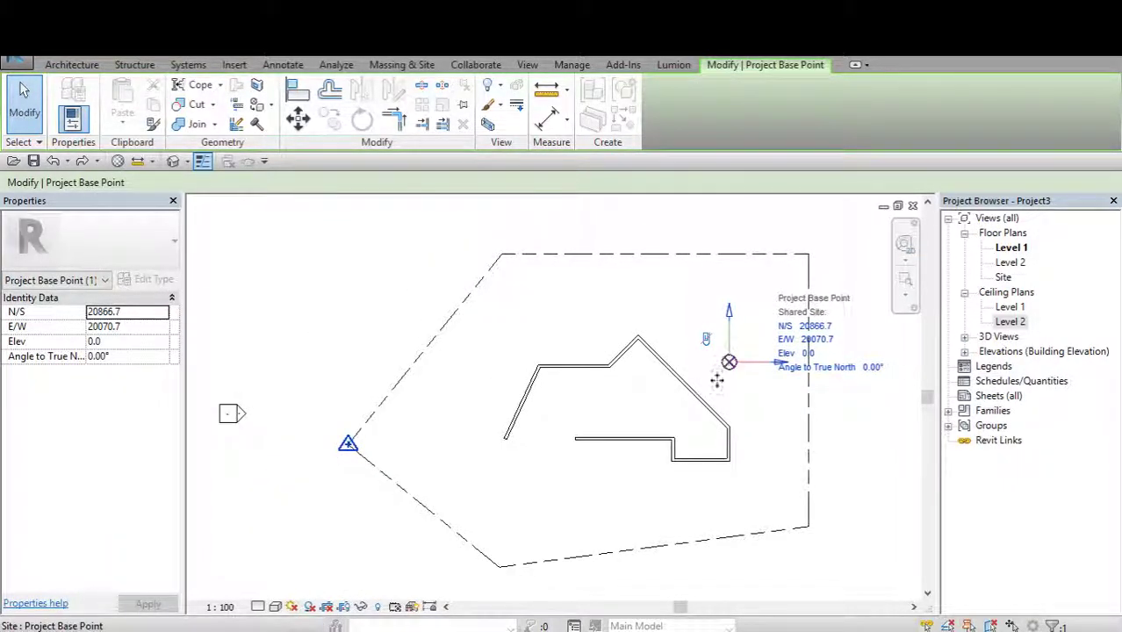
left_click_drag(717, 379, 714, 366)
scroll(775, 336, "up", 1)
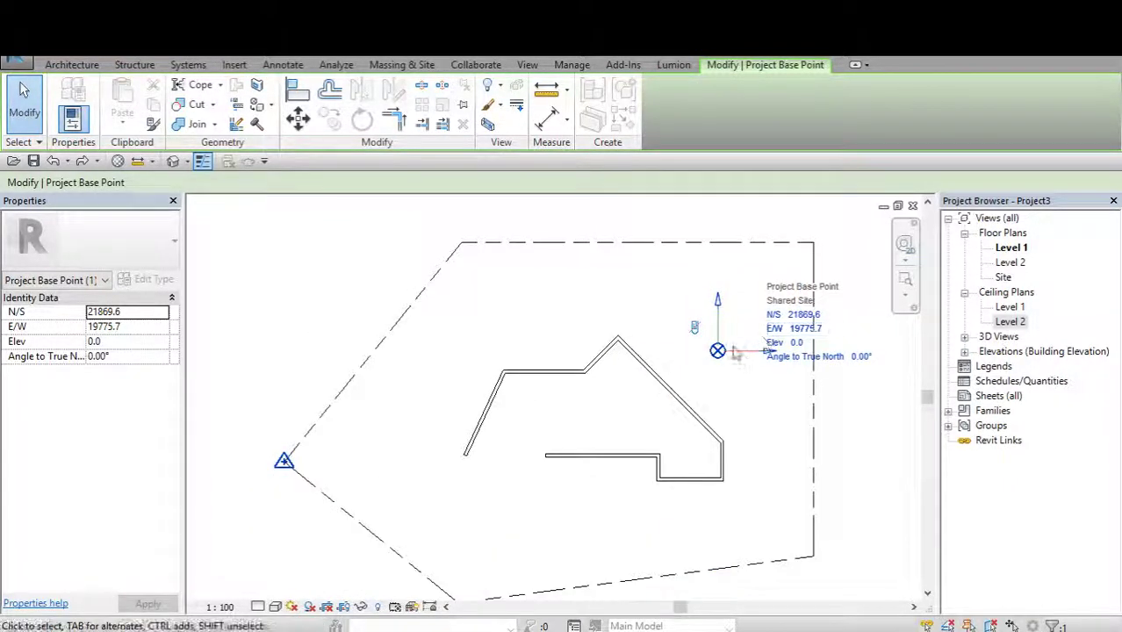
mouse_move(793, 309)
middle_mouse_down()
mouse_move(573, 349)
mouse_move(627, 327)
middle_mouse_up()
scroll(543, 348, "up", 4)
scroll(507, 387, "down", 2)
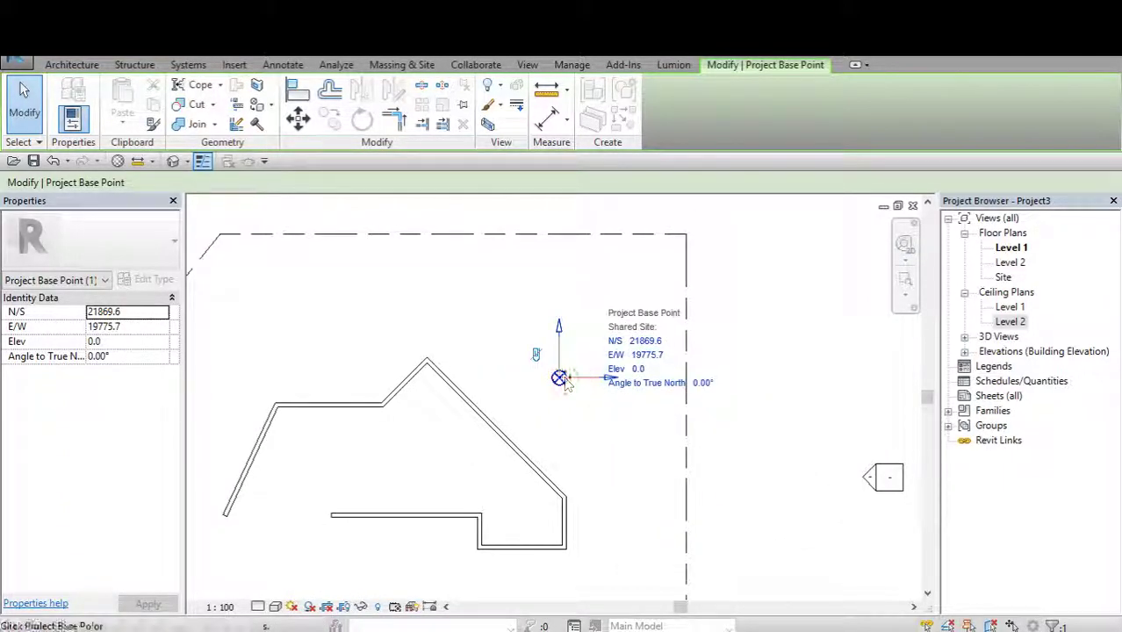
Drag the project base point to the left diagonal wall's lower end (N/S 14242.2, E/W 6484.4).
left_click_drag(571, 373, 649, 429)
scroll(574, 474, "up", 1)
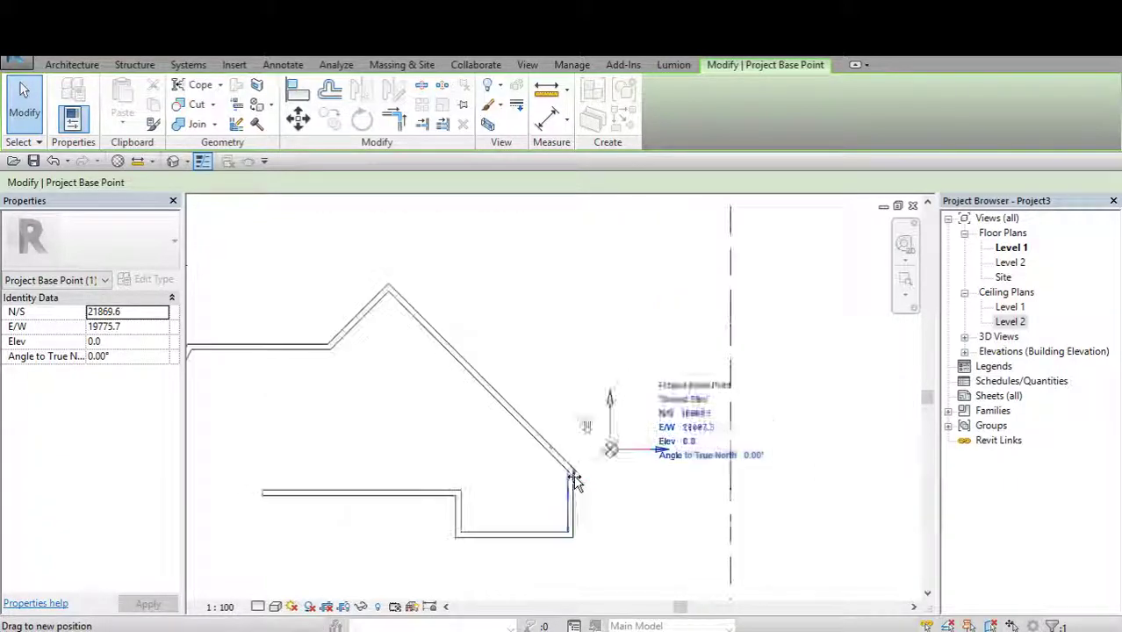
middle_click_drag(649, 429, 789, 364)
mouse_move(789, 364)
left_mouse_down()
mouse_move(521, 503)
mouse_move(466, 513)
mouse_move(462, 491)
mouse_move(485, 478)
mouse_move(439, 465)
left_mouse_up()
scroll(463, 505, "up", 1)
scroll(461, 496, "up", 1)
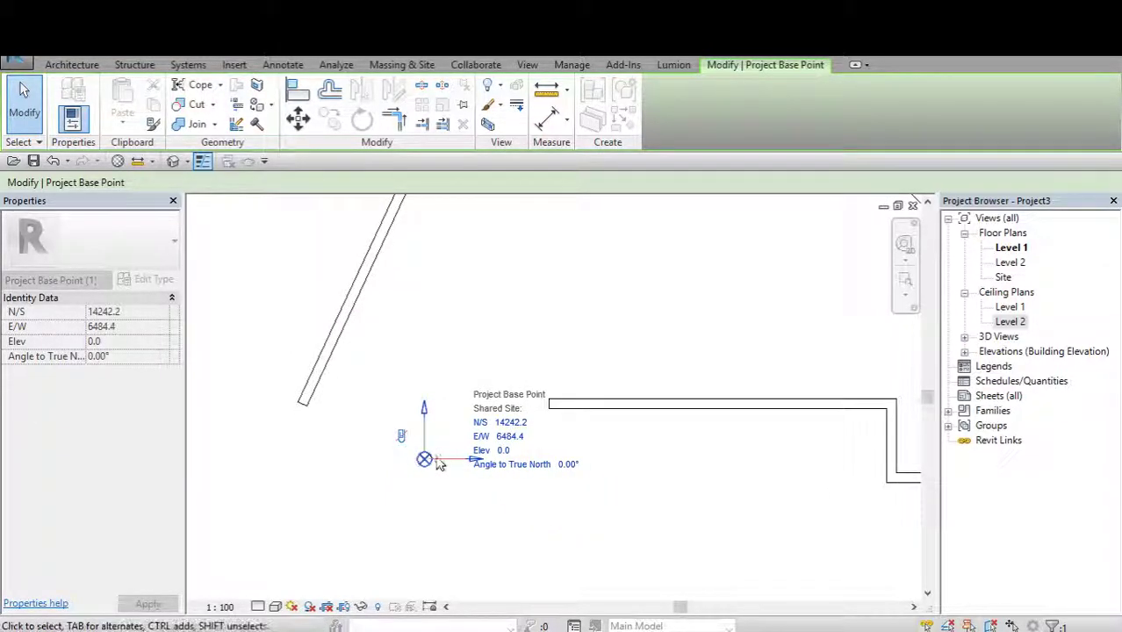
Try repositioning the diagonal wall's end, then cancel and undo the change.
left_click(514, 349)
mouse_move(312, 379)
left_mouse_down()
mouse_move(422, 362)
mouse_move(298, 322)
left_mouse_up()
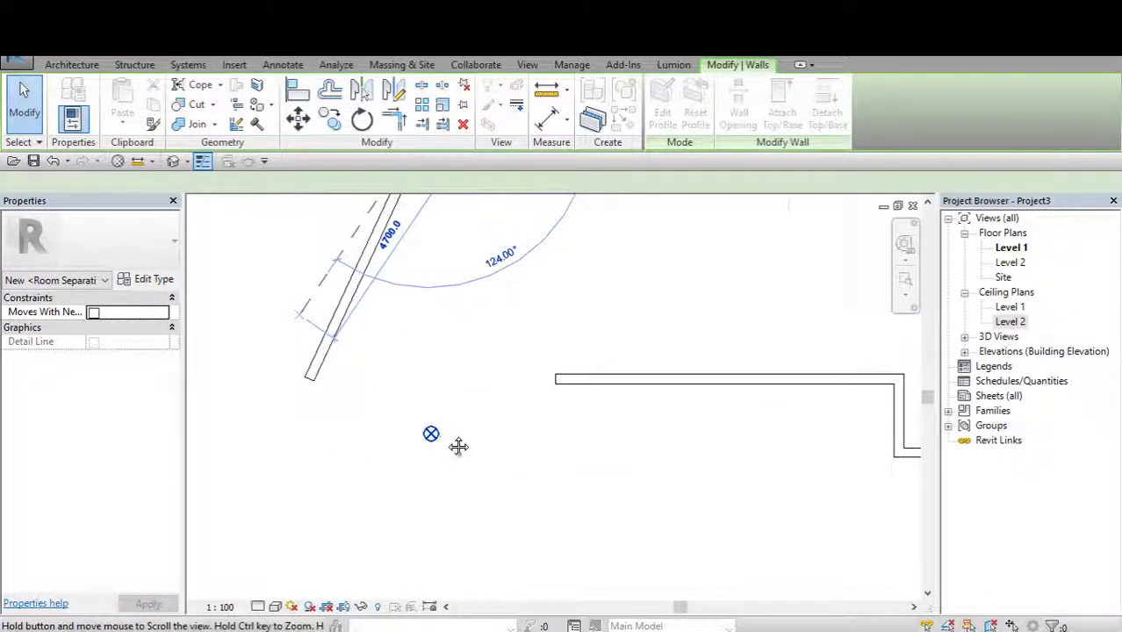
middle_click_drag(458, 446, 568, 508)
key("Escape")
key("ctrl+z")
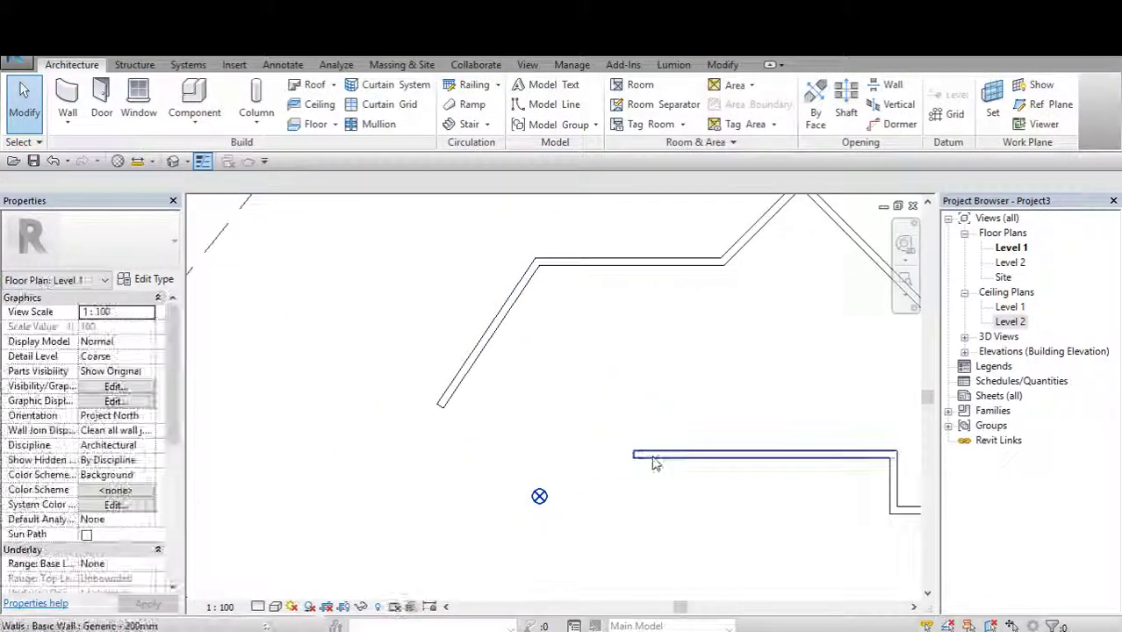
Draw a new wall with WA ending at the horizontal wall's end.
key("w")
key("a")
left_click(469, 370)
left_click(632, 452)
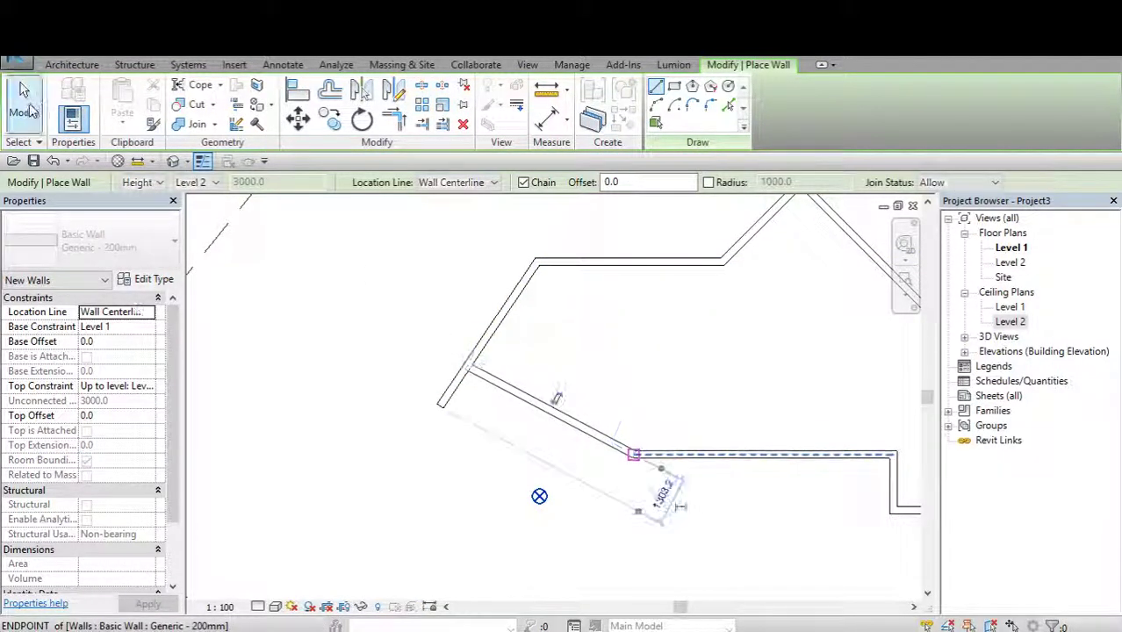
left_click(29, 107)
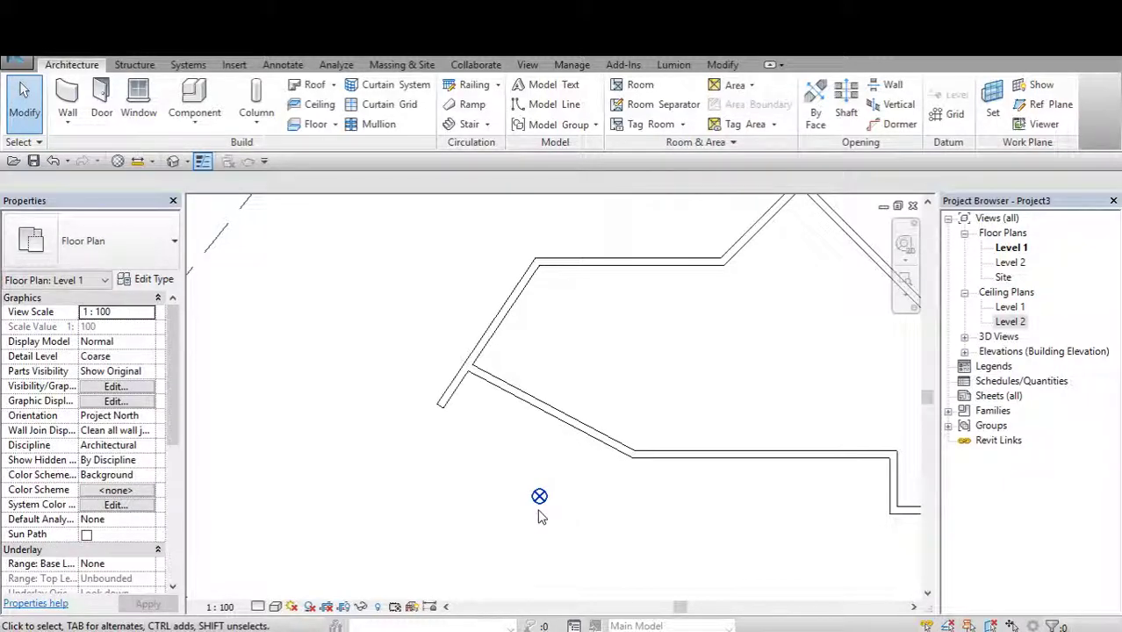
Drag the project base point toward the wall corner and snap it to the endpoint.
left_click(538, 497)
scroll(538, 513, "up", 3)
mouse_move(539, 489)
left_mouse_down()
mouse_move(434, 461)
mouse_move(419, 356)
left_mouse_up()
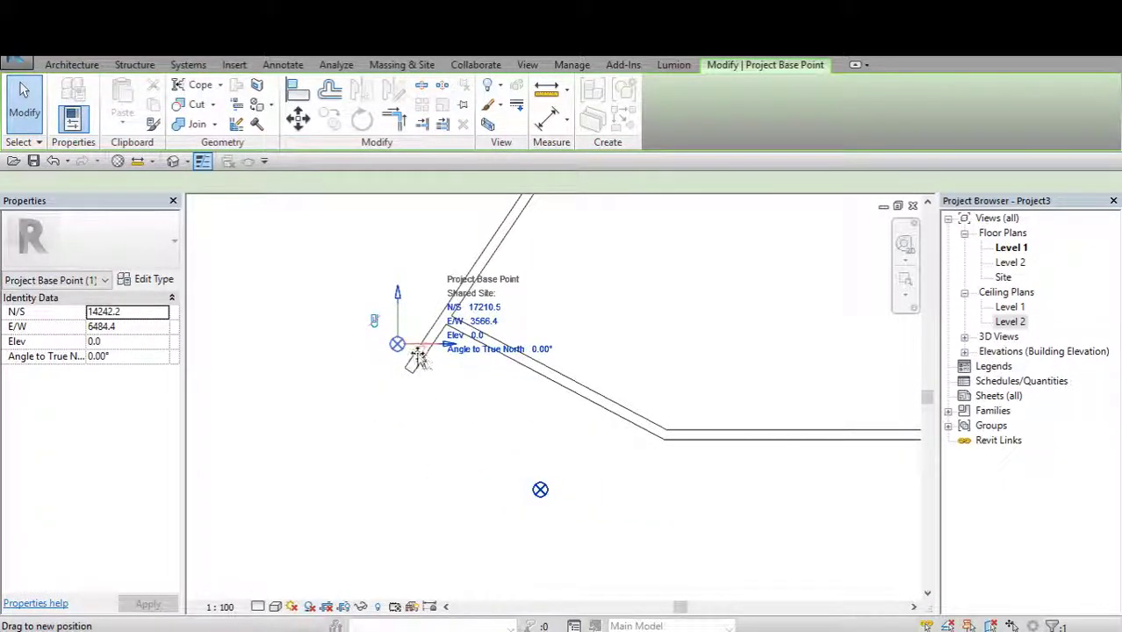
left_click_drag(419, 356, 412, 373)
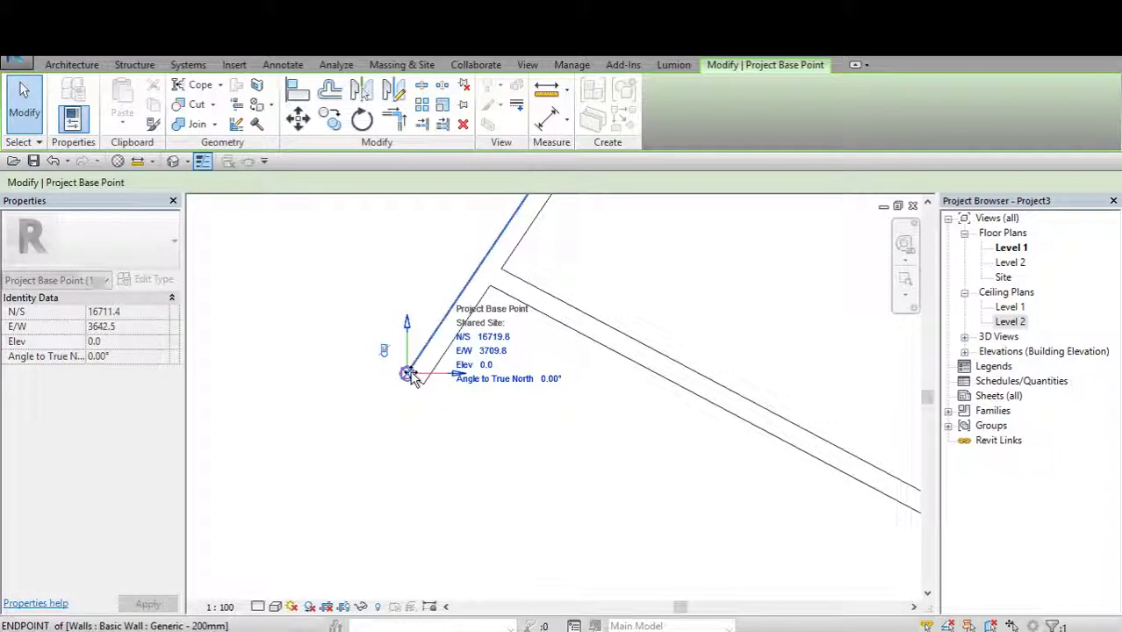
middle_click_drag(401, 428, 435, 472)
left_click(469, 451)
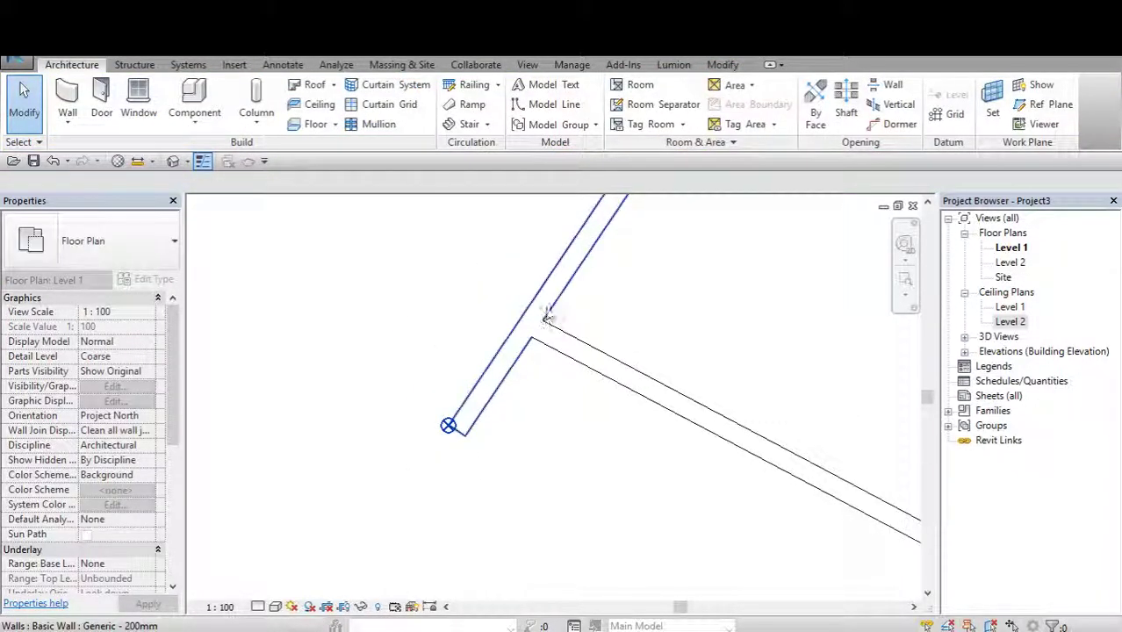
Extend the diagonal wall's top end to meet the top wall.
middle_click_drag(546, 316, 533, 437)
left_click(579, 378)
left_click_drag(621, 291, 588, 293)
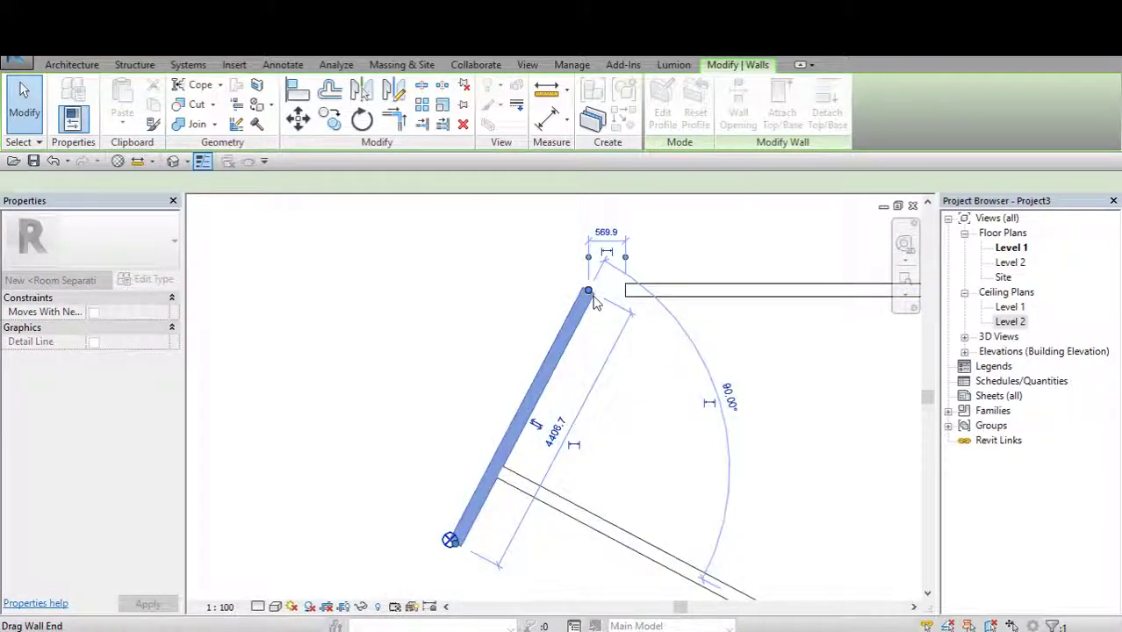
key("Escape")
Reposition the project base point onto the outer wall corner (N/S 16617.2, E/W 3881.1).
scroll(383, 215, "up", 1)
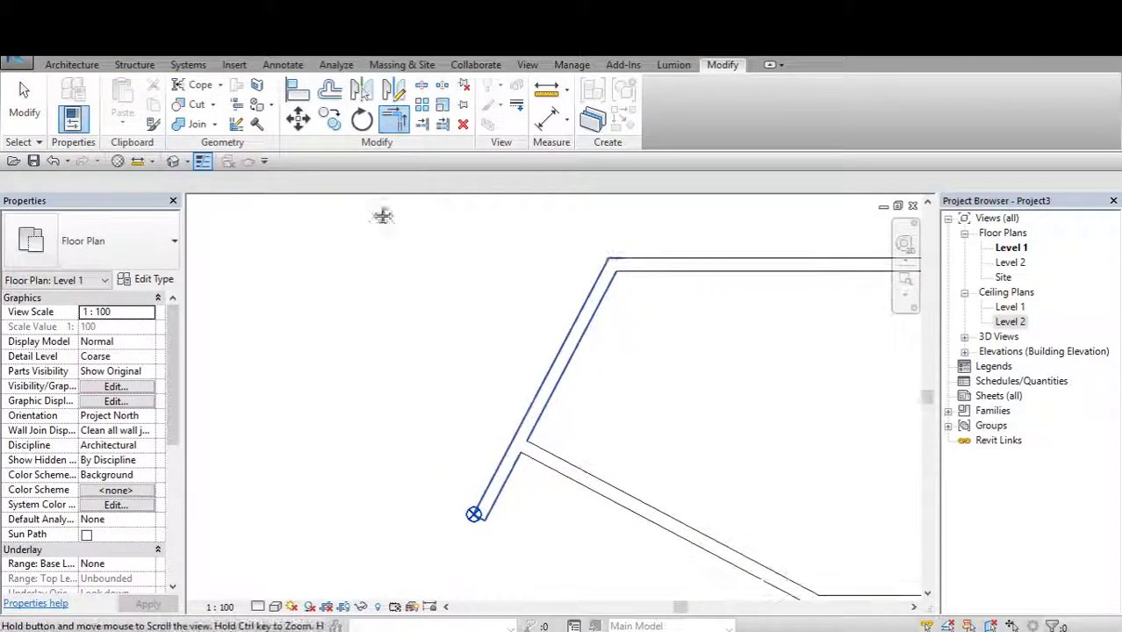
scroll(519, 470, "down", 1)
scroll(458, 433, "up", 3)
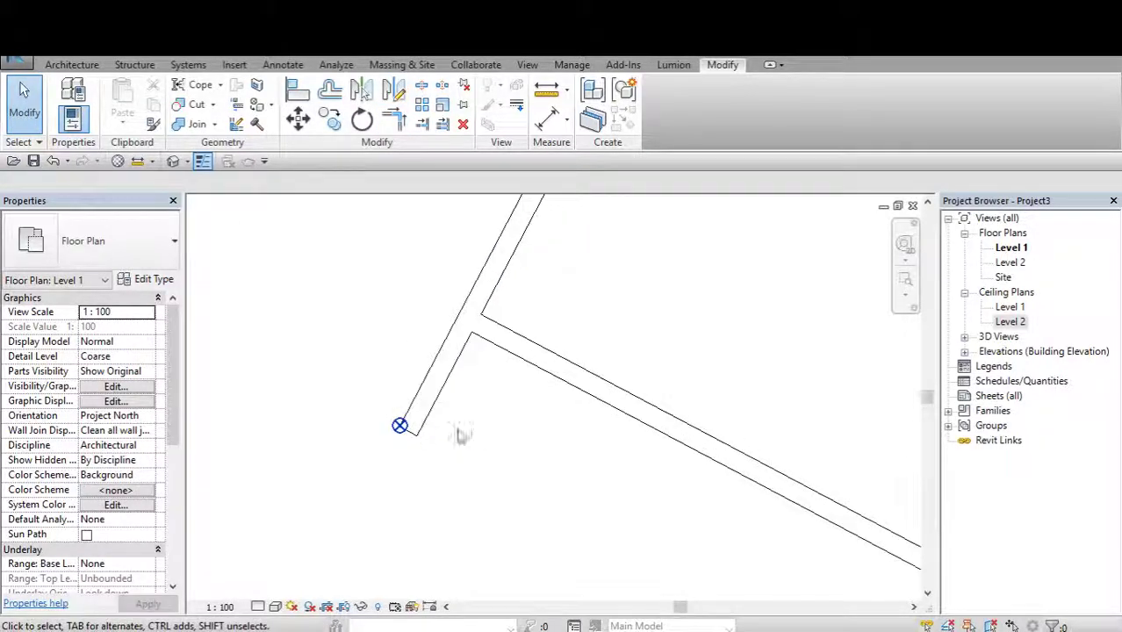
scroll(443, 443, "up", 3)
scroll(434, 469, "up", 3)
scroll(412, 413, "up", 1)
left_click_drag(363, 328, 513, 452)
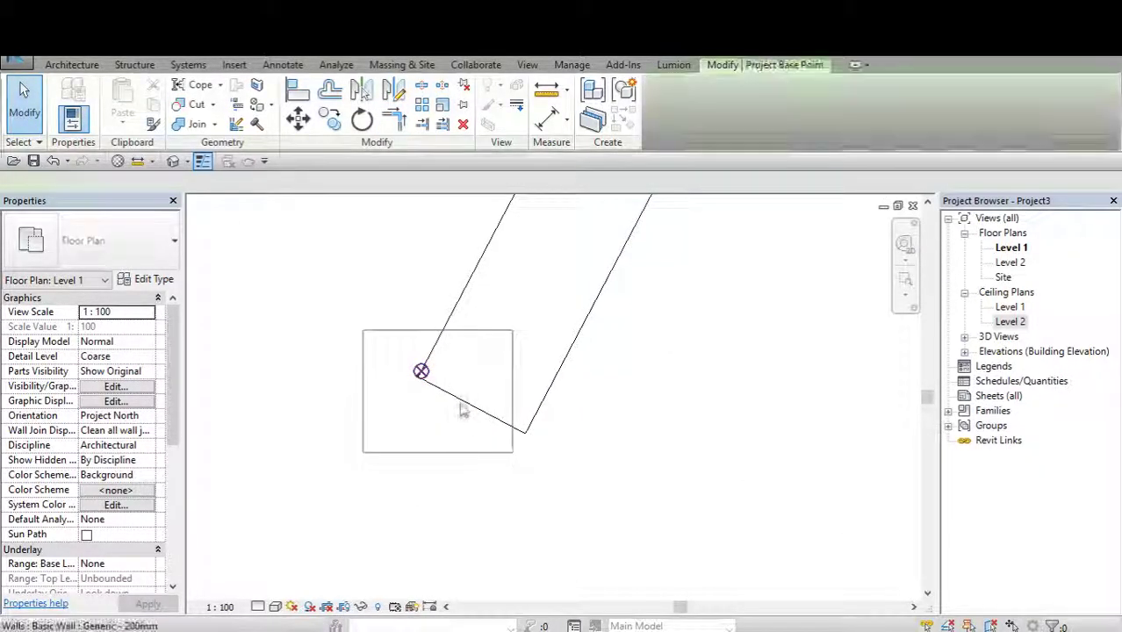
left_click_drag(421, 370, 524, 434)
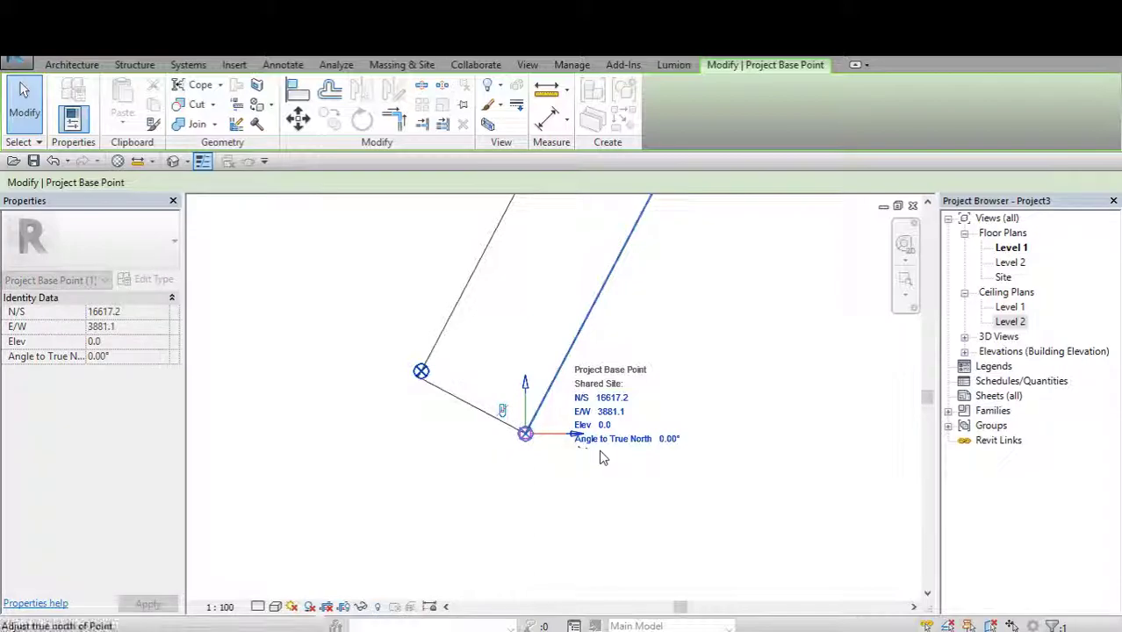
left_click(540, 479)
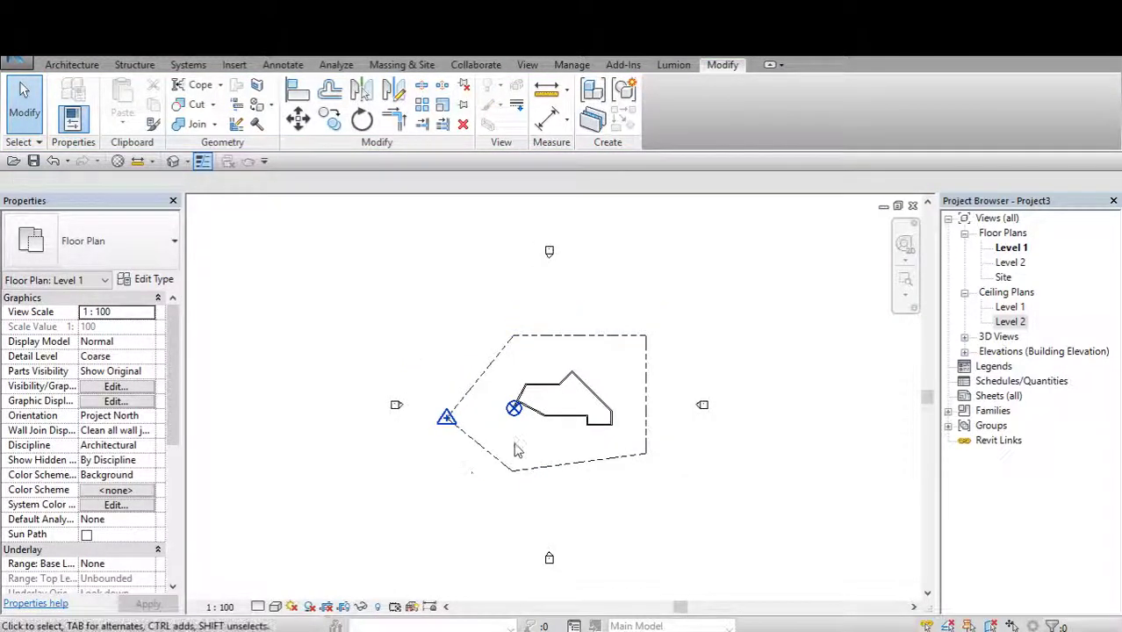
Check the survey point's coordinates, then deselect it.
scroll(513, 413, "up", 3)
scroll(521, 420, "up", 2)
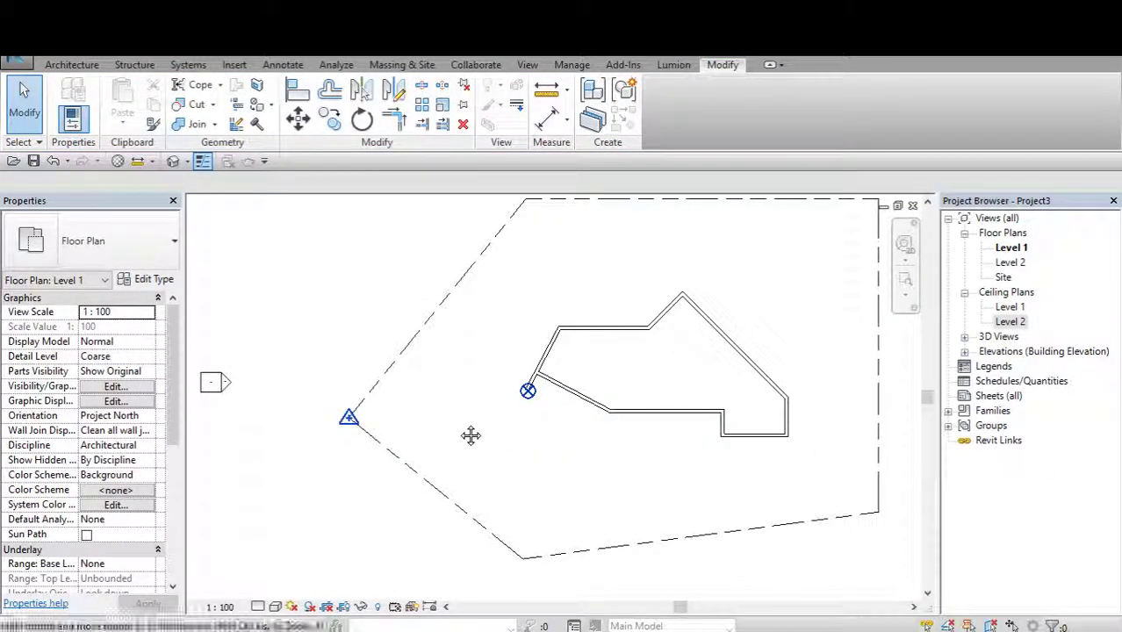
left_click(349, 414)
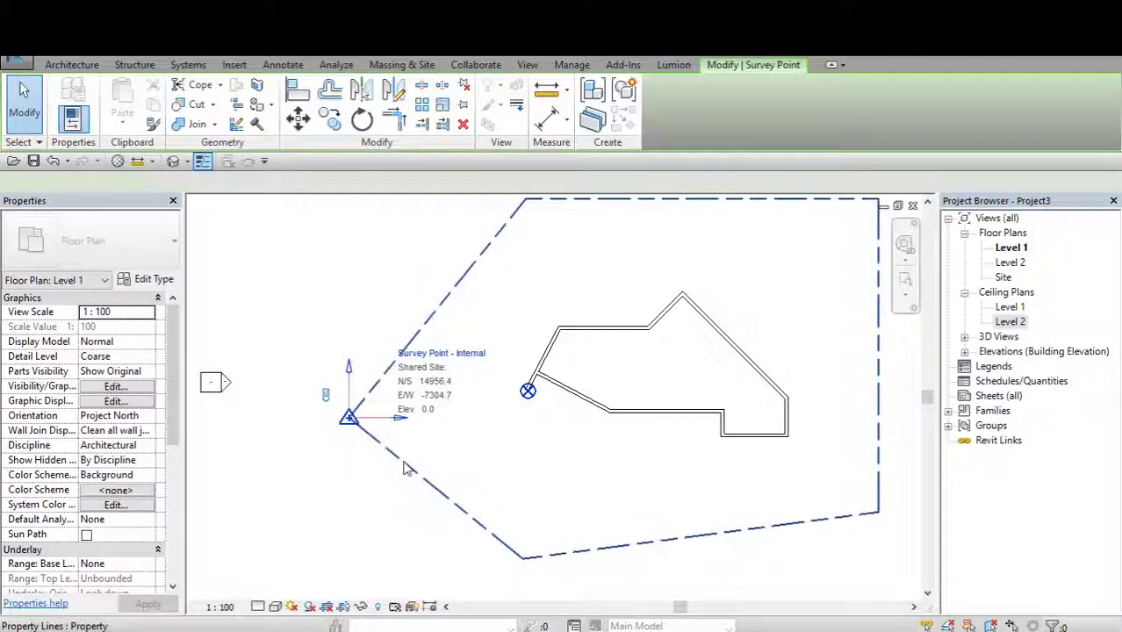
left_click(492, 453)
scroll(511, 405, "up", 2)
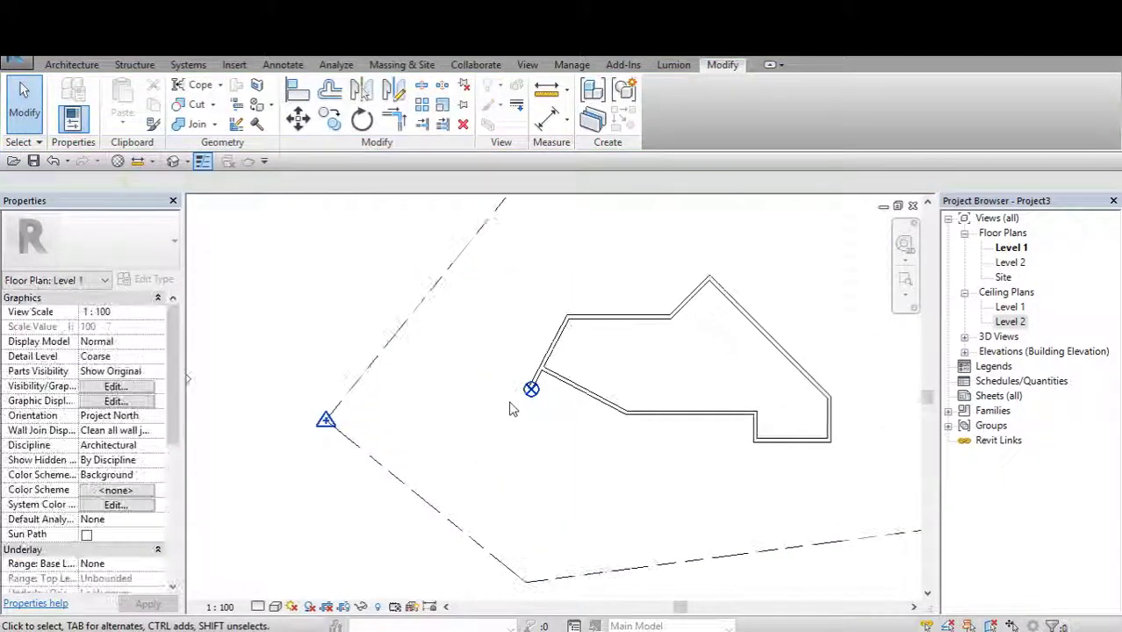
Draw a model line from the project base point to the survey point, then check both points.
left_click(79, 67)
scroll(537, 391, "up", 2)
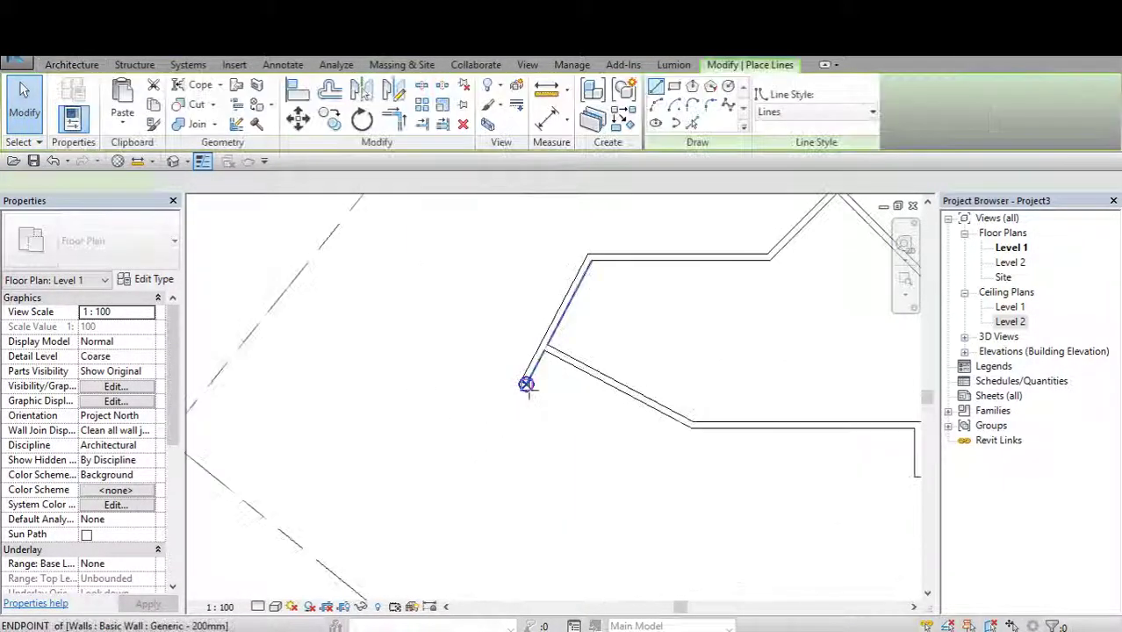
scroll(526, 384, "up", 2)
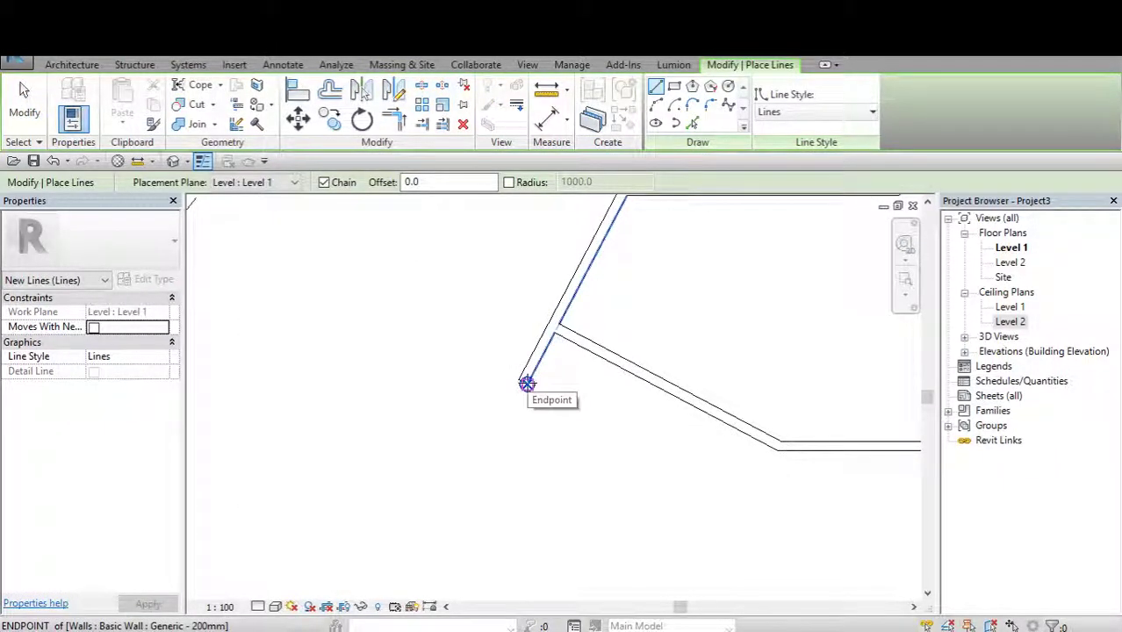
left_click(527, 383)
middle_click_drag(493, 400, 723, 324)
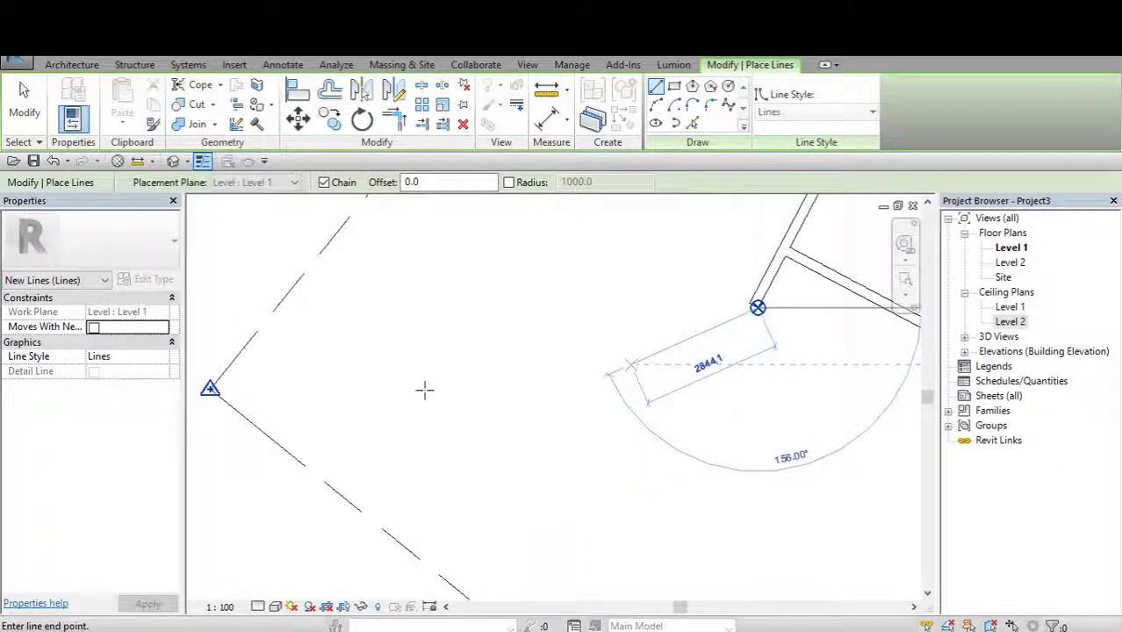
left_click(211, 388)
key("Escape")
key("Escape")
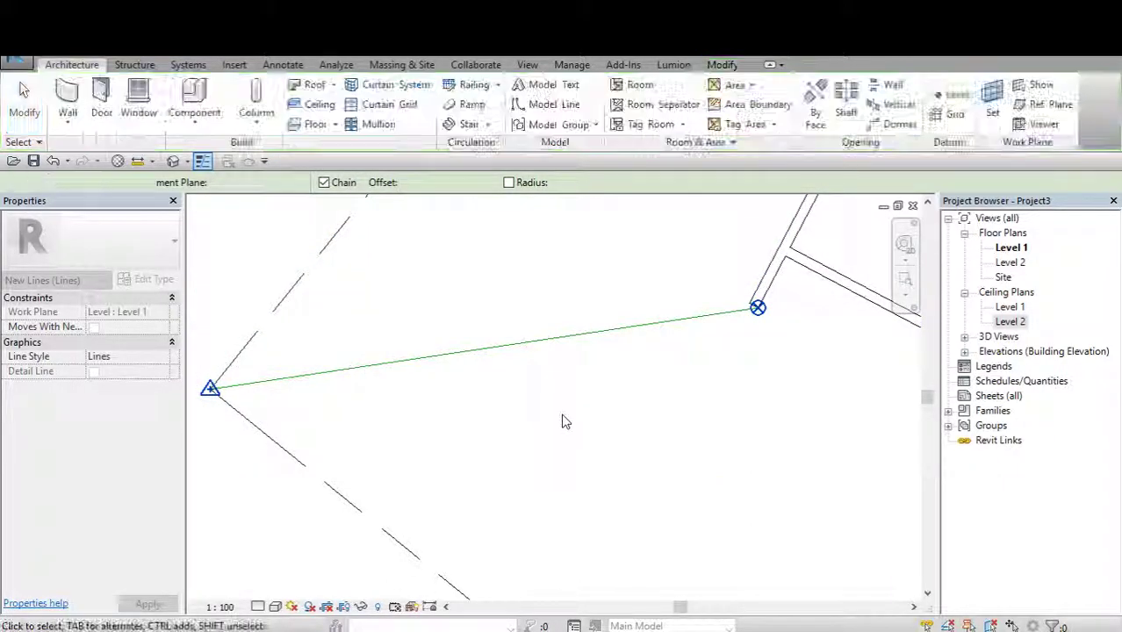
scroll(564, 422, "down", 1)
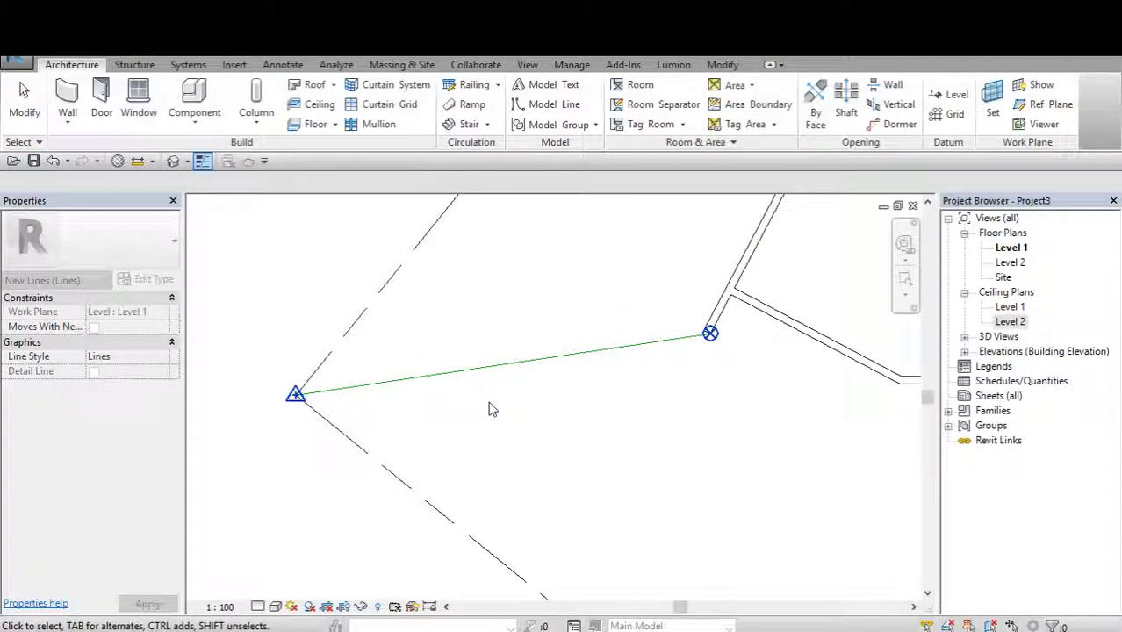
left_click(709, 337)
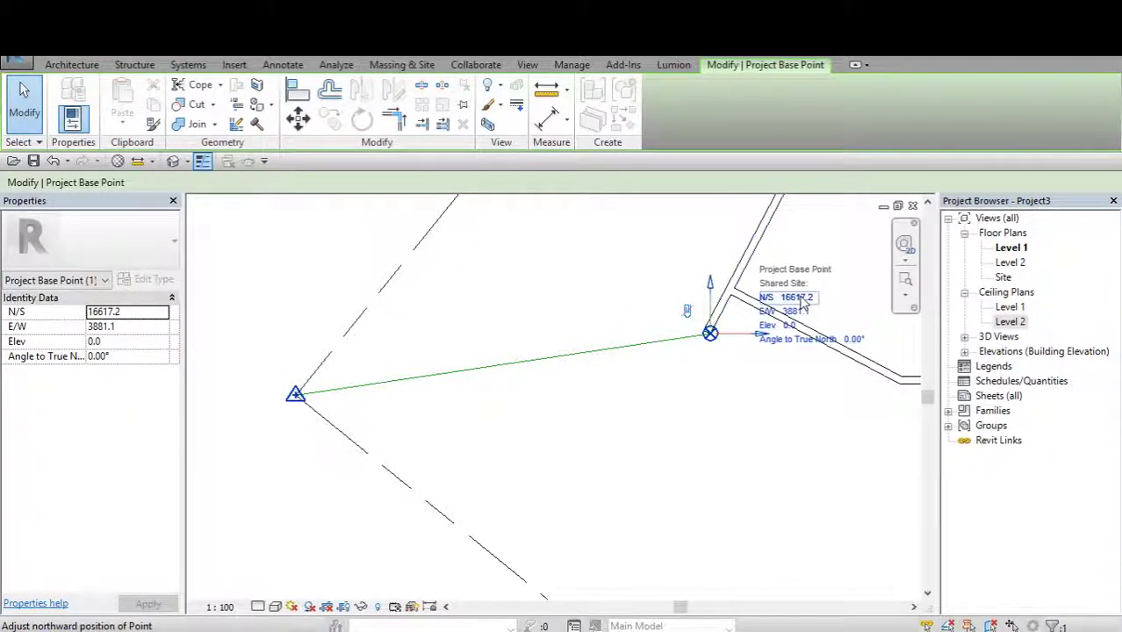
left_click(295, 393)
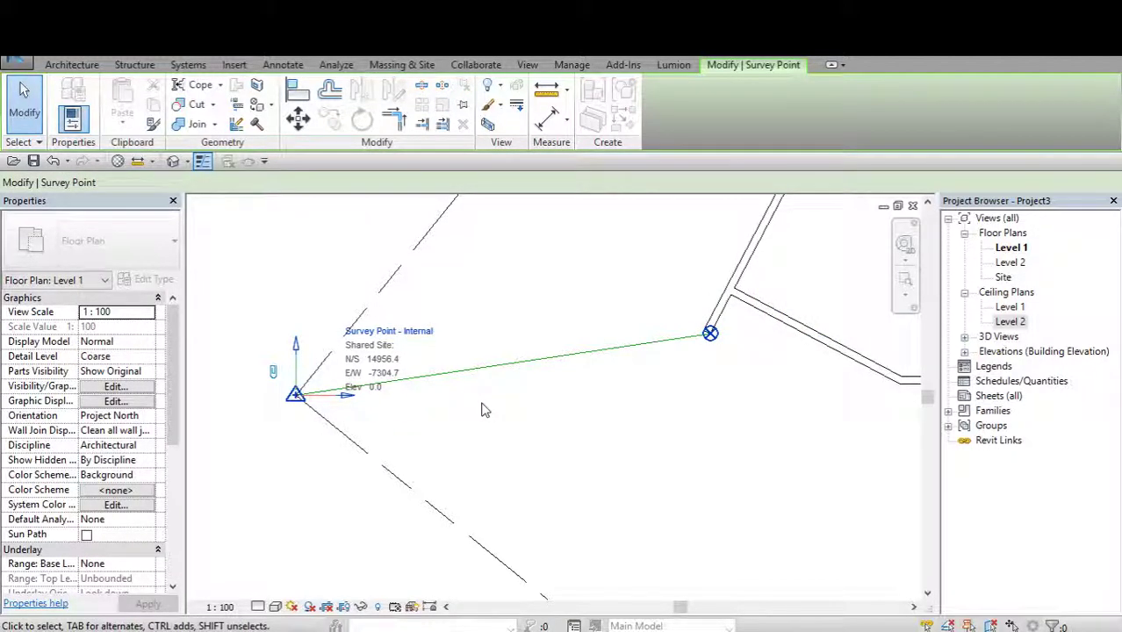
middle_click_drag(381, 365, 498, 431)
mouse_move(594, 419)
middle_mouse_down()
mouse_move(530, 433)
mouse_move(579, 431)
middle_mouse_up()
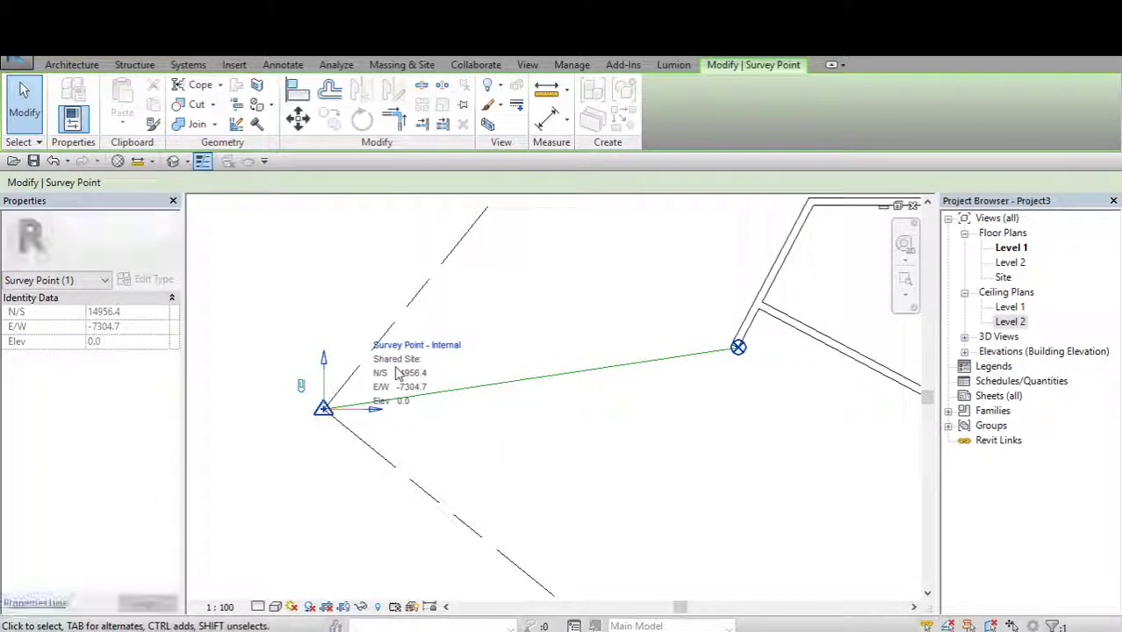
left_click(322, 400)
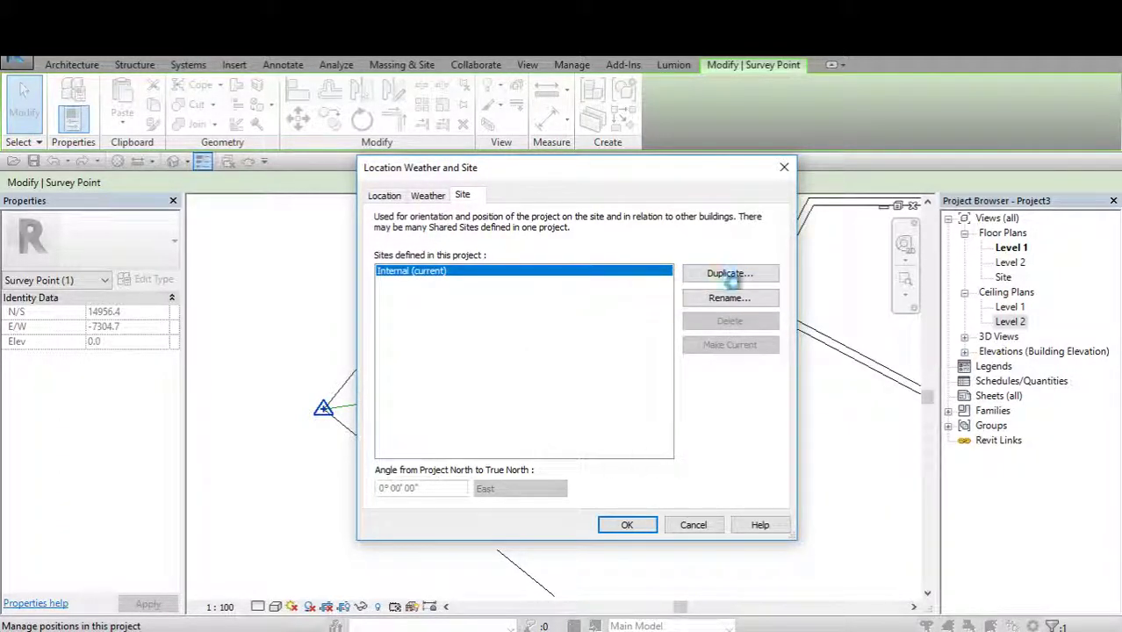
left_click(692, 525)
left_click(636, 243)
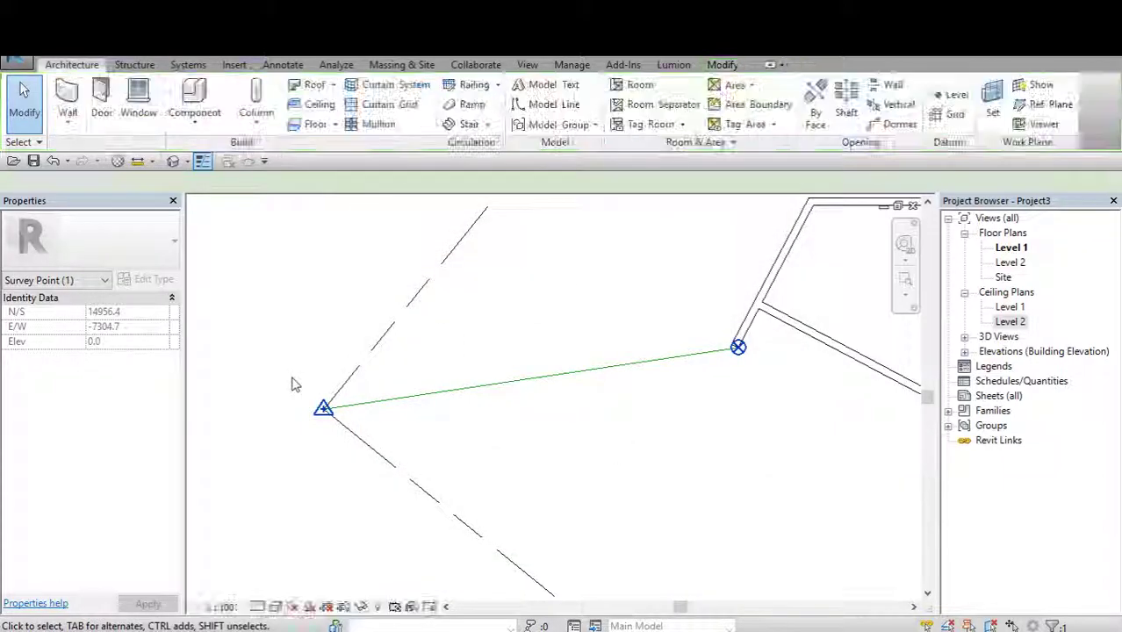
left_click(323, 408)
scroll(350, 427, "up", 1)
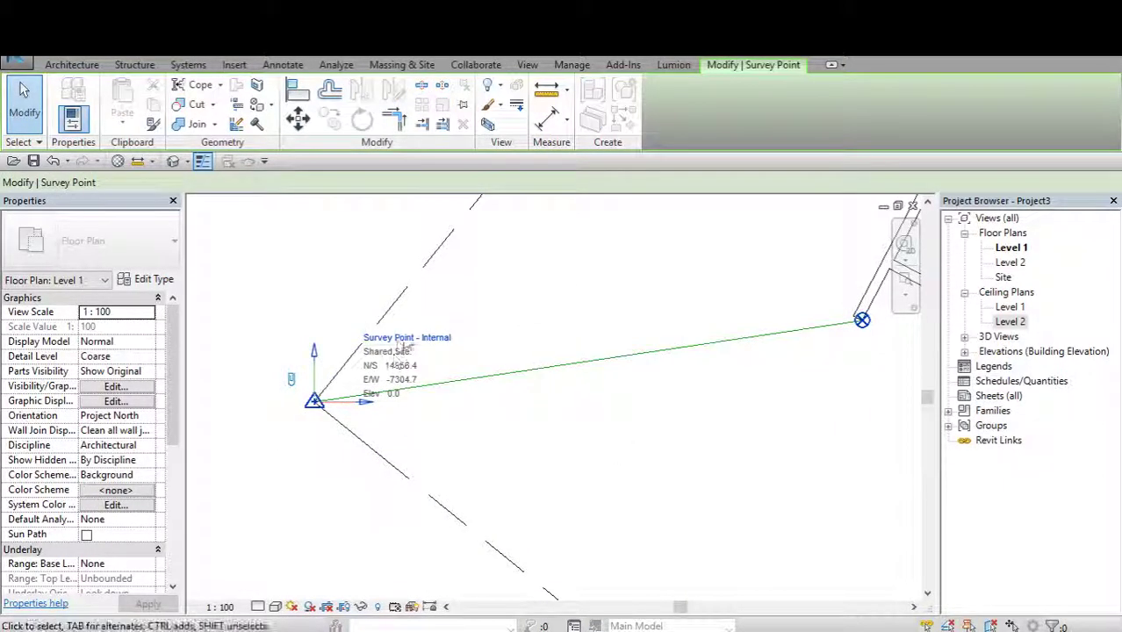
scroll(333, 431, "down", 1)
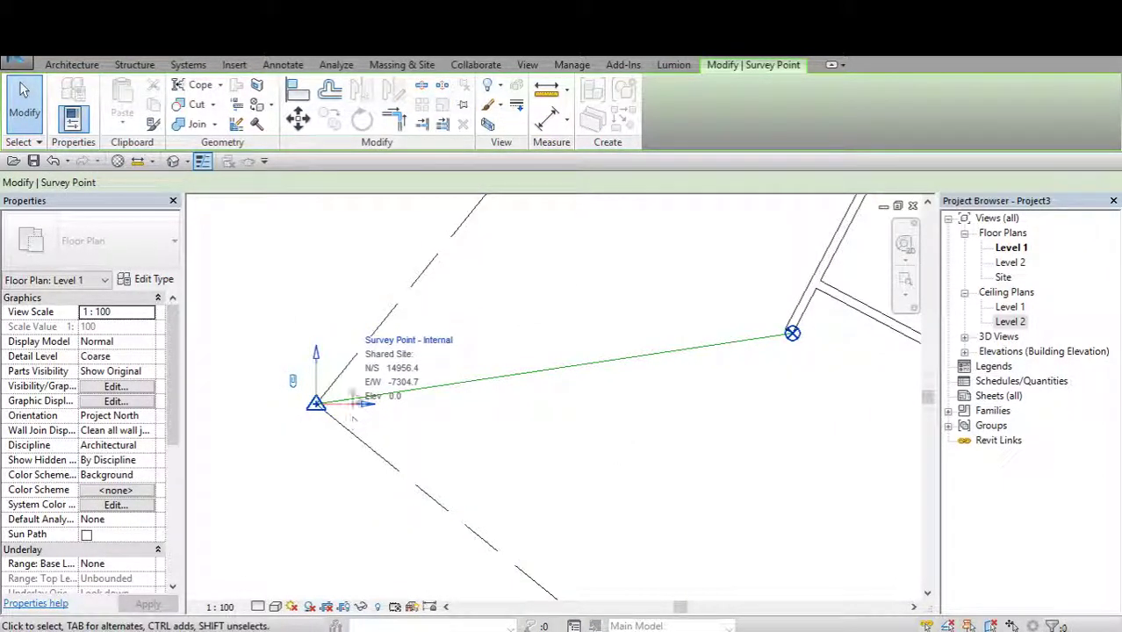
scroll(332, 403, "down", 1)
scroll(332, 330, "up", 1)
middle_click_drag(369, 290, 473, 431)
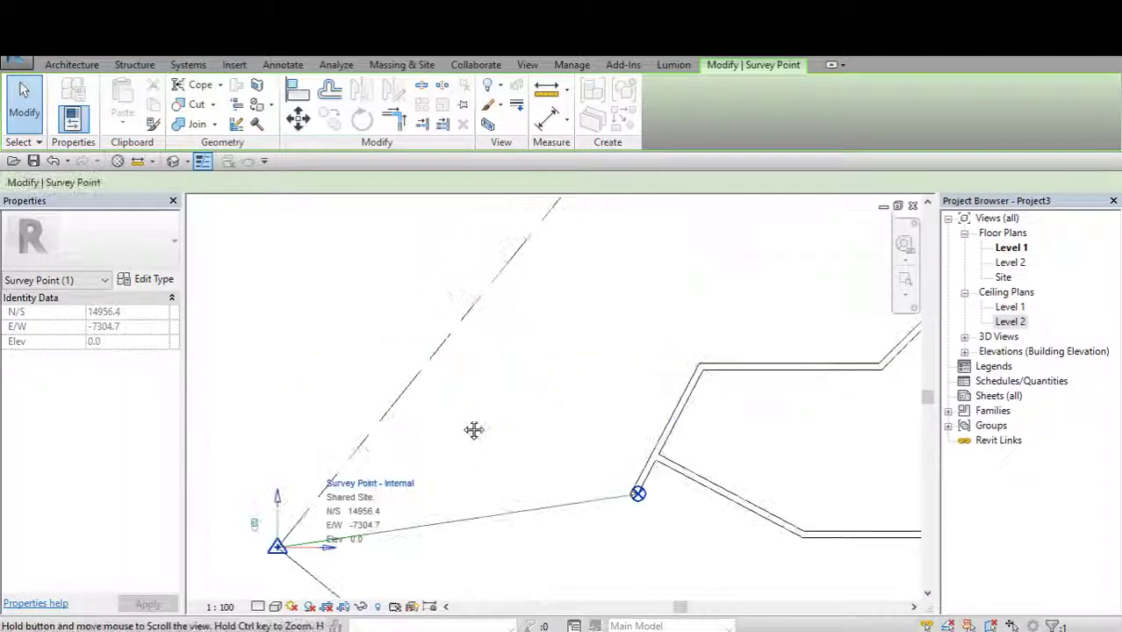
scroll(529, 334, "down", 1)
scroll(542, 294, "down", 1)
scroll(562, 290, "down", 1)
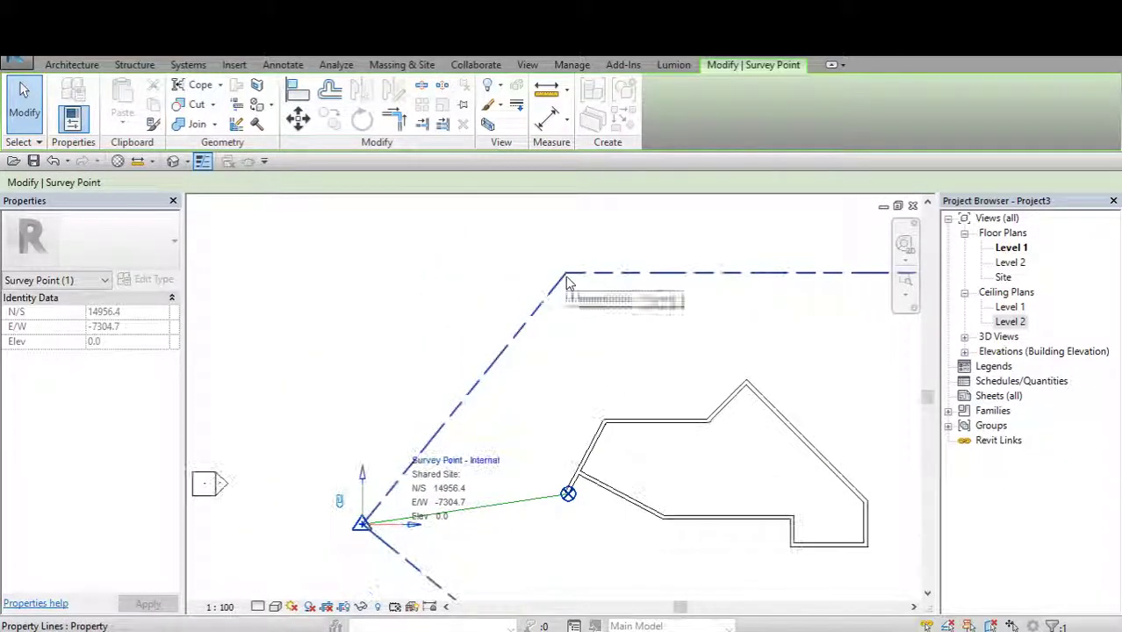
middle_click_drag(356, 515, 359, 483)
scroll(360, 482, "up", 1)
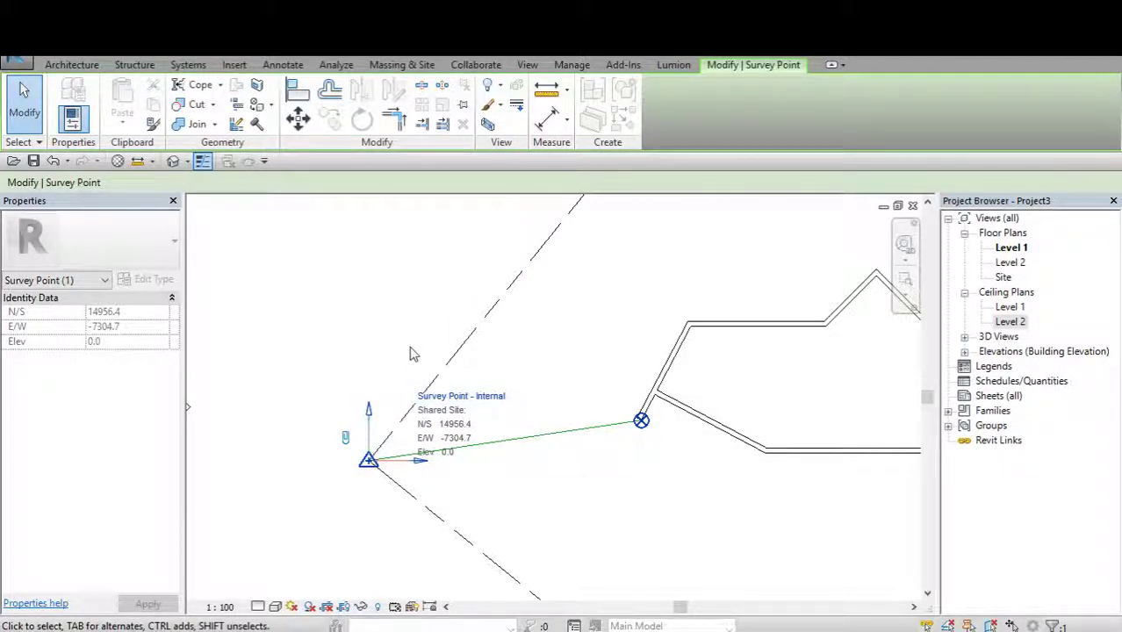
left_click(518, 386)
scroll(367, 466, "down", 1)
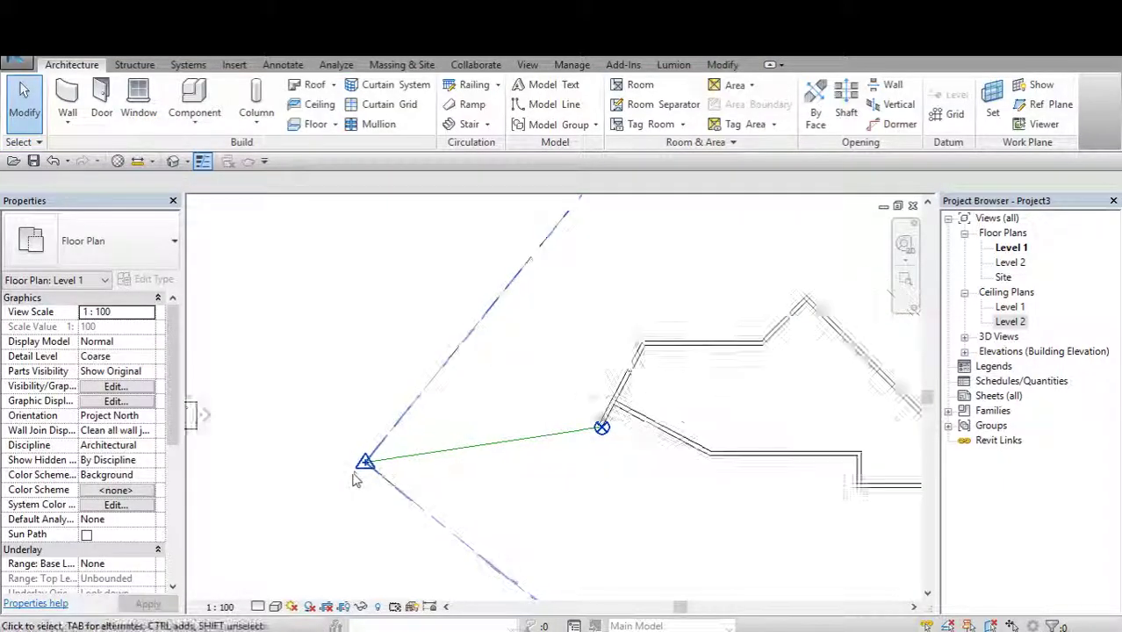
scroll(369, 462, "down", 2)
scroll(408, 459, "down", 1)
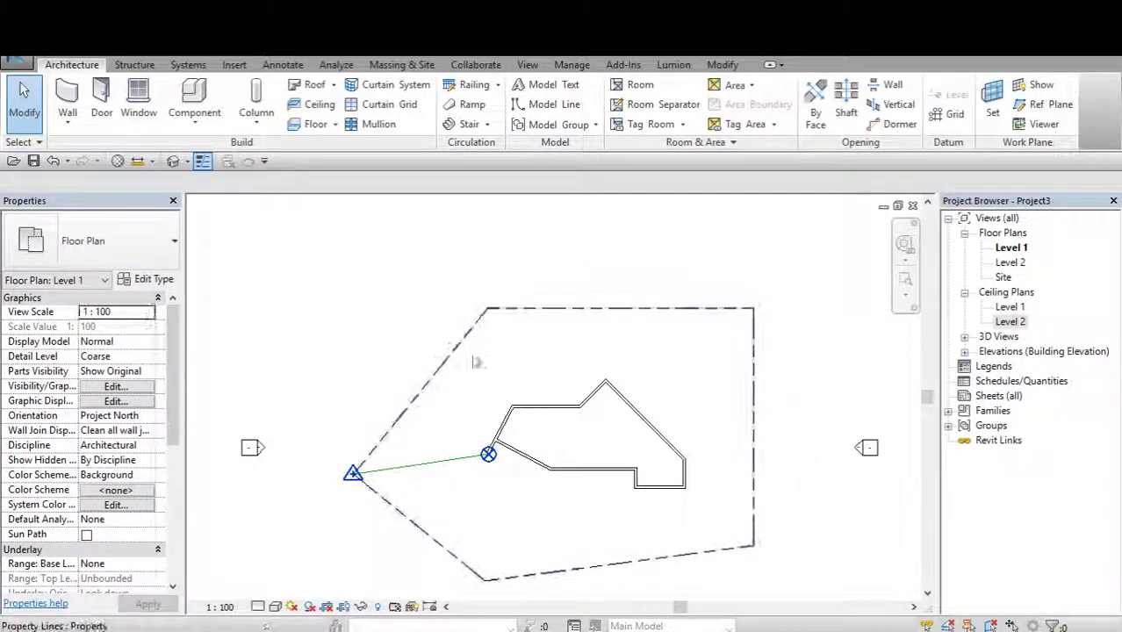
scroll(416, 413, "up", 1)
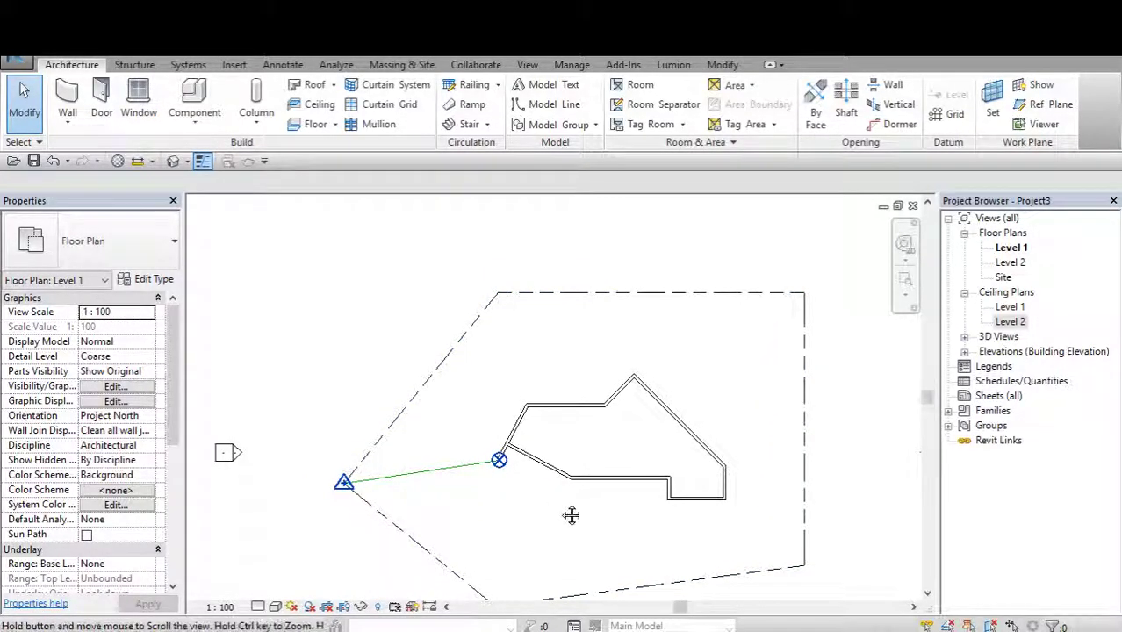
scroll(474, 503, "up", 1)
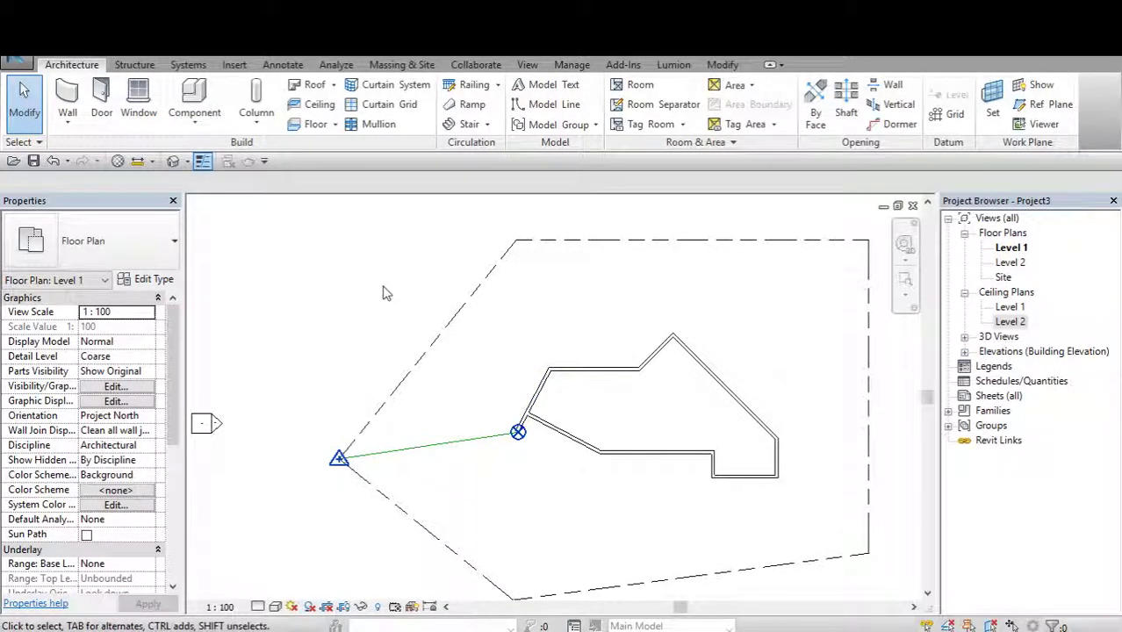
scroll(533, 448, "up", 1)
scroll(465, 400, "down", 1)
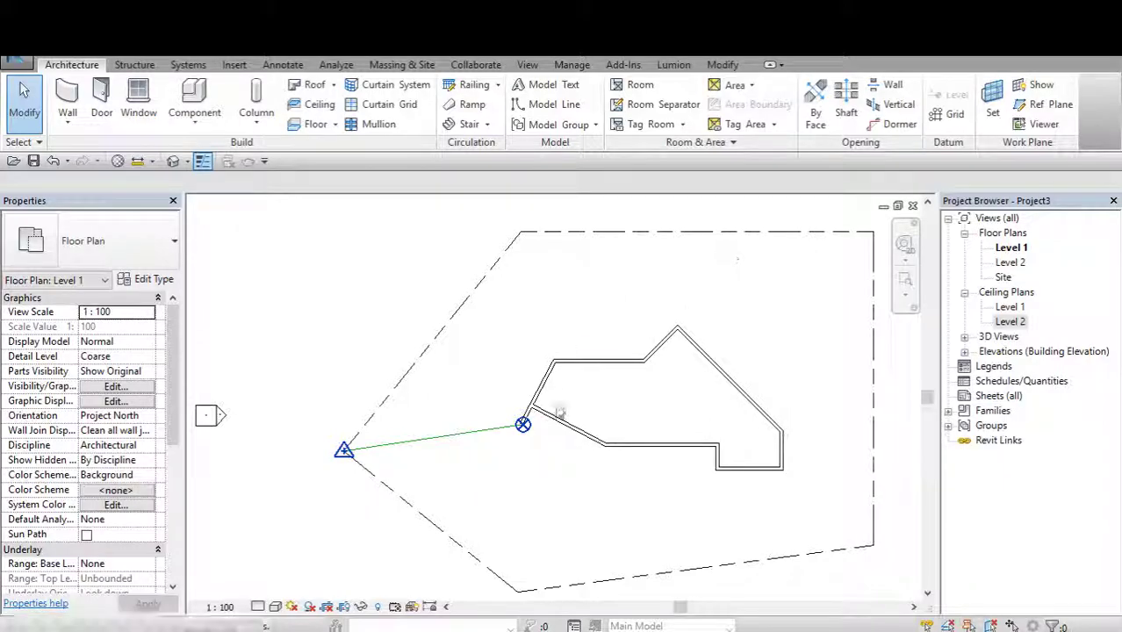
scroll(553, 430, "up", 1)
scroll(553, 421, "up", 1)
scroll(556, 430, "up", 1)
scroll(554, 430, "up", 1)
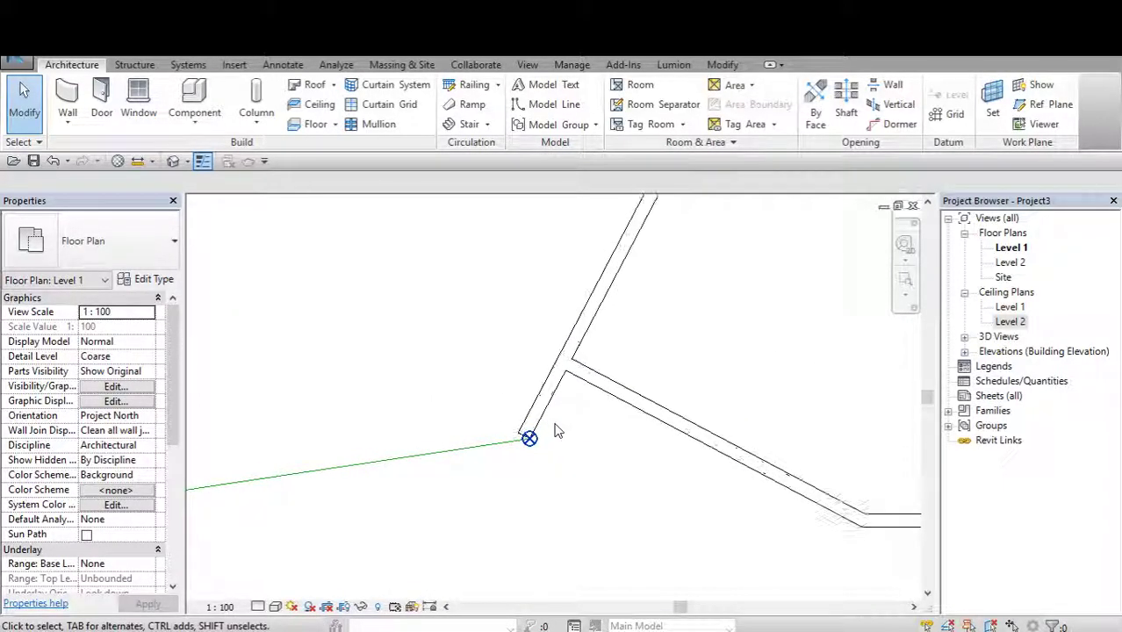
scroll(555, 430, "up", 2)
scroll(553, 434, "up", 1)
scroll(508, 451, "up", 2)
scroll(479, 457, "up", 2)
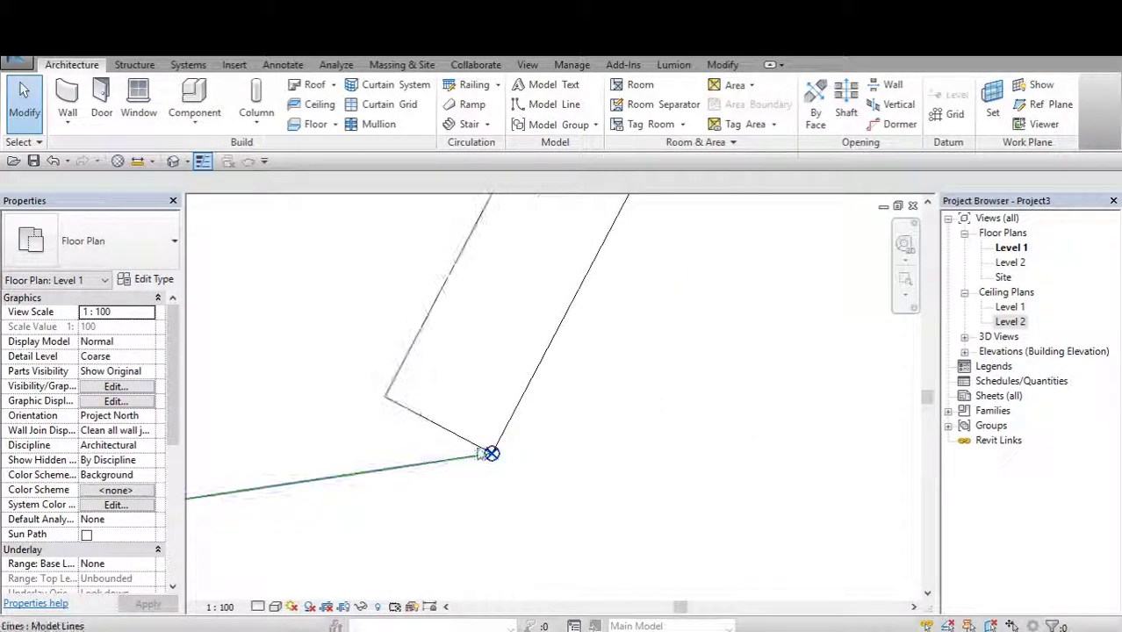
Change the project base point's N/S to 0.0 and pan to find it below the site boundary.
left_click(535, 492)
scroll(534, 492, "down", 3)
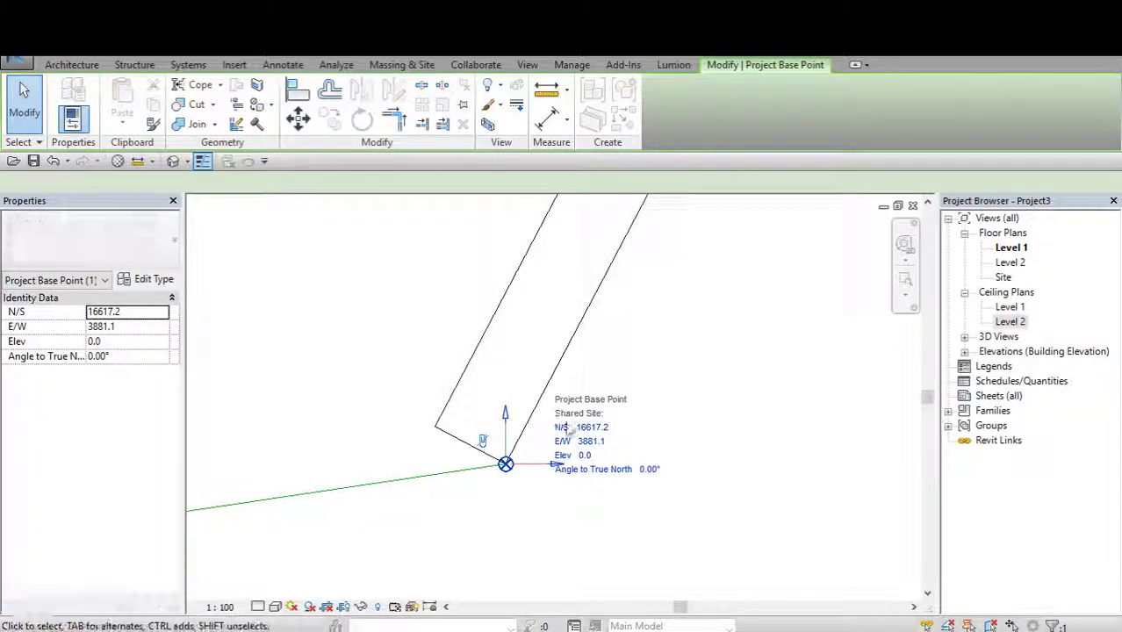
scroll(720, 411, "down", 2)
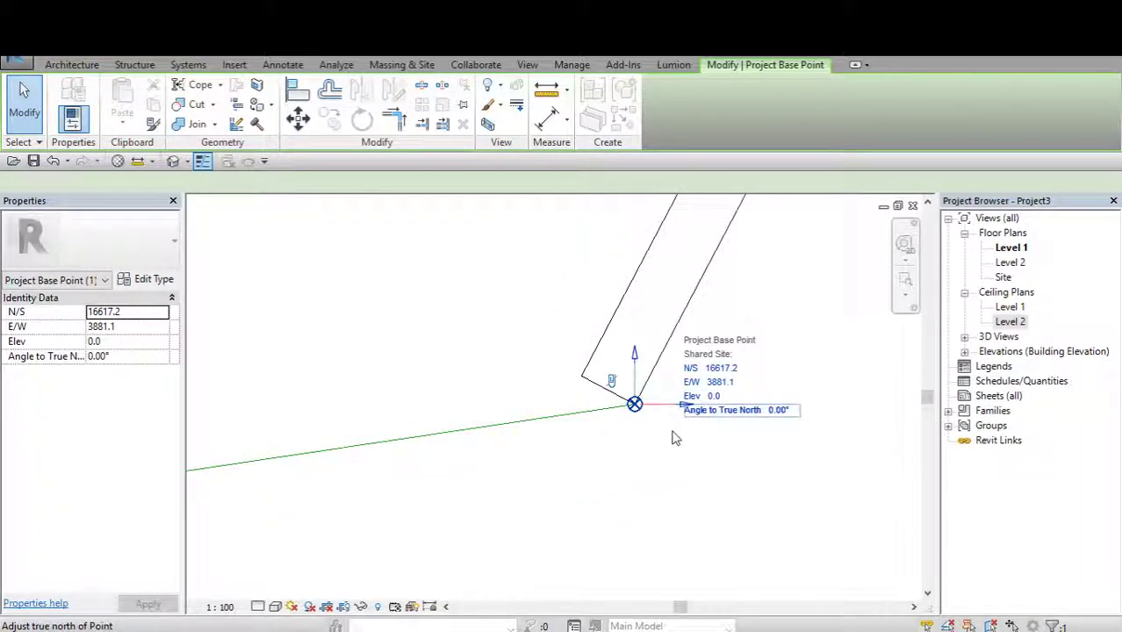
left_click(725, 373)
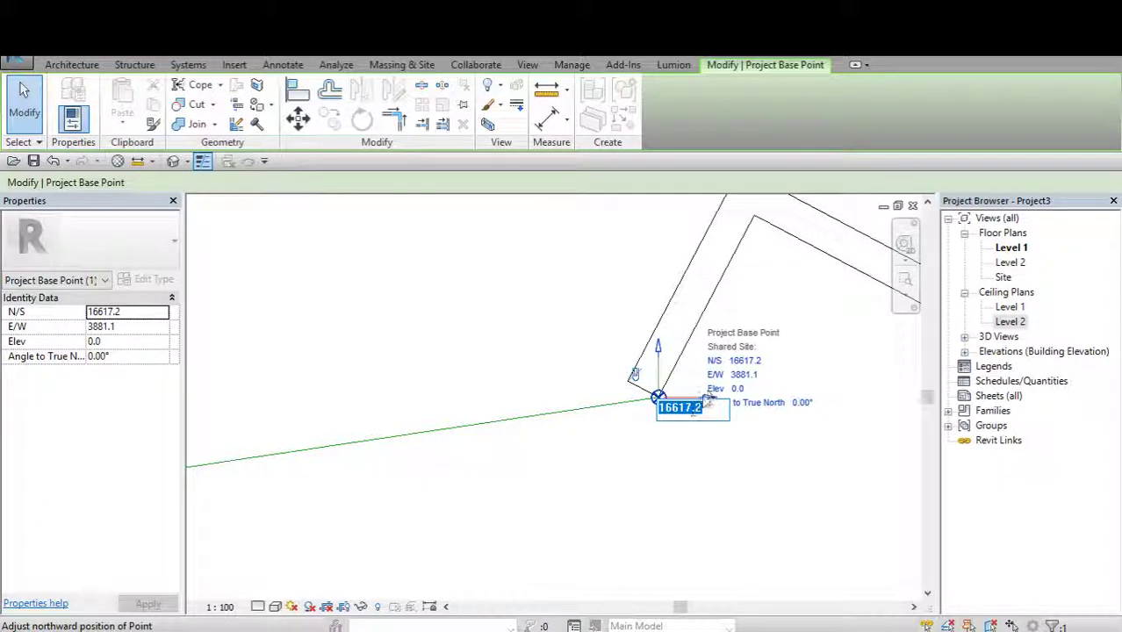
scroll(708, 399, "up", 1)
middle_click_drag(751, 376, 693, 400)
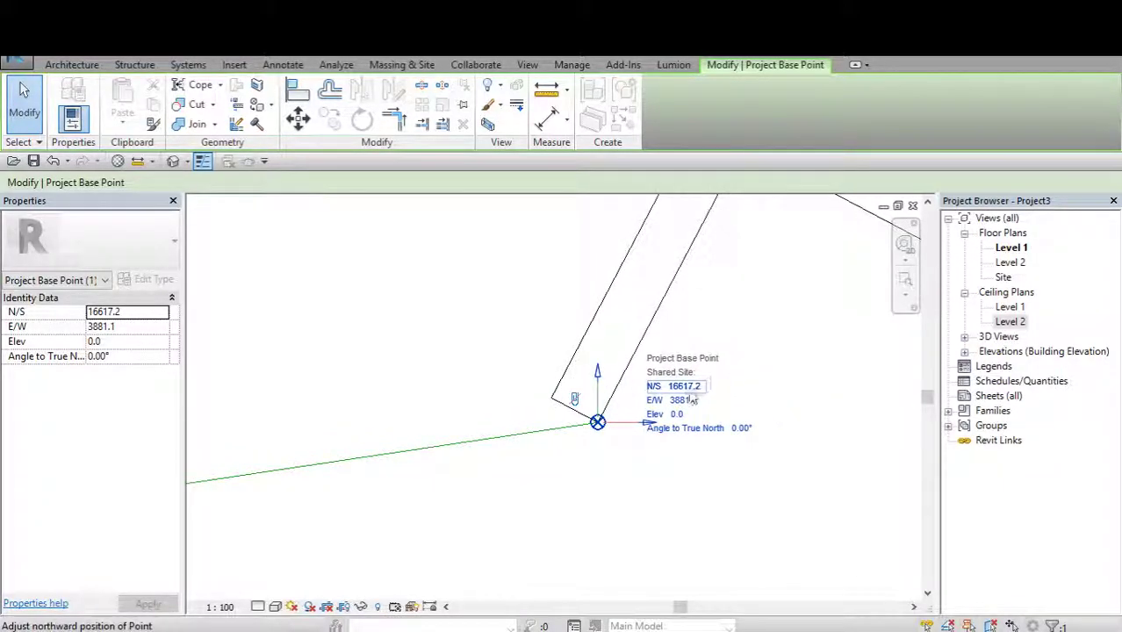
type("0")
key("Return")
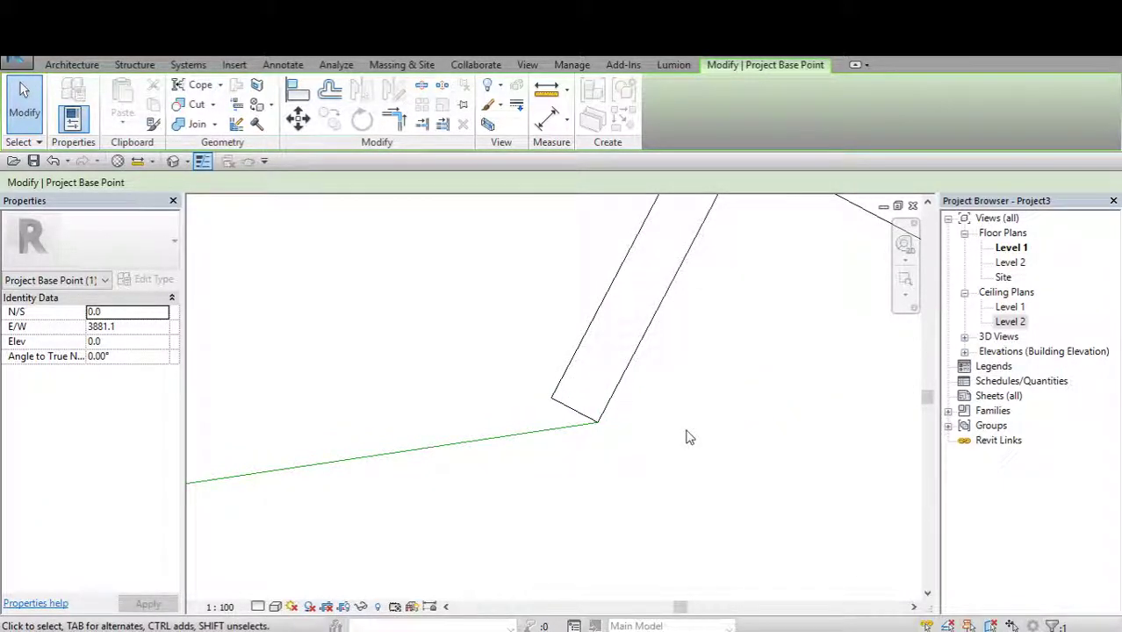
mouse_move(656, 436)
middle_mouse_down()
mouse_move(592, 399)
mouse_move(545, 463)
middle_mouse_up()
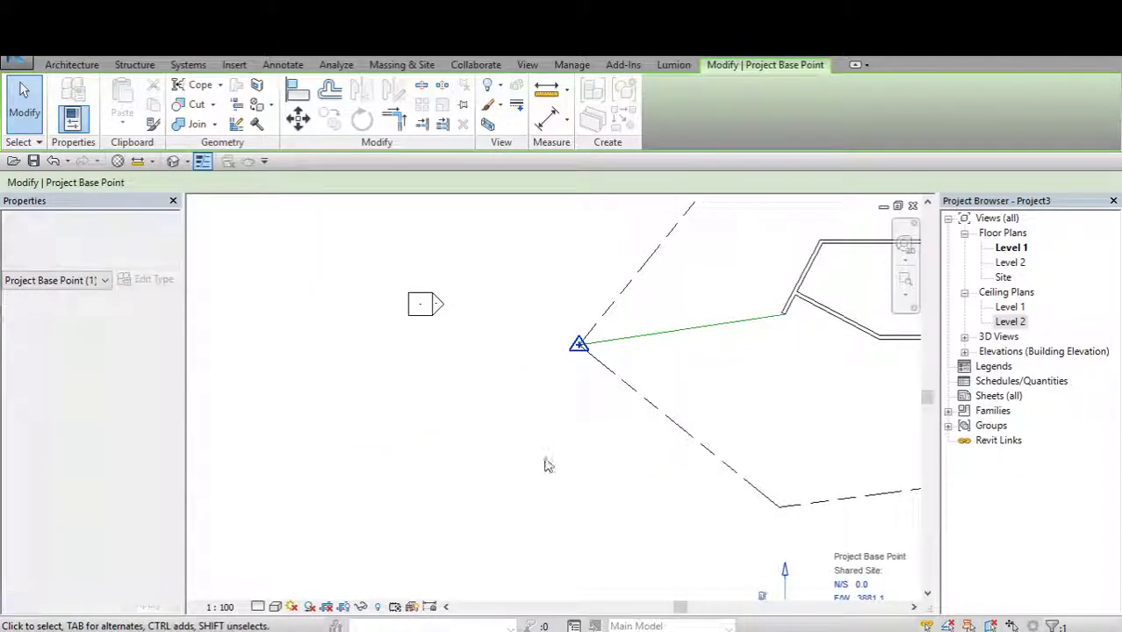
scroll(545, 463, "down", 2)
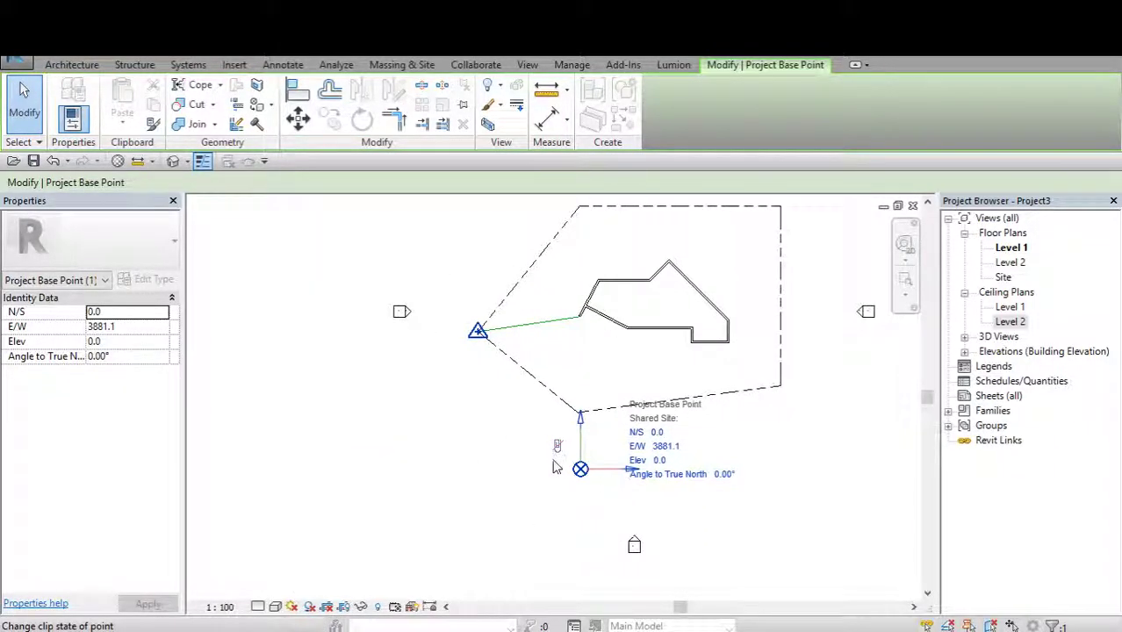
scroll(562, 463, "up", 2)
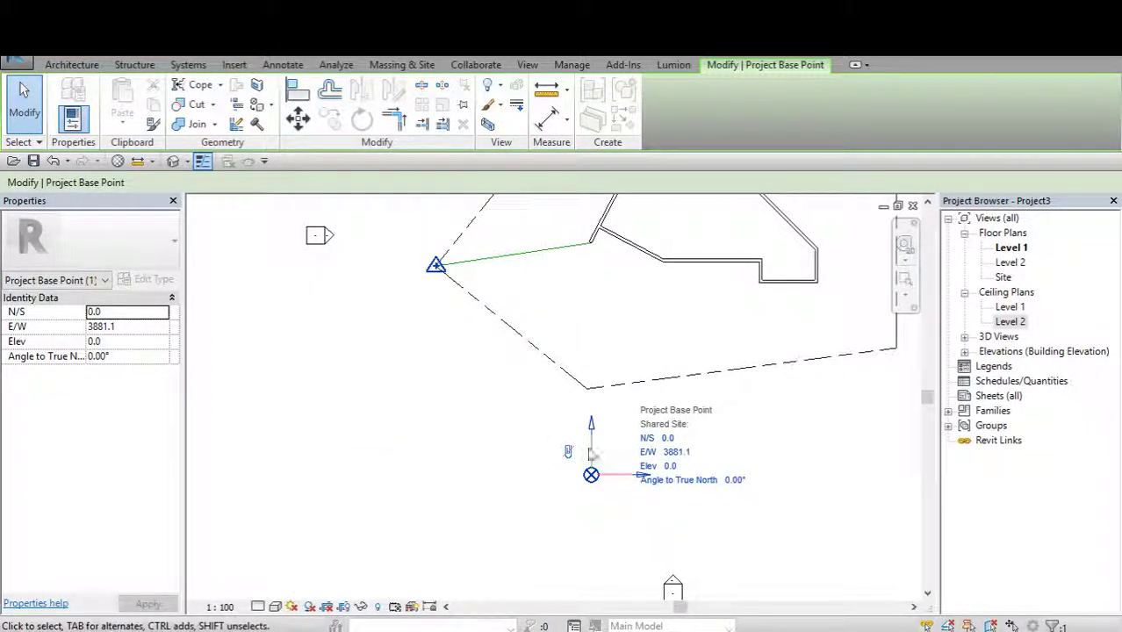
Move the project base point to its startup location (N/S 17168.3, E/W 9734.0) and zoom into the building.
right_click(596, 480)
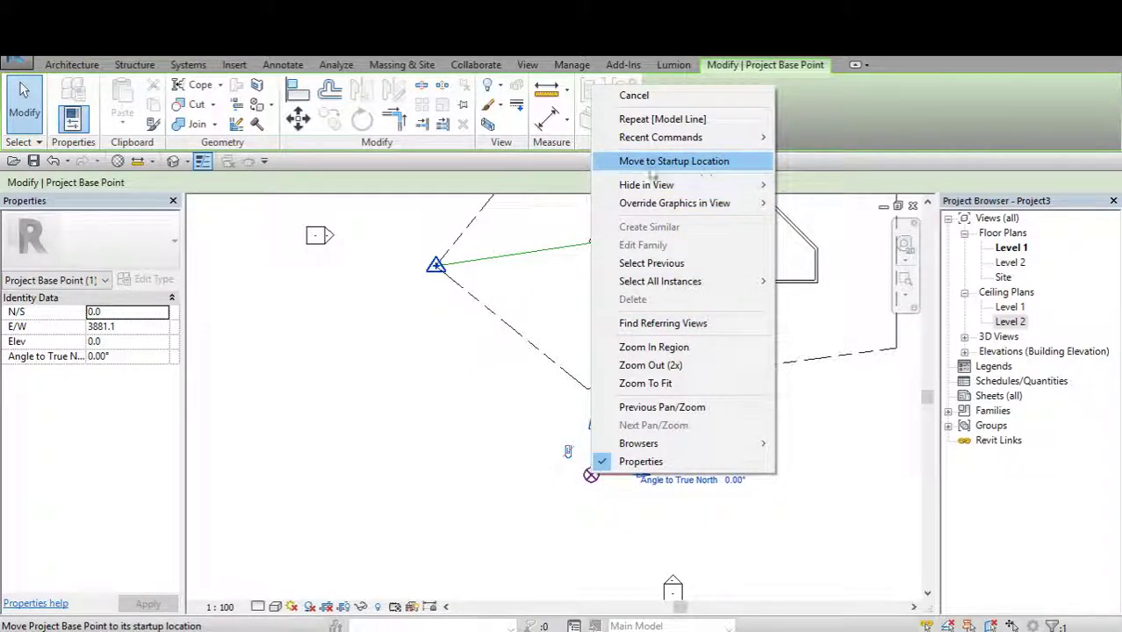
left_click(689, 167)
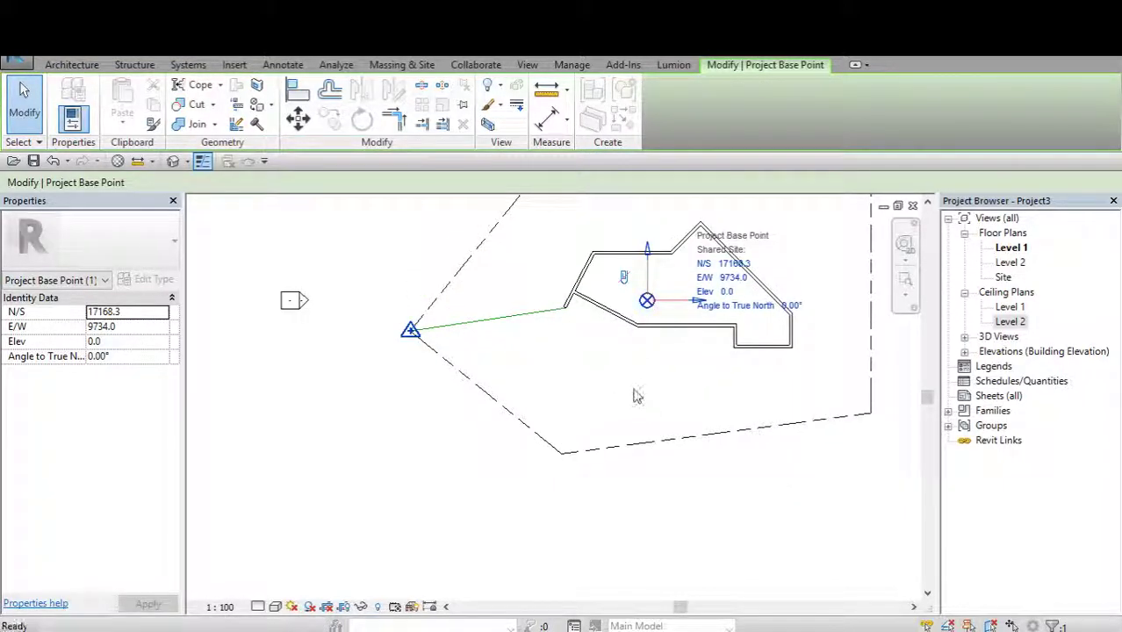
scroll(638, 396, "down", 3)
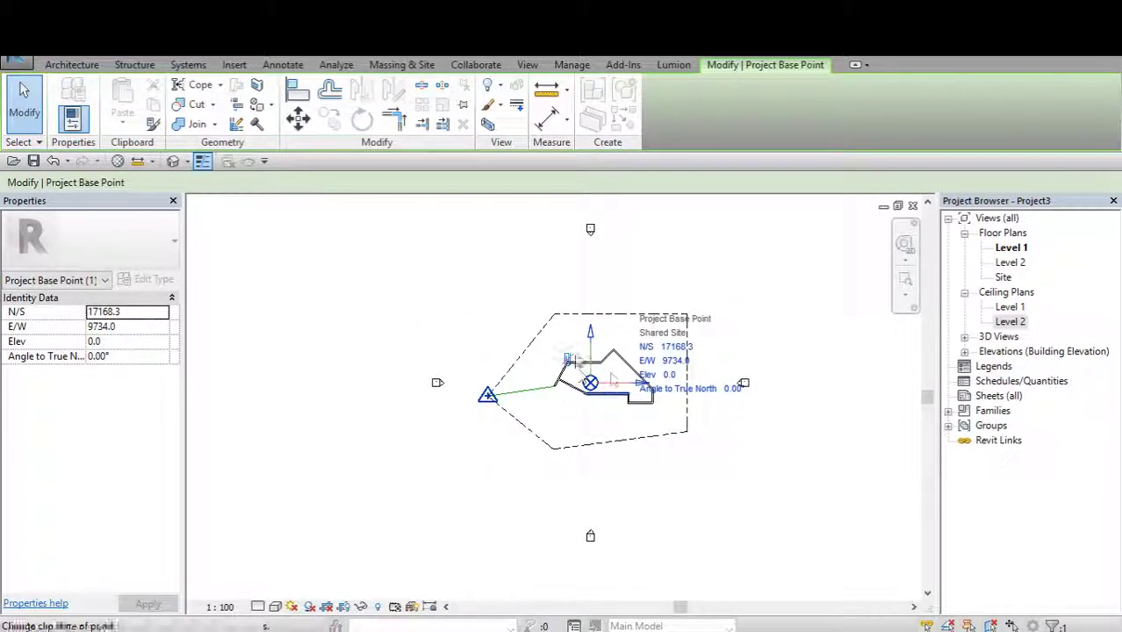
scroll(606, 382, "up", 1)
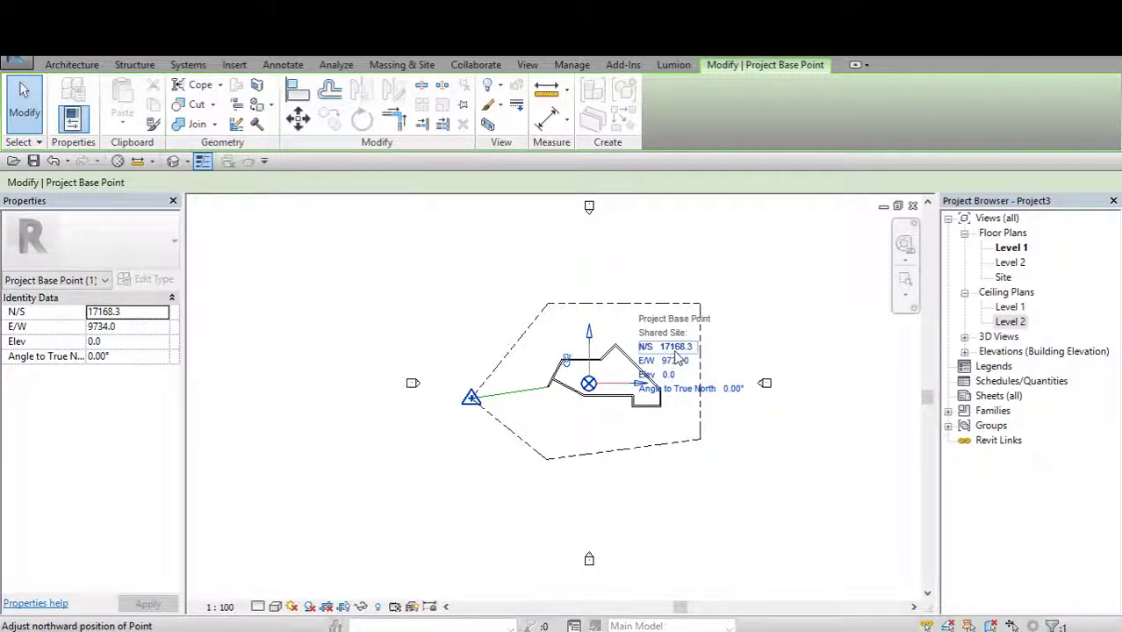
scroll(682, 365, "up", 1)
scroll(682, 364, "up", 1)
scroll(683, 355, "up", 1)
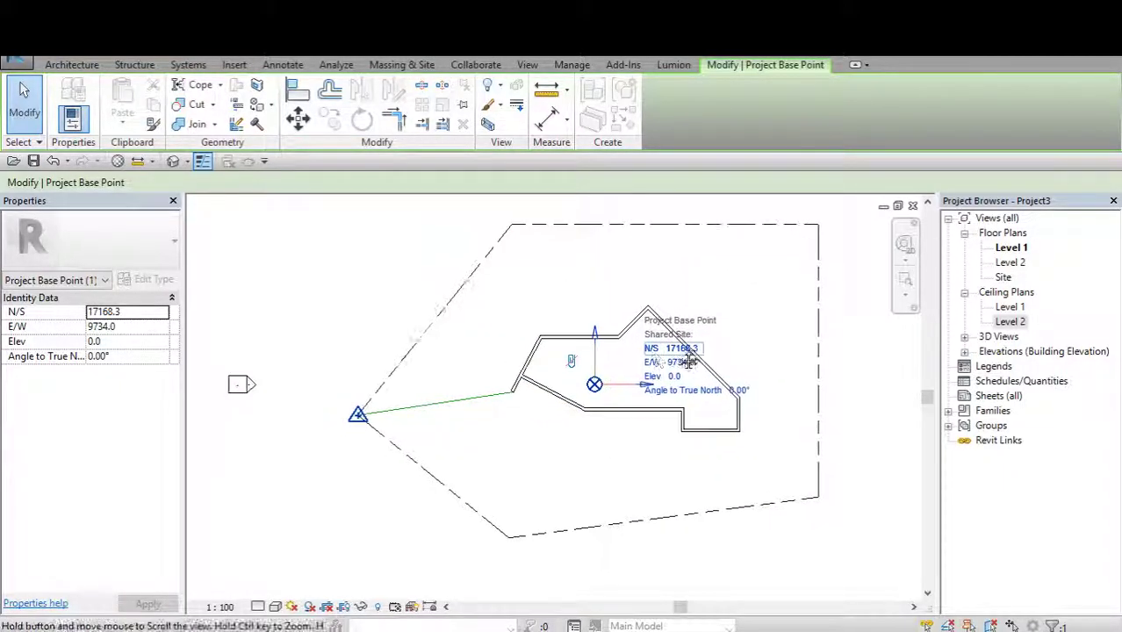
scroll(684, 350, "up", 1)
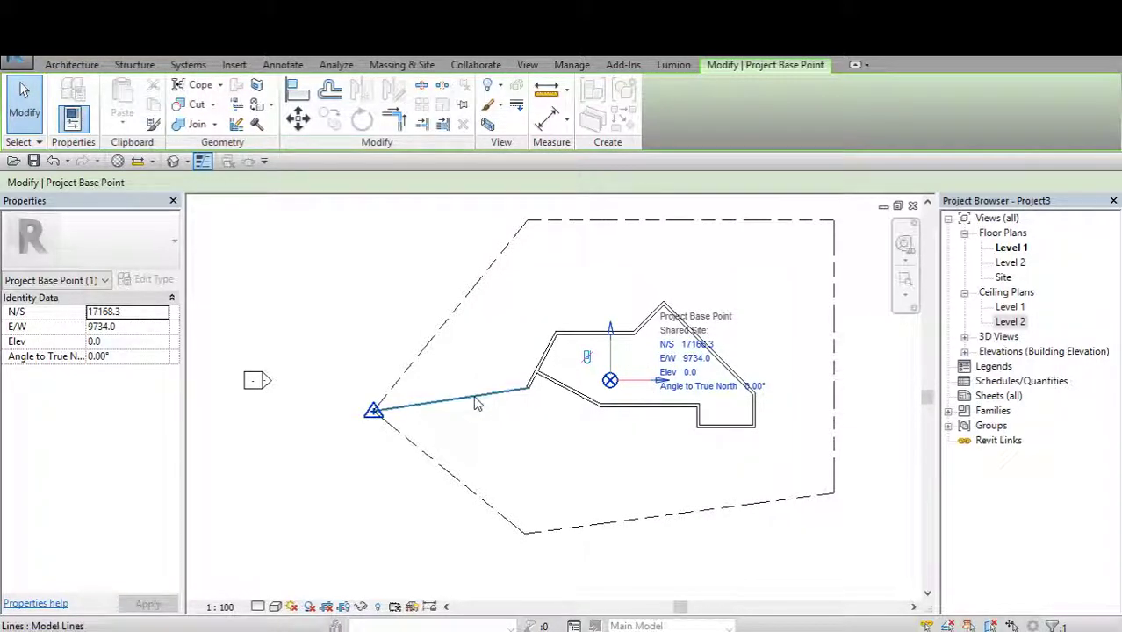
left_click(507, 402)
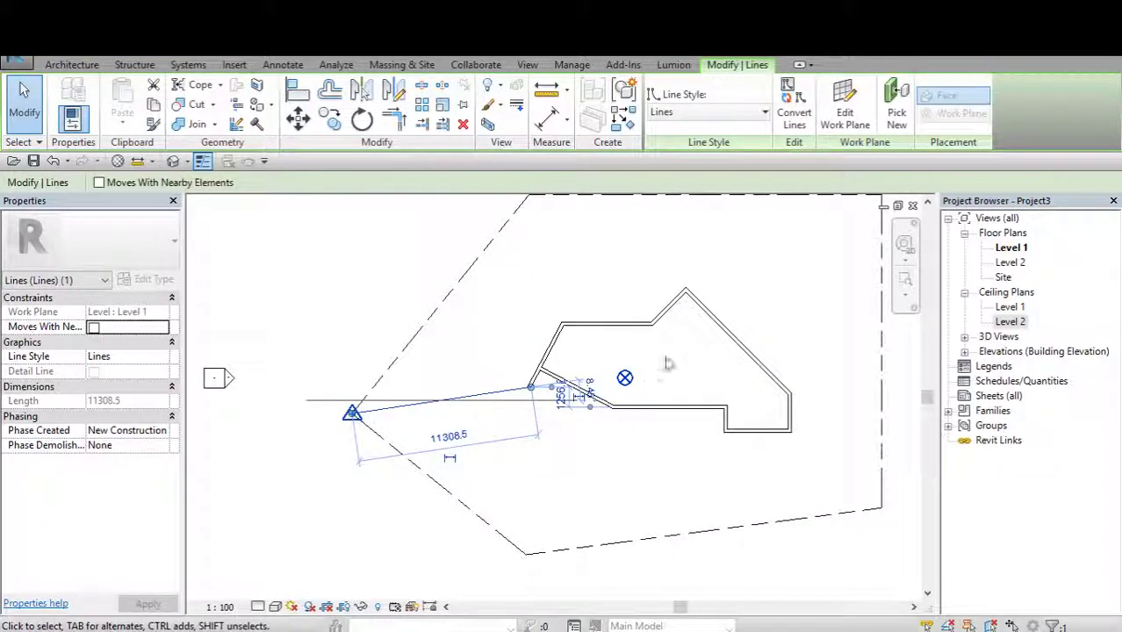
scroll(667, 363, "up", 2)
scroll(647, 389, "up", 1)
Drag the project base point back onto the wall corner at the green line's end.
left_click(635, 376)
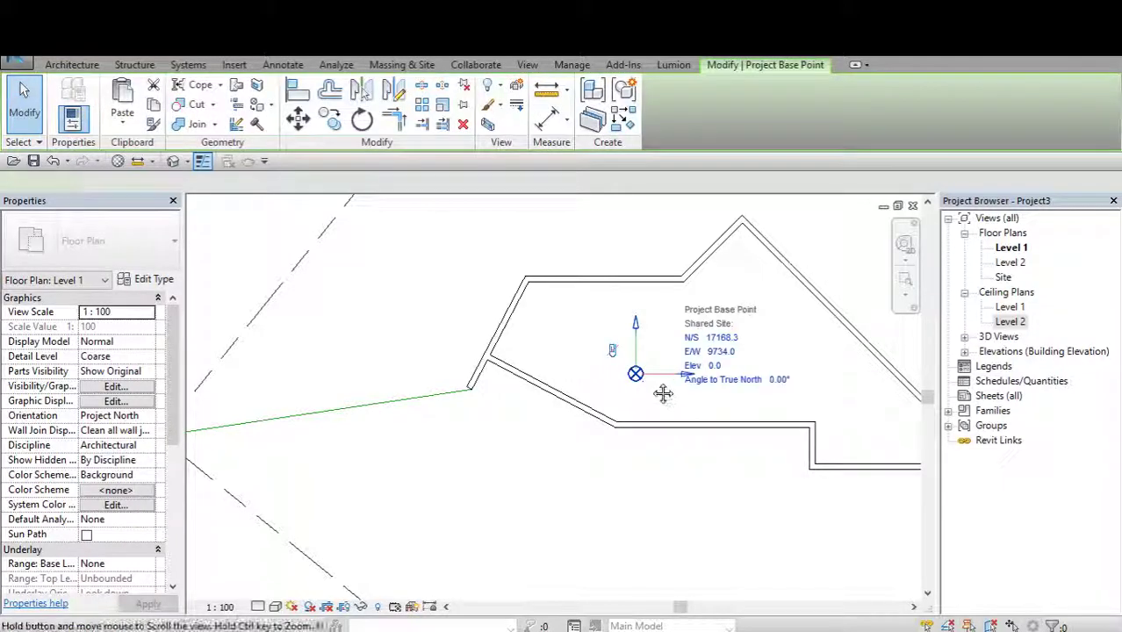
mouse_move(646, 373)
left_mouse_down()
mouse_move(551, 397)
mouse_move(396, 380)
left_mouse_up()
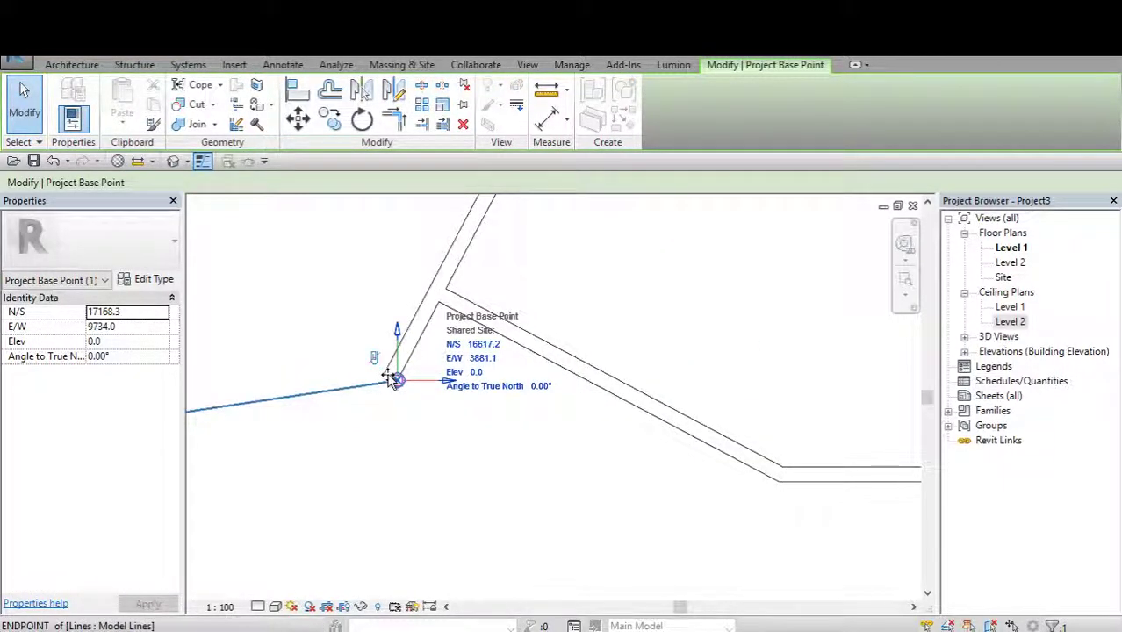
middle_click_drag(410, 419, 467, 457)
key("Escape")
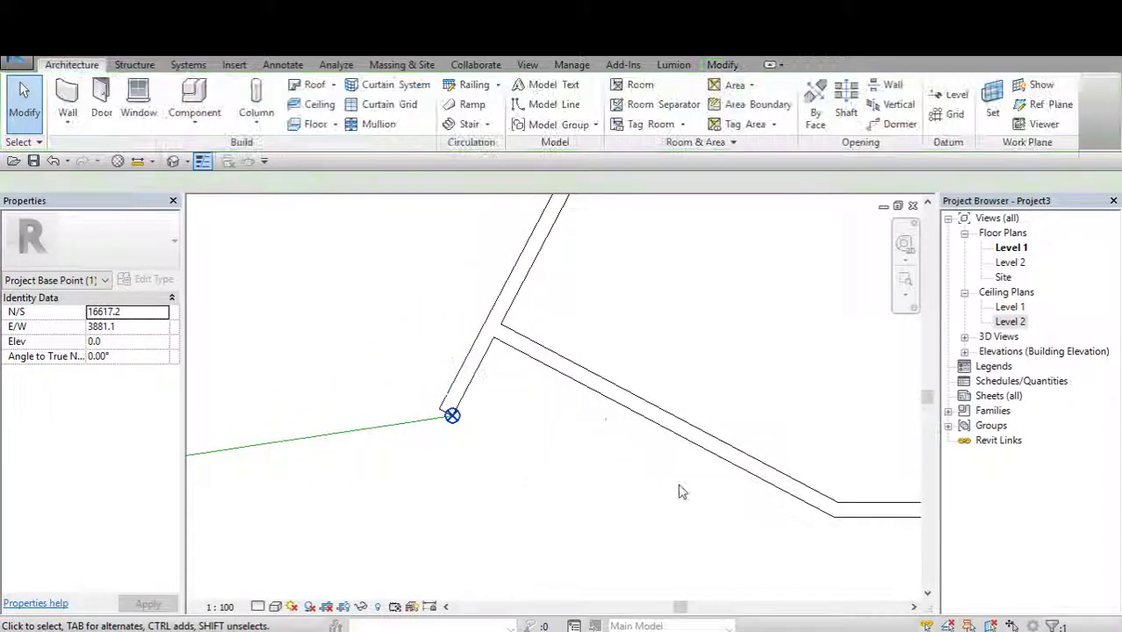
Reselect the base point at the corner to confirm N/S 16617.2, E/W 3881.1.
middle_click_drag(679, 490, 520, 438)
scroll(605, 467, "down", 2)
mouse_move(605, 467)
middle_mouse_down()
mouse_move(410, 453)
mouse_move(354, 355)
middle_mouse_up()
scroll(354, 356, "up", 2)
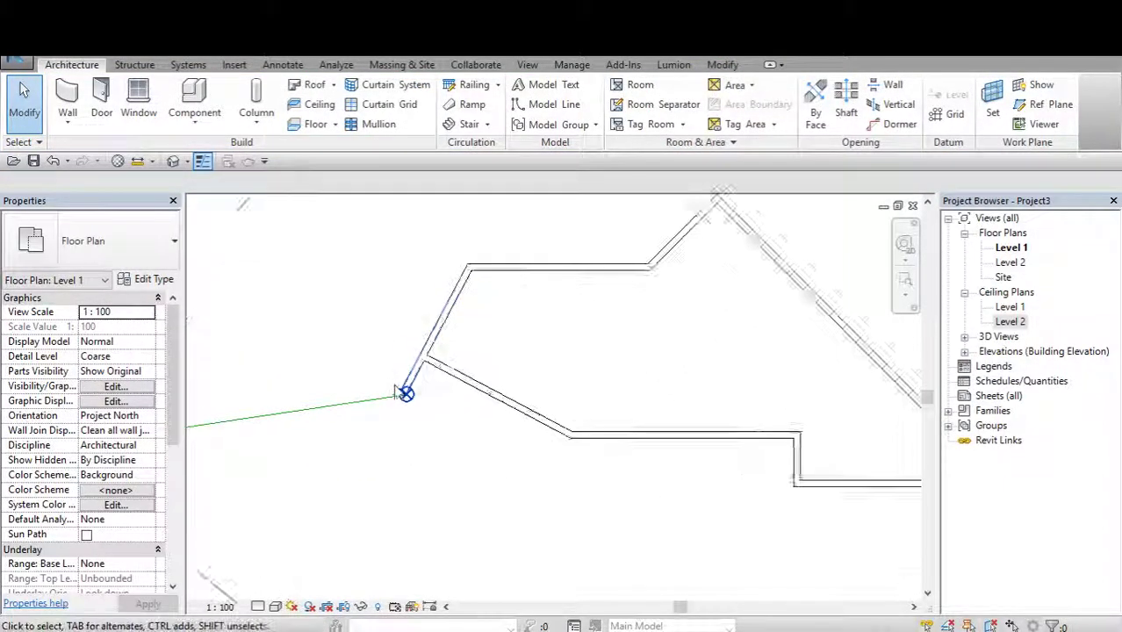
scroll(354, 355, "up", 2)
scroll(353, 356, "up", 1)
left_click_drag(354, 356, 491, 456)
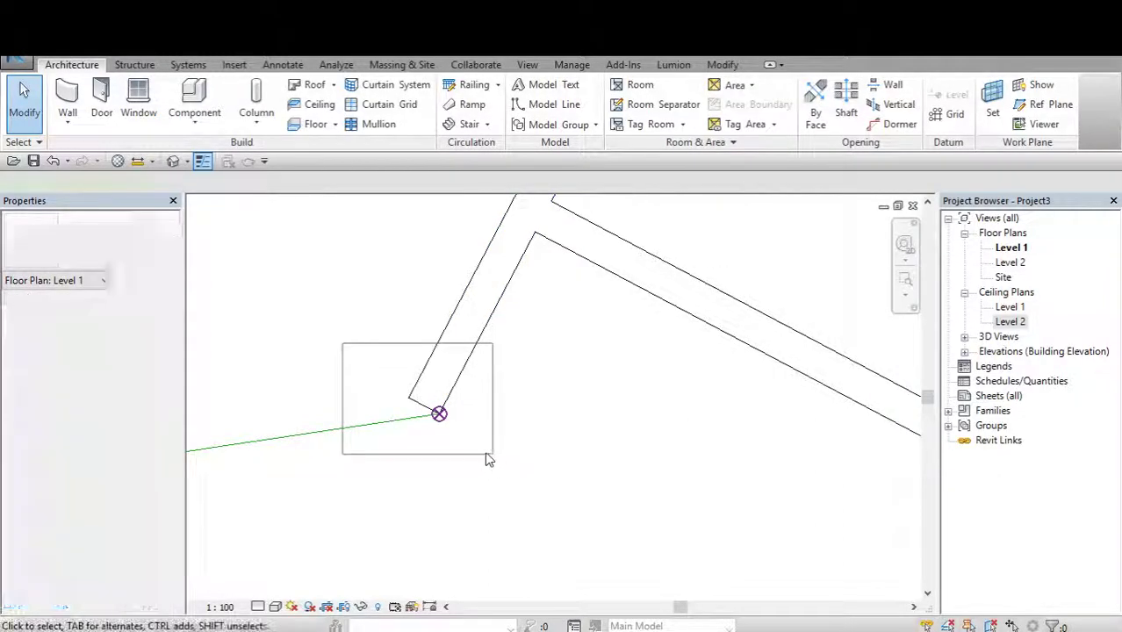
middle_click_drag(491, 455, 523, 460)
mouse_move(562, 392)
middle_mouse_down()
mouse_move(603, 394)
mouse_move(594, 416)
mouse_move(635, 399)
middle_mouse_up()
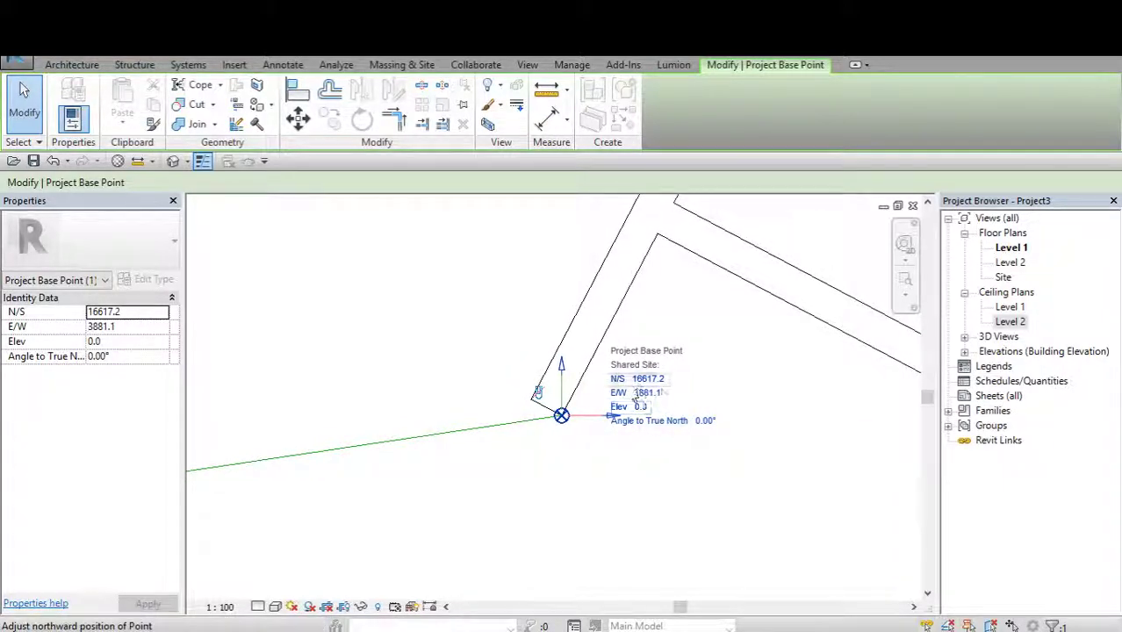
middle_click_drag(556, 414, 581, 451)
left_click_drag(534, 368, 659, 456)
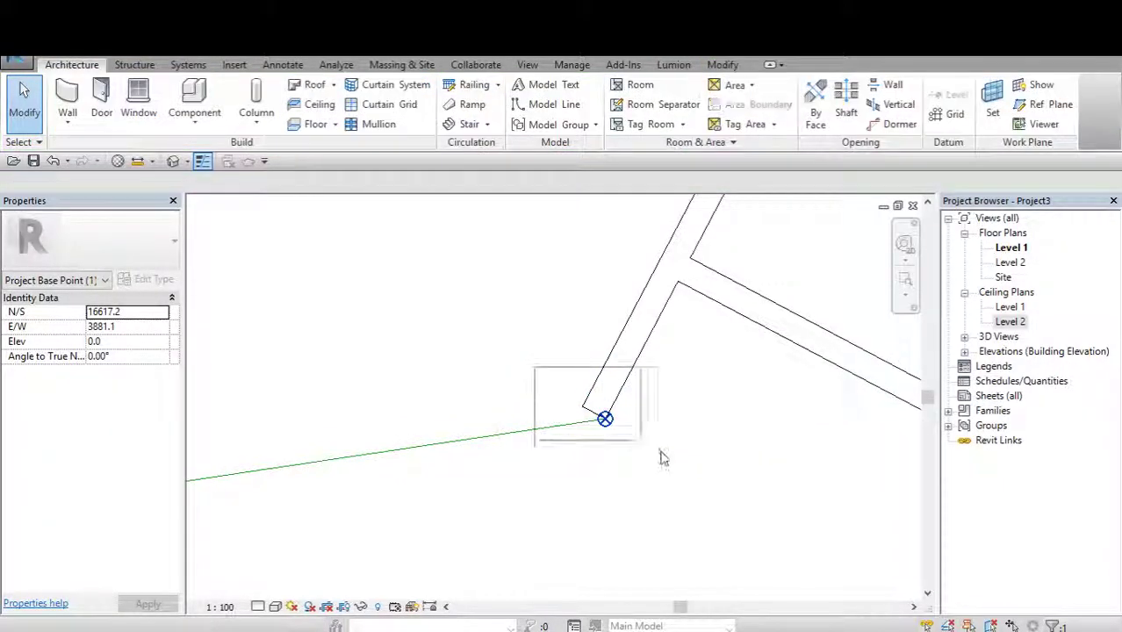
middle_click_drag(848, 437, 904, 444)
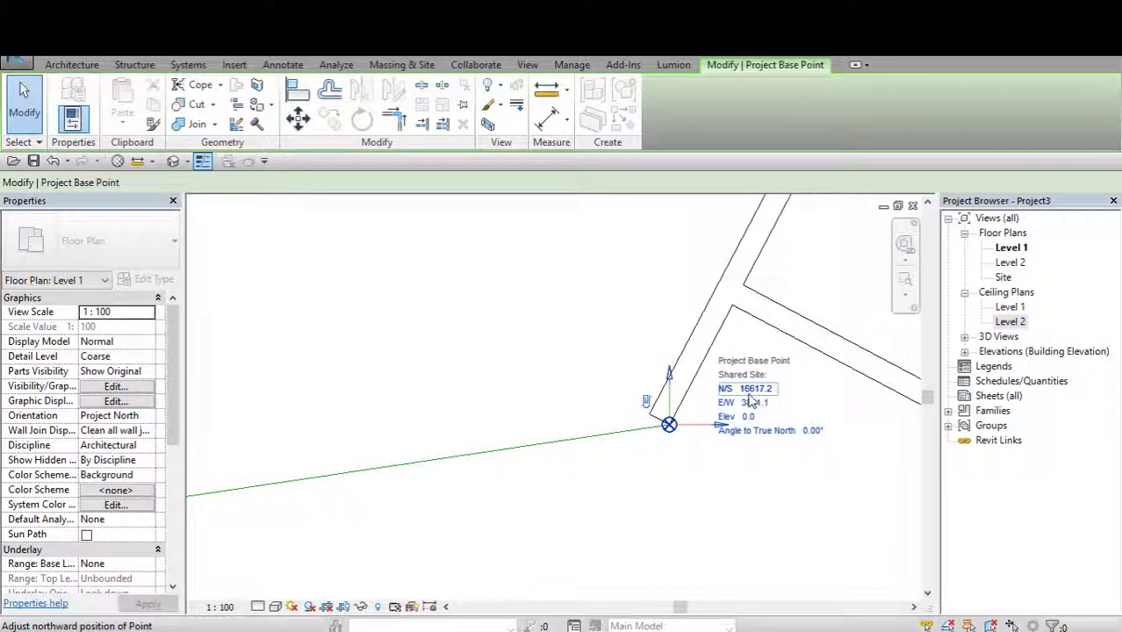
mouse_move(407, 473)
middle_mouse_down()
mouse_move(538, 443)
mouse_move(460, 446)
middle_mouse_up()
Check the model line's length and the survey point's coordinates.
left_click(615, 427)
middle_click_drag(298, 486, 426, 466)
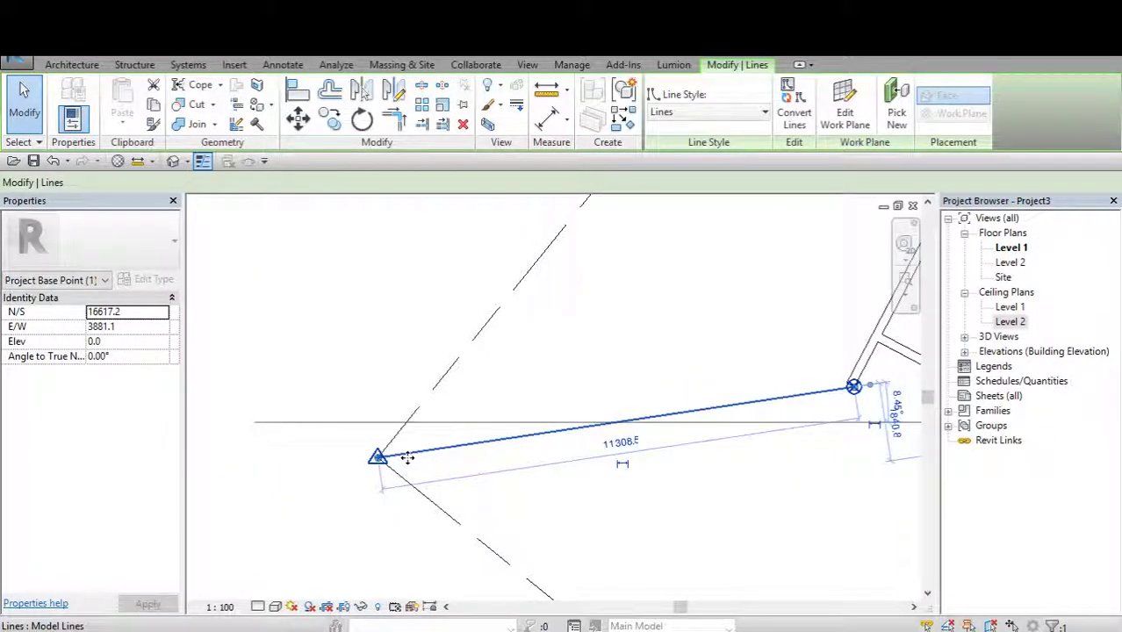
key("Escape")
left_click(437, 506)
scroll(582, 493, "down", 2)
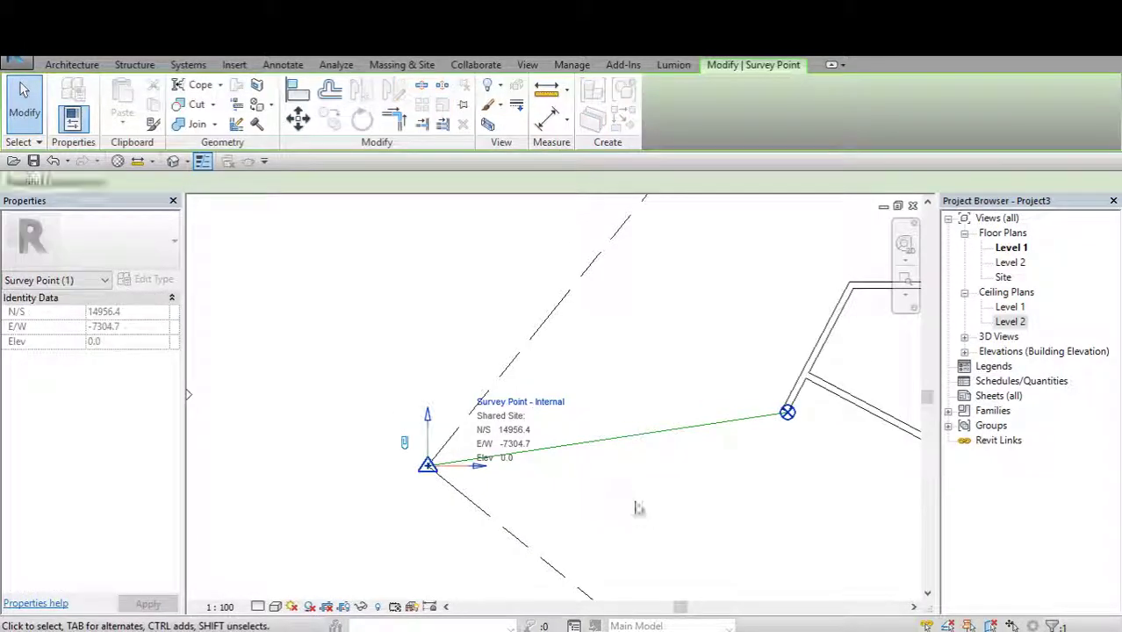
key("Escape")
scroll(667, 496, "down", 1)
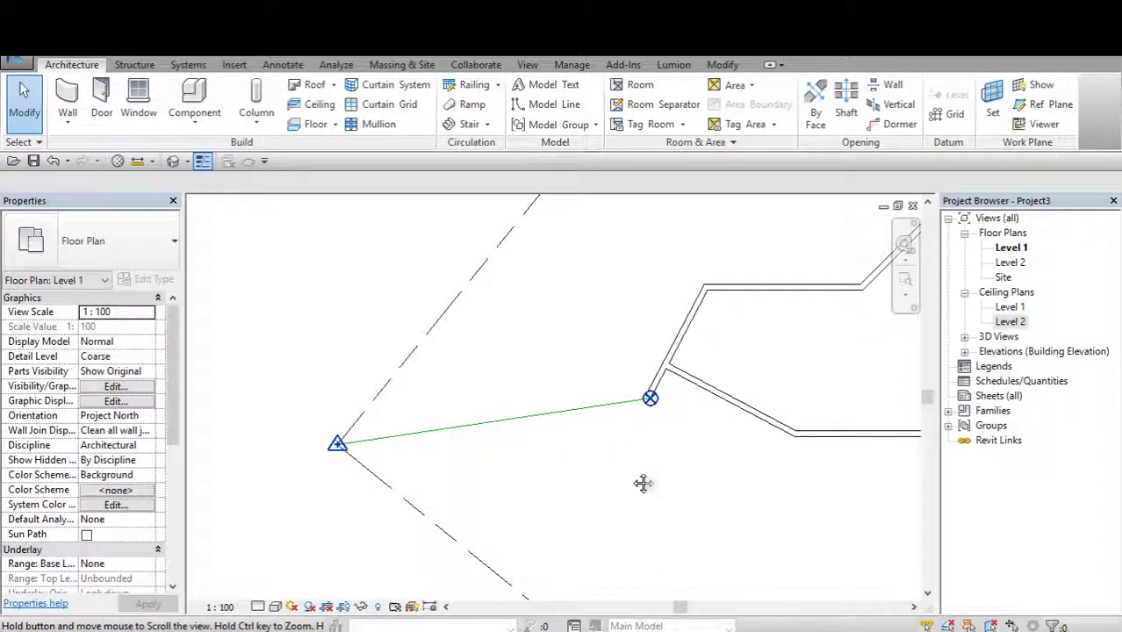
middle_click_drag(644, 482, 362, 438)
left_click_drag(362, 386, 469, 499)
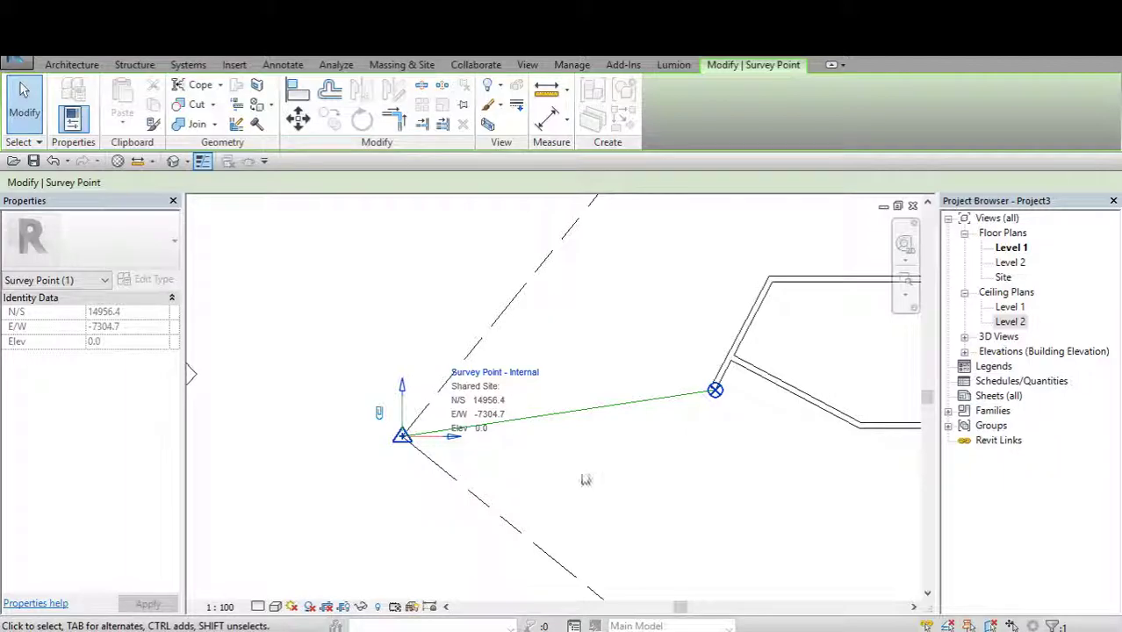
scroll(497, 476, "up", 1)
key("Escape")
scroll(646, 448, "down", 1)
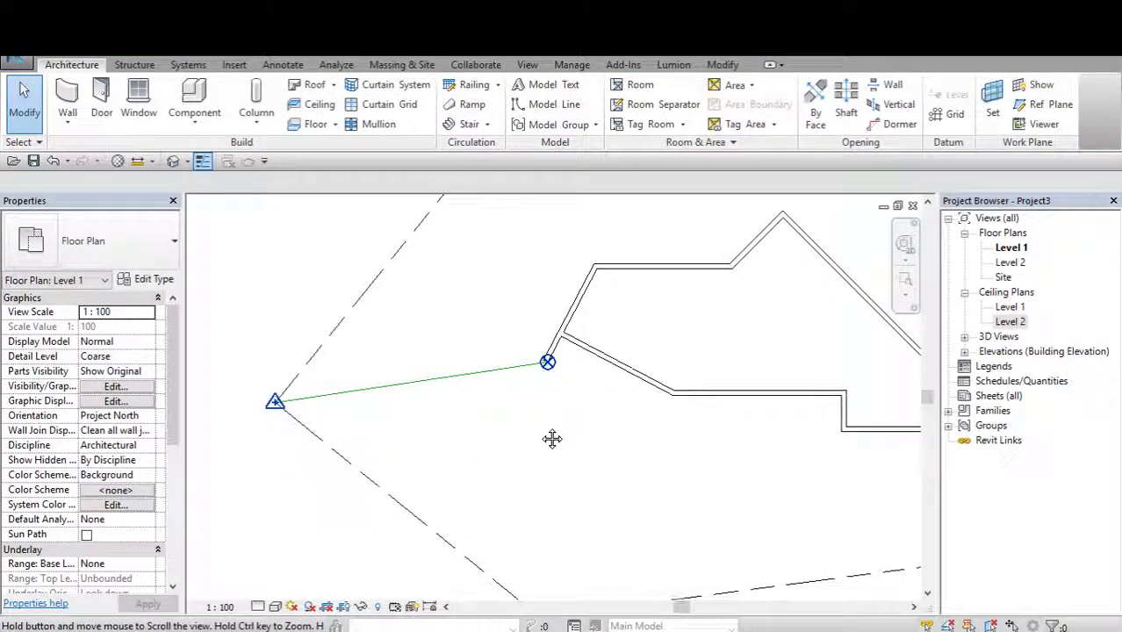
middle_click_drag(550, 438, 488, 455)
scroll(510, 455, "down", 1)
scroll(505, 422, "up", 1)
scroll(478, 402, "up", 2)
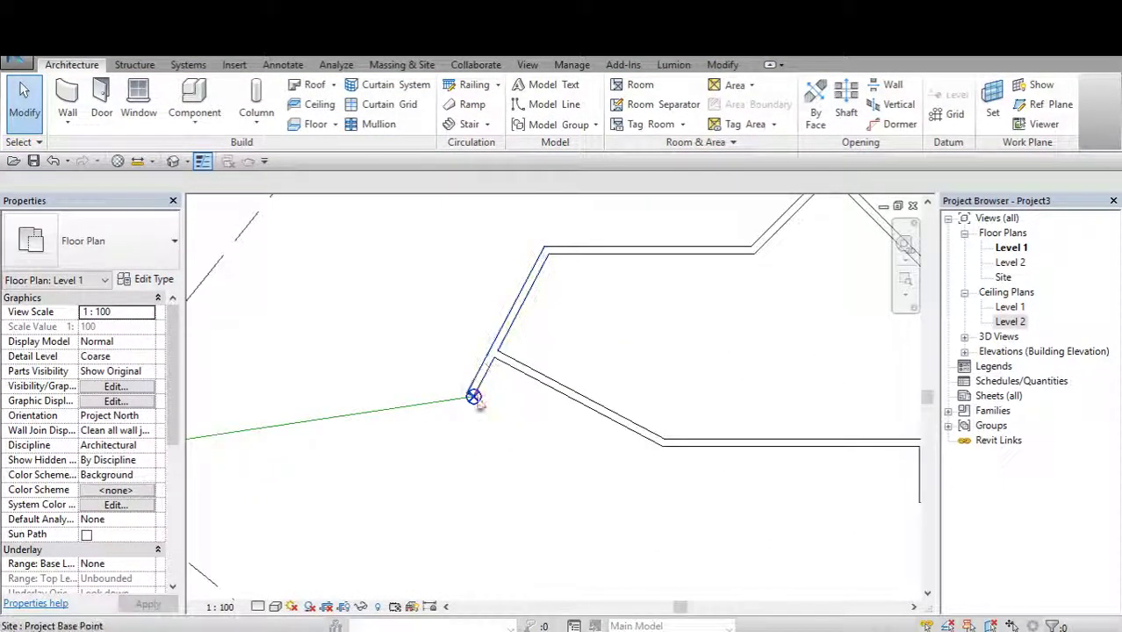
left_click_drag(429, 348, 488, 433)
key("Escape")
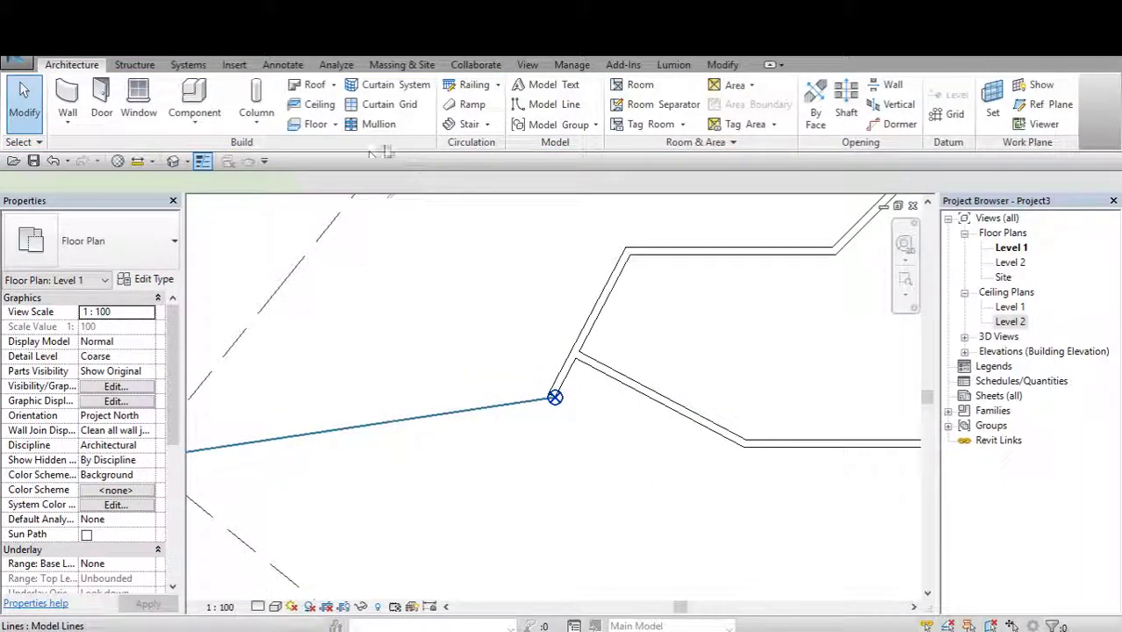
left_click(492, 408)
key("Escape")
mouse_move(544, 423)
middle_mouse_down()
mouse_move(593, 366)
mouse_move(600, 405)
middle_mouse_up()
scroll(649, 395, "down", 2)
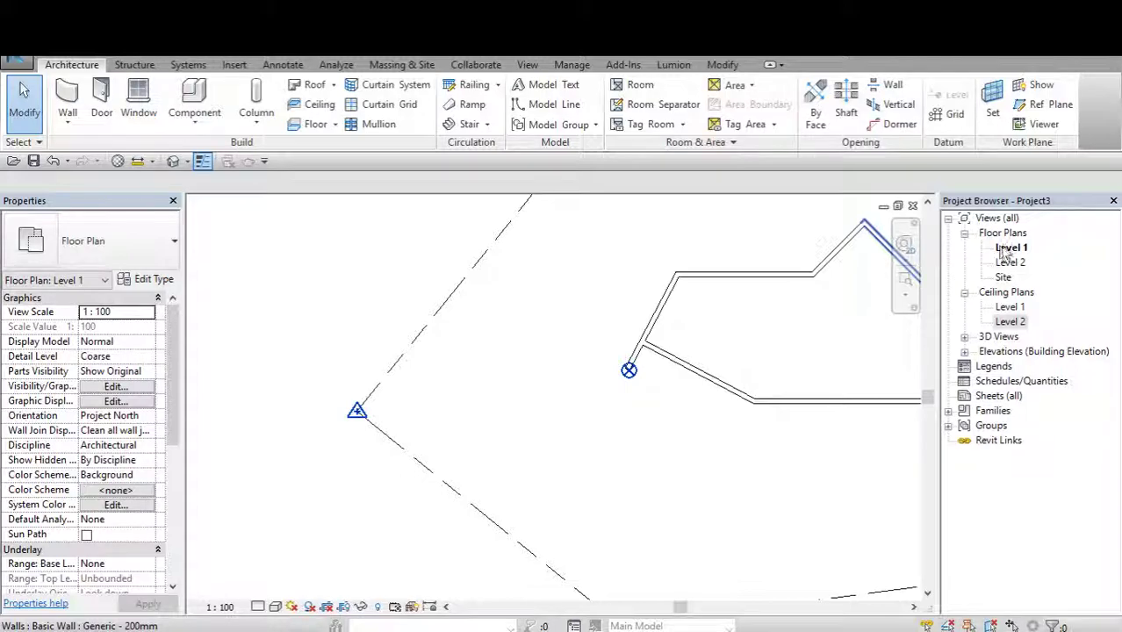
scroll(415, 426, "down", 2)
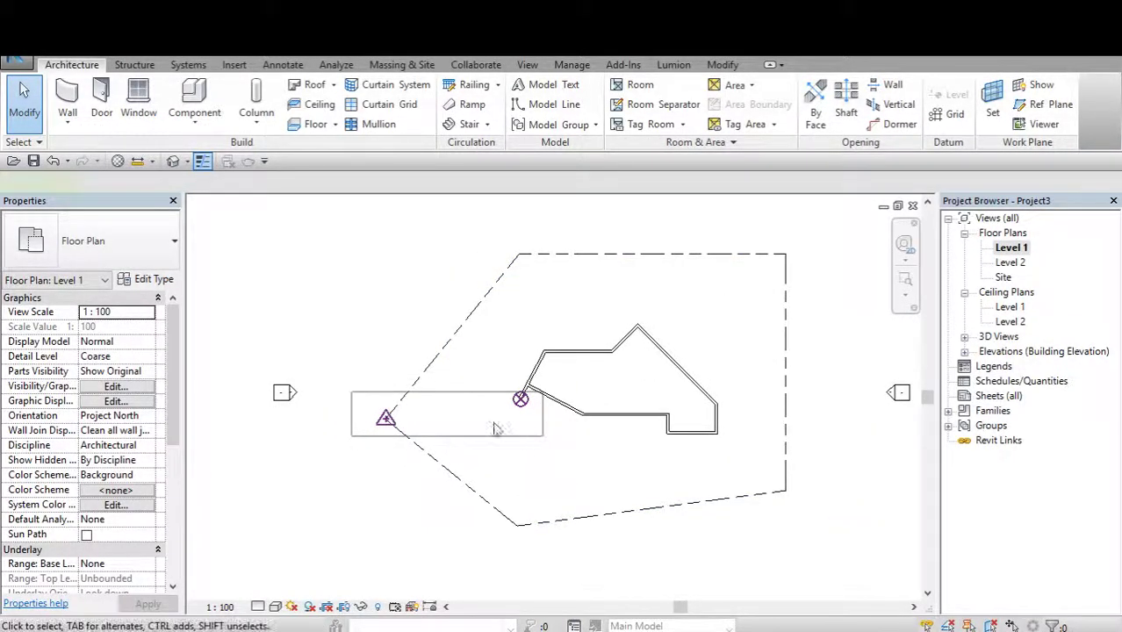
left_click_drag(494, 428, 542, 436)
scroll(496, 414, "up", 1)
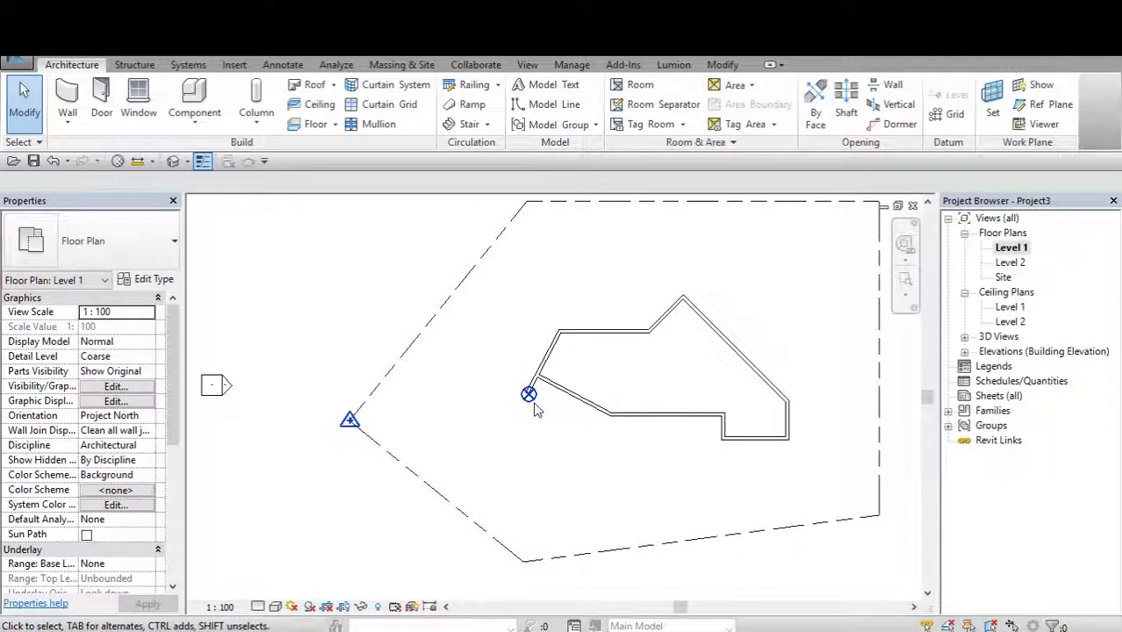
Drag the project base point toward the building's western wall corner.
left_click(528, 395)
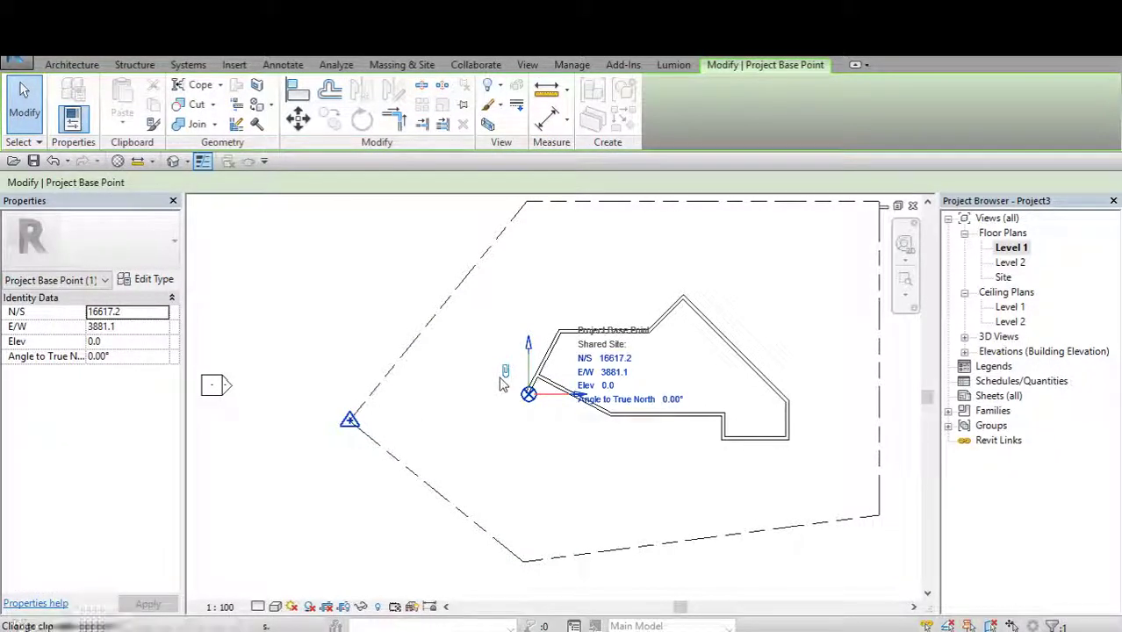
scroll(506, 377, "up", 1)
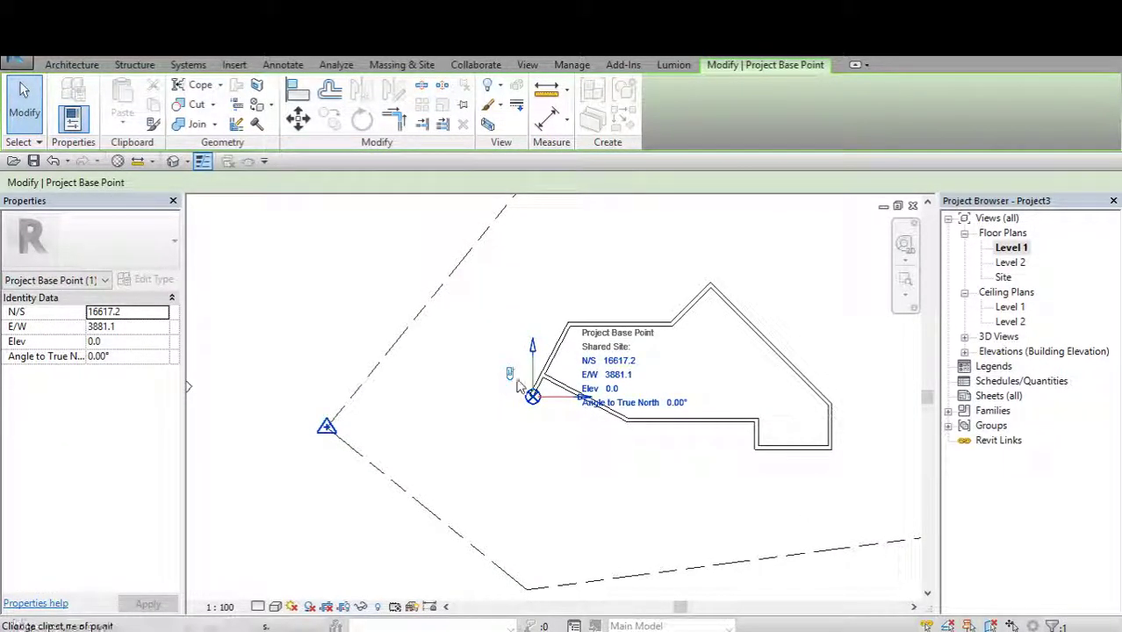
scroll(527, 405, "up", 1)
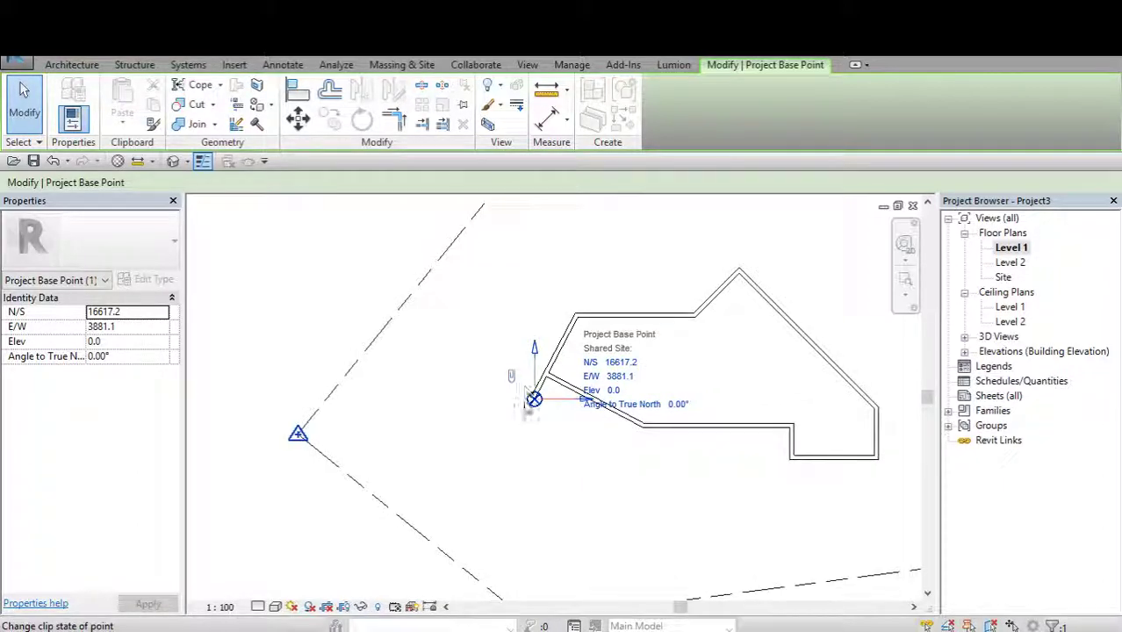
scroll(543, 403, "up", 2)
scroll(527, 407, "up", 2)
scroll(525, 439, "up", 2)
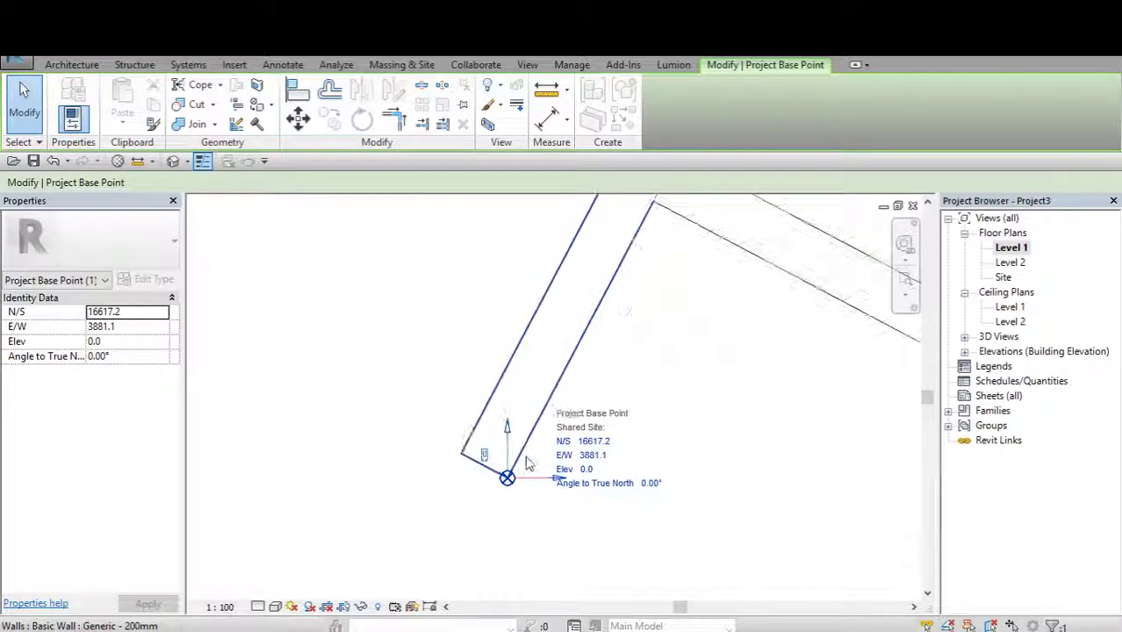
key("Escape")
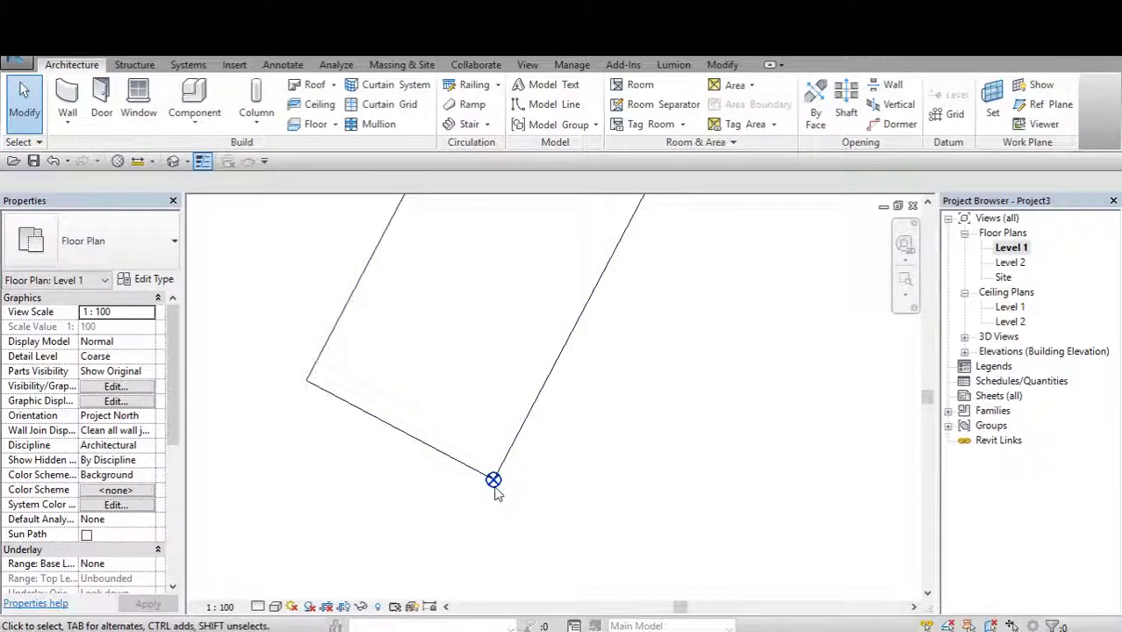
left_click_drag(493, 480, 546, 507)
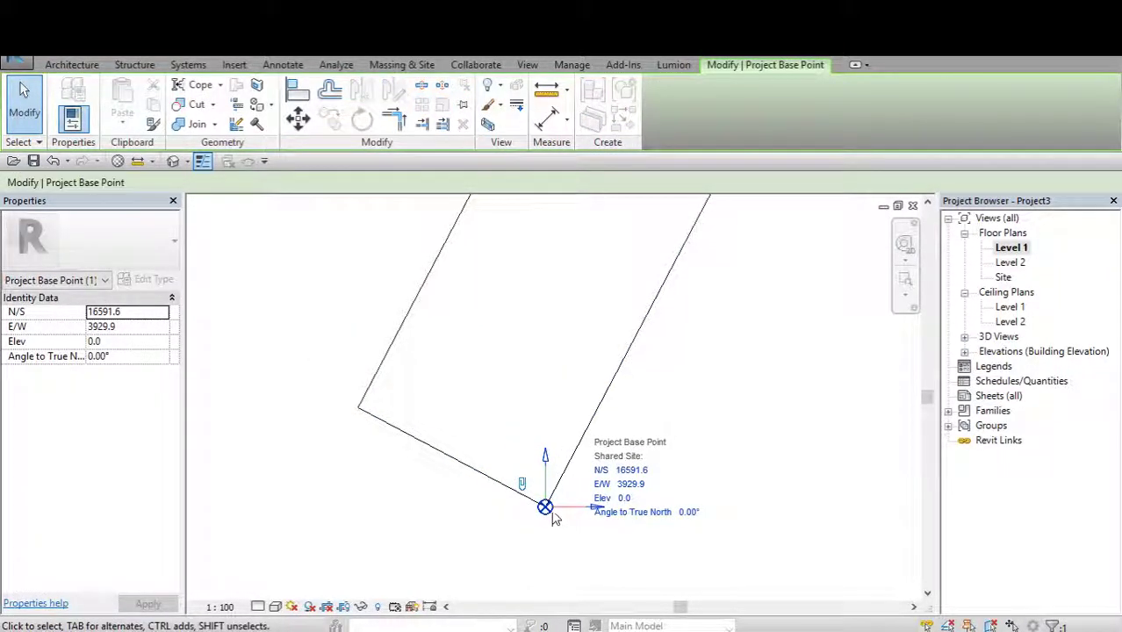
middle_click_drag(546, 506, 510, 466)
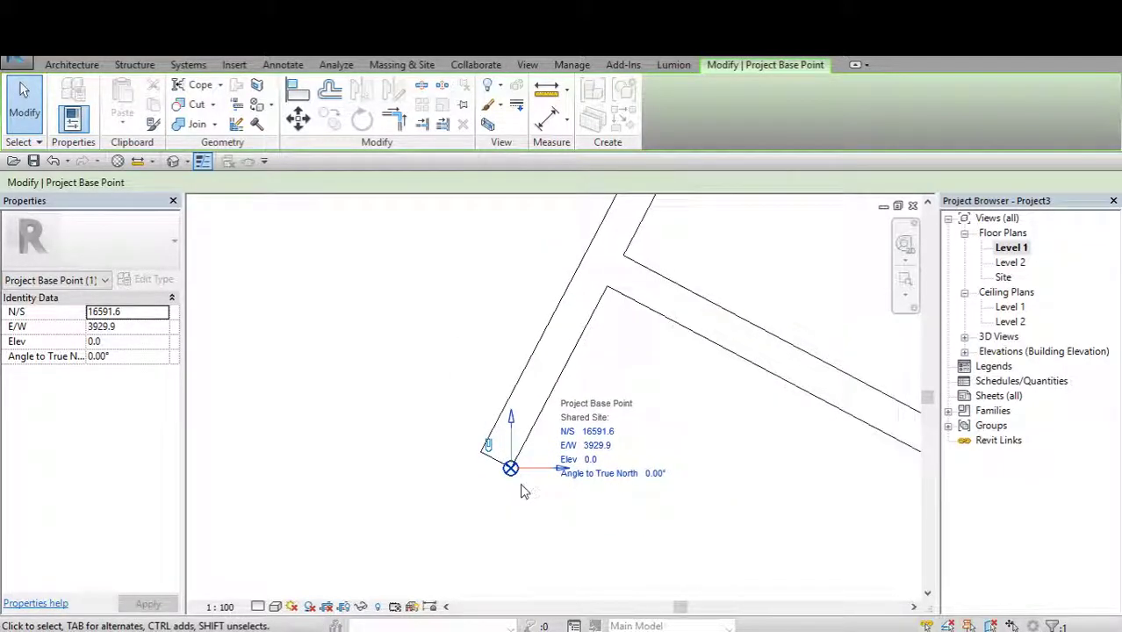
left_click_drag(412, 443, 502, 496)
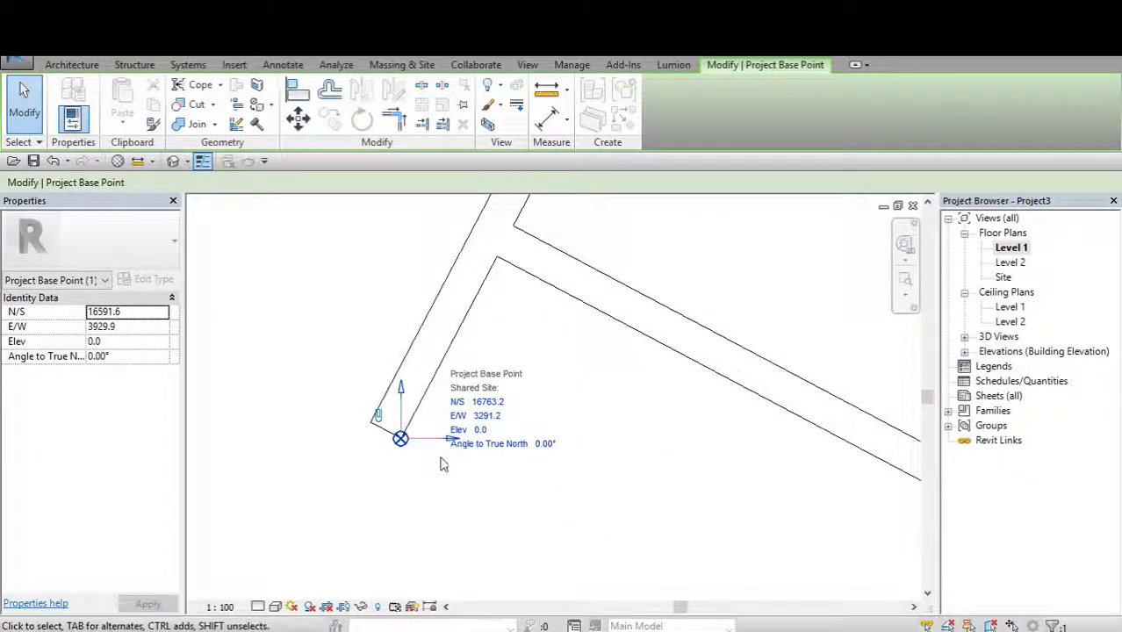
scroll(505, 495, "down", 2)
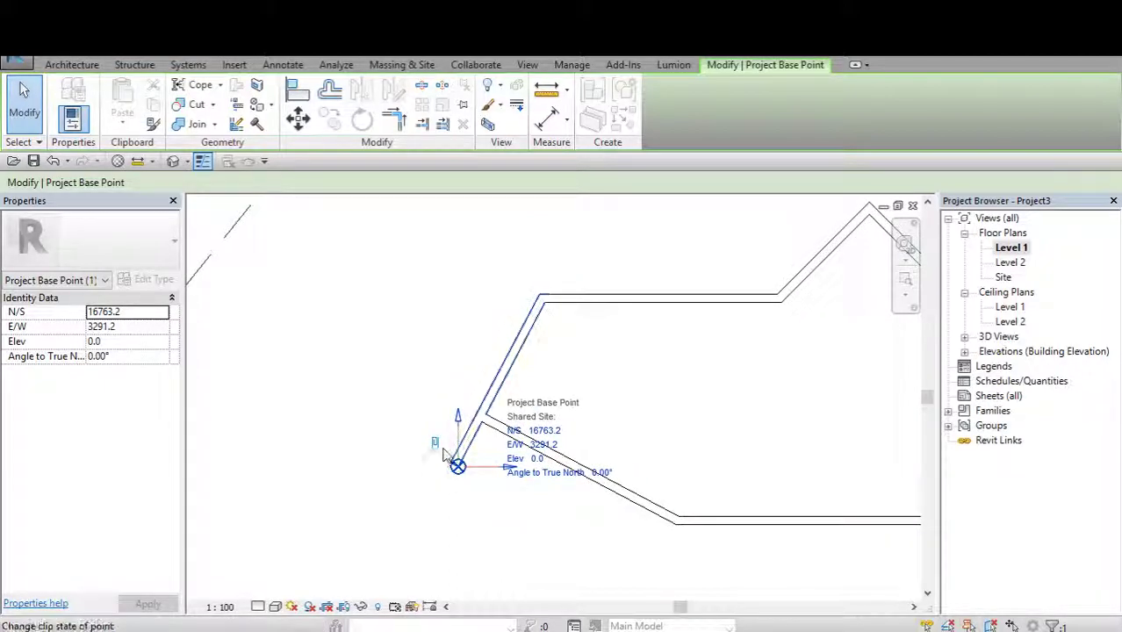
left_click_drag(440, 452, 450, 458)
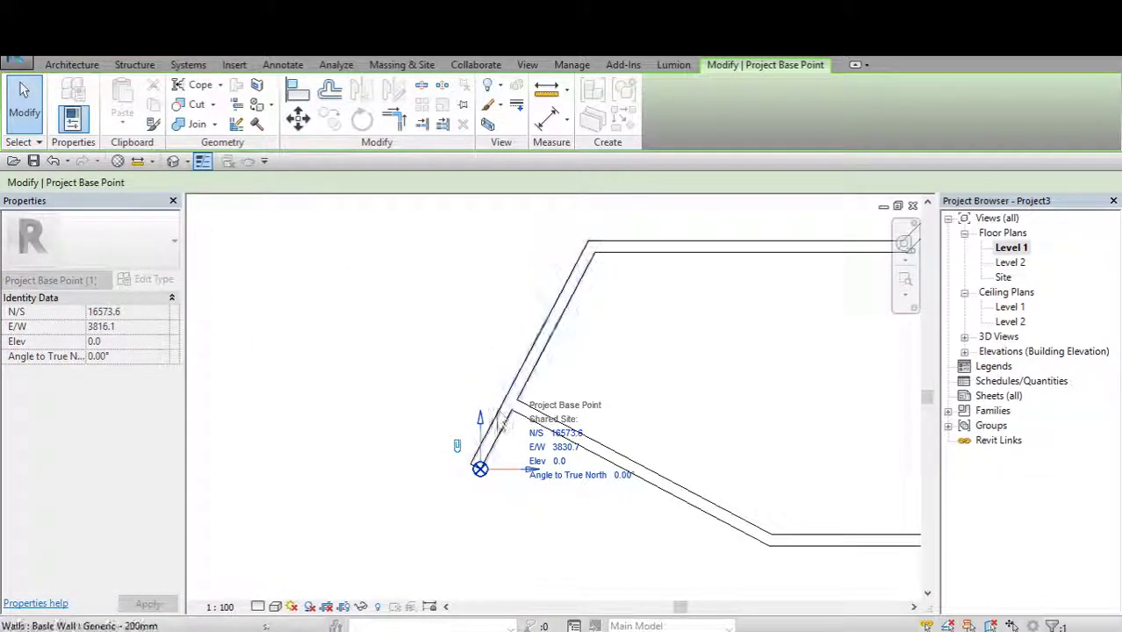
left_click_drag(450, 458, 603, 430)
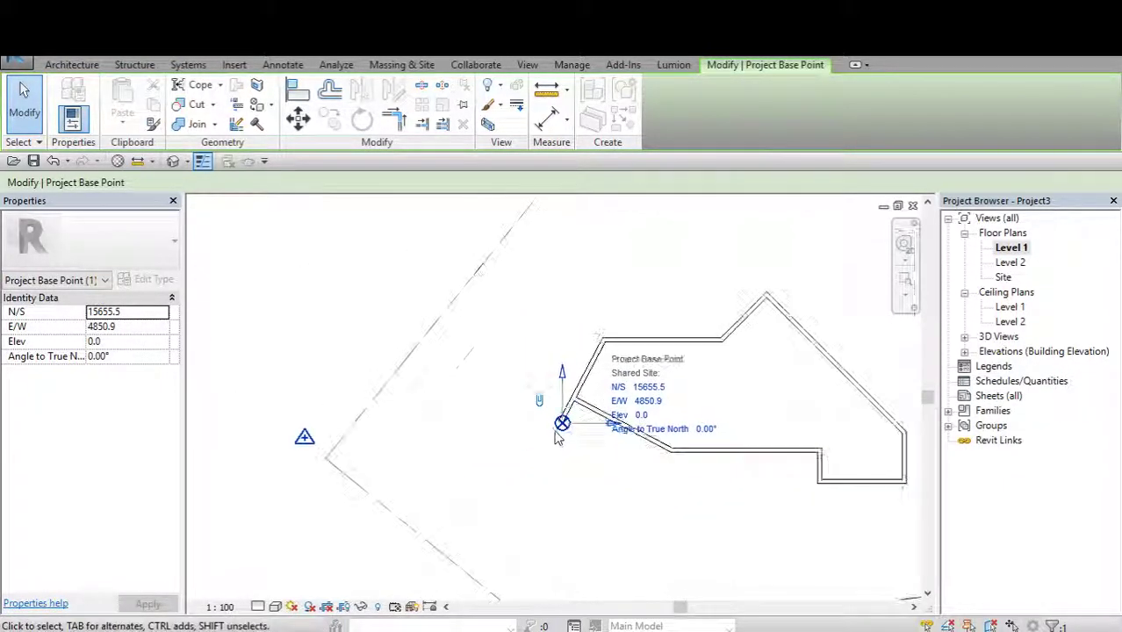
Snap the base point onto the angled-wall corner, reading N/S 19766.9, E/W 6873.6.
left_click(566, 412)
key("Escape")
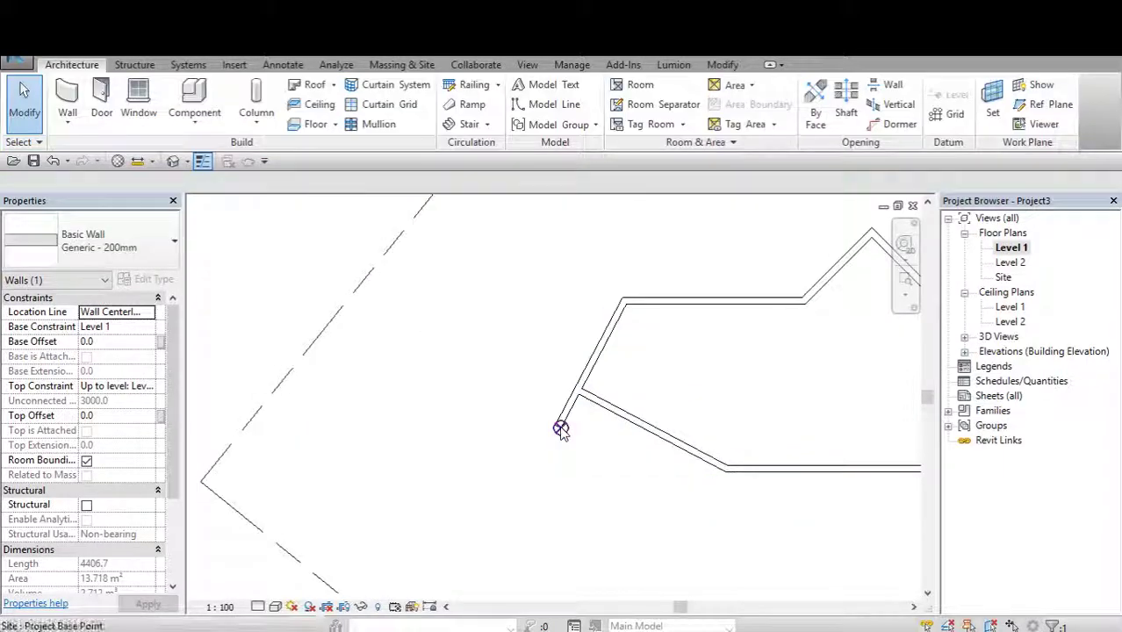
left_click_drag(562, 424, 531, 405)
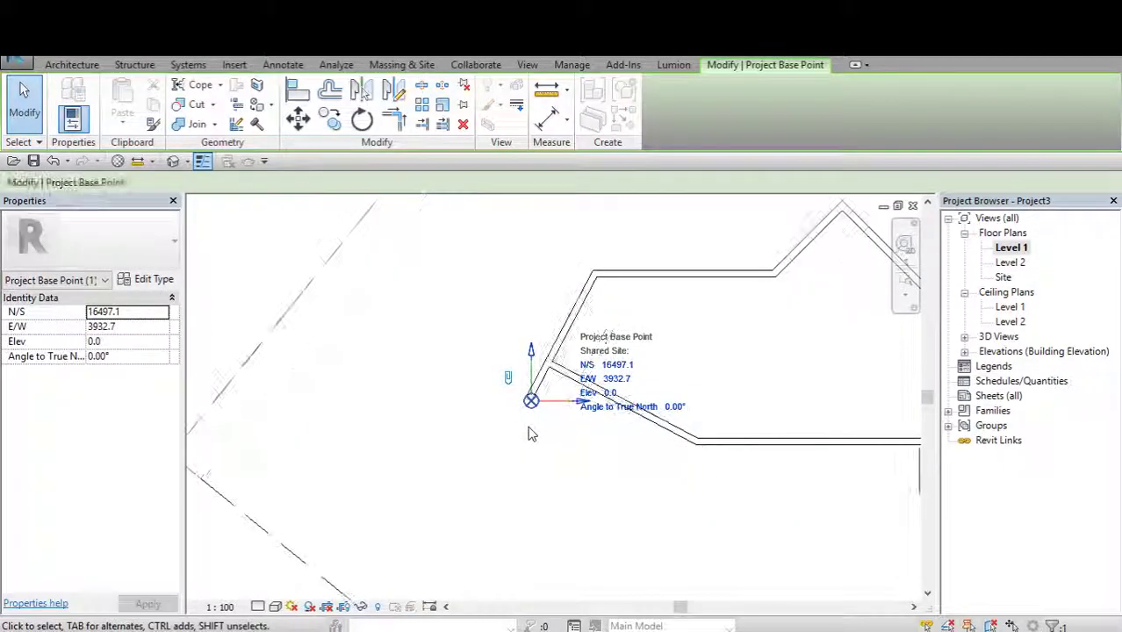
key("Escape")
scroll(570, 384, "down", 1)
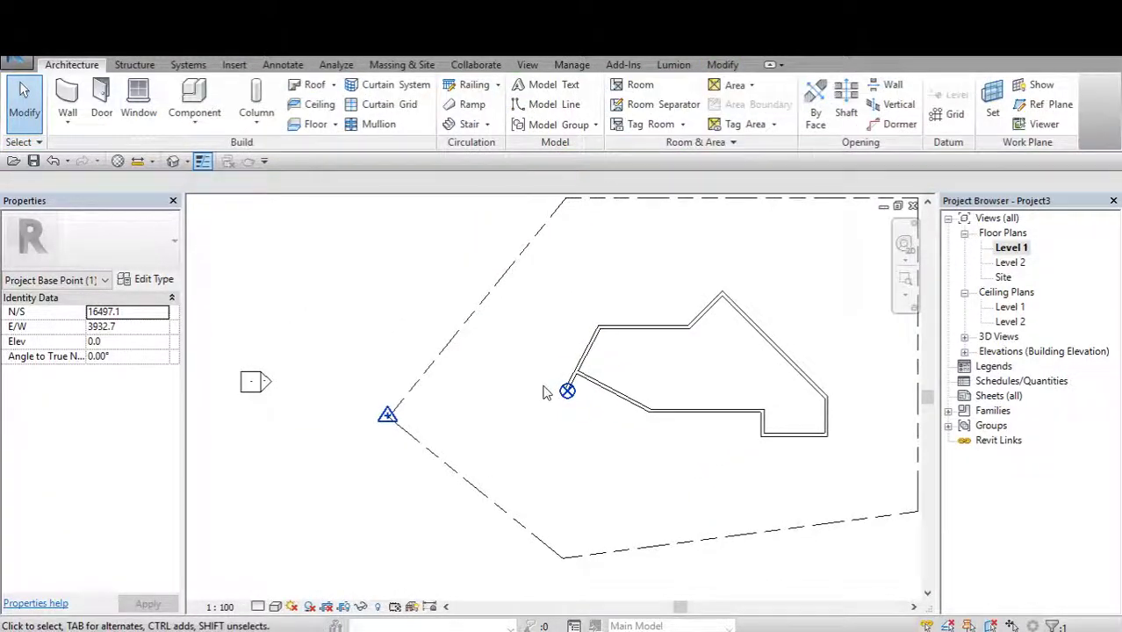
scroll(568, 399, "down", 1)
left_click(569, 390)
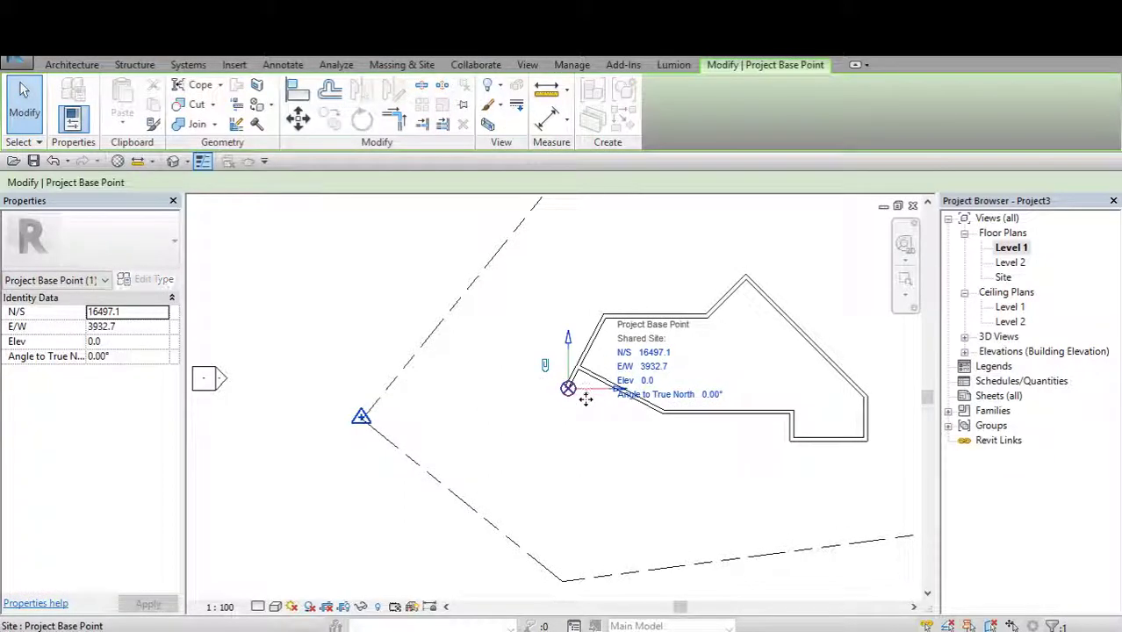
scroll(585, 402, "up", 1)
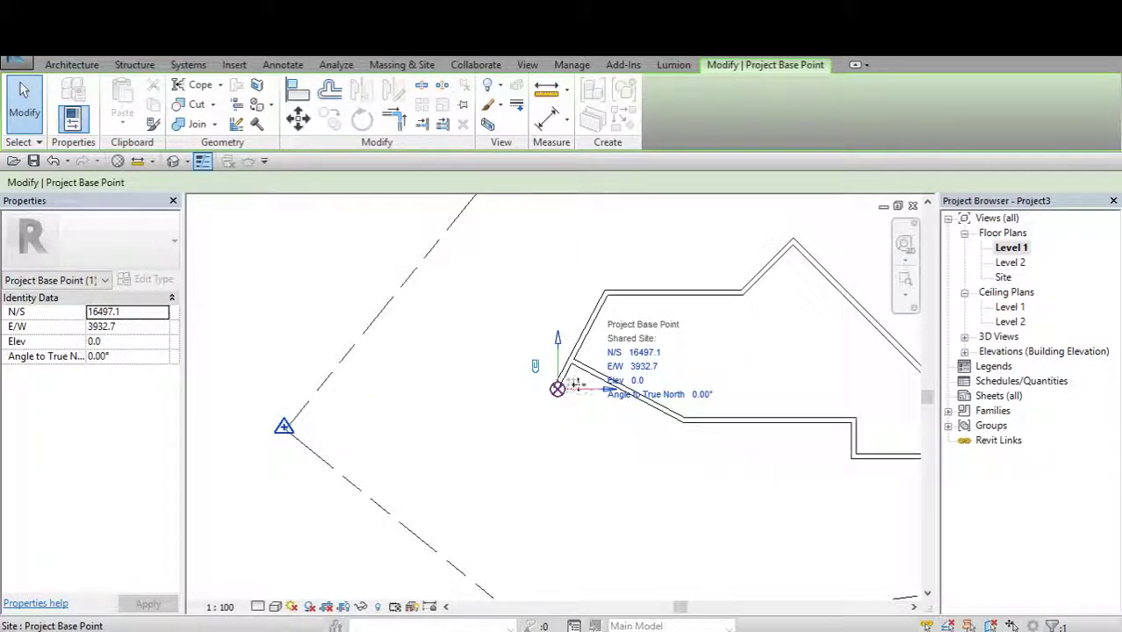
left_click_drag(572, 384, 561, 392)
scroll(579, 404, "down", 1)
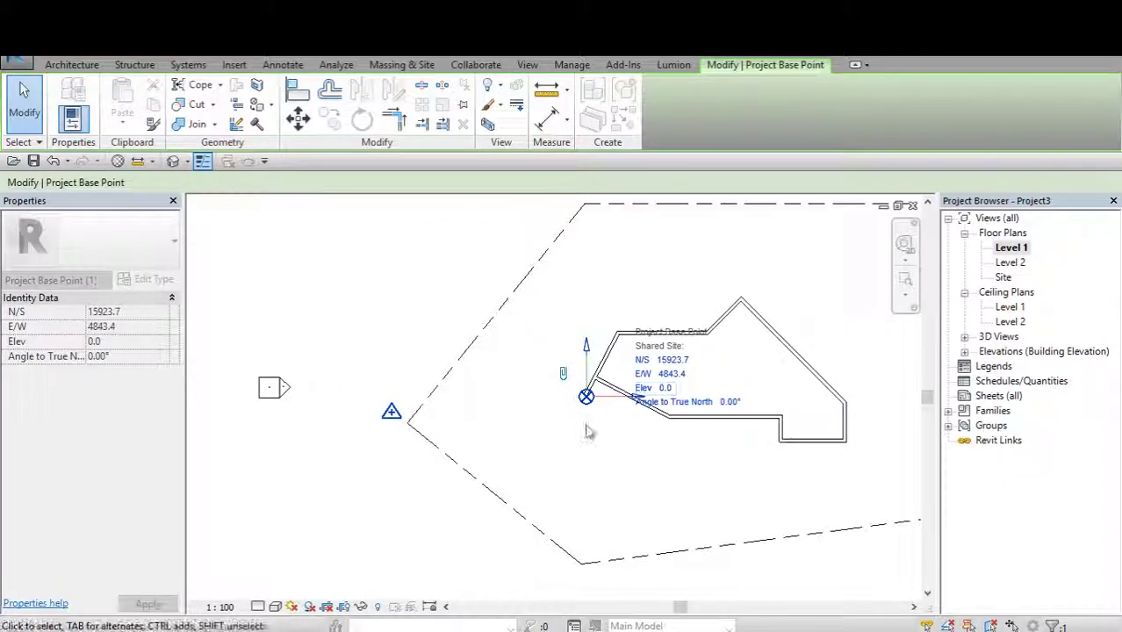
middle_click_drag(588, 432, 536, 442)
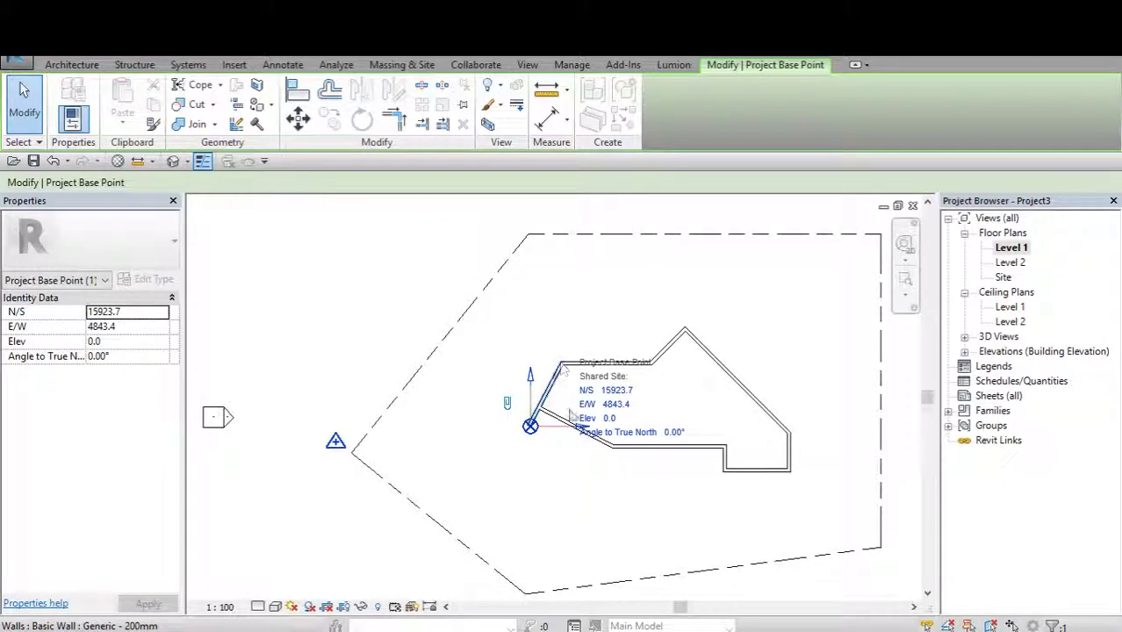
scroll(557, 421, "down", 1)
scroll(542, 430, "down", 1)
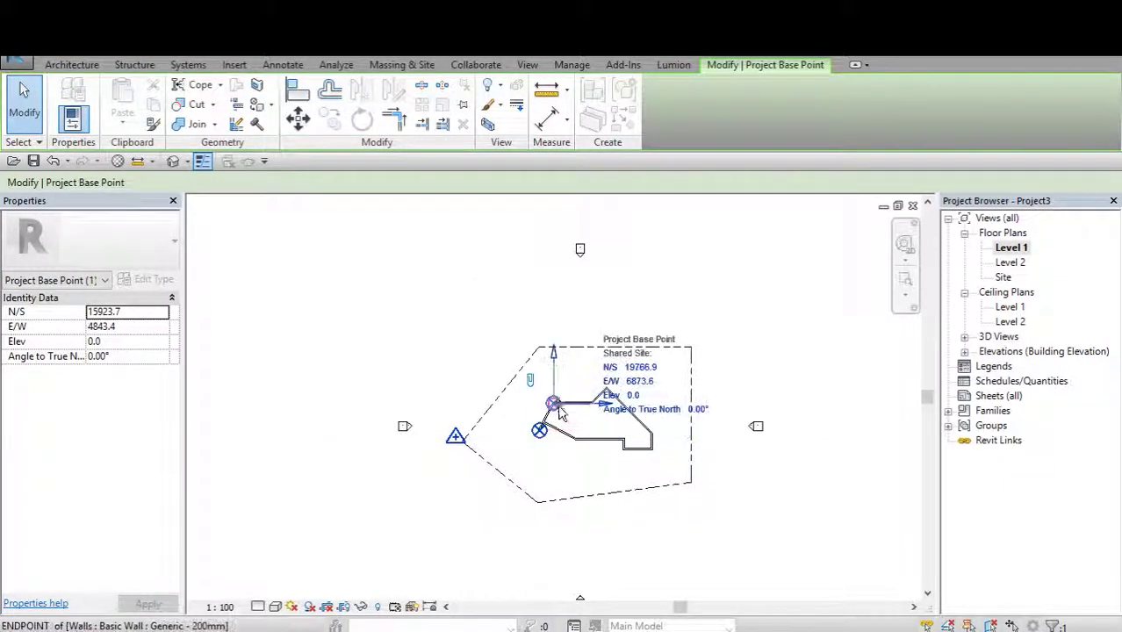
left_click_drag(539, 429, 552, 403)
left_click(551, 403)
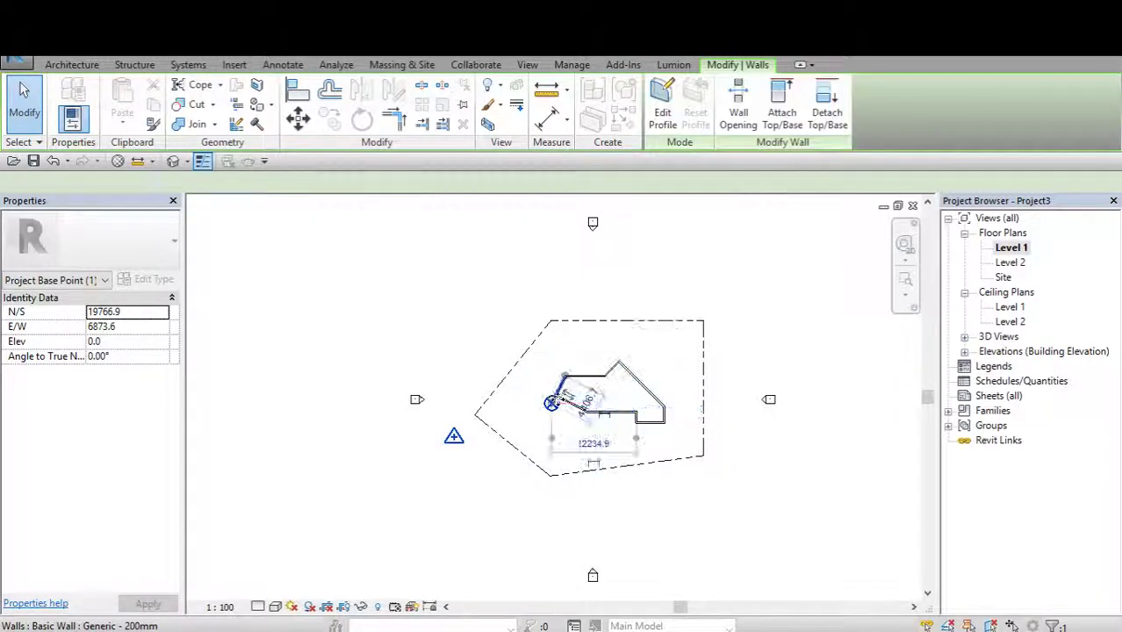
left_click(506, 387)
scroll(440, 386, "up", 1)
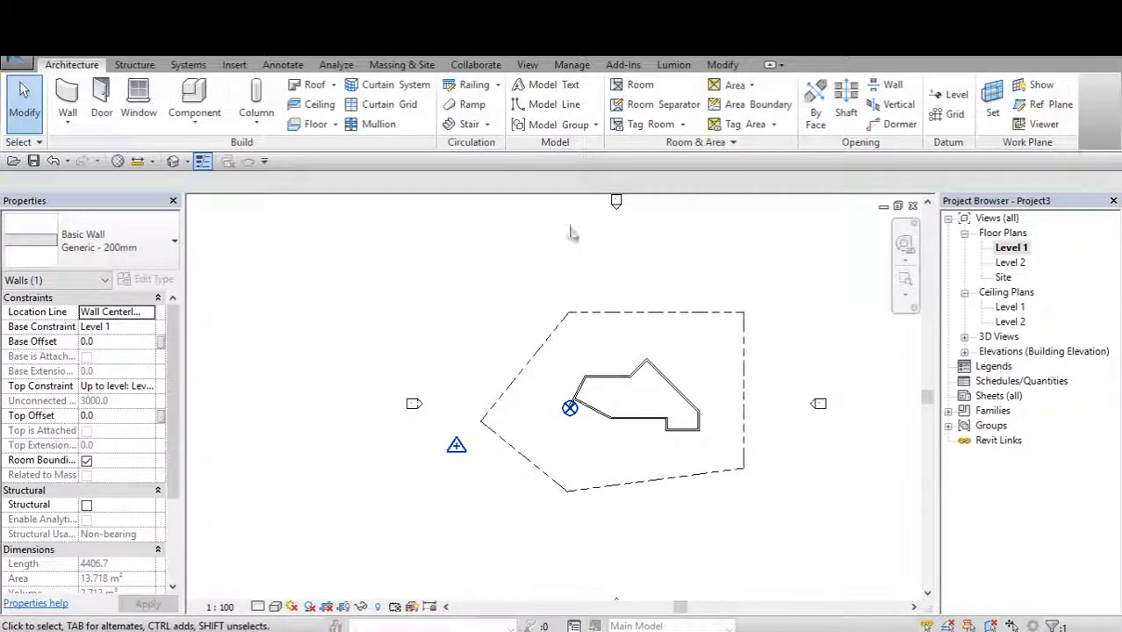
left_click(911, 211)
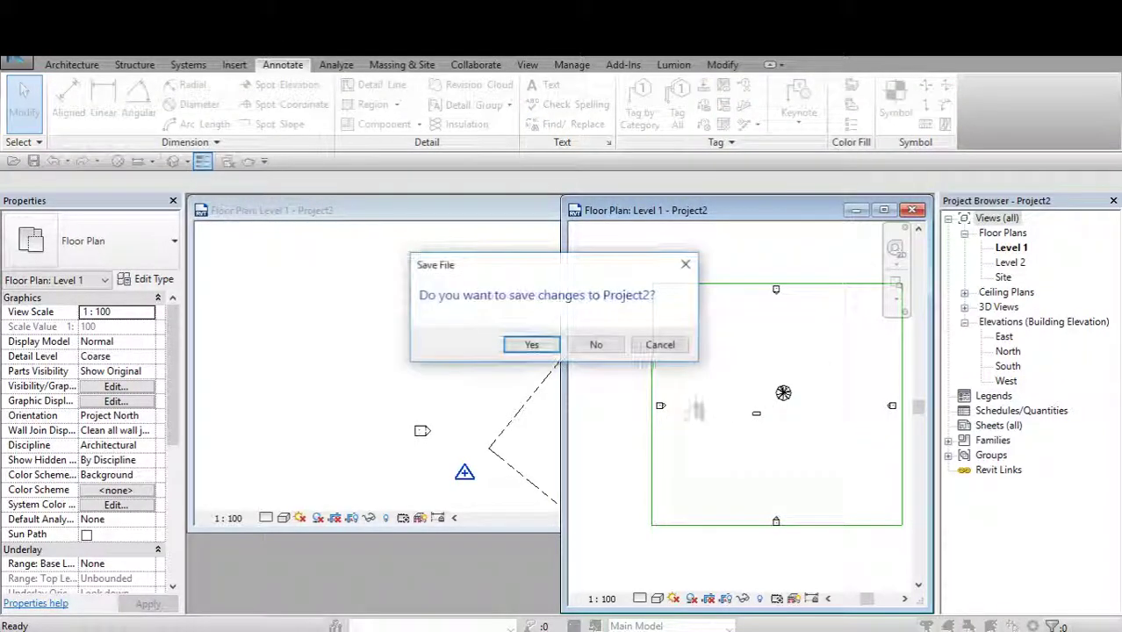
Close Project2 without saving and maximize the Project3 Level 1 floor plan.
left_click(609, 348)
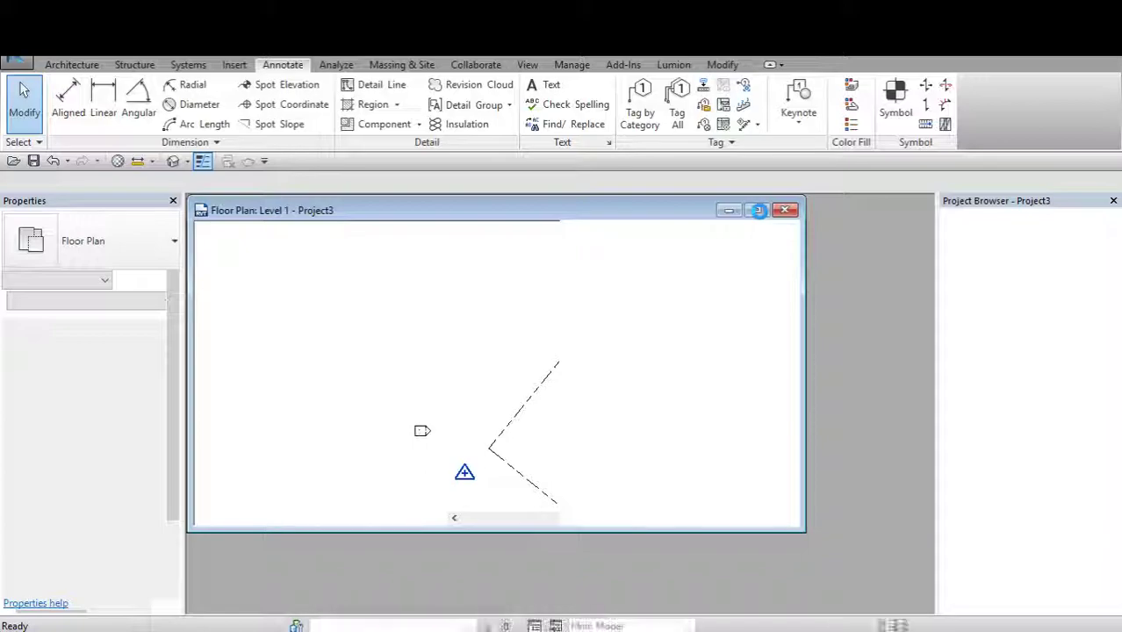
left_click(758, 210)
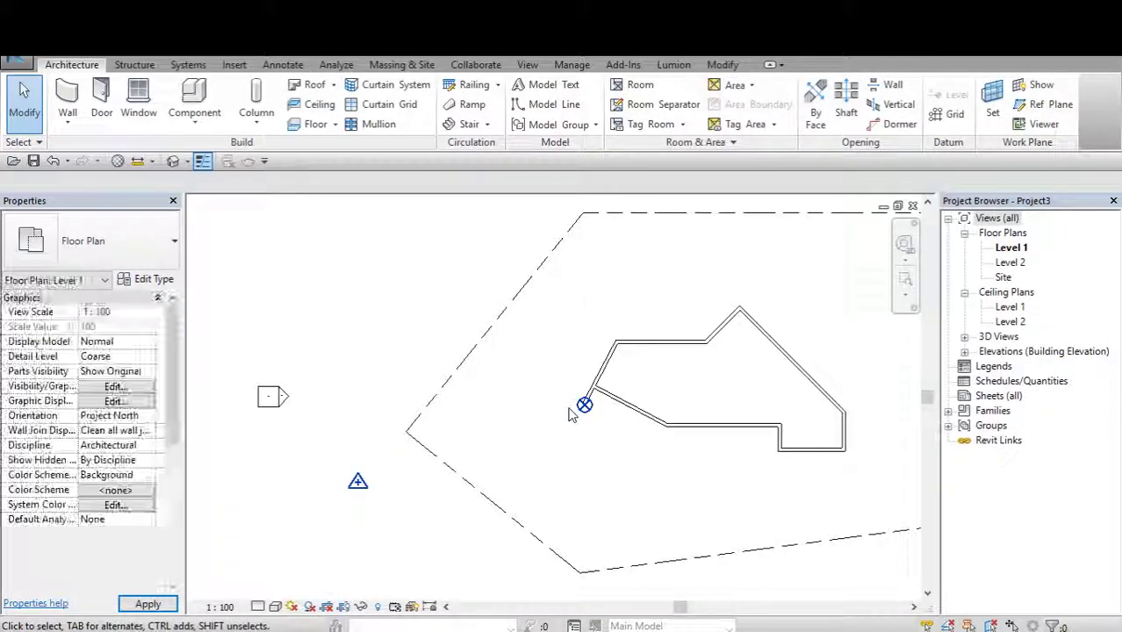
Drag the project base point repeatedly toward the building's left wall corner.
left_click(588, 411)
scroll(595, 423, "up", 2)
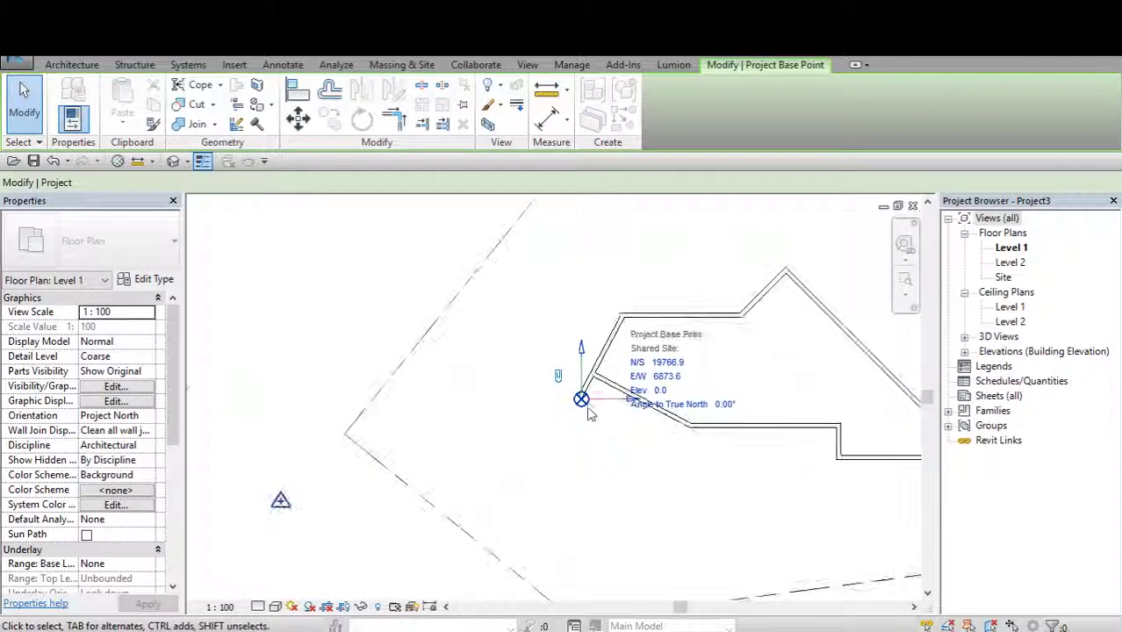
left_click_drag(582, 399, 612, 423)
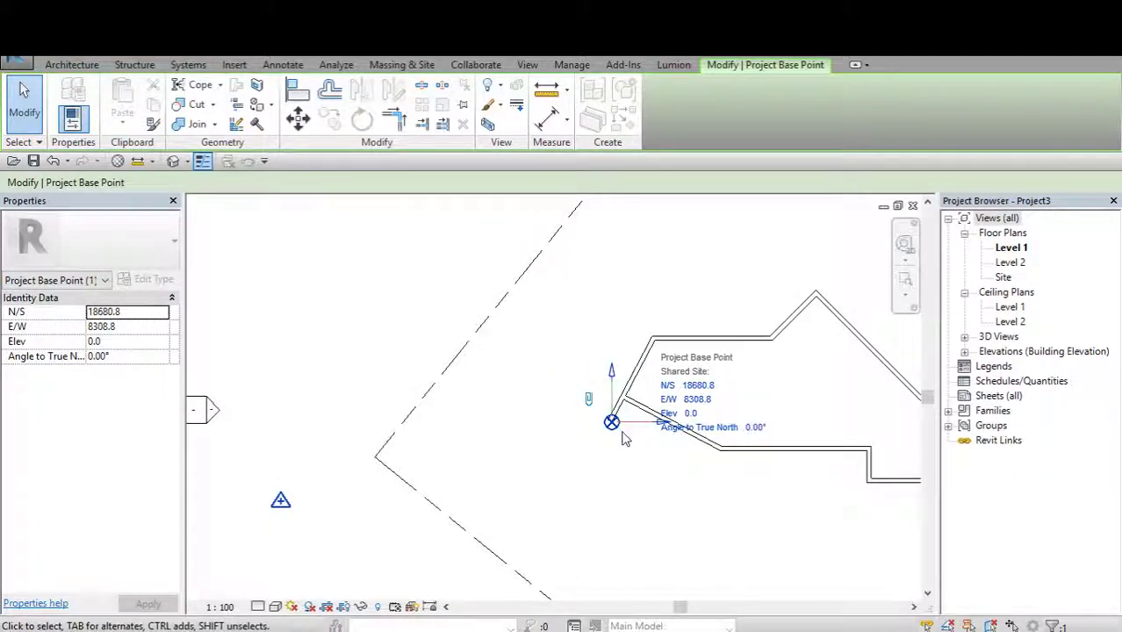
scroll(669, 456, "down", 2)
scroll(668, 451, "up", 1)
scroll(617, 437, "up", 2)
scroll(617, 437, "down", 2)
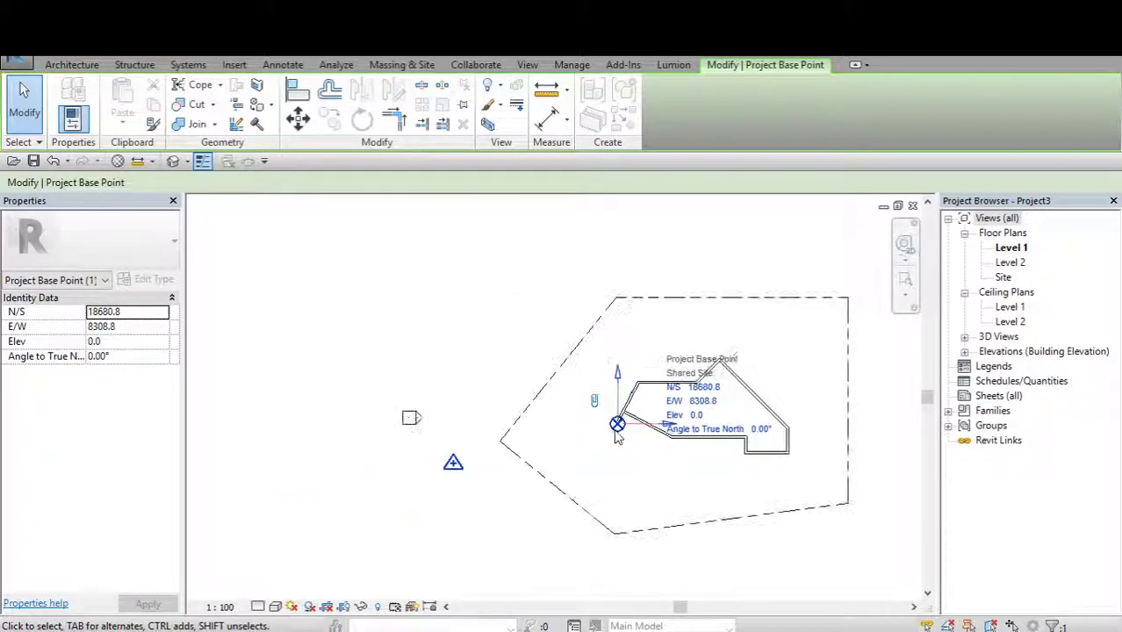
scroll(619, 426, "up", 1)
left_click_drag(616, 421, 596, 410)
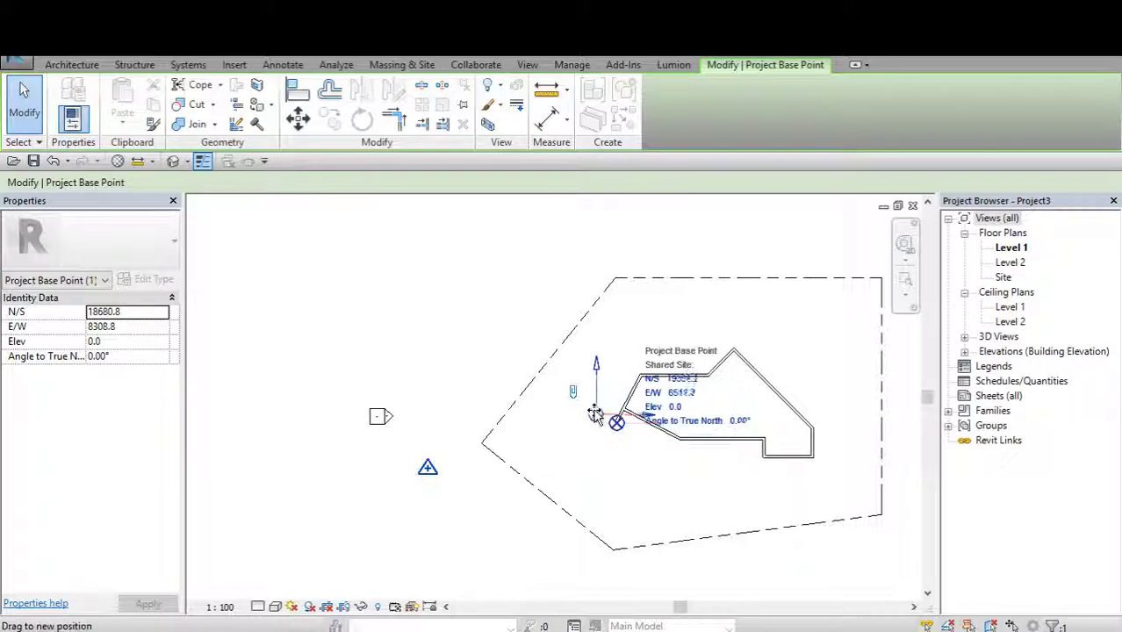
scroll(586, 425, "down", 2)
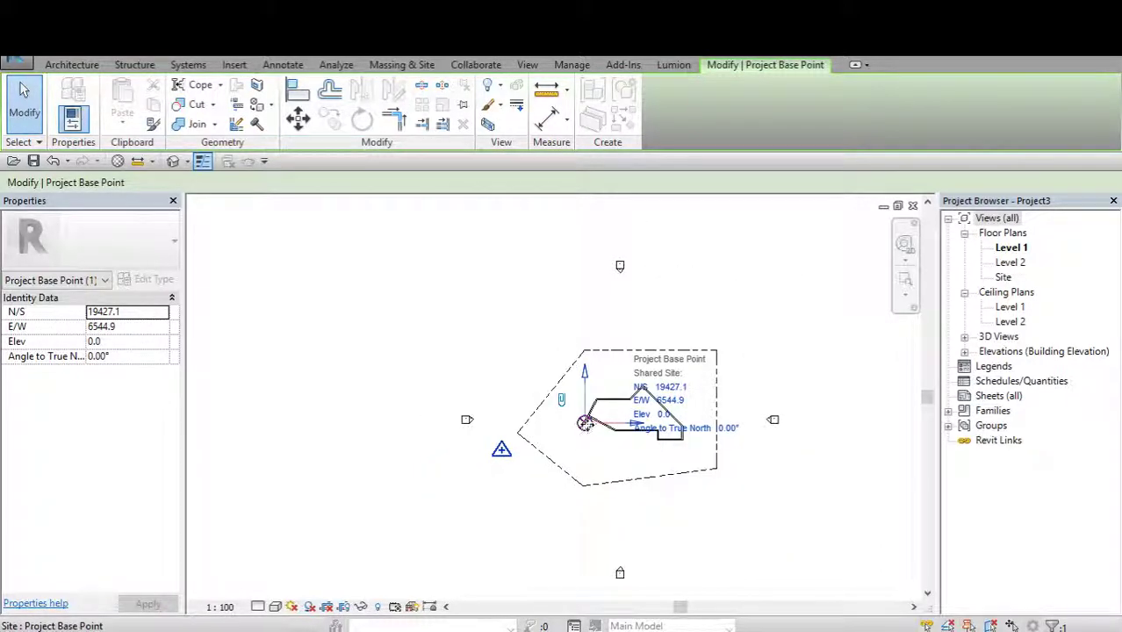
left_click_drag(630, 425, 637, 418)
scroll(637, 418, "down", 1)
scroll(641, 413, "down", 1)
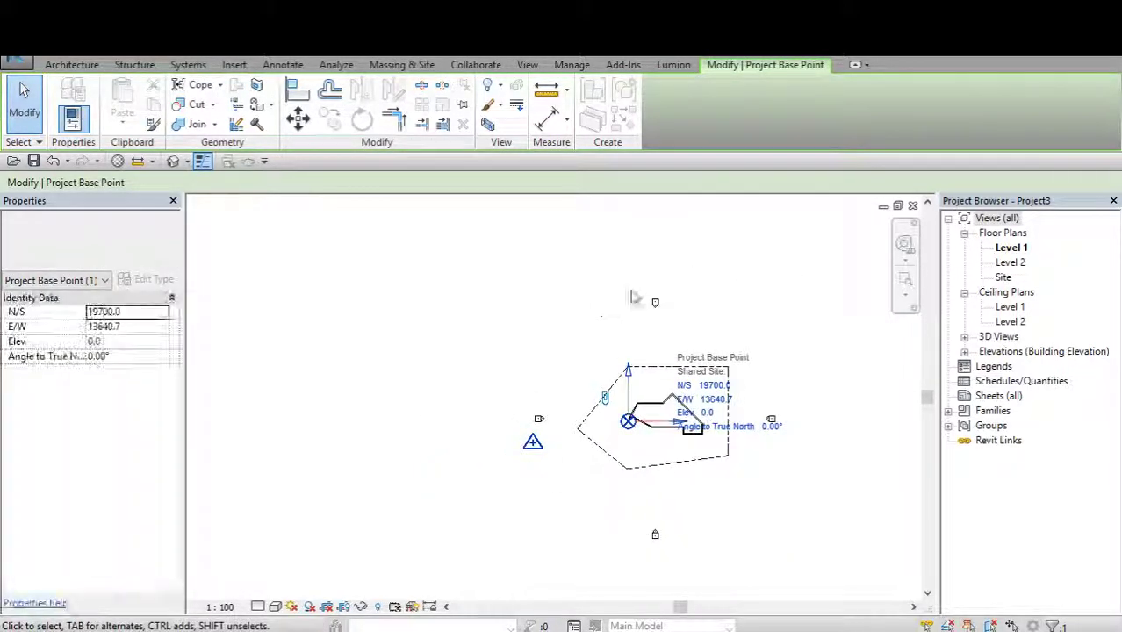
scroll(643, 427, "up", 3)
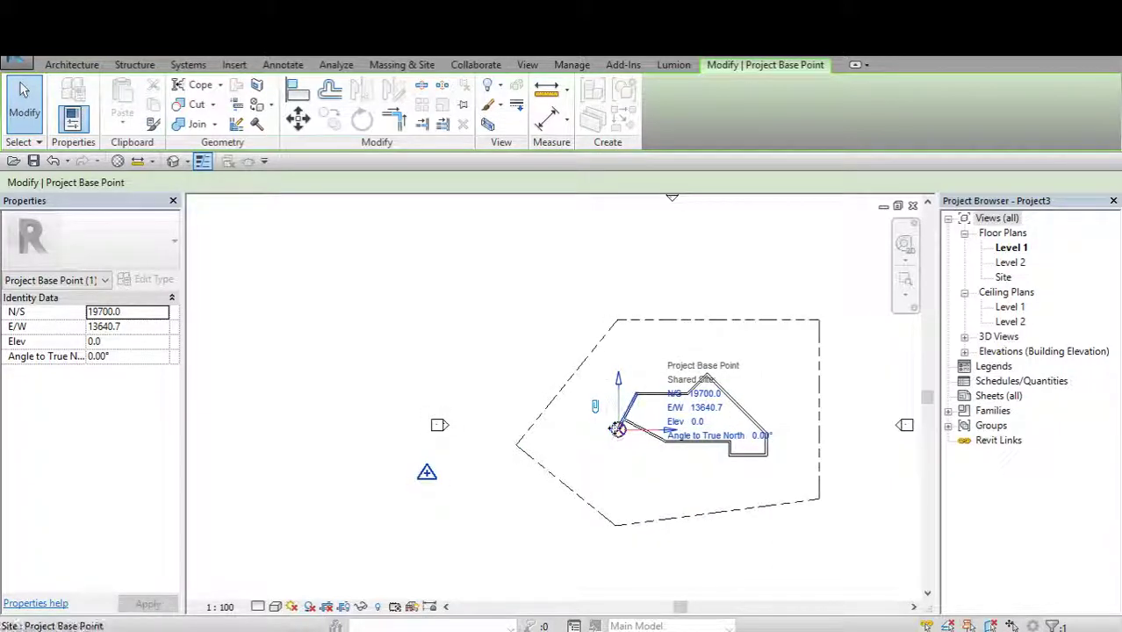
left_click_drag(571, 441, 424, 444)
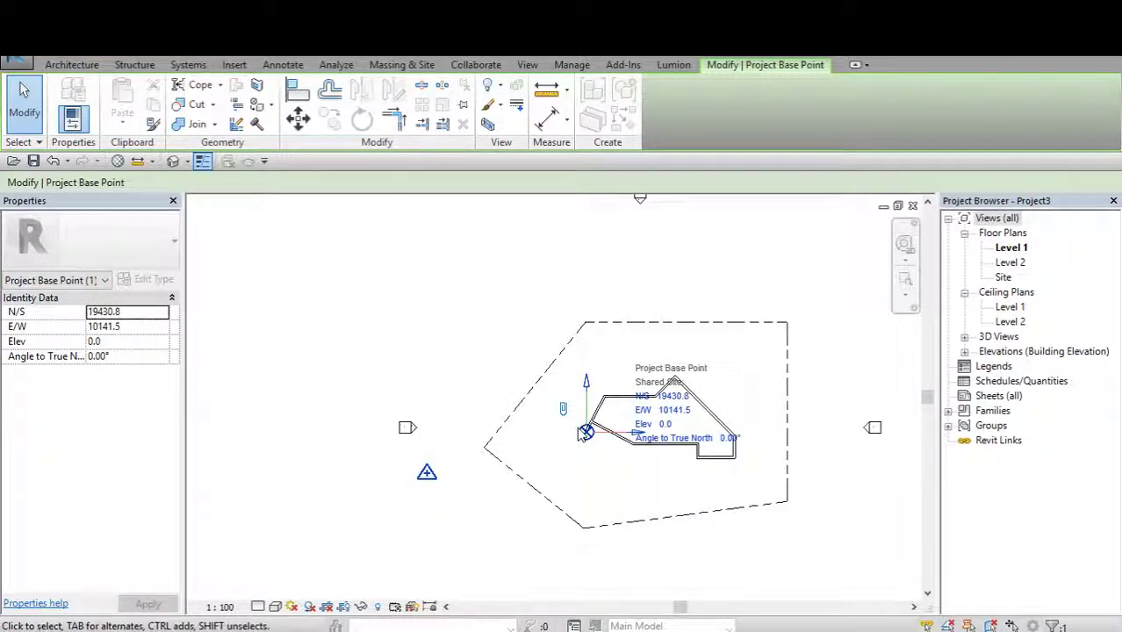
Settle the base point on the wall corner at N/S 21226.2, E/W 16739.1.
scroll(581, 434, "down", 1)
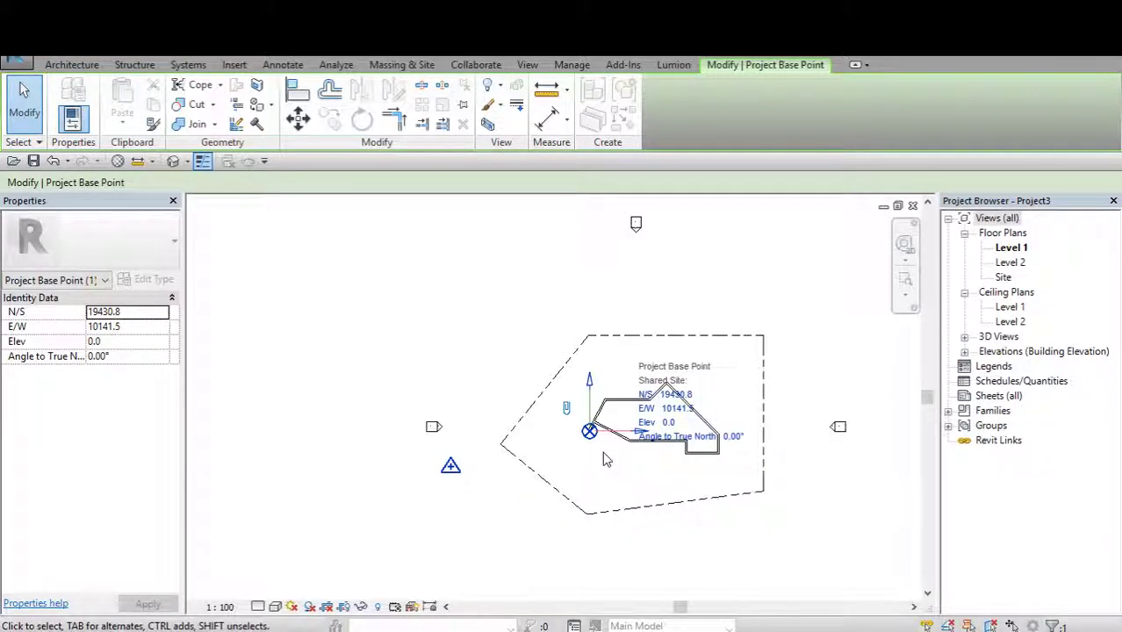
scroll(605, 453, "down", 2)
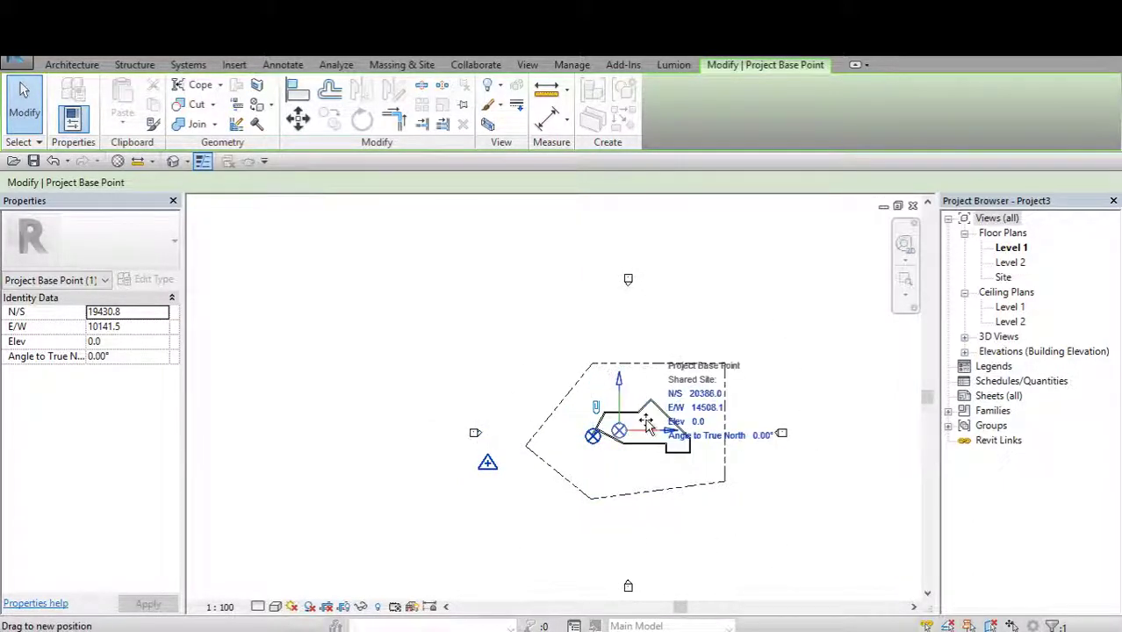
left_click_drag(646, 423, 643, 411)
scroll(562, 444, "down", 2)
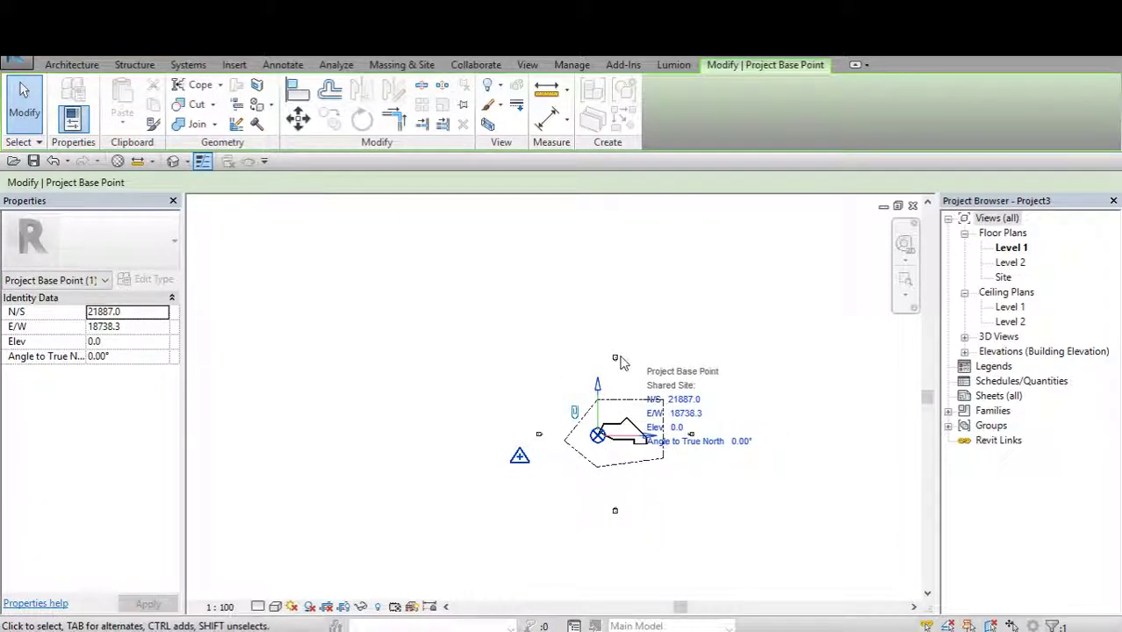
scroll(619, 360, "up", 1)
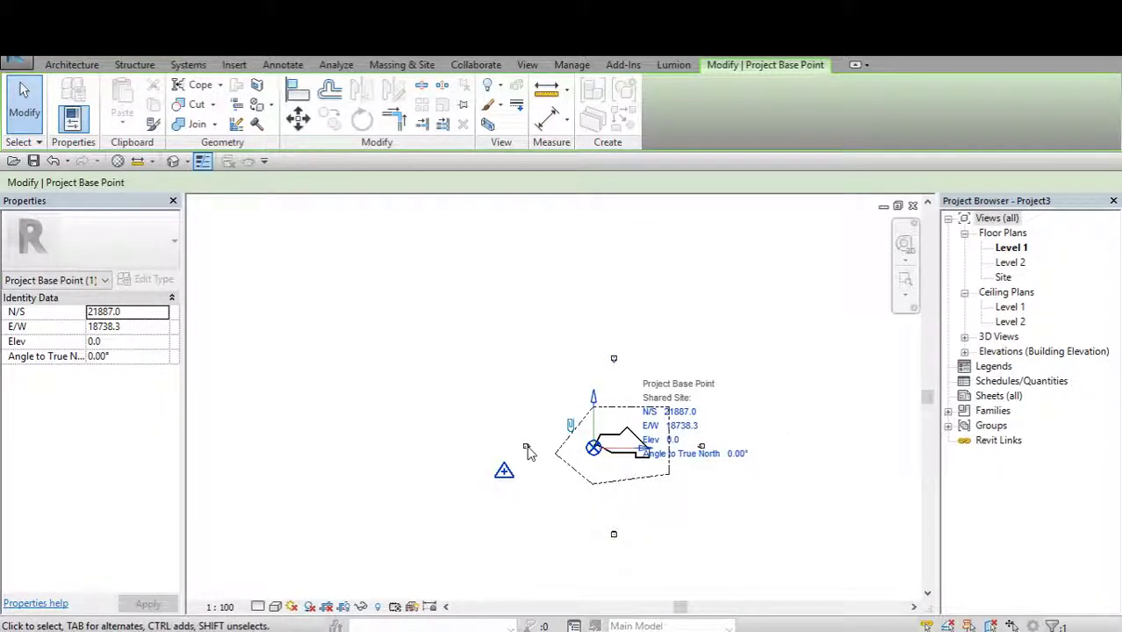
scroll(608, 446, "up", 1)
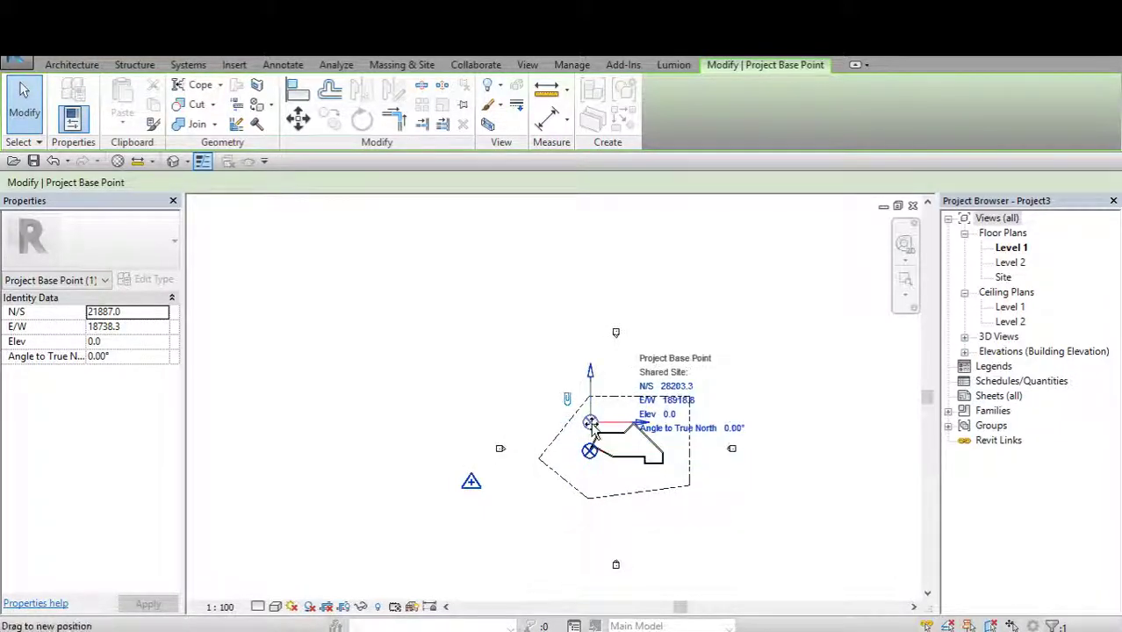
scroll(603, 449, "up", 1)
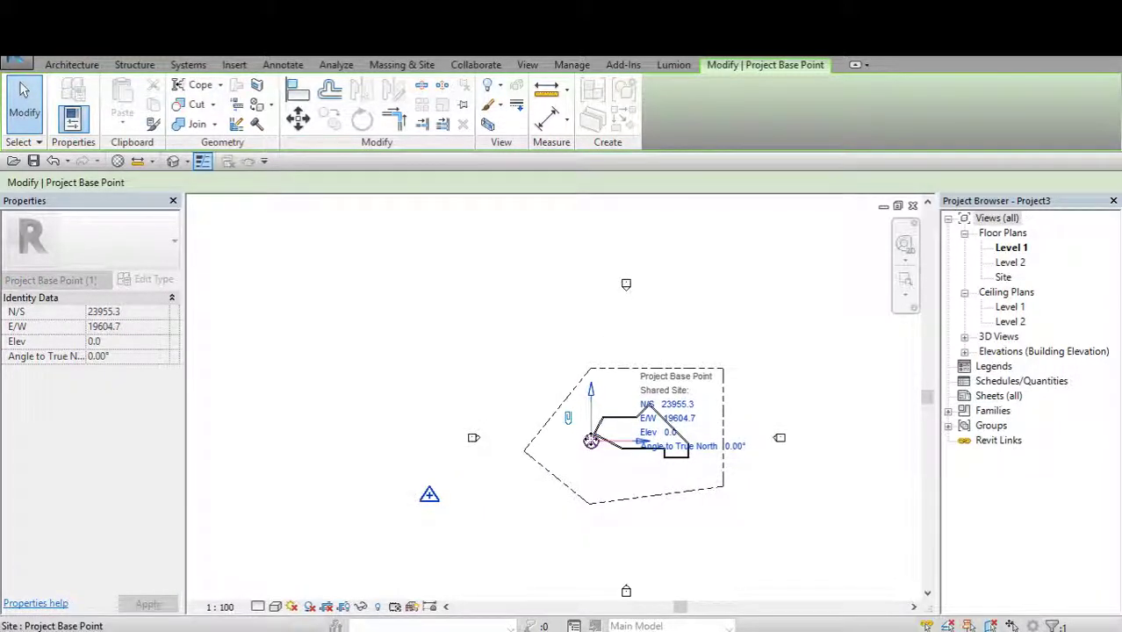
scroll(543, 463, "up", 2)
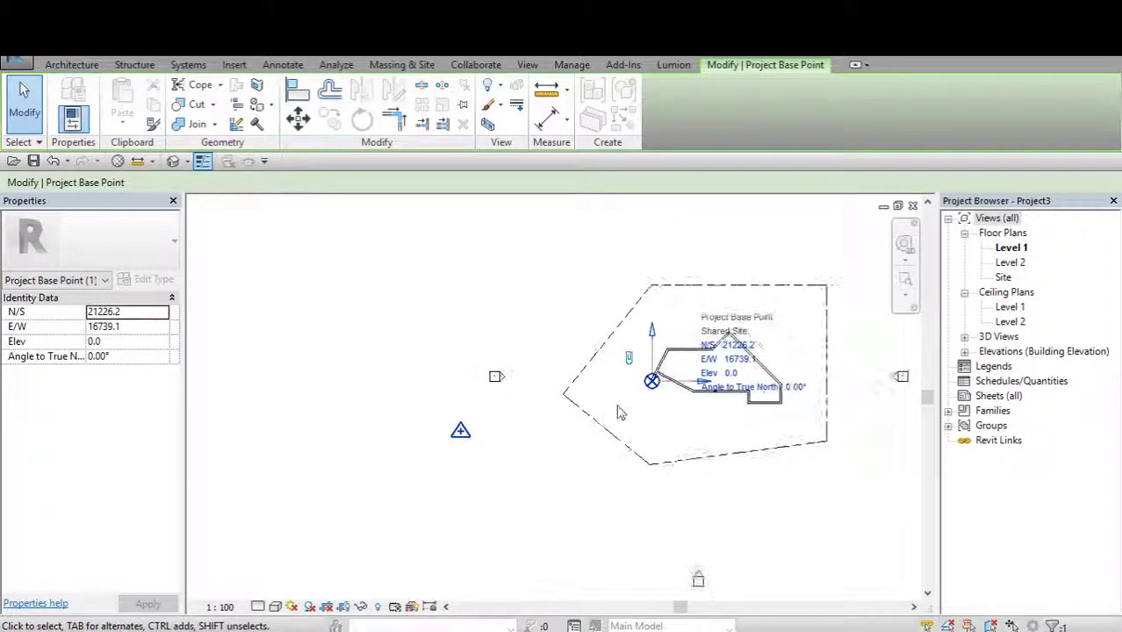
scroll(620, 413, "down", 1)
scroll(627, 408, "up", 1)
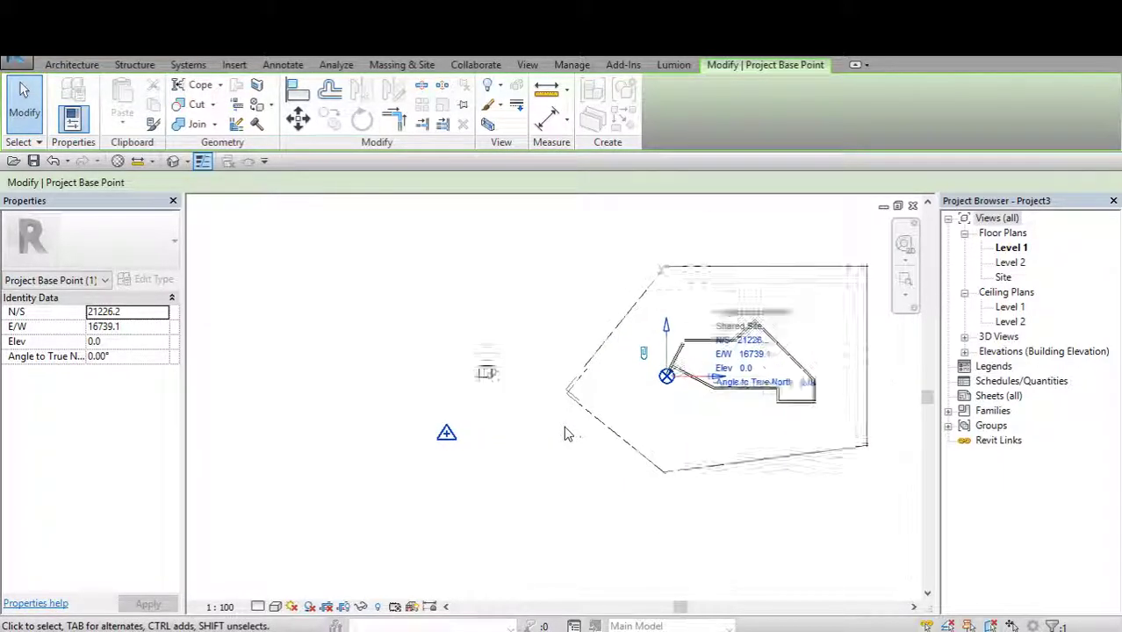
scroll(628, 408, "up", 1)
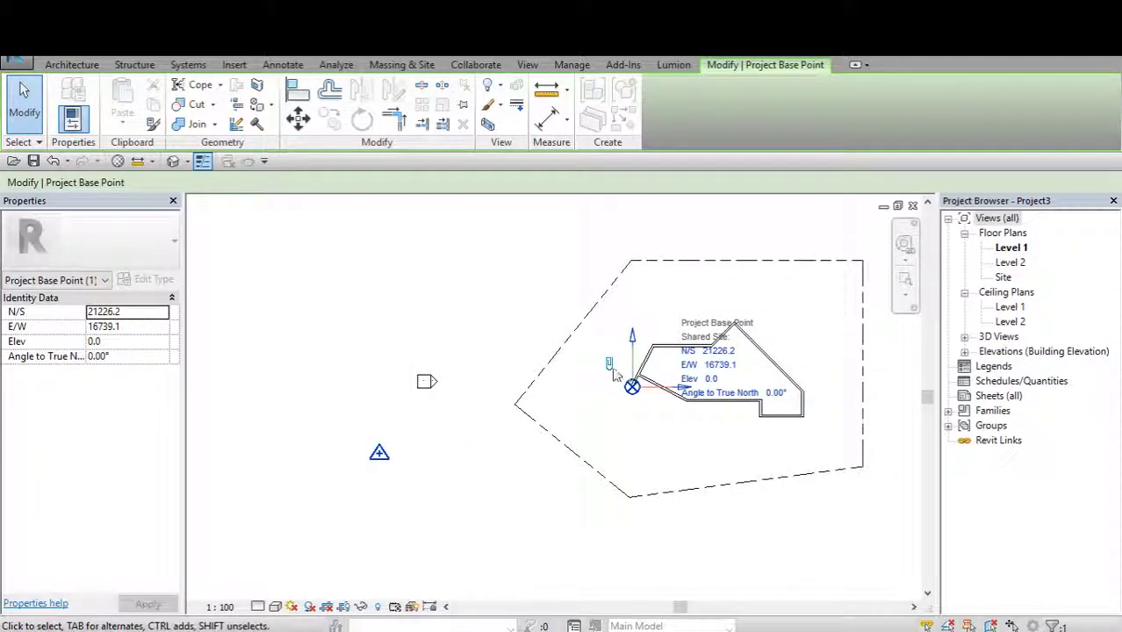
scroll(626, 399, "up", 1)
scroll(624, 391, "down", 1)
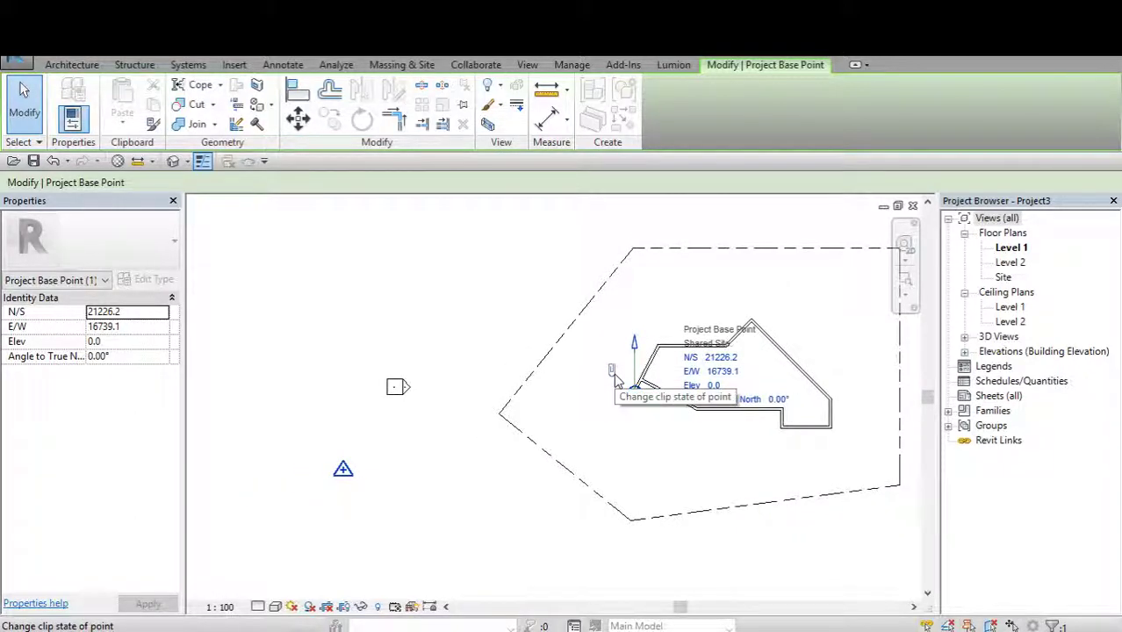
scroll(609, 383, "up", 1)
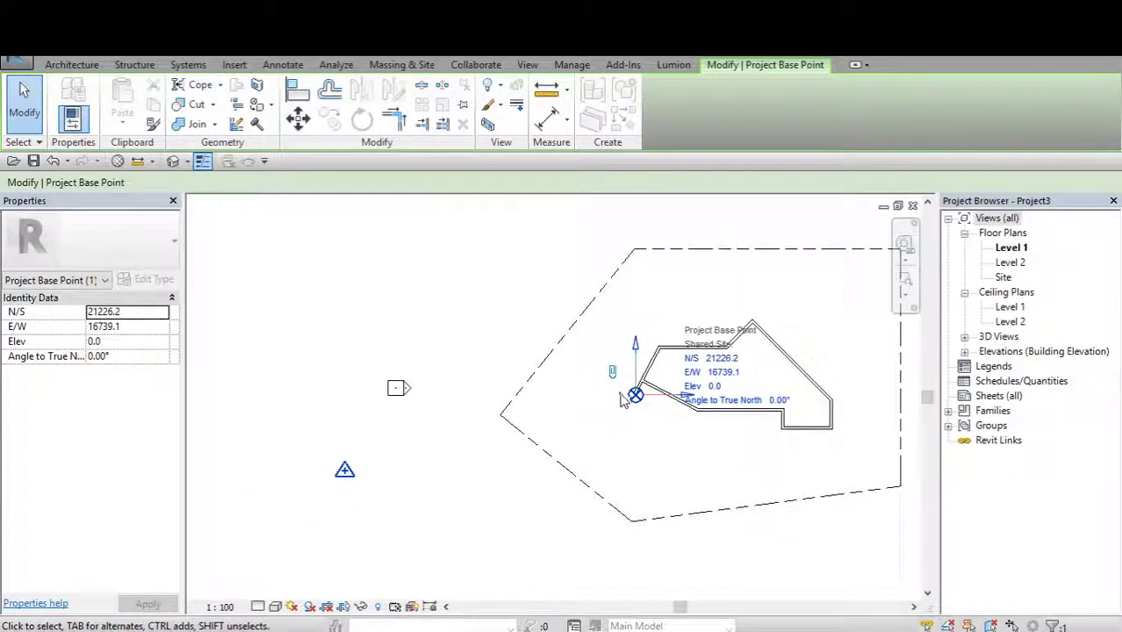
scroll(420, 464, "down", 1)
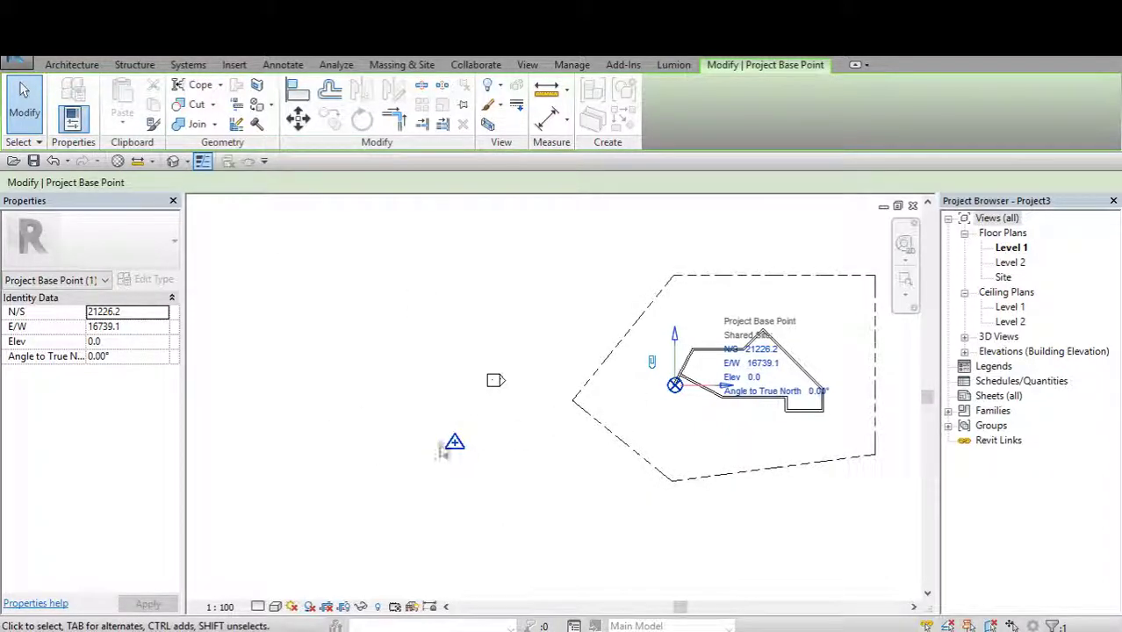
Drag the survey point toward the property line corner, undoing an accidental base point shift.
scroll(549, 421, "up", 1)
left_click(549, 420)
left_click(430, 446)
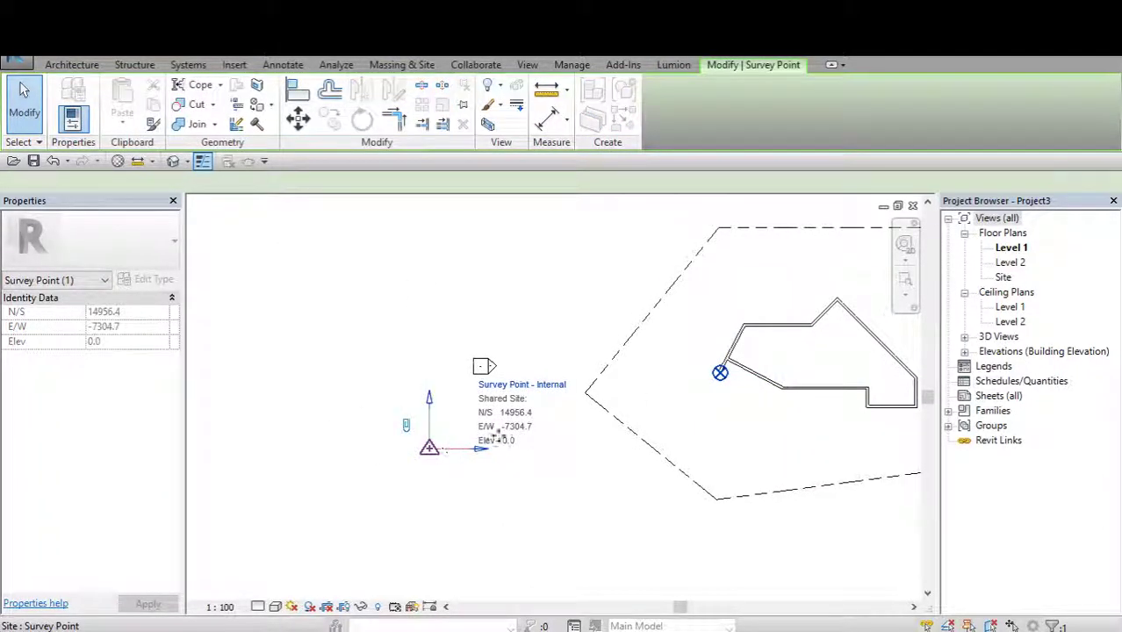
left_click_drag(430, 445, 586, 396)
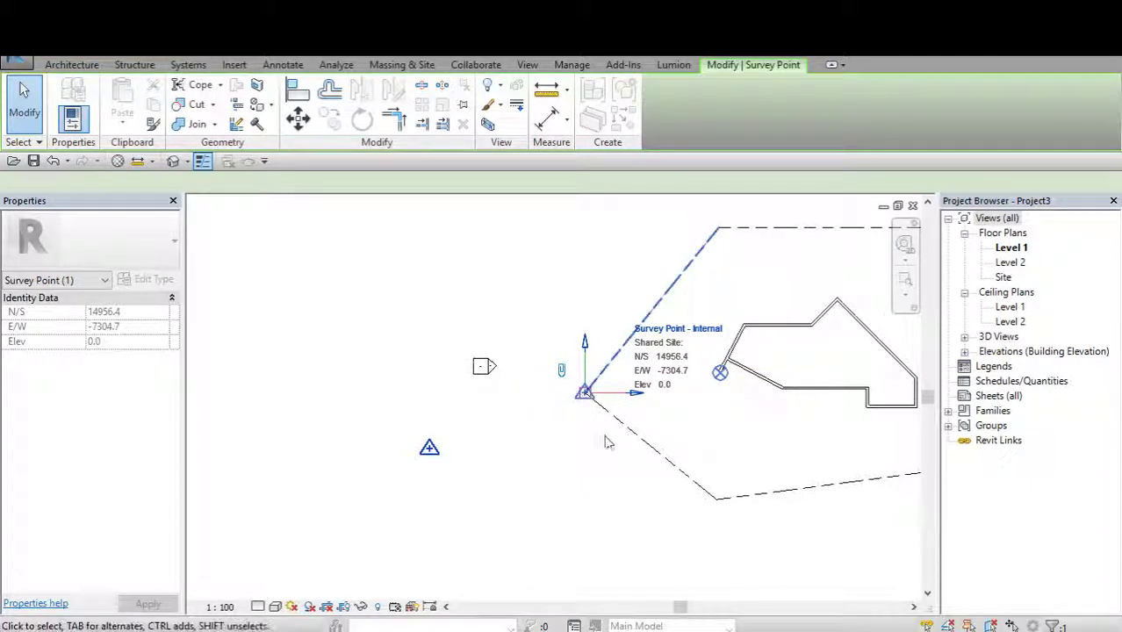
middle_click_drag(605, 442, 609, 380)
key("Escape")
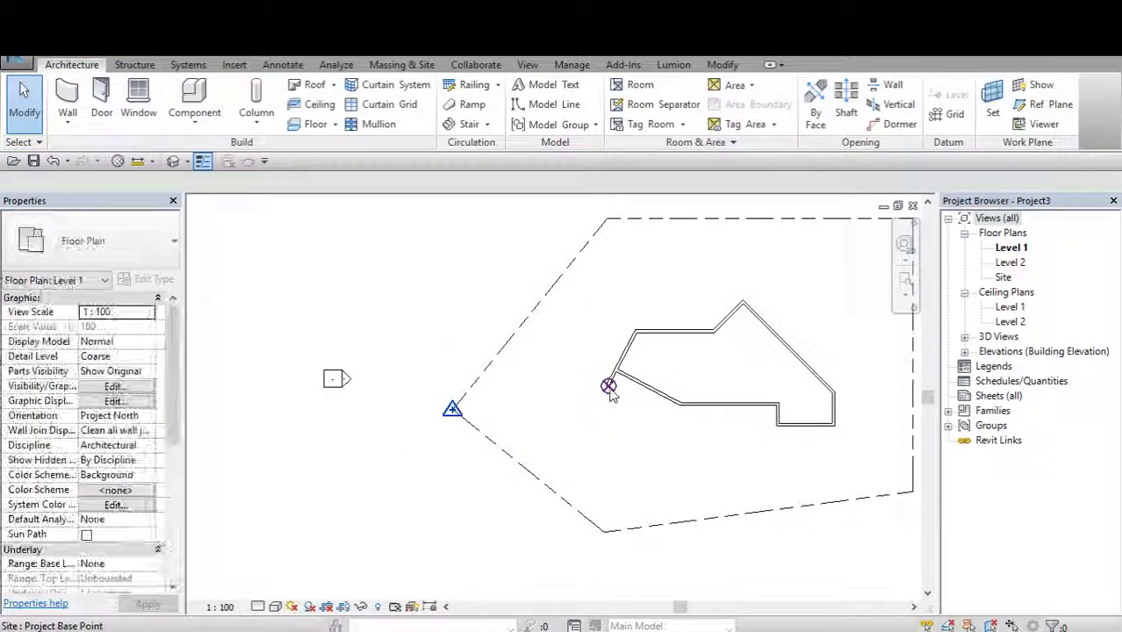
left_click(608, 386)
left_click_drag(609, 387, 646, 410)
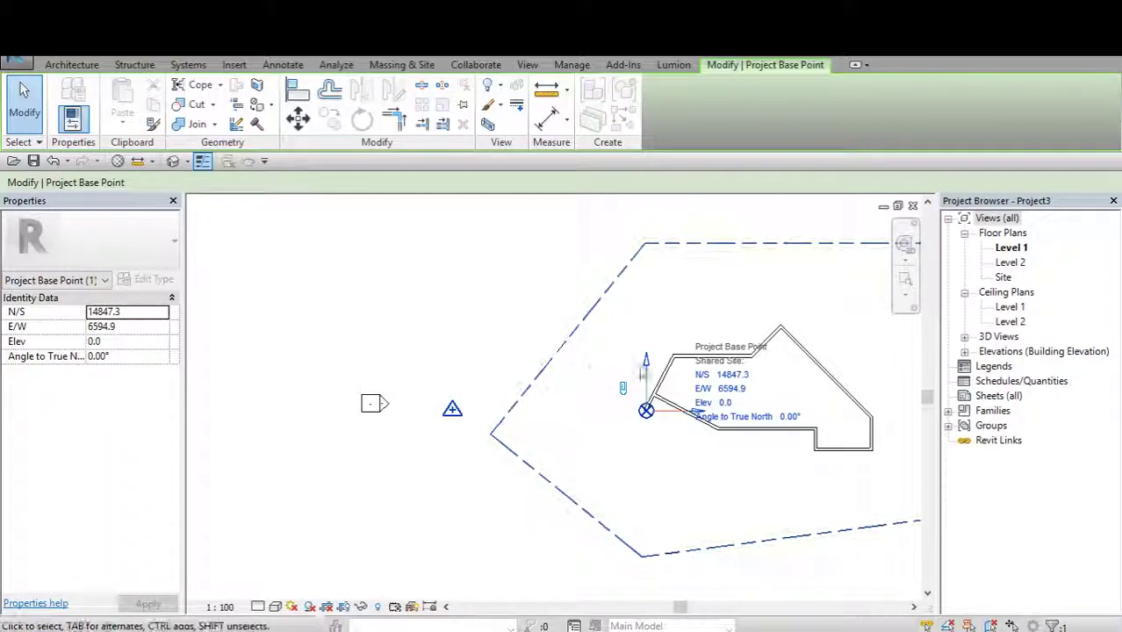
left_click(53, 160)
Window-select the survey point near the property line's left end.
middle_click_drag(563, 420, 663, 393)
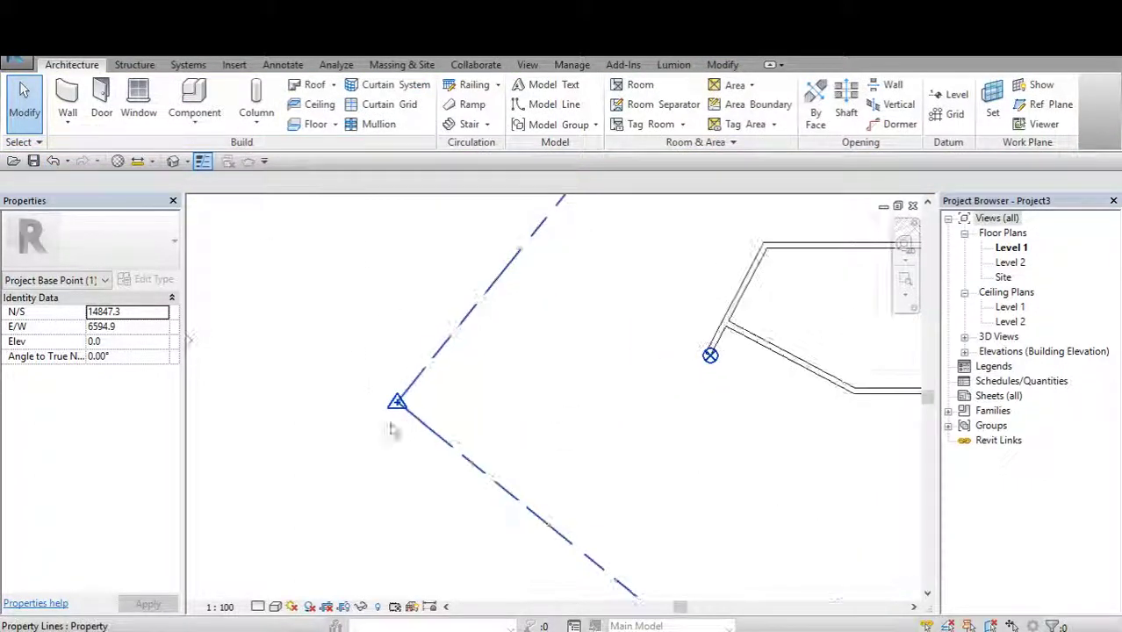
left_click_drag(360, 383, 471, 445)
middle_click_drag(398, 438, 418, 445)
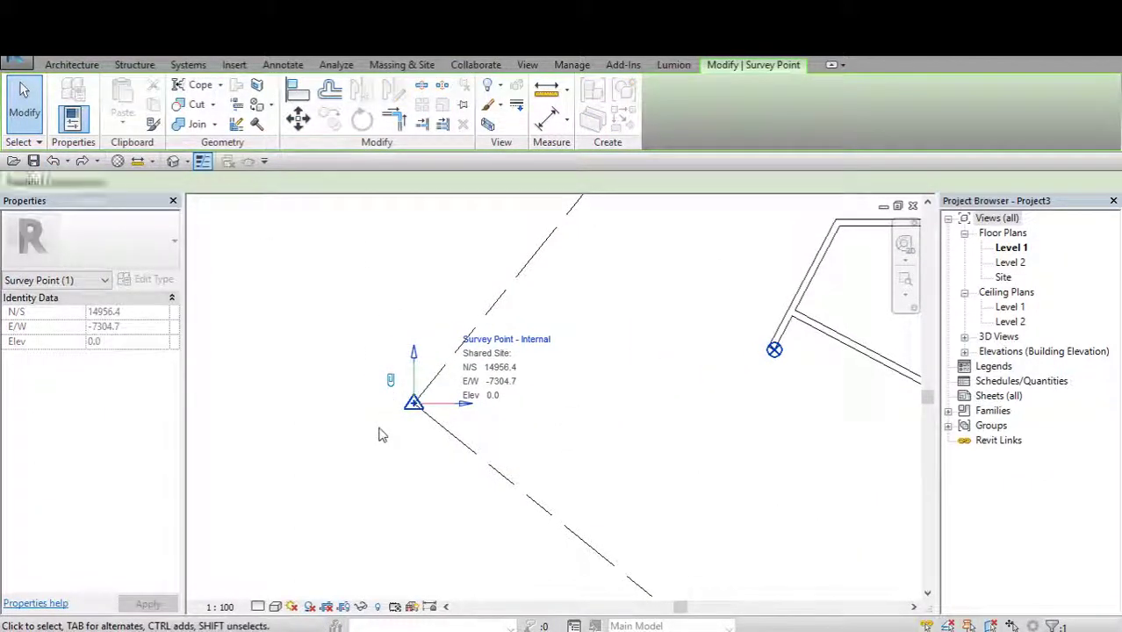
left_click(589, 412)
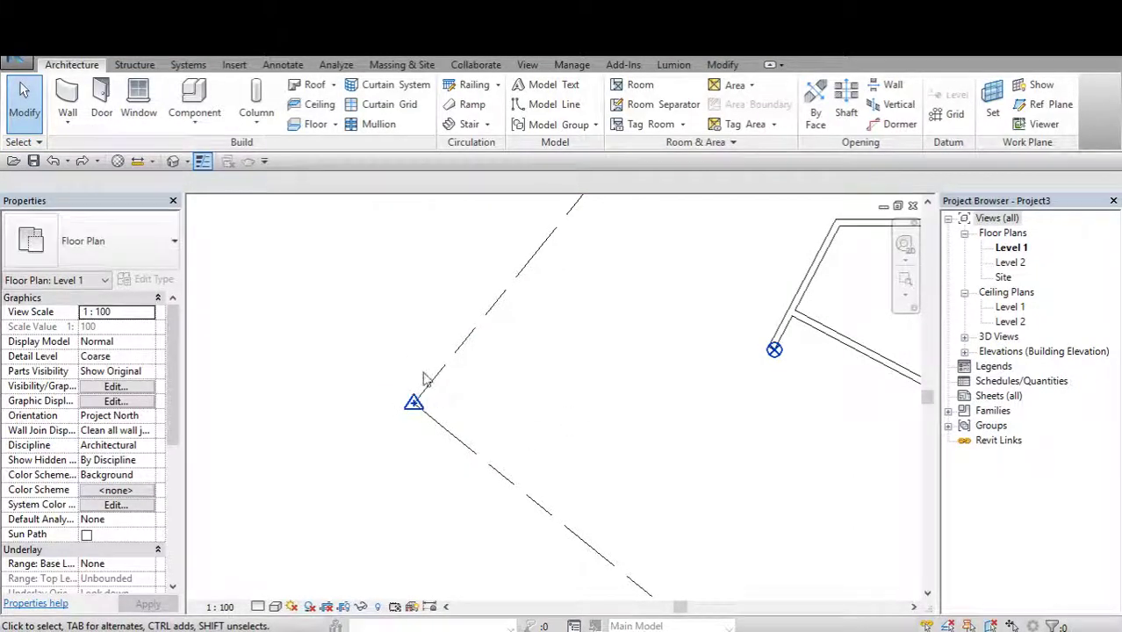
left_click_drag(401, 370, 480, 444)
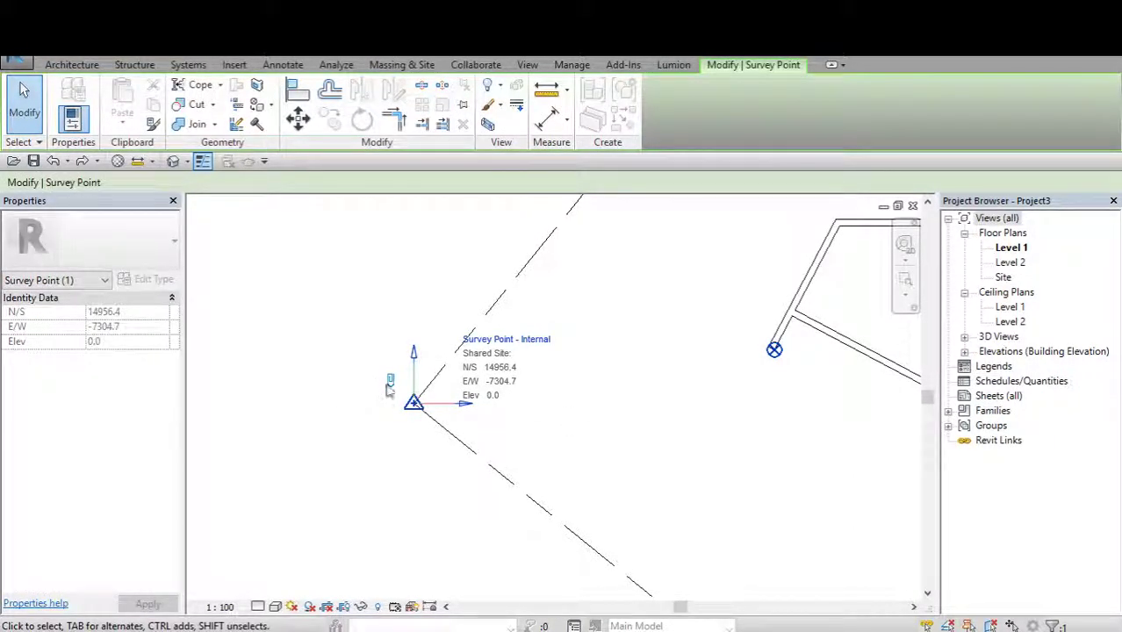
left_click(697, 395)
scroll(570, 413, "down", 2)
scroll(578, 379, "down", 3)
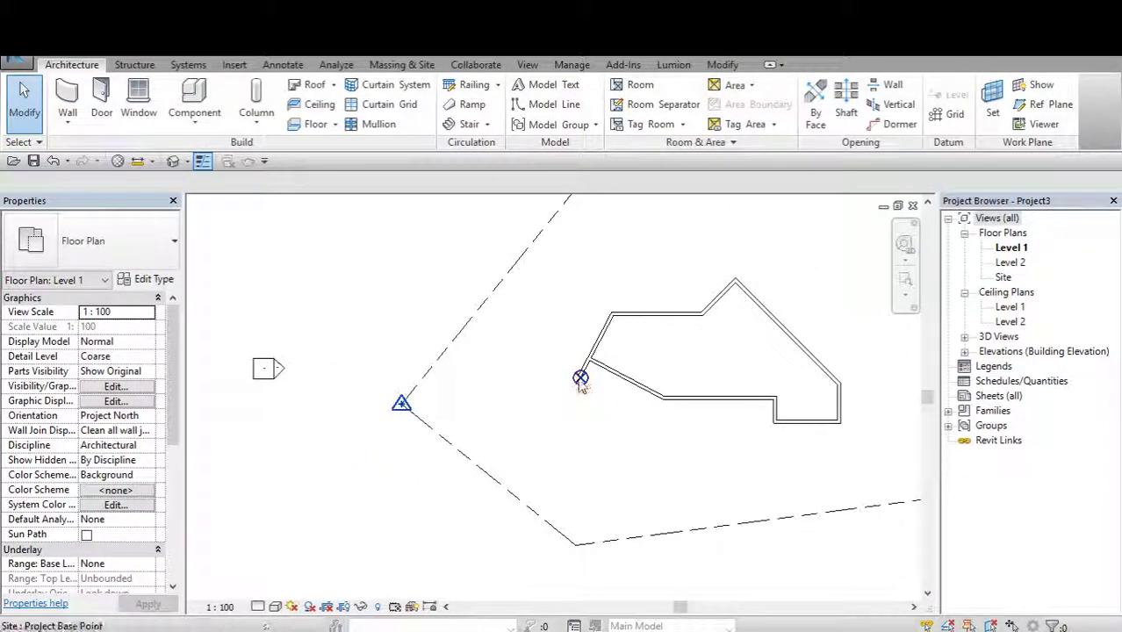
Return the base point to the wall corner and snap the survey point to the property line's left corner.
left_click(577, 377)
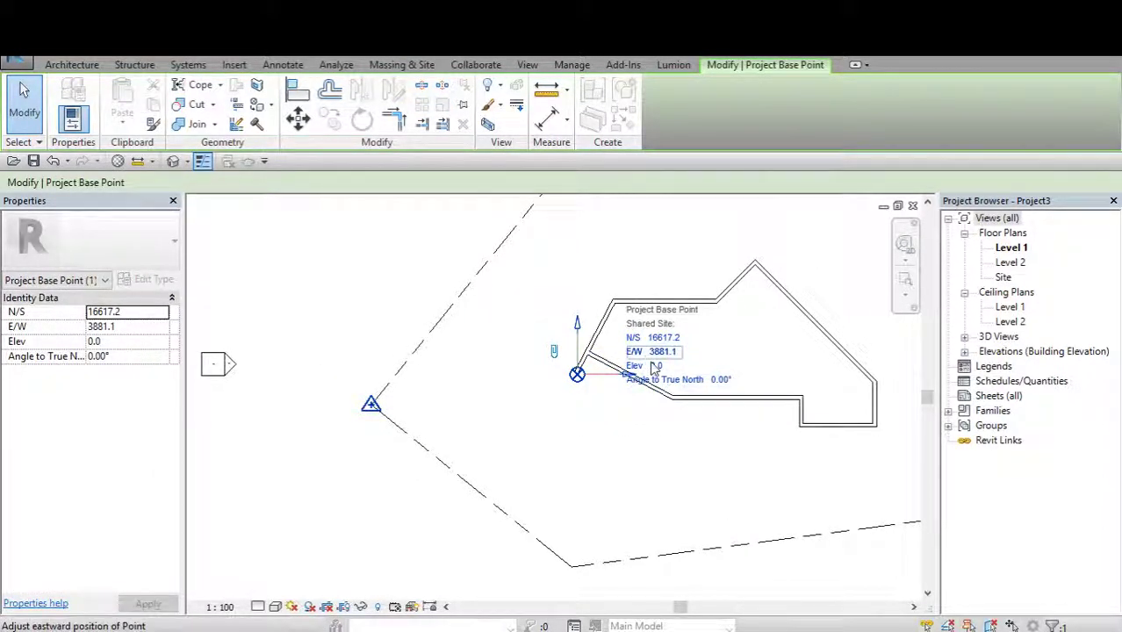
middle_click_drag(654, 369, 658, 367)
left_click(575, 394)
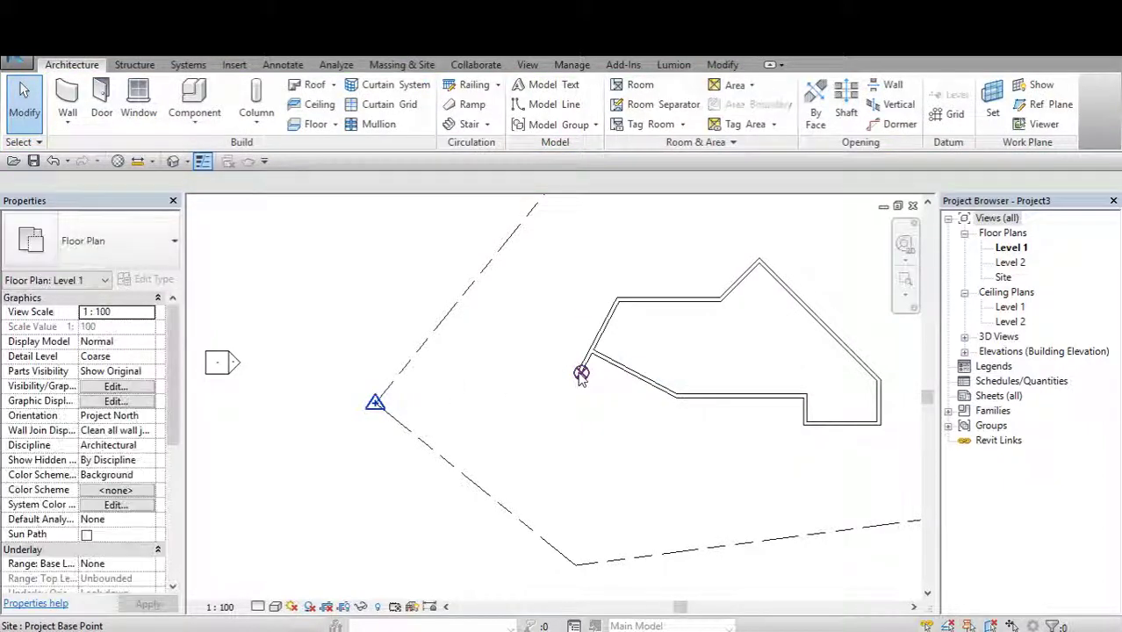
left_click(580, 373)
left_click_drag(580, 373, 540, 406)
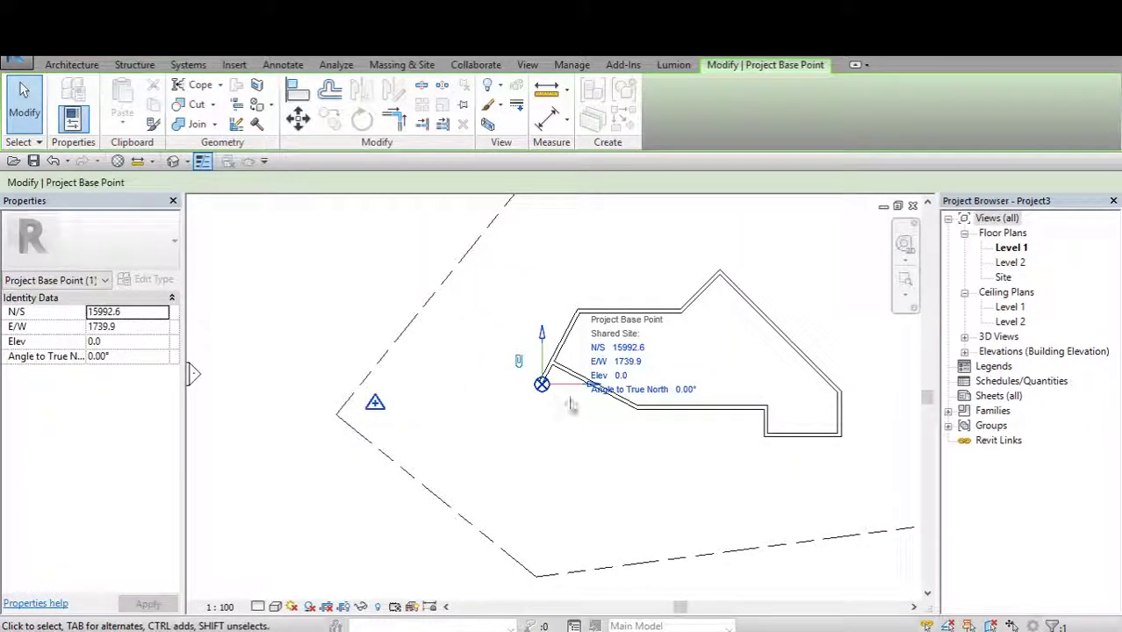
left_click(394, 410)
left_click(389, 404)
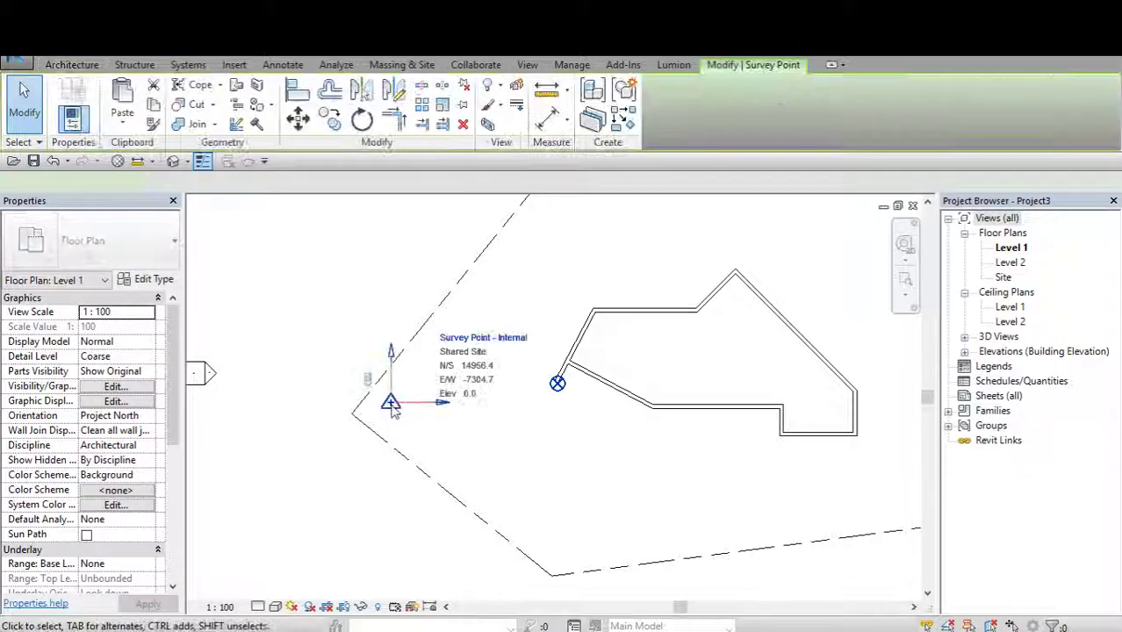
left_click_drag(390, 404, 352, 416)
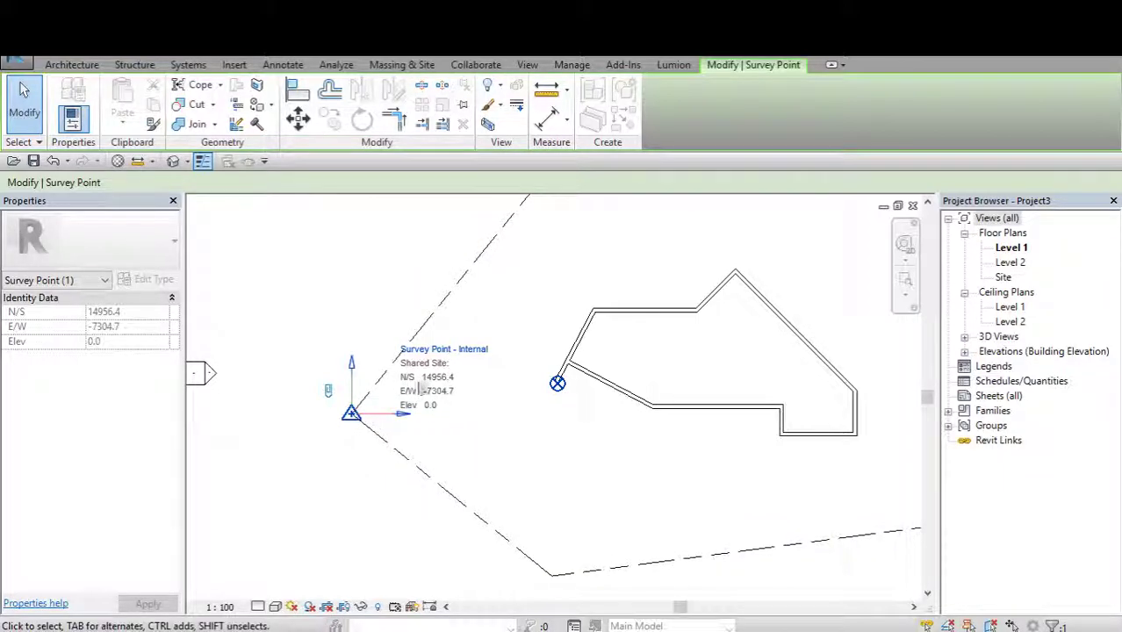
Inspect the property line and survey point, then zoom in on the building's wall corner.
key("Escape")
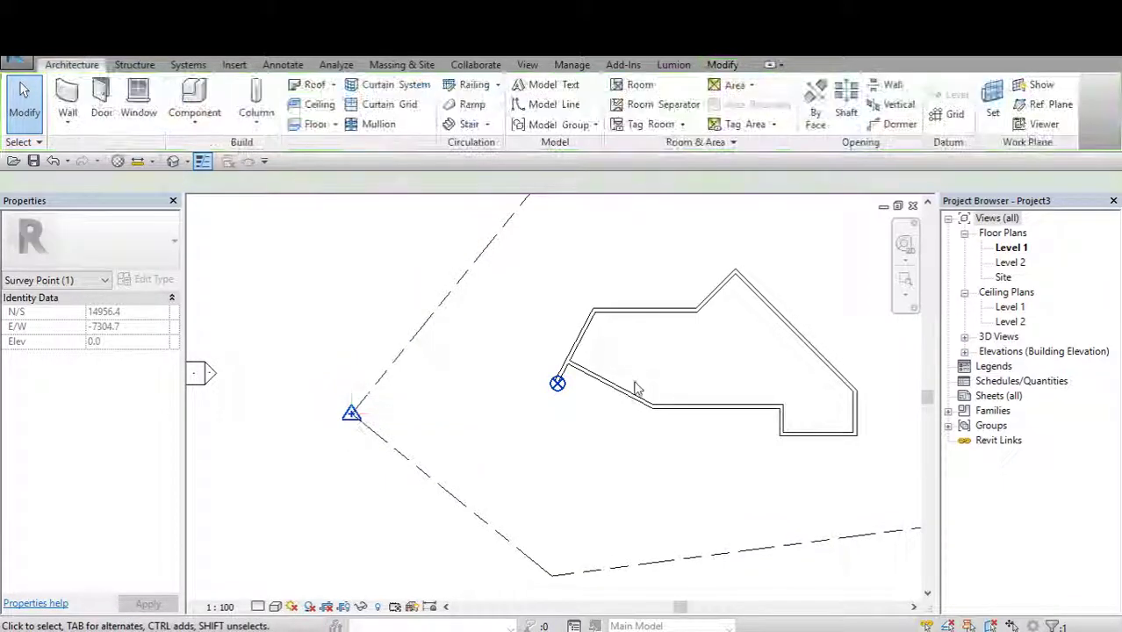
scroll(421, 438, "down", 2)
scroll(360, 452, "down", 1)
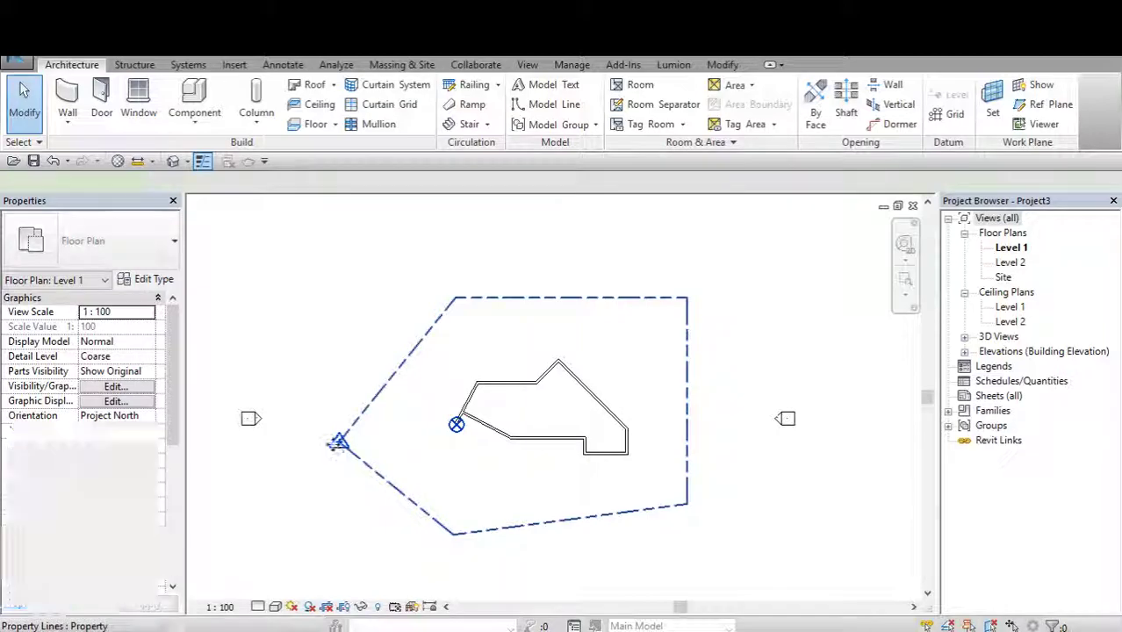
left_click(338, 441)
left_click_drag(321, 401, 373, 463)
key("Escape")
scroll(510, 465, "down", 1)
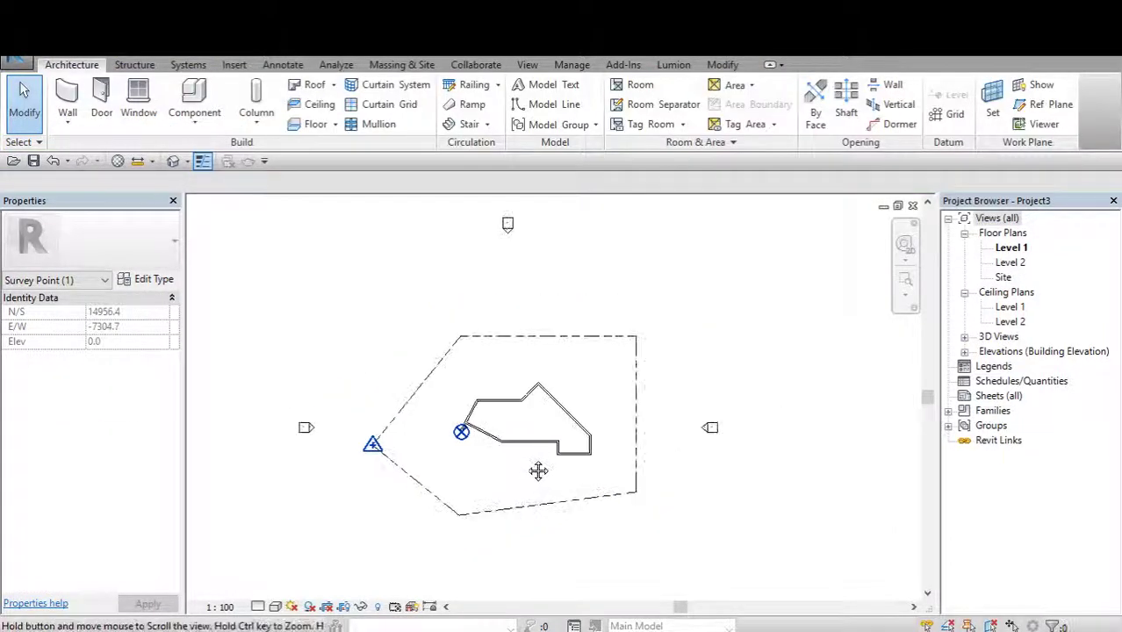
scroll(614, 422, "down", 1)
scroll(707, 369, "down", 1)
scroll(742, 424, "up", 1)
scroll(739, 419, "down", 1)
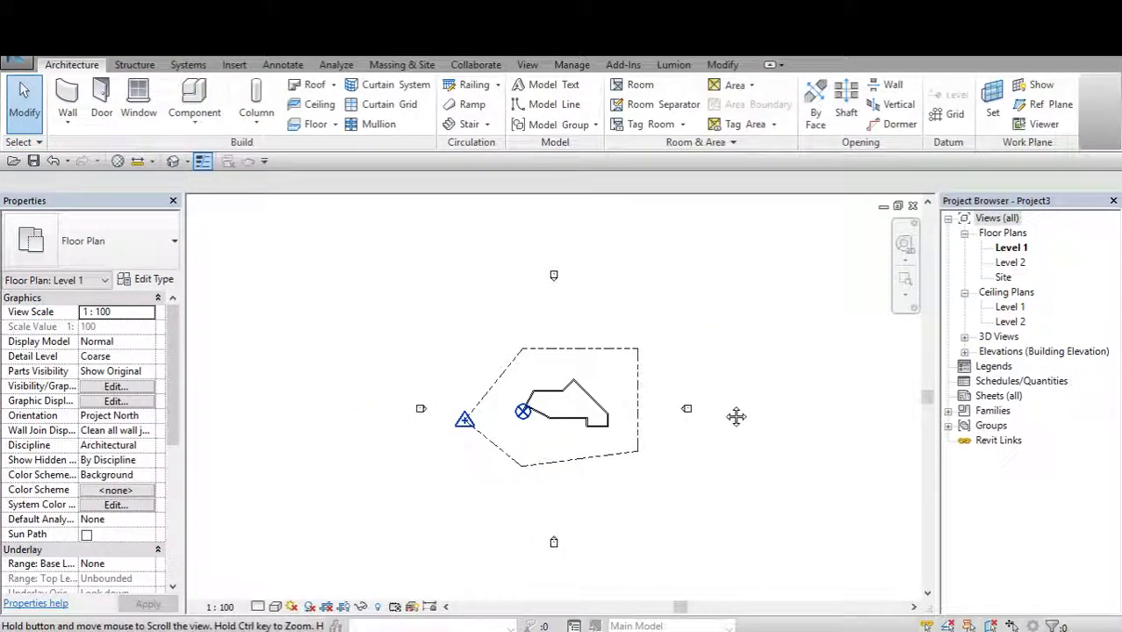
scroll(630, 422, "up", 1)
scroll(614, 424, "up", 1)
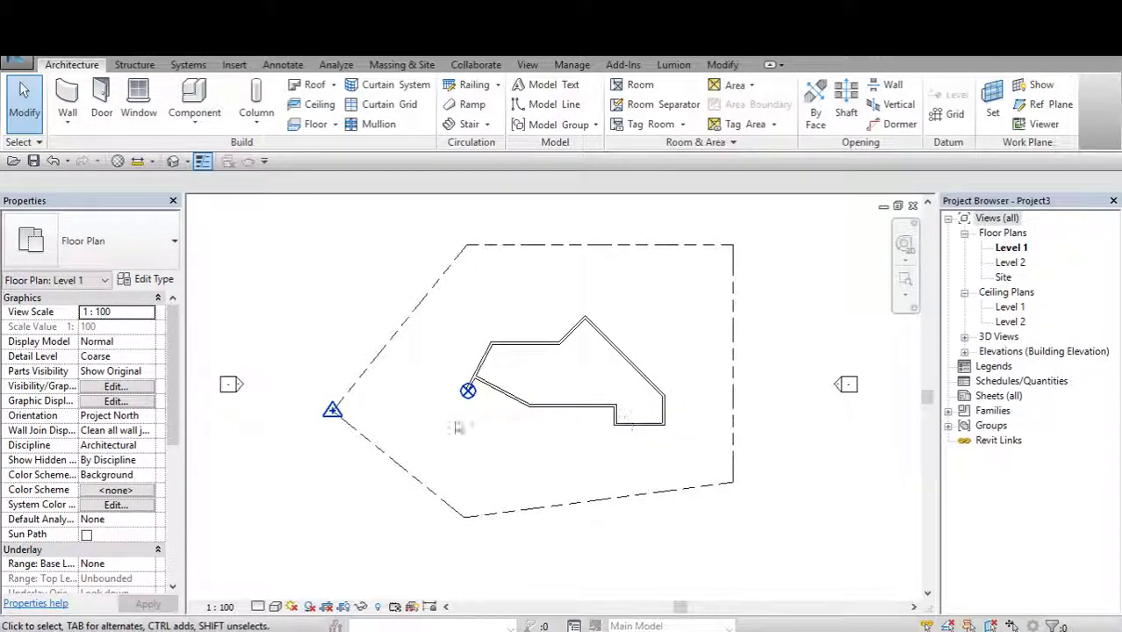
scroll(596, 426, "down", 1)
scroll(607, 433, "down", 1)
scroll(606, 433, "up", 1)
scroll(604, 436, "down", 1)
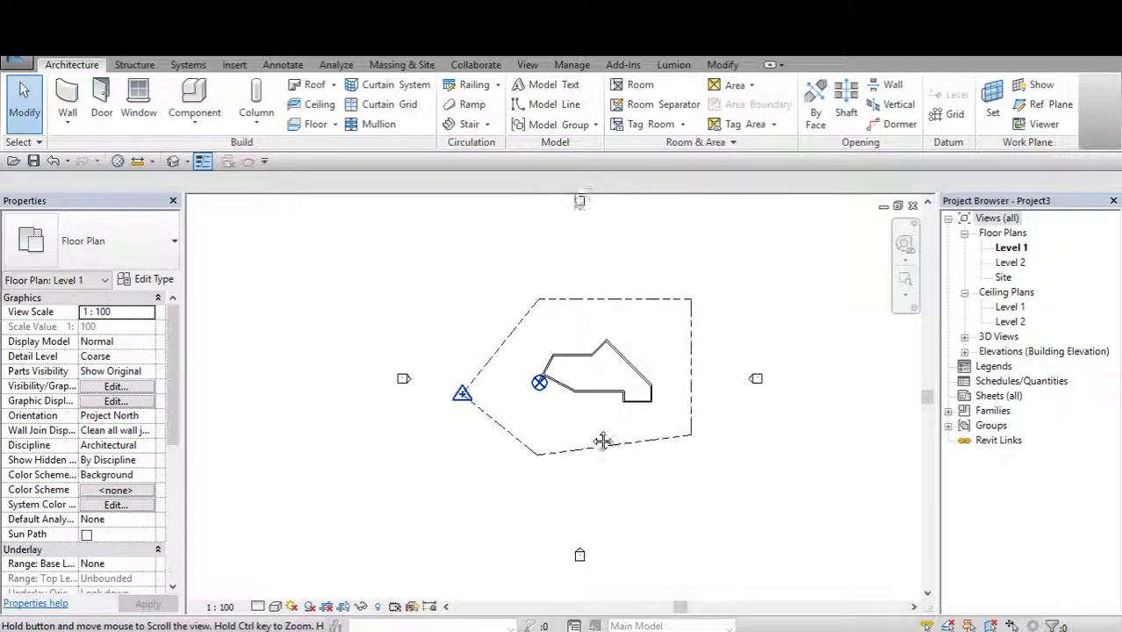
scroll(597, 430, "up", 1)
scroll(562, 417, "up", 2)
scroll(544, 408, "up", 1)
scroll(535, 408, "up", 1)
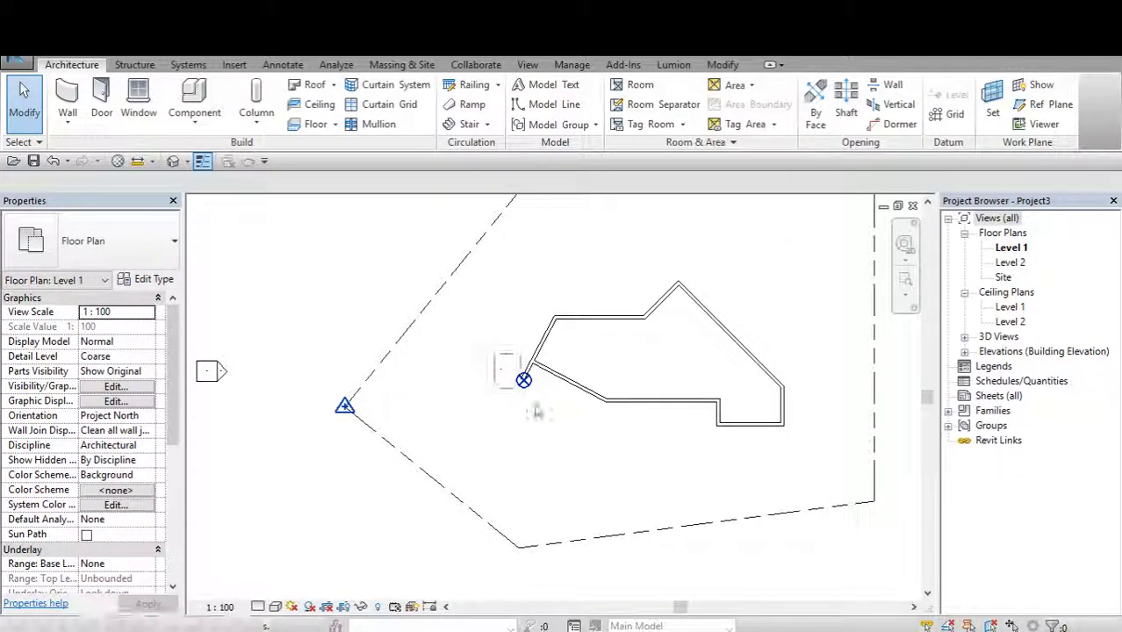
Select the project base point at the wall corner, reading N/S 16617.2, E/W 3881.1.
left_click(522, 379)
scroll(536, 397, "up", 2)
left_click(484, 359)
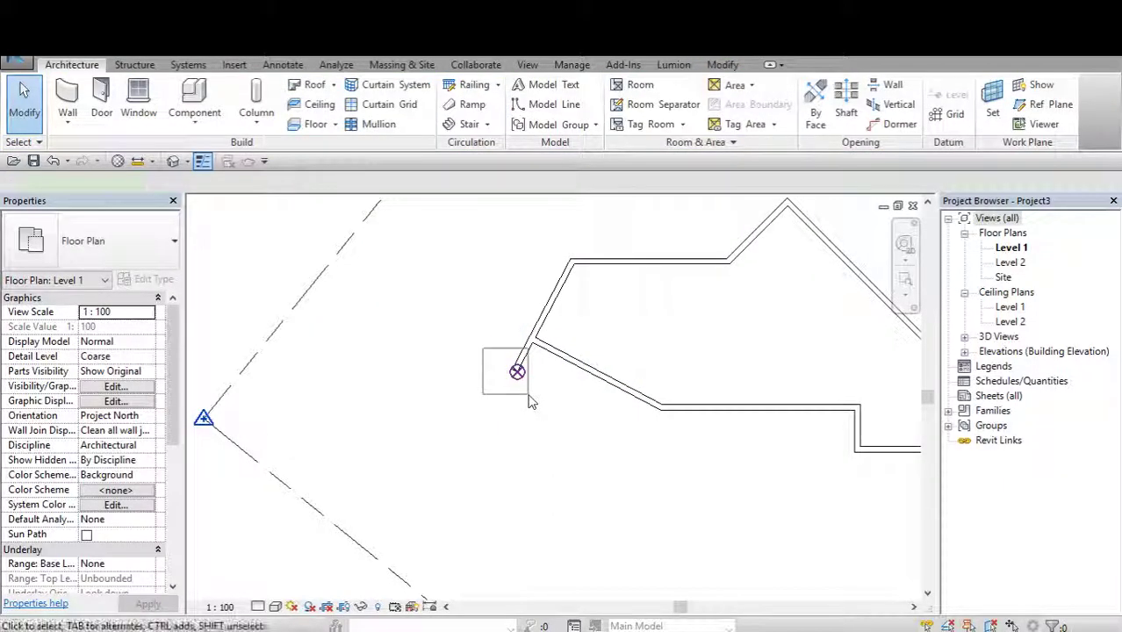
left_click(517, 371)
left_click(525, 426)
mouse_move(525, 426)
middle_mouse_down()
mouse_move(598, 412)
mouse_move(577, 404)
middle_mouse_up()
left_click(591, 359)
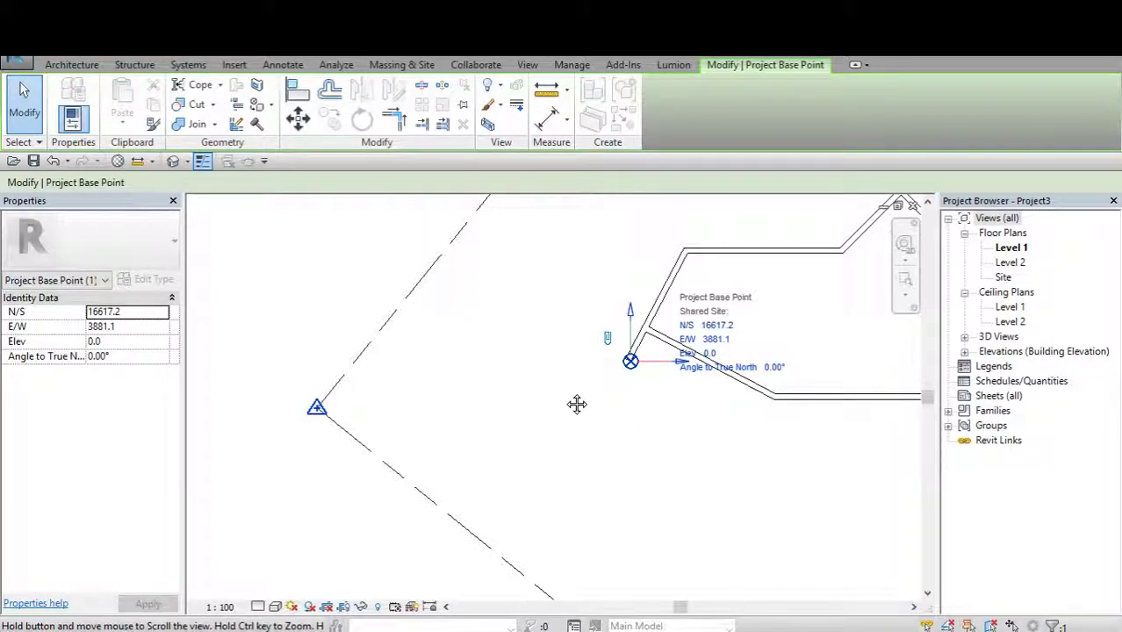
left_click(593, 345)
left_click(630, 360)
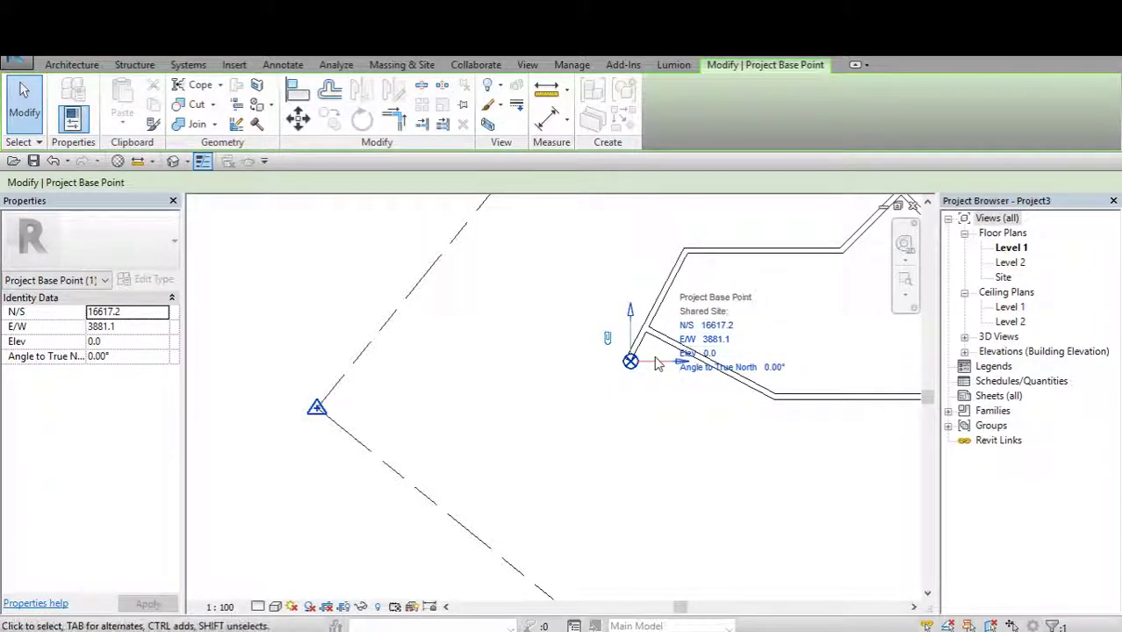
Check the survey point, then move the base point to N/S 15948.0, E/W 5531.6.
middle_click_drag(569, 410, 514, 433)
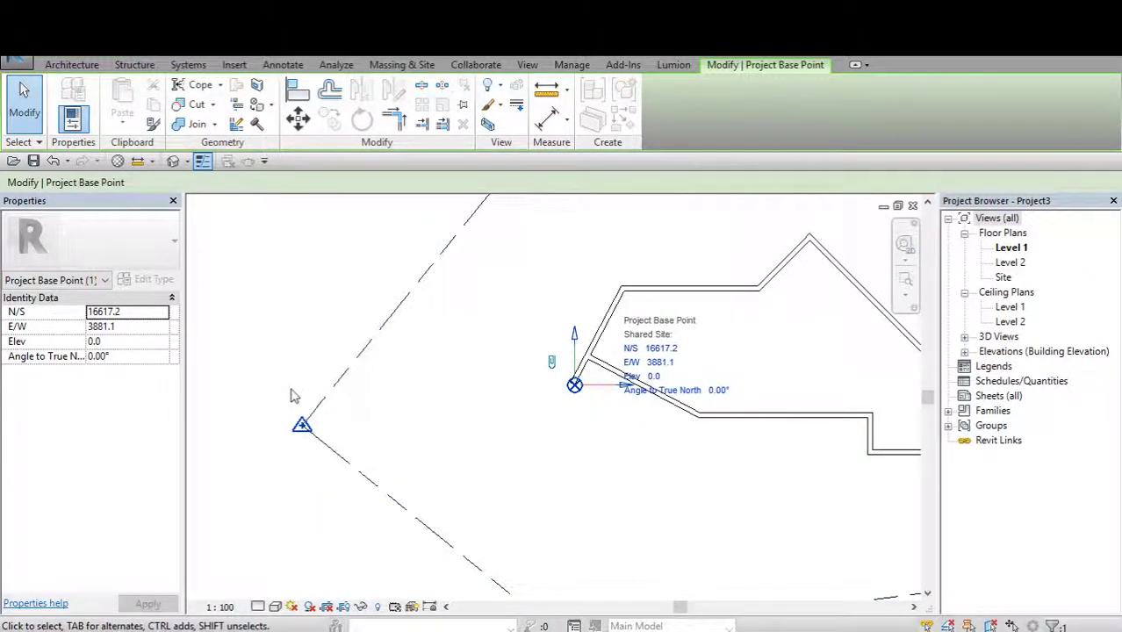
left_click(301, 424)
left_click(497, 441)
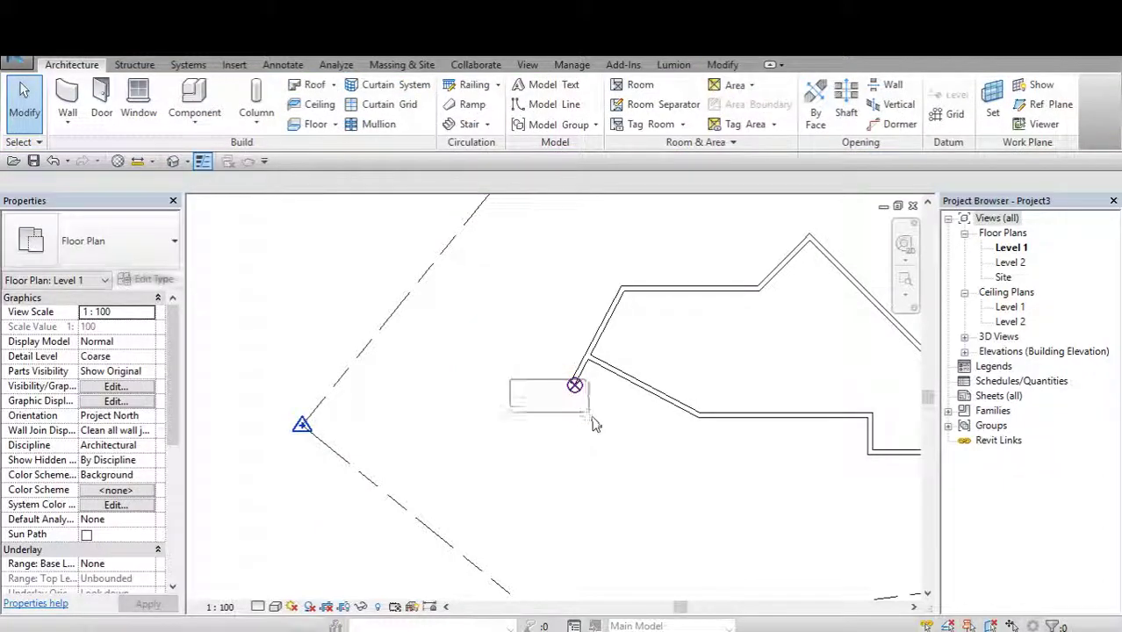
left_click(574, 385)
scroll(574, 384, "down", 1)
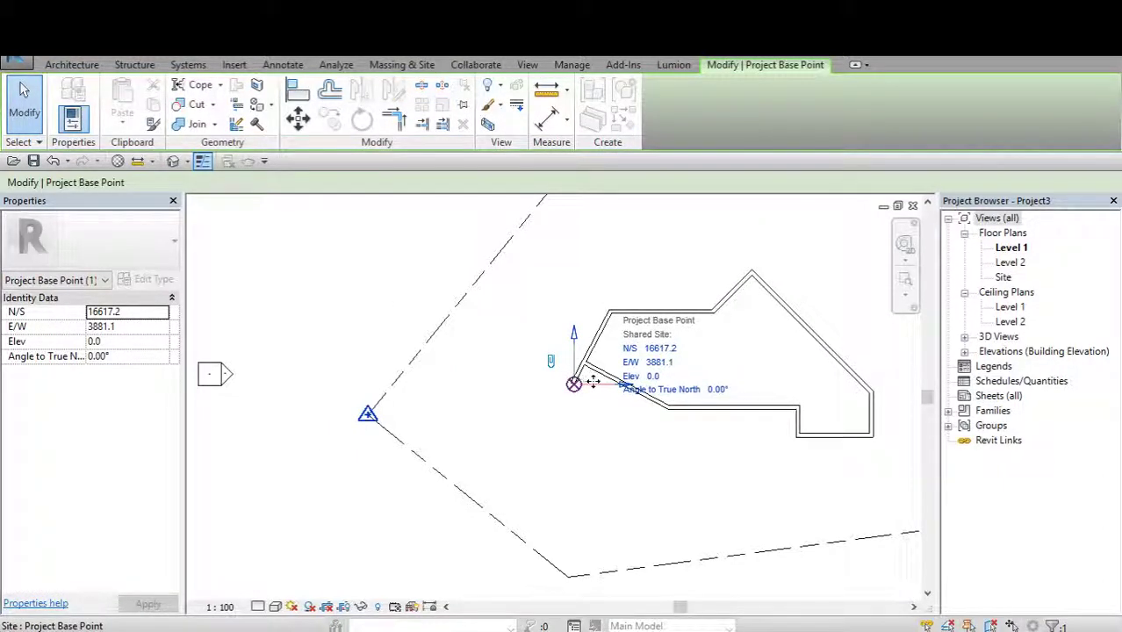
left_click_drag(593, 381, 614, 390)
Reset the project base point to its startup location.
scroll(615, 391, "down", 2)
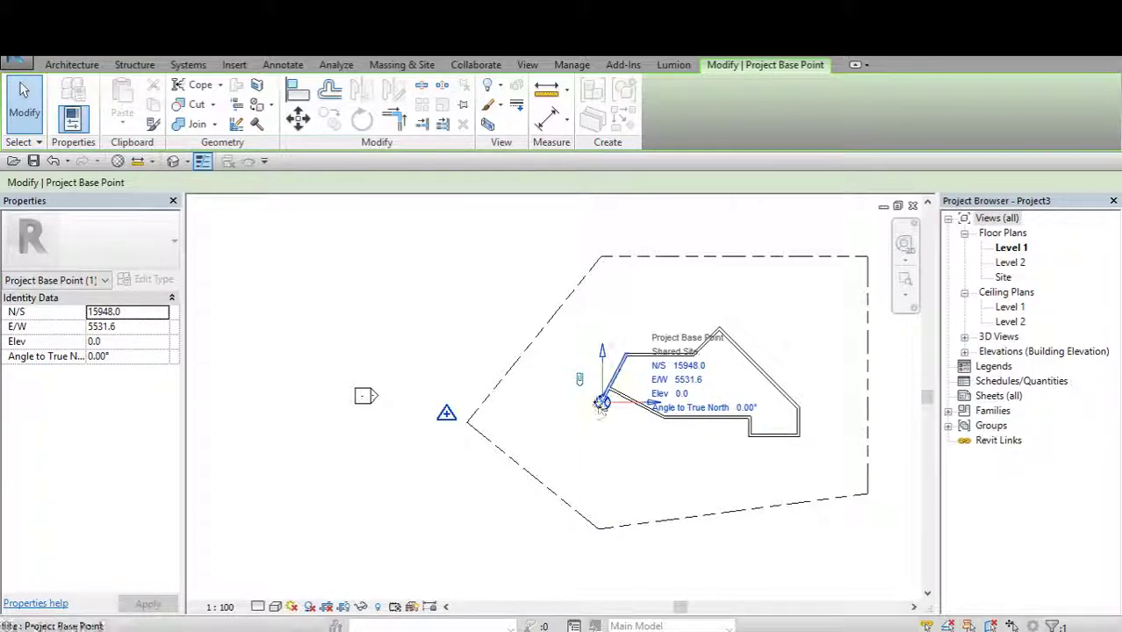
right_click(601, 407)
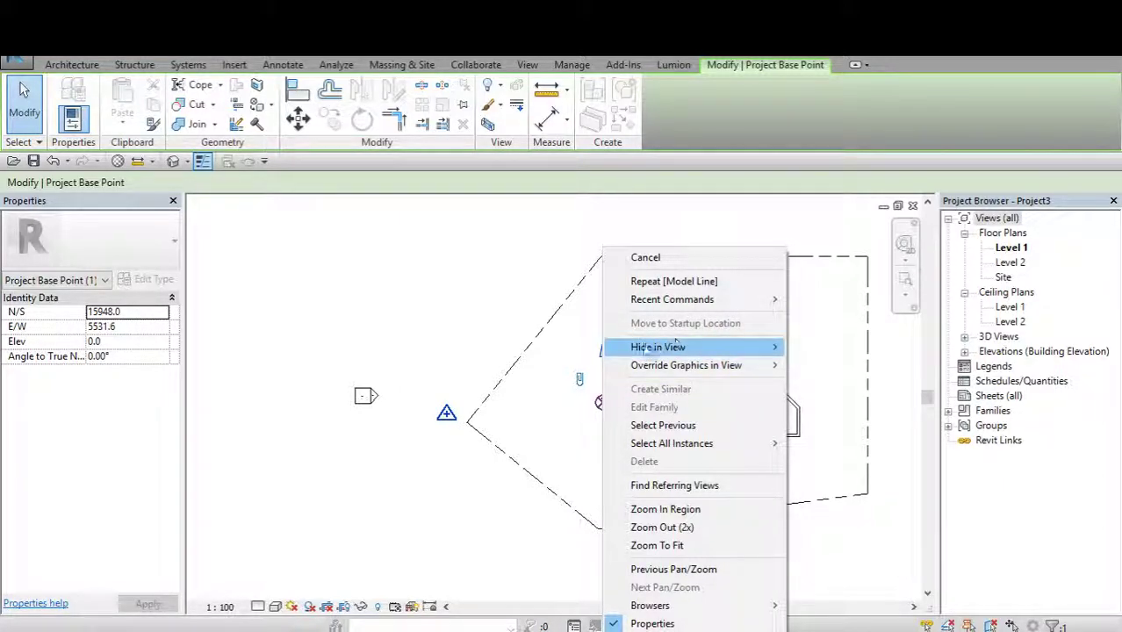
key("Escape")
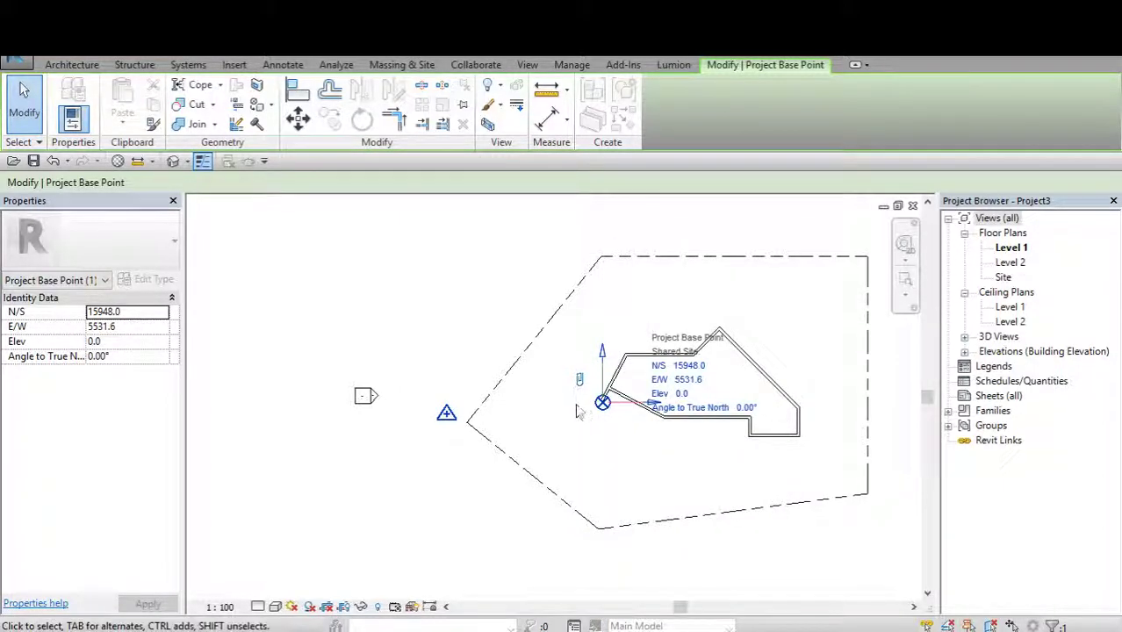
scroll(584, 390, "up", 3)
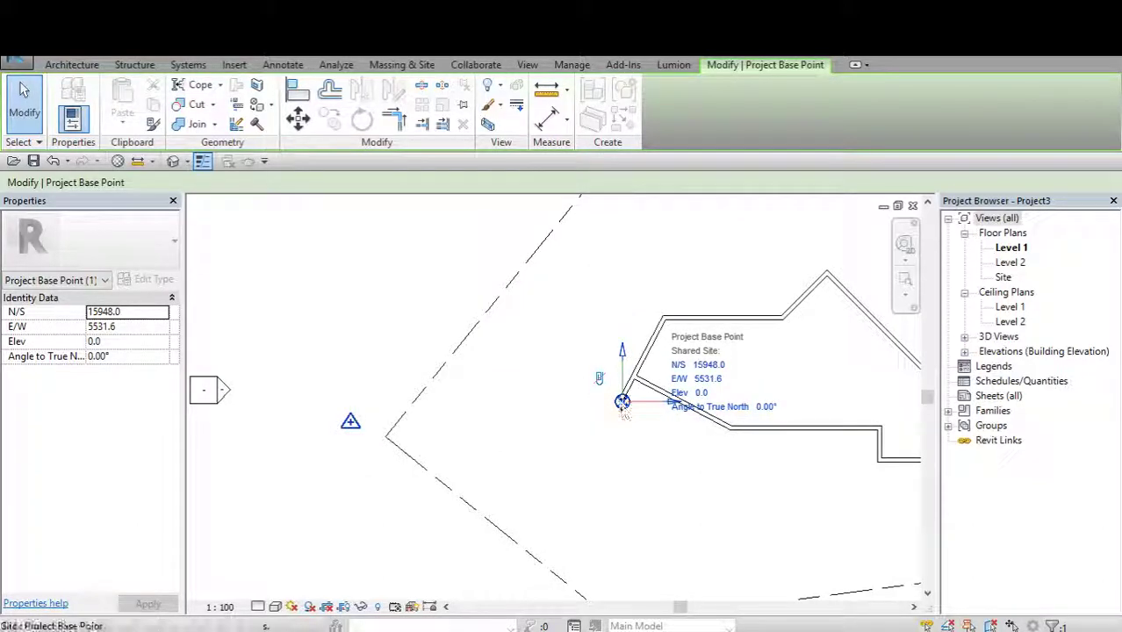
right_click(621, 395)
left_click(736, 323)
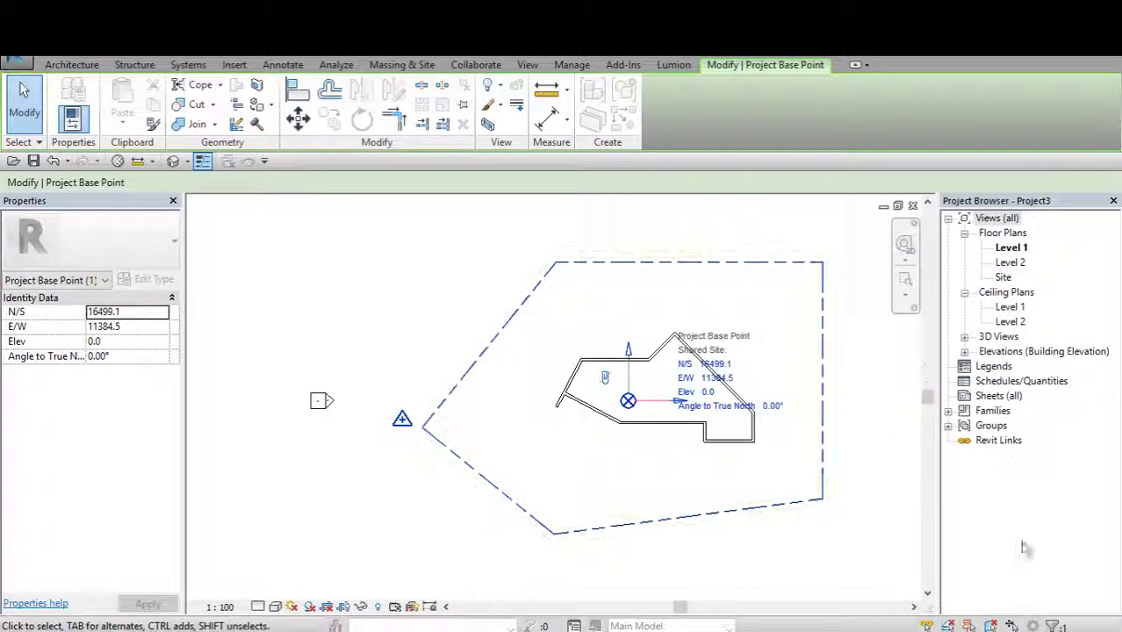
left_click(725, 455)
Drag the project base point onto the wall's end corner (N/S 15560.1, E/W 4406.7).
scroll(551, 433, "up", 3)
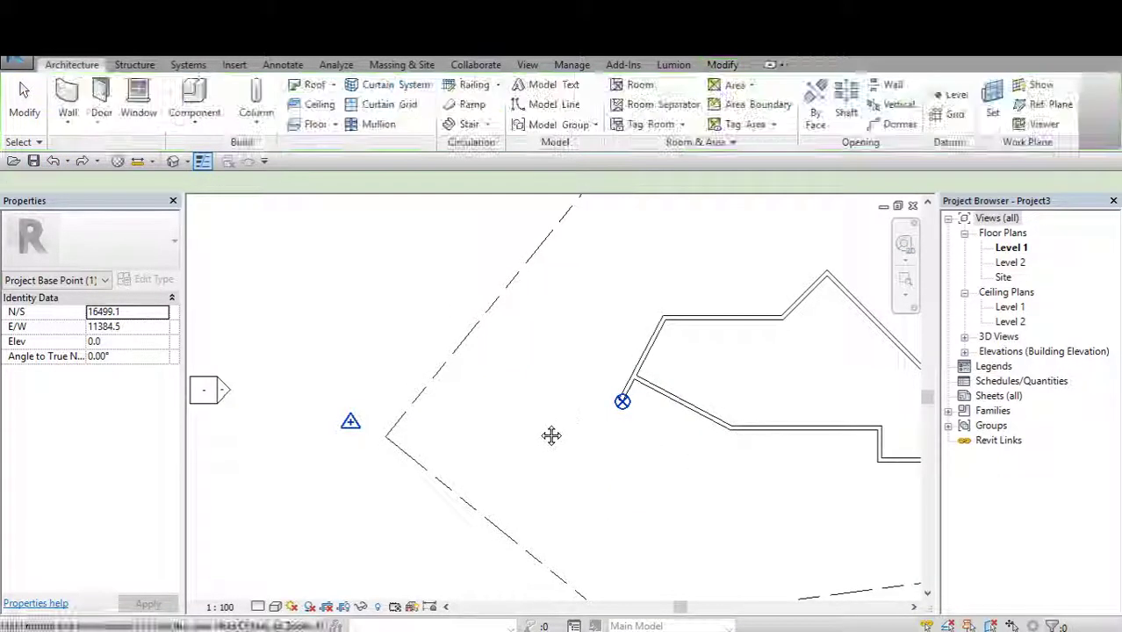
scroll(731, 446, "down", 3)
scroll(556, 431, "up", 3)
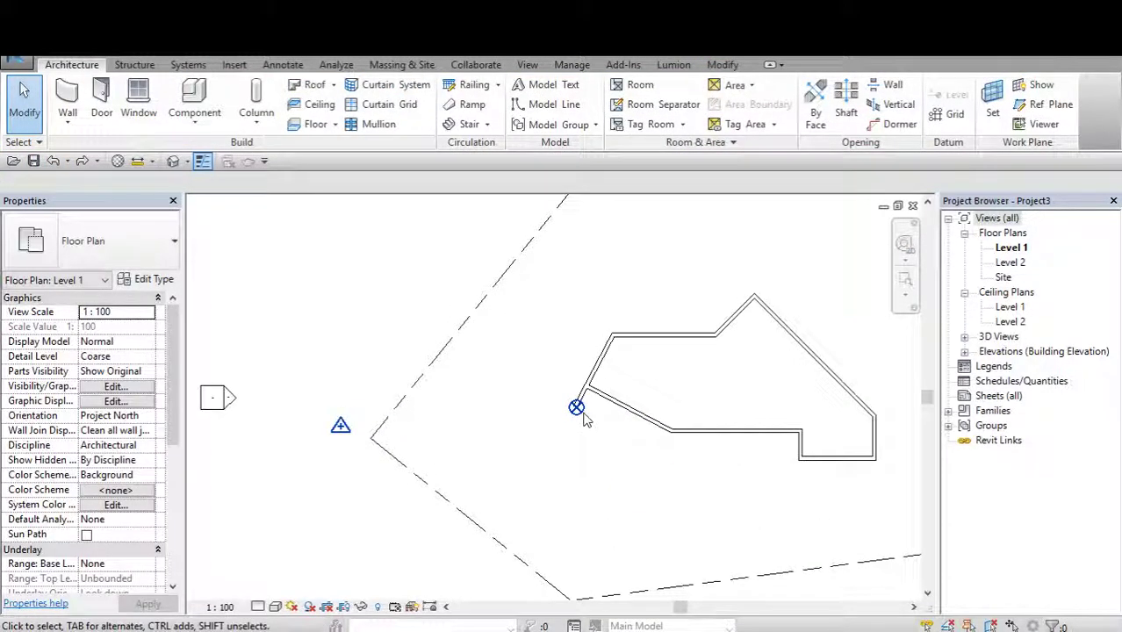
left_click(577, 408)
right_click(567, 400)
key("Escape")
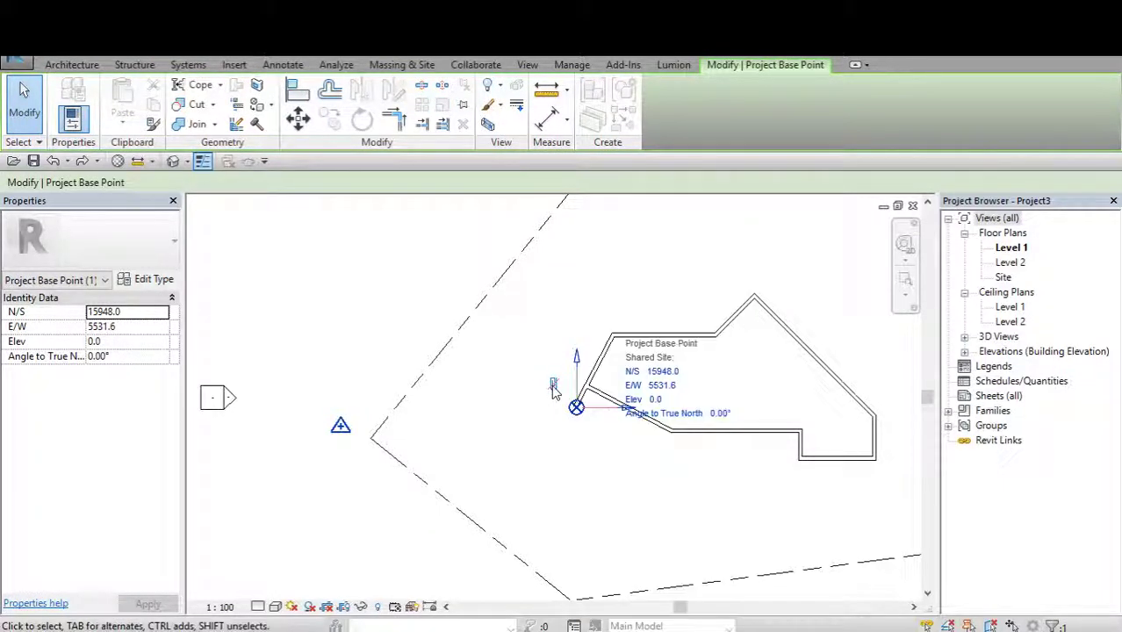
scroll(572, 441, "up", 2)
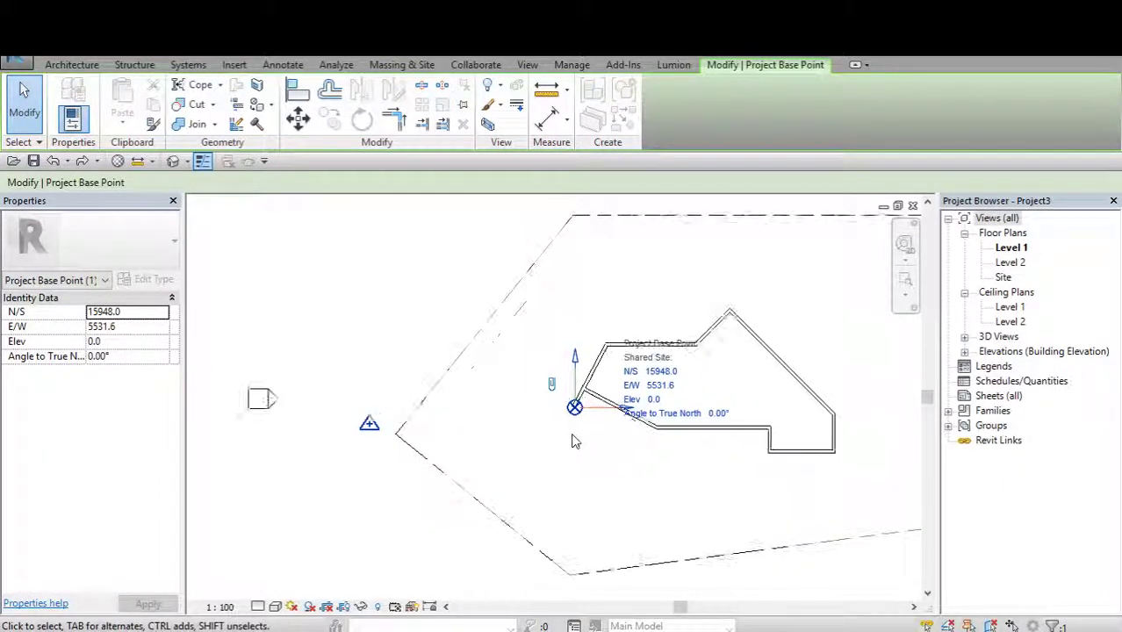
left_click(574, 423)
left_click(575, 405)
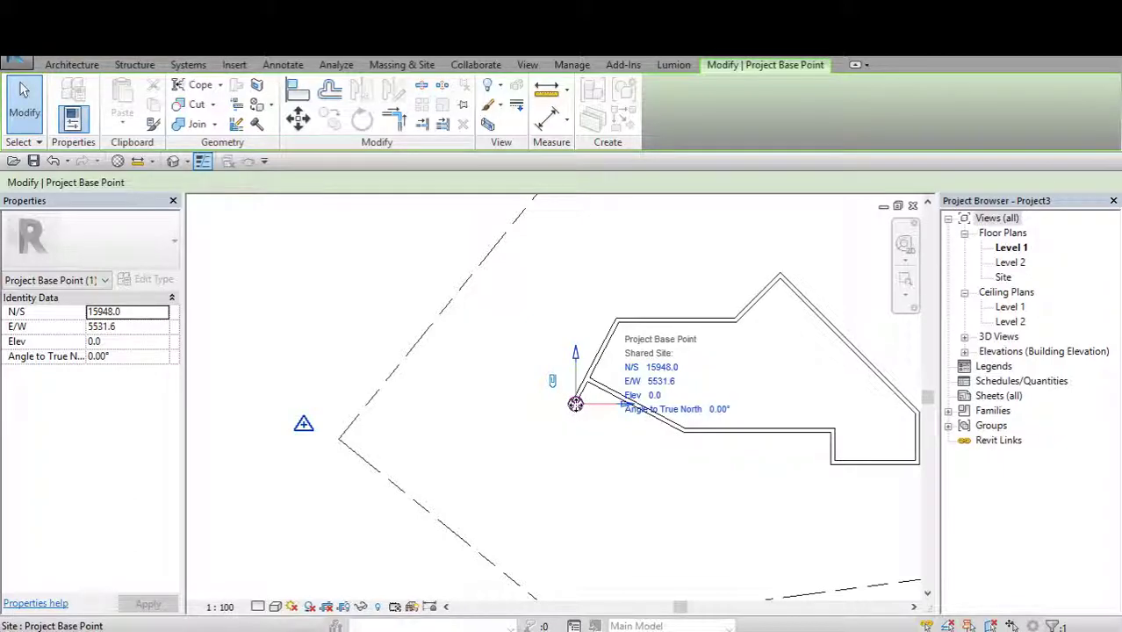
left_click_drag(560, 412, 539, 417)
scroll(562, 439, "down", 2)
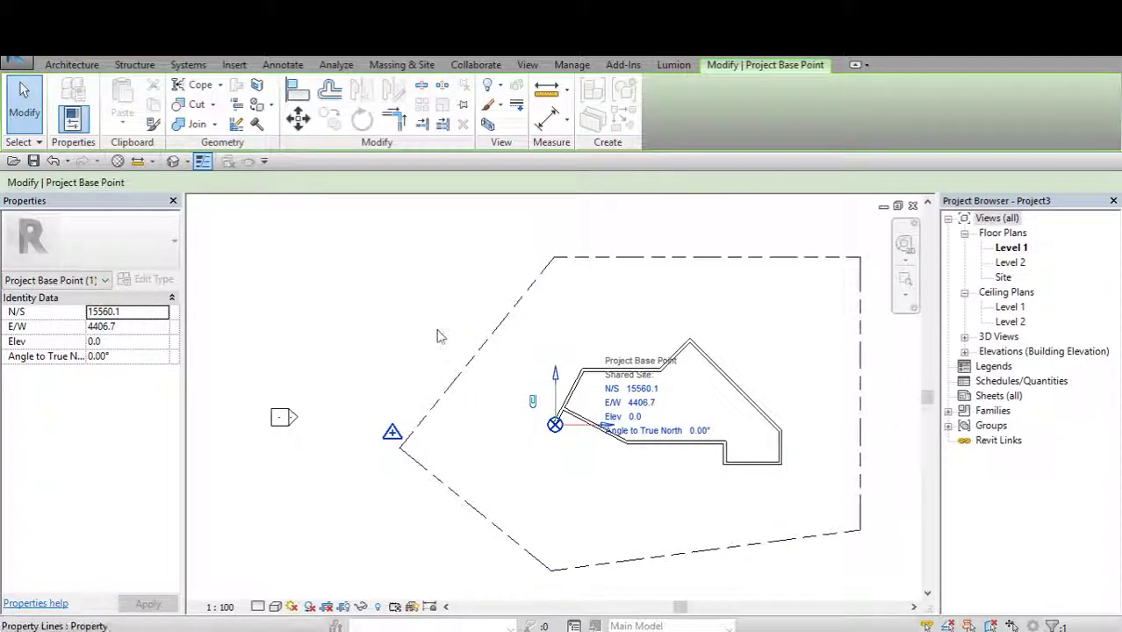
key("Escape")
Reframe the plan view and bring up the Annotate tools.
scroll(575, 431, "up", 3)
scroll(553, 452, "up", 2)
scroll(540, 470, "up", 2)
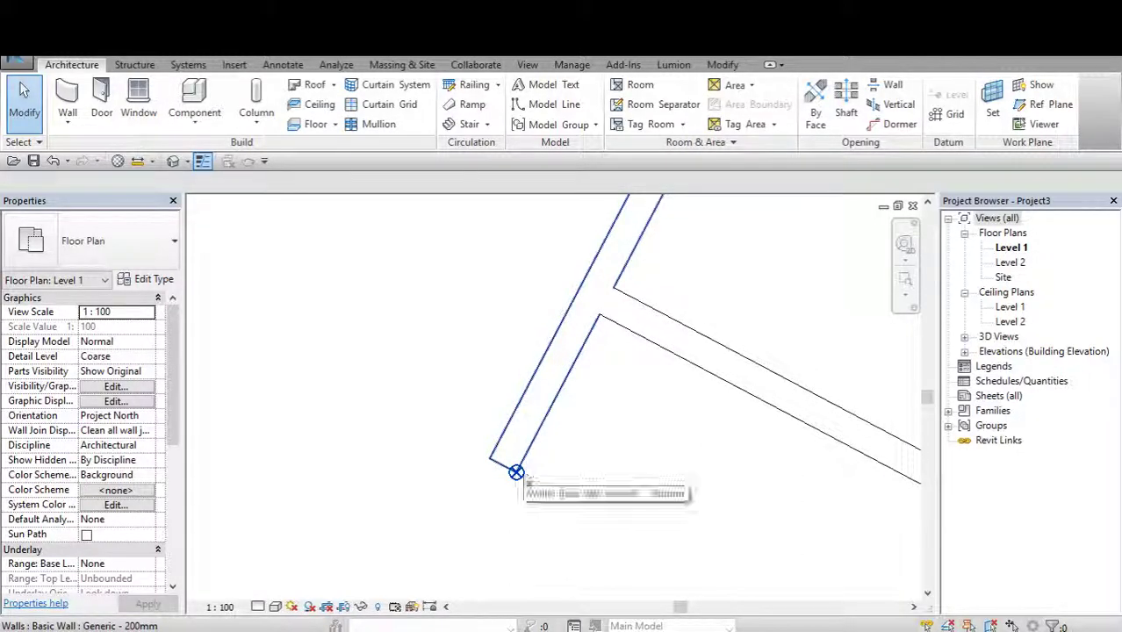
scroll(518, 472, "down", 1)
middle_click_drag(517, 472, 500, 441)
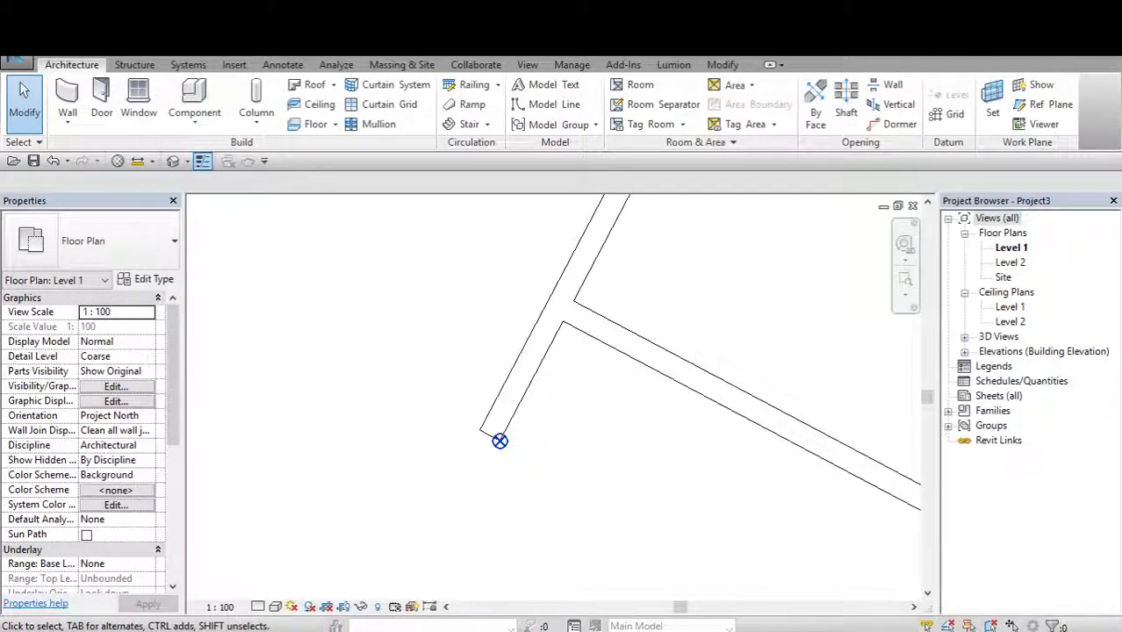
left_click(282, 67)
middle_click_drag(478, 291, 474, 289)
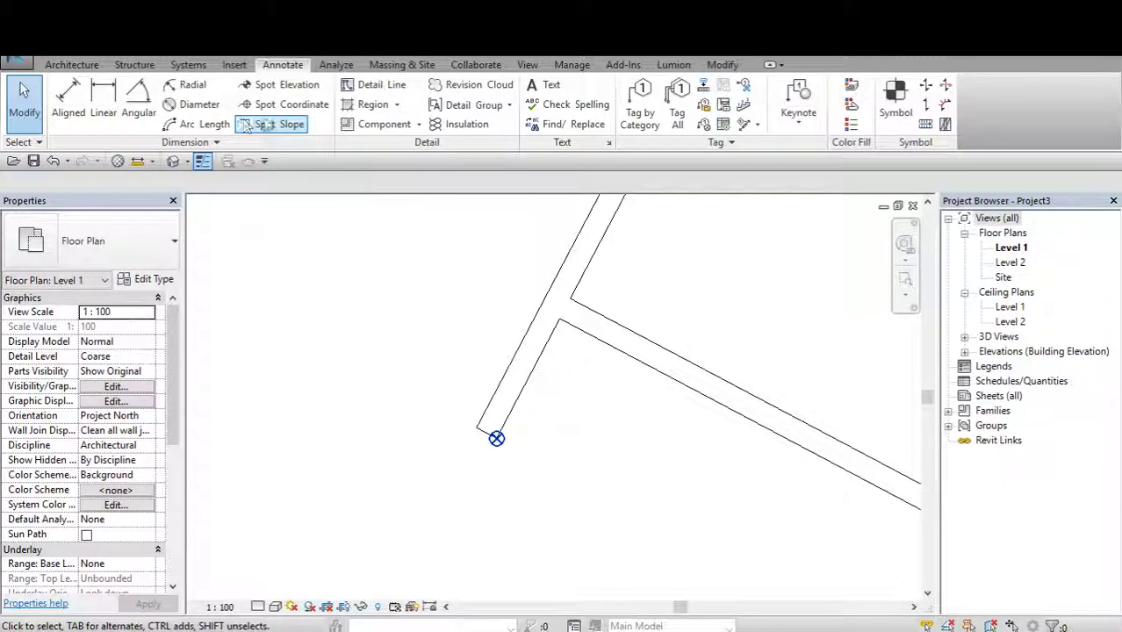
Place a spot coordinate with leader on the base-point wall corner, reading N 15560, E 4407.
left_click(265, 104)
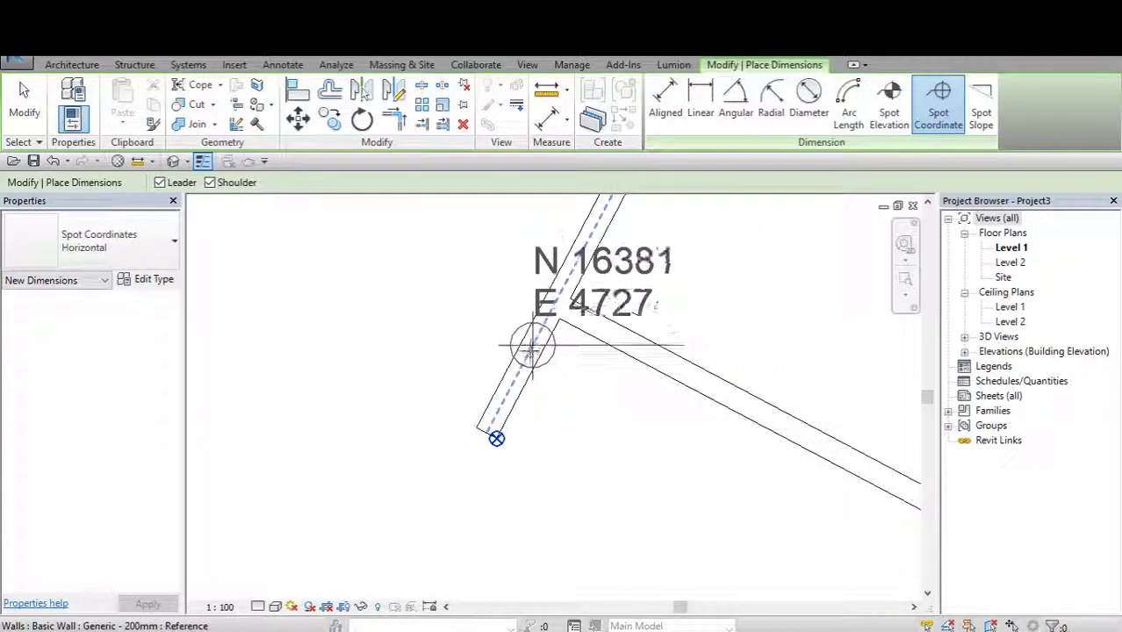
scroll(497, 439, "up", 2)
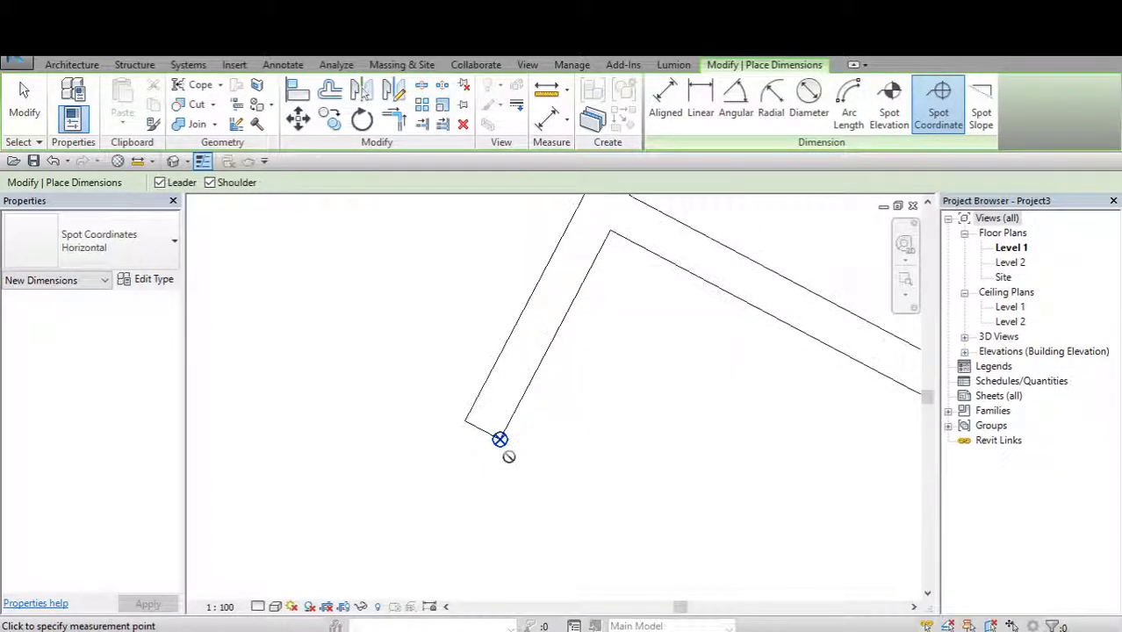
left_click(555, 453)
scroll(562, 456, "down", 1)
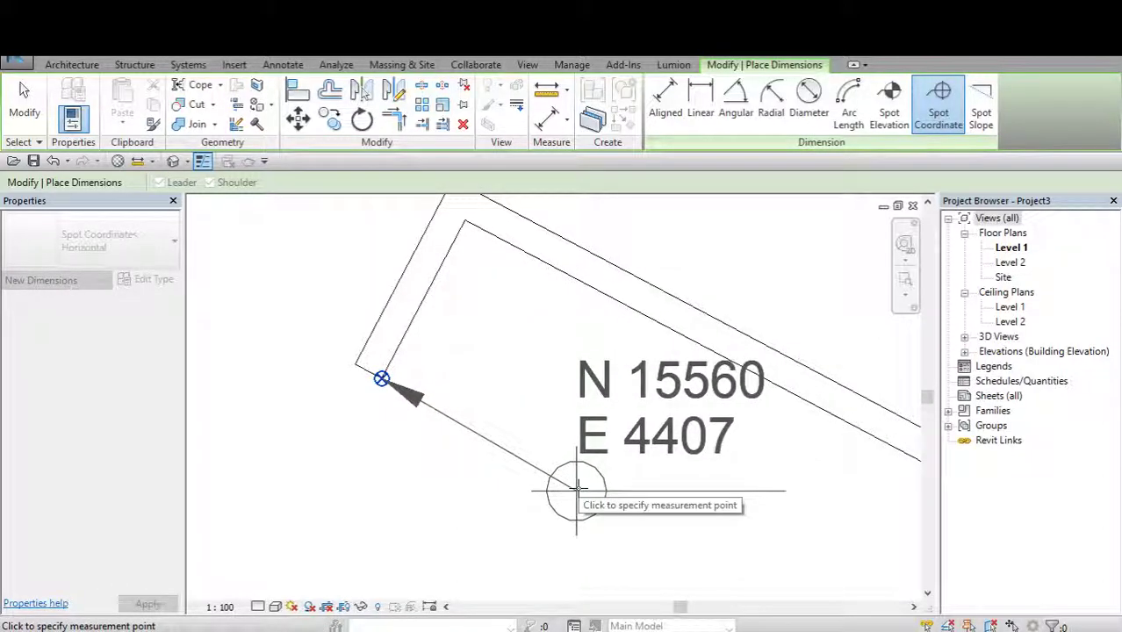
left_click(575, 488)
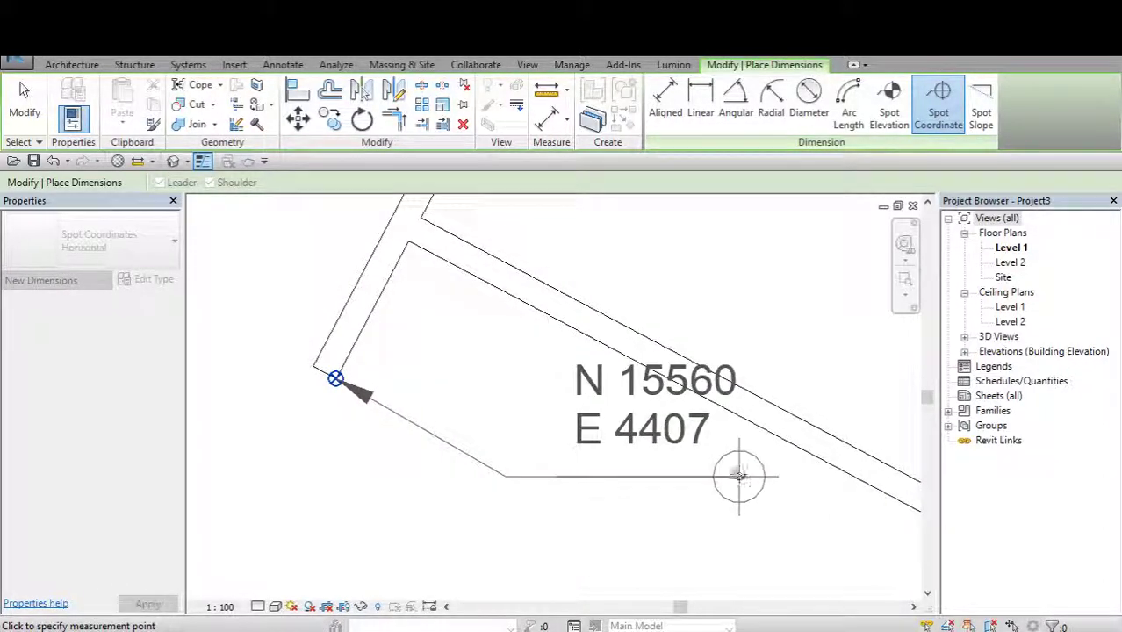
left_click(739, 476)
key("Escape")
key("Escape")
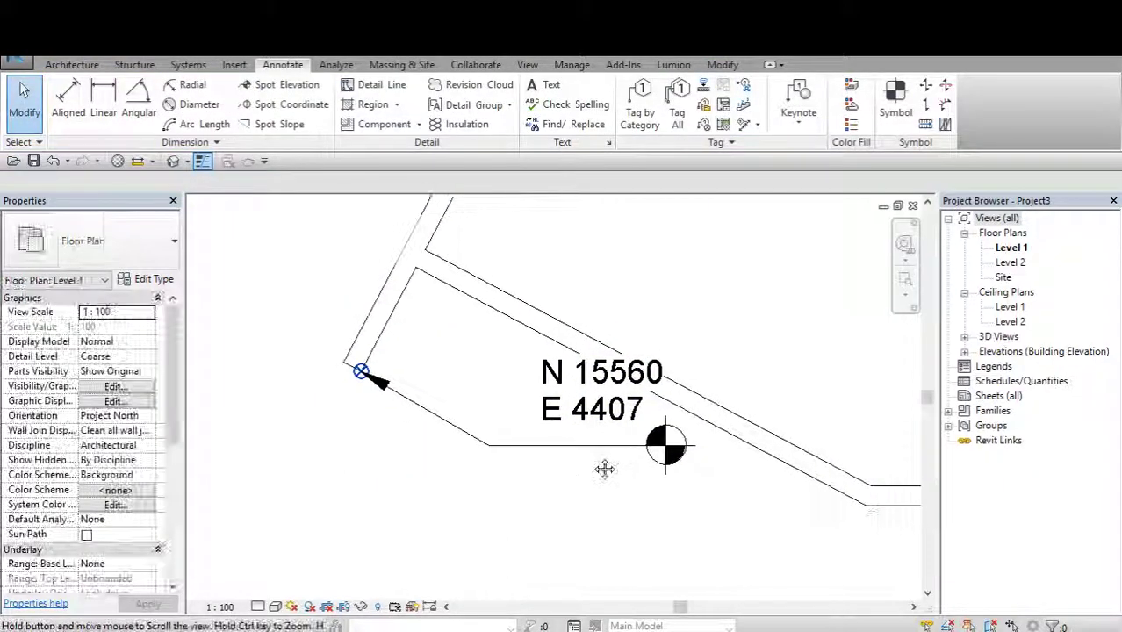
scroll(594, 461, "down", 3)
scroll(575, 421, "down", 1)
scroll(588, 415, "down", 2)
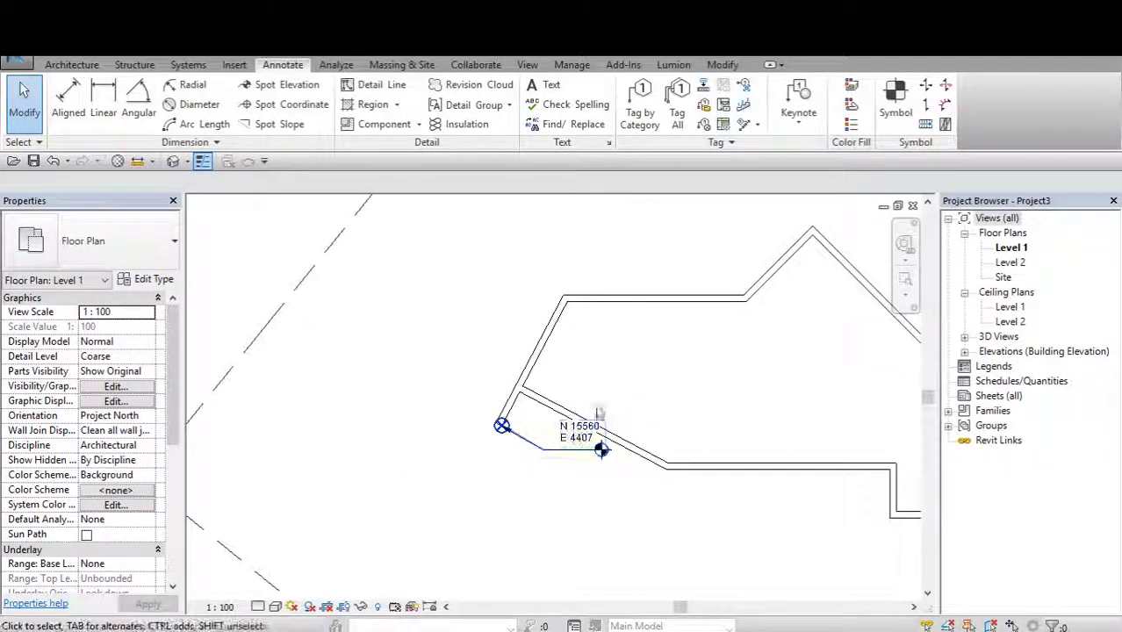
scroll(606, 405, "down", 2)
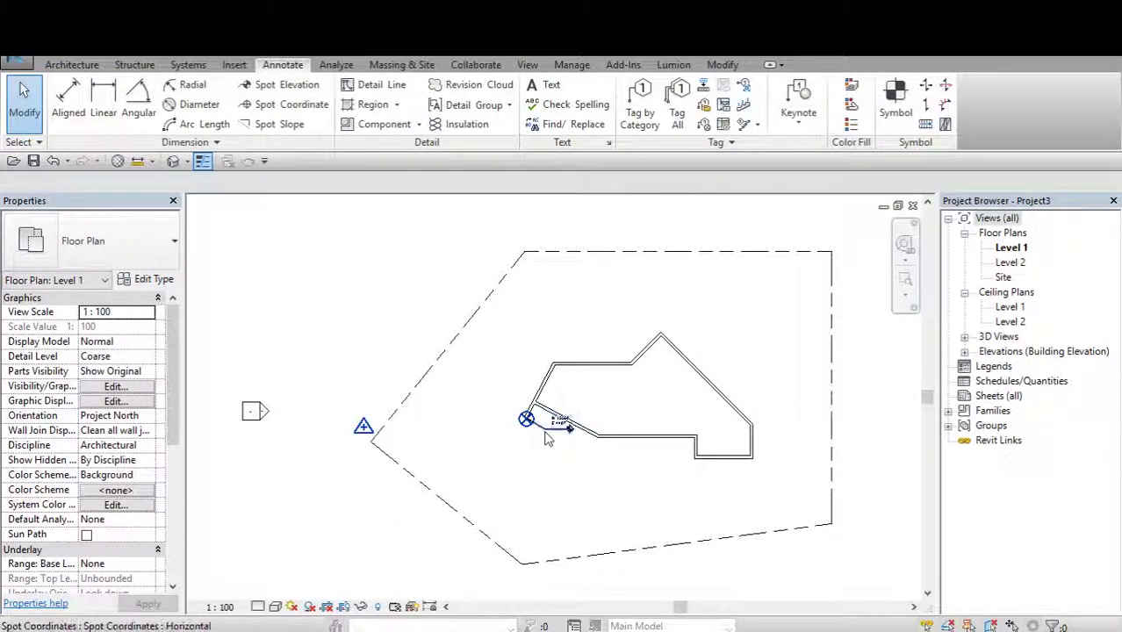
middle_click_drag(546, 439, 529, 435)
scroll(535, 421, "up", 1)
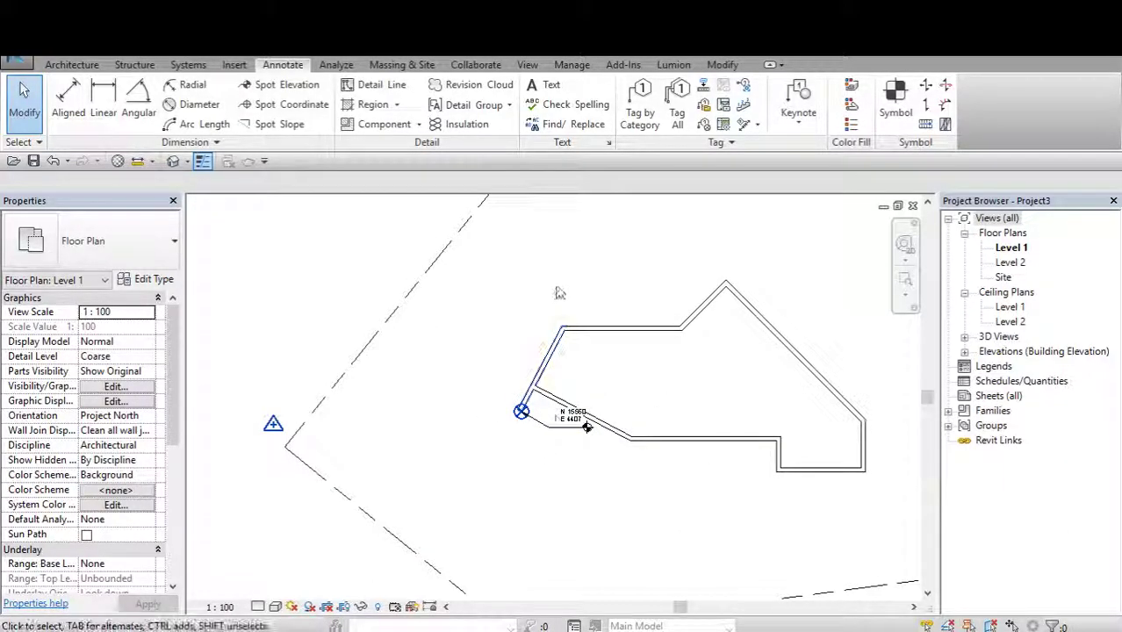
scroll(561, 434, "up", 1)
scroll(586, 401, "down", 3)
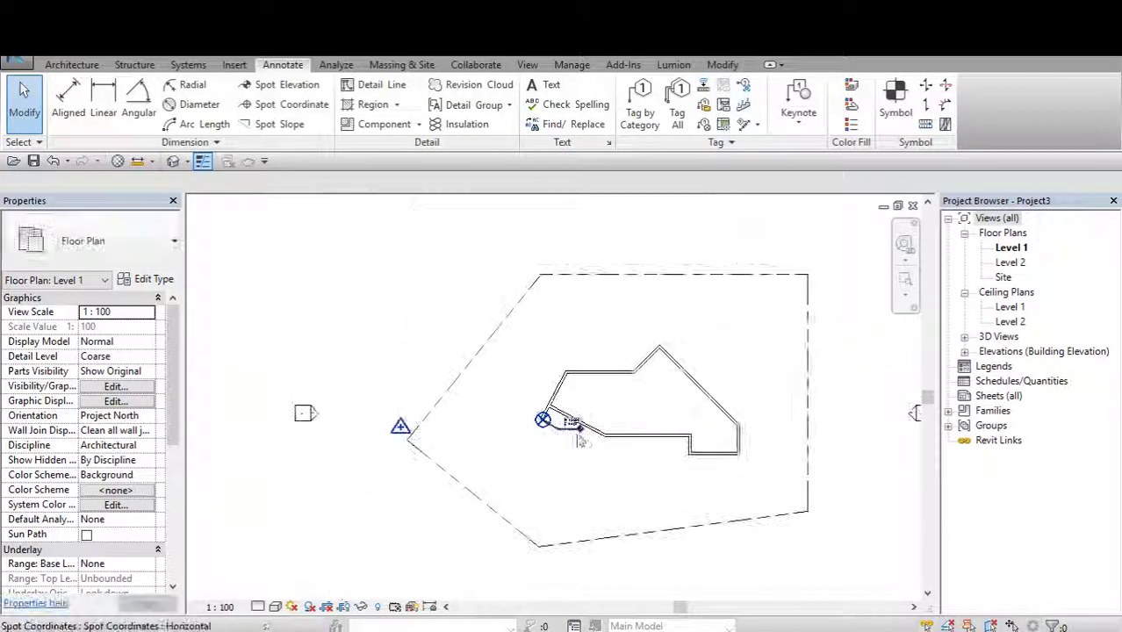
scroll(593, 293, "down", 1)
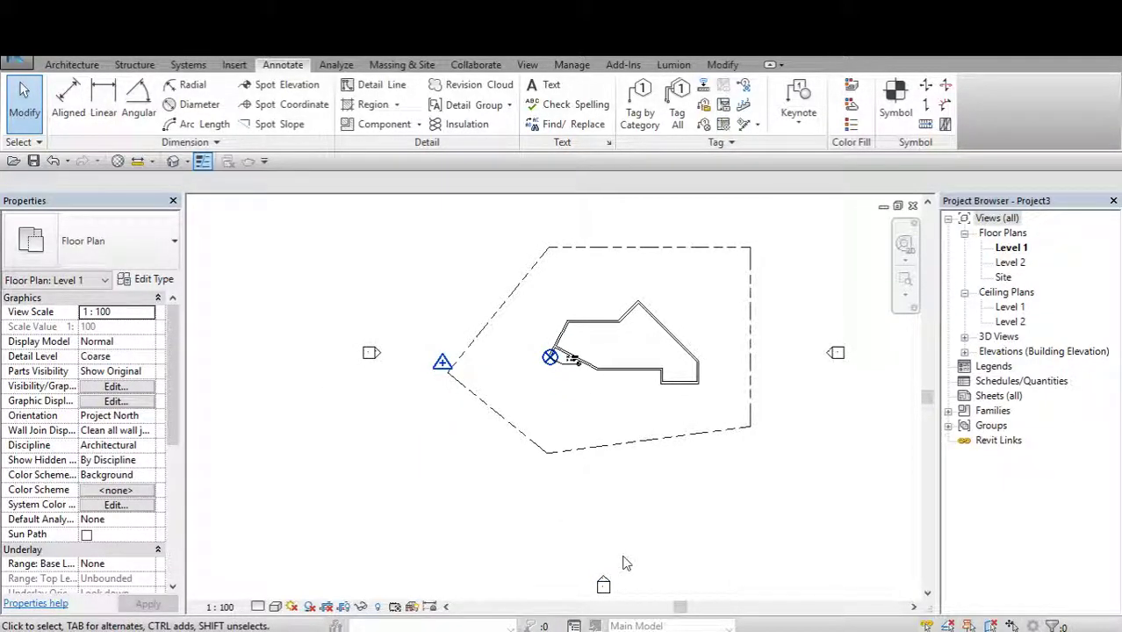
scroll(614, 524, "down", 1)
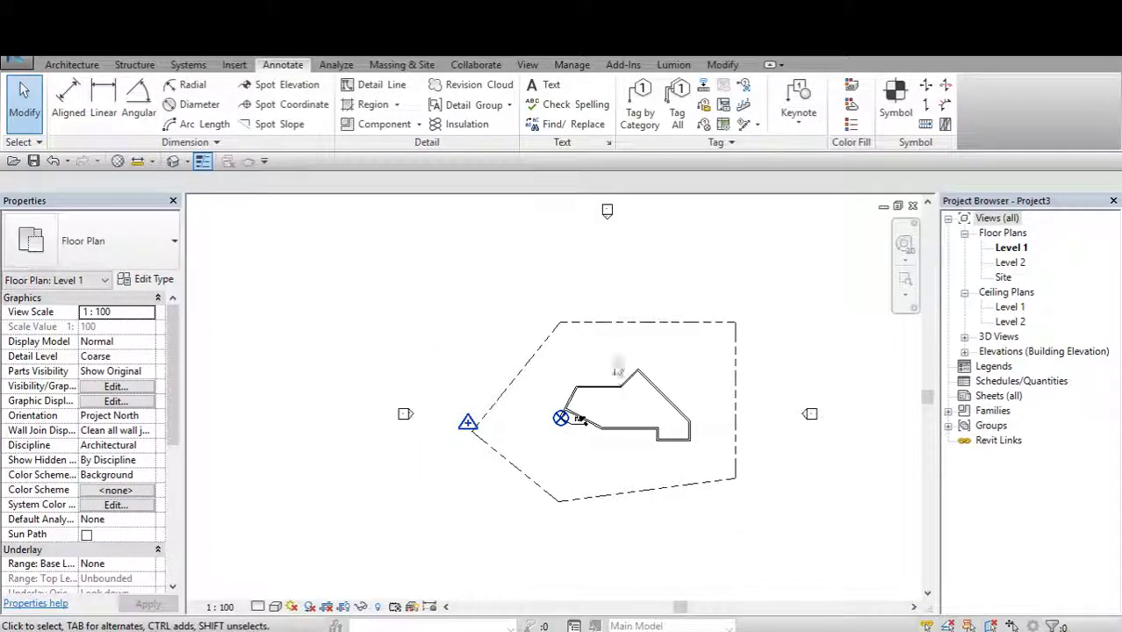
scroll(588, 420, "up", 1)
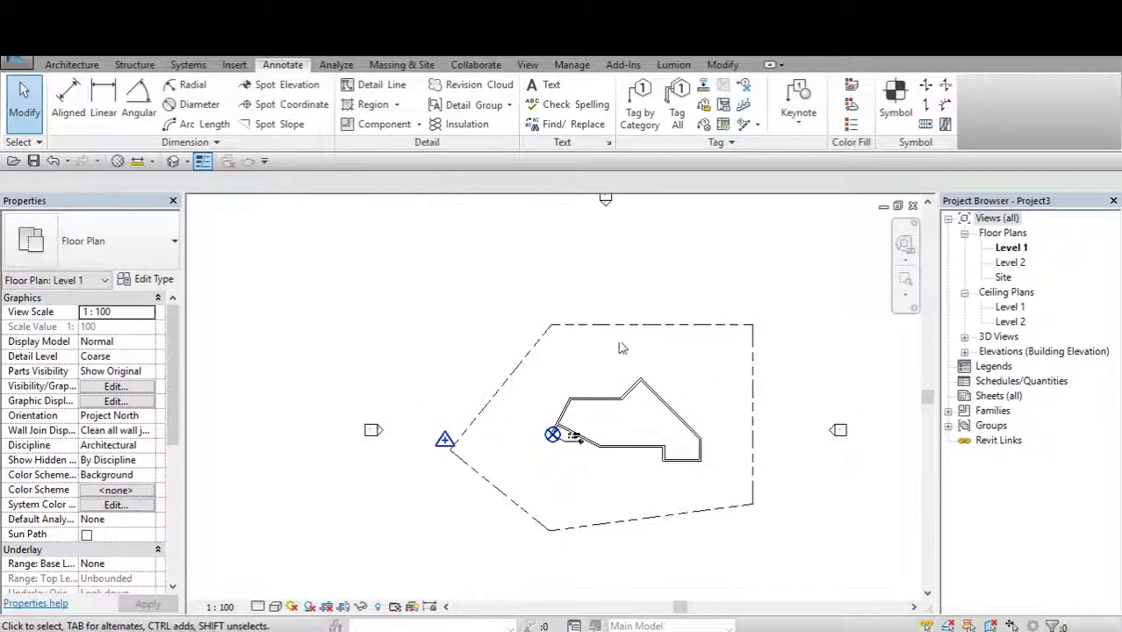
scroll(611, 347, "up", 1)
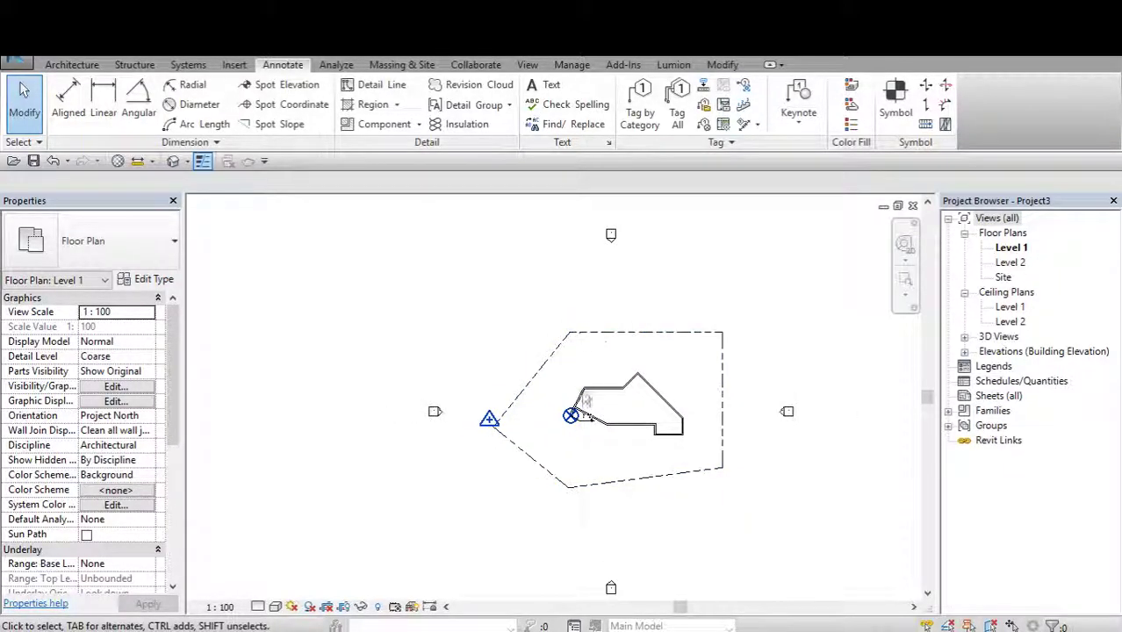
scroll(582, 410, "up", 3)
left_click(566, 428)
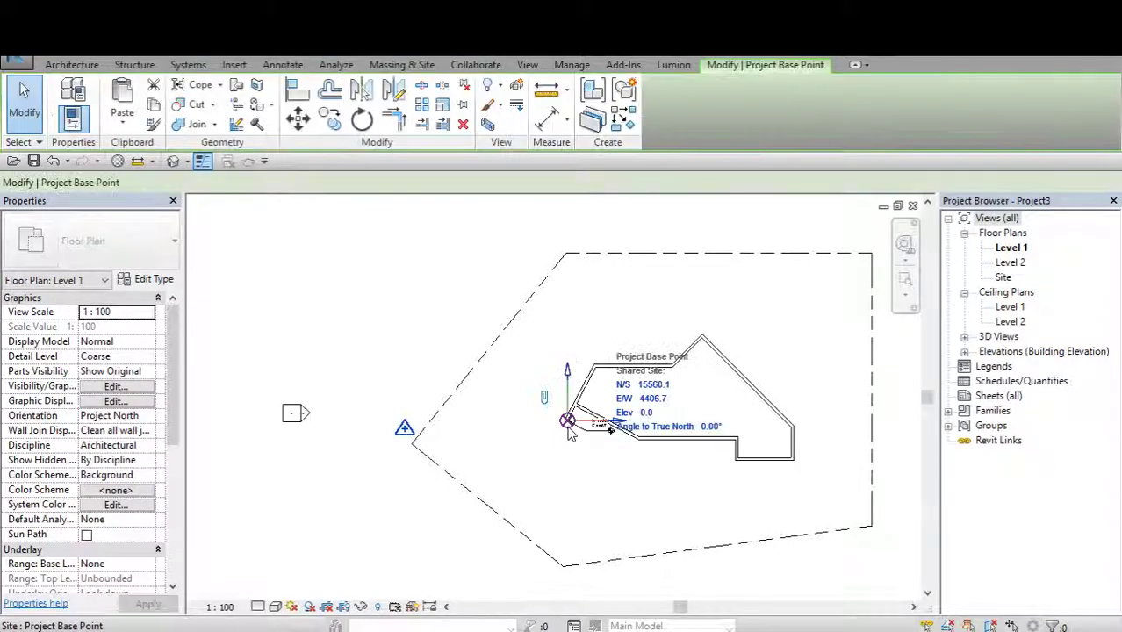
left_click(724, 425)
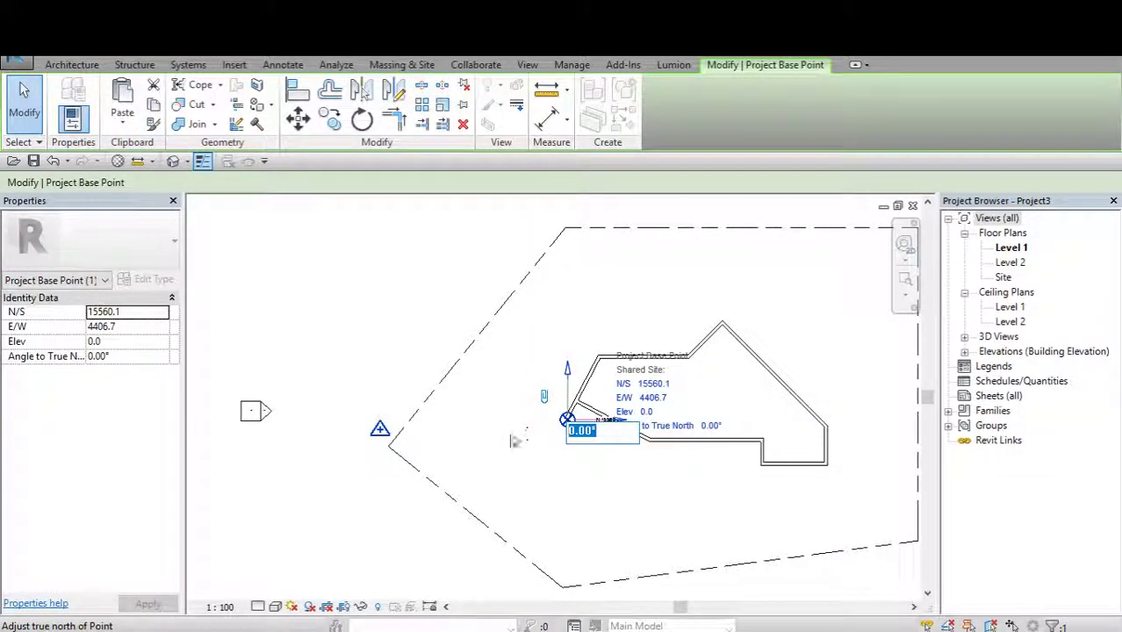
left_click(382, 433)
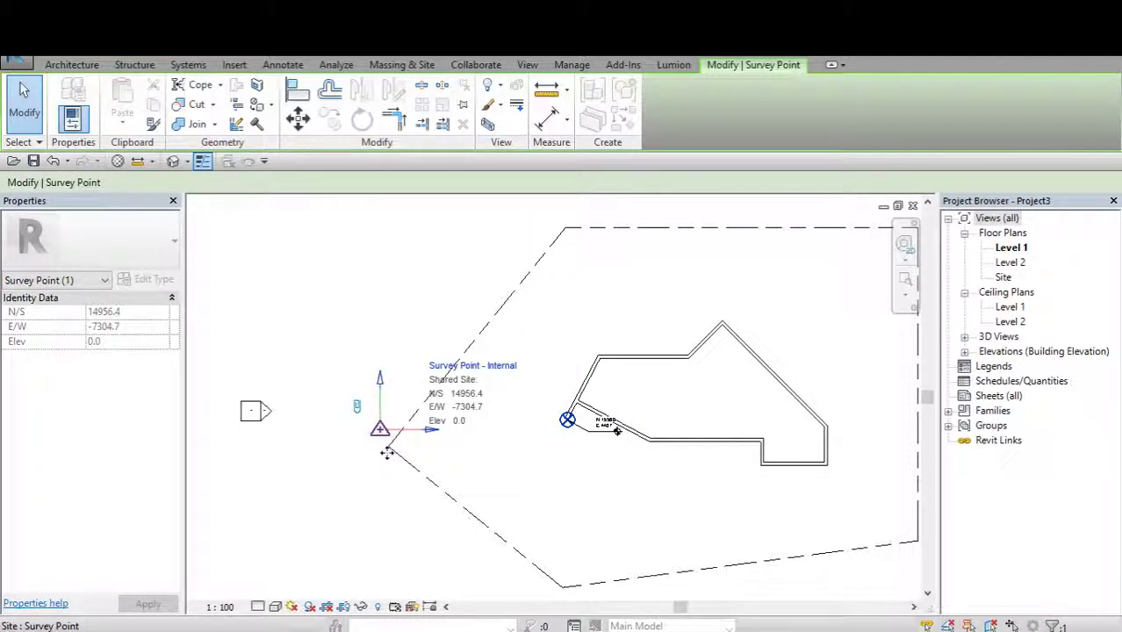
key("Escape")
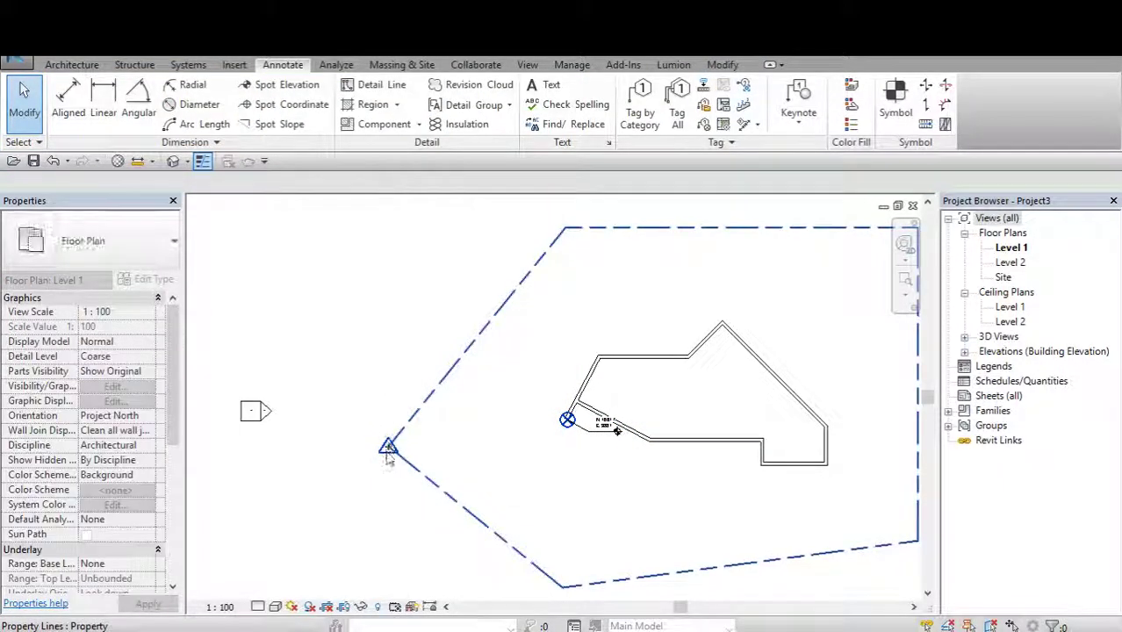
scroll(549, 434, "up", 1)
scroll(558, 433, "up", 2)
scroll(566, 431, "up", 2)
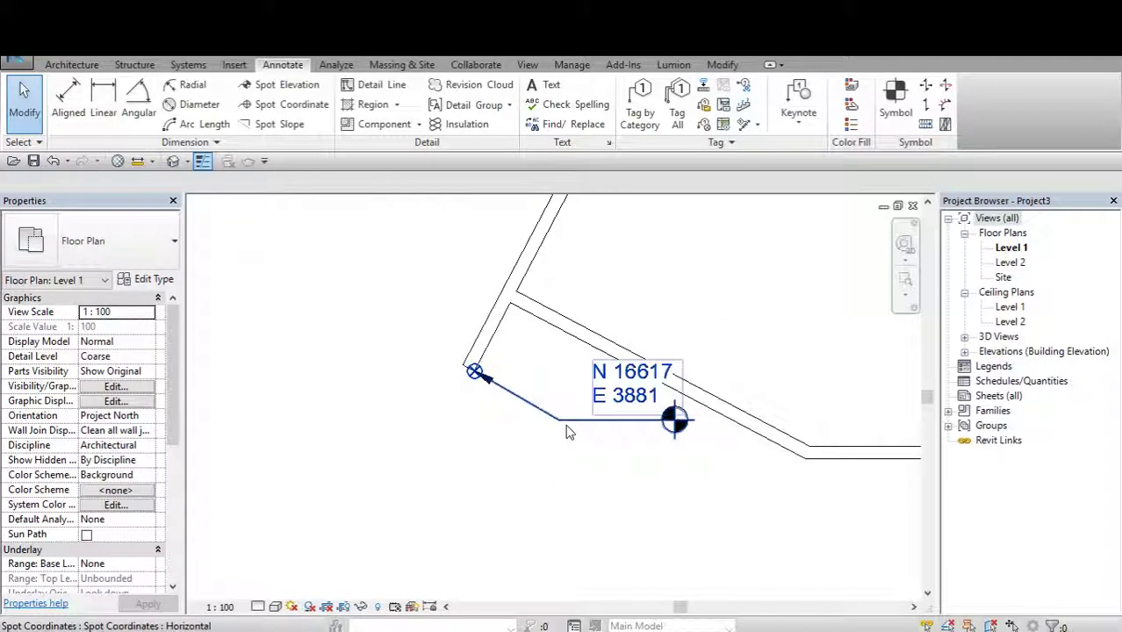
left_click(569, 432)
middle_click_drag(633, 394, 707, 403)
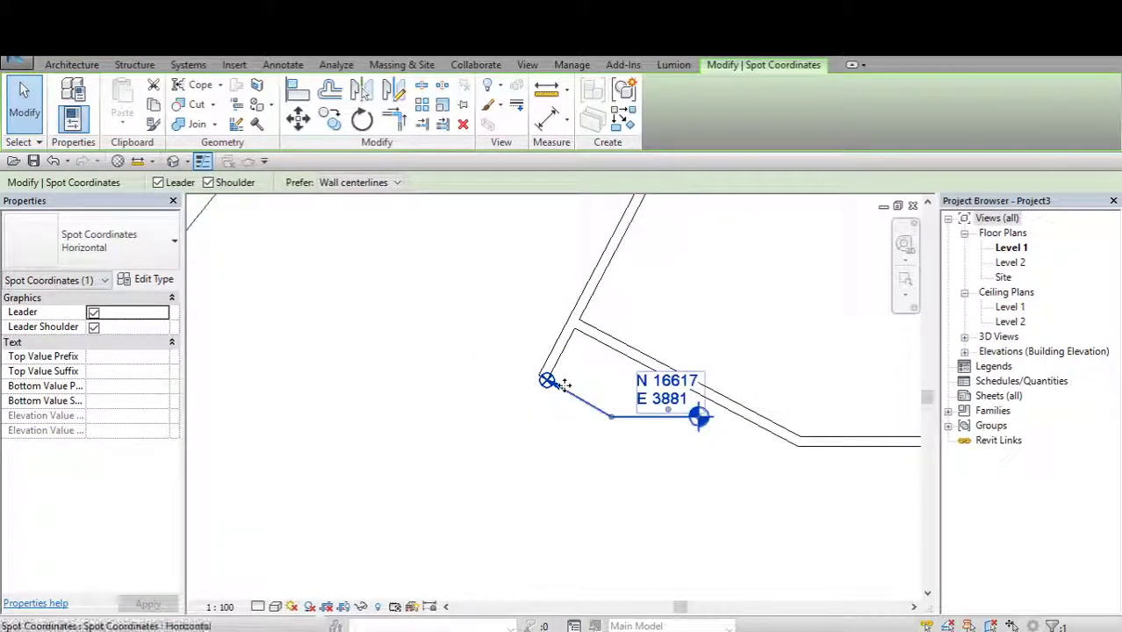
scroll(656, 368, "down", 3)
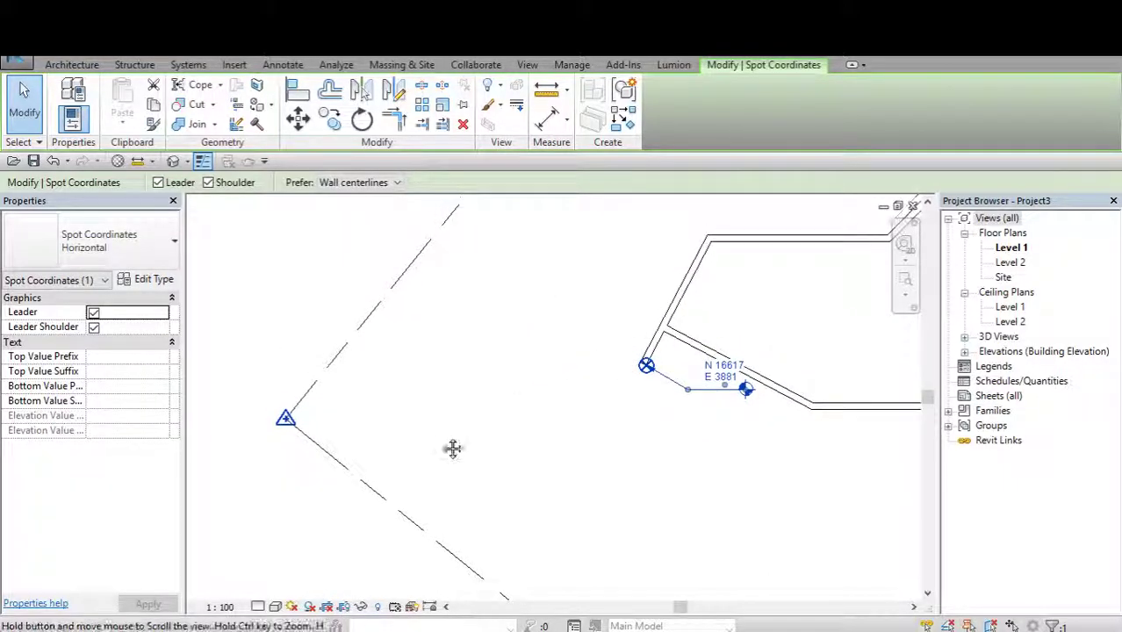
key("Escape")
scroll(556, 411, "down", 1)
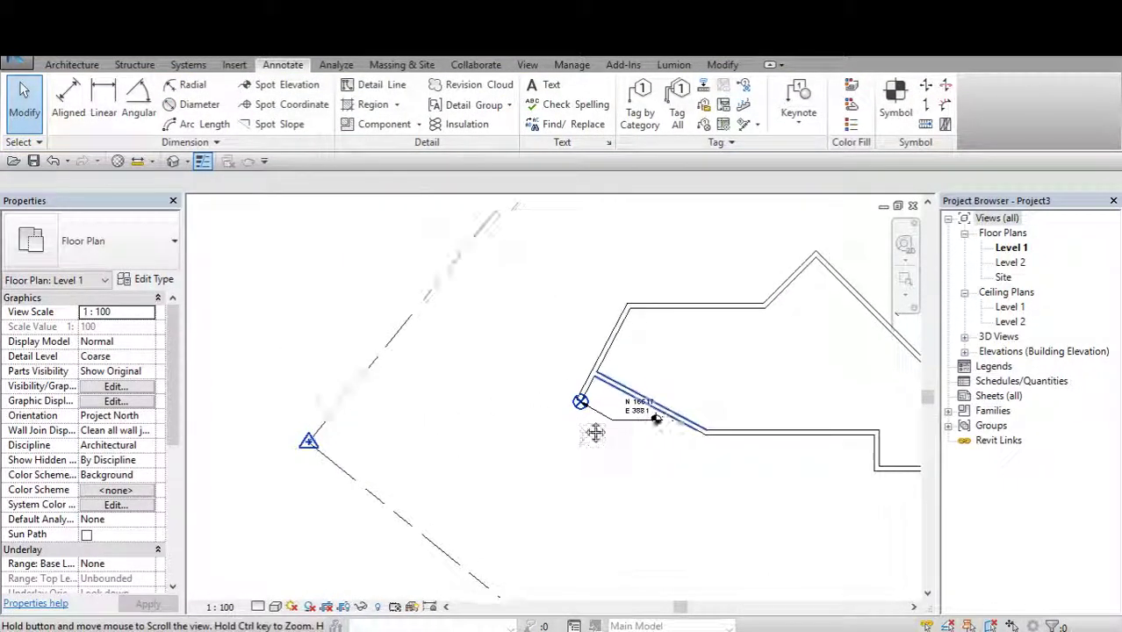
scroll(596, 430, "down", 2)
middle_click_drag(598, 429, 661, 458)
scroll(516, 426, "up", 1)
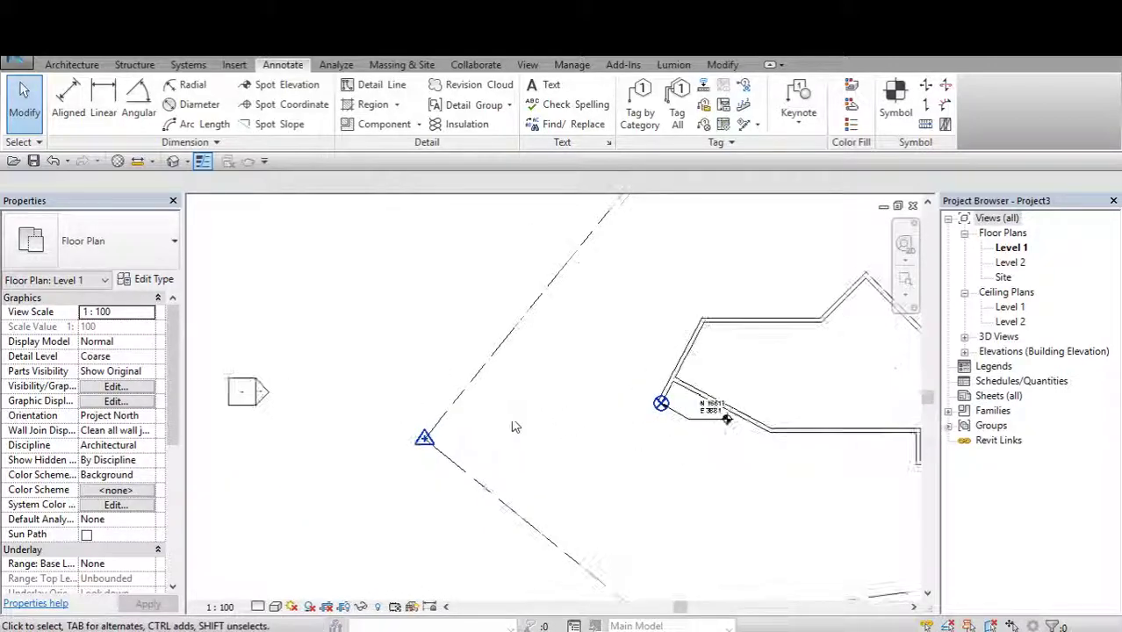
left_click(425, 438)
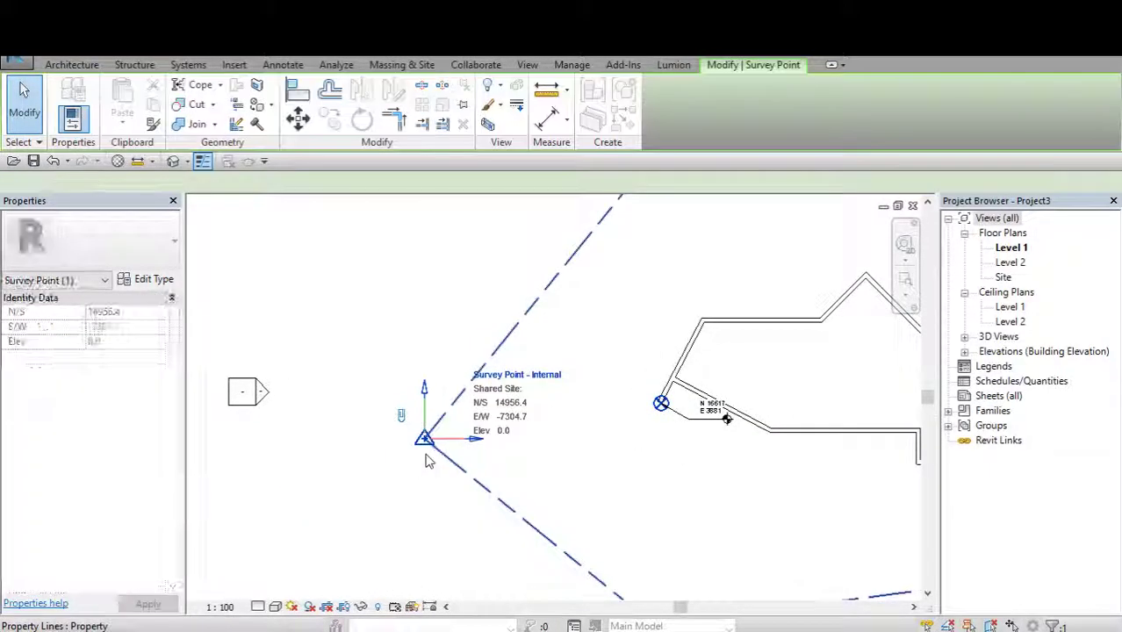
key("Escape")
scroll(581, 453, "down", 2)
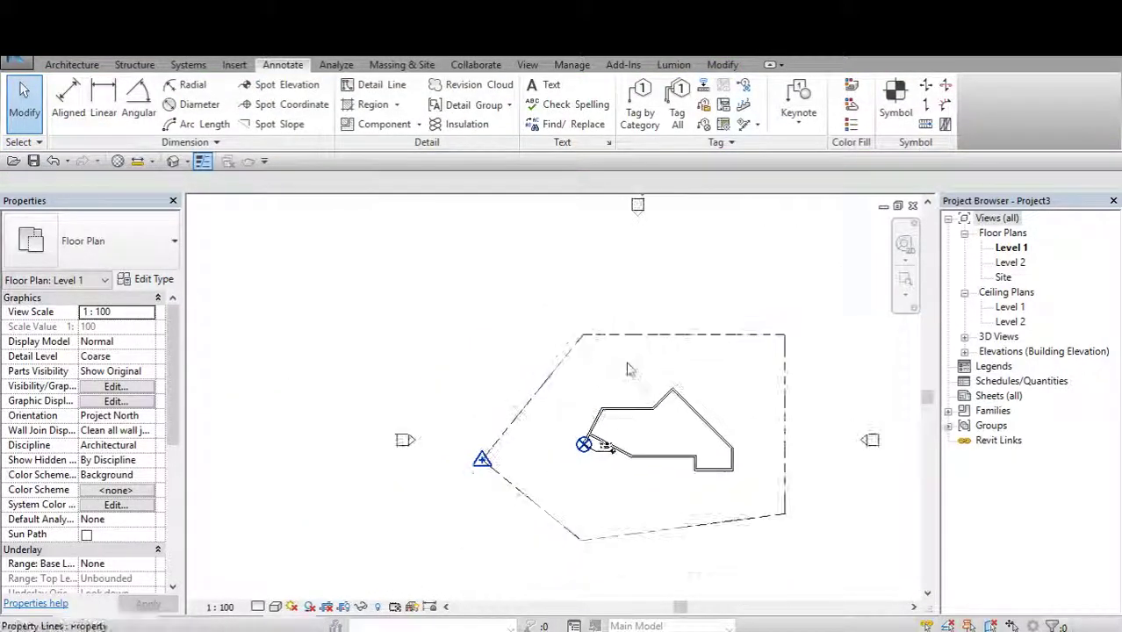
middle_click_drag(613, 416, 641, 303)
scroll(568, 440, "up", 1)
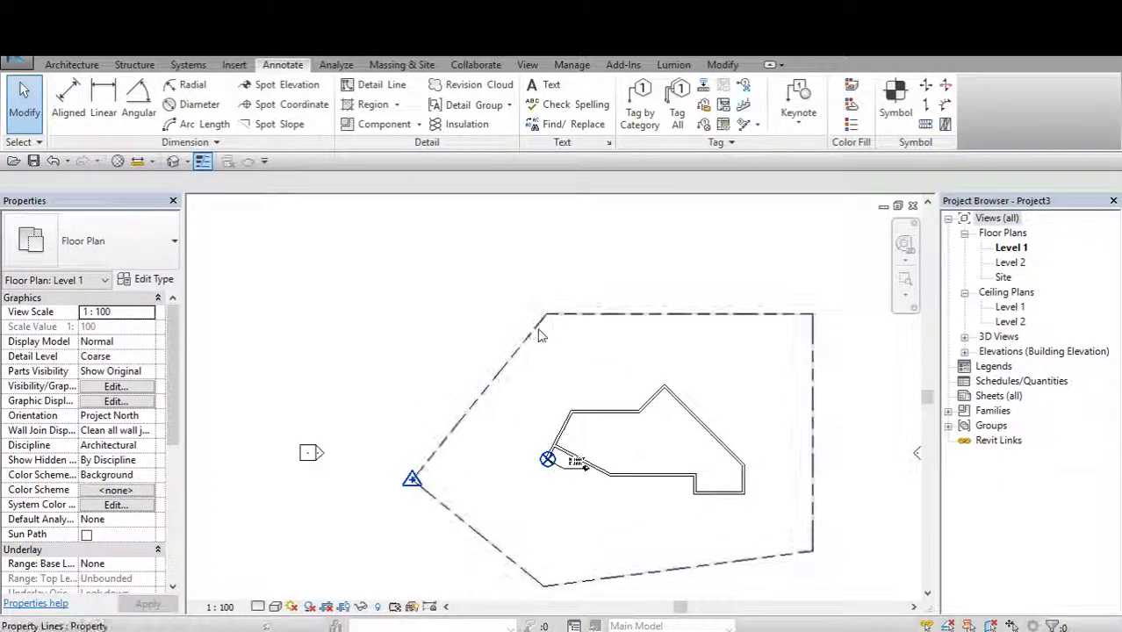
Draw a new angled boundary line across the property line's top-left corner.
left_click(636, 311)
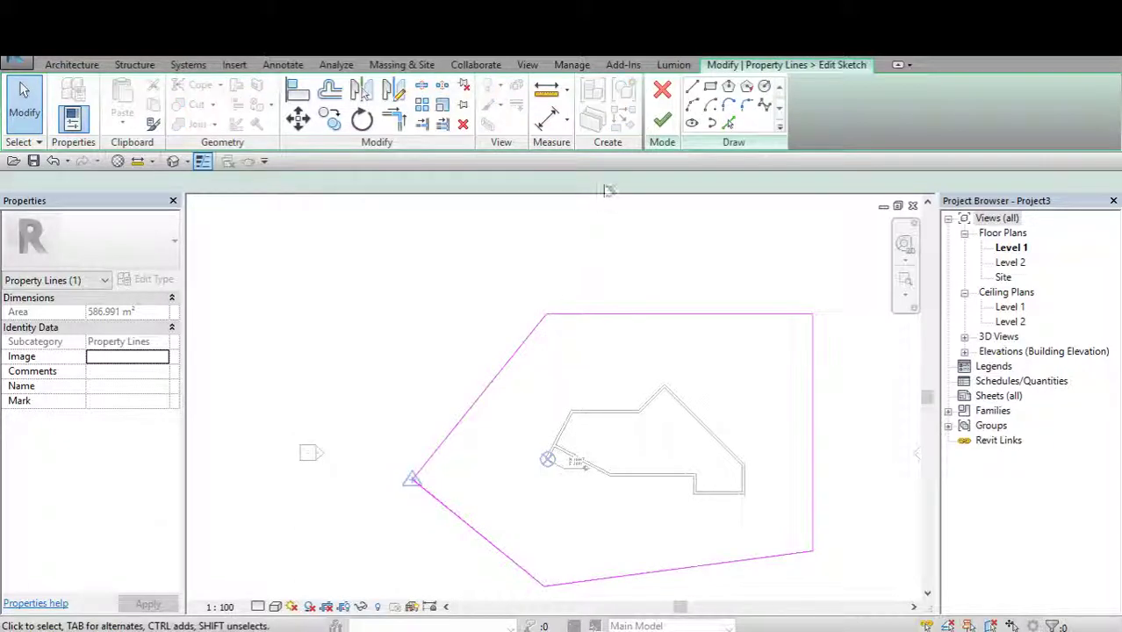
left_click(514, 355)
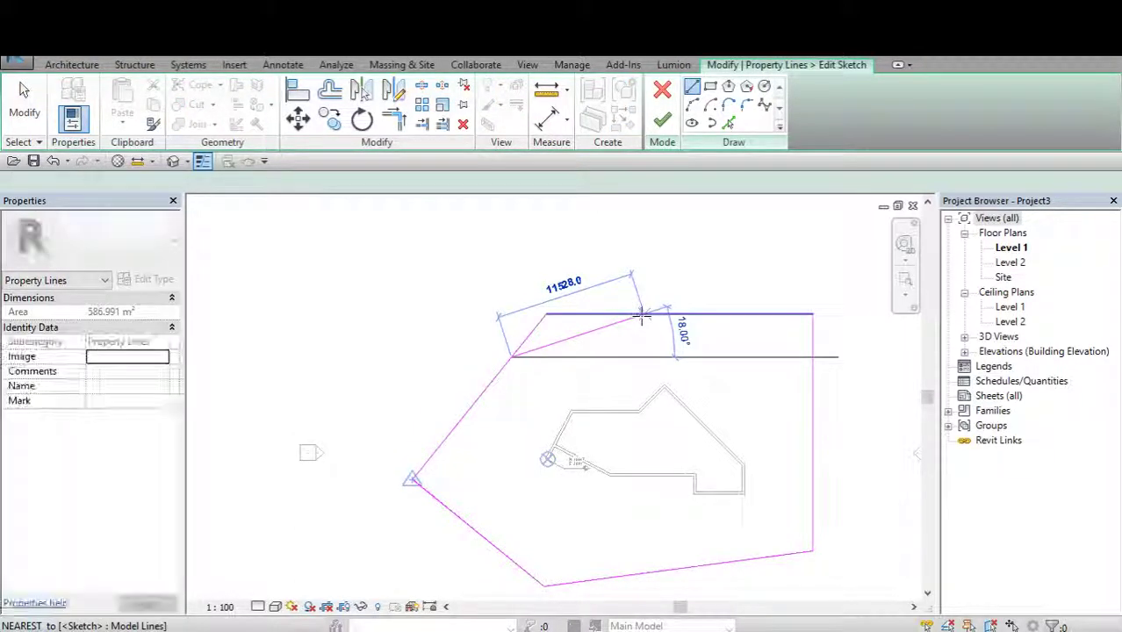
left_click(644, 316)
key("t")
Trim the top edge and diagonal to a corner, then finish the sketch.
key("r")
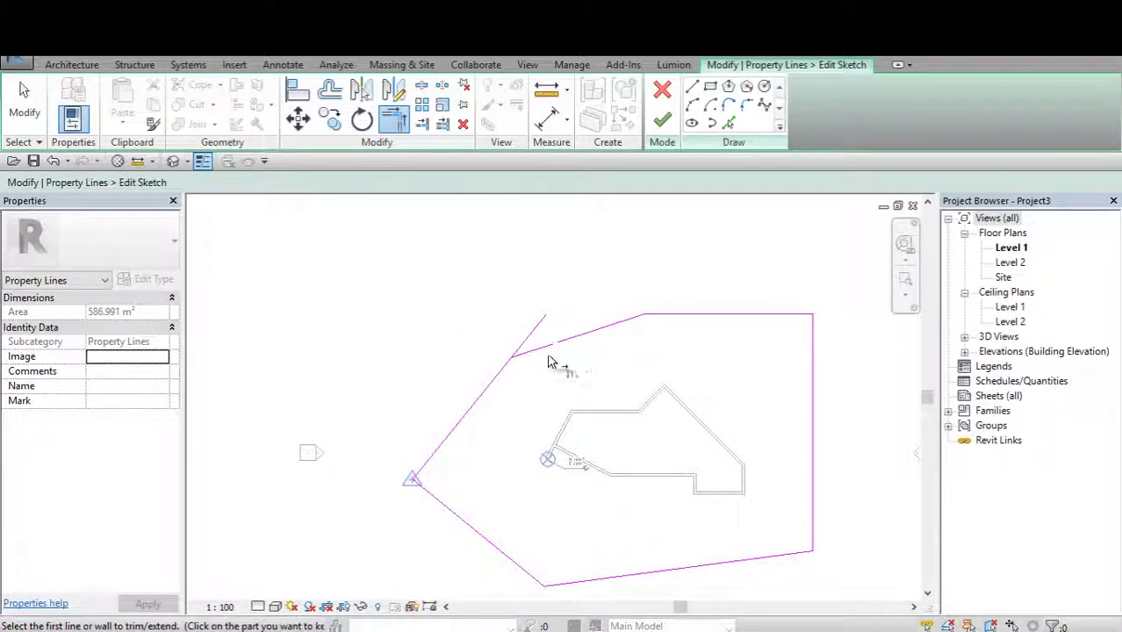
left_click(507, 375)
left_click(662, 120)
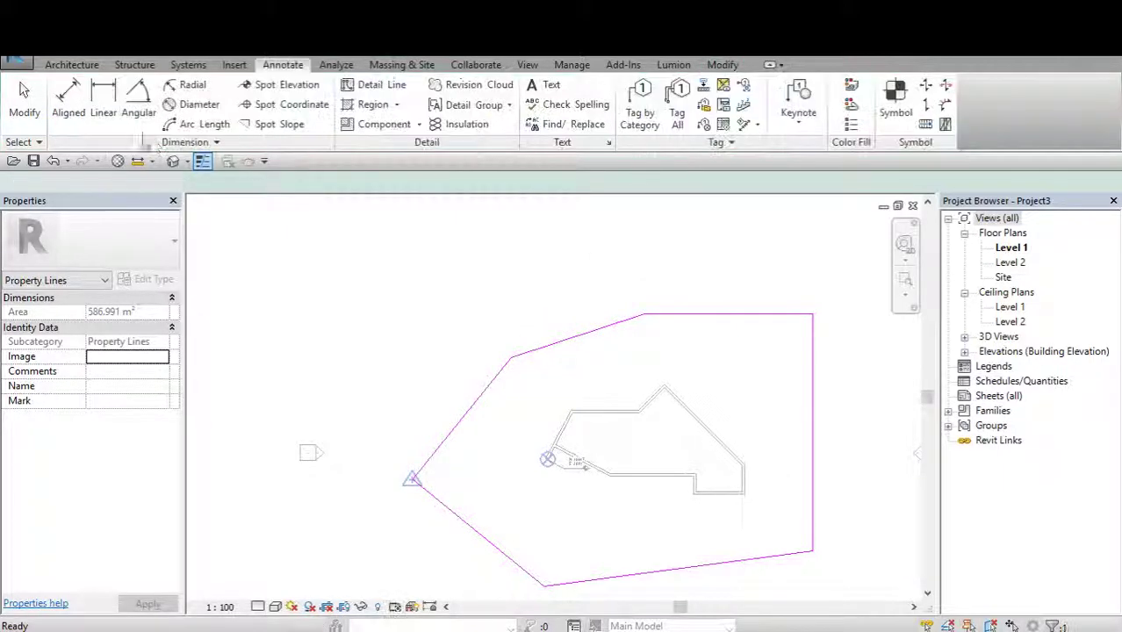
key("Escape")
middle_click_drag(817, 398, 788, 383)
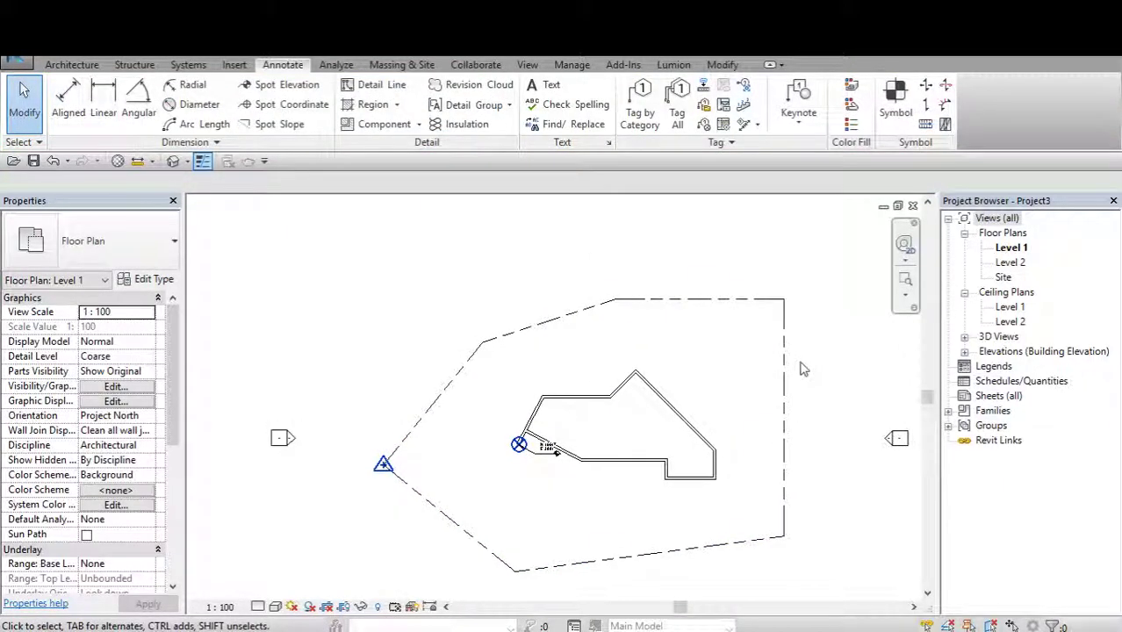
scroll(562, 368, "down", 2)
scroll(553, 355, "up", 1)
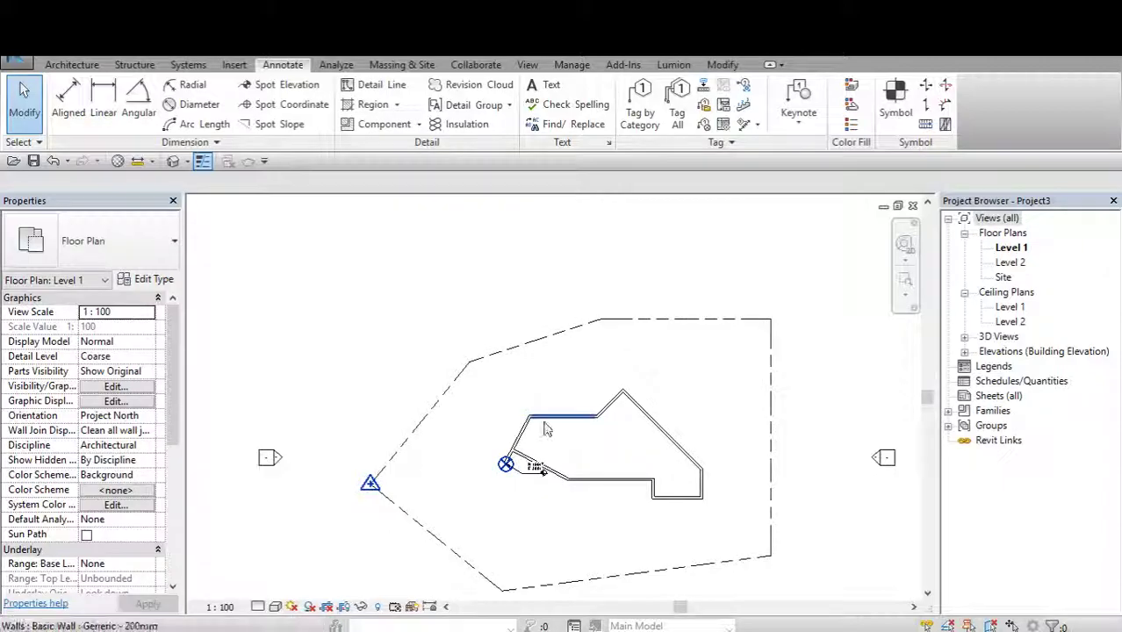
scroll(625, 347, "up", 1)
scroll(625, 348, "up", 1)
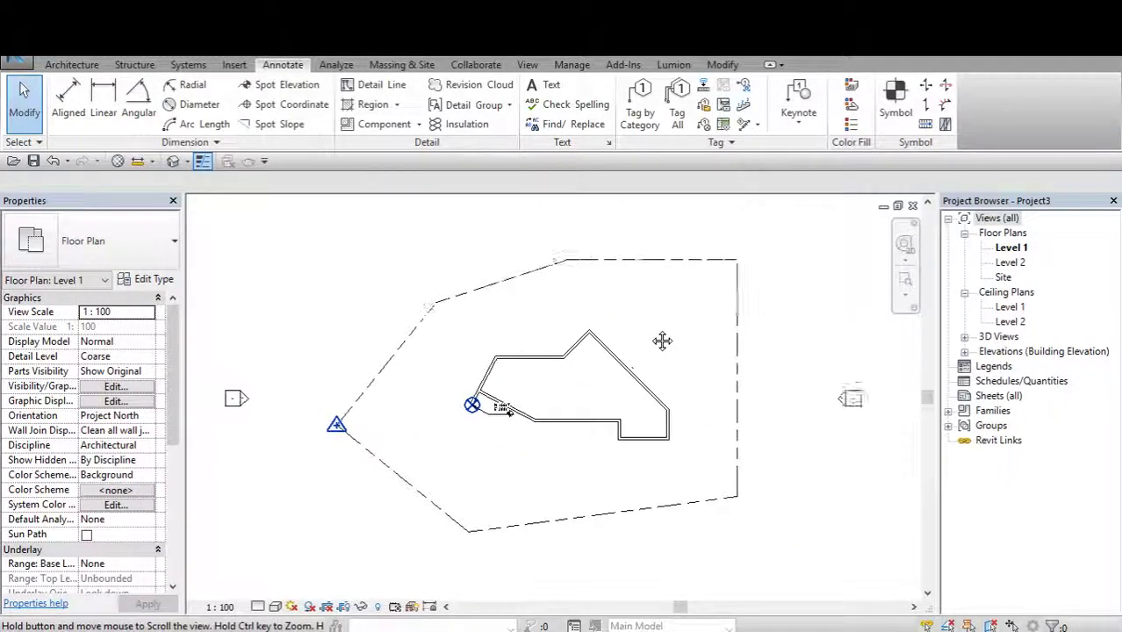
scroll(661, 338, "down", 1)
scroll(581, 393, "up", 1)
scroll(621, 413, "up", 1)
scroll(620, 414, "down", 1)
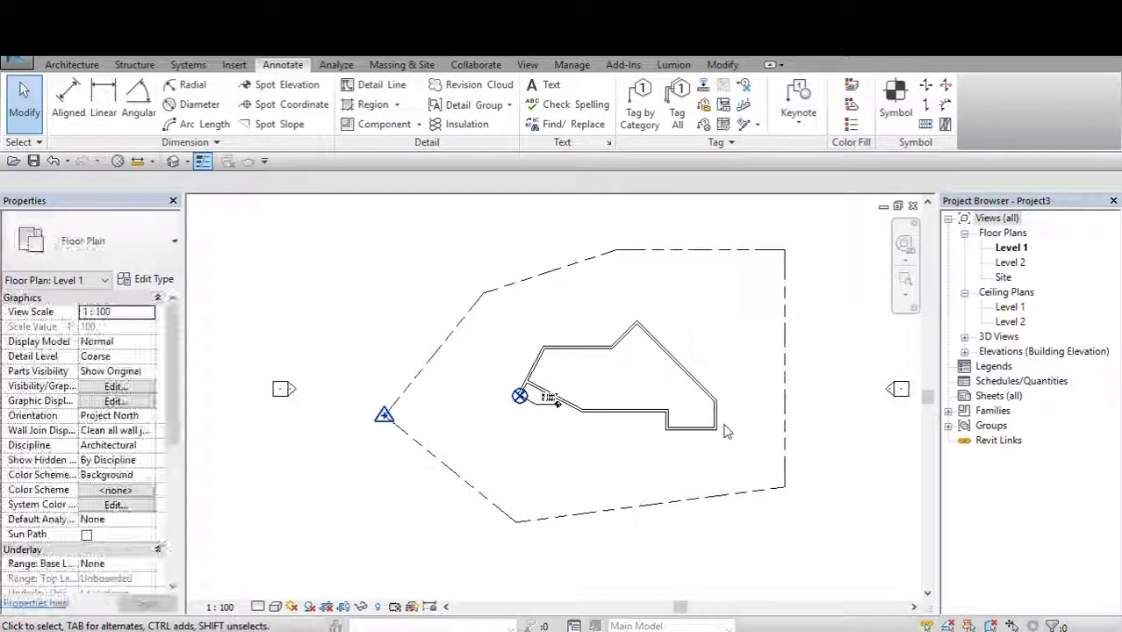
mouse_move(726, 426)
middle_mouse_down()
mouse_move(686, 435)
mouse_move(718, 325)
mouse_move(718, 358)
middle_mouse_up()
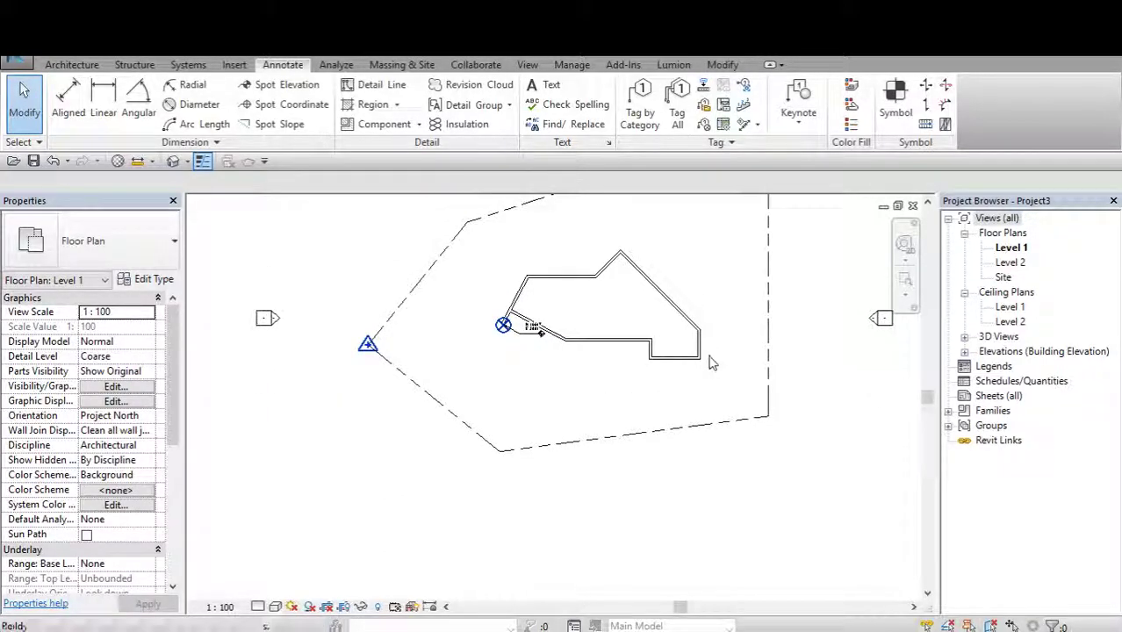
scroll(581, 334, "up", 1)
scroll(652, 369, "up", 1)
middle_click_drag(631, 371, 620, 392)
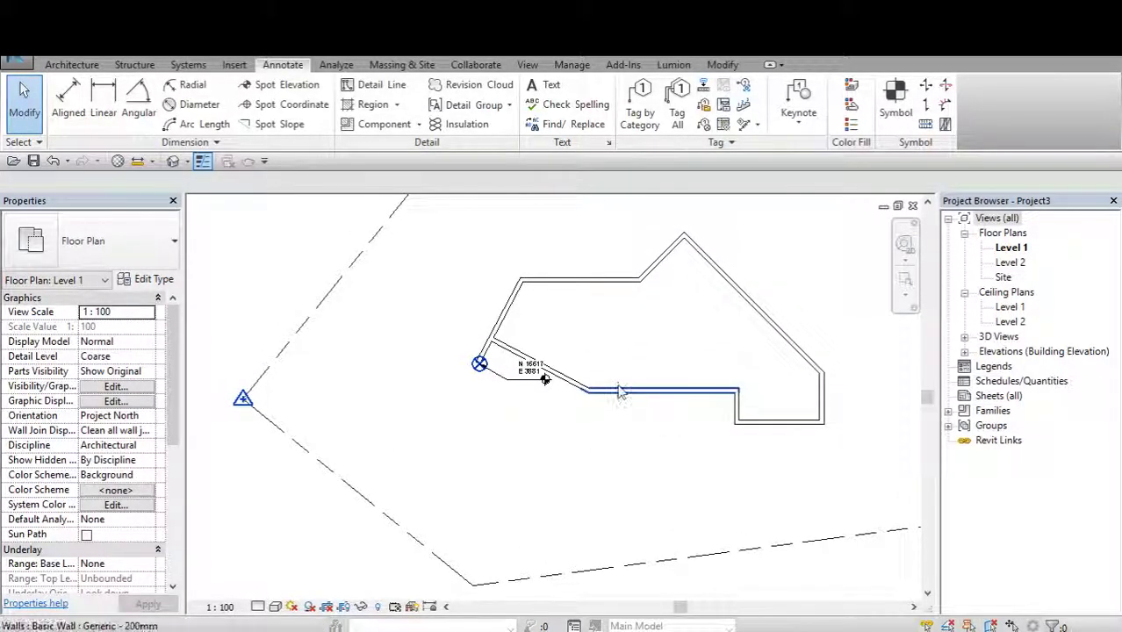
scroll(579, 394, "down", 1)
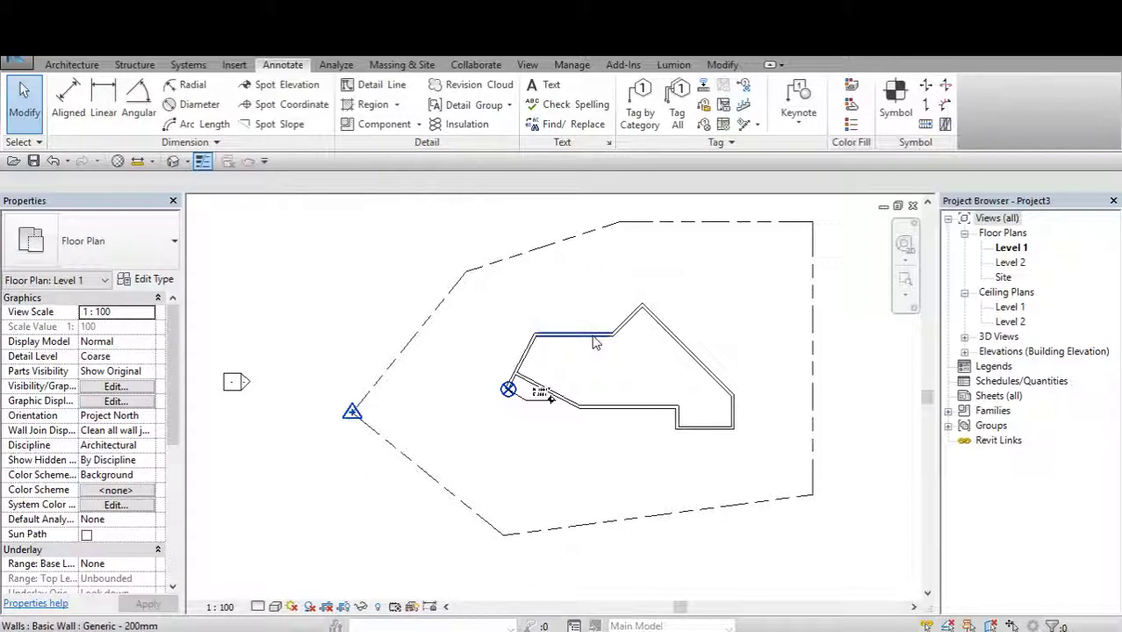
scroll(632, 360, "down", 1)
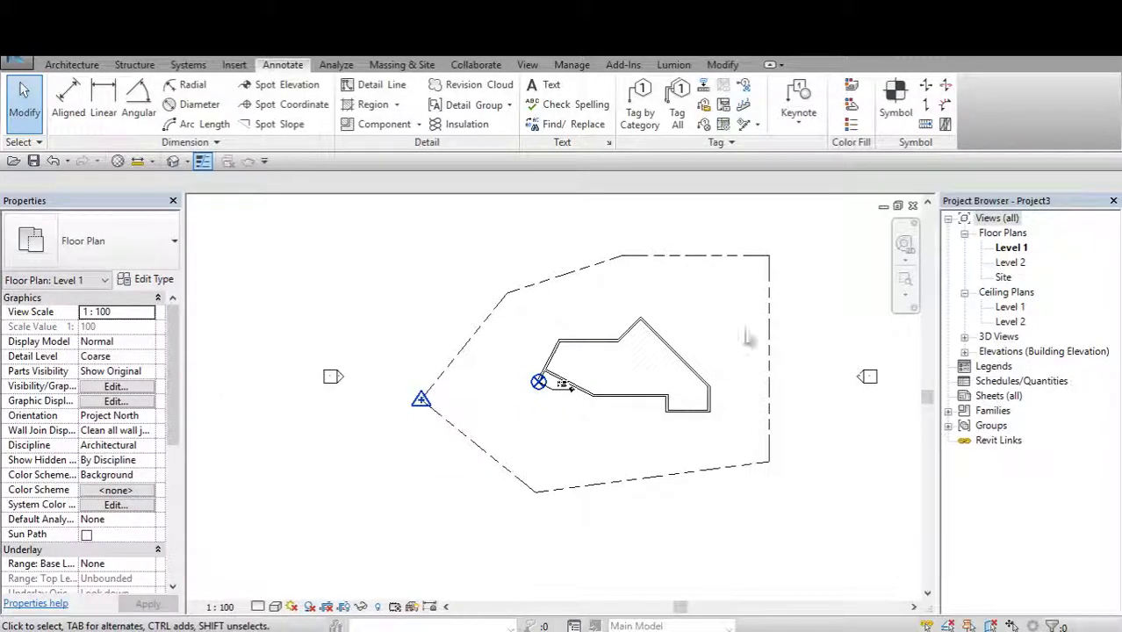
scroll(506, 395, "up", 1)
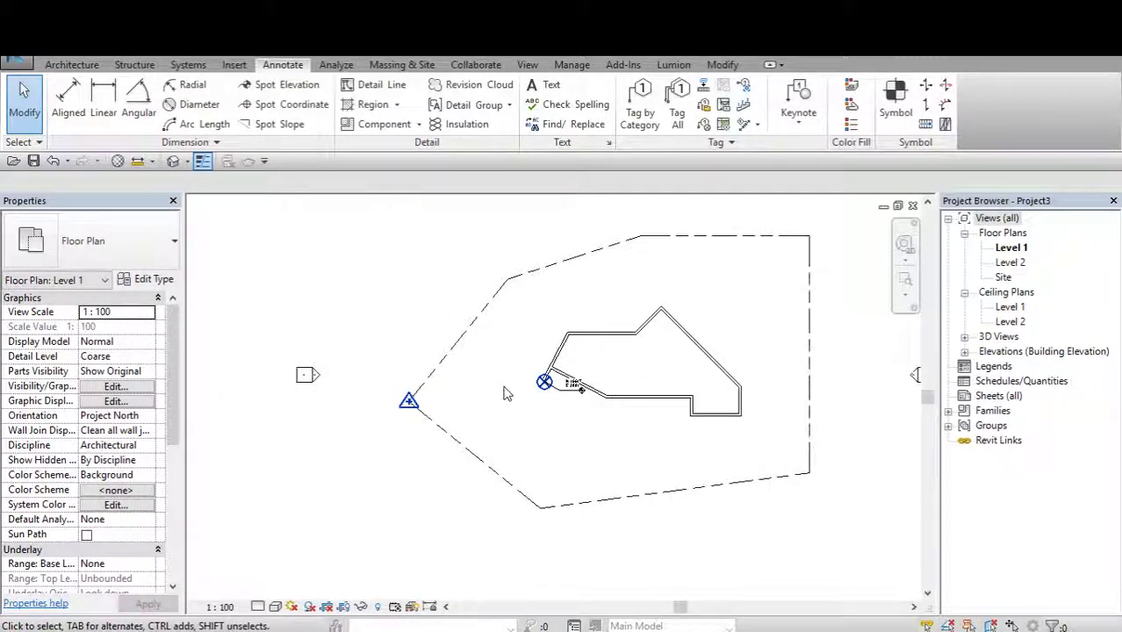
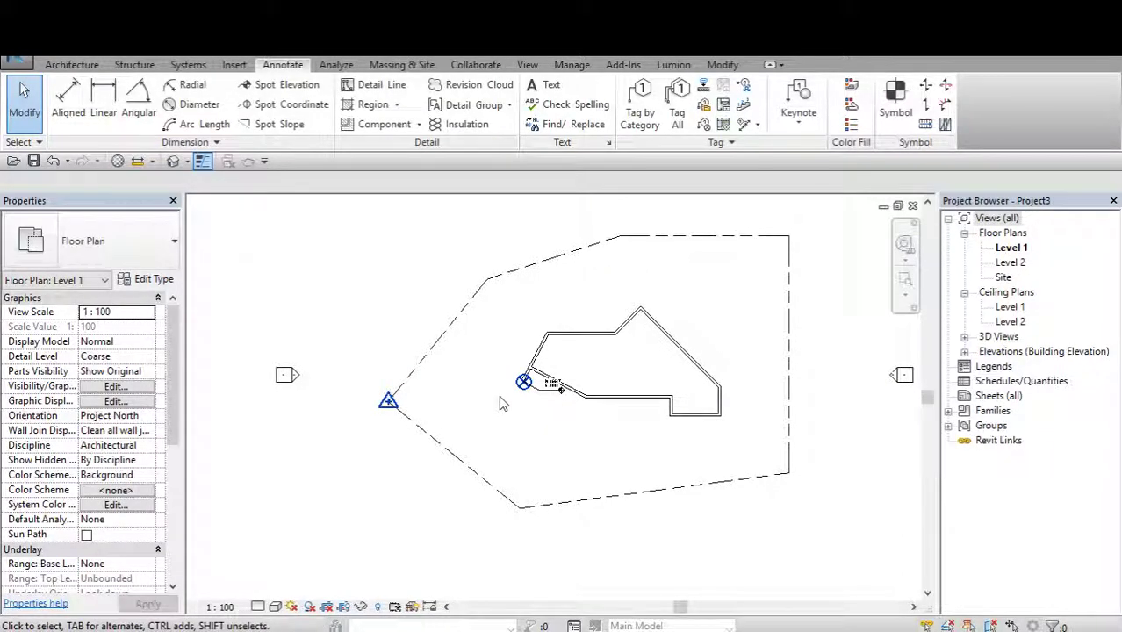
Place a spot coordinate on the survey point at the property-line corner, reading N 14956 / E -7305.
double_click(1006, 292)
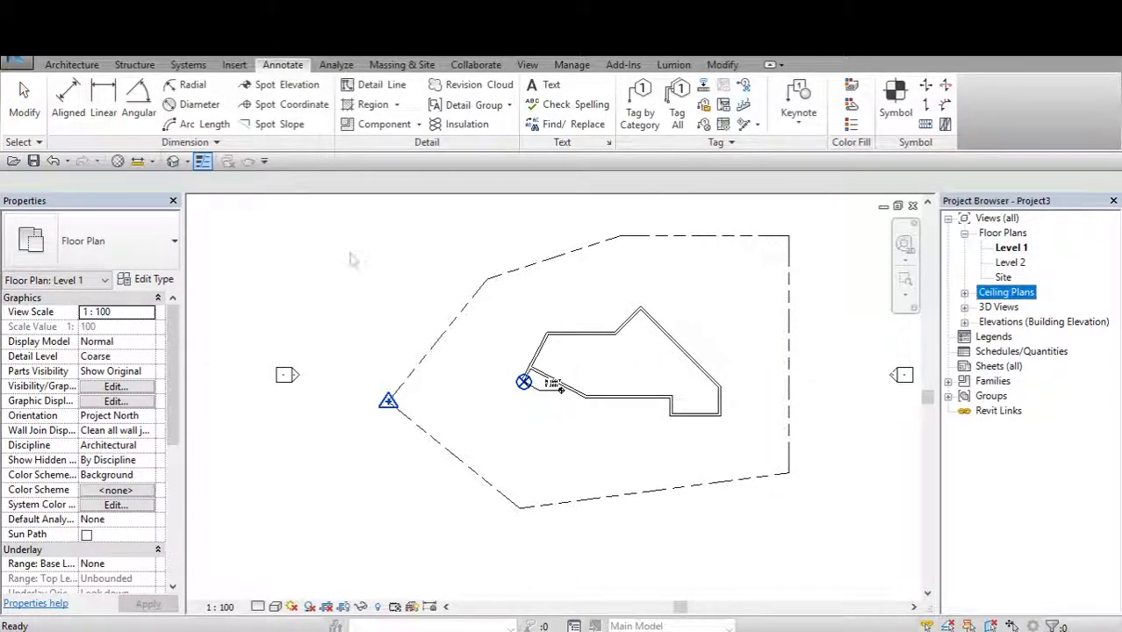
scroll(521, 412, "up", 1)
scroll(523, 412, "up", 1)
scroll(553, 394, "up", 1)
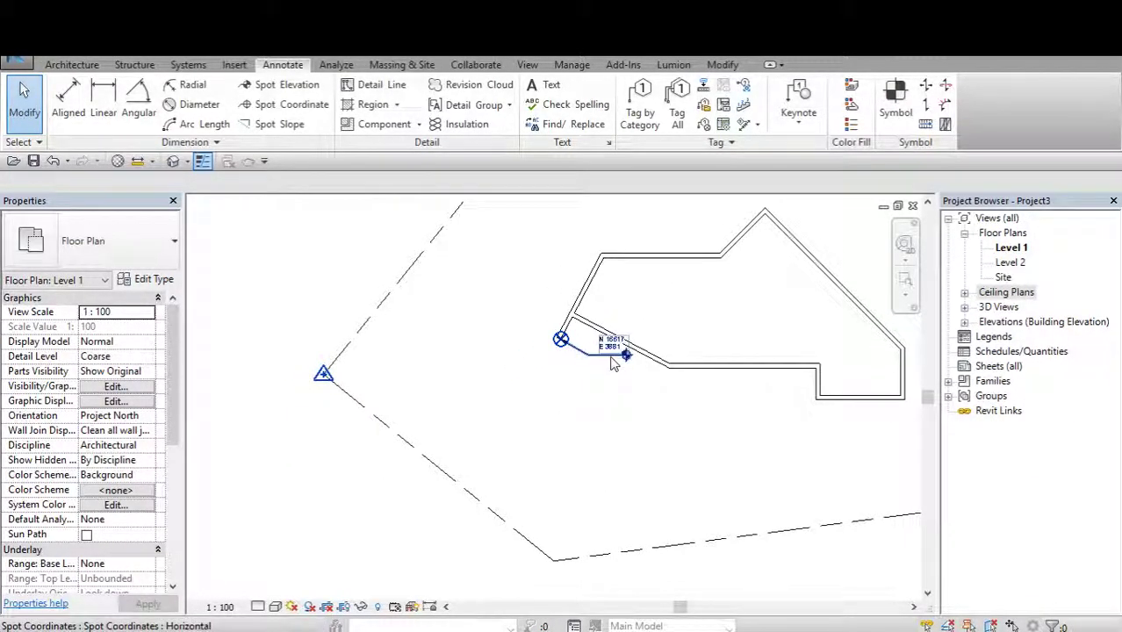
scroll(606, 368, "up", 1)
middle_click_drag(612, 362, 679, 355)
scroll(496, 374, "up", 1)
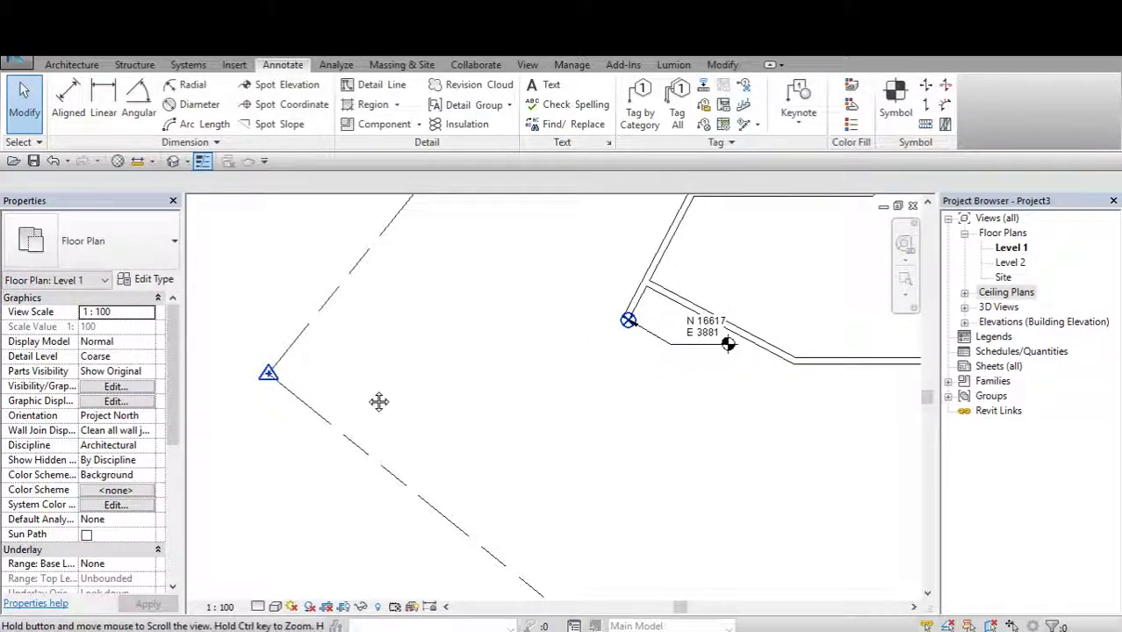
left_click(290, 104)
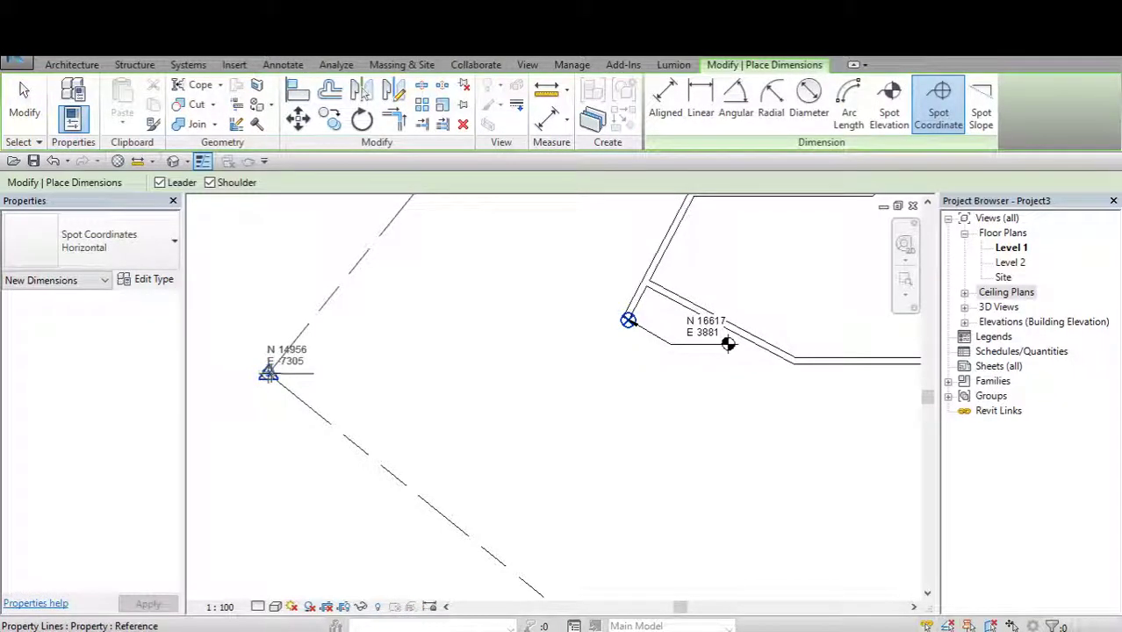
left_click(324, 373)
scroll(324, 373, "up", 1)
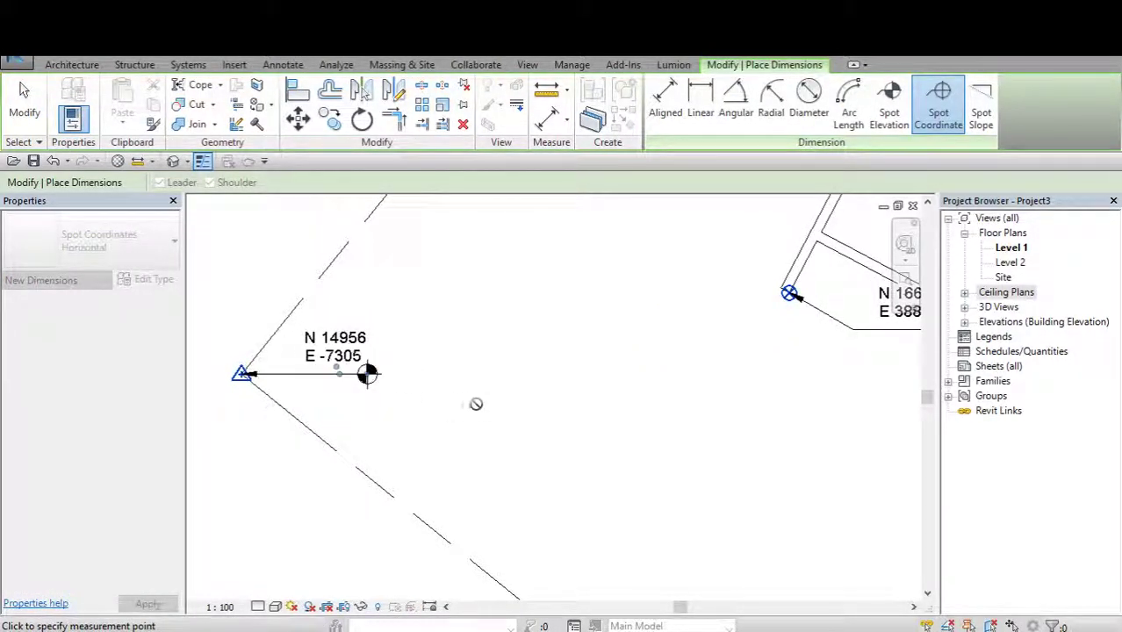
left_click(25, 104)
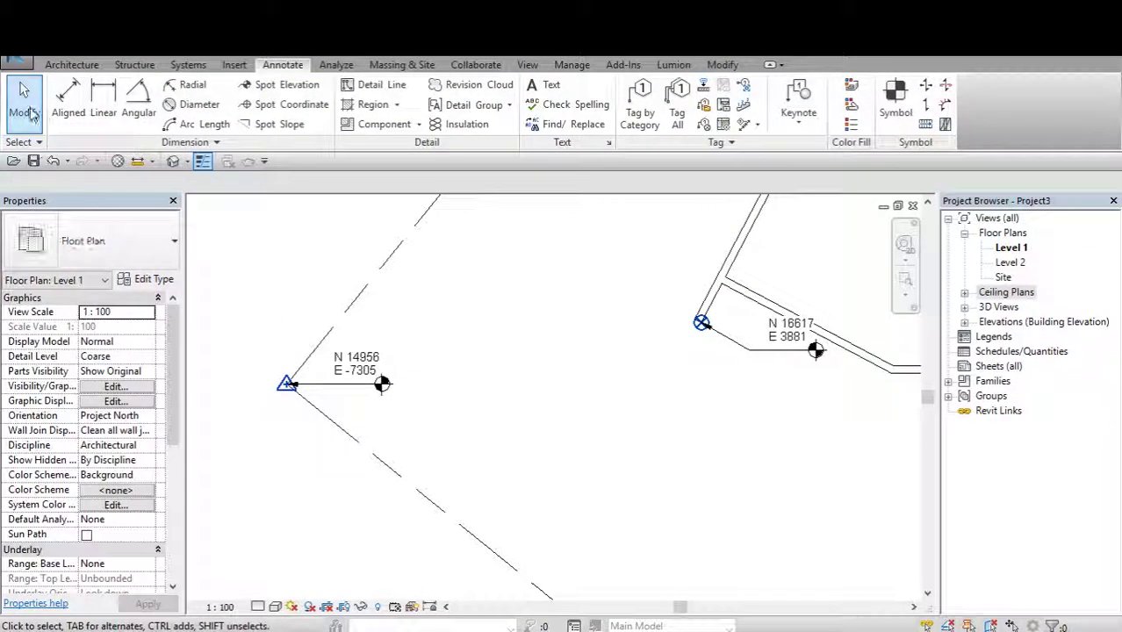
Pan and zoom the plan to show both coordinate labels, N 14956 / E -7305 and N 16617 / E 3881.
scroll(376, 392, "down", 1)
scroll(263, 396, "down", 1)
scroll(301, 397, "down", 1)
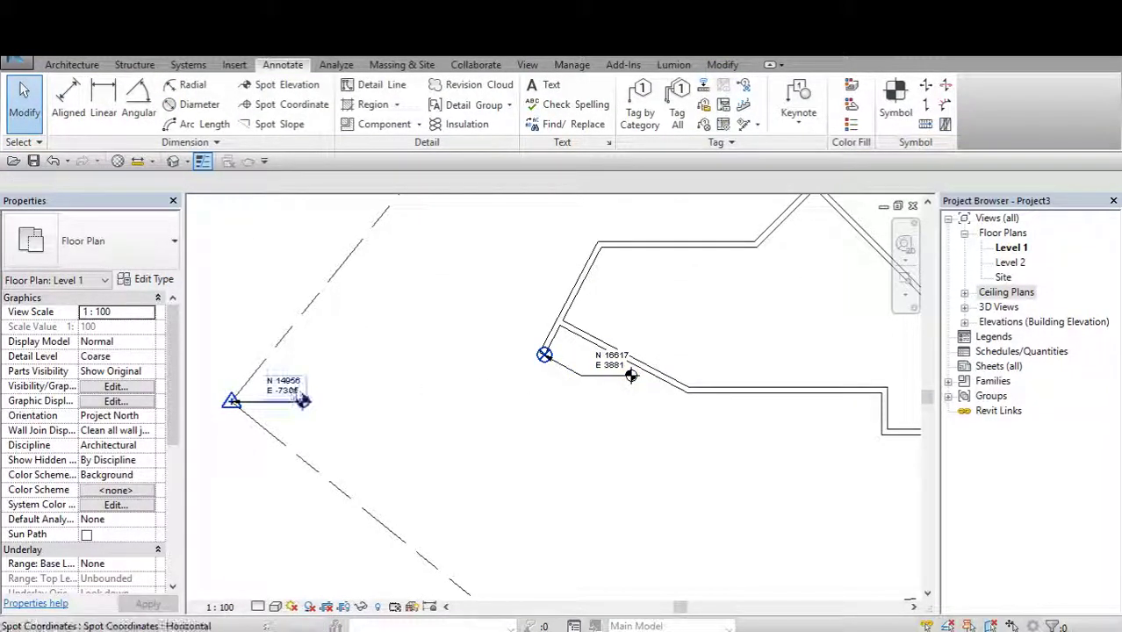
scroll(301, 400, "up", 2)
scroll(303, 409, "up", 1)
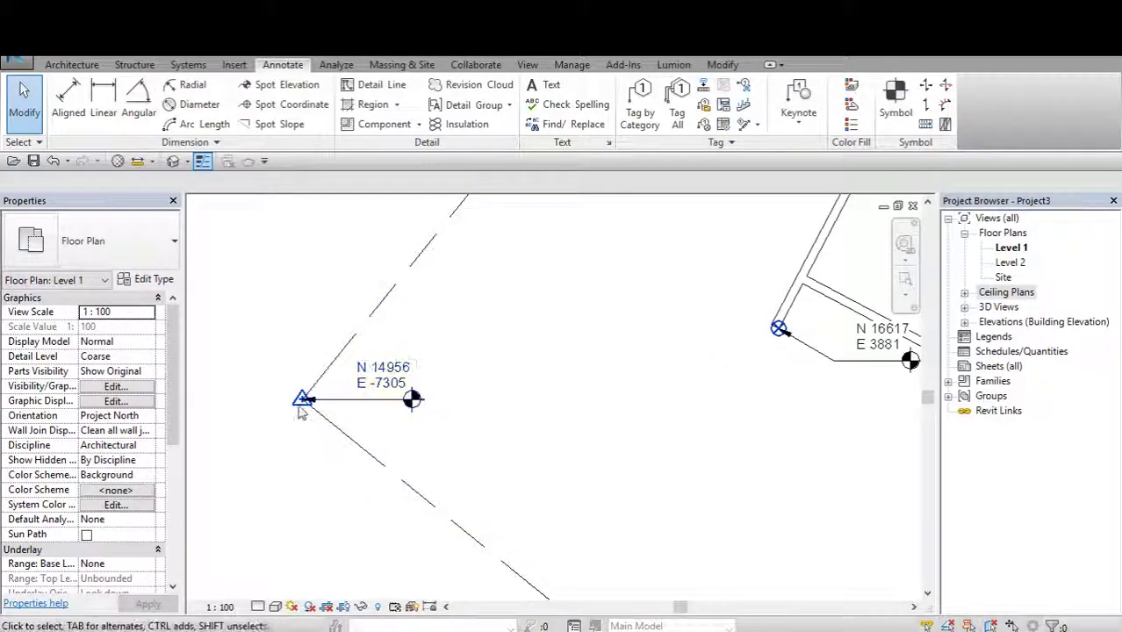
scroll(560, 409, "down", 1)
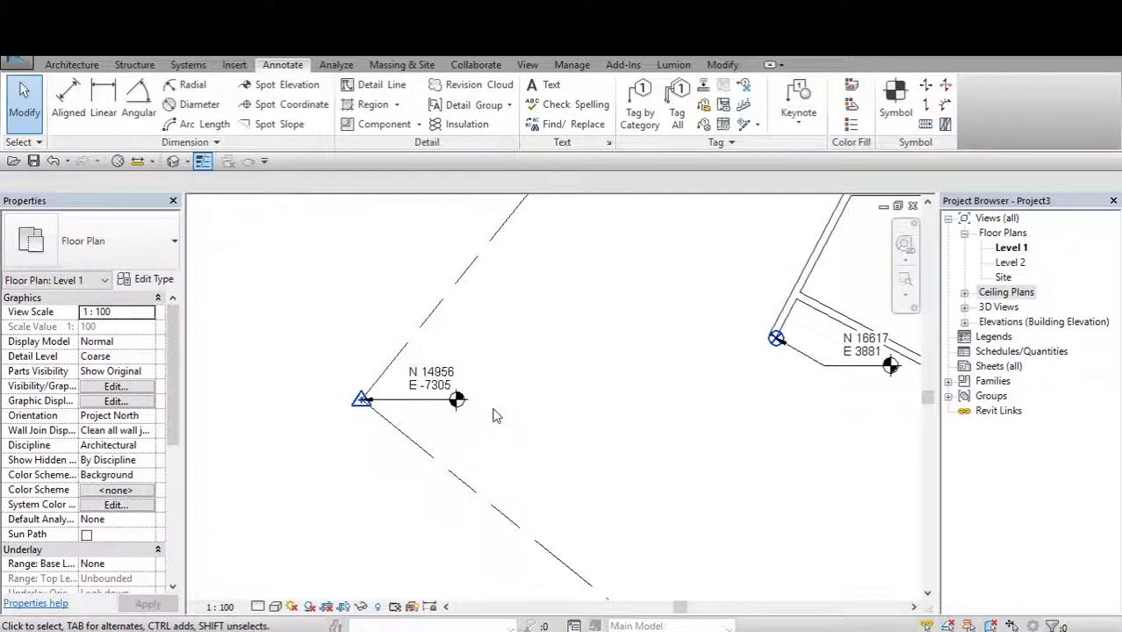
middle_click_drag(474, 404, 413, 405)
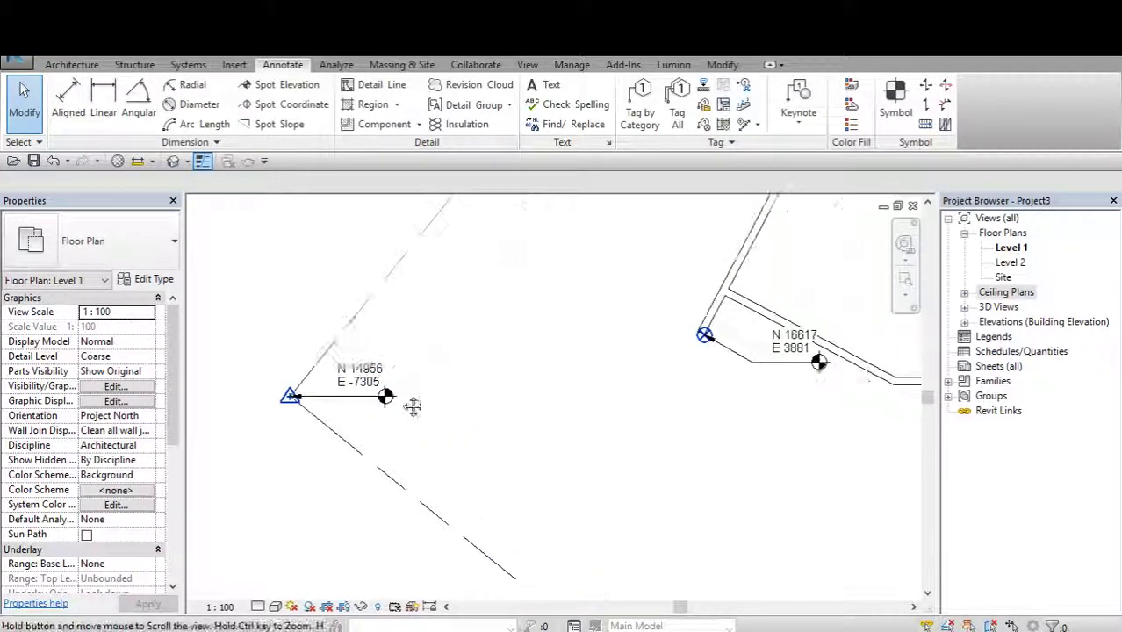
scroll(560, 405, "down", 1)
middle_click_drag(560, 406, 431, 420)
middle_click_drag(595, 372, 469, 374)
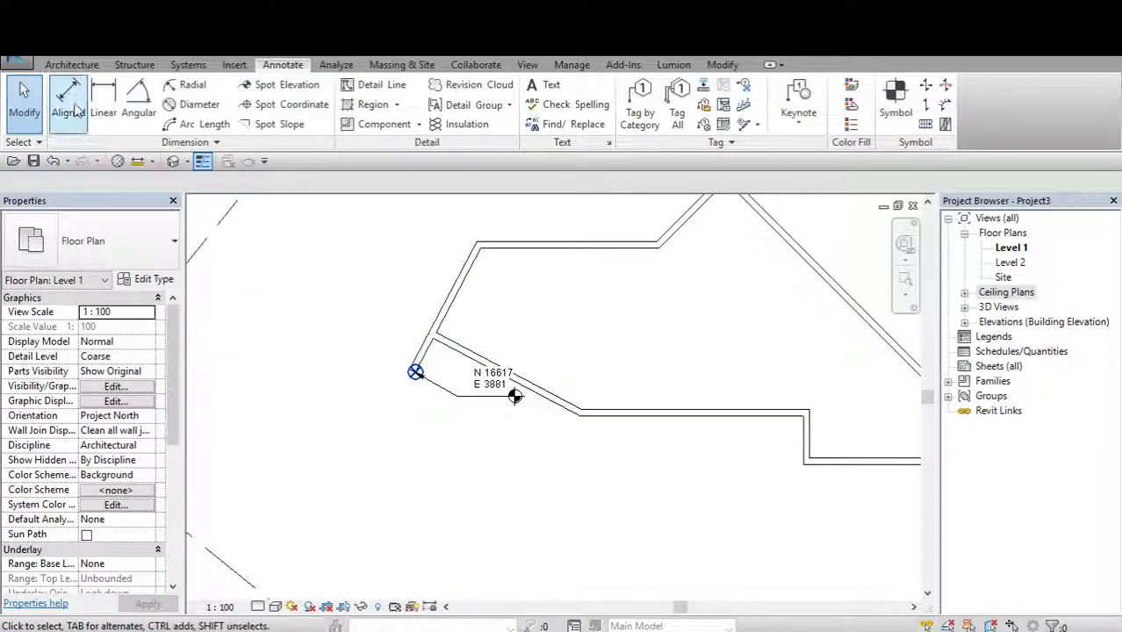
left_click(138, 97)
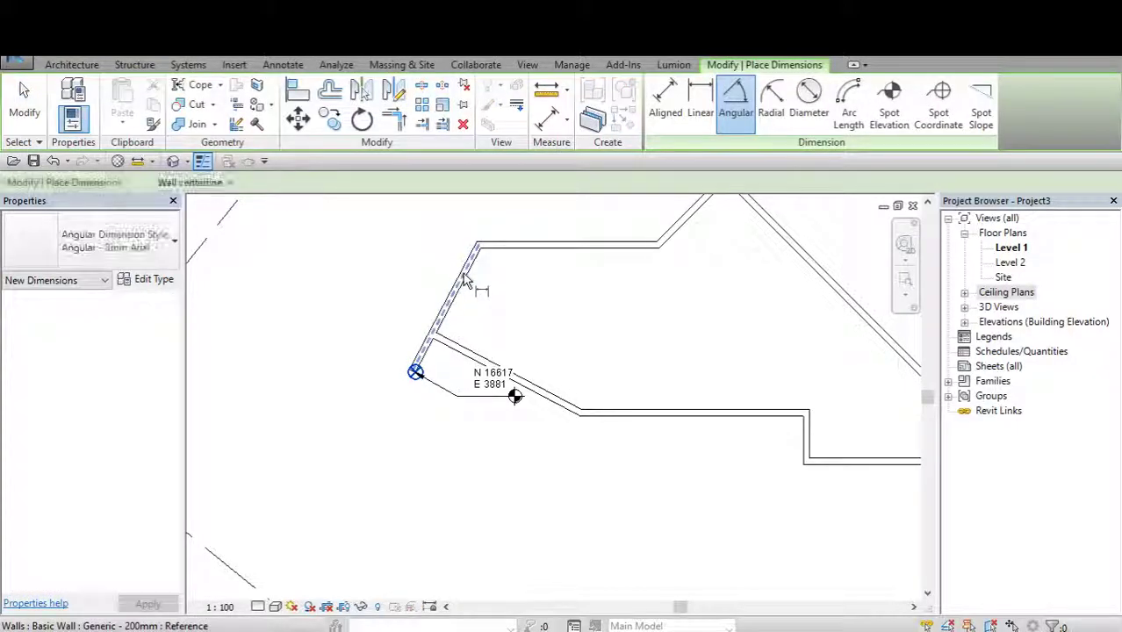
left_click(457, 289)
left_click(505, 368)
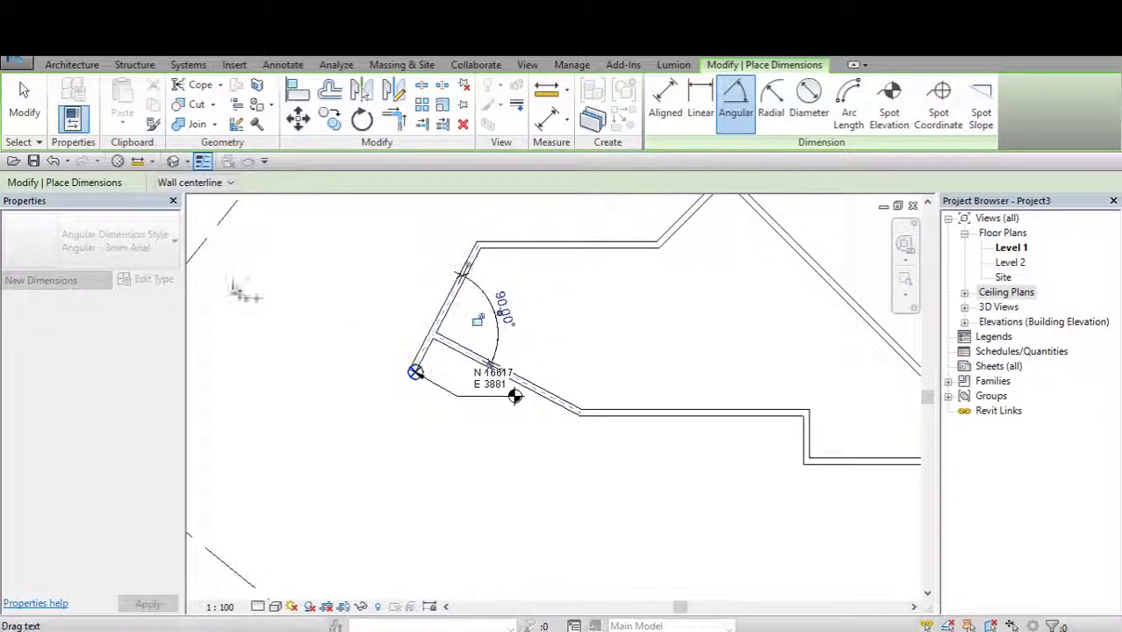
left_click(477, 321)
key("Escape")
key("Escape")
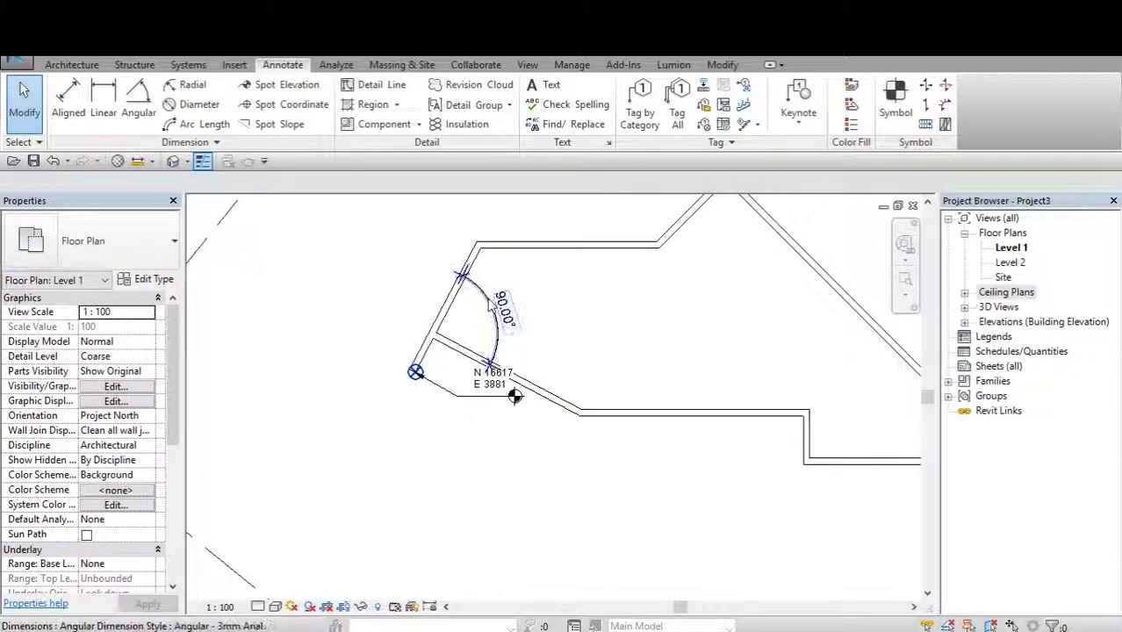
left_click(495, 303)
key("Delete")
left_click(415, 375)
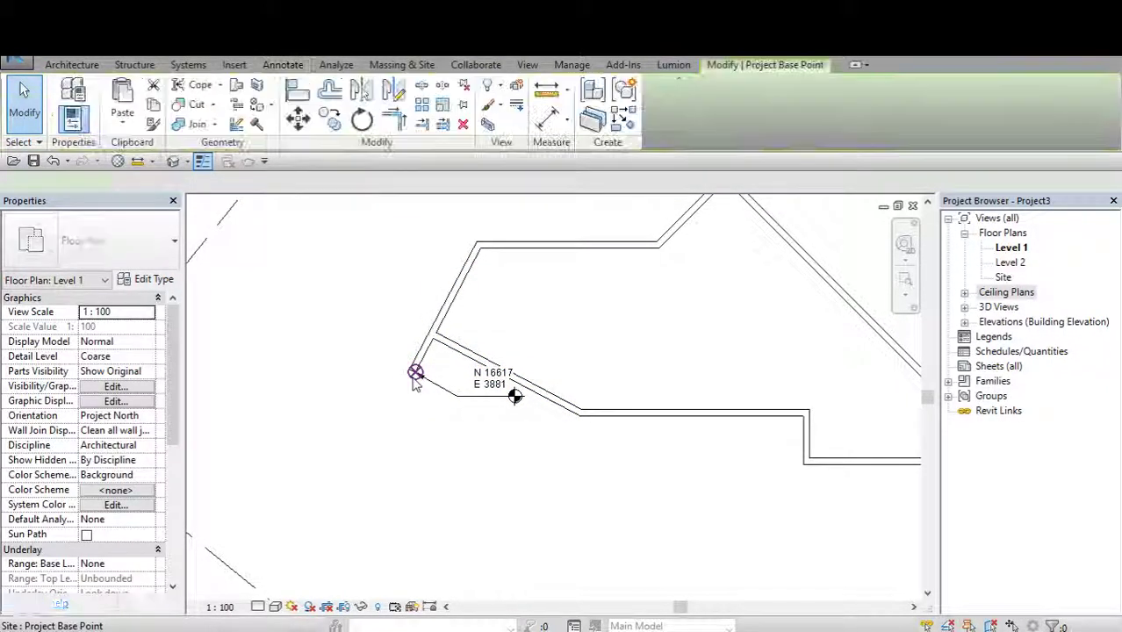
middle_click_drag(580, 330, 909, 289)
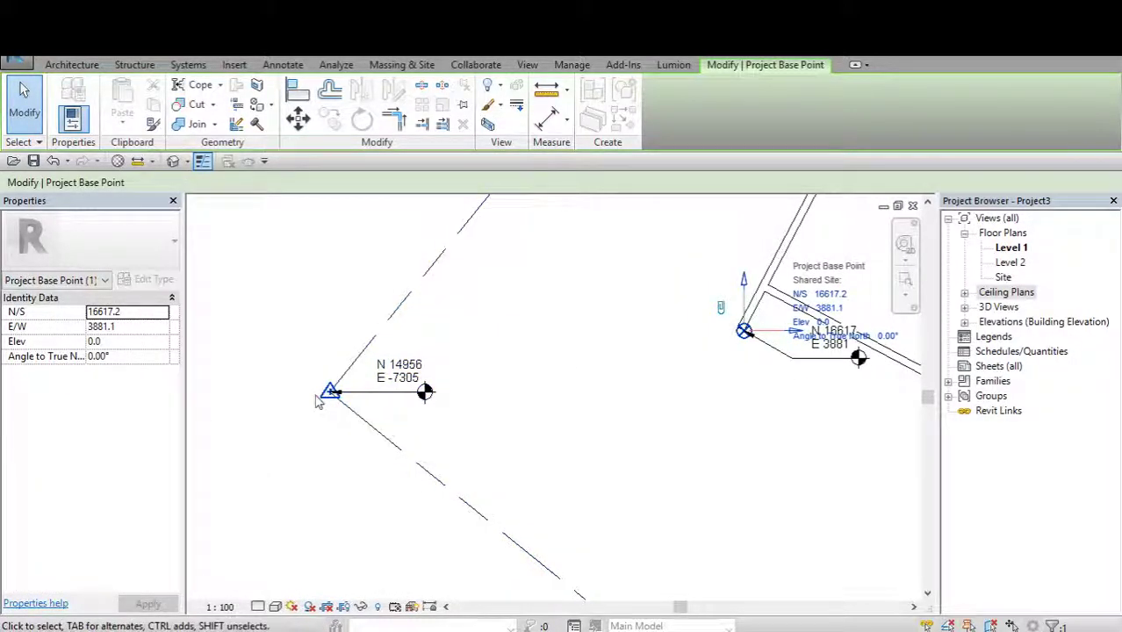
key("Escape")
scroll(323, 404, "up", 1)
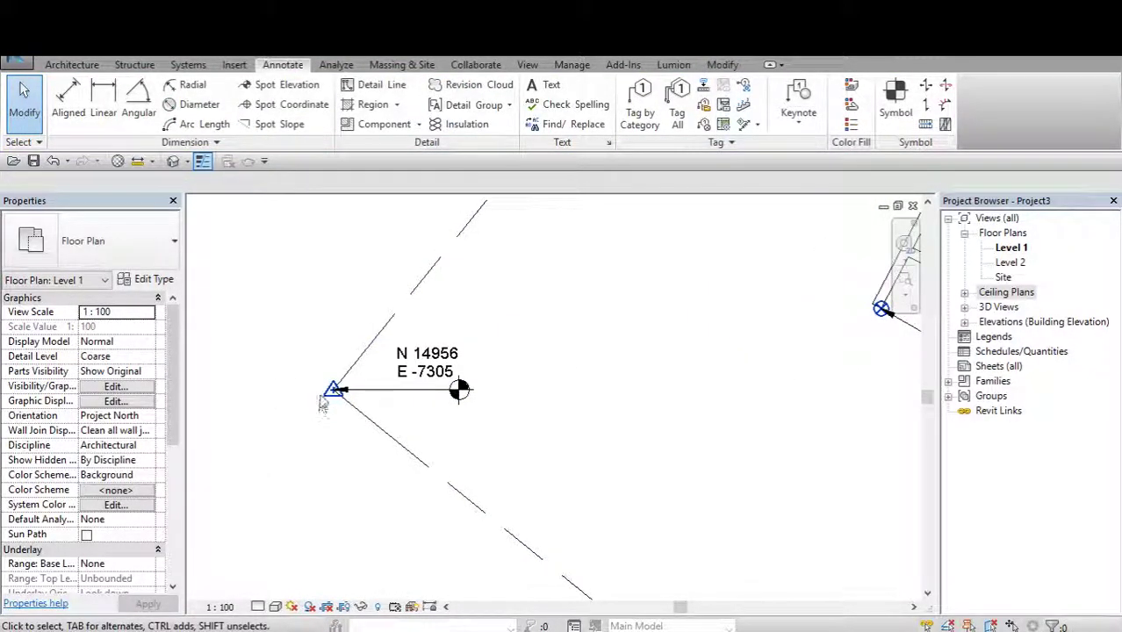
left_click(332, 395)
left_click_drag(296, 364, 358, 431)
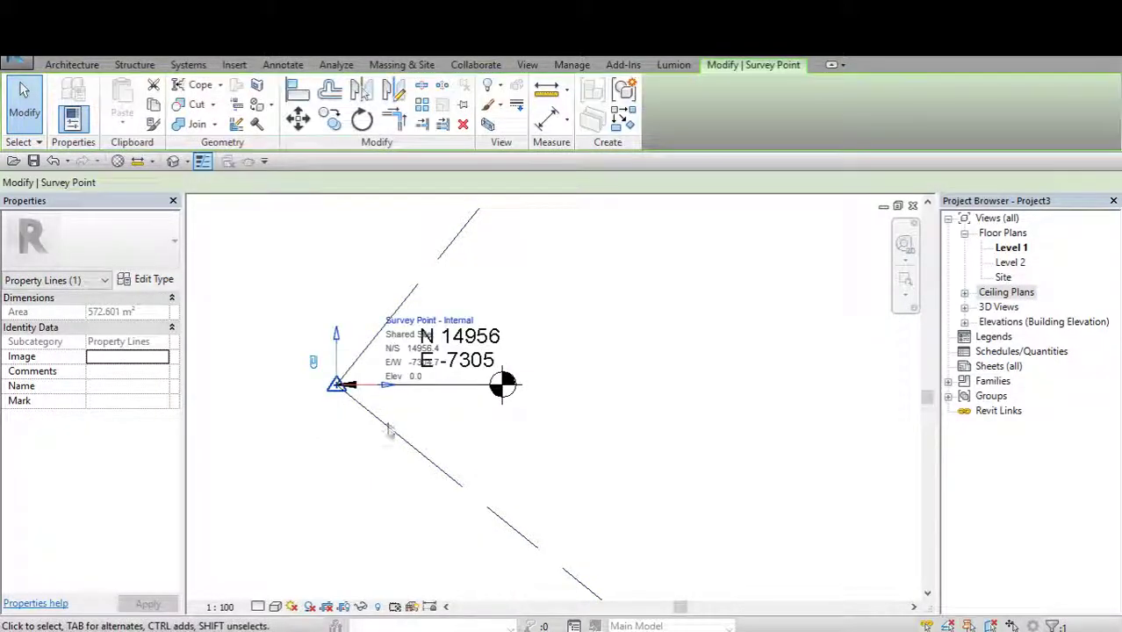
scroll(450, 408, "down", 2)
middle_click_drag(450, 408, 500, 412)
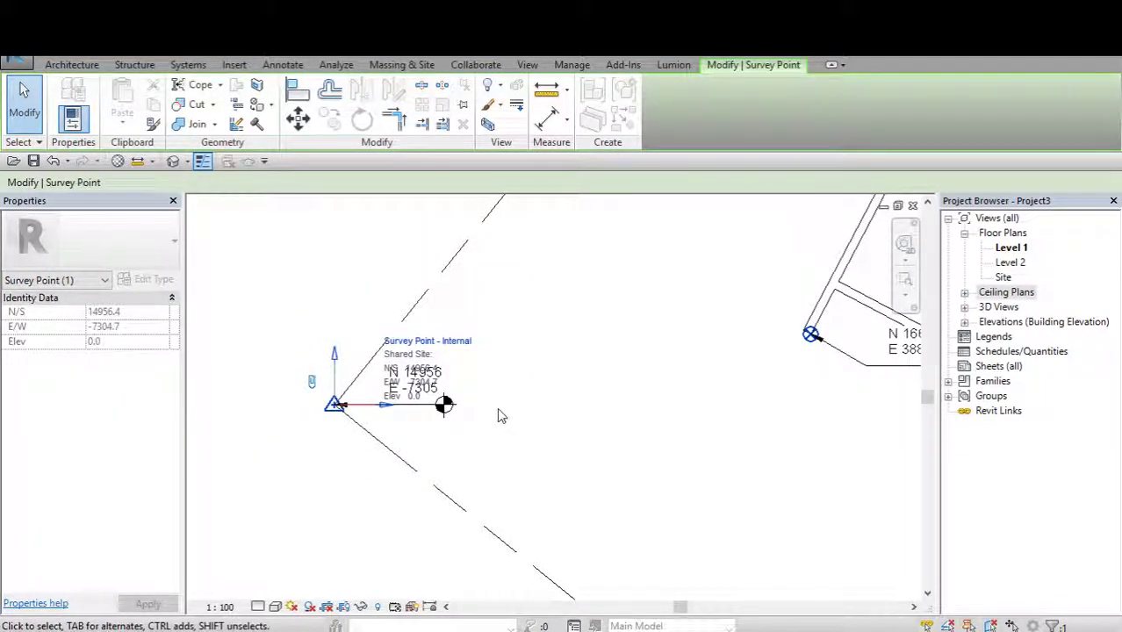
scroll(334, 417, "down", 1)
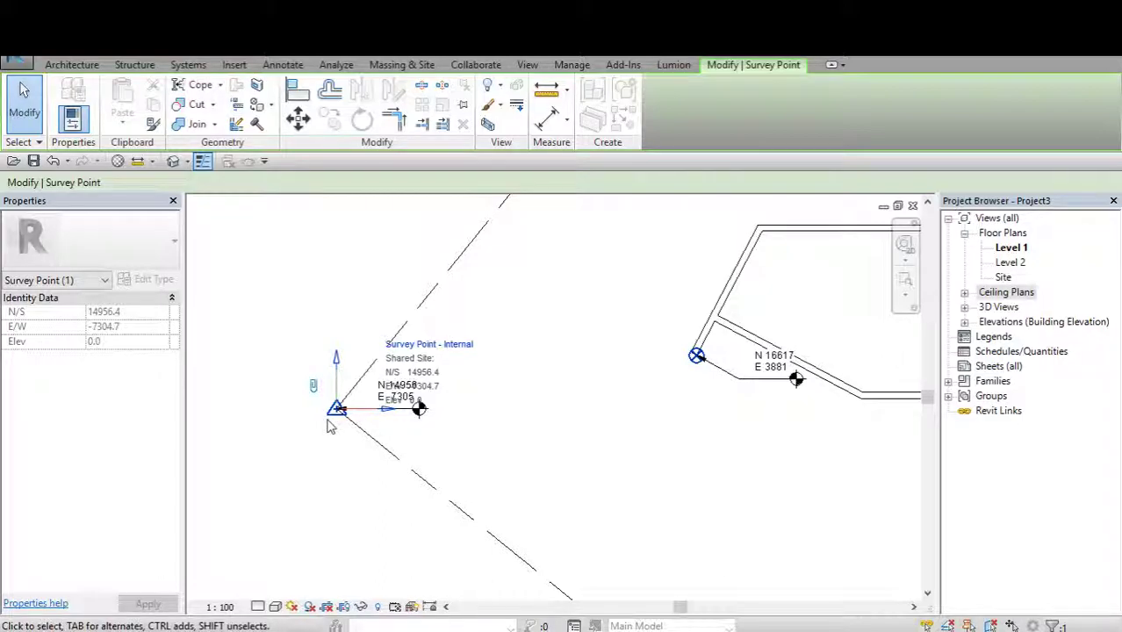
middle_click_drag(340, 426, 406, 422)
scroll(606, 415, "down", 1)
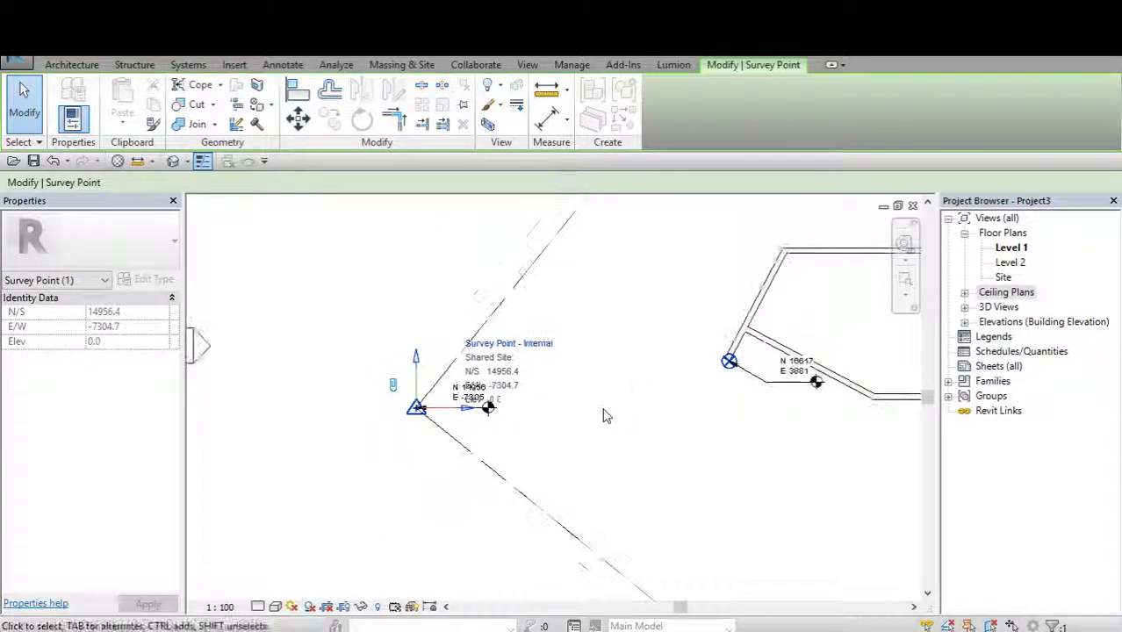
scroll(608, 476, "down", 1)
scroll(608, 475, "down", 2)
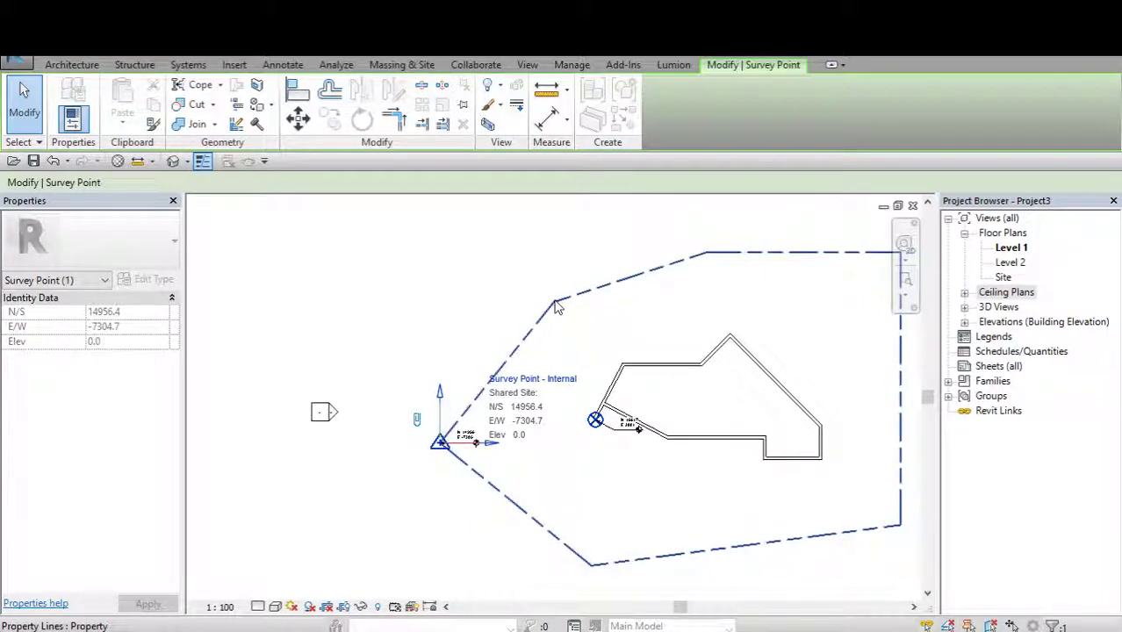
middle_click_drag(719, 250, 616, 283)
scroll(667, 325, "down", 1)
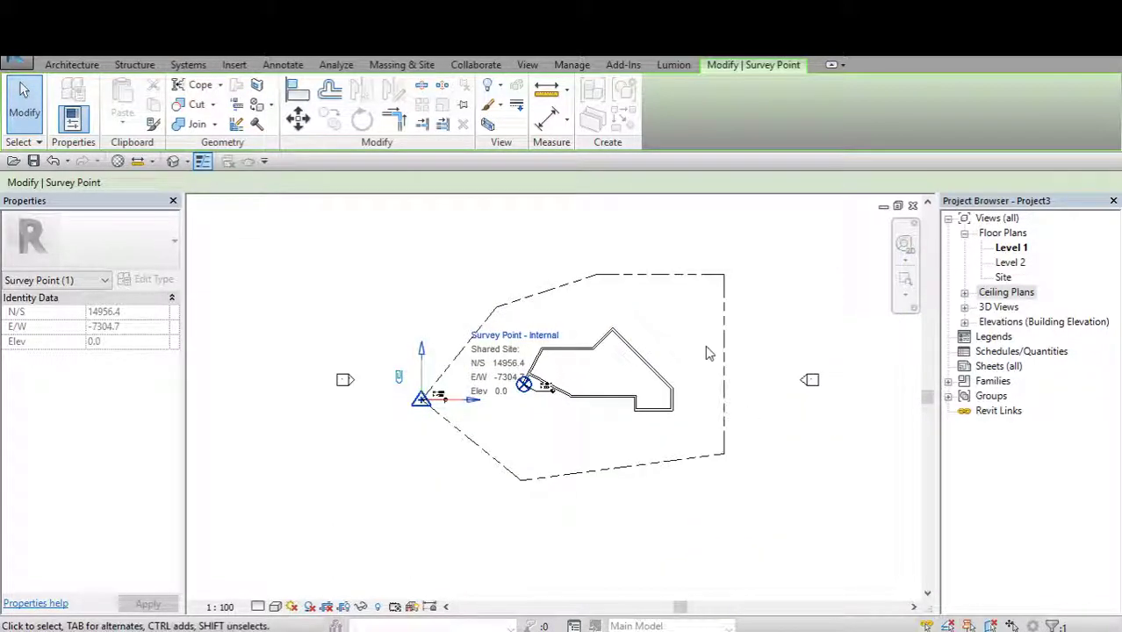
left_click(709, 357)
scroll(710, 357, "up", 2)
mouse_move(685, 325)
middle_mouse_down()
mouse_move(699, 322)
mouse_move(638, 333)
mouse_move(709, 315)
middle_mouse_up()
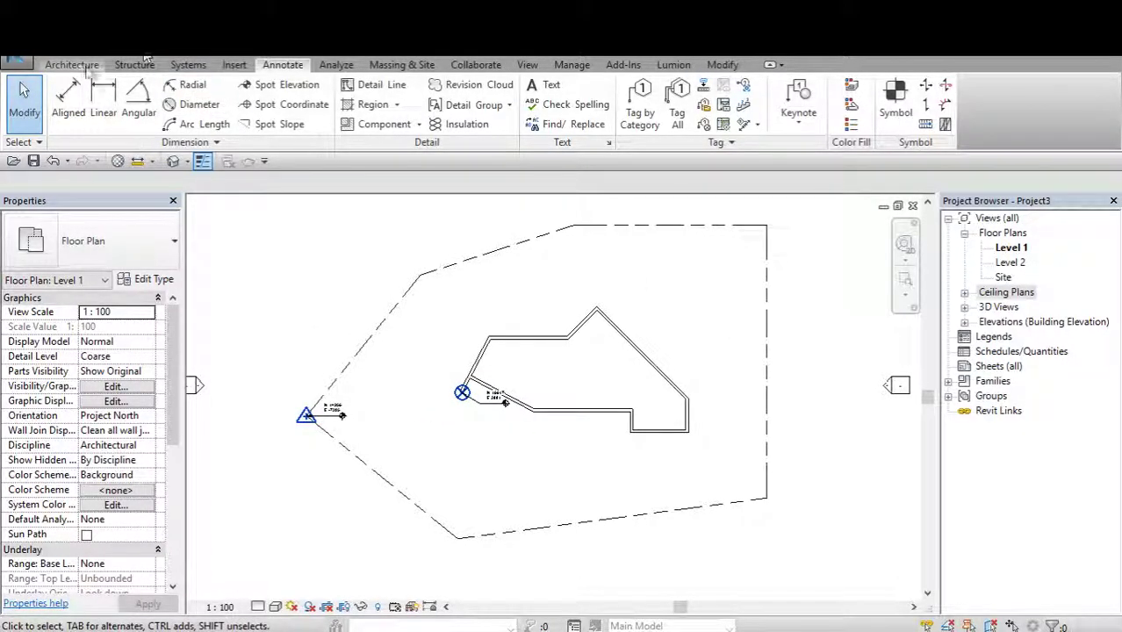
Place a Fraxinus - 5.6 Meters tree component north-east of the building.
left_click(72, 64)
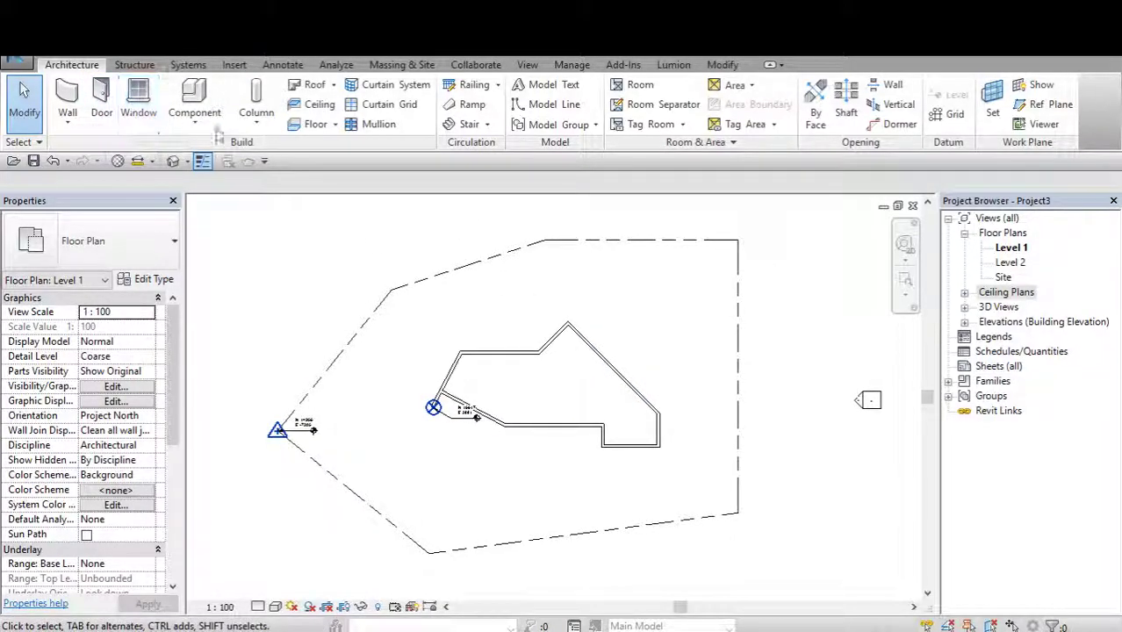
left_click(196, 121)
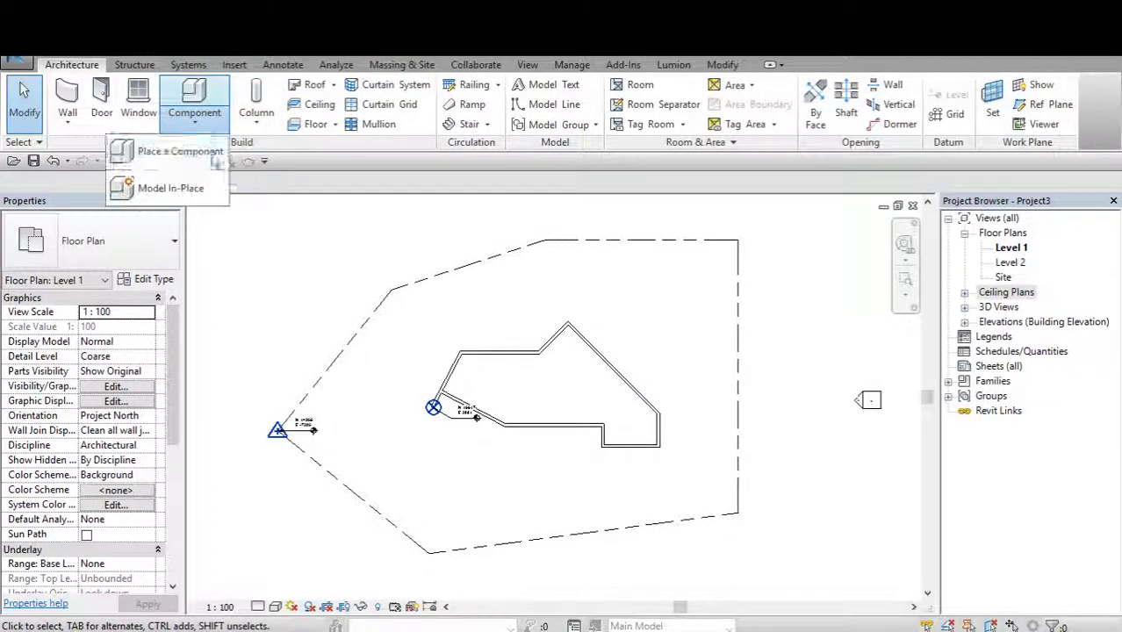
left_click(209, 156)
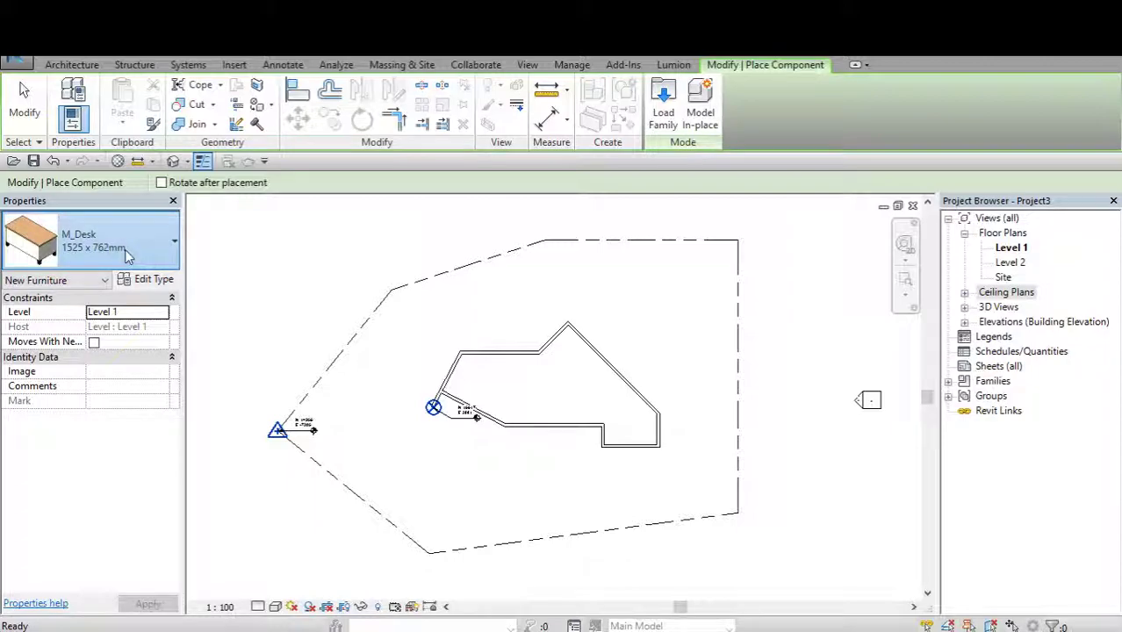
left_click(129, 246)
scroll(101, 474, "down", 2)
scroll(101, 491, "down", 2)
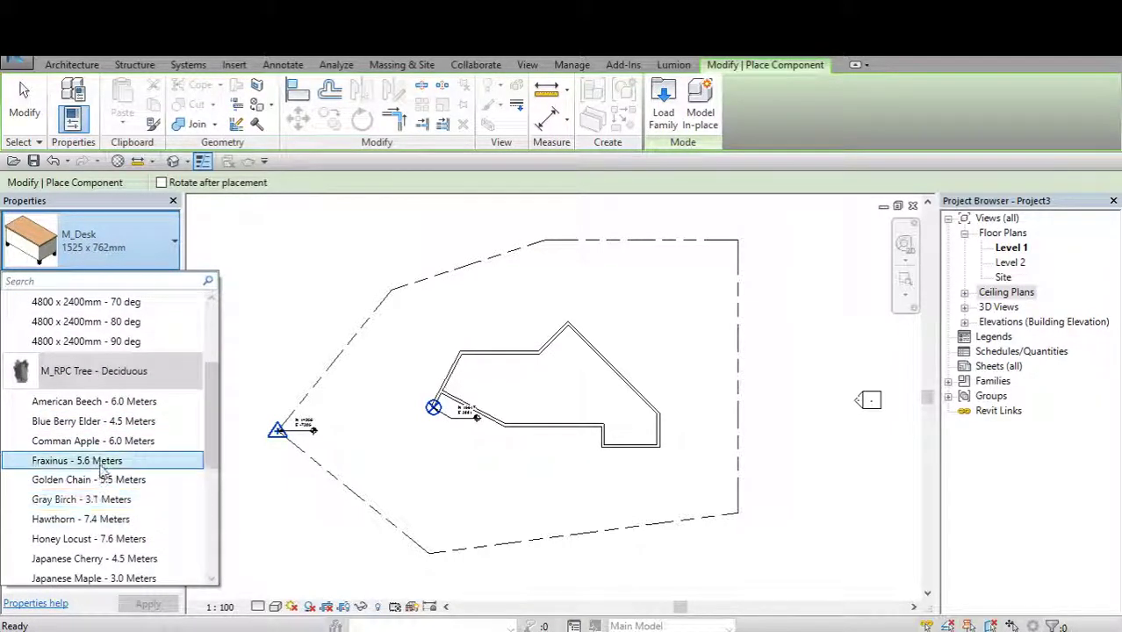
left_click(87, 459)
scroll(619, 329, "up", 2)
scroll(619, 330, "up", 2)
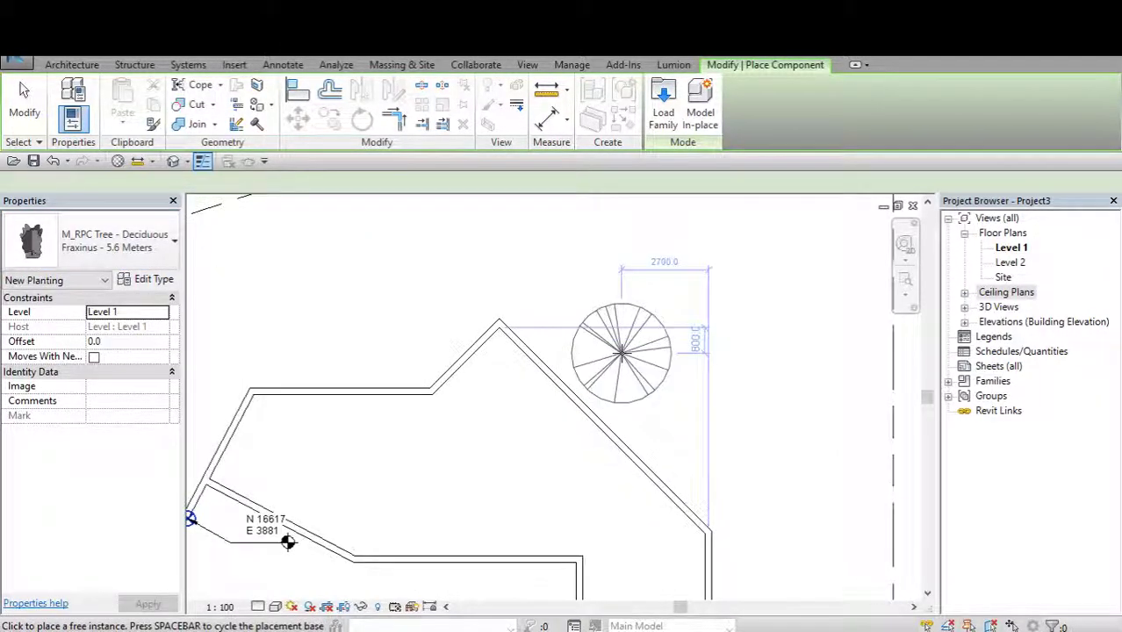
left_click(25, 101)
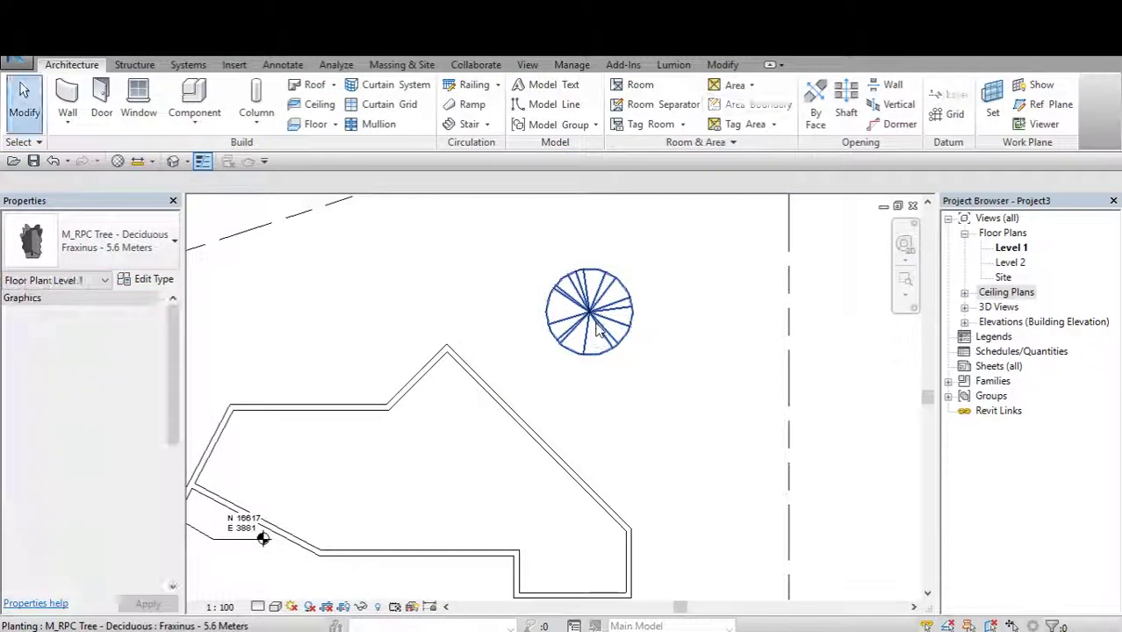
Move the tree to a new position on the plan.
left_click(588, 312)
mouse_move(518, 383)
left_mouse_down()
mouse_move(461, 402)
mouse_move(527, 298)
left_mouse_up()
left_click(456, 325)
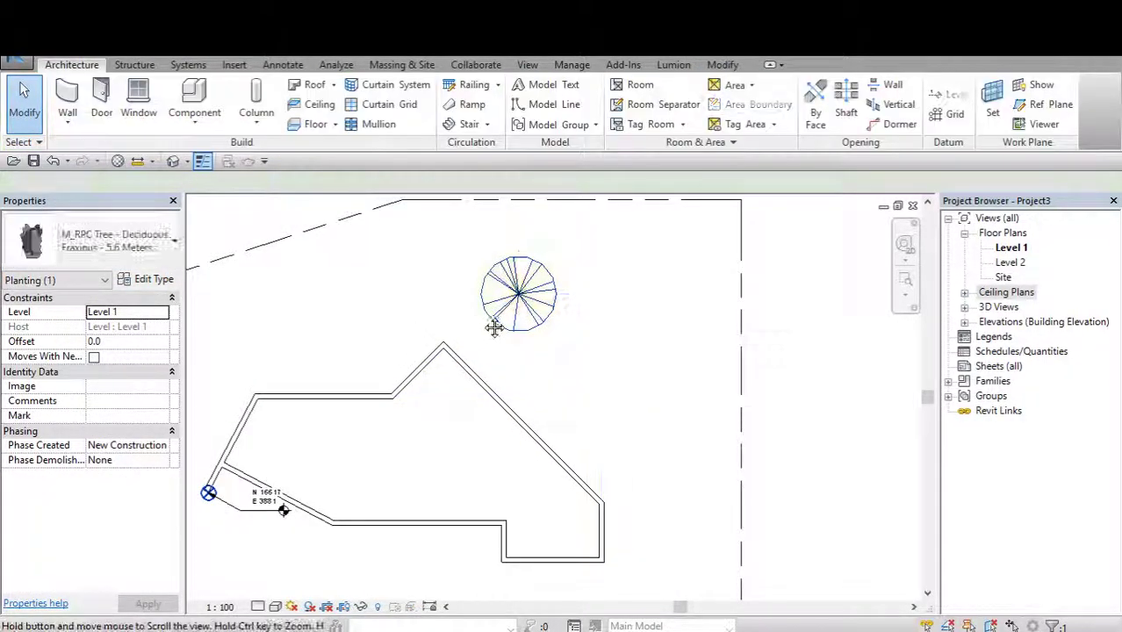
scroll(517, 321, "down", 1)
left_click(544, 311)
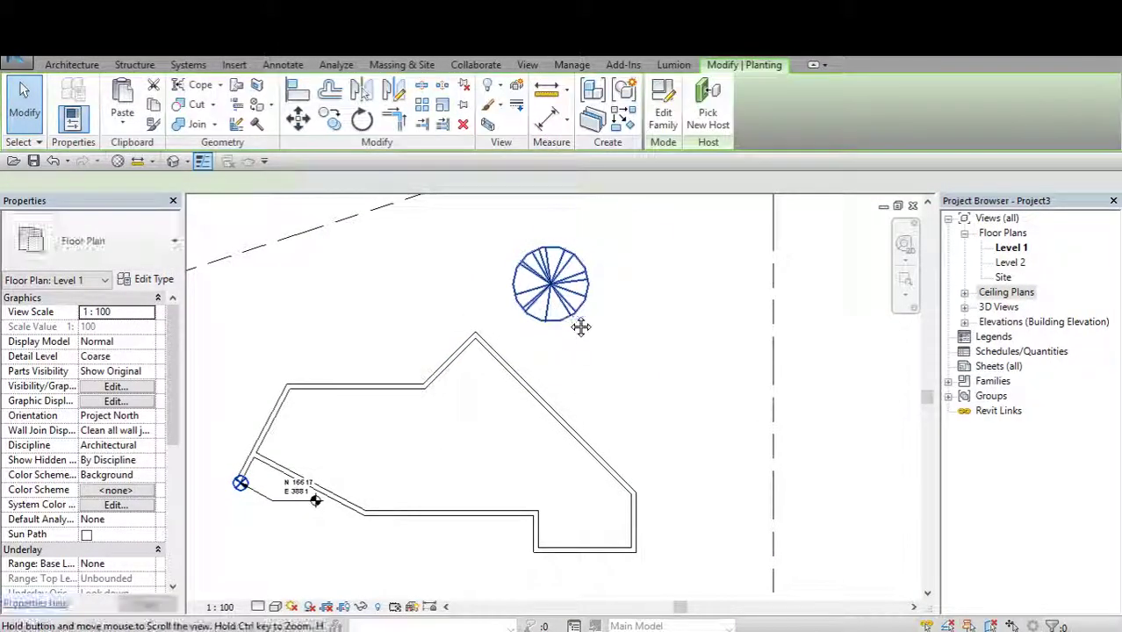
left_click(527, 386)
left_click(581, 316)
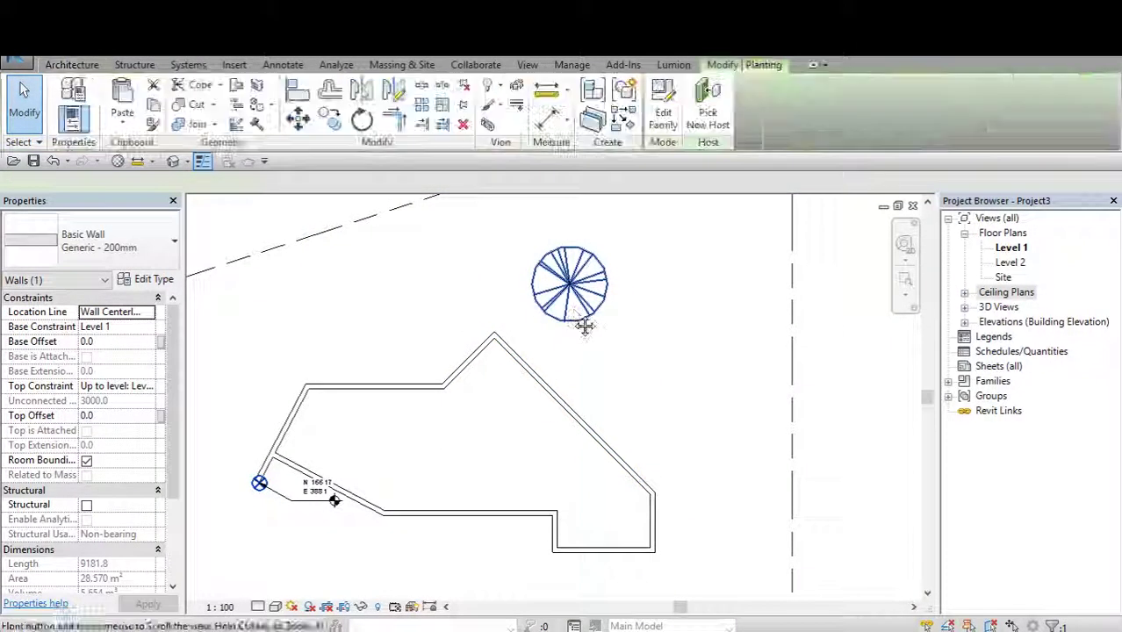
scroll(581, 294, "up", 2)
left_click(427, 290)
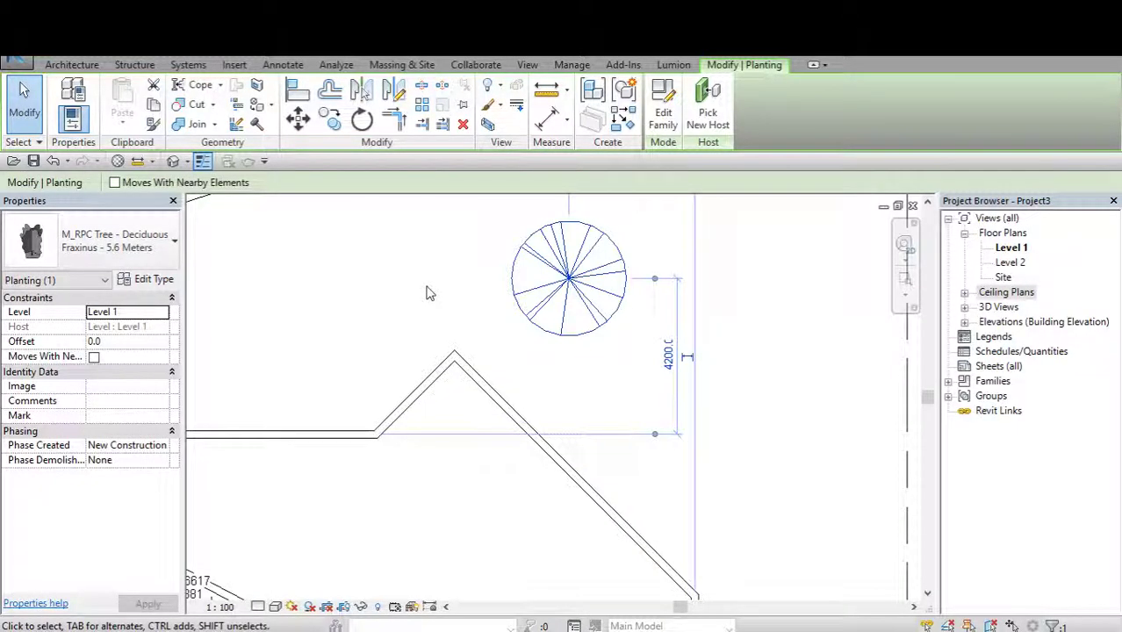
scroll(495, 315, "down", 3)
Use Create Similar on the spot coordinate to label the tree centre N 24760 / E 16628.
left_click(338, 451)
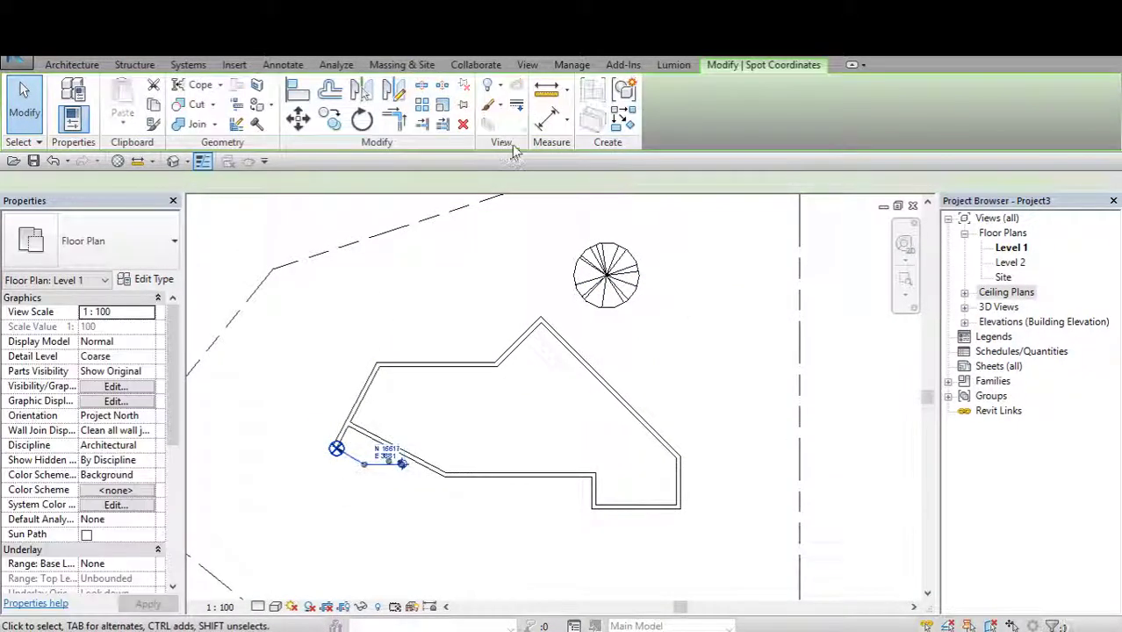
left_click(624, 118)
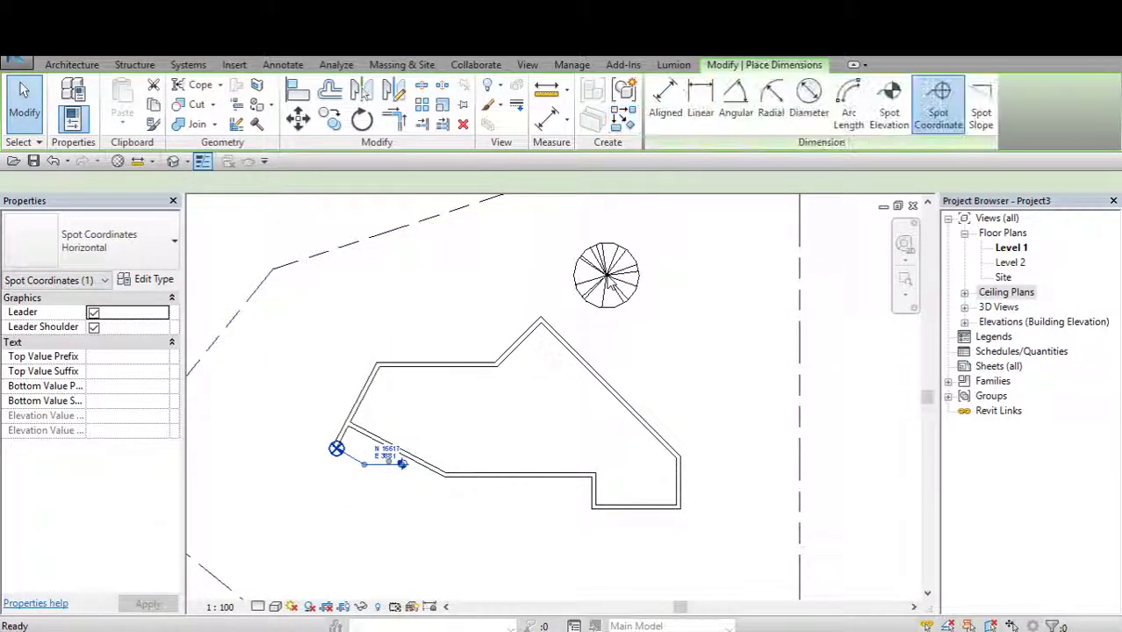
scroll(628, 255, "up", 2)
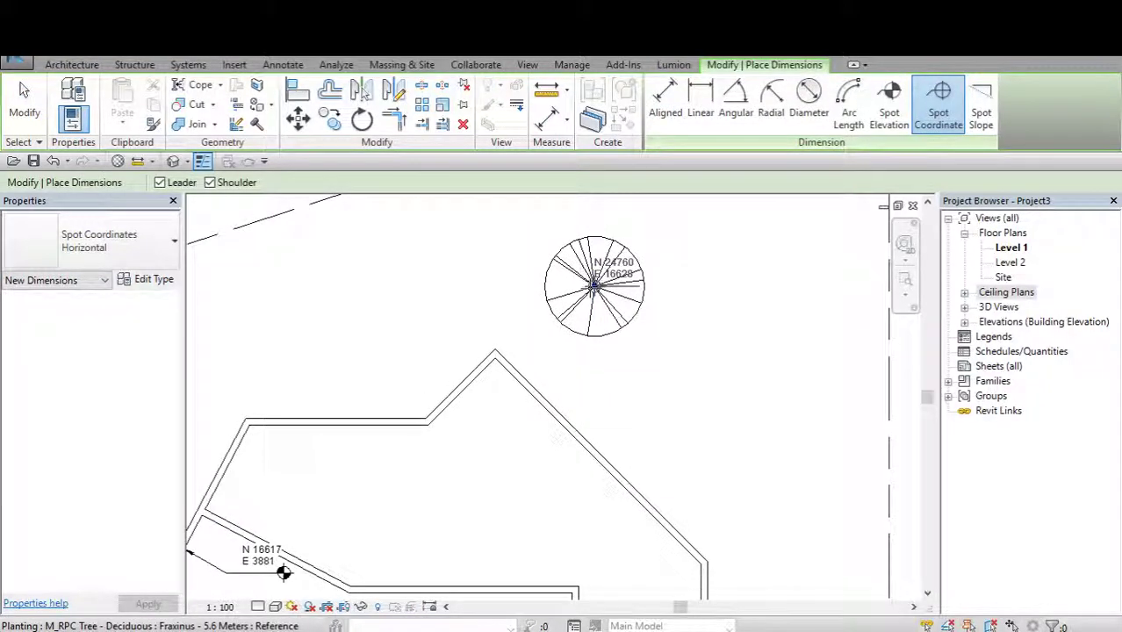
left_click(595, 285)
left_click(740, 274)
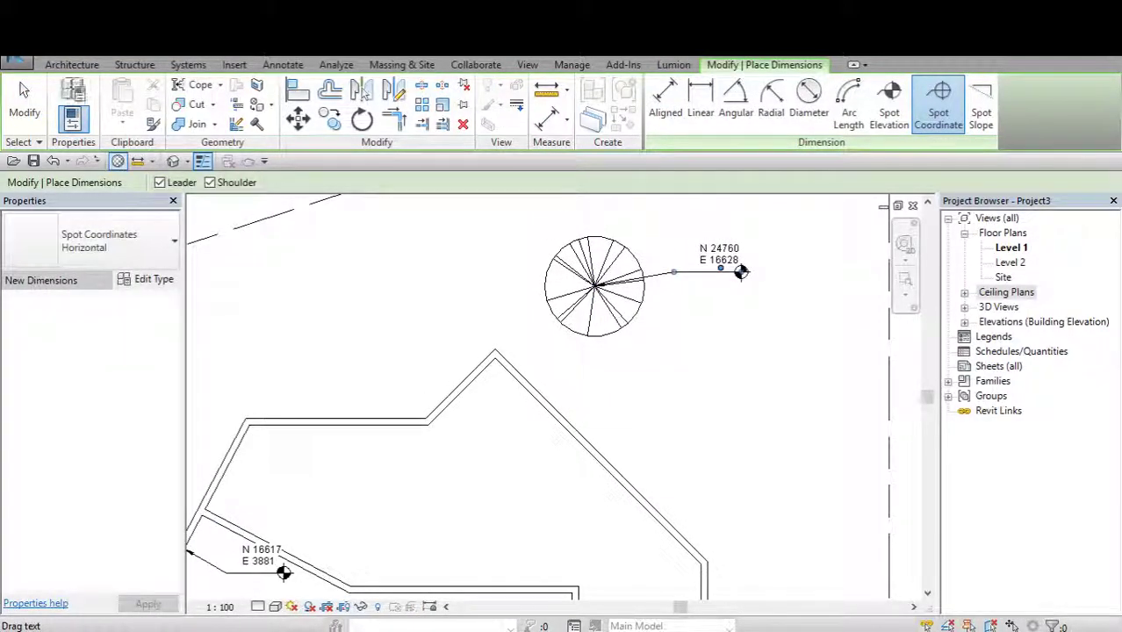
key("Escape")
key("Escape")
Pan and zoom the plan back toward the survey point.
scroll(729, 278, "up", 1)
scroll(720, 268, "down", 2)
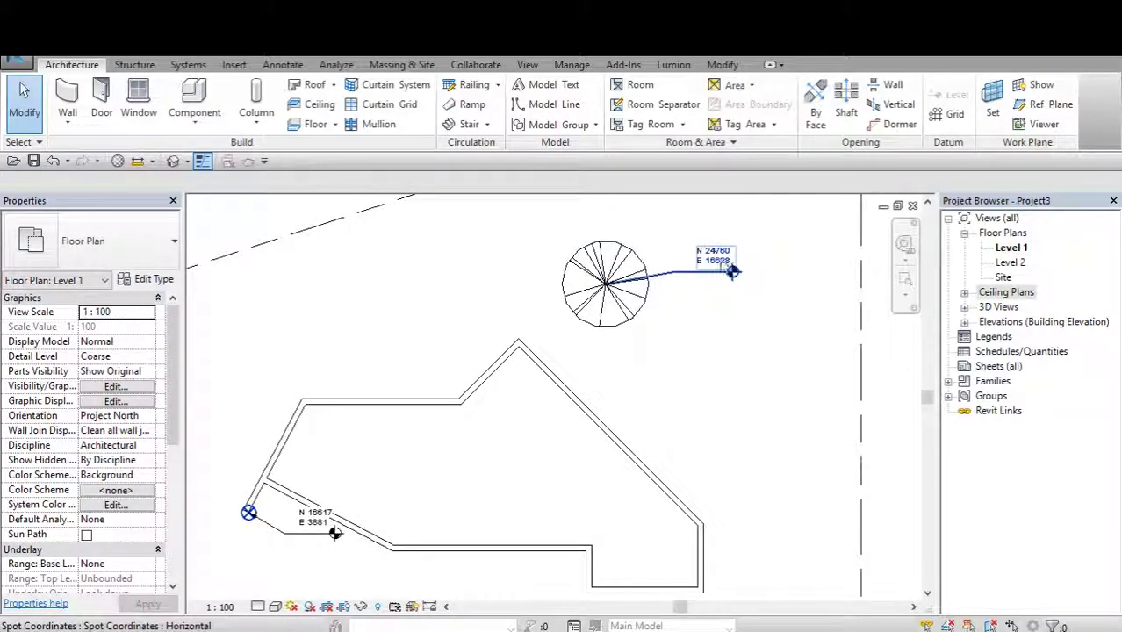
scroll(688, 283, "up", 2)
scroll(735, 274, "down", 1)
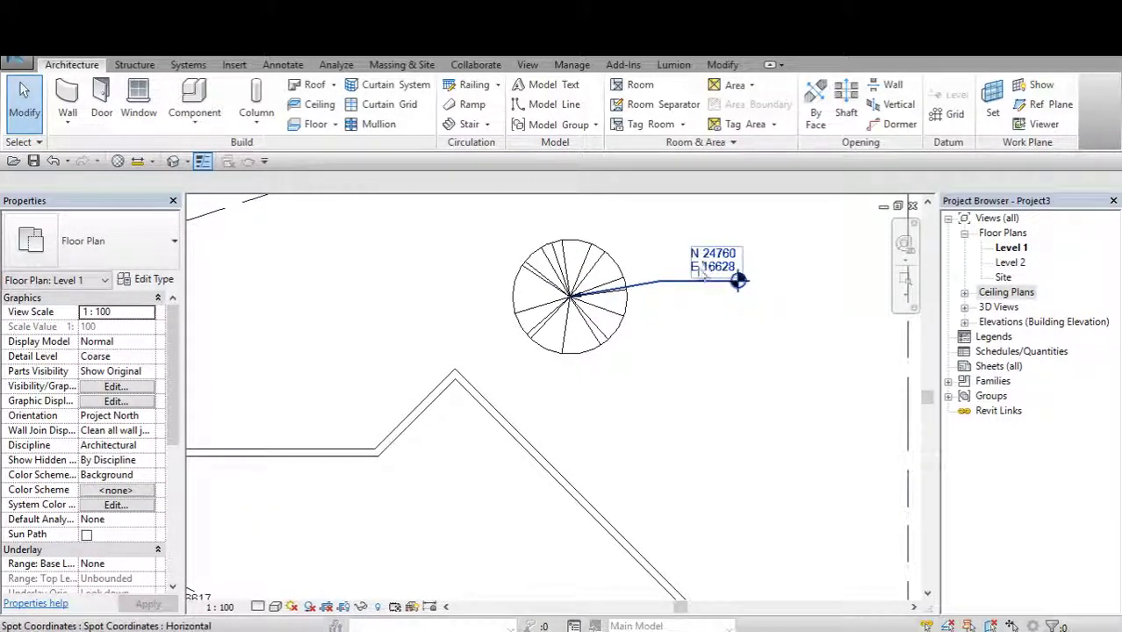
scroll(737, 276, "down", 1)
scroll(696, 300, "down", 1)
scroll(667, 312, "down", 1)
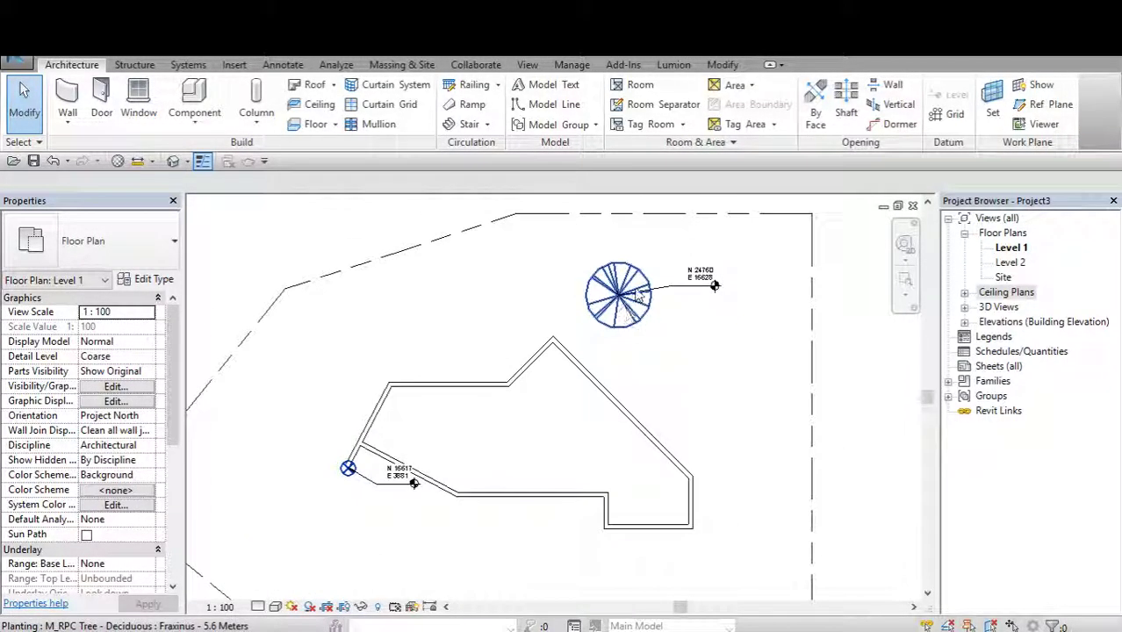
scroll(571, 342, "down", 1)
scroll(491, 365, "down", 1)
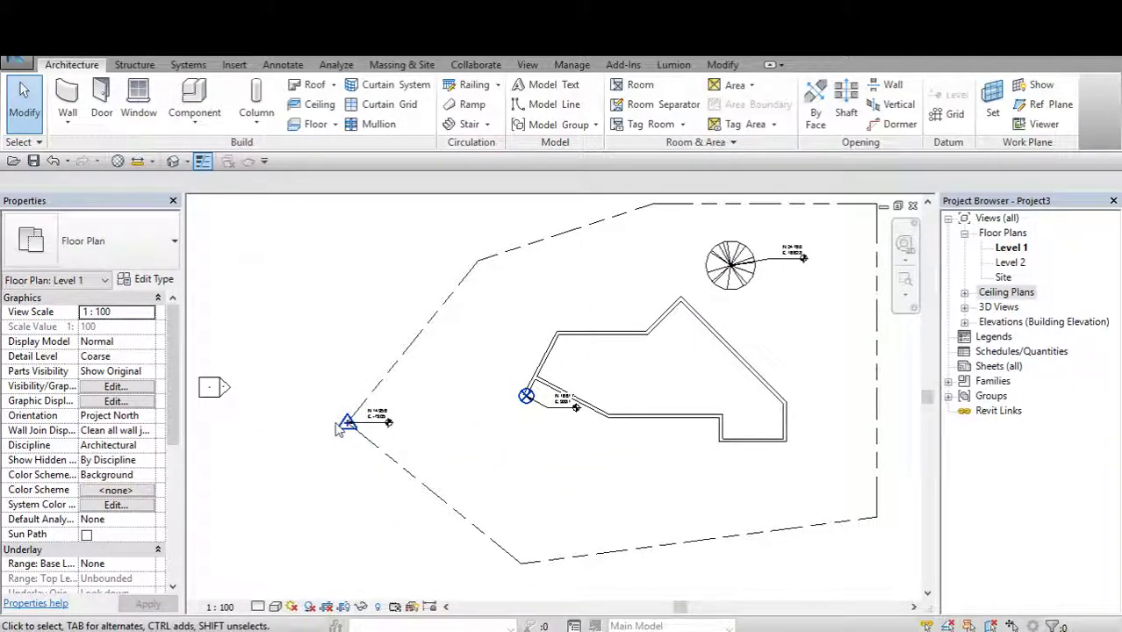
middle_click_drag(481, 286, 458, 305)
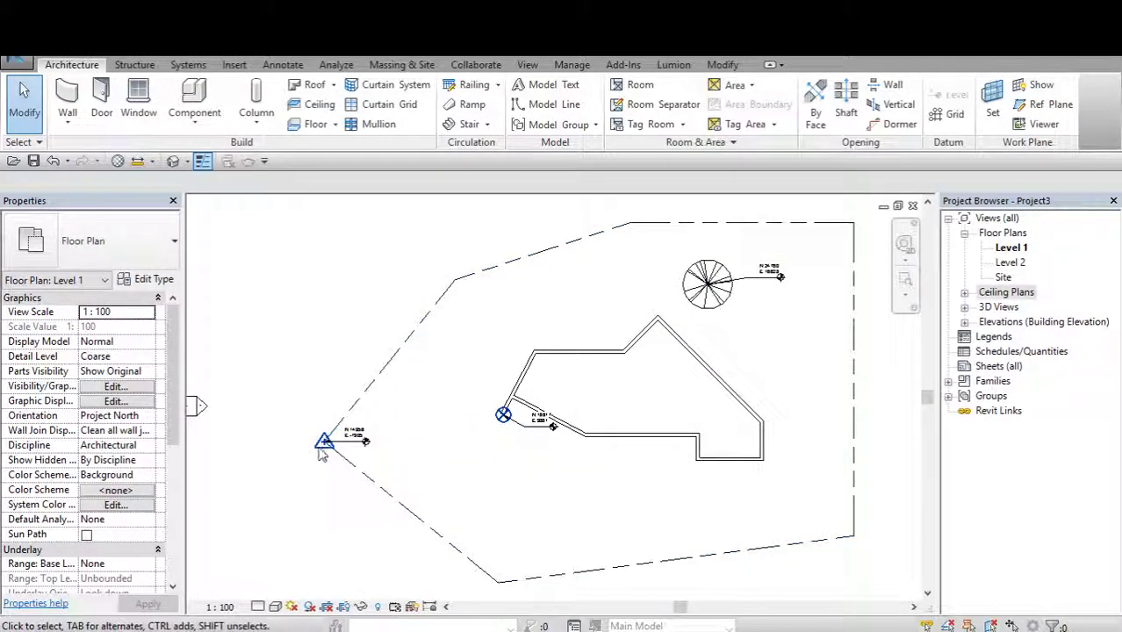
scroll(322, 459, "up", 1)
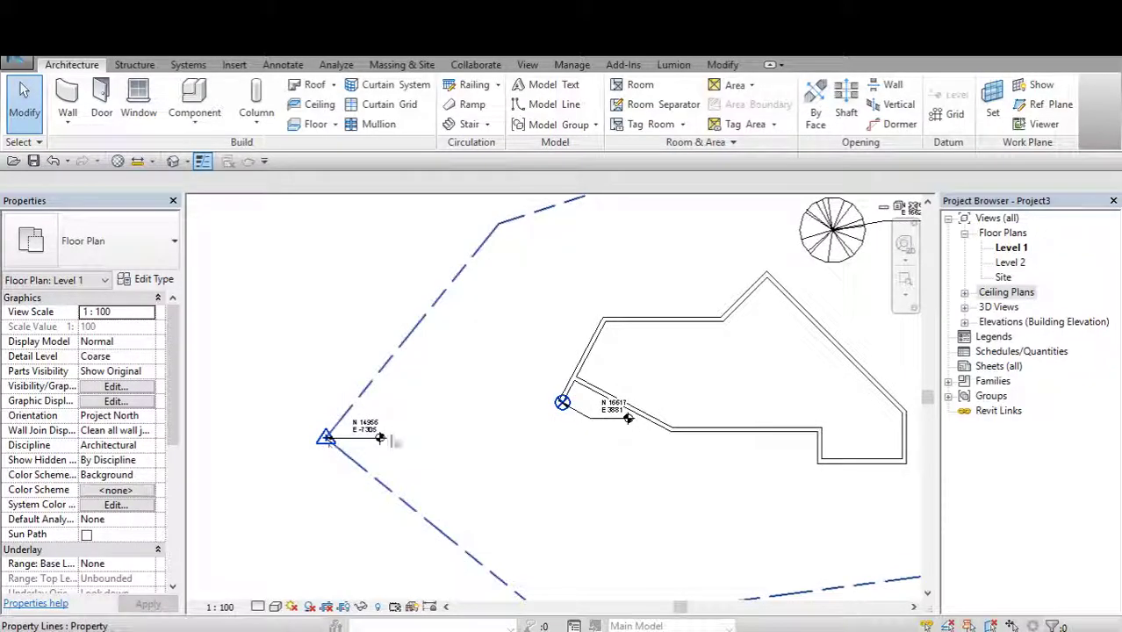
scroll(529, 417, "down", 1)
scroll(608, 373, "up", 2)
scroll(596, 367, "down", 1)
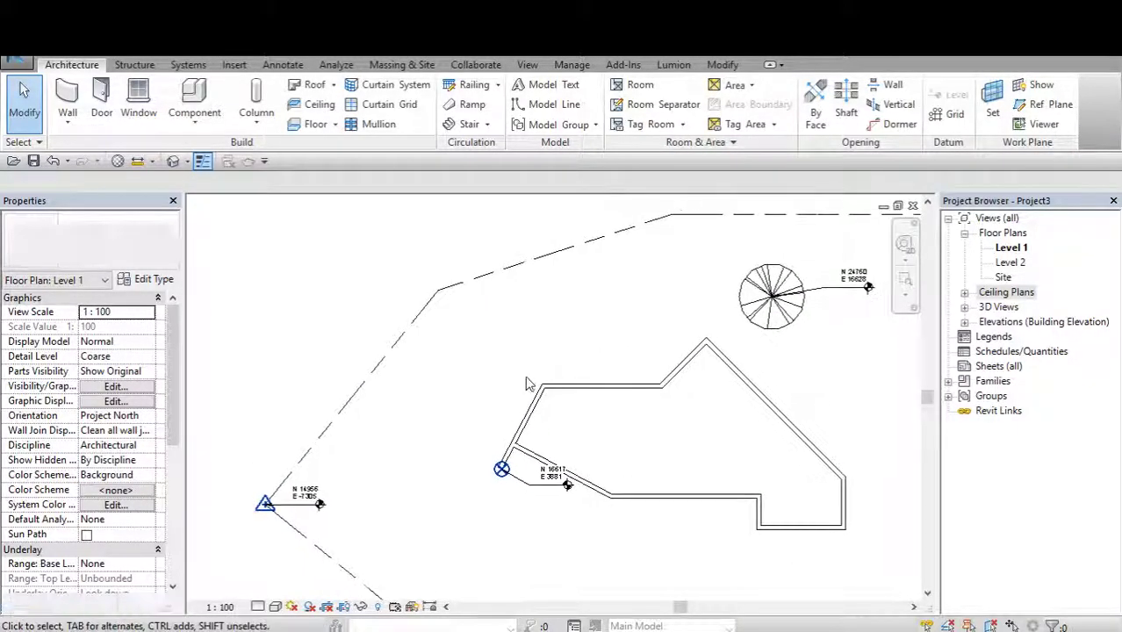
scroll(522, 391, "down", 1)
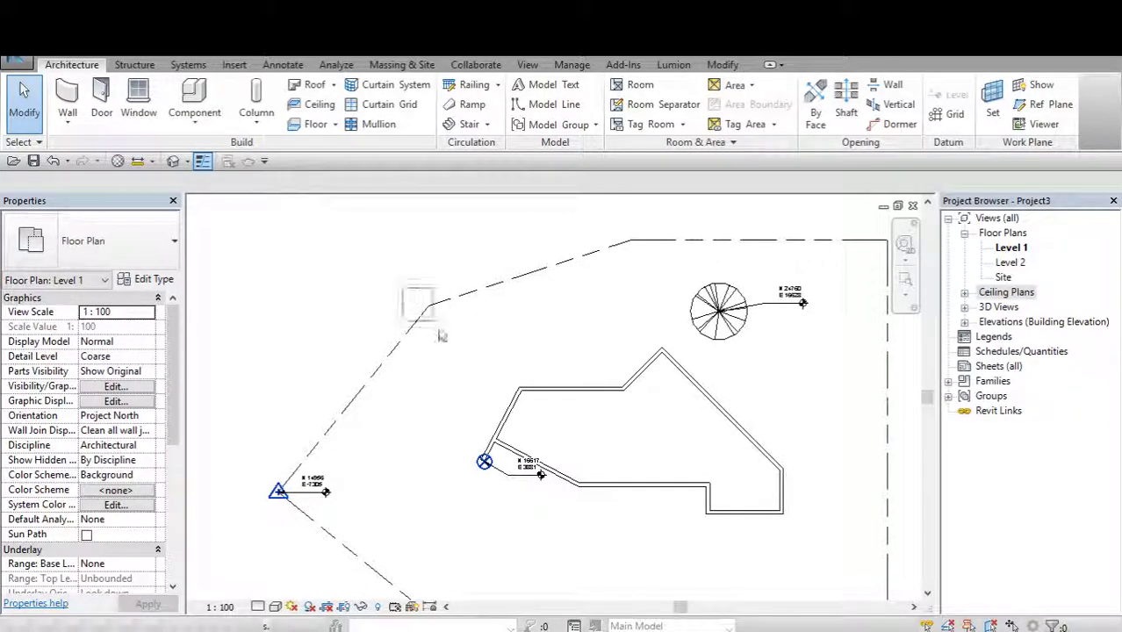
left_click(272, 500)
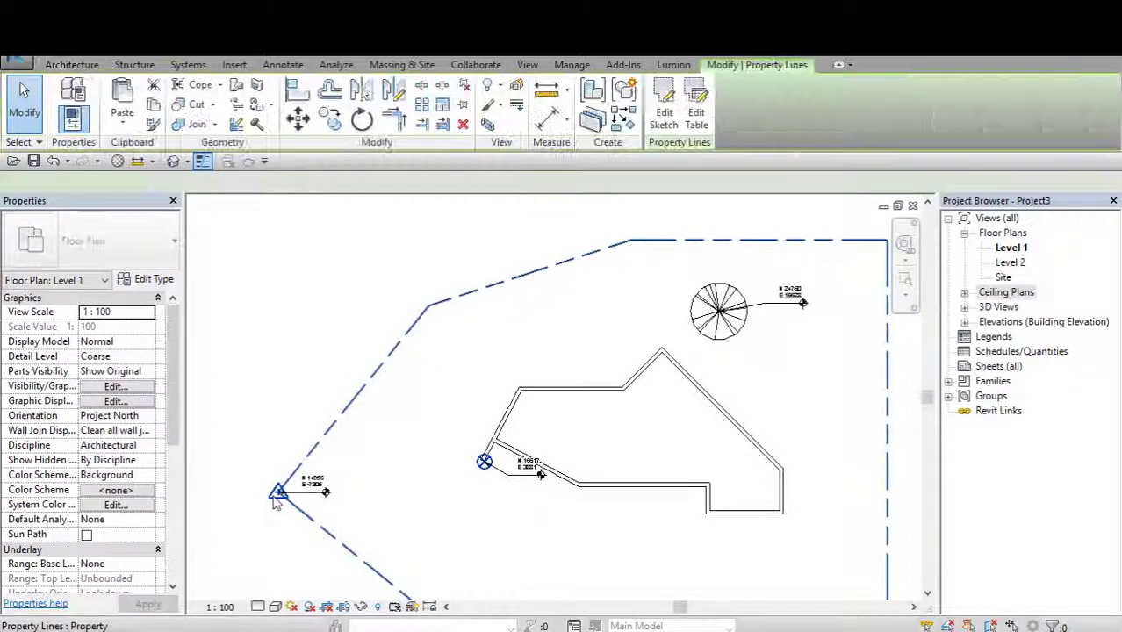
left_click_drag(249, 455, 283, 523)
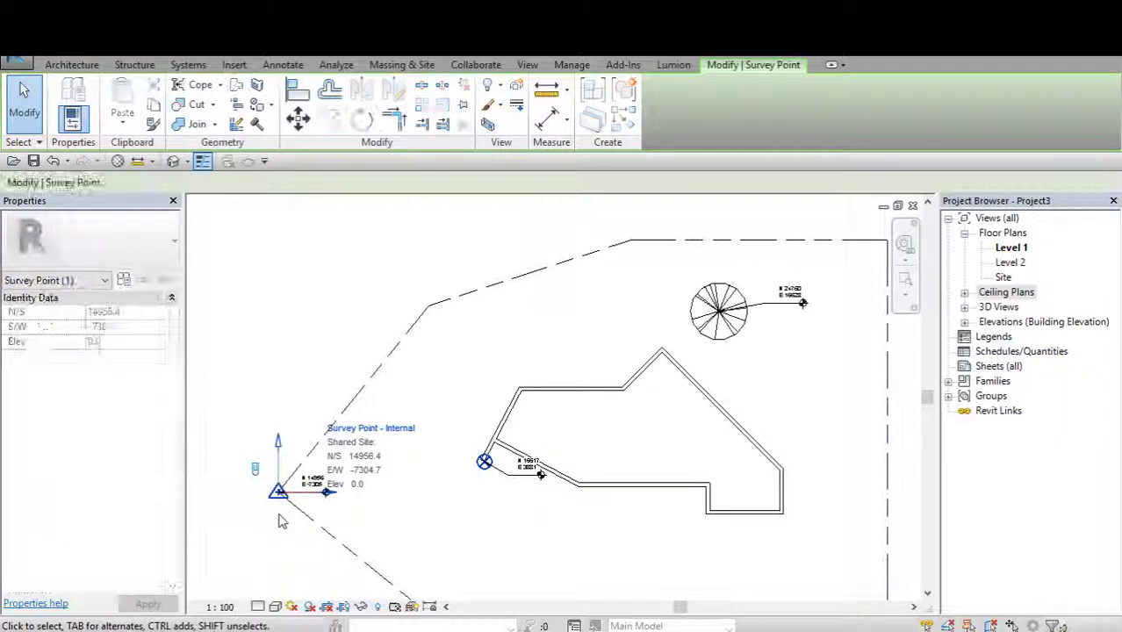
left_click(309, 363)
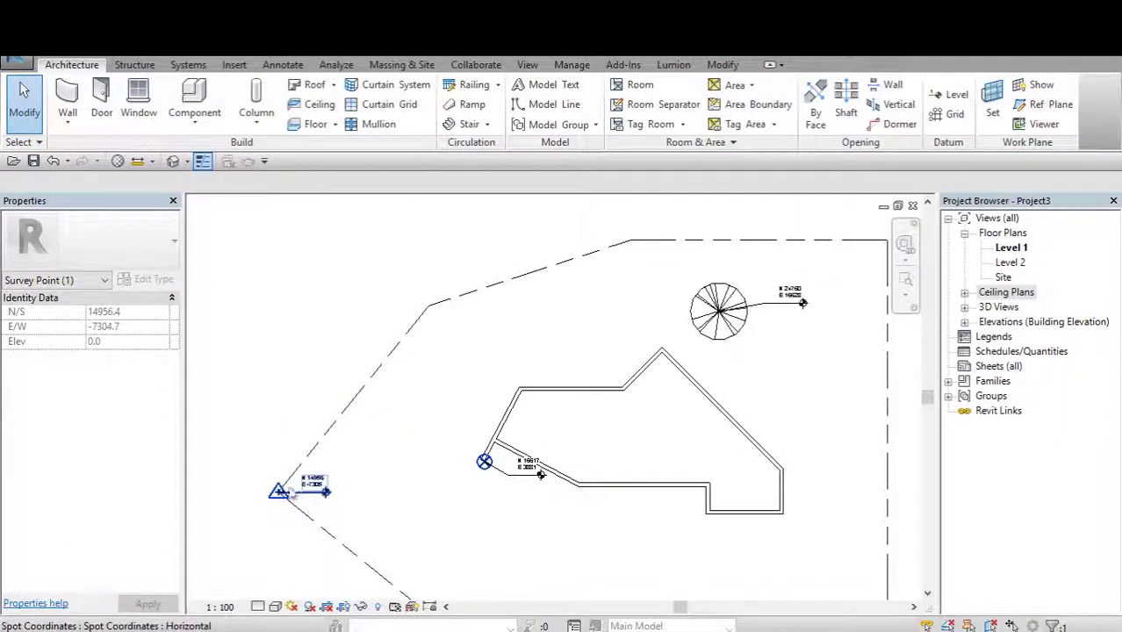
left_click_drag(297, 525, 295, 523)
left_click(320, 364)
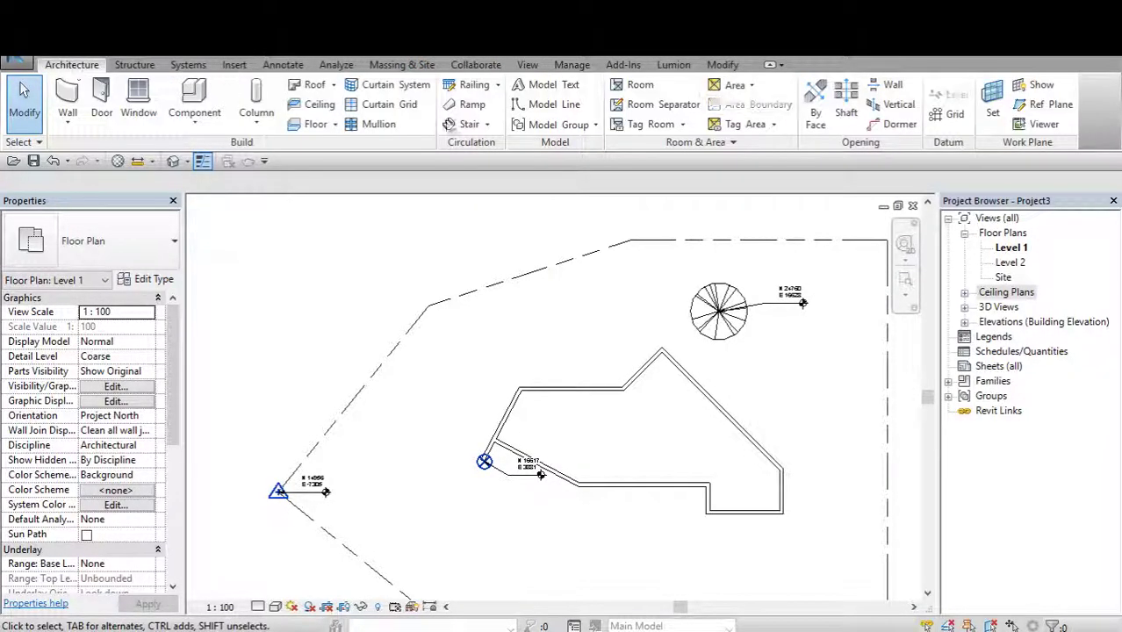
left_click(284, 67)
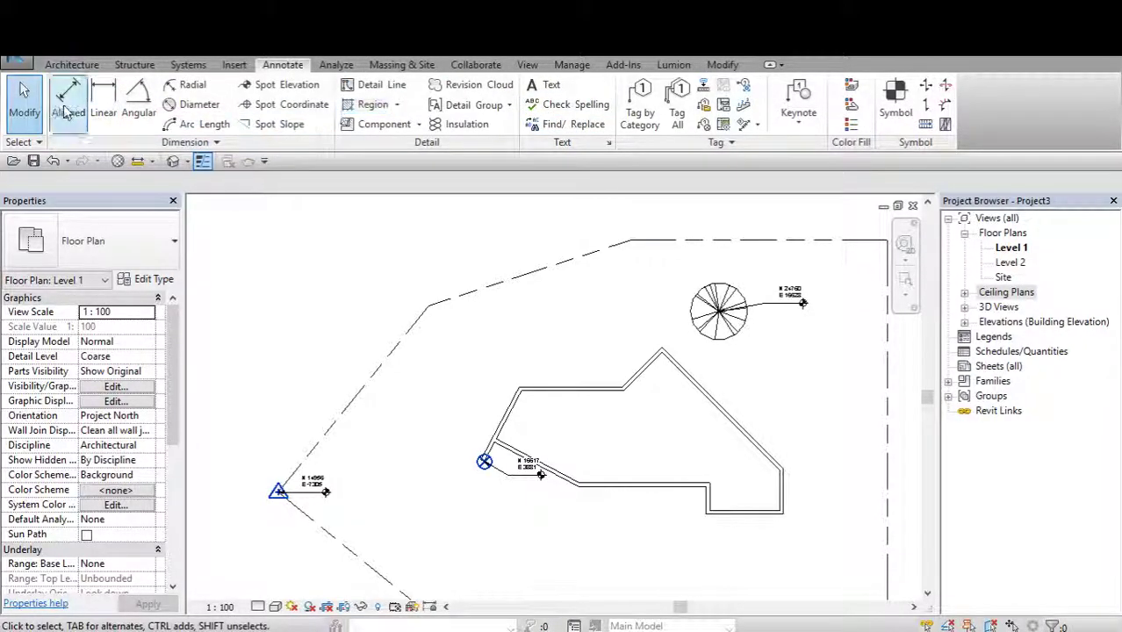
left_click(72, 65)
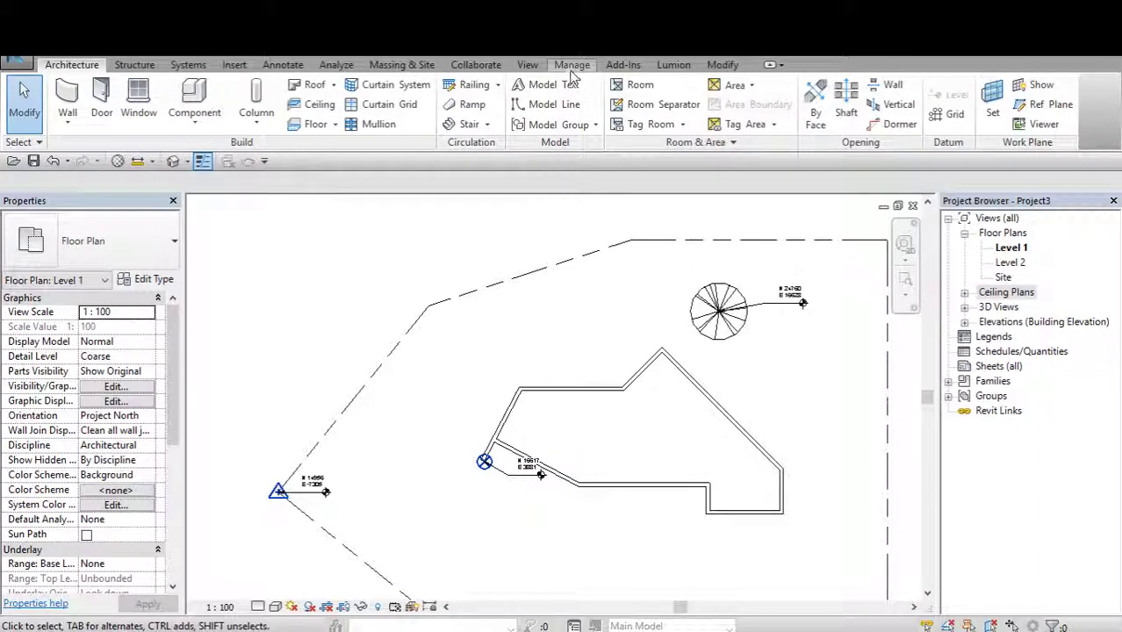
left_click(572, 67)
left_click(423, 66)
left_click(736, 119)
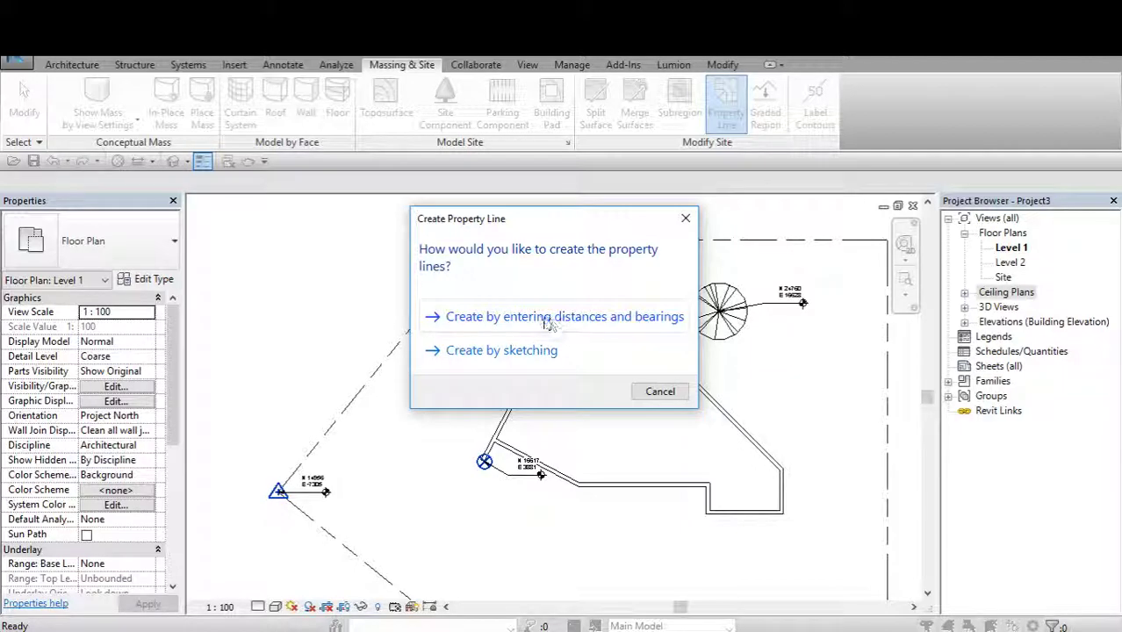
left_click(550, 318)
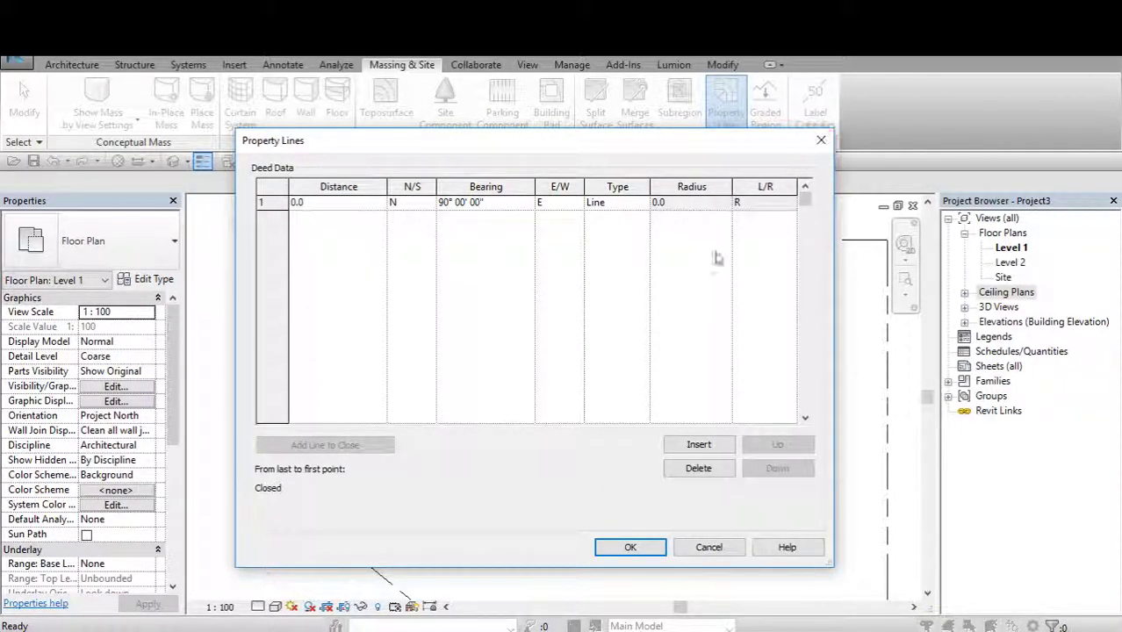
left_click(698, 444)
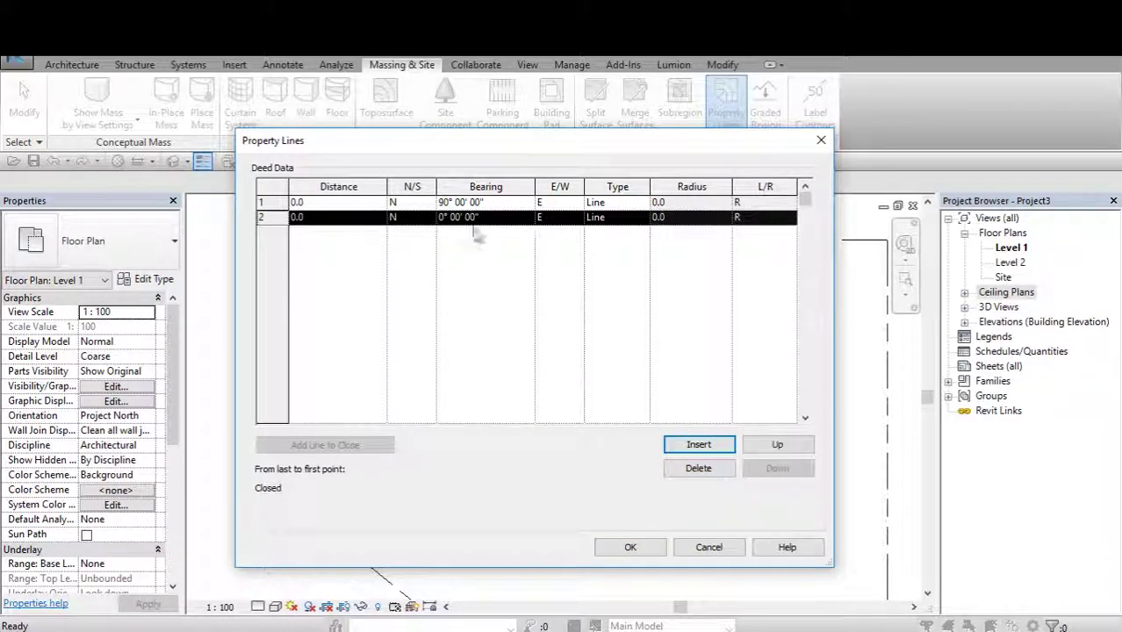
left_click(497, 219)
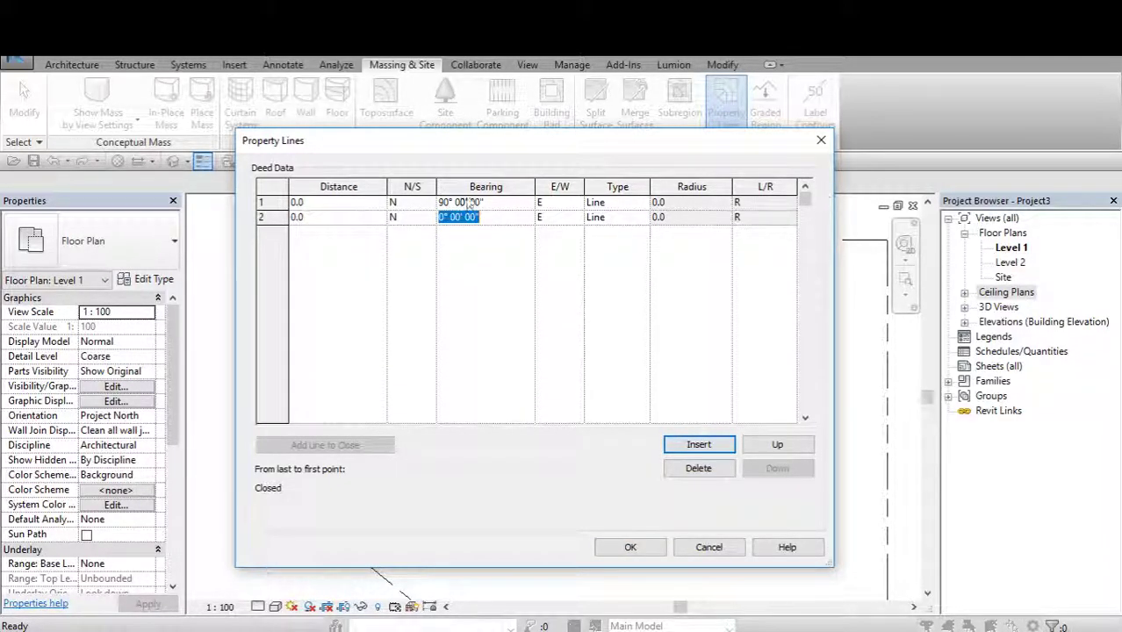
left_click(261, 217)
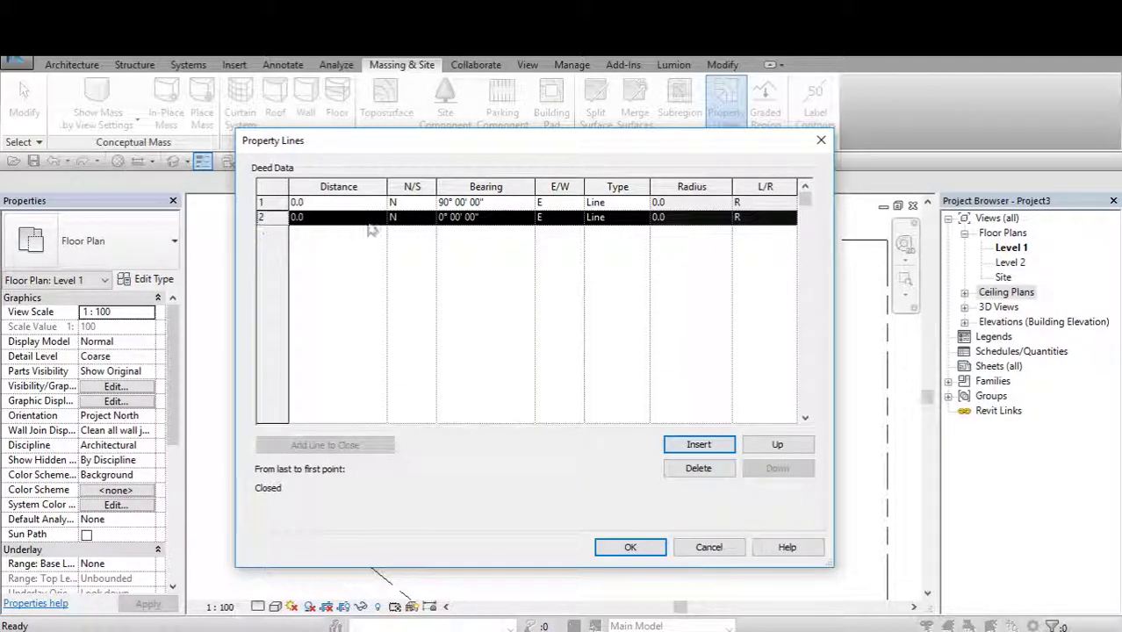
left_click(708, 547)
scroll(649, 270, "down", 2)
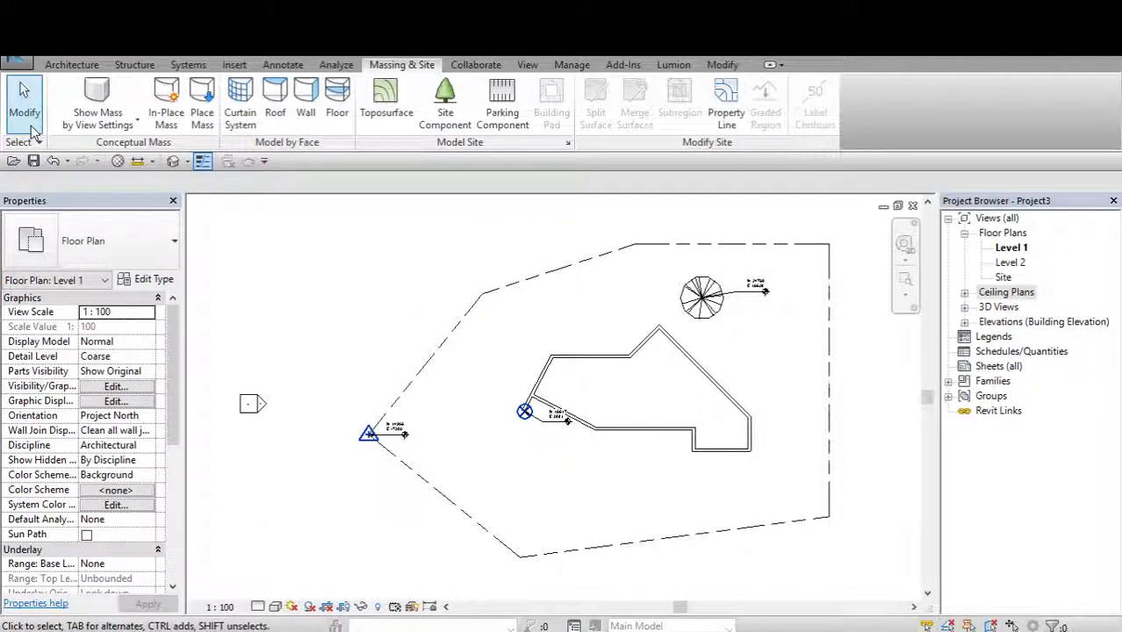
Zoom to the survey point at the property-line corner and check its coordinates.
left_click(74, 65)
middle_click_drag(561, 281, 513, 292)
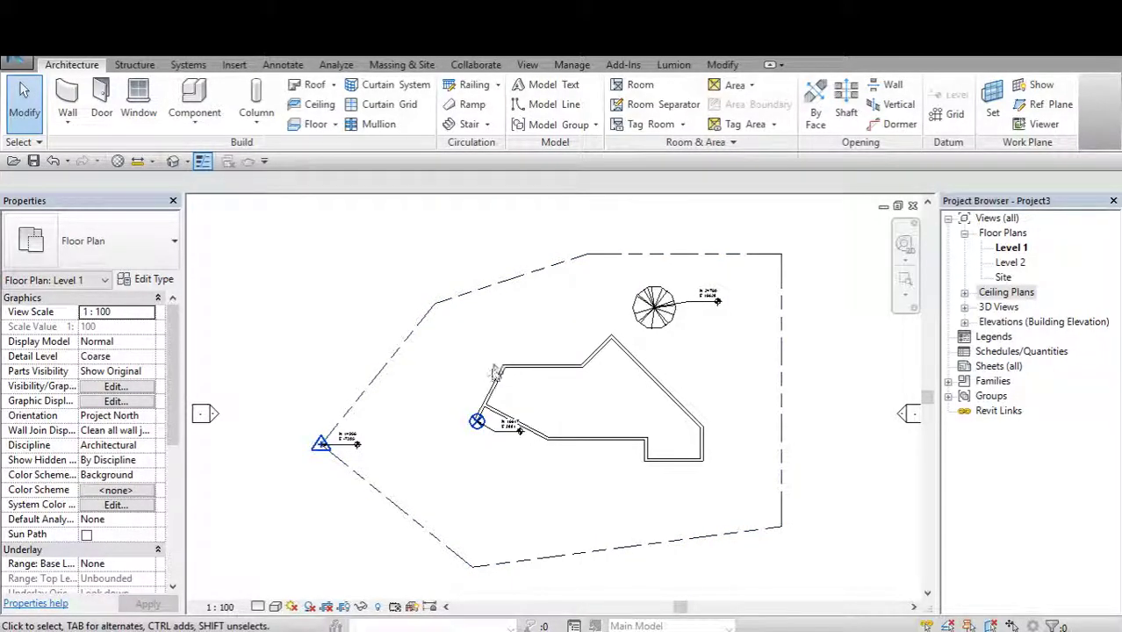
middle_click_drag(641, 262, 649, 257)
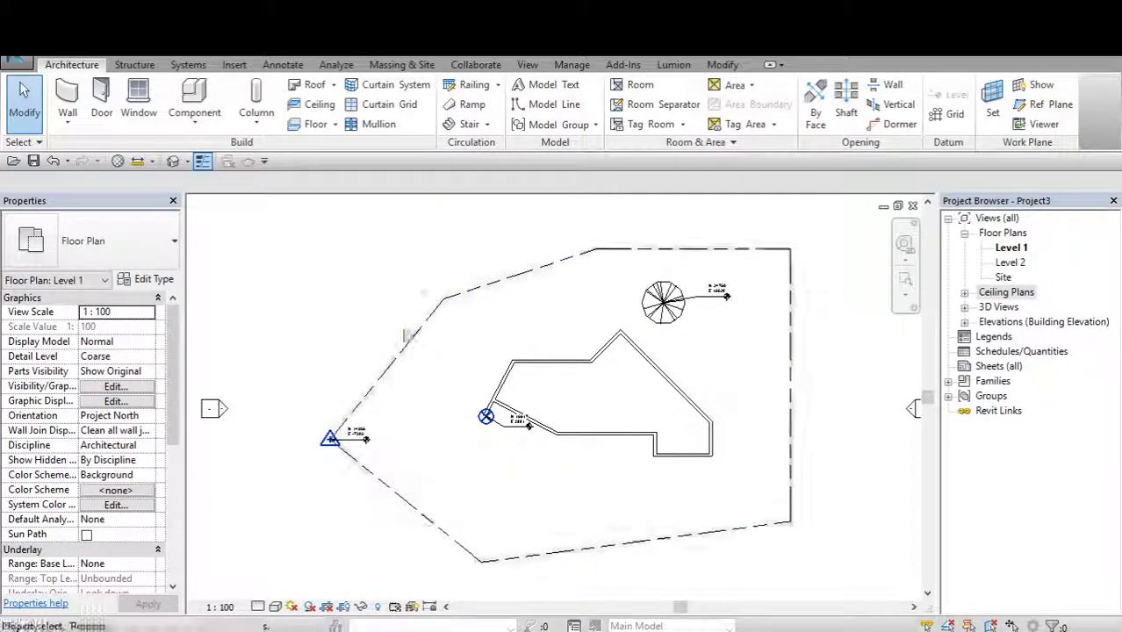
scroll(329, 443, "up", 2)
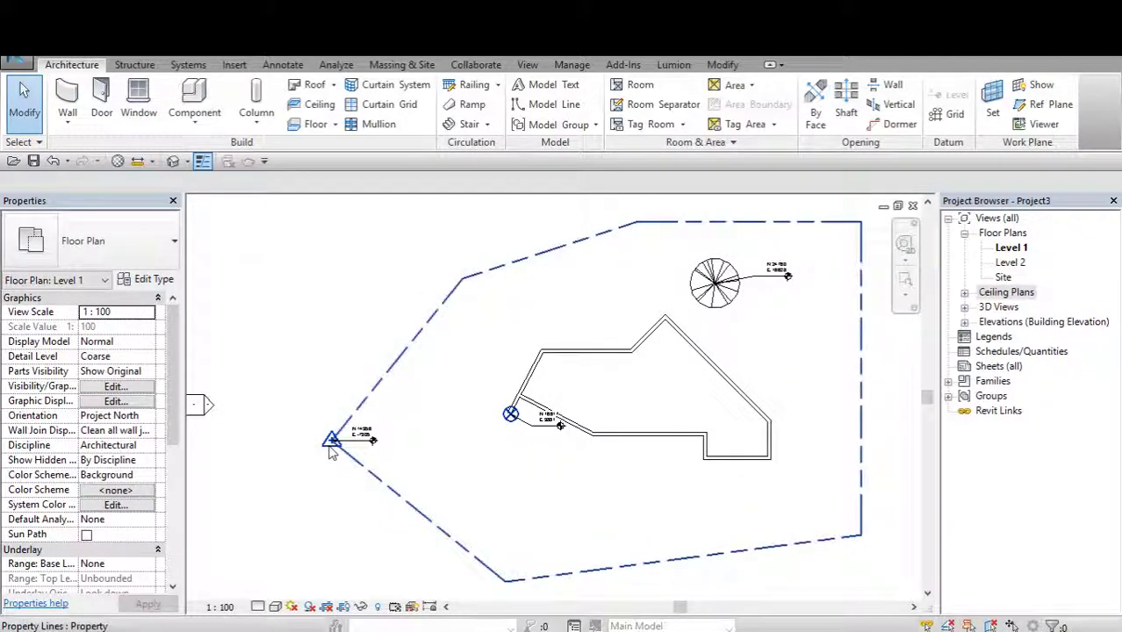
left_click(326, 447)
left_click(326, 450)
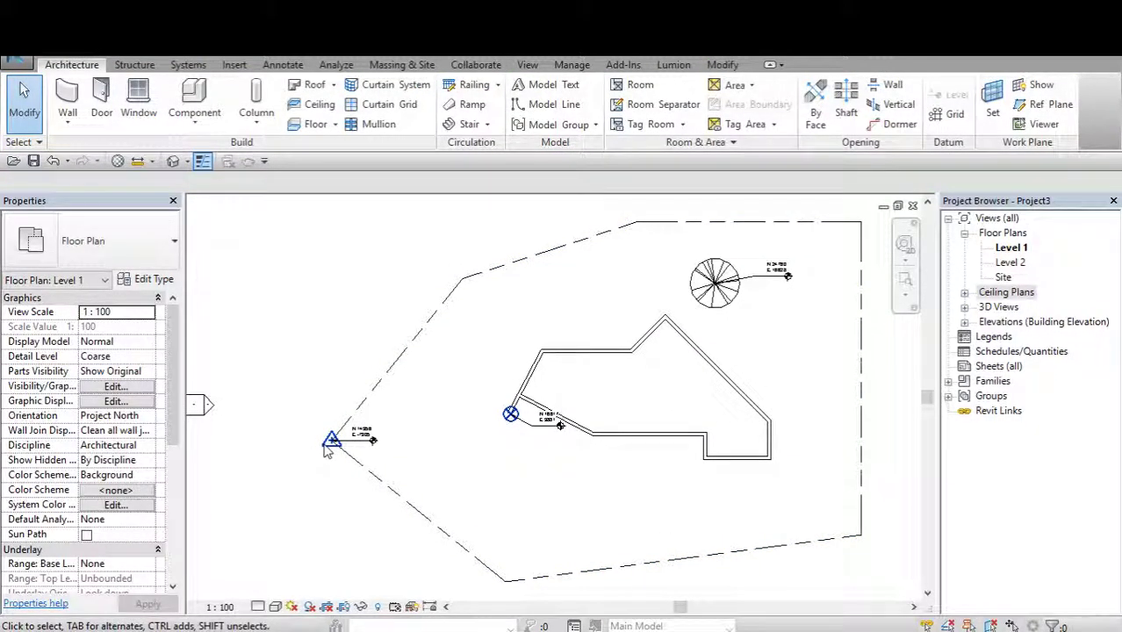
scroll(326, 446, "up", 2)
scroll(324, 449, "up", 1)
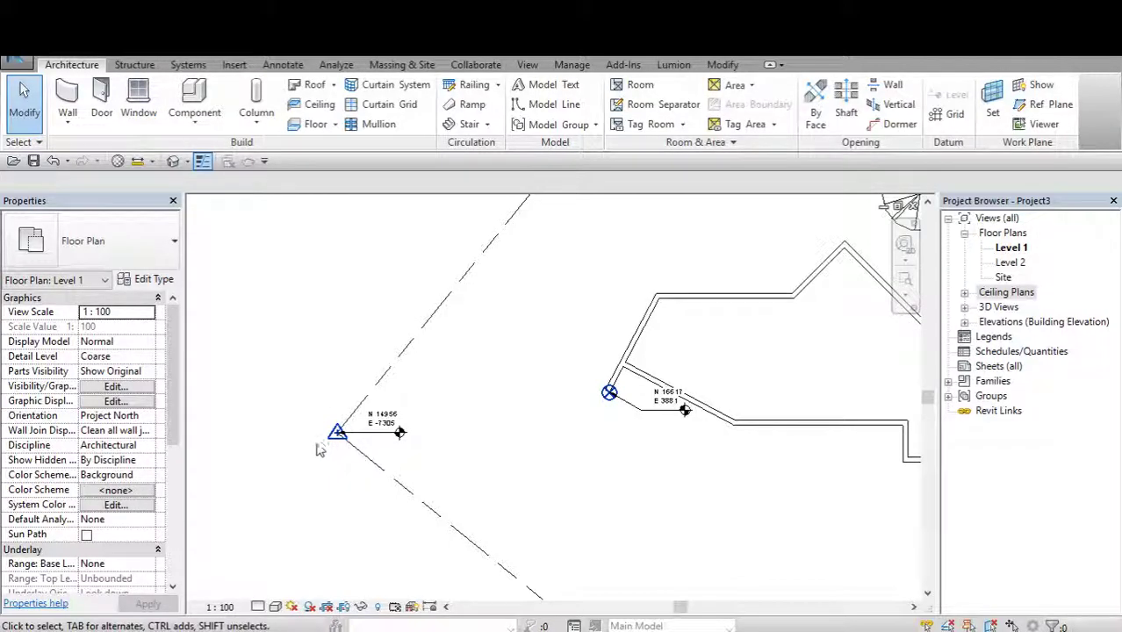
left_click(337, 433)
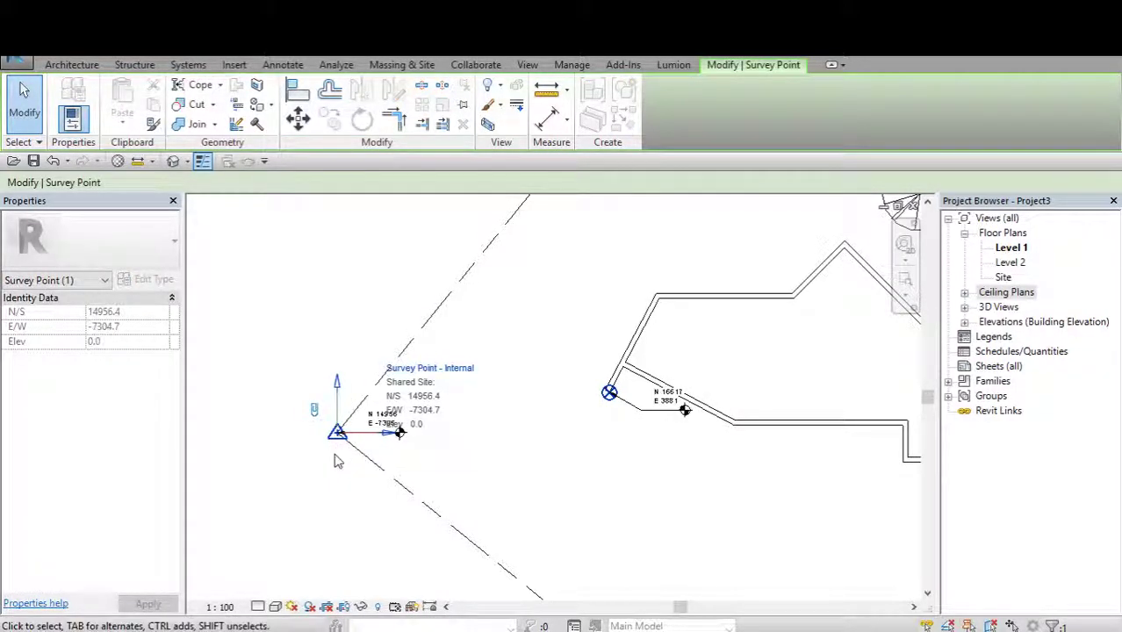
left_click(334, 448)
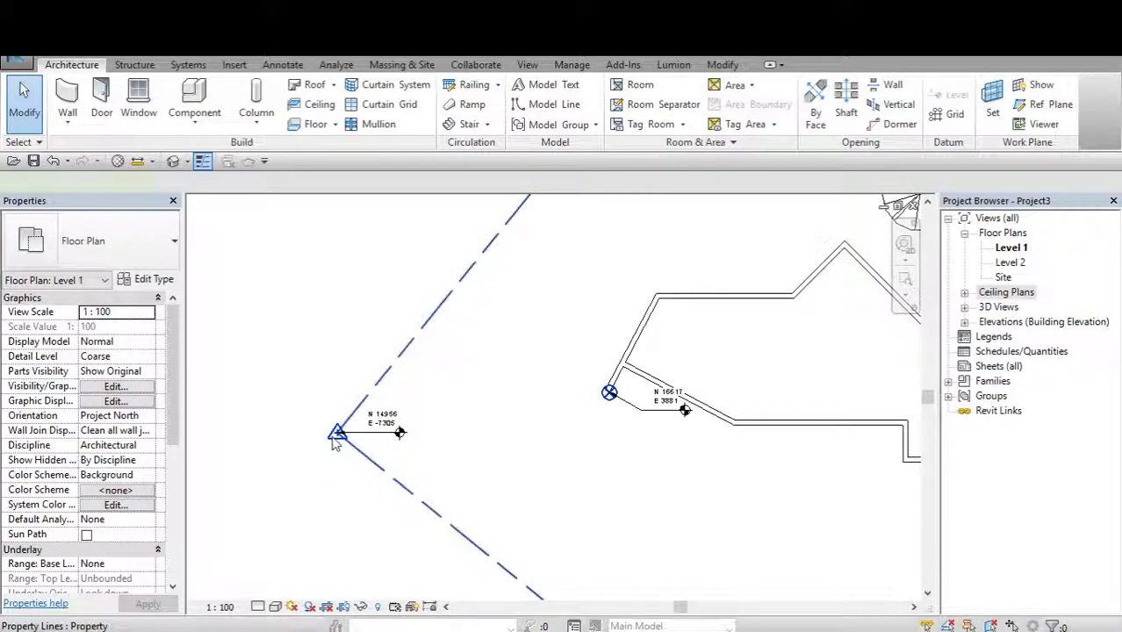
Edit and finish the property line sketch, then delete the survey point's spot coordinate label.
double_click(338, 424)
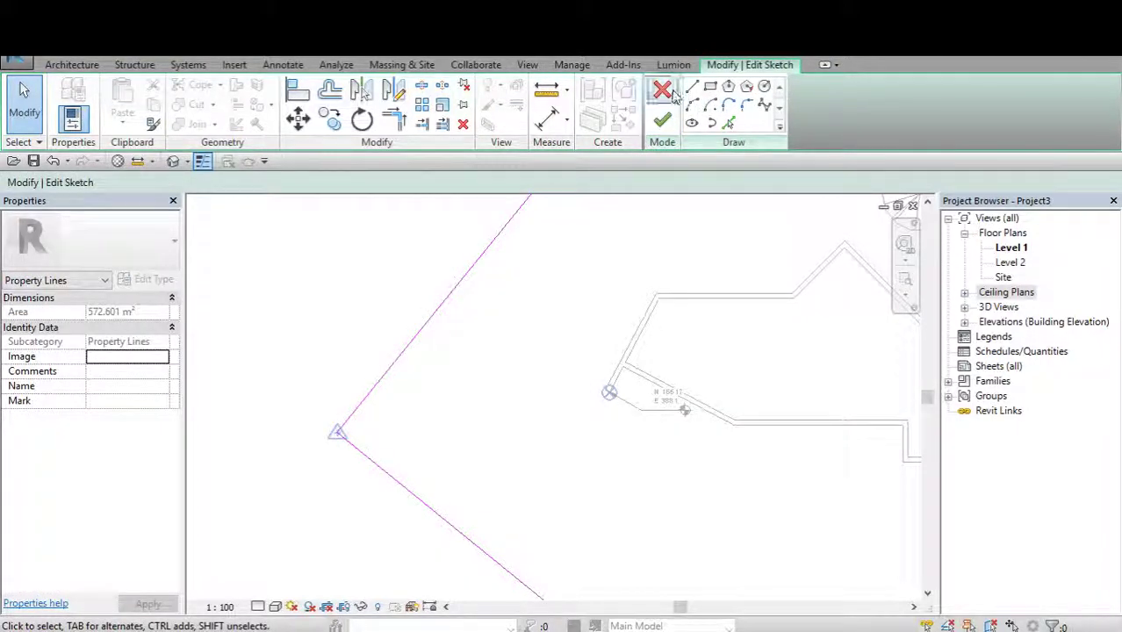
left_click(662, 120)
scroll(335, 470, "up", 1)
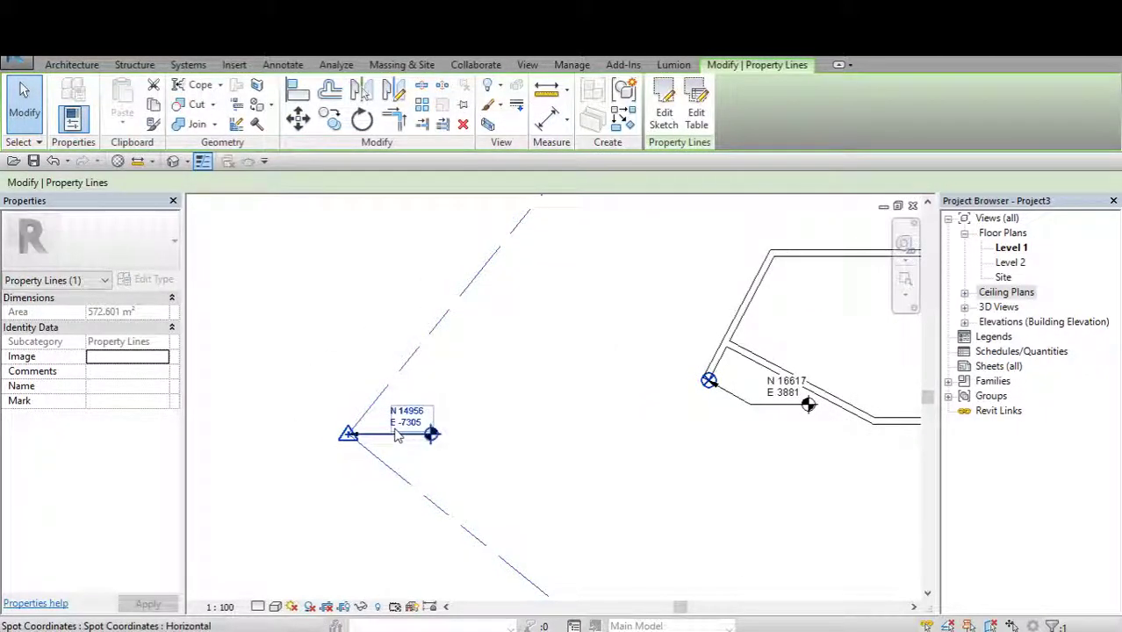
left_click(409, 418)
left_click(463, 125)
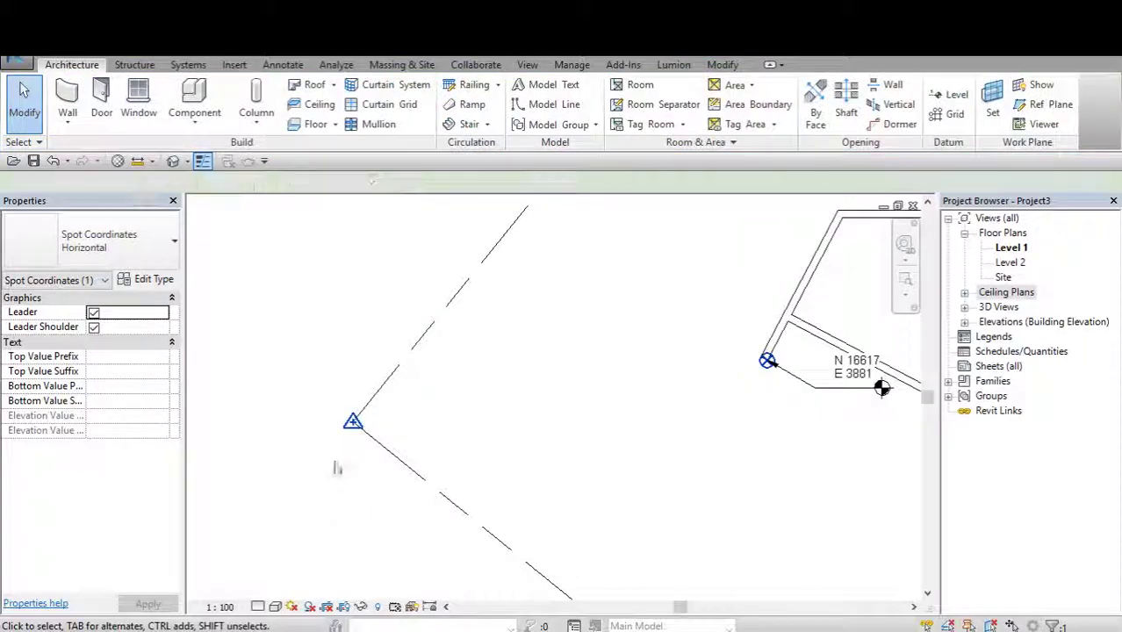
Re-finish the property line sketch and nudge the survey point slightly left of the corner.
double_click(354, 421)
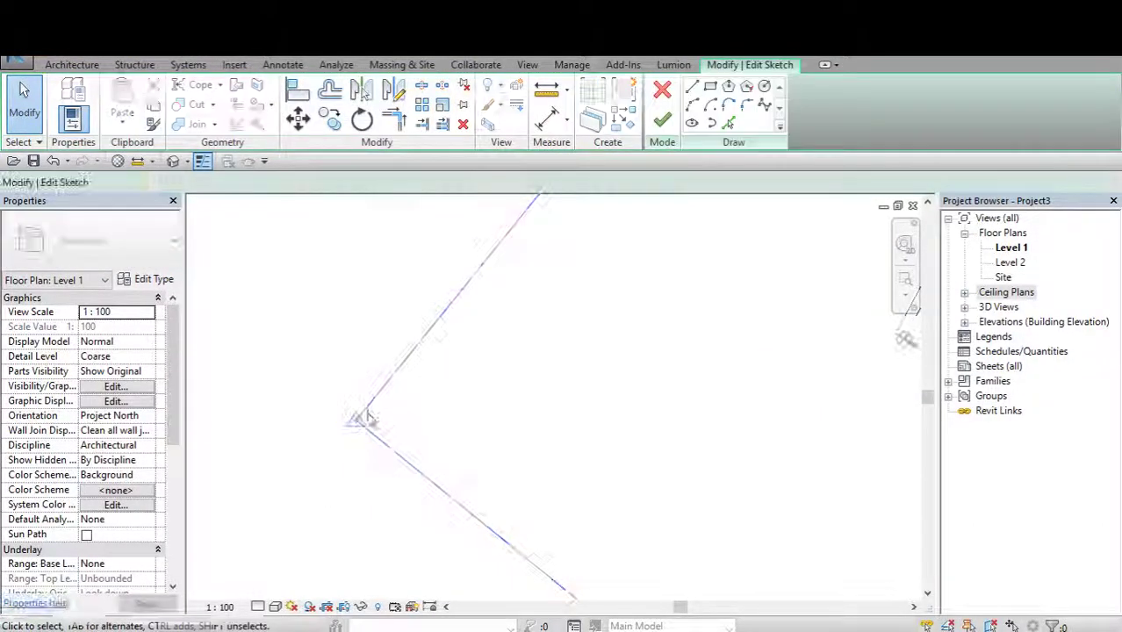
left_click(660, 117)
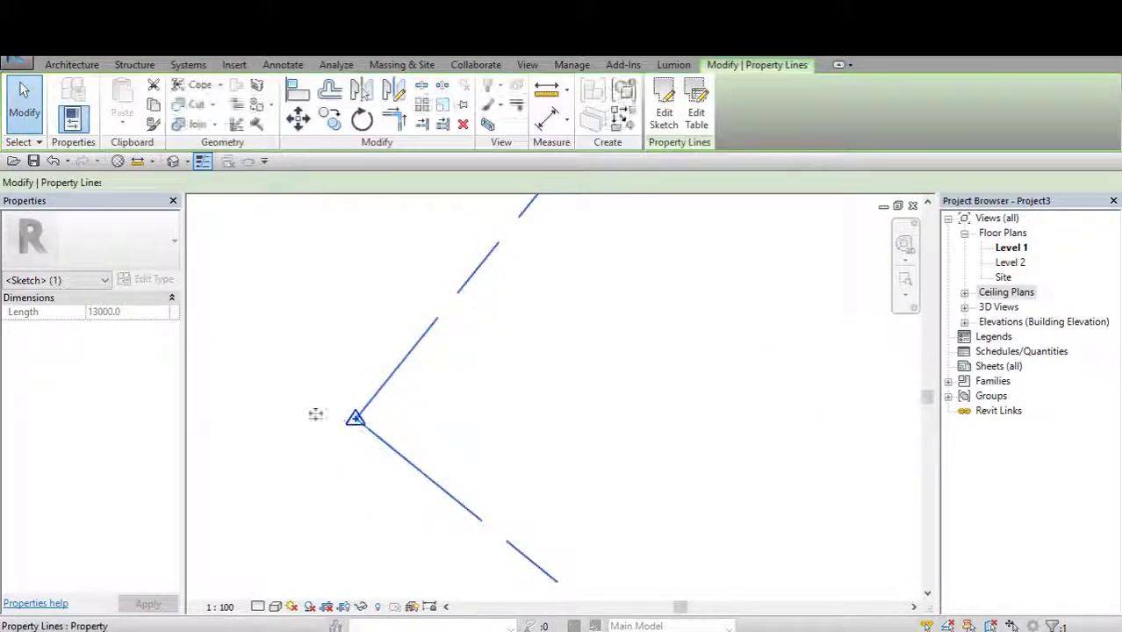
left_click(327, 421)
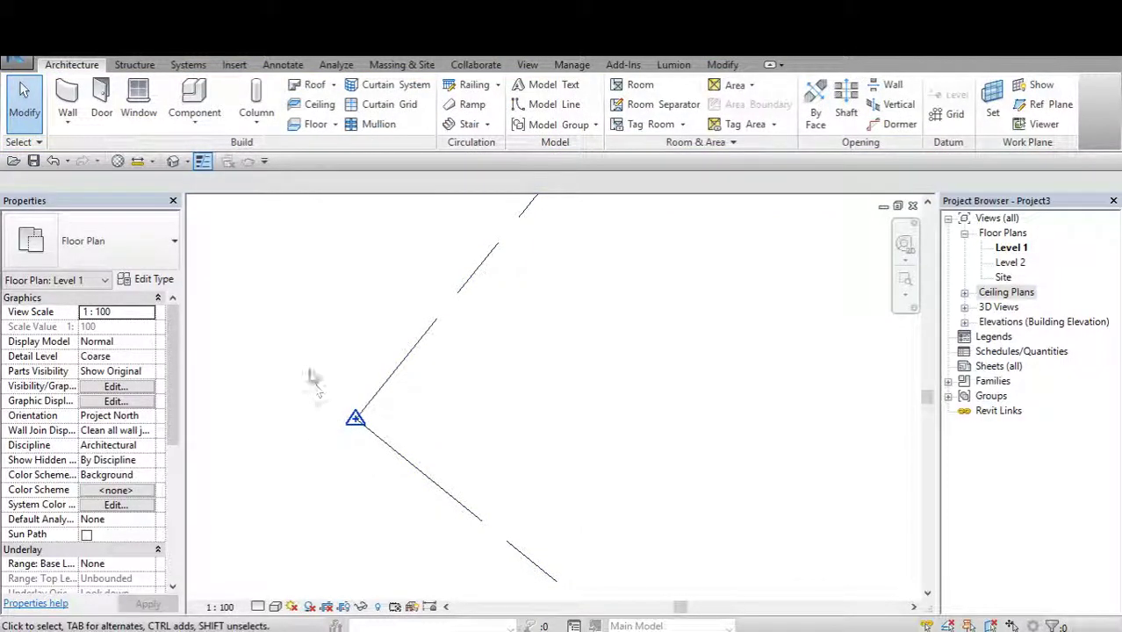
mouse_move(298, 362)
left_mouse_down()
mouse_move(380, 449)
mouse_move(298, 420)
left_mouse_up()
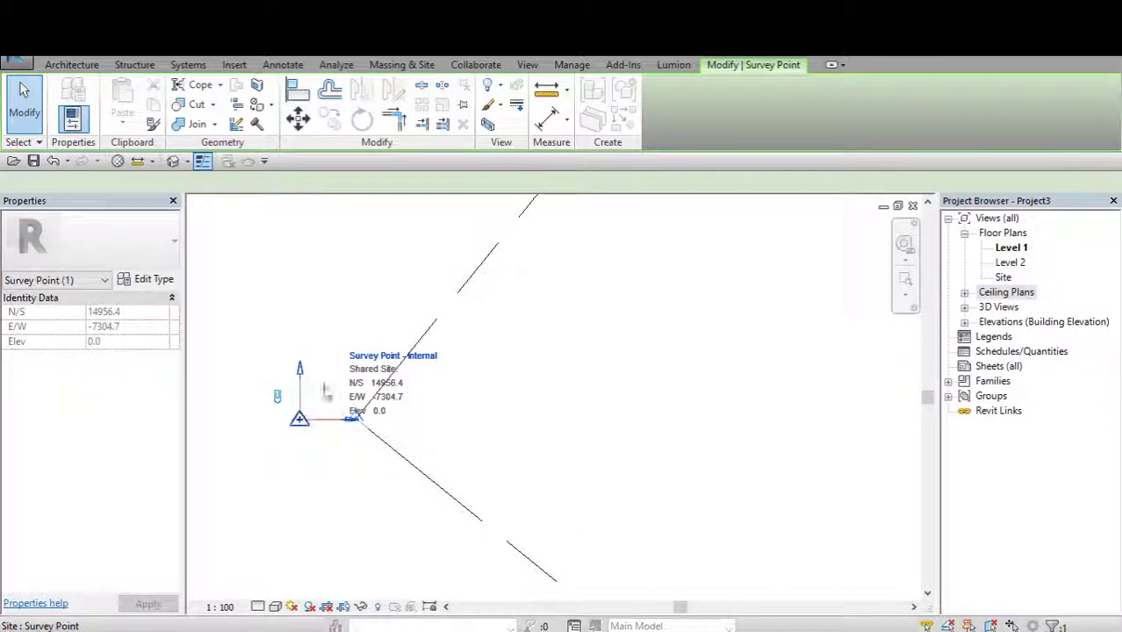
key("Escape")
left_click(301, 422)
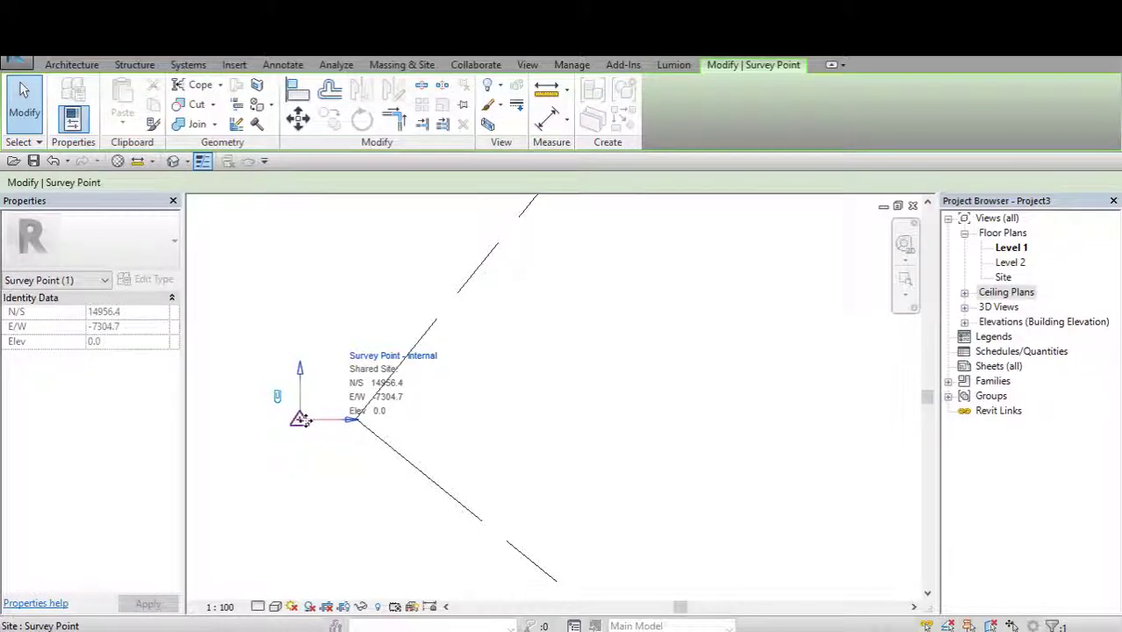
Duplicate the current shared site and name the new site edificio x.
left_click(373, 358)
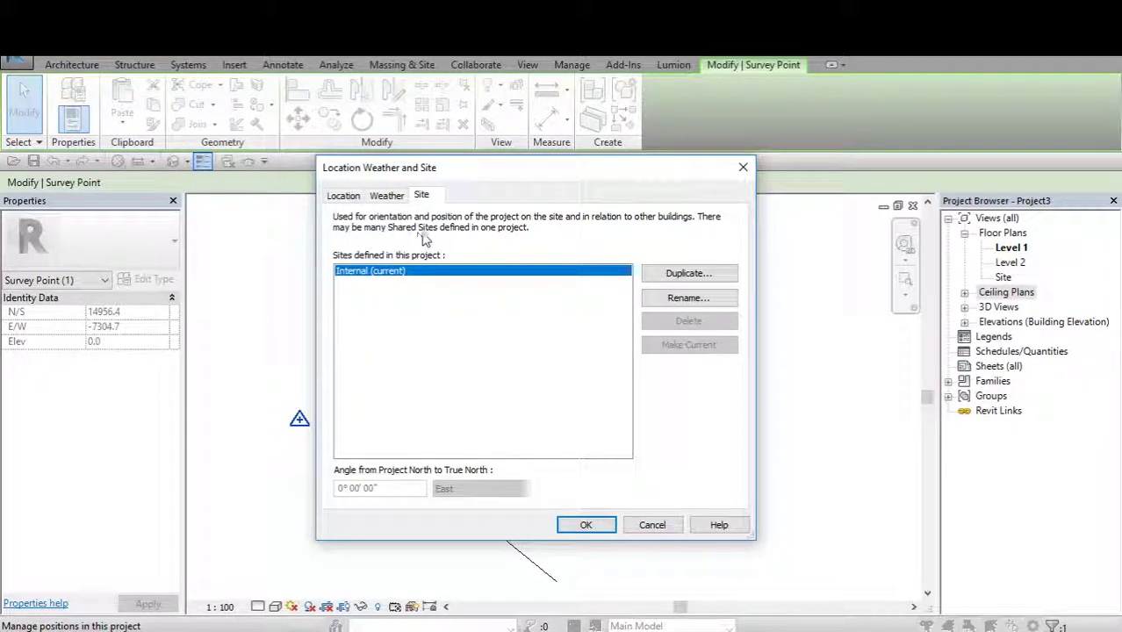
left_click_drag(482, 168, 482, 188)
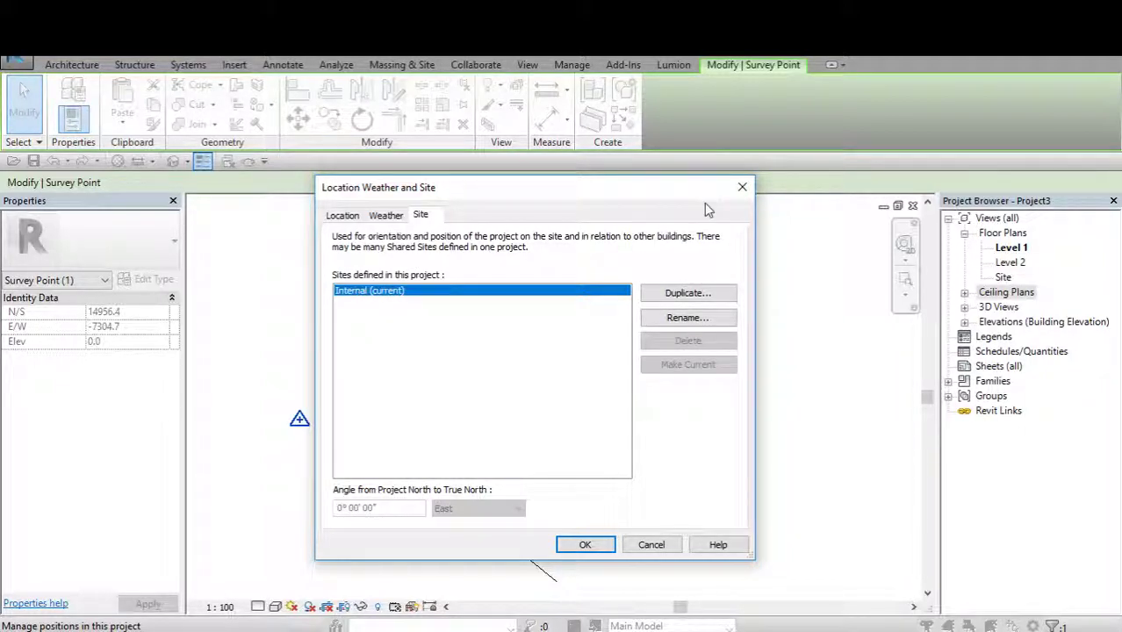
left_click(687, 292)
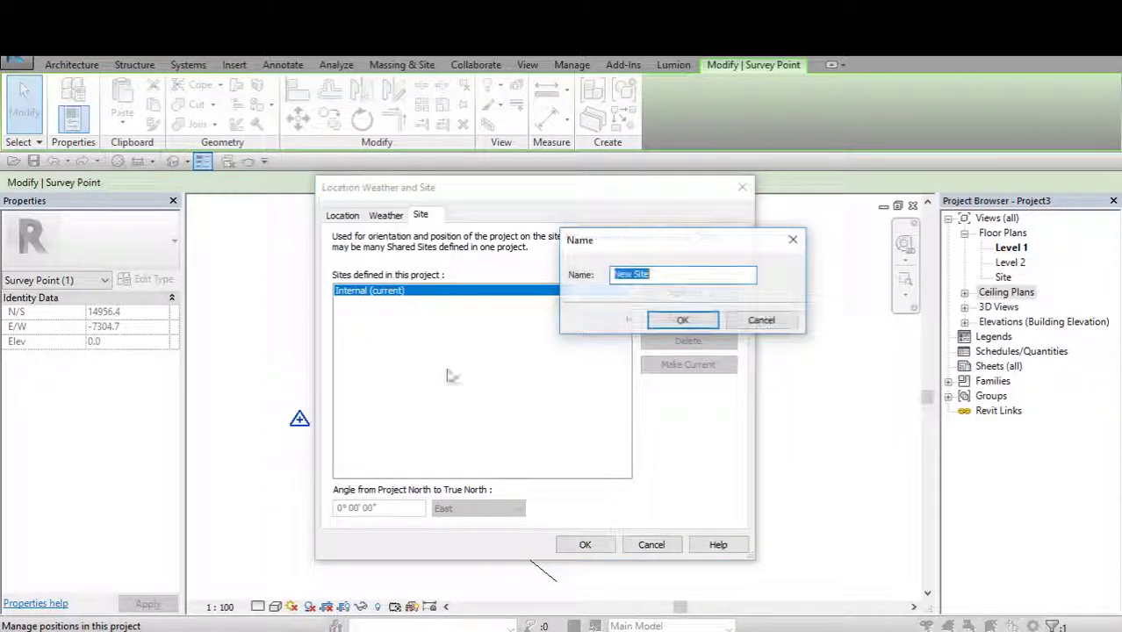
left_click(682, 320)
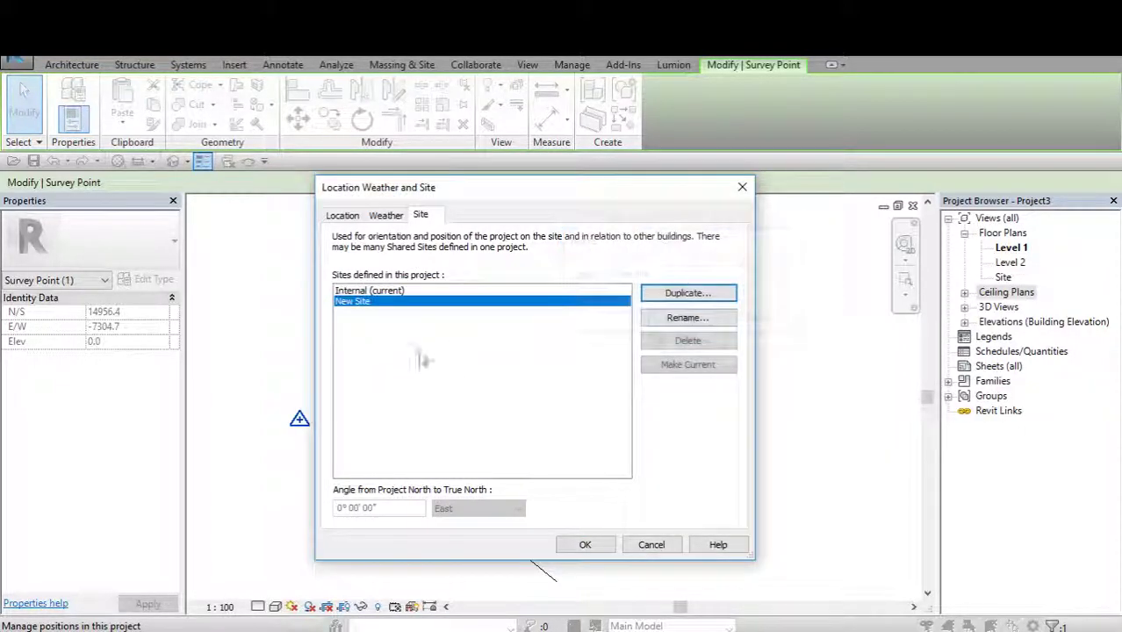
left_click(702, 320)
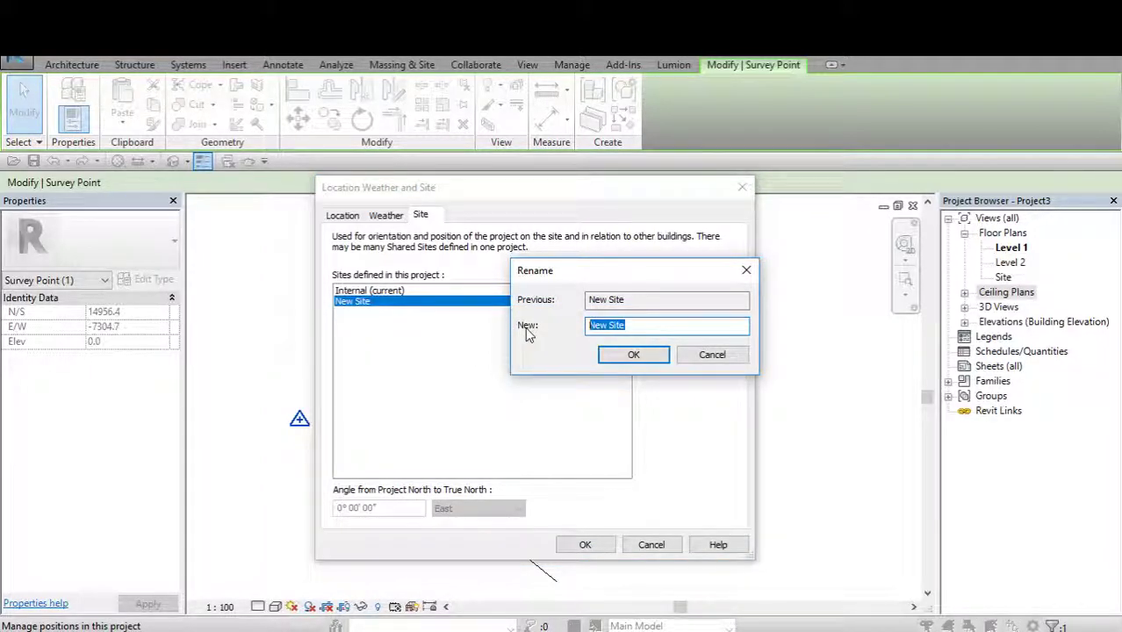
type("edificio x")
left_click(634, 354)
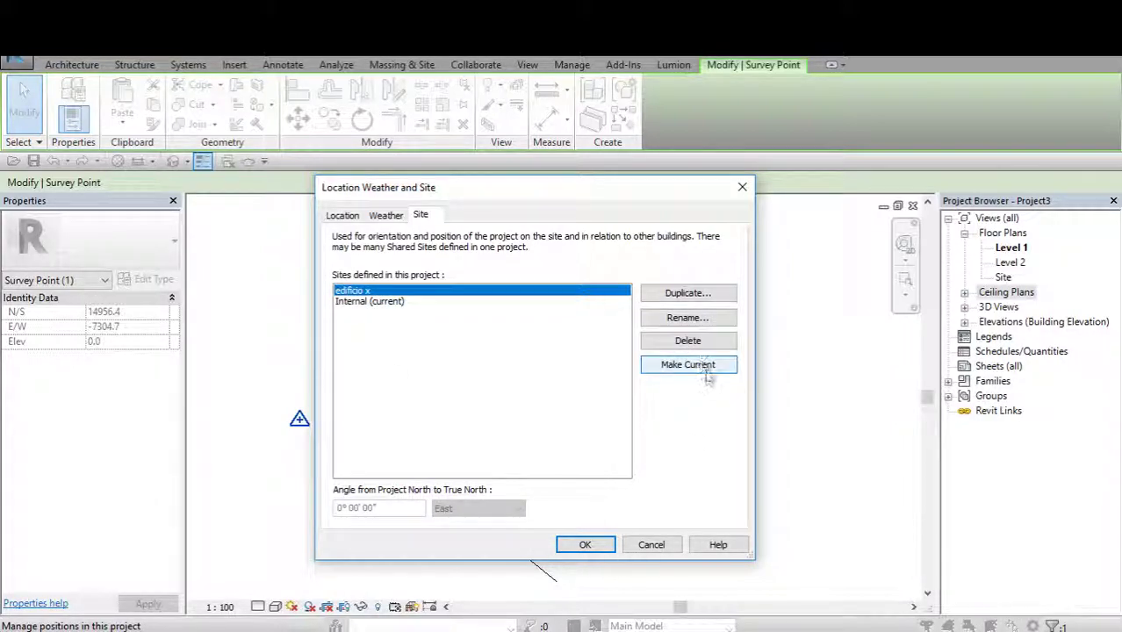
Compare the Internal and edificio x sites, then close the settings with Internal still current.
left_click(379, 303)
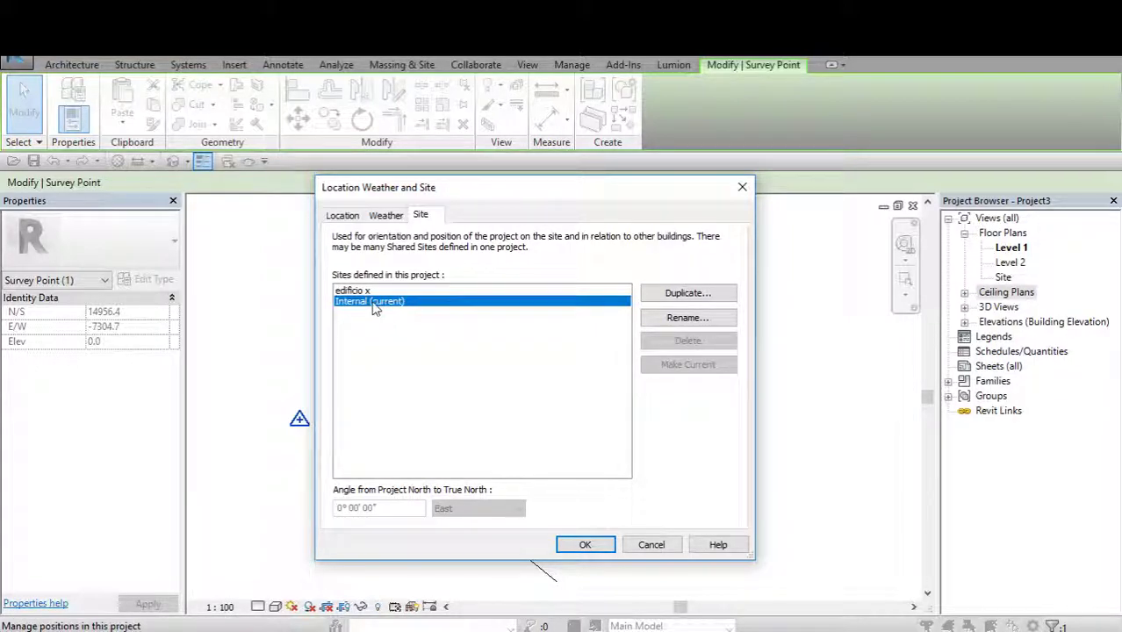
left_click_drag(441, 178, 541, 178)
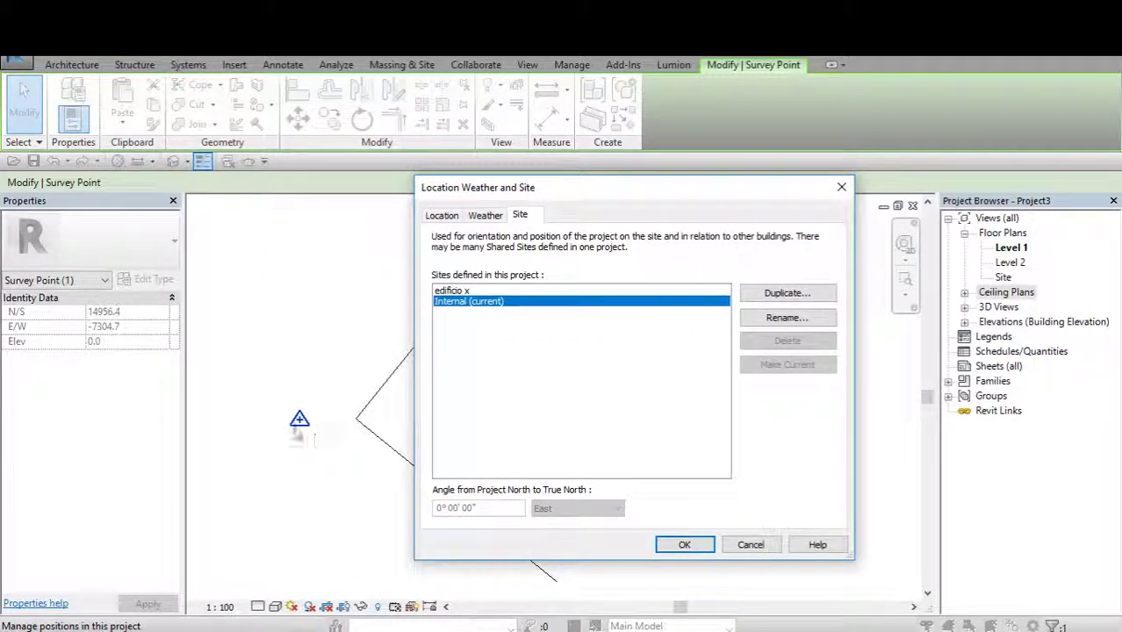
left_click(454, 290)
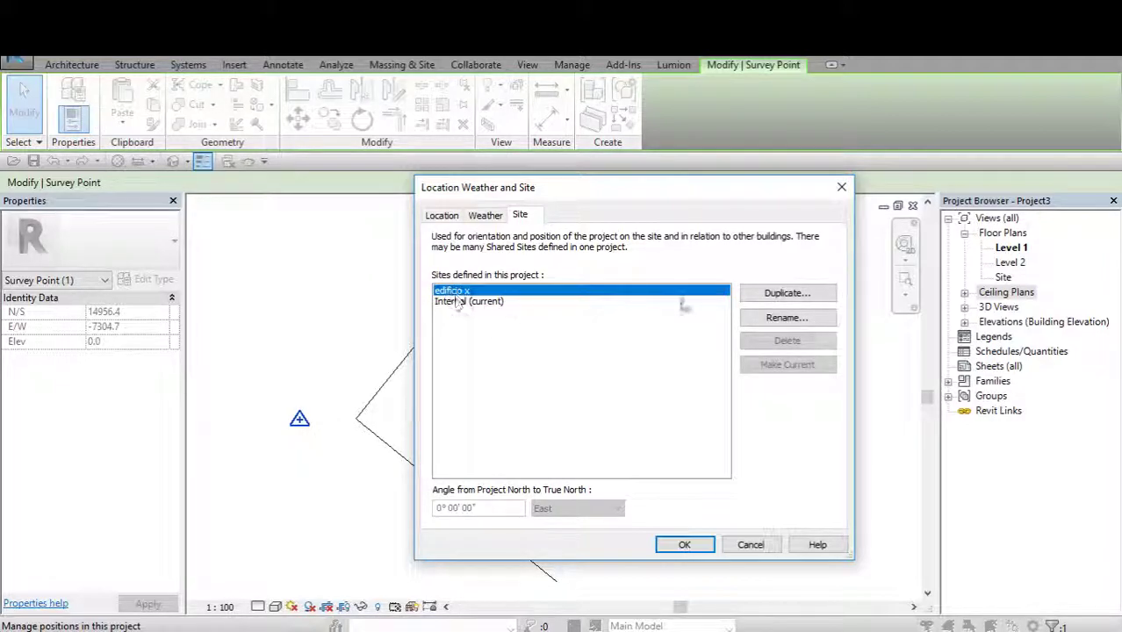
left_click(479, 302)
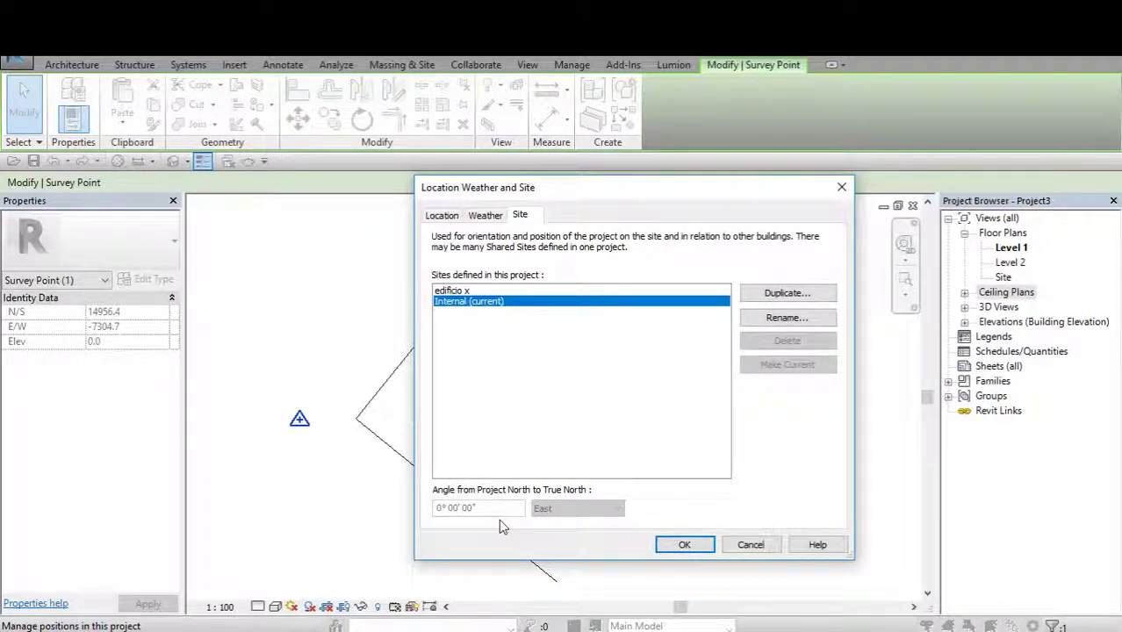
left_click(457, 293)
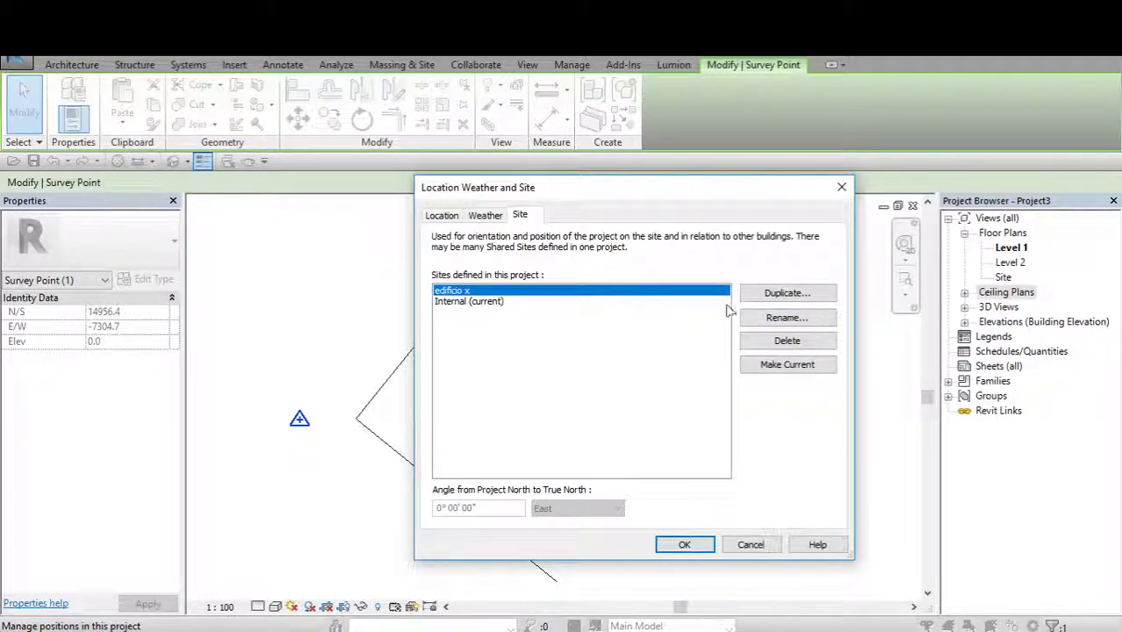
left_click(766, 320)
left_click(742, 245)
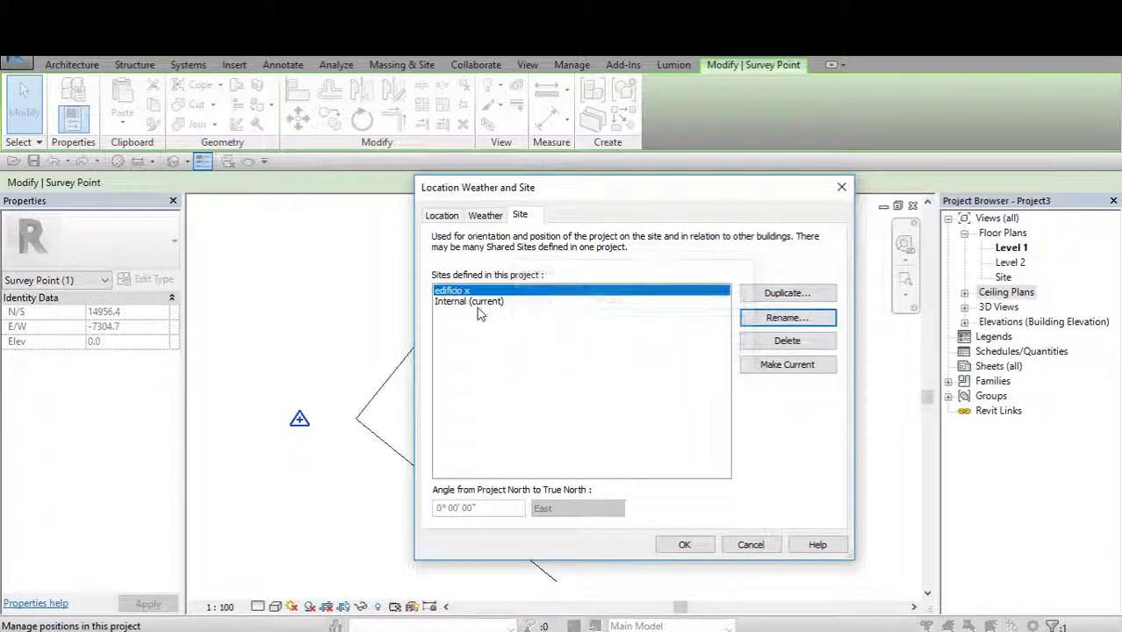
left_click(481, 302)
left_click(474, 291)
left_click(683, 544)
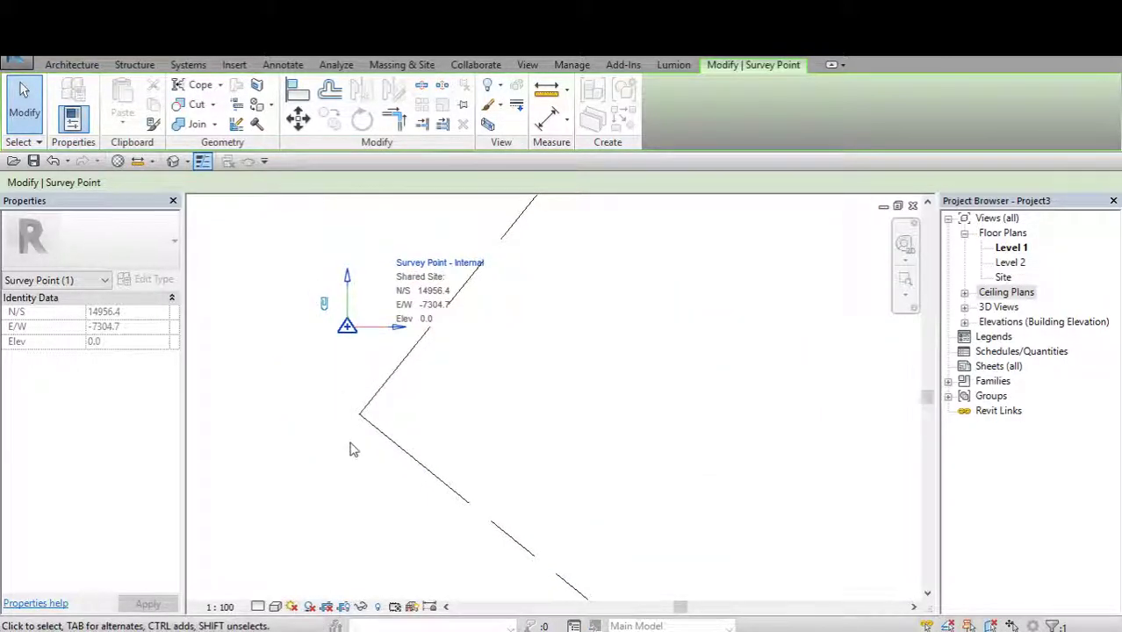
Move the survey point down-left and make edificio x the current shared site.
left_click(368, 360)
left_click_drag(345, 354, 332, 396)
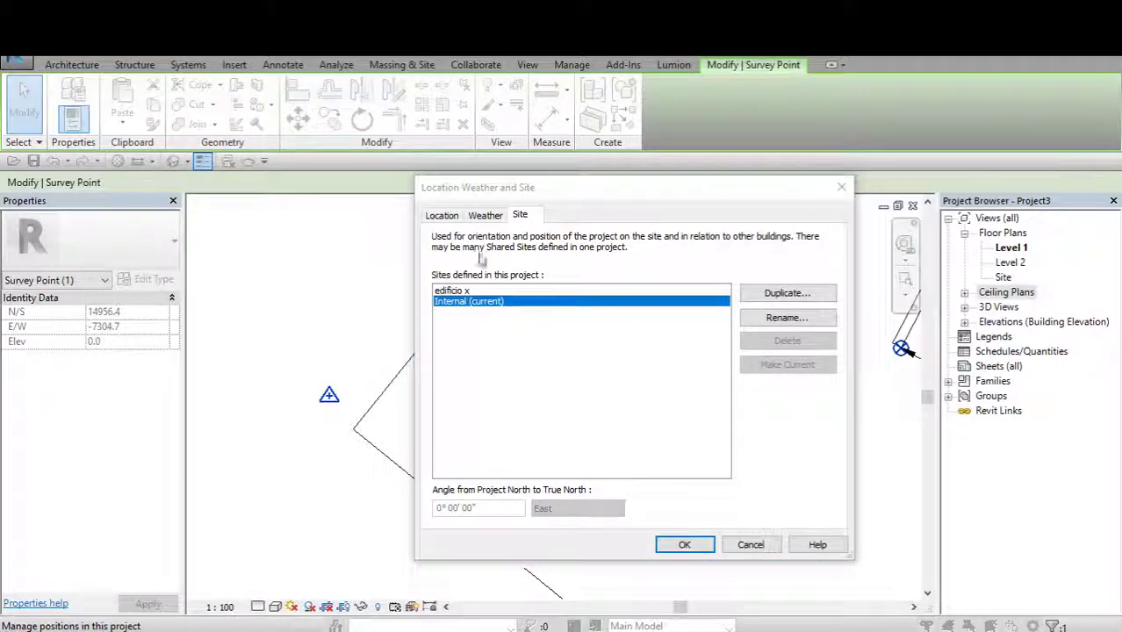
left_click(485, 215)
left_click(519, 215)
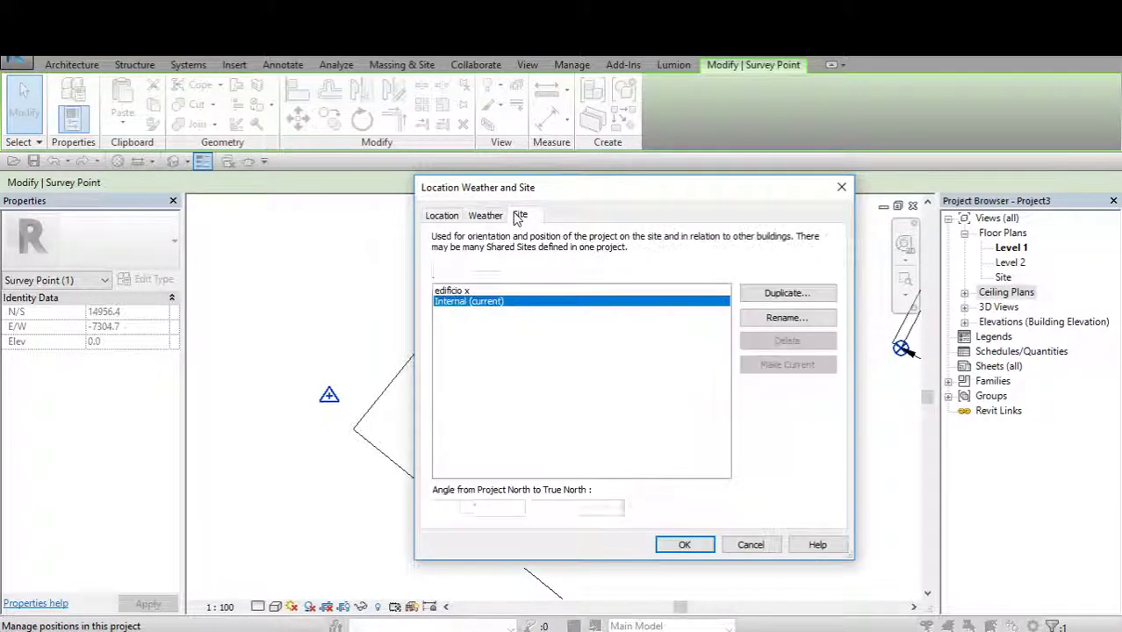
left_click(445, 292)
left_click(788, 363)
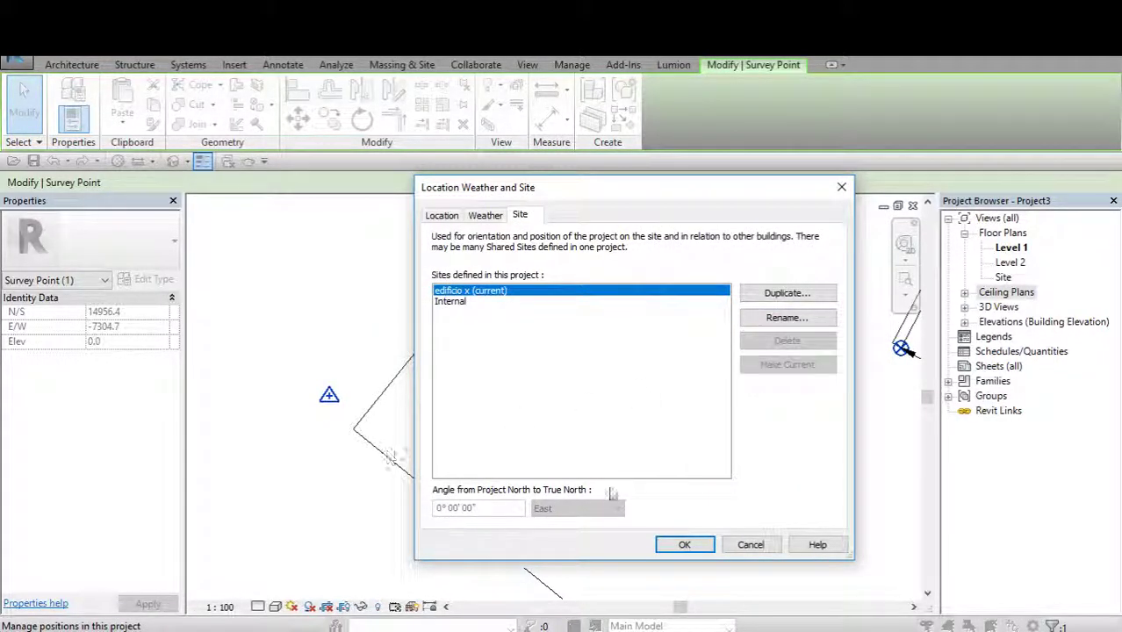
left_click(664, 539)
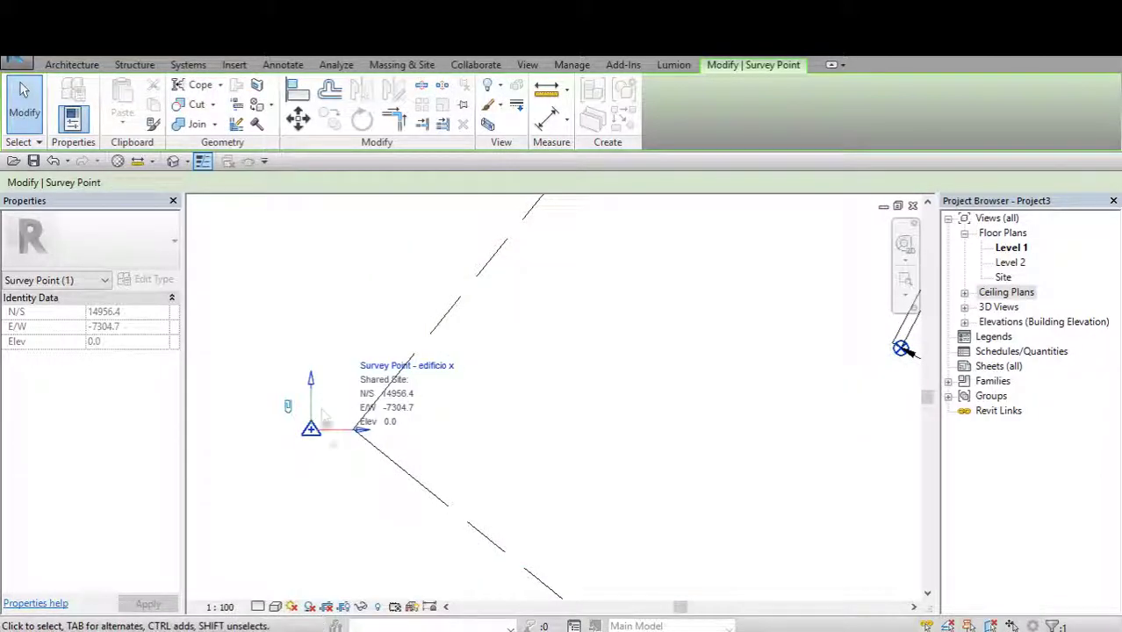
Snap the survey point onto the property-line endpoint and bring up its shared site settings.
left_click_drag(311, 430, 479, 330)
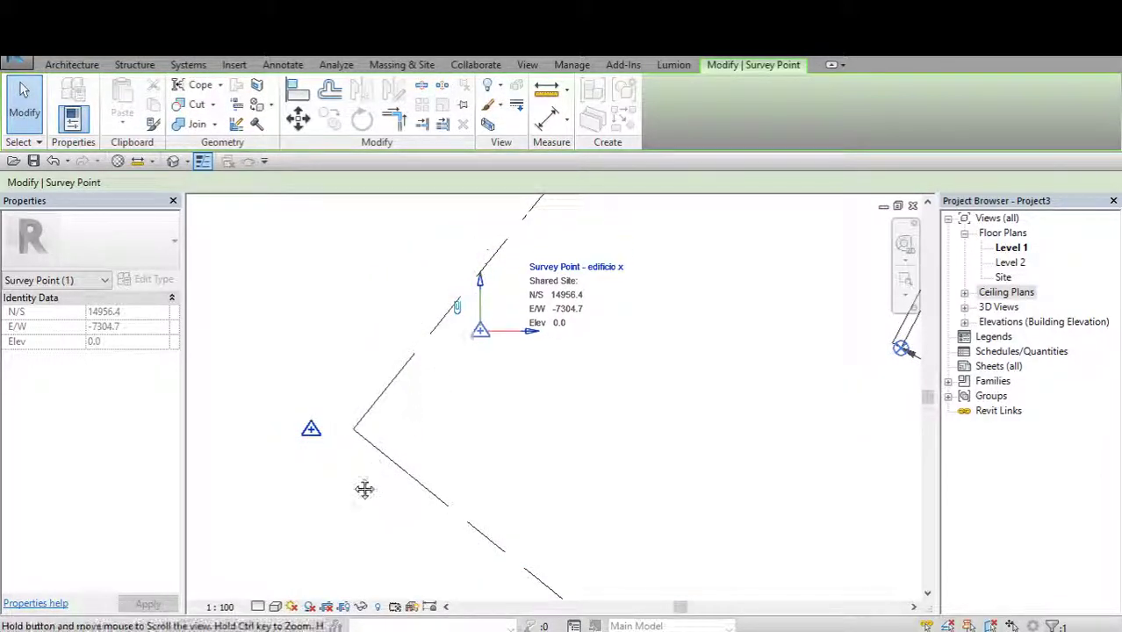
middle_click_drag(492, 396, 172, 603)
left_click_drag(463, 450, 484, 281)
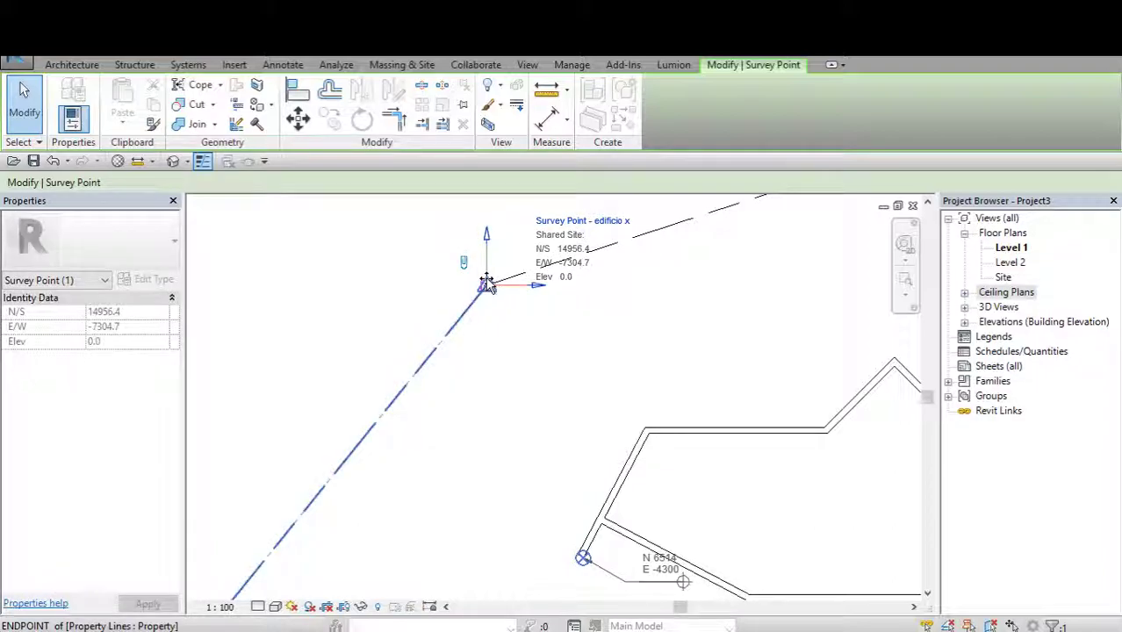
scroll(537, 400, "down", 2)
left_click(547, 392)
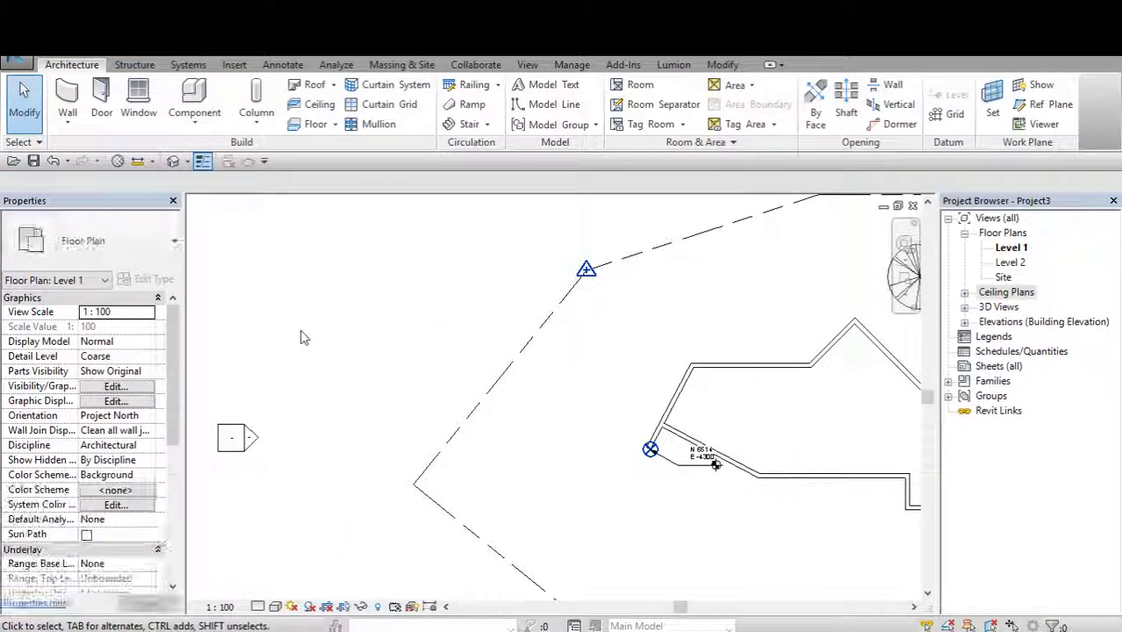
left_click_drag(684, 235, 525, 365)
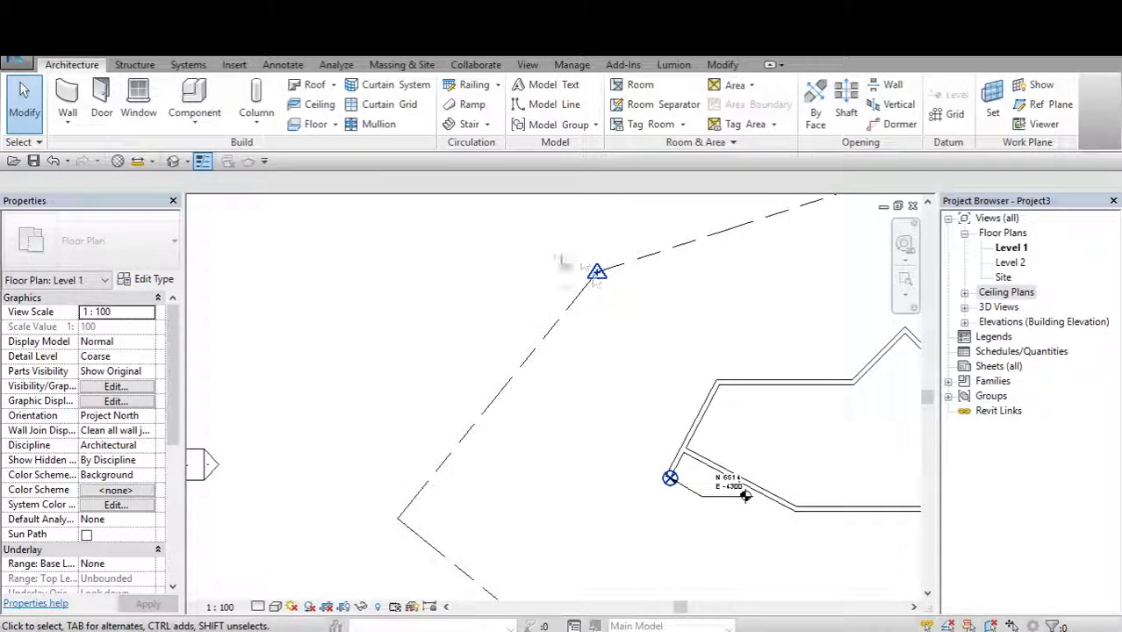
left_click(468, 364)
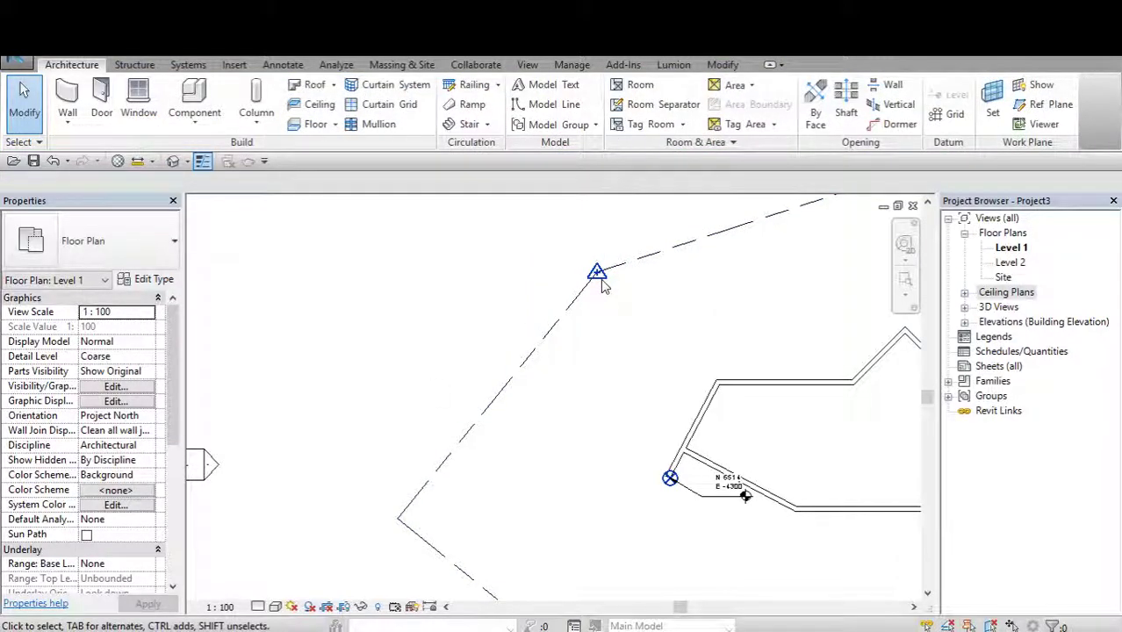
left_click(600, 273)
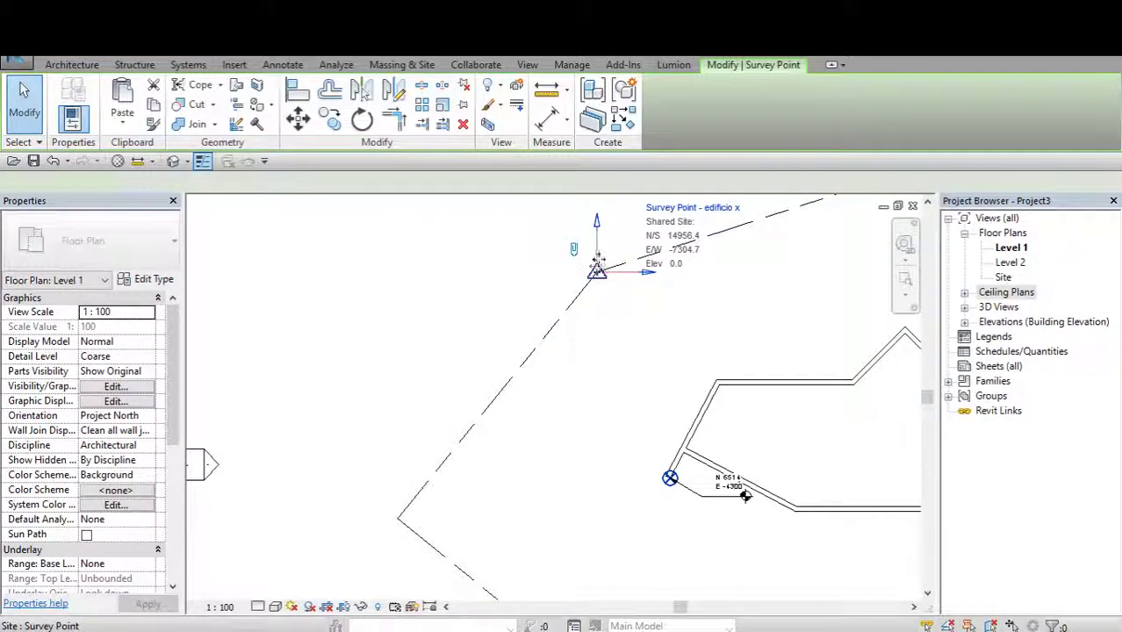
left_click(718, 215)
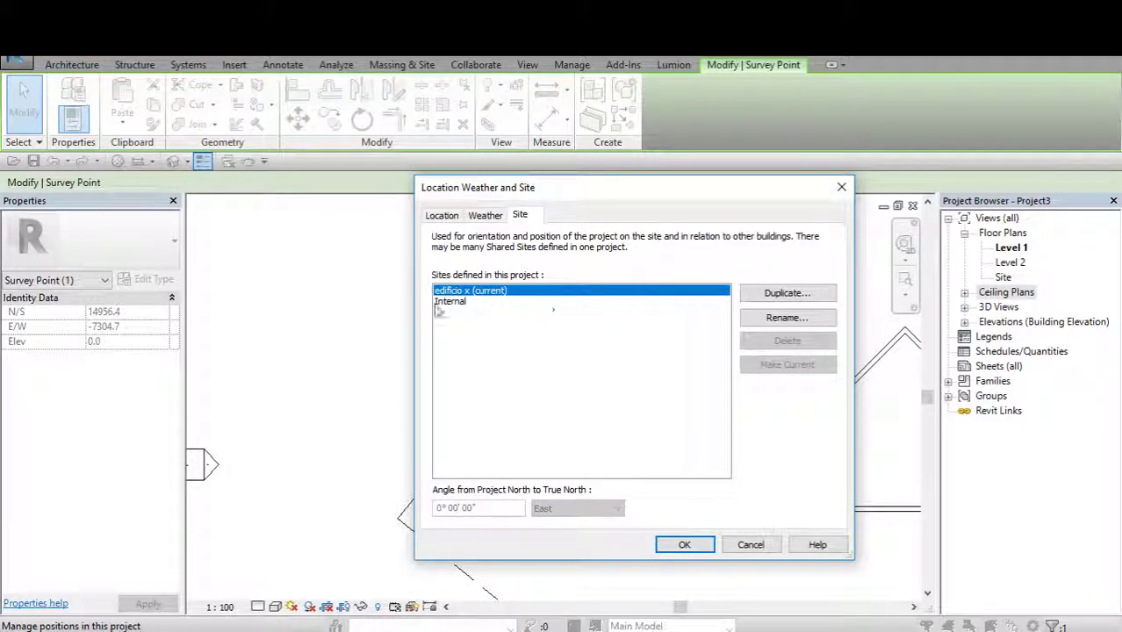
Make Internal the current shared site and reselect the survey point.
left_click(463, 302)
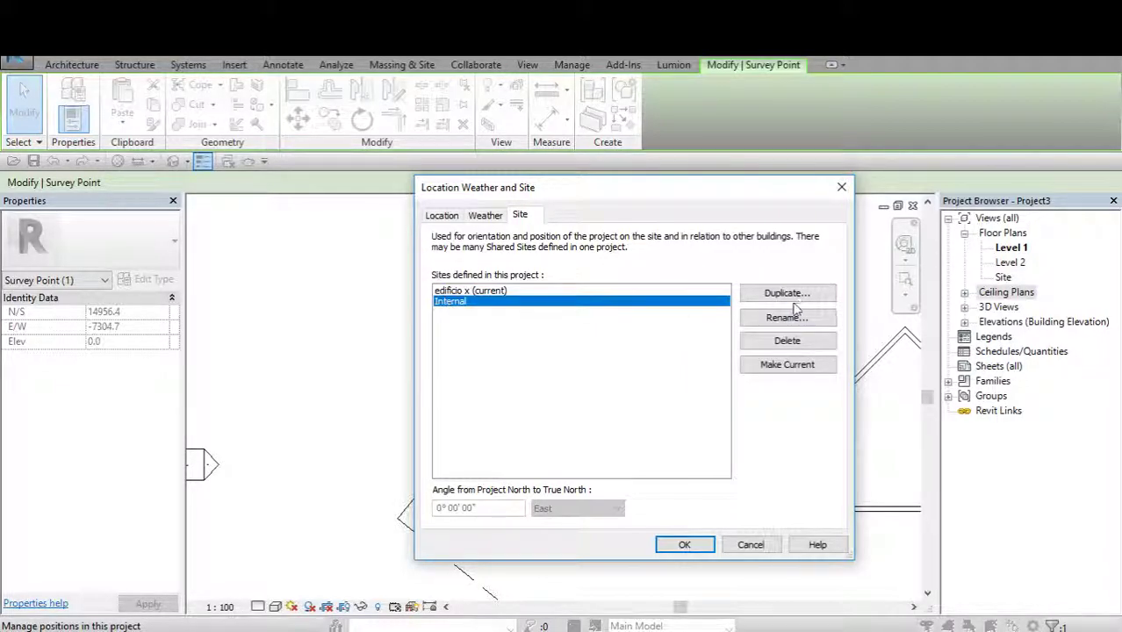
left_click(790, 373)
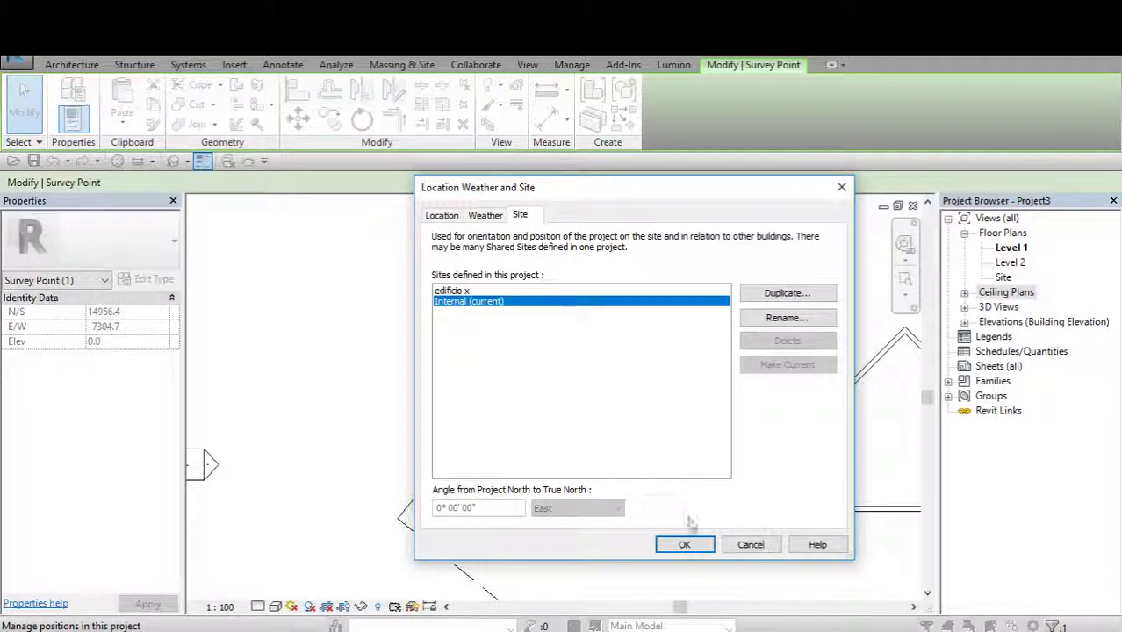
left_click(685, 545)
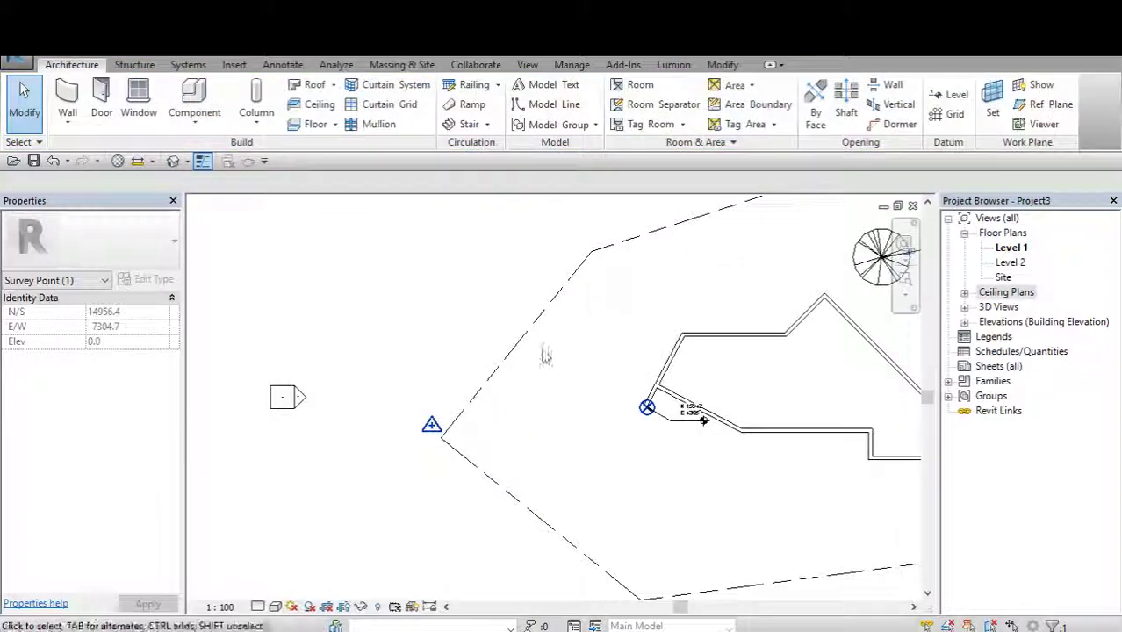
left_click(538, 365)
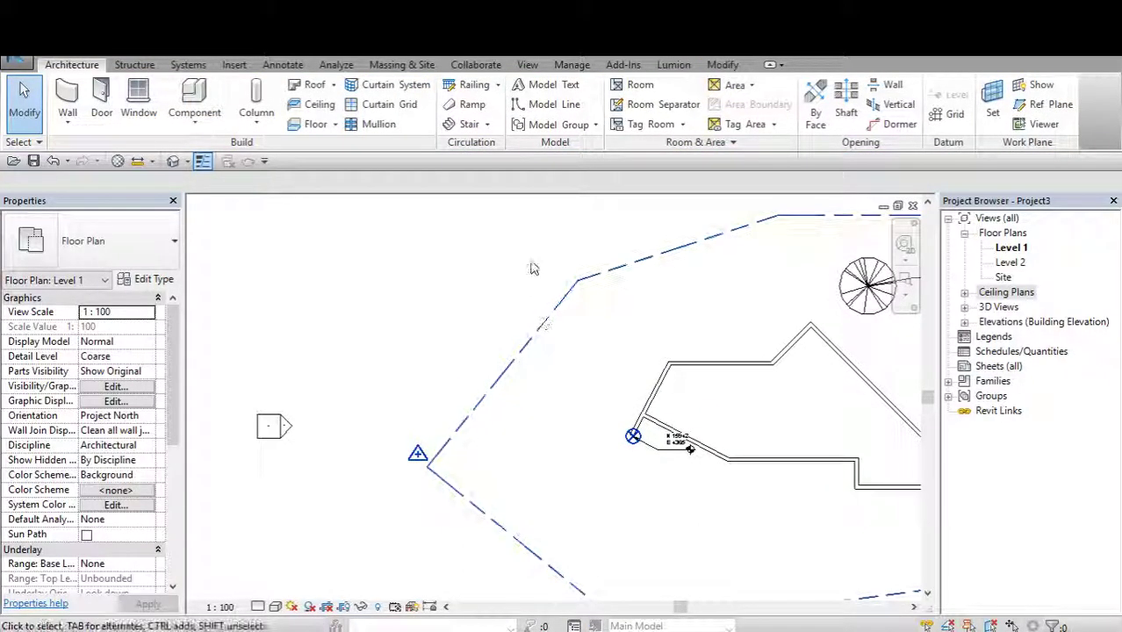
scroll(424, 465, "up", 1)
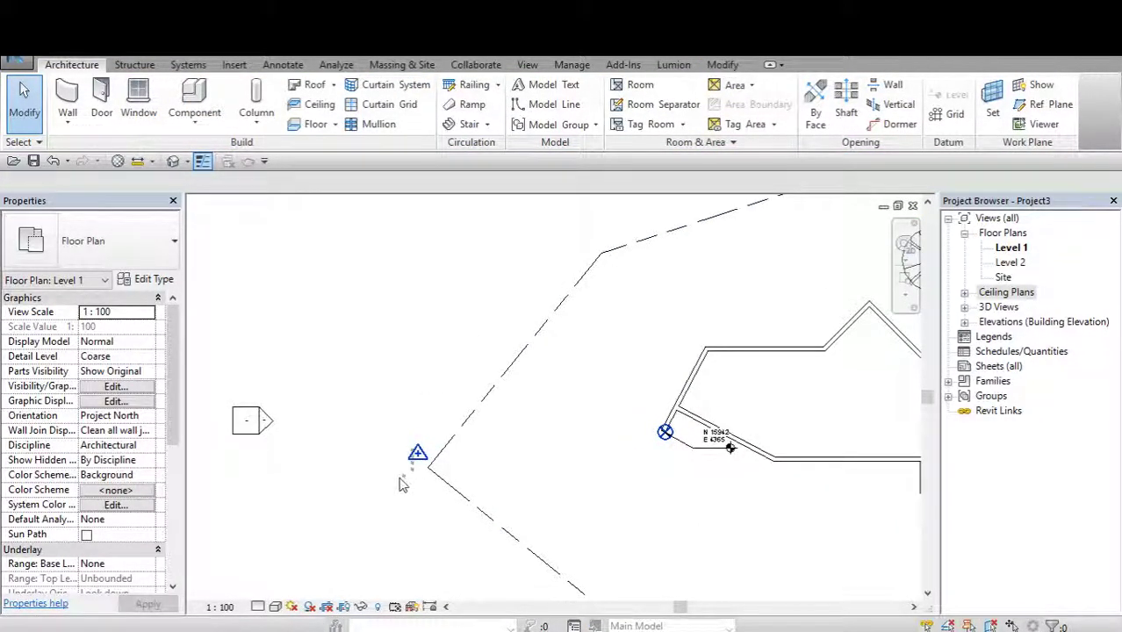
left_click_drag(372, 427, 436, 474)
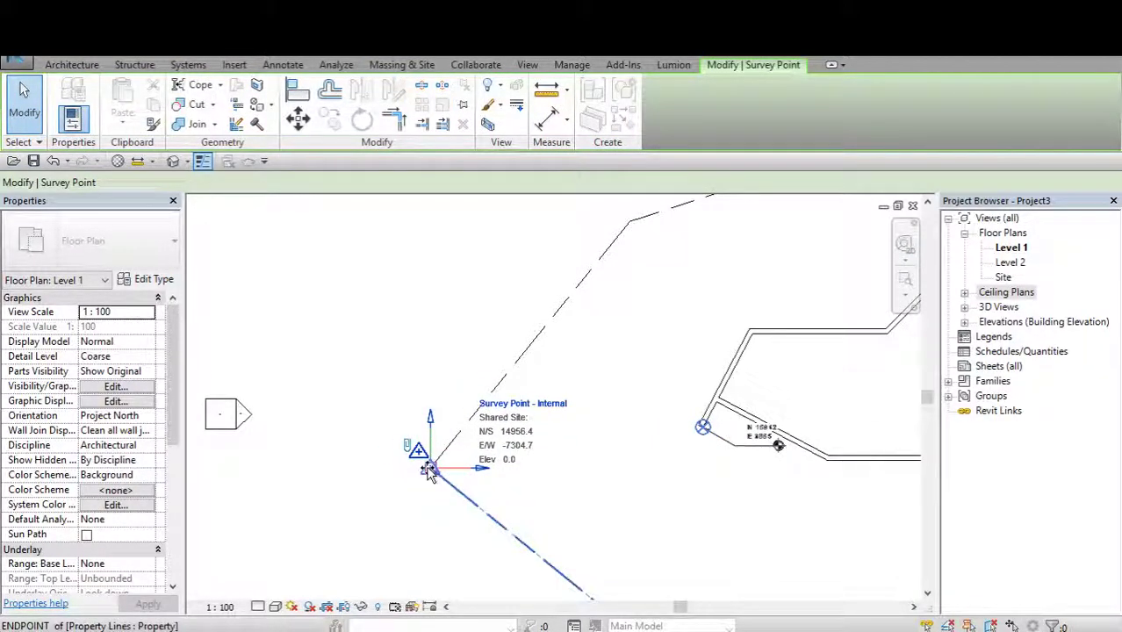
left_click(372, 491)
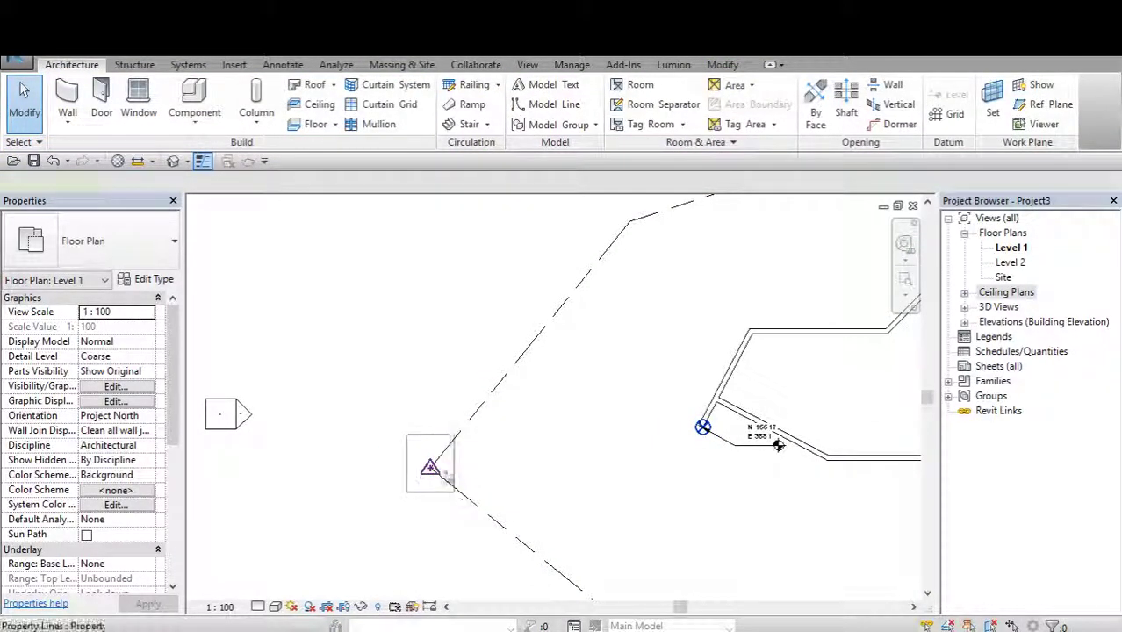
left_click(430, 463)
Review the site list, close the settings unchanged, and confirm the survey point reports Internal.
left_click(521, 415)
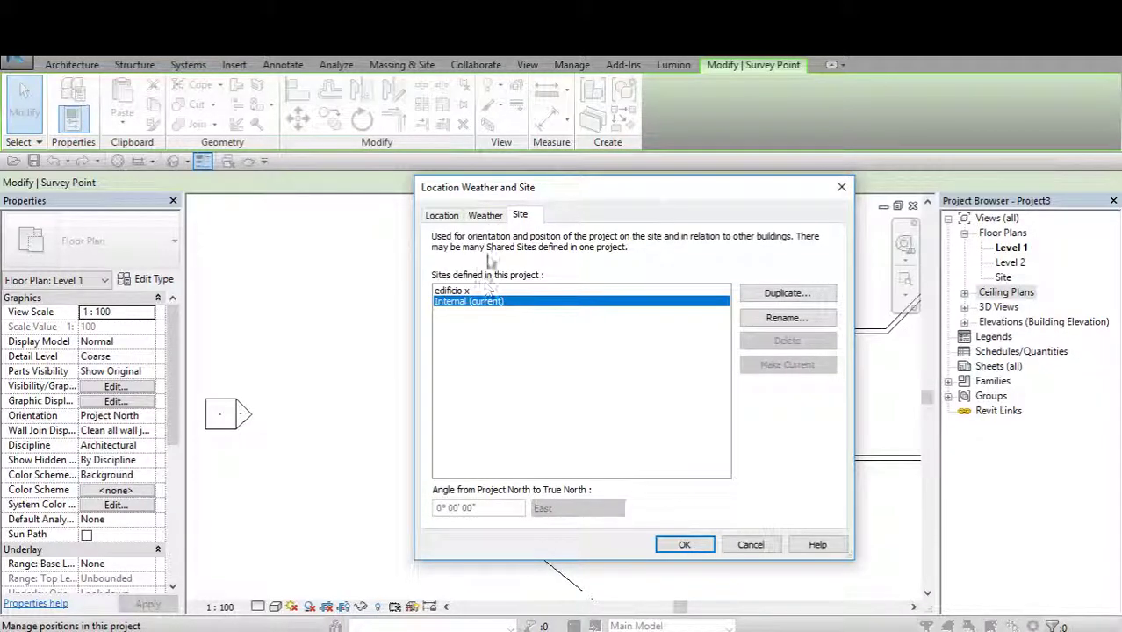
left_click(486, 215)
left_click(519, 215)
left_click(452, 290)
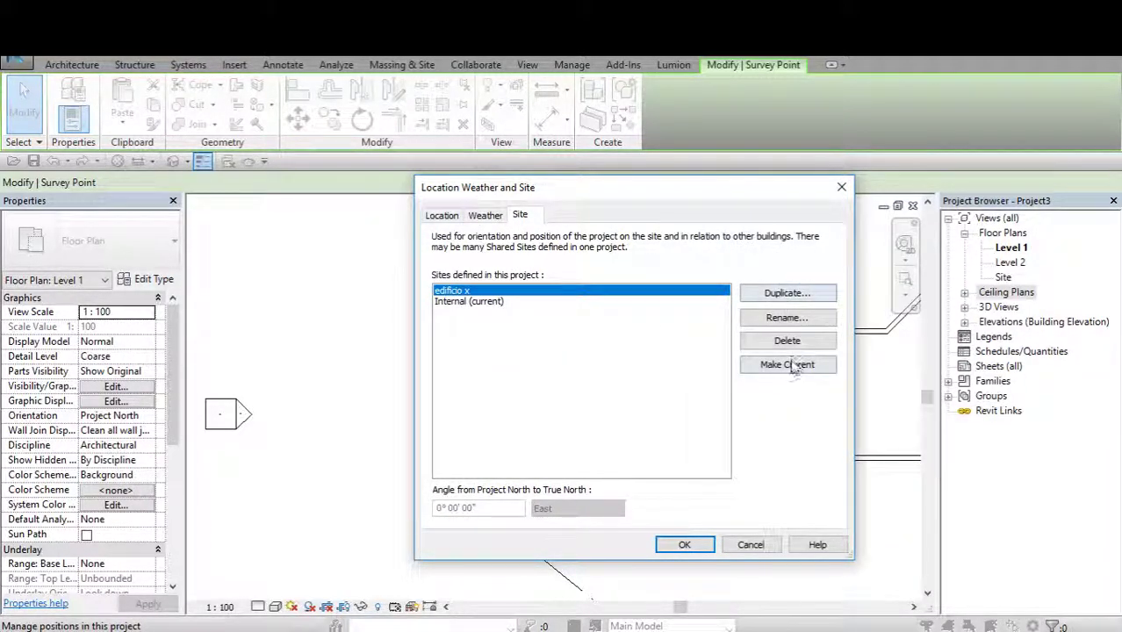
mouse_move(724, 189)
left_mouse_down()
mouse_move(702, 199)
mouse_move(728, 183)
left_mouse_up()
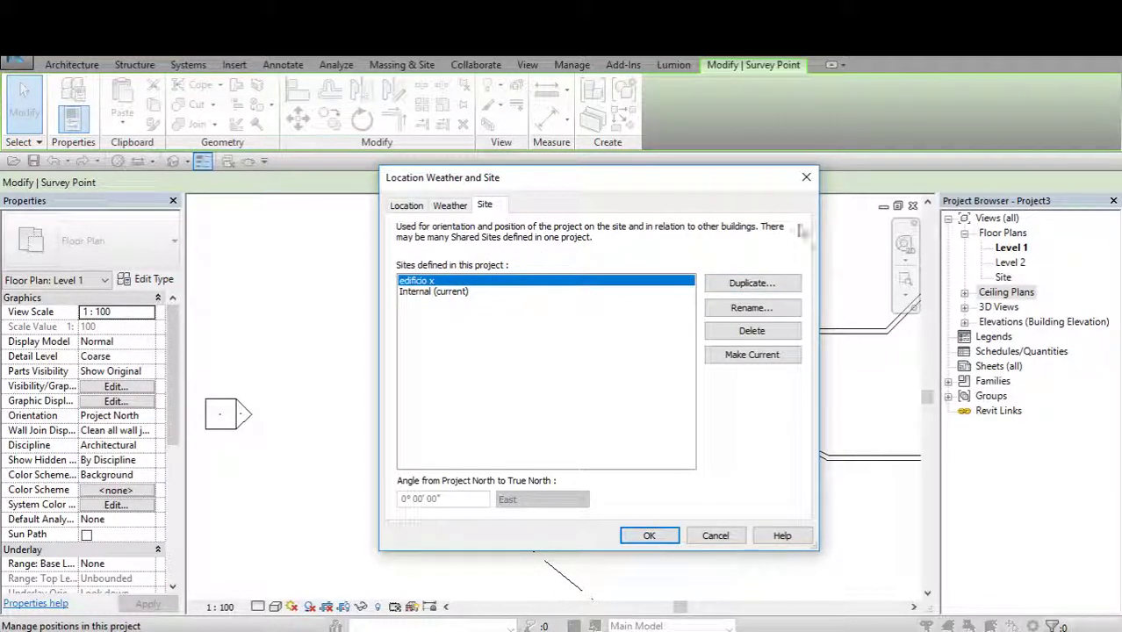
left_click(806, 177)
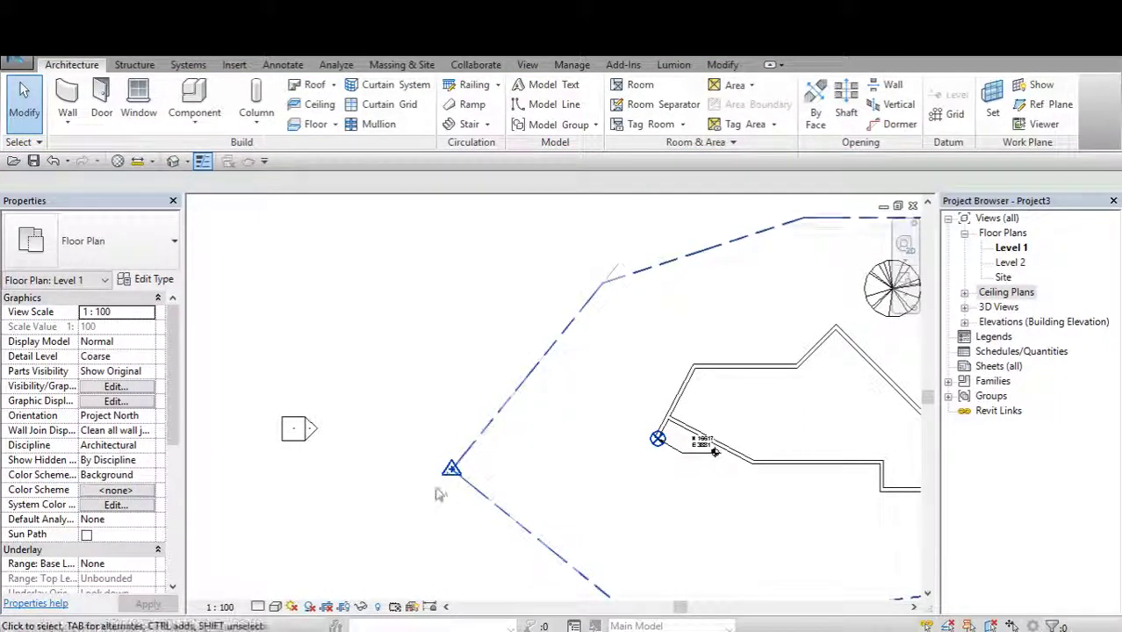
left_click(460, 458)
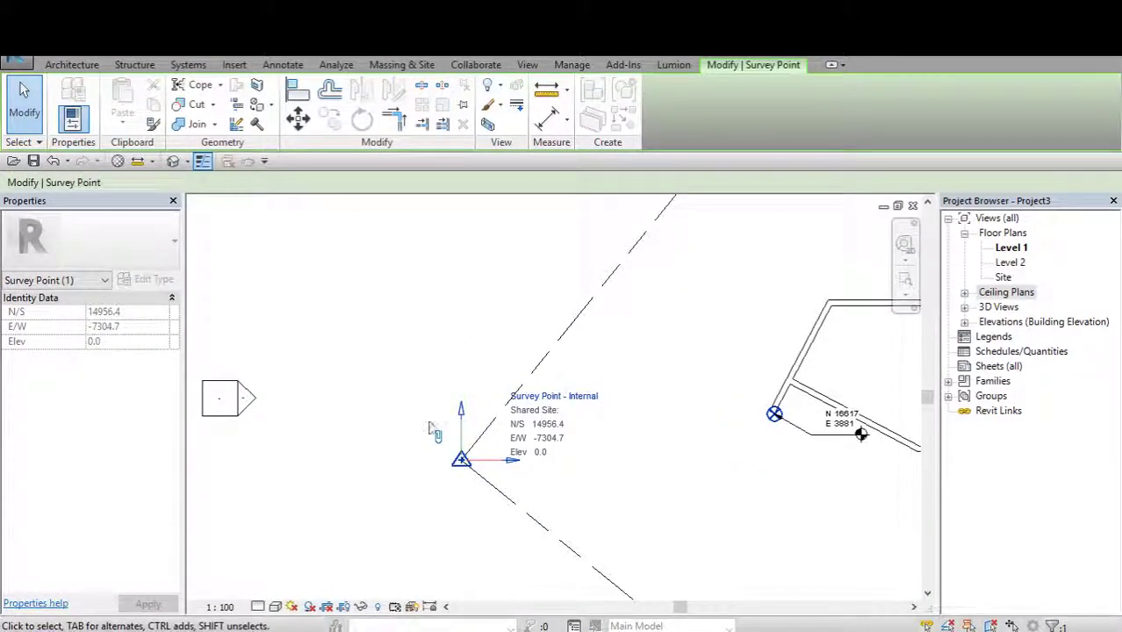
Dismiss the cannot-copy error and select the survey point triangle in the Level 1 plan.
key("ctrl+c")
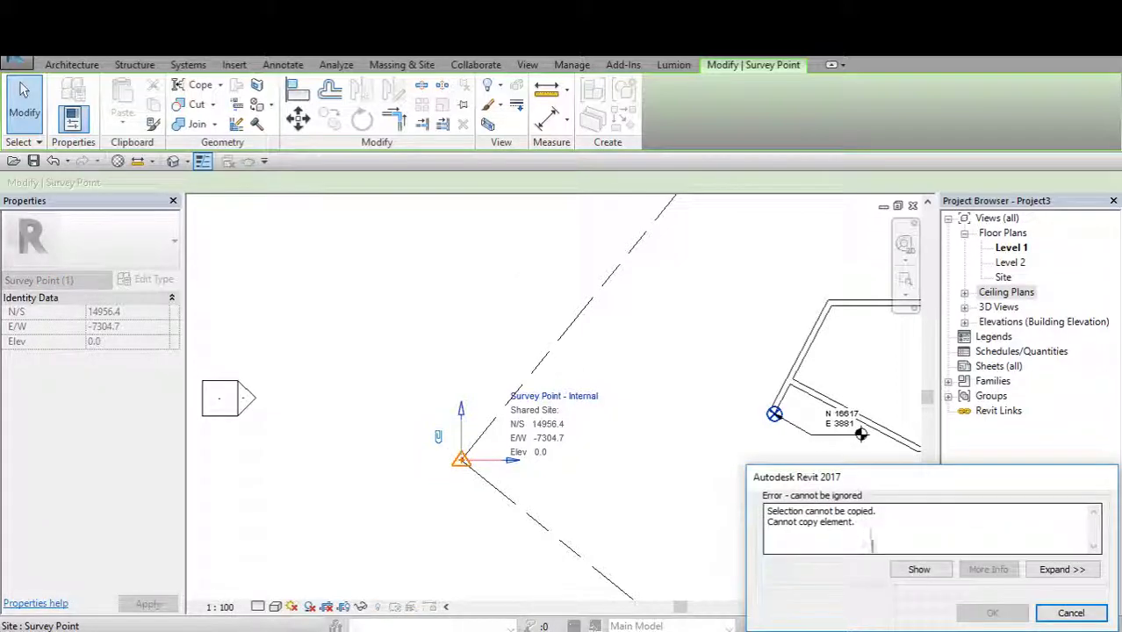
left_click(1070, 614)
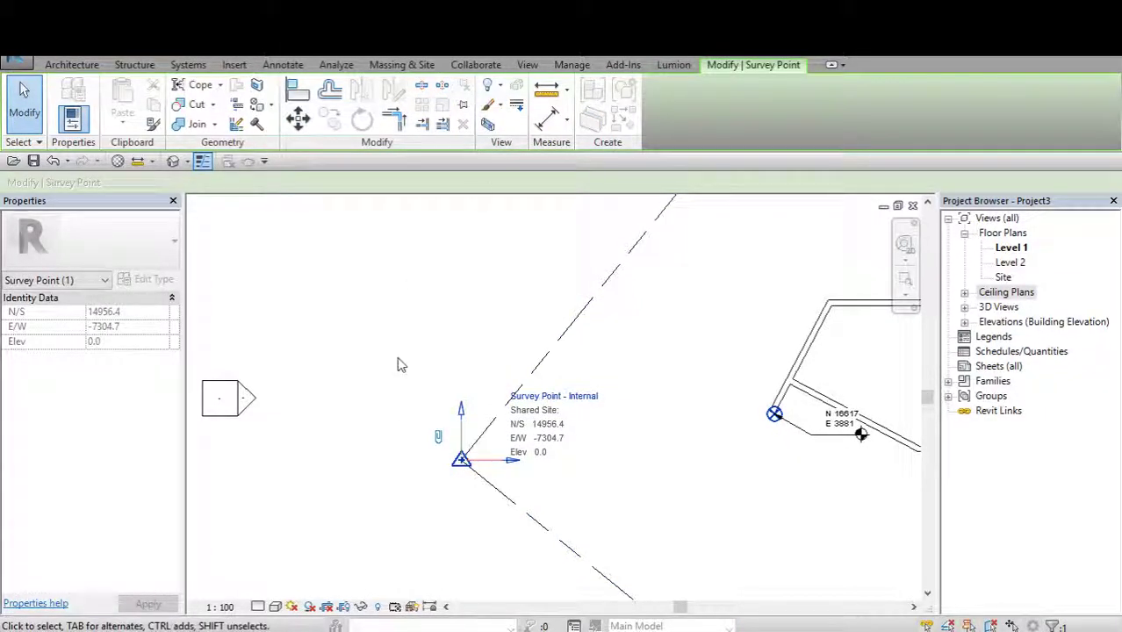
left_click_drag(383, 377, 483, 502)
left_click(367, 338)
left_click_drag(423, 430, 512, 497)
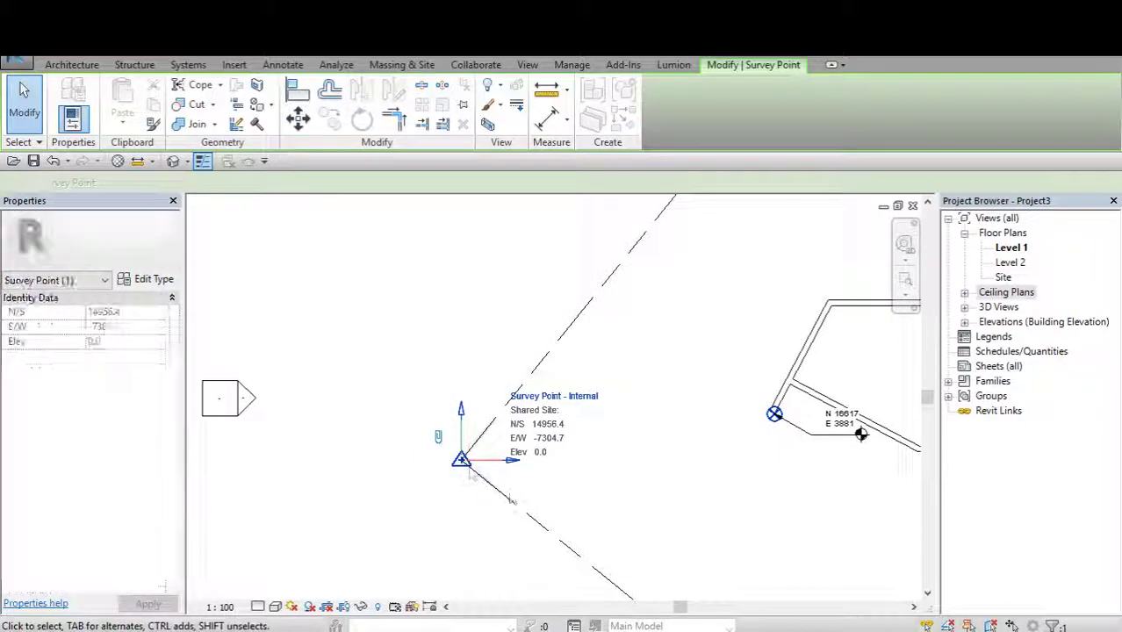
left_click(380, 328)
middle_click_drag(614, 409, 508, 412)
scroll(539, 384, "down", 2)
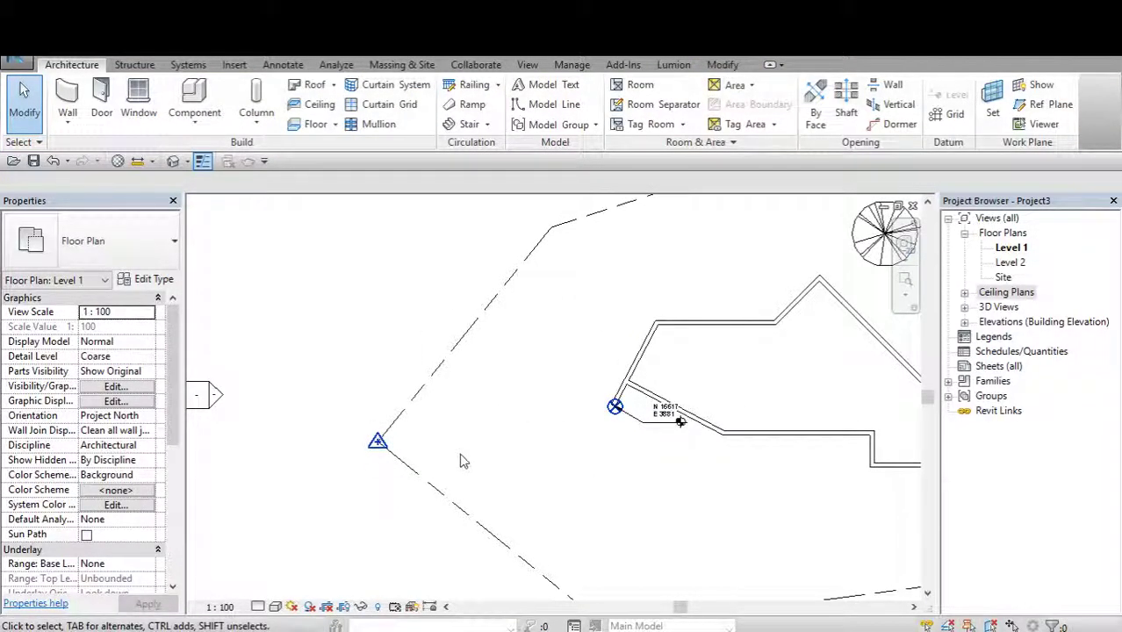
left_click_drag(369, 455, 443, 395)
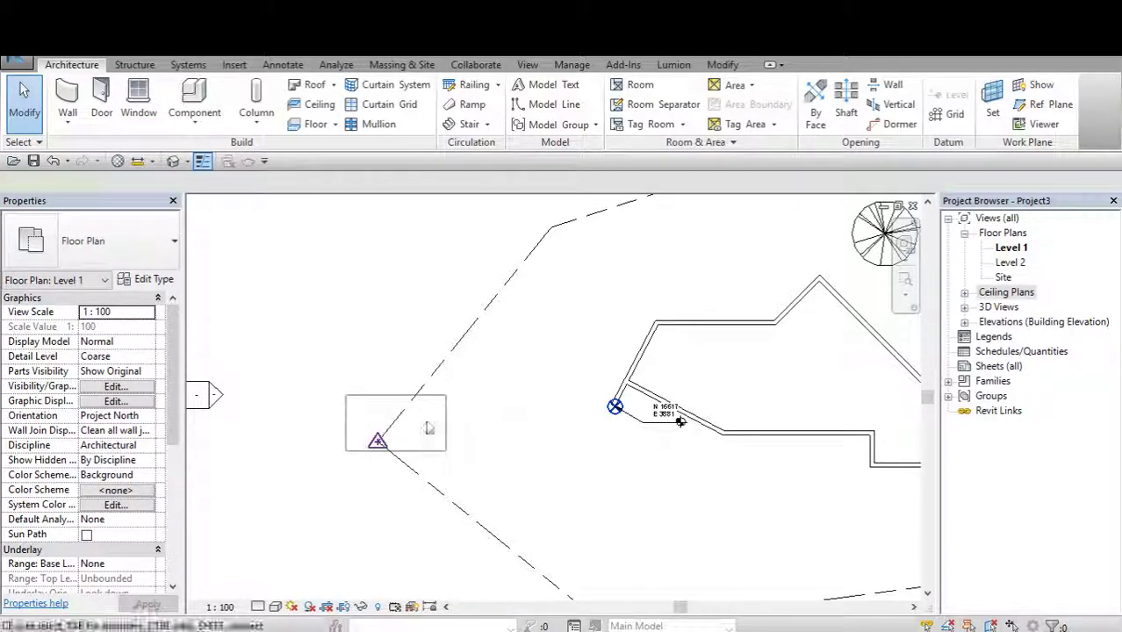
Delete the edificio x shared site in the site settings, leaving only Internal.
left_click(466, 379)
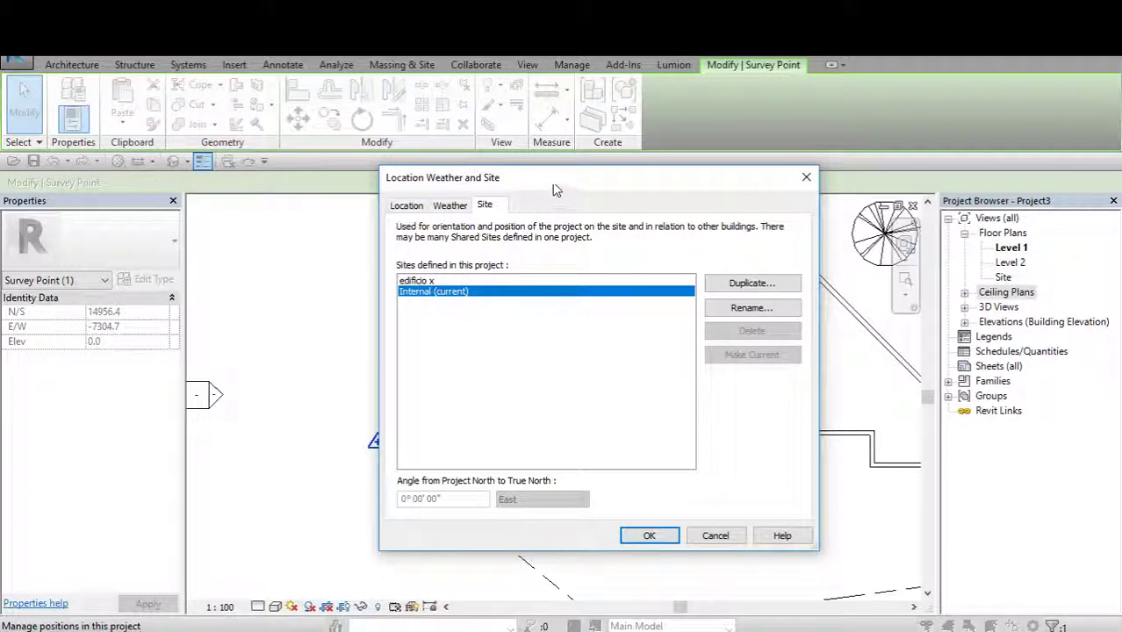
left_click(425, 282)
left_click_drag(566, 180, 513, 180)
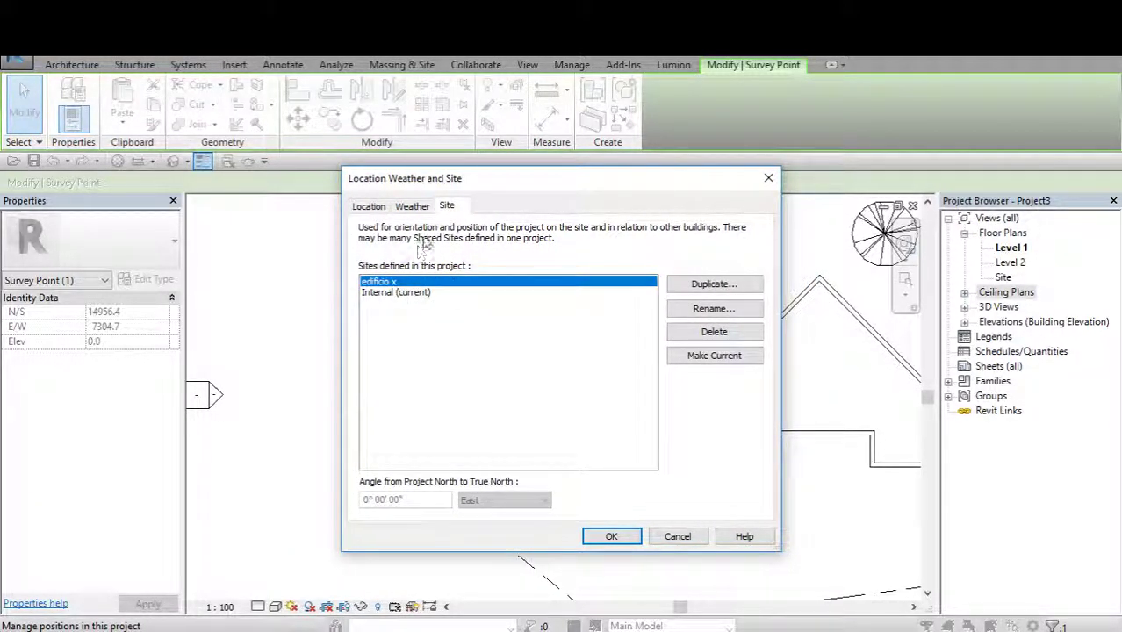
left_click(692, 334)
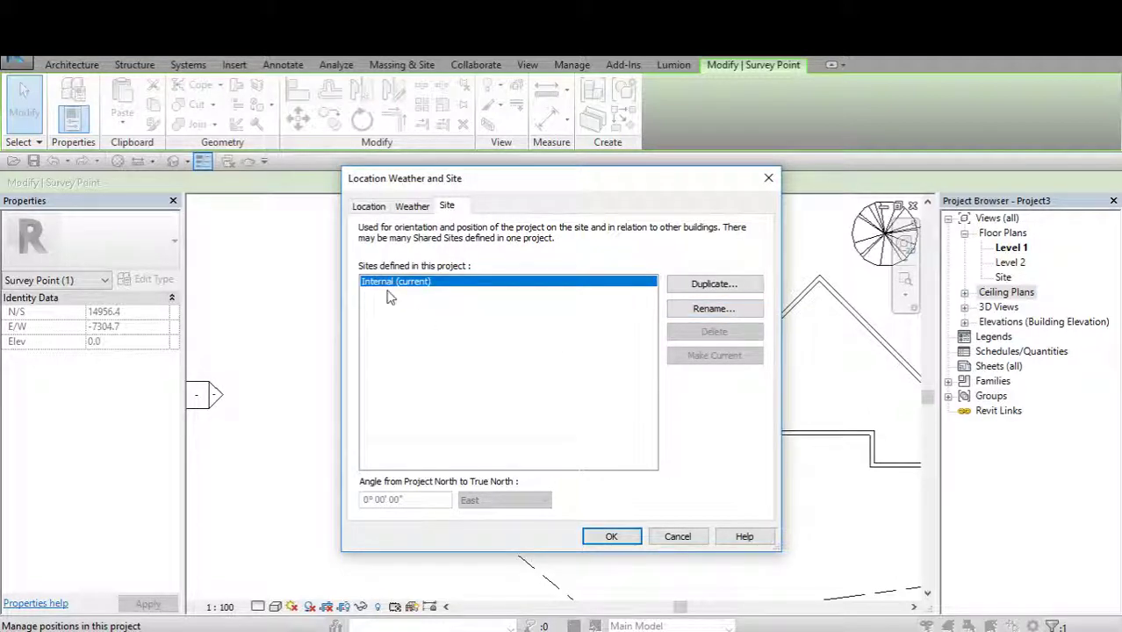
left_click(624, 534)
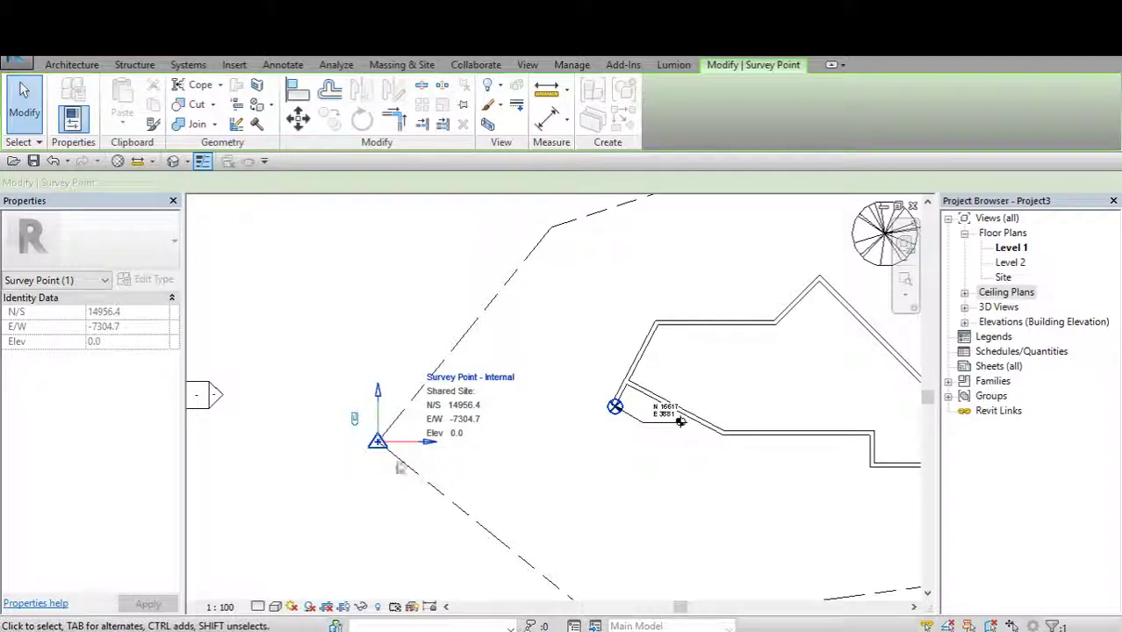
Recheck the survey point and recentre the Level 1 site plan on the building.
key("Escape")
left_click(378, 441)
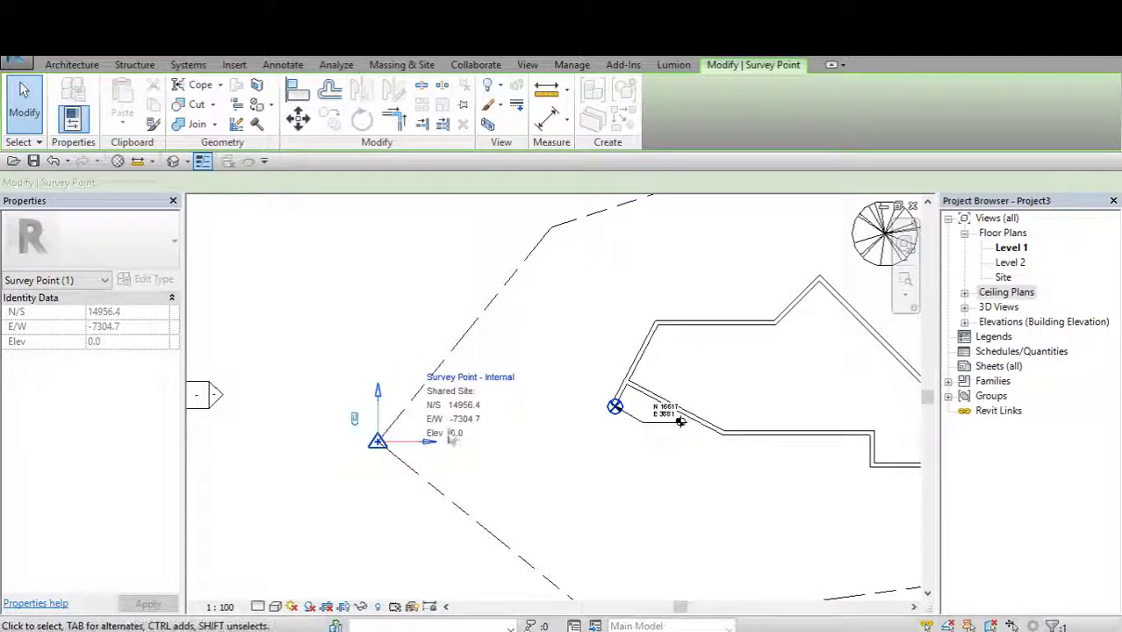
scroll(364, 460, "down", 1)
scroll(365, 470, "down", 2)
key("Escape")
scroll(566, 413, "down", 1)
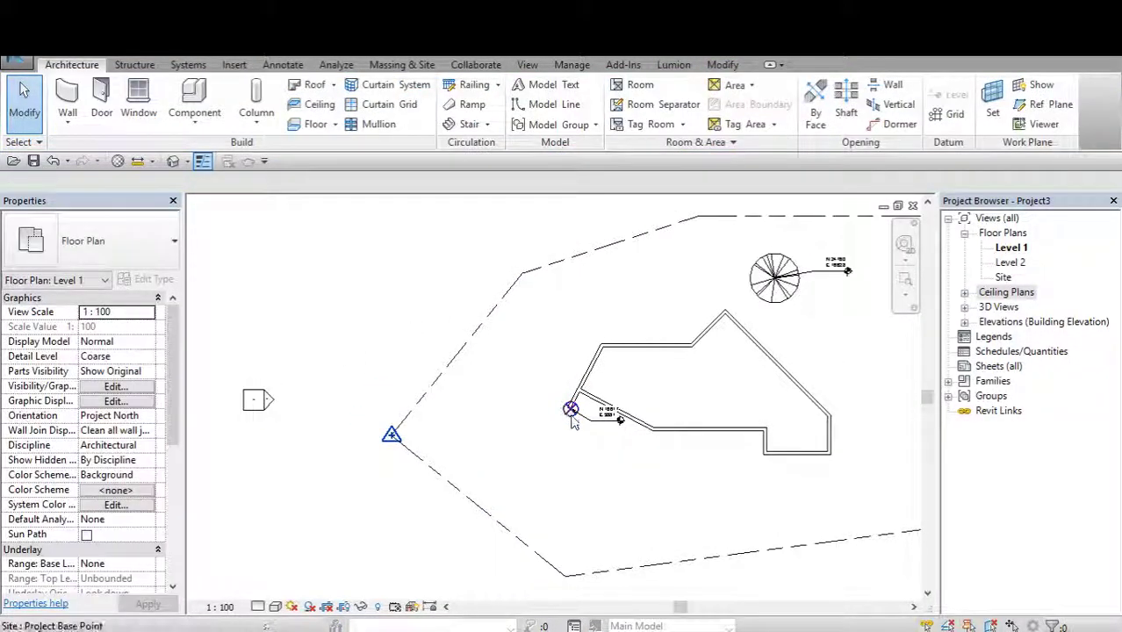
middle_click_drag(571, 421, 525, 371)
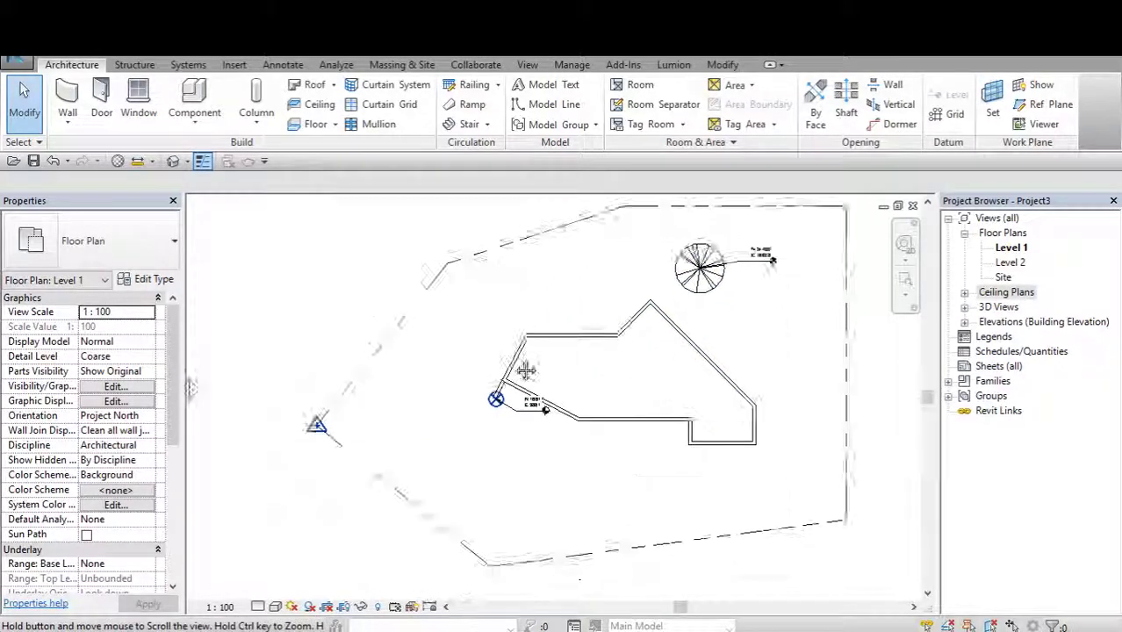
scroll(491, 351, "up", 2)
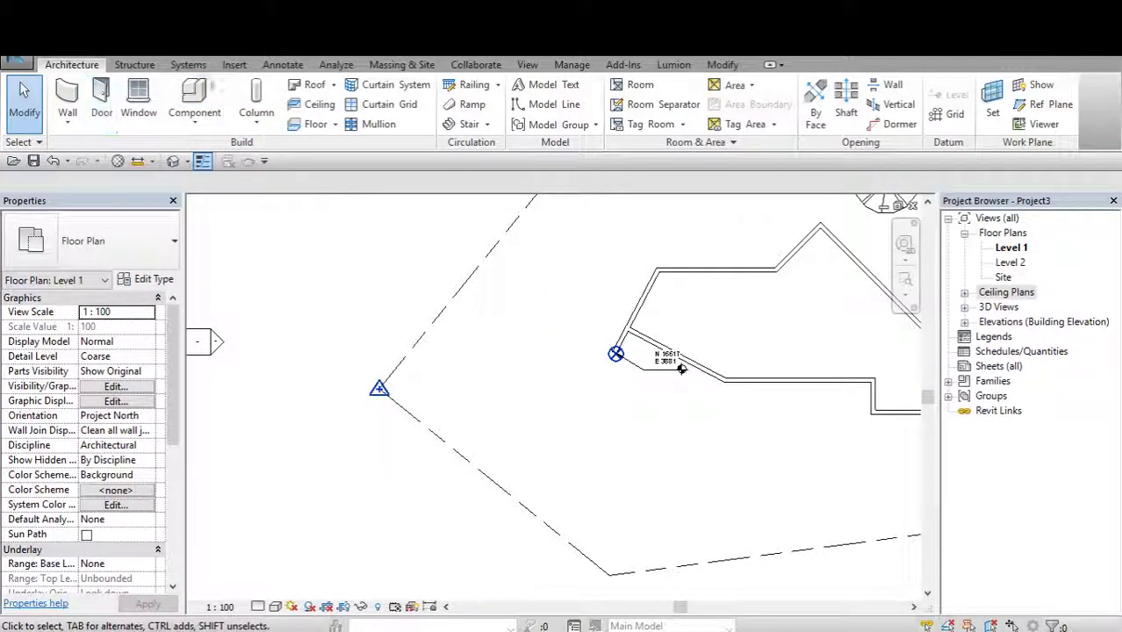
left_click(283, 65)
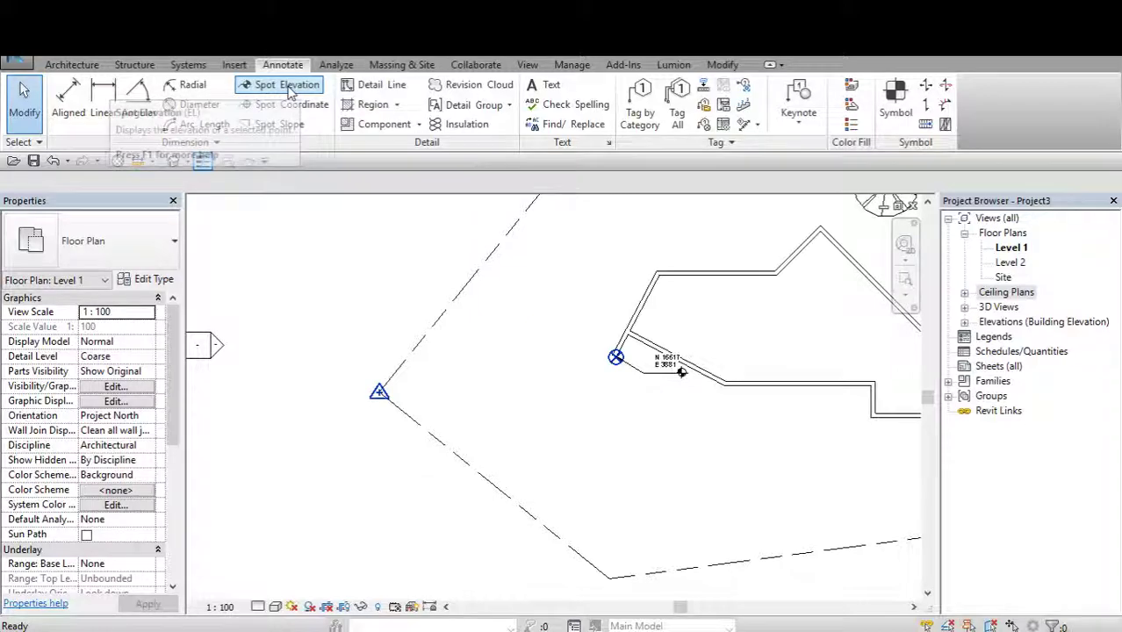
Place a spot coordinate label on the survey point reading N 14956, E -7305.
left_click(290, 92)
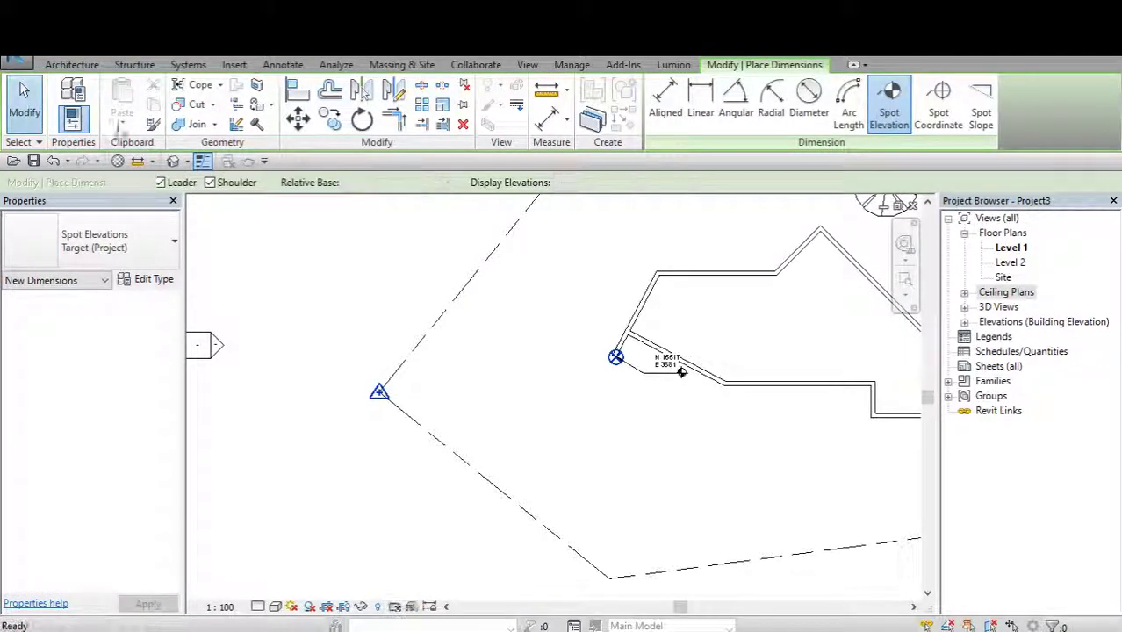
key("Escape")
left_click(293, 103)
scroll(375, 391, "up", 1)
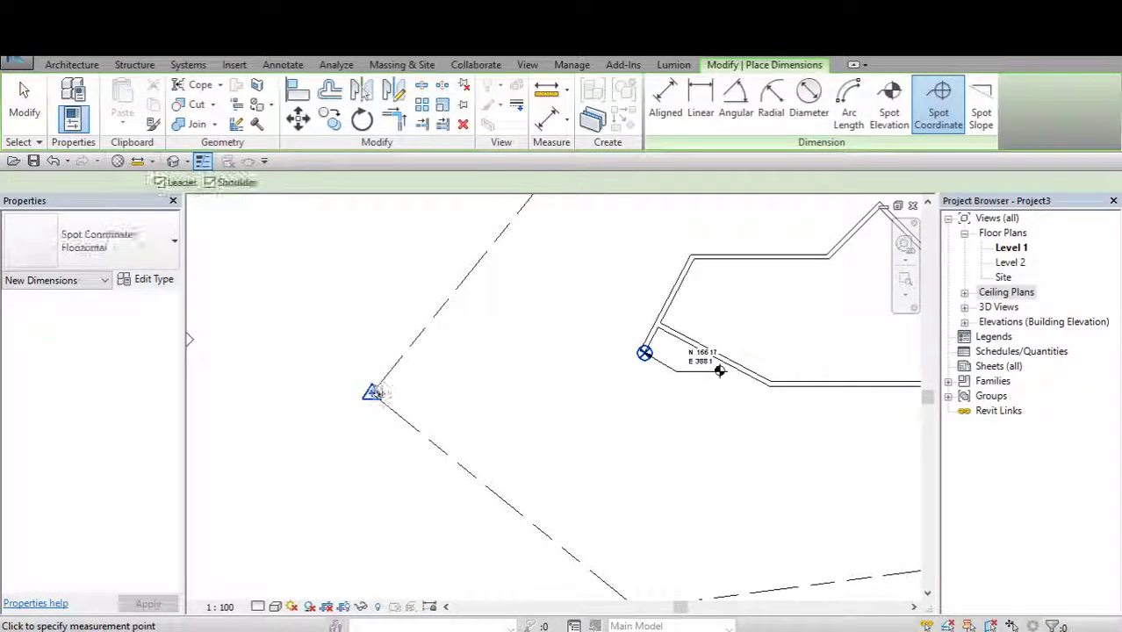
left_click(374, 392)
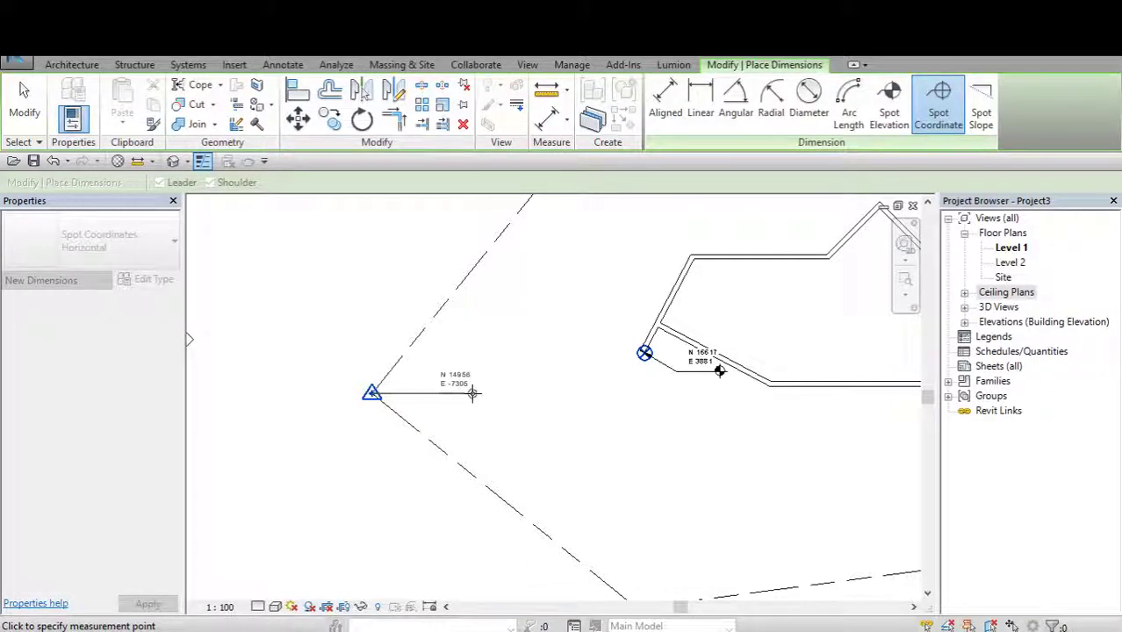
left_click(460, 392)
key("Escape")
key("Escape")
Zoom and pan the Level 1 plan to review the whole property boundary.
scroll(440, 363, "up", 2)
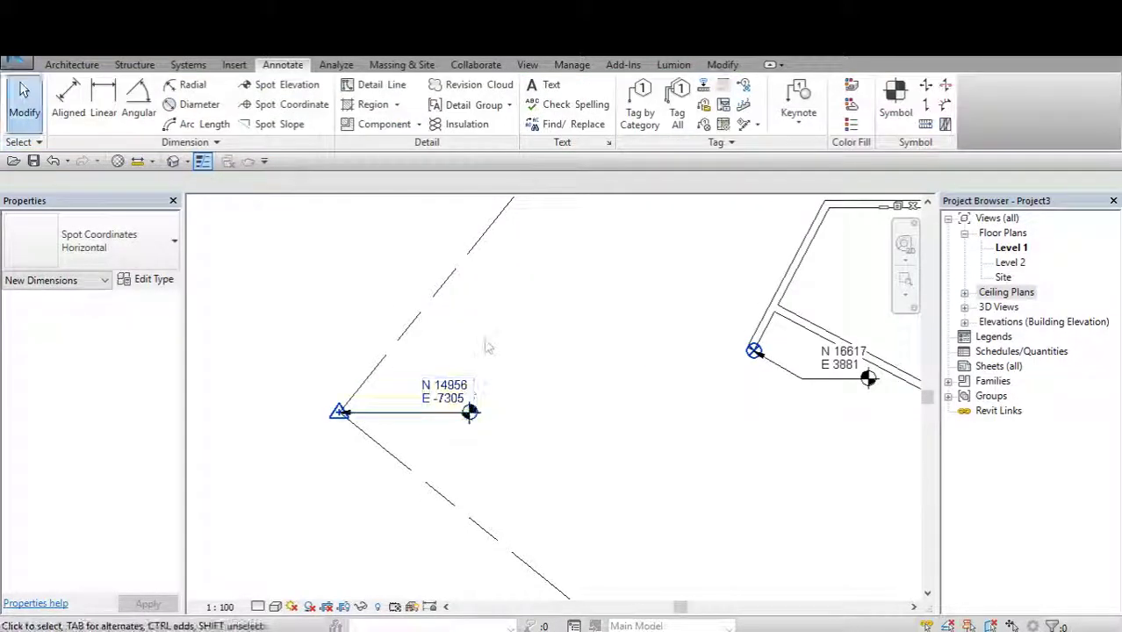
scroll(526, 403, "down", 1)
scroll(600, 399, "down", 2)
scroll(626, 433, "down", 1)
scroll(638, 432, "down", 1)
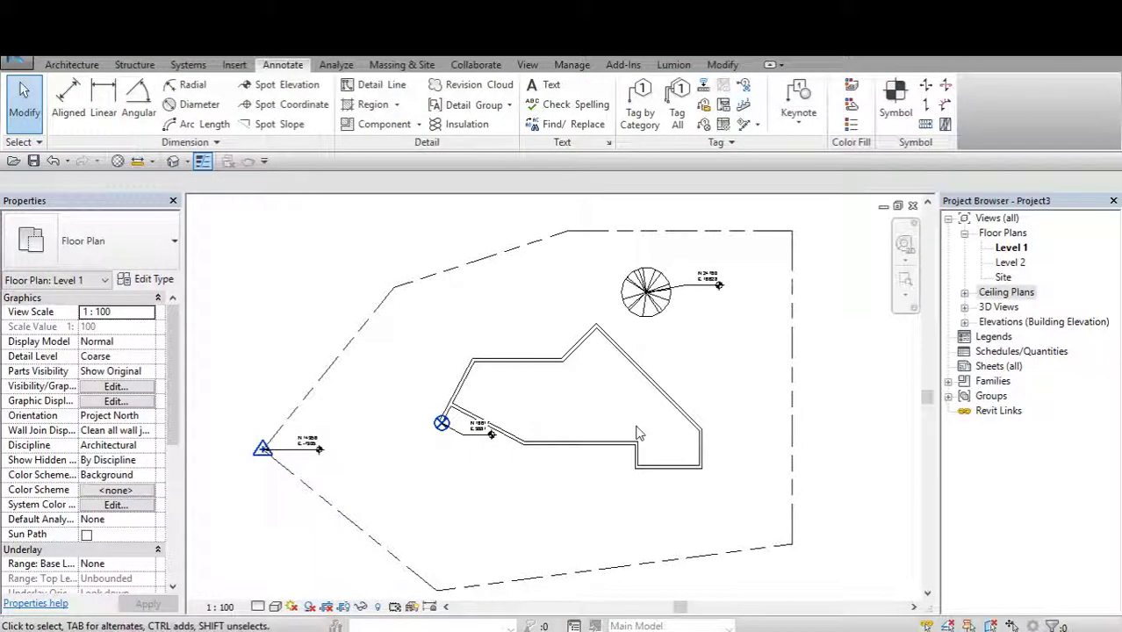
scroll(532, 375, "down", 1)
scroll(455, 332, "down", 1)
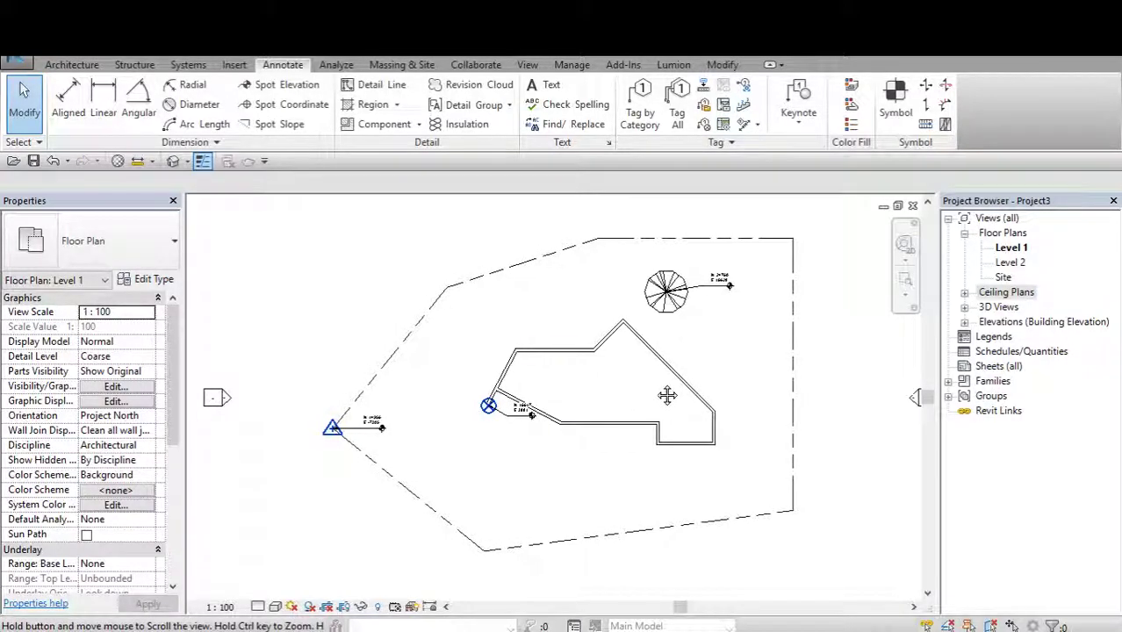
scroll(660, 393, "down", 1)
scroll(661, 393, "up", 1)
scroll(661, 394, "up", 1)
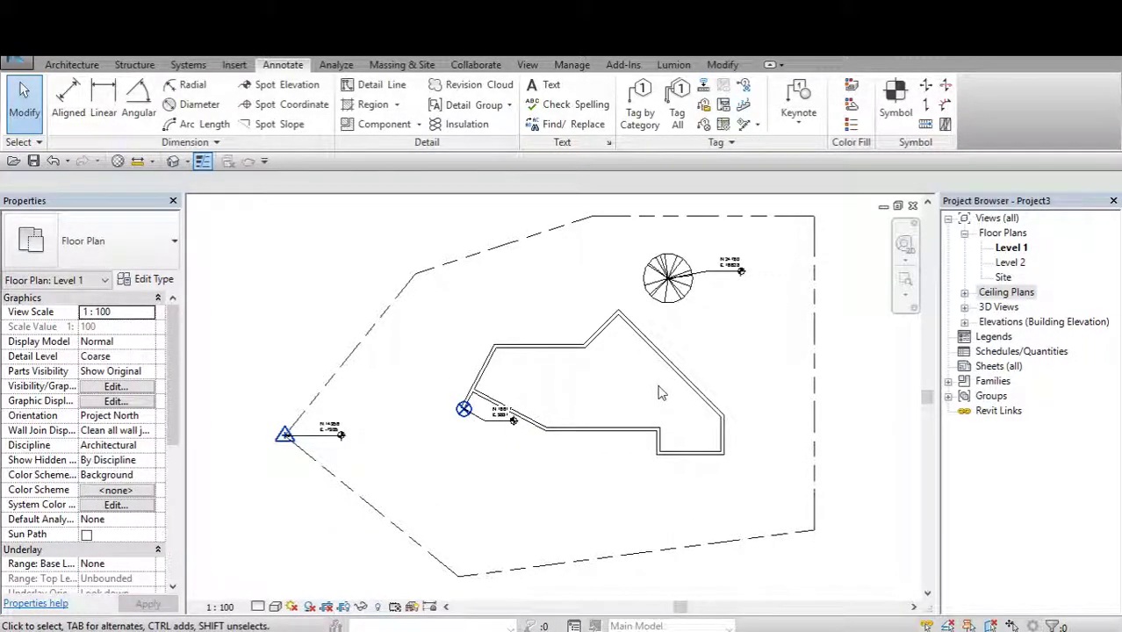
middle_click_drag(661, 394, 677, 397)
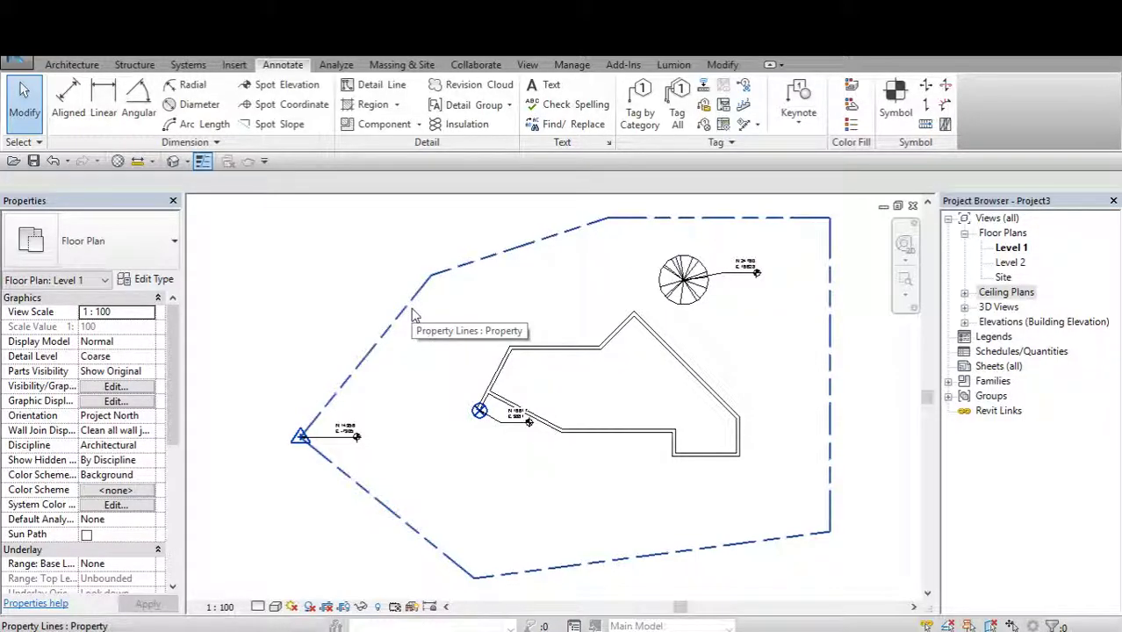
middle_click_drag(475, 406, 532, 425)
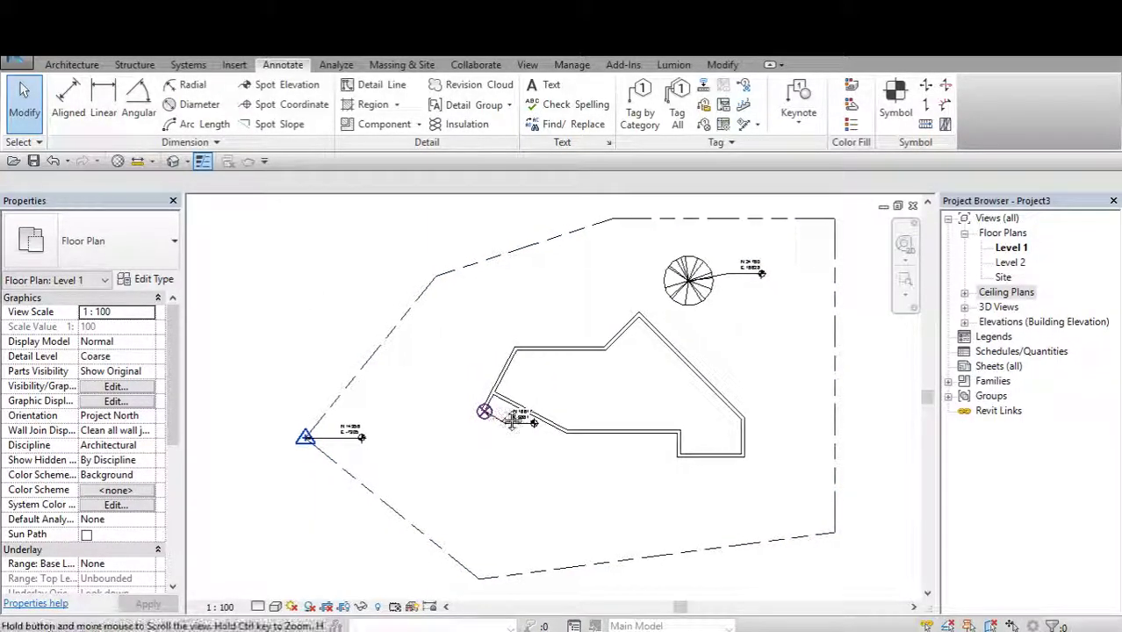
scroll(577, 412, "up", 2)
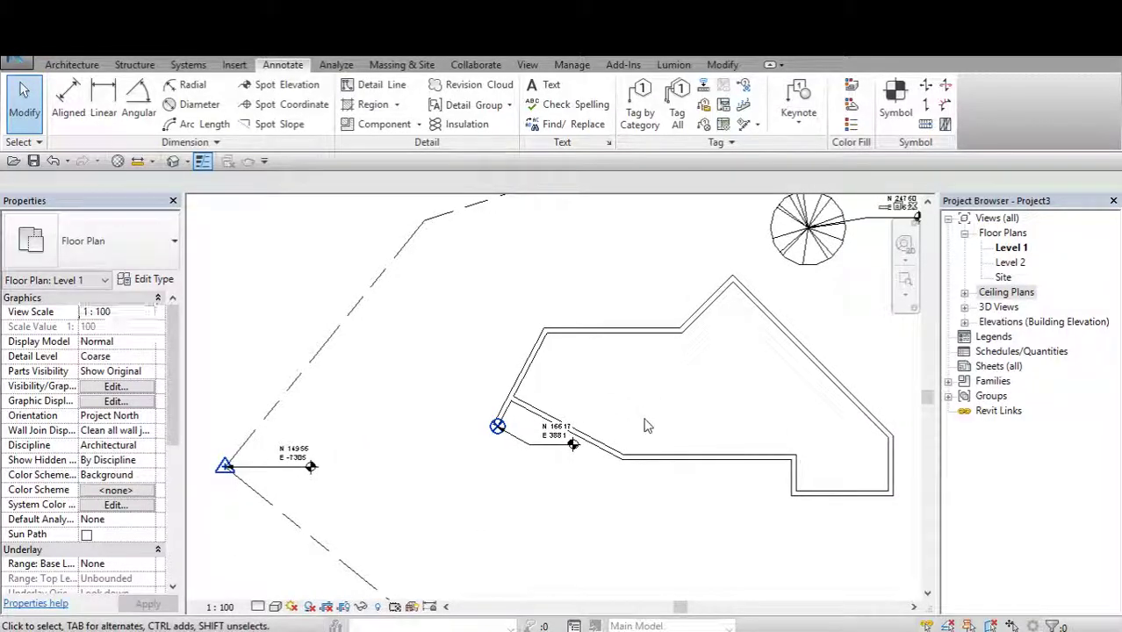
middle_click_drag(578, 417, 565, 418)
scroll(675, 427, "down", 1)
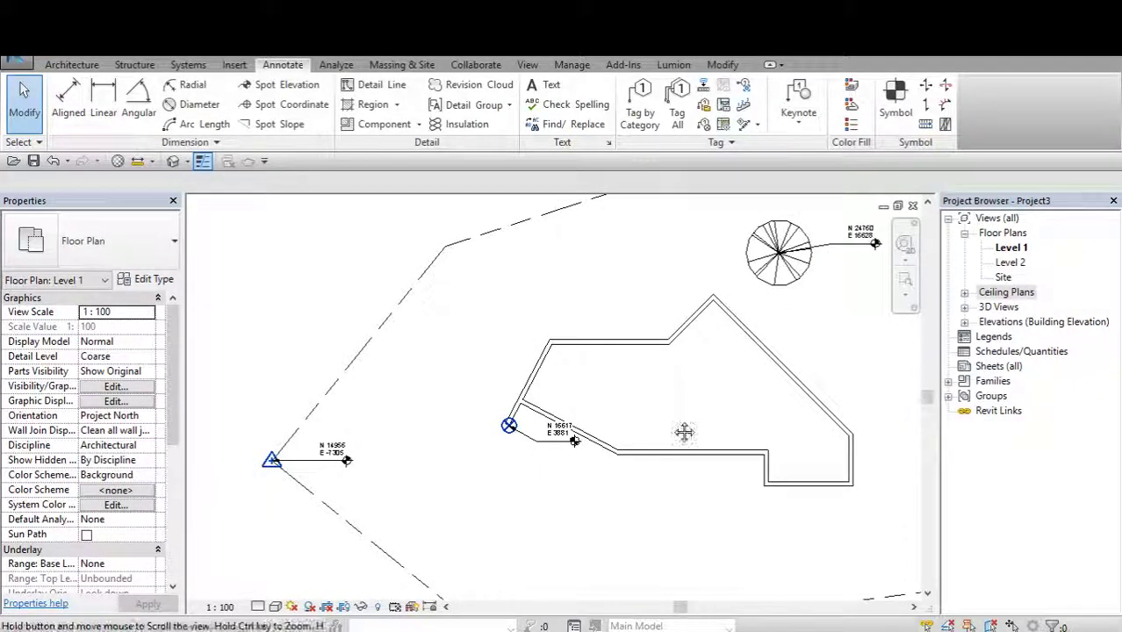
scroll(751, 430, "down", 2)
scroll(723, 306, "down", 1)
Shift the tree slightly down and to the right.
left_click(717, 299)
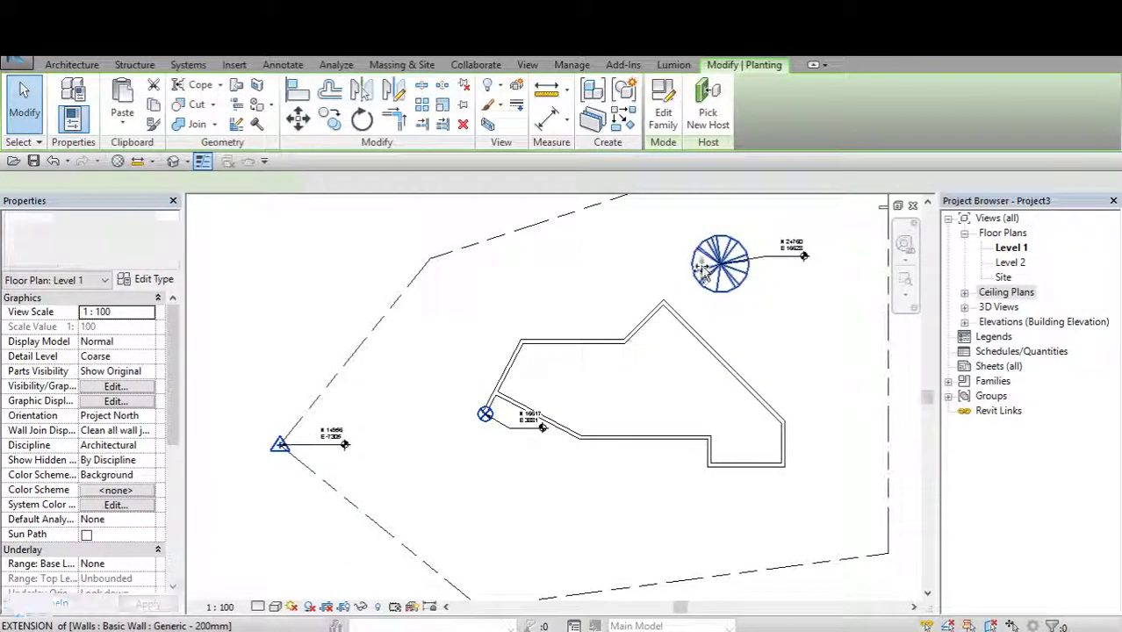
middle_click_drag(814, 294, 768, 332)
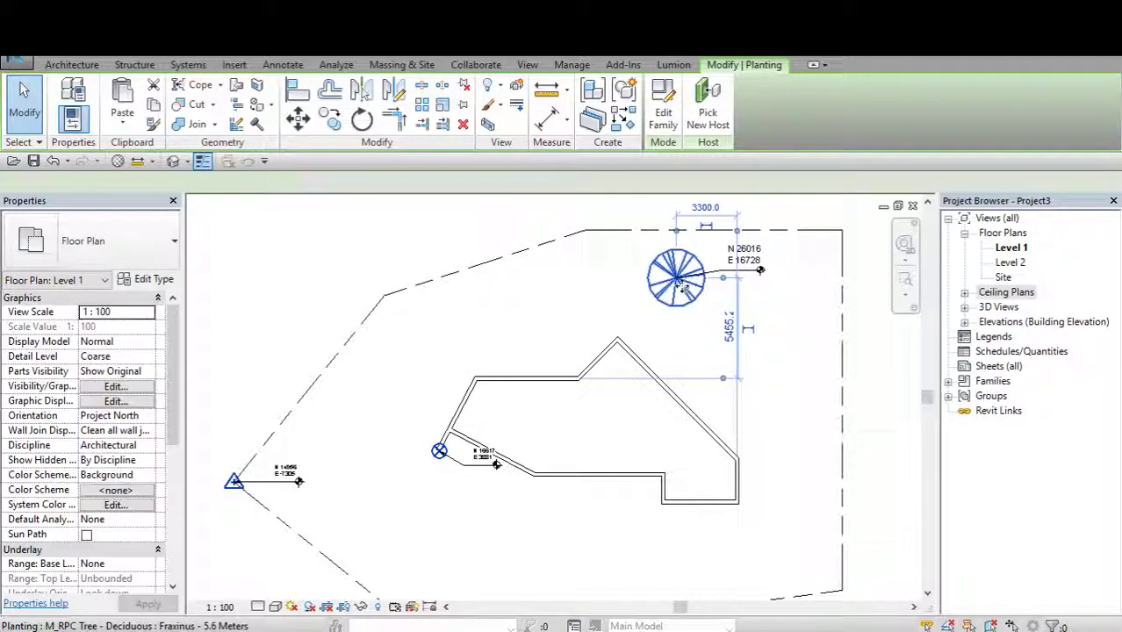
left_click_drag(767, 332, 784, 367)
left_click(834, 343)
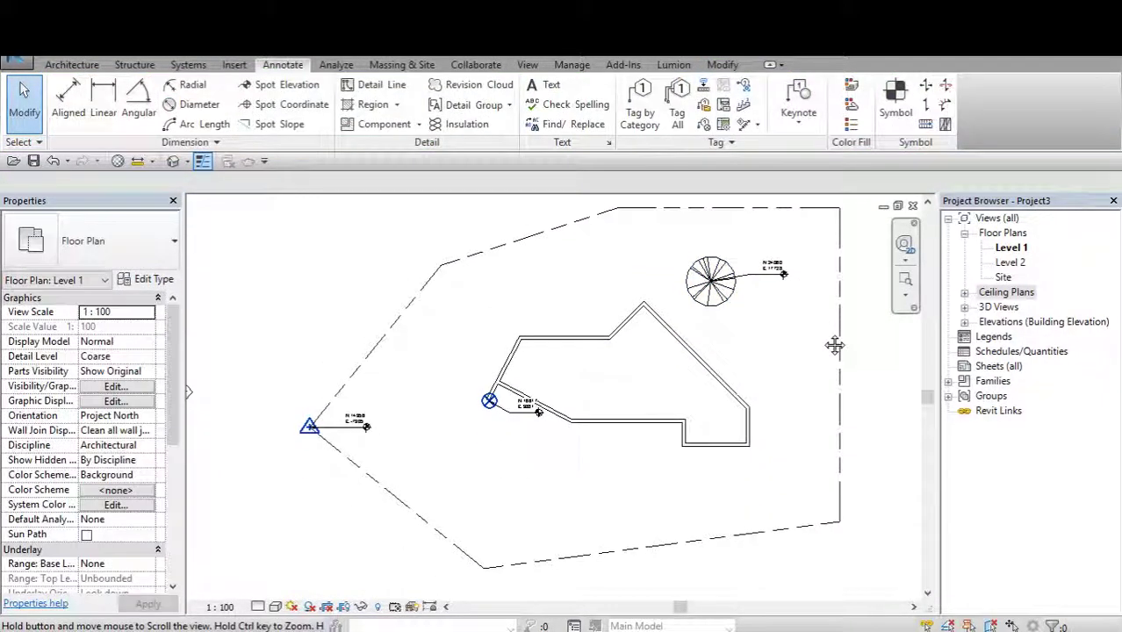
Raise the property line's bottom edge about 15° and trim it to the right edge.
left_click(841, 246)
left_click(665, 112)
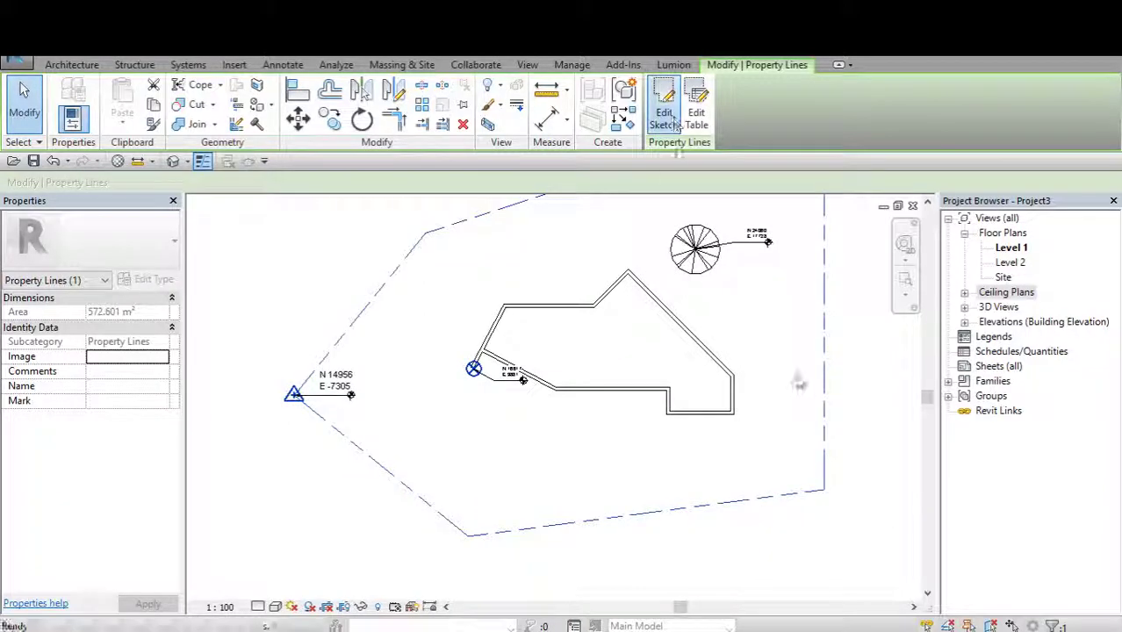
left_click(816, 495)
left_click_drag(823, 491, 770, 456)
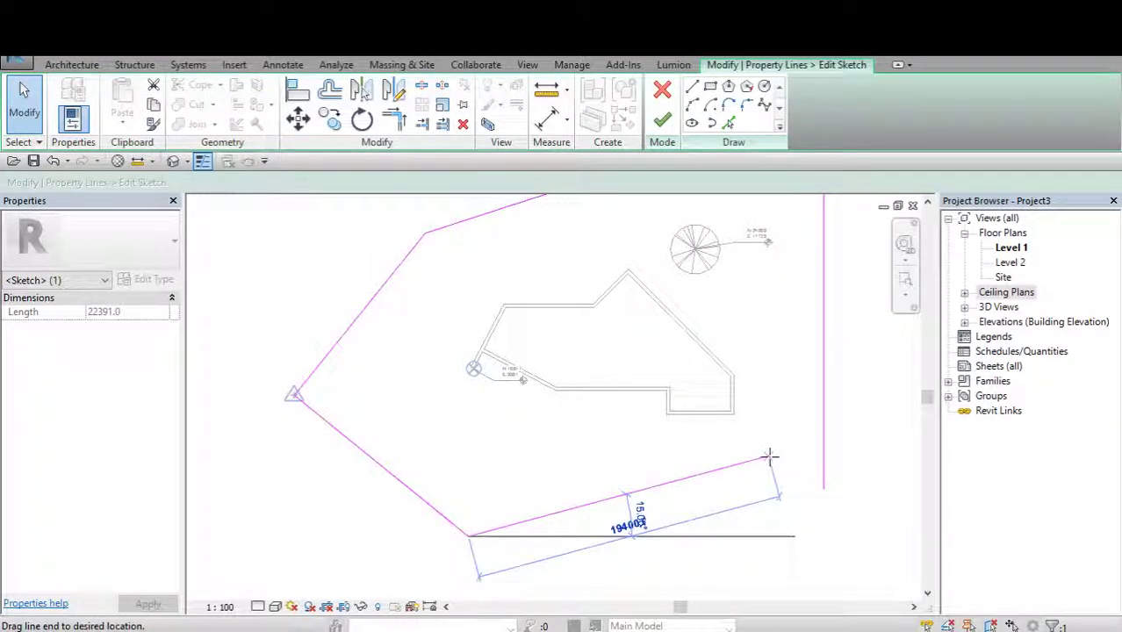
key("Escape")
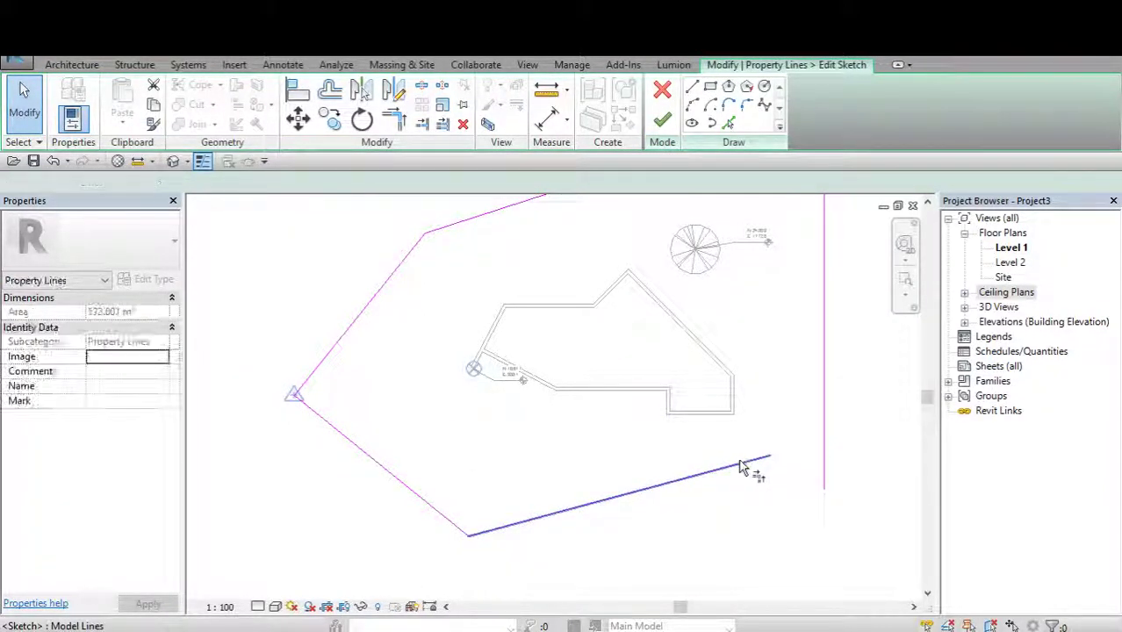
key("t")
key("r")
left_click(825, 345)
left_click(773, 460)
left_click(24, 92)
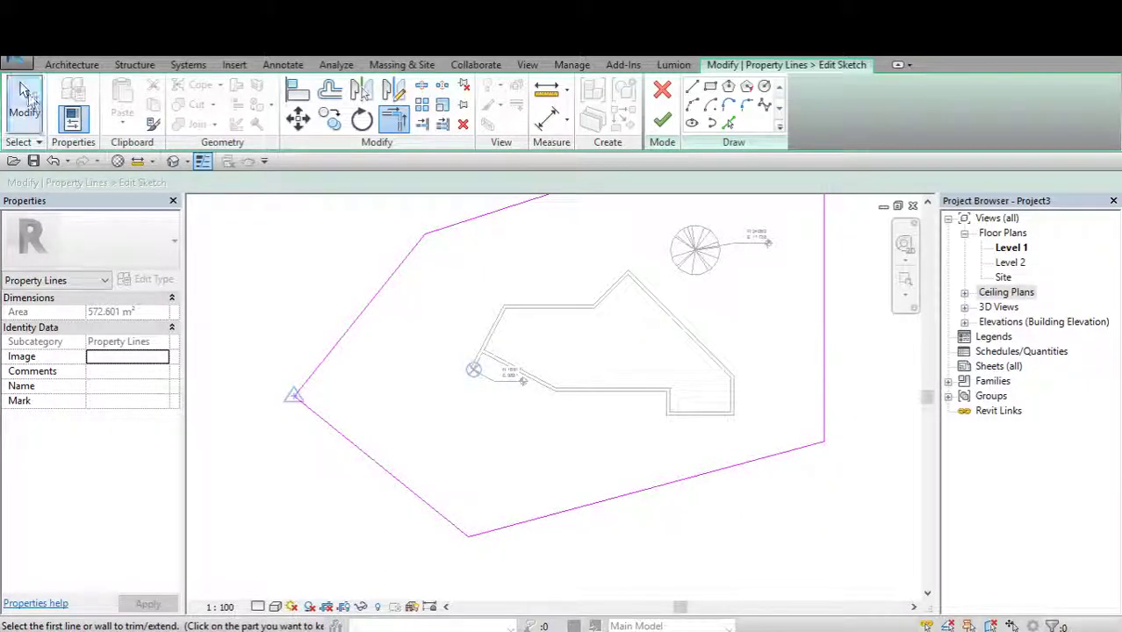
left_click(662, 121)
Deselect the property line and recentre the site plan.
middle_click_drag(332, 281, 367, 309)
key("Escape")
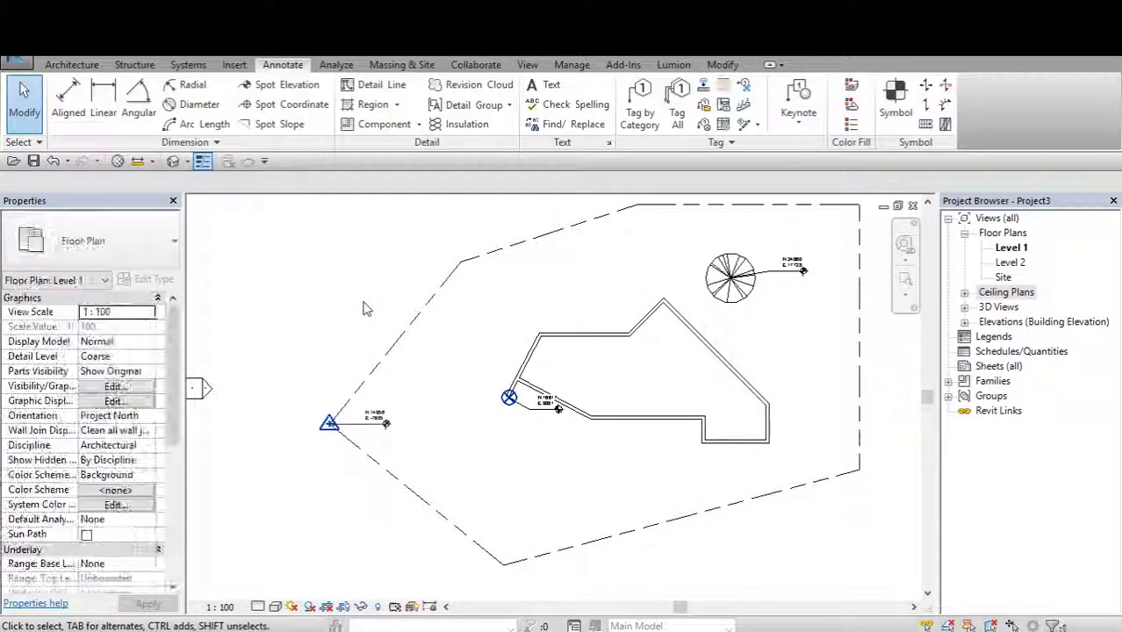
scroll(370, 308, "down", 2)
middle_click_drag(422, 332, 518, 345)
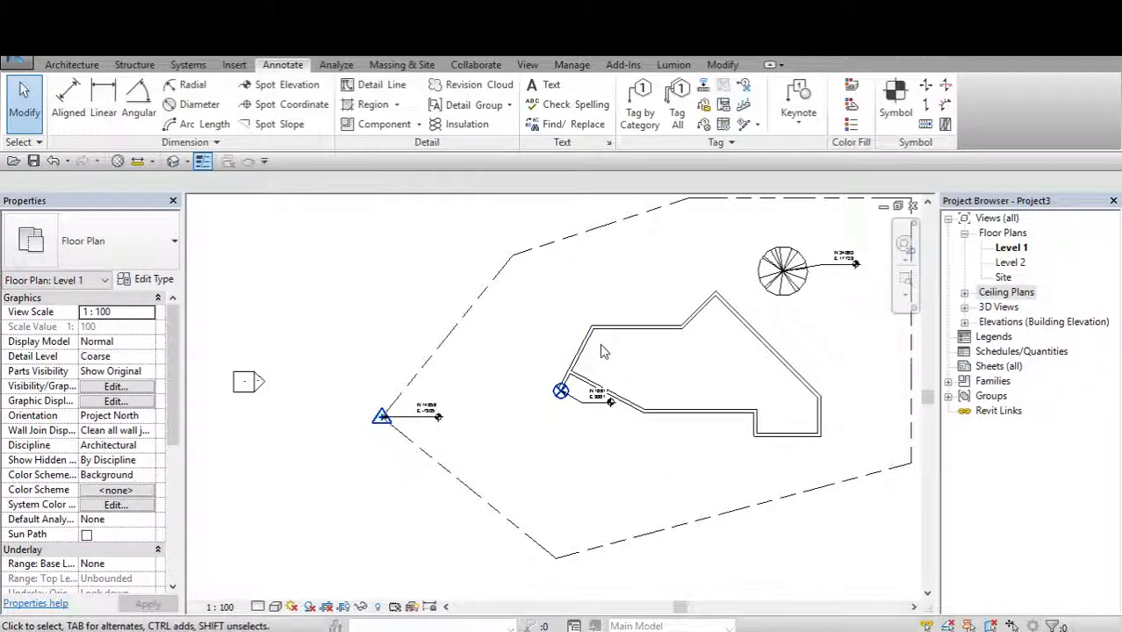
scroll(625, 390, "up", 2)
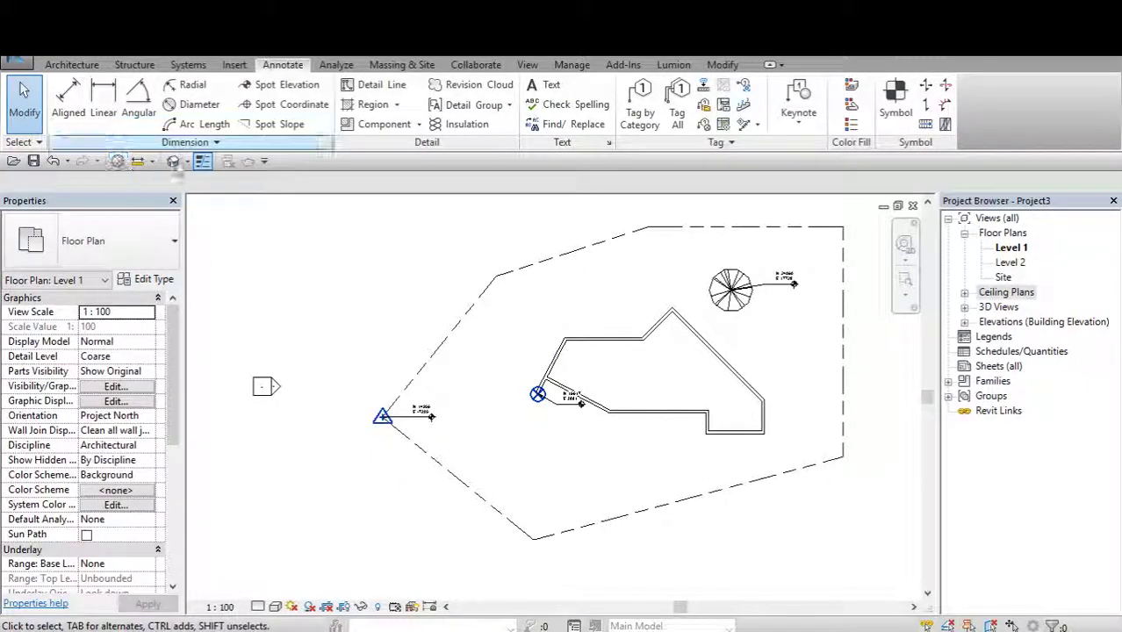
Delete the stray long model line in the default 3D view, then reopen Level 1.
key("3")
key("d")
mouse_move(625, 389)
middle_mouse_down("shift")
mouse_move(650, 400)
mouse_move(667, 369)
middle_mouse_up("shift")
left_click(772, 267)
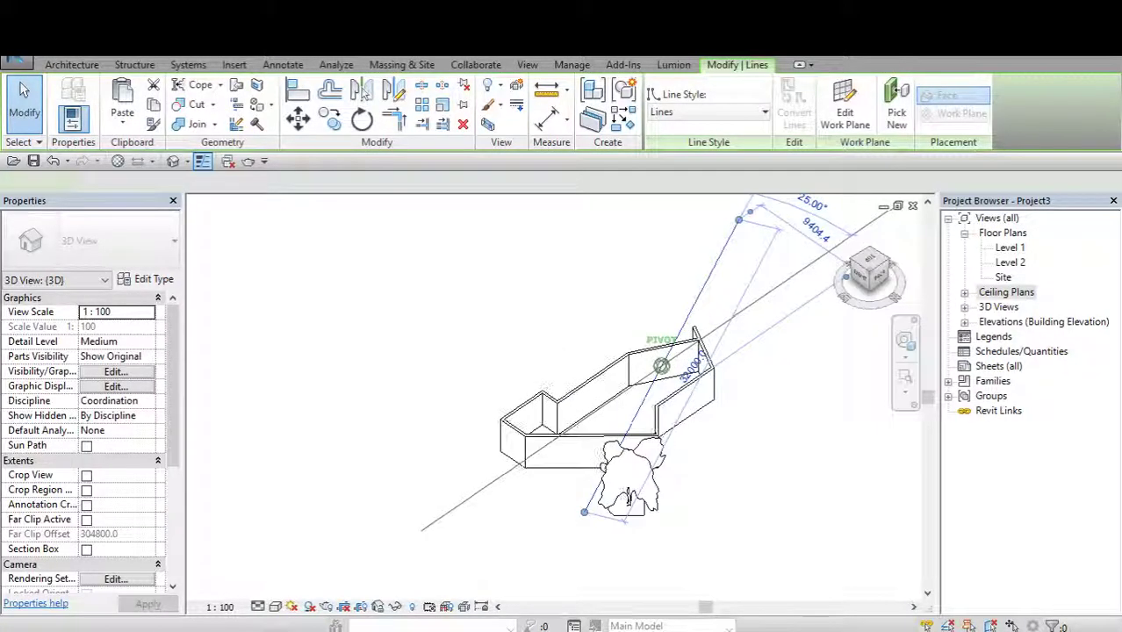
left_click(463, 126)
middle_click_drag(653, 313, 702, 343, "shift")
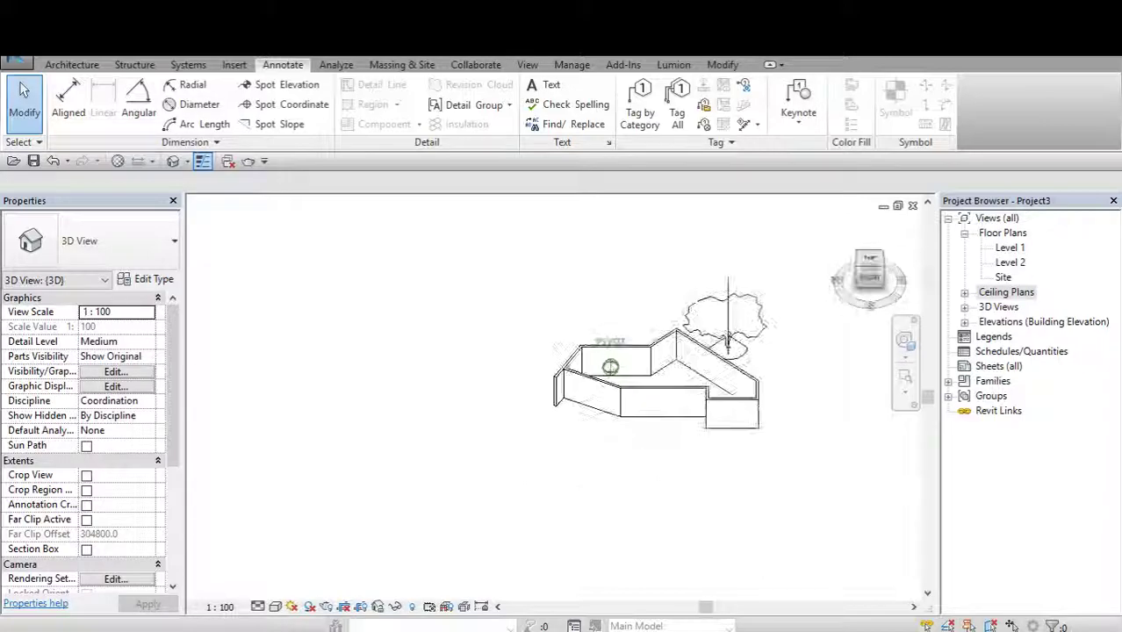
mouse_move(615, 368)
middle_mouse_down("shift")
mouse_move(553, 395)
mouse_move(922, 224)
mouse_move(838, 325)
middle_mouse_up("shift")
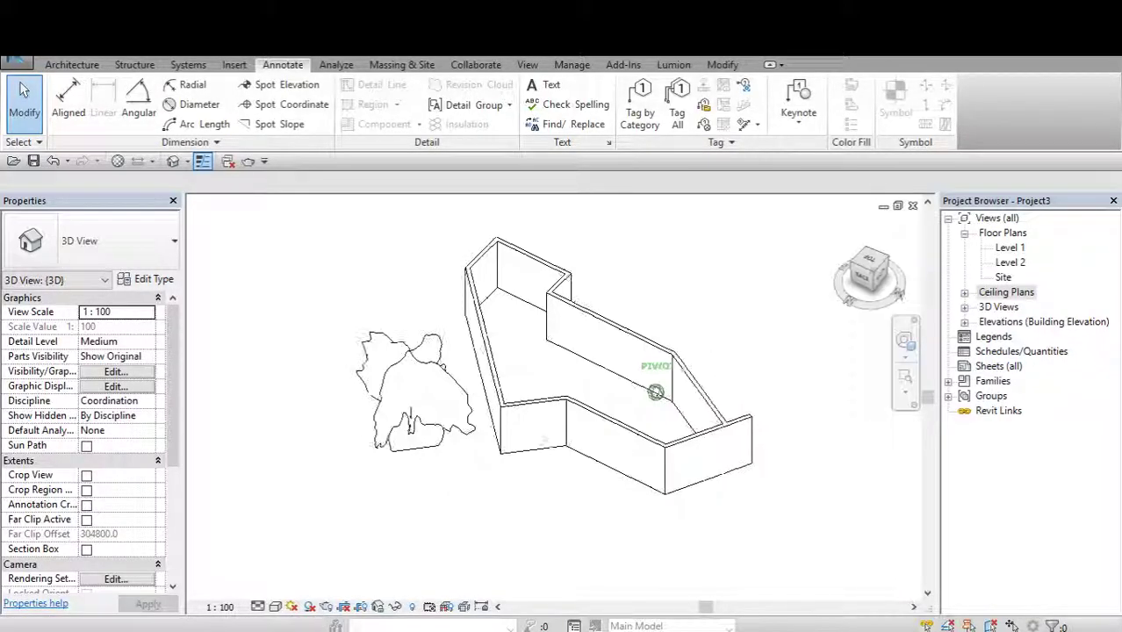
double_click(1011, 249)
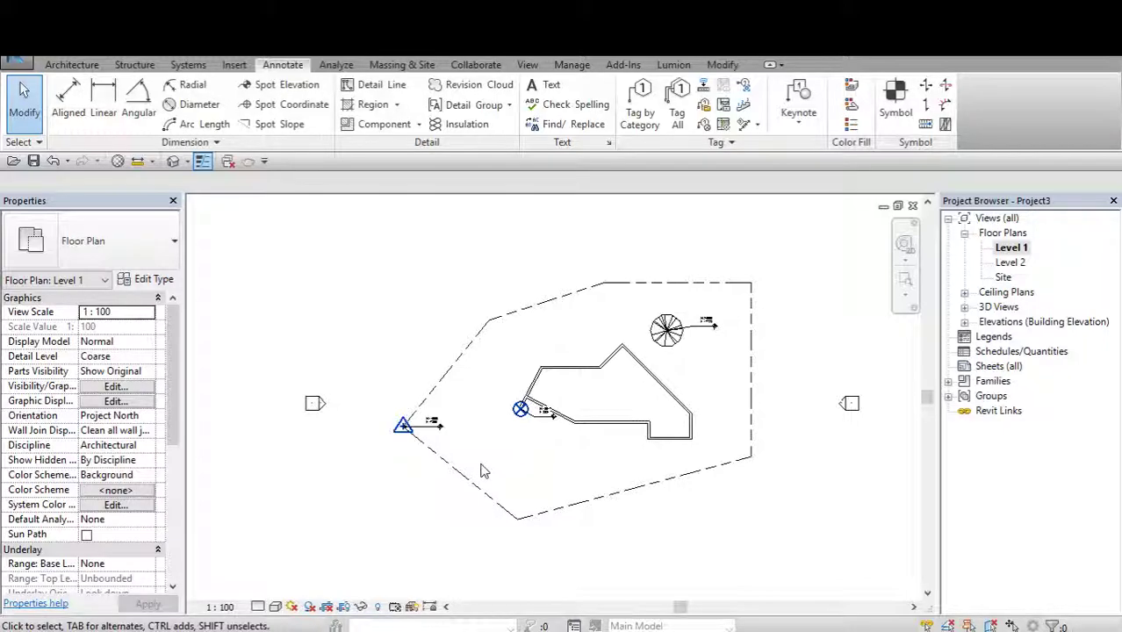
Show the Level 1 plan at Medium detail level in Hidden Line visual style.
scroll(518, 456, "up", 2)
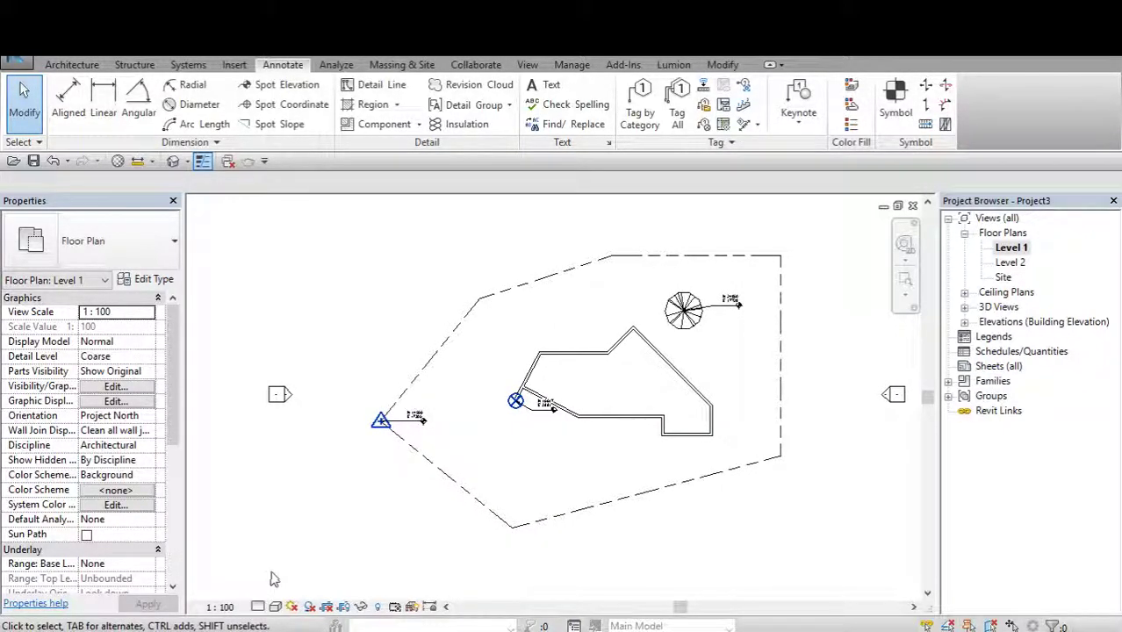
left_click(257, 606)
left_click(290, 570)
key("z")
key("f")
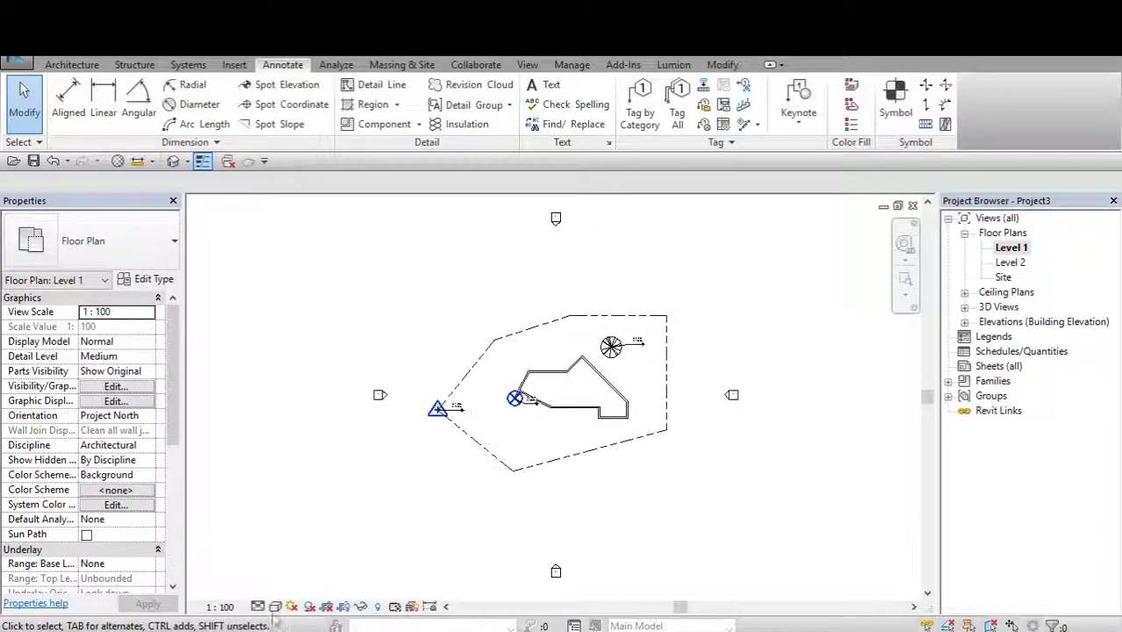
left_click(275, 607)
left_click(314, 523)
scroll(488, 451, "up", 2)
scroll(454, 466, "up", 1)
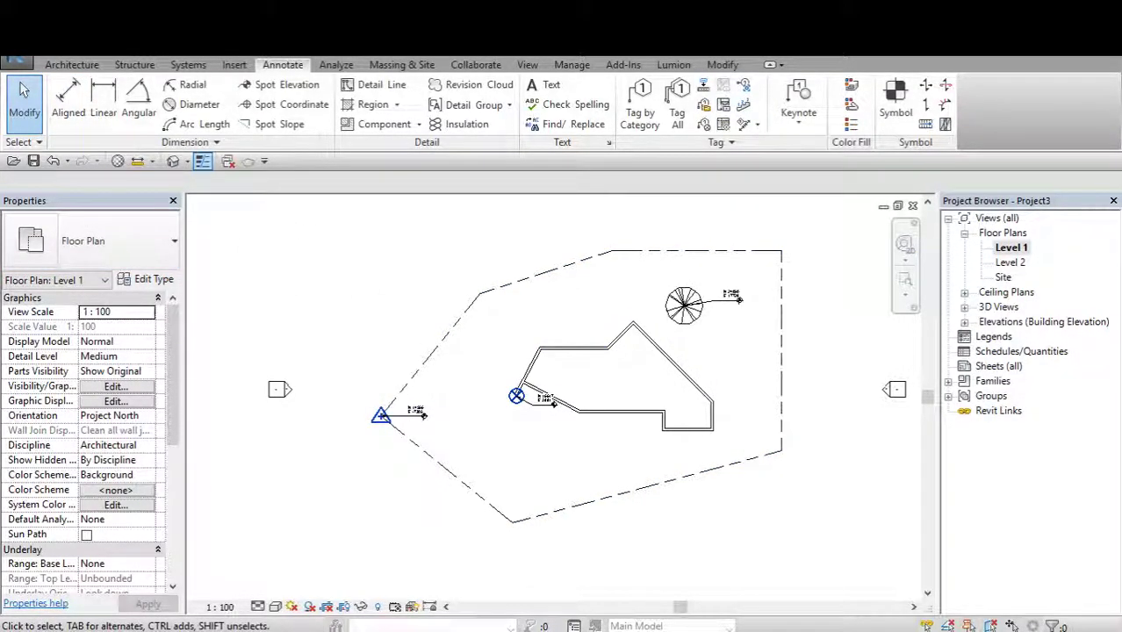
Close Project3 without saving changes.
left_click(16, 60)
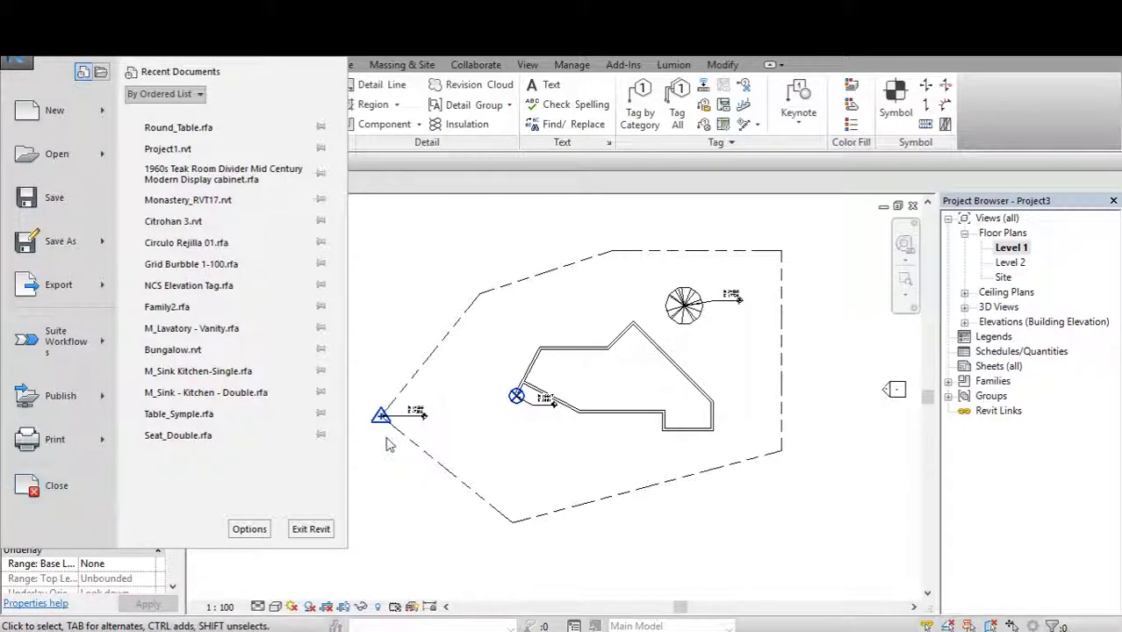
left_click(105, 491)
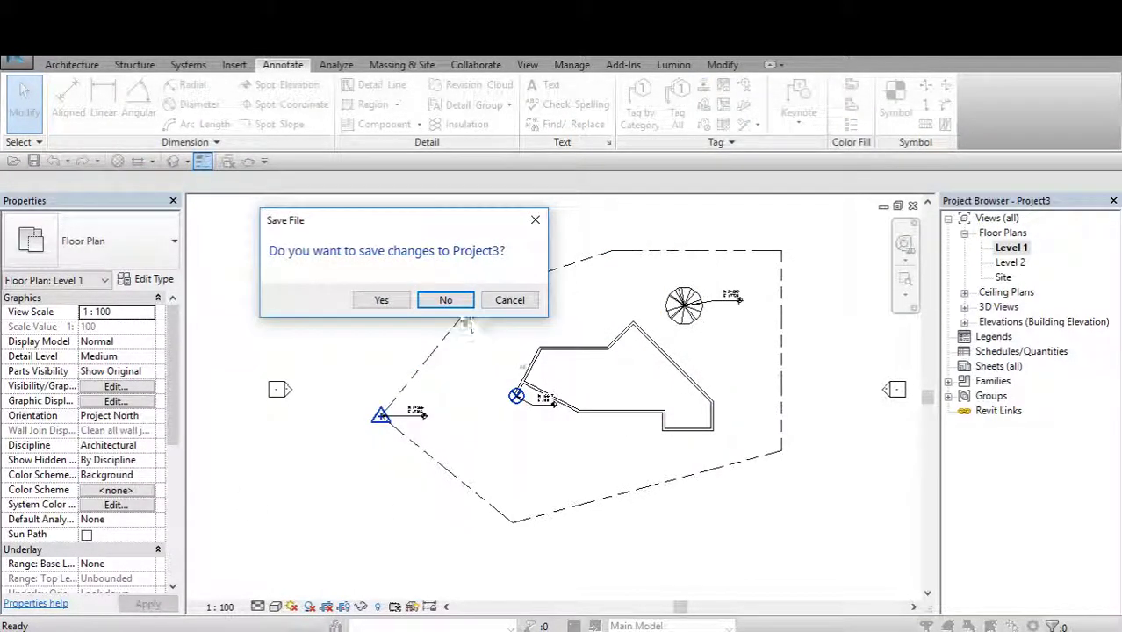
left_click(456, 305)
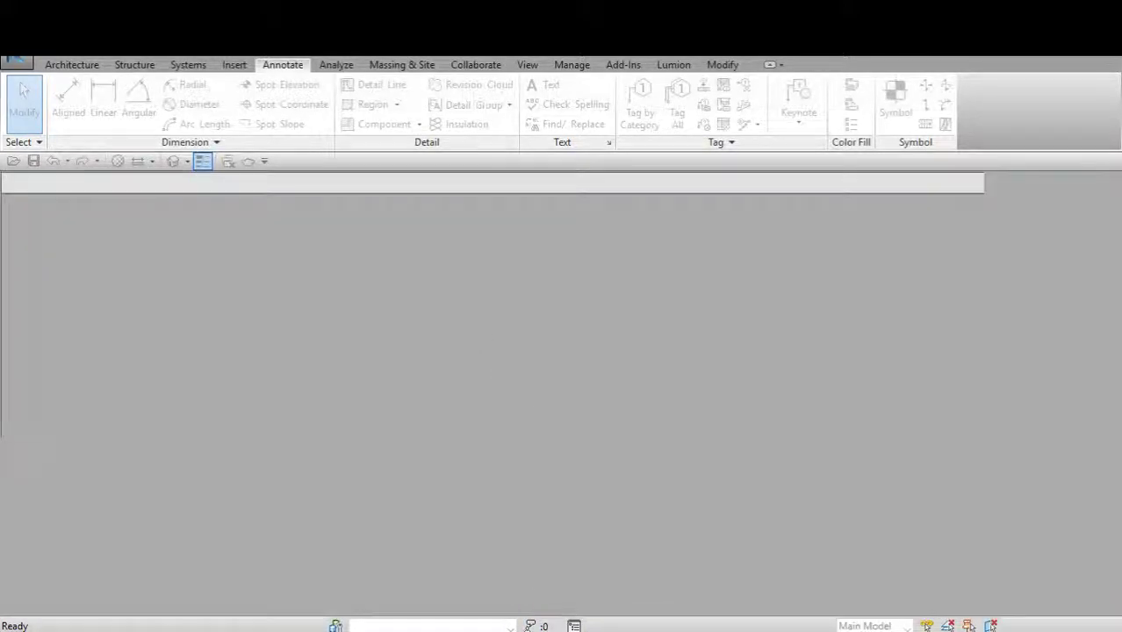